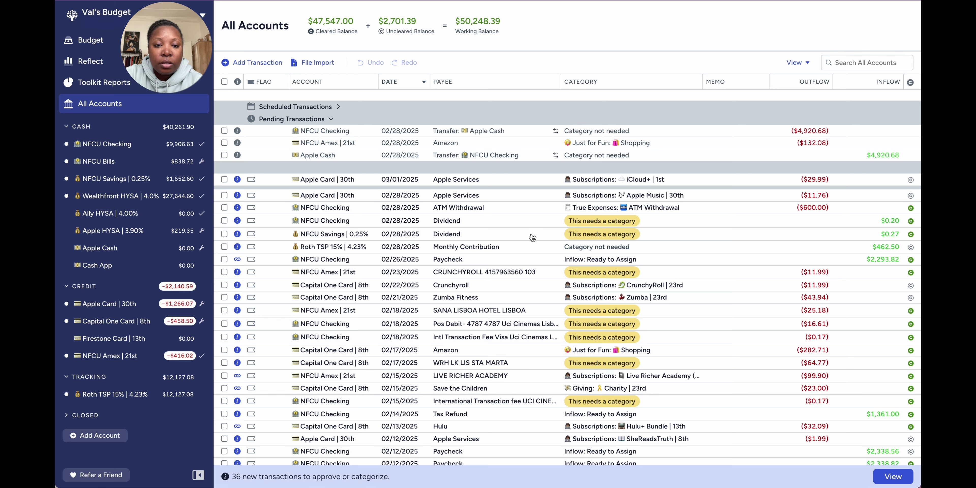
Approve the 02/04 WHOOP, 02/07 T-Mobile and 02/08 Wealthfront HYSA transfer transactions together, then clear the selection.
scroll(532, 237, down, 7)
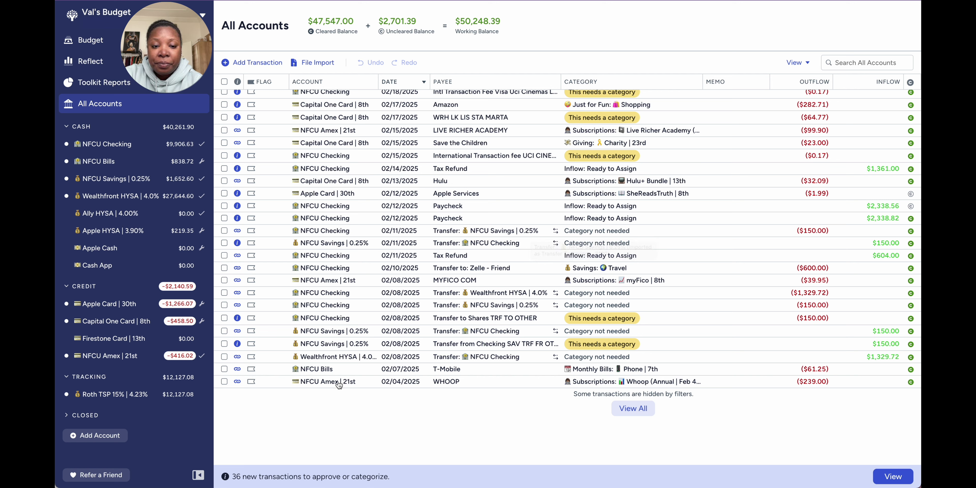
click(224, 381)
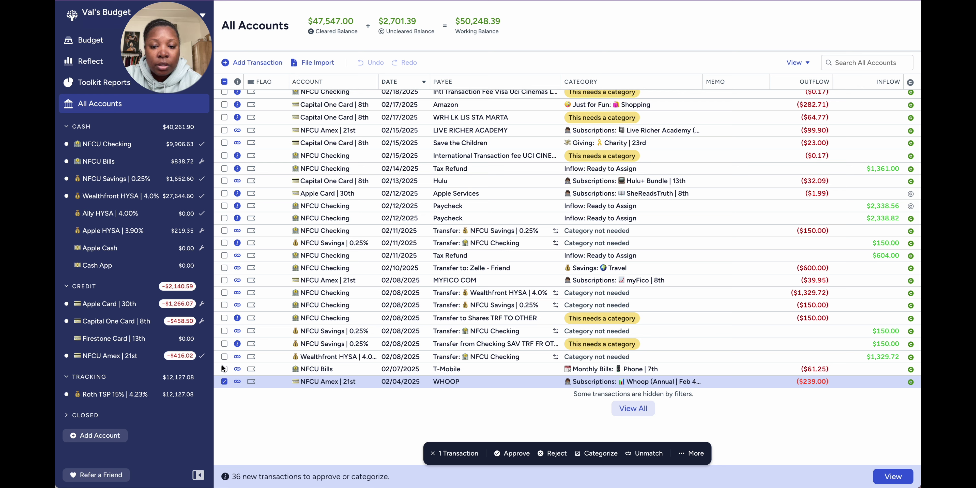
click(224, 369)
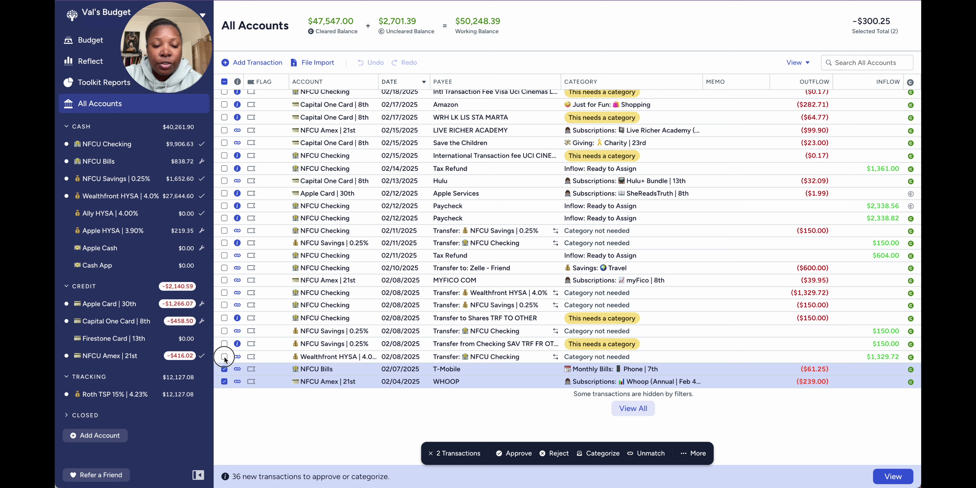
click(224, 357)
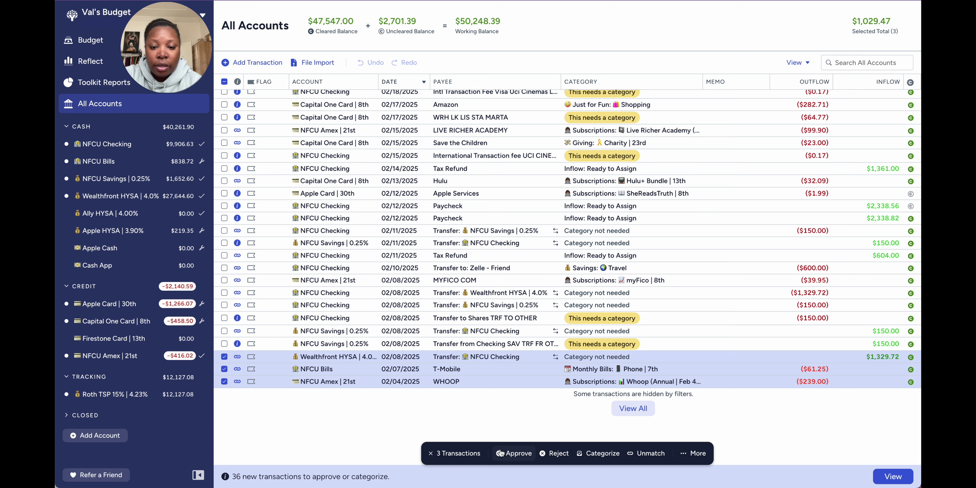
click(514, 453)
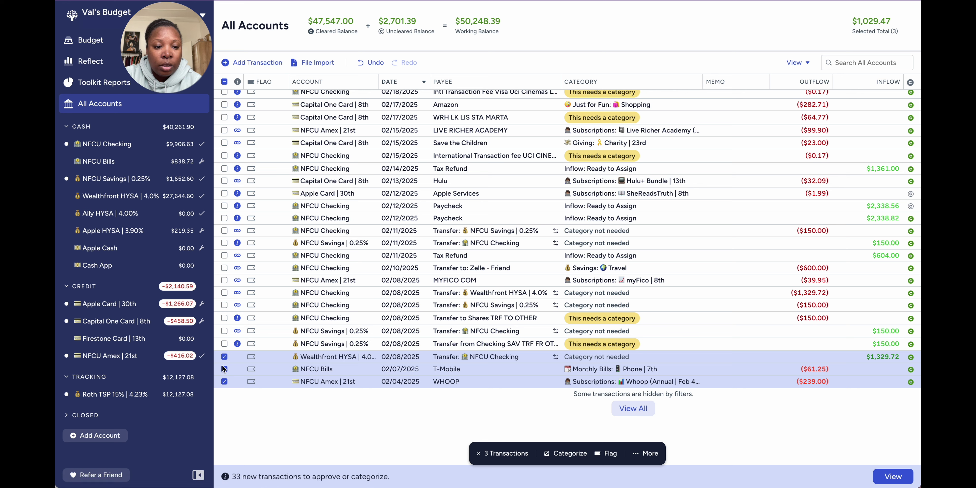
click(481, 453)
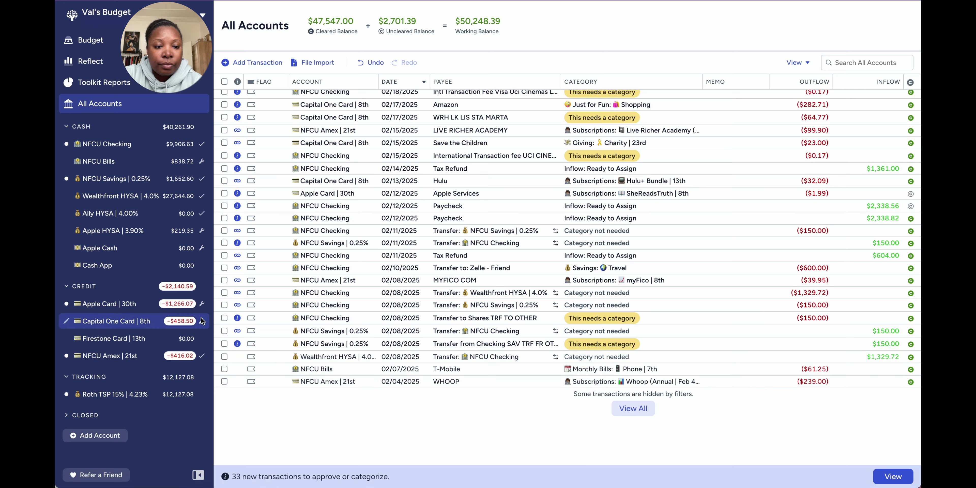
Approve the matched 02/08 transfer from NFCU Checking in the NFCU Savings account and deselect it.
click(224, 330)
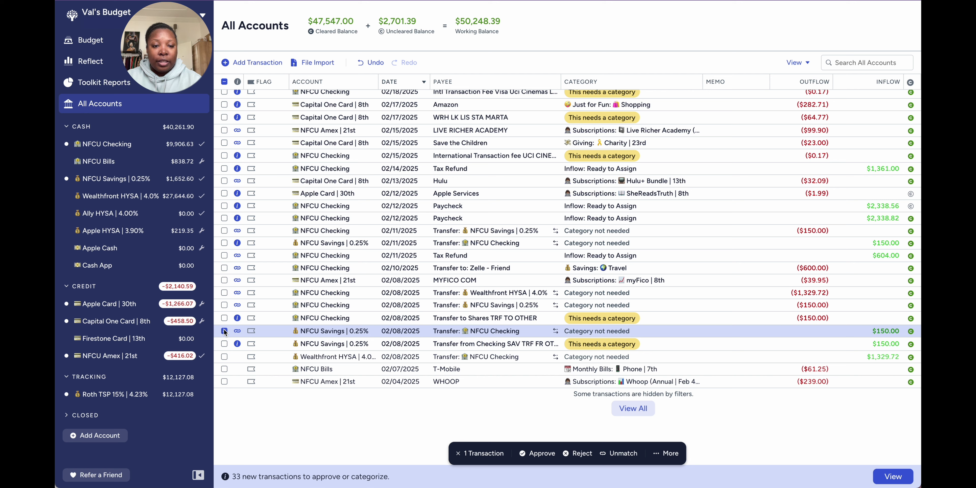
click(538, 453)
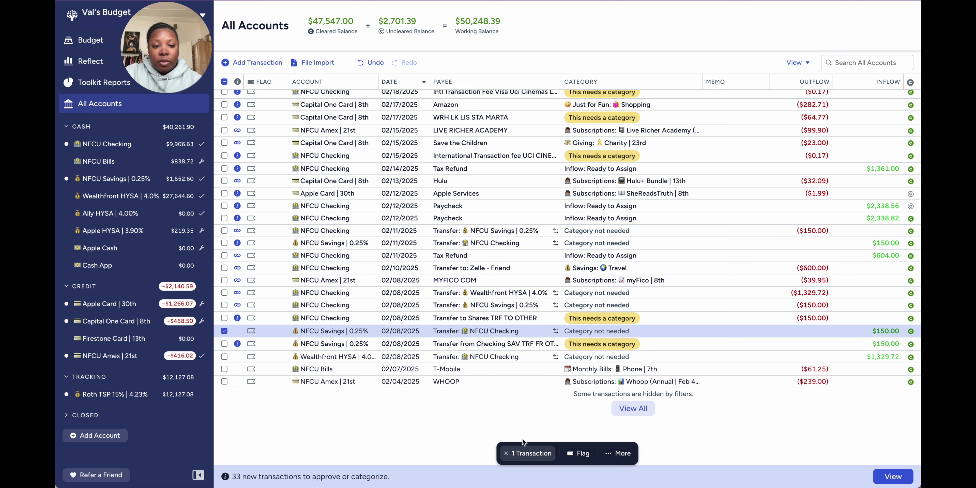
click(224, 331)
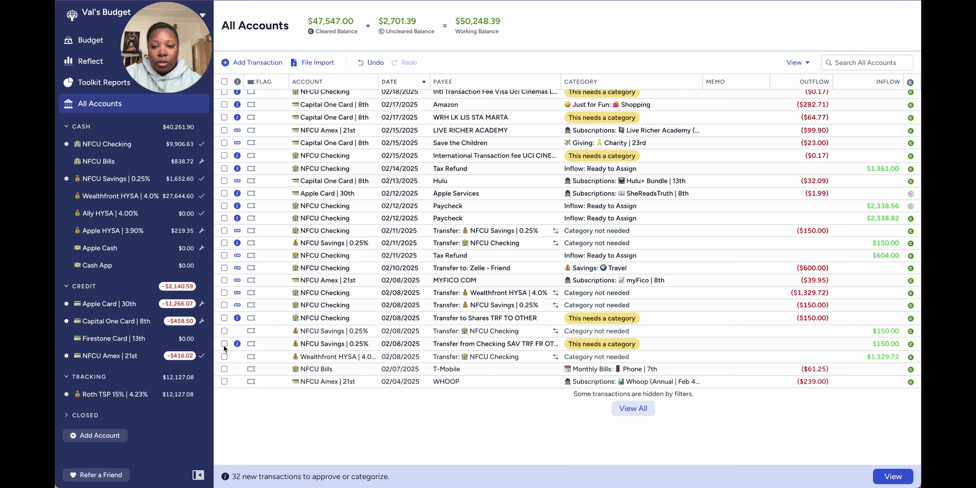
Delete the uncategorized 02/08 NFCU Savings transaction with the payee "Transfer from Checking SAV TRF FR OT...".
click(224, 343)
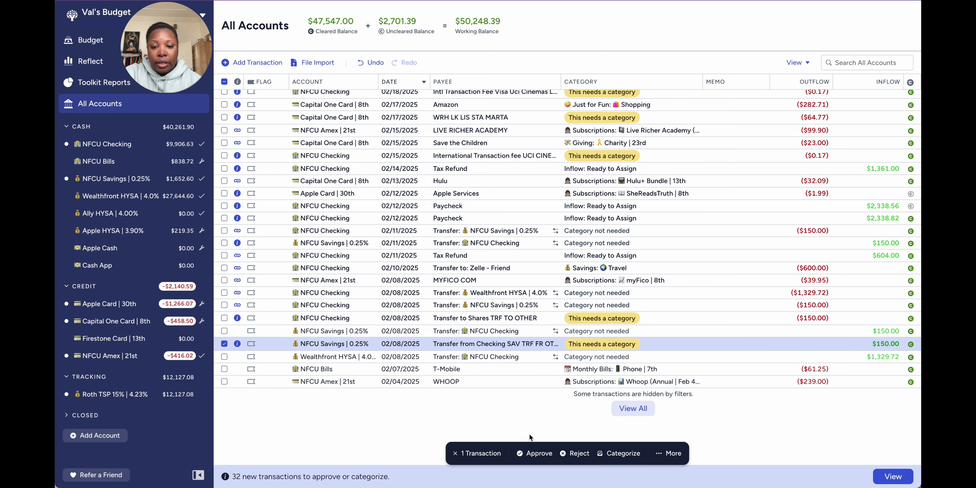
click(666, 462)
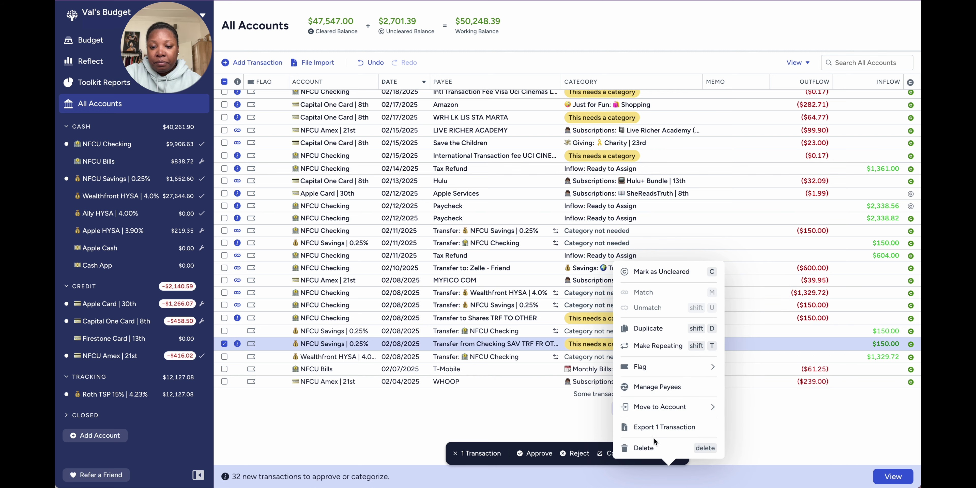
click(648, 447)
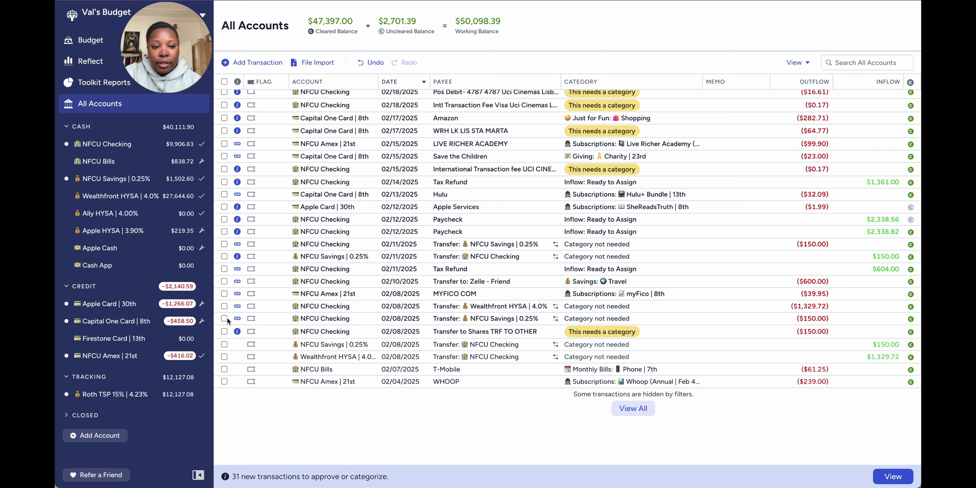
Approve the two matched 02/08 NFCU Checking transfers to Wealthfront HYSA and NFCU Savings, then clear the selection.
click(224, 318)
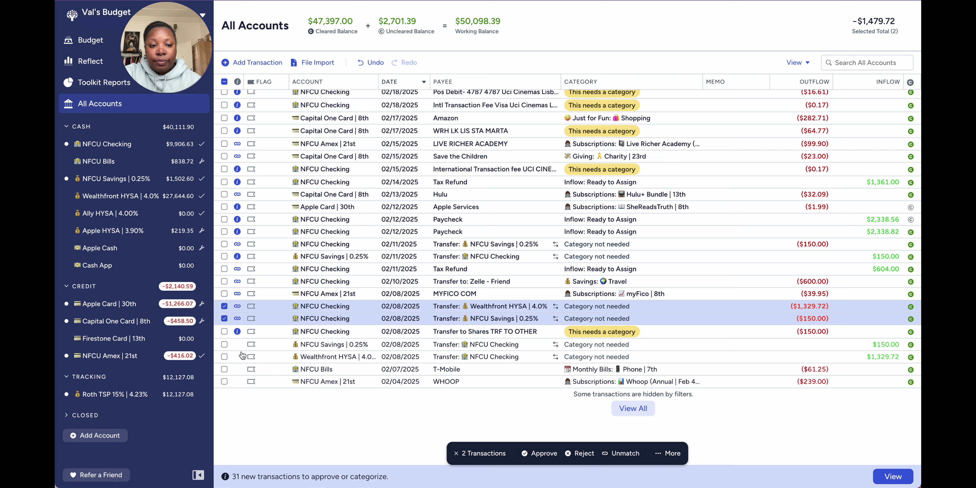
click(538, 453)
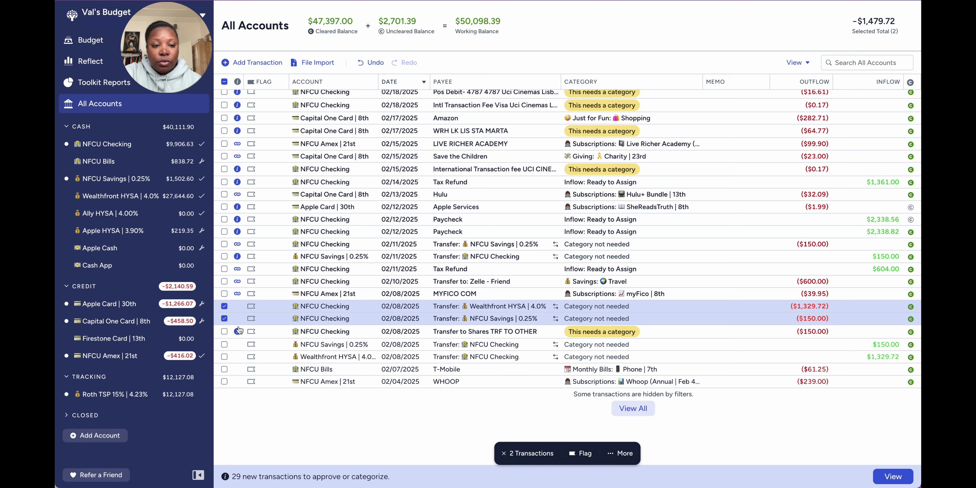
click(529, 453)
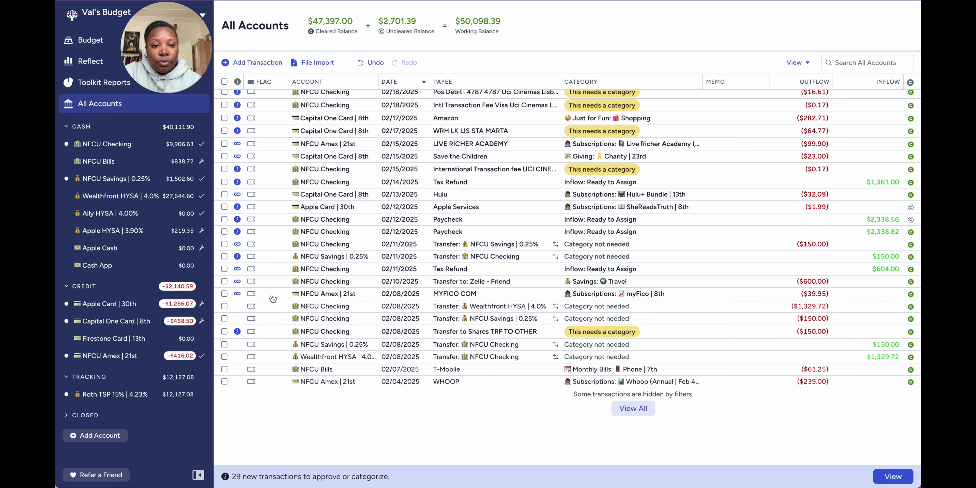
Approve the 02/08 MYFICO COM and 02/10 "Transfer to: Zelle - Friend" transactions together.
click(224, 294)
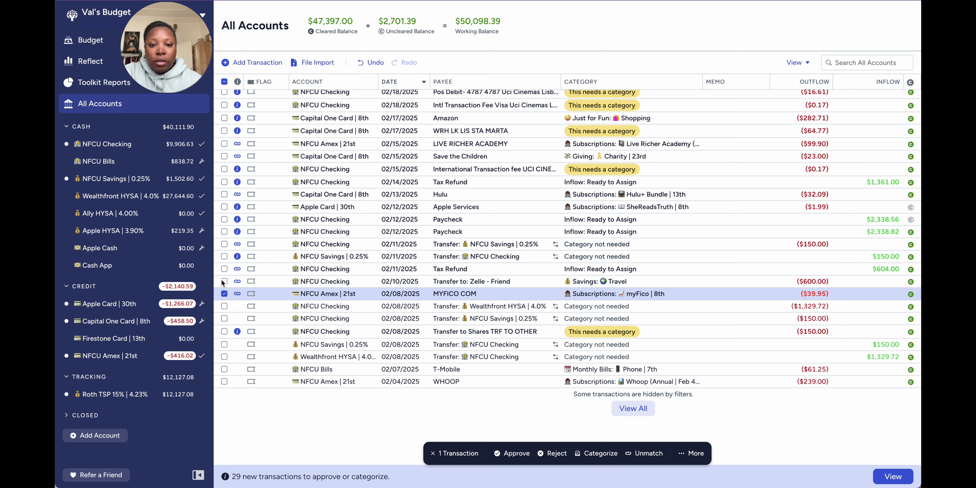
click(224, 282)
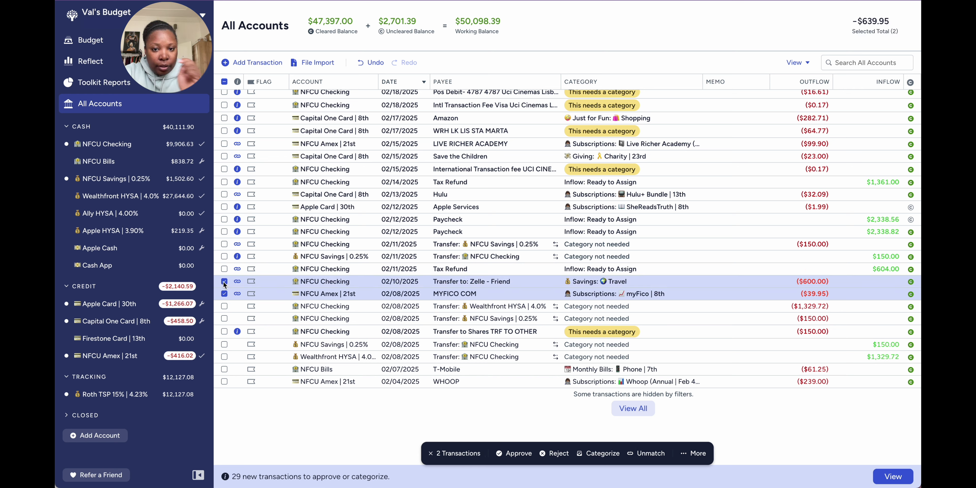
click(514, 454)
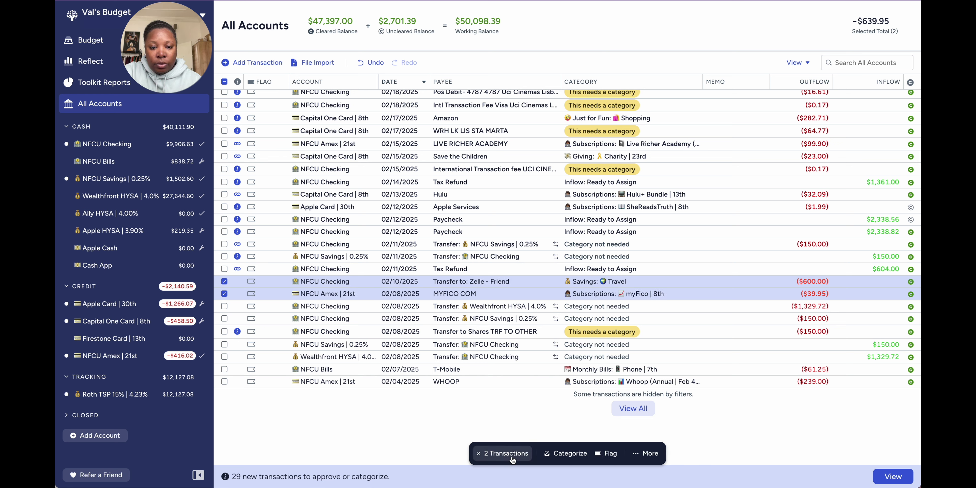
Approve the 02/11 and 02/14 Tax Refund transactions in NFCU Checking and clear the selection.
click(224, 269)
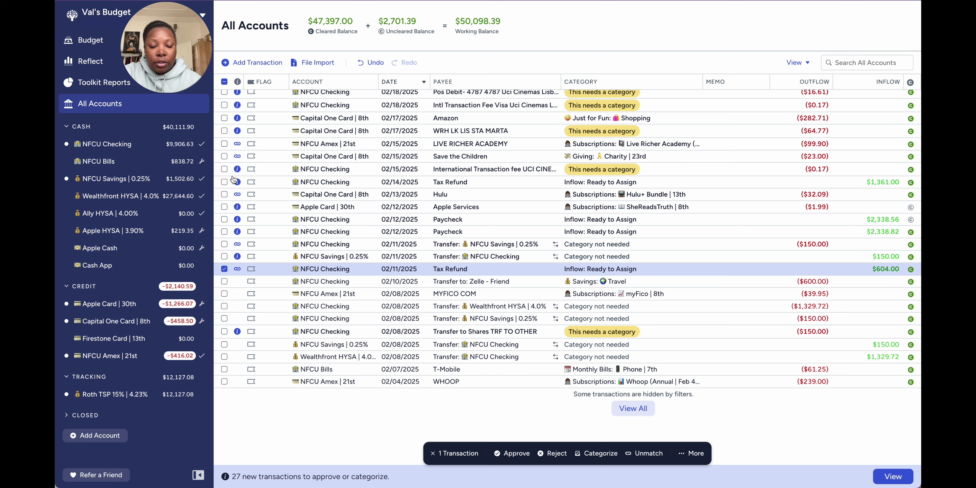
click(224, 182)
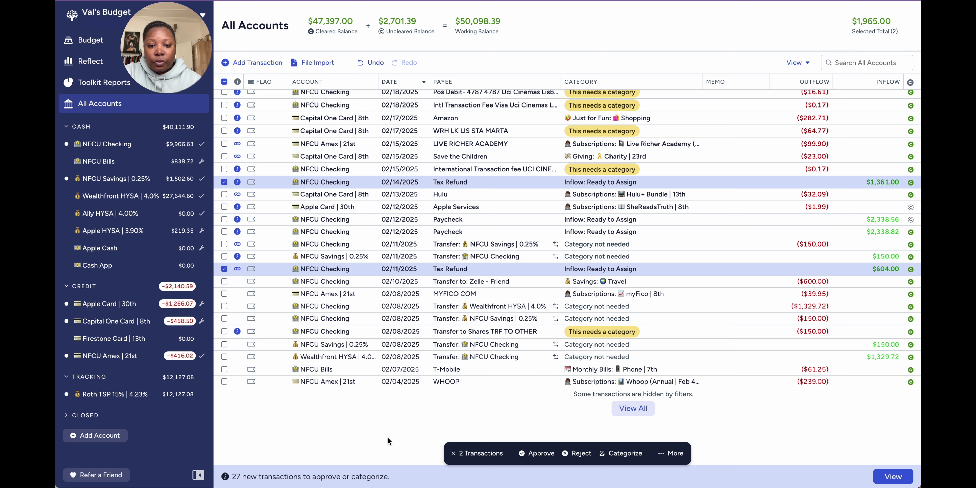
click(535, 454)
click(491, 452)
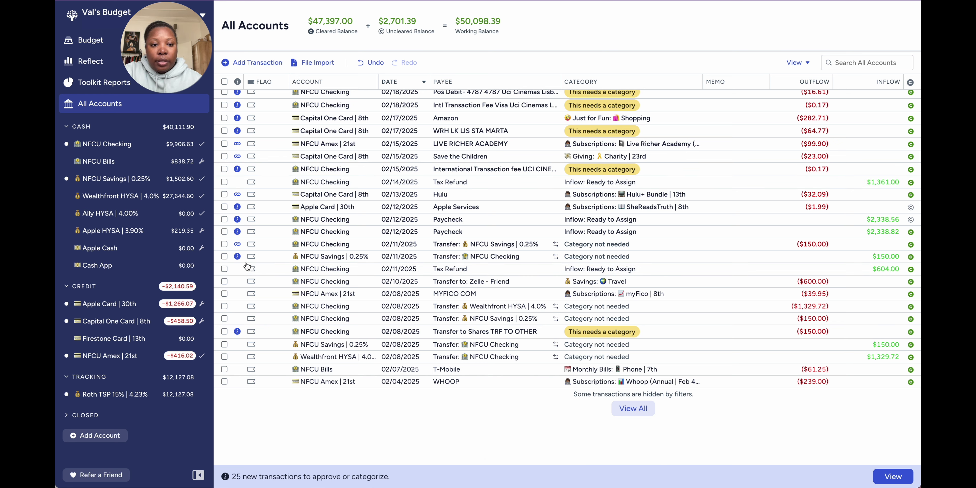
click(223, 244)
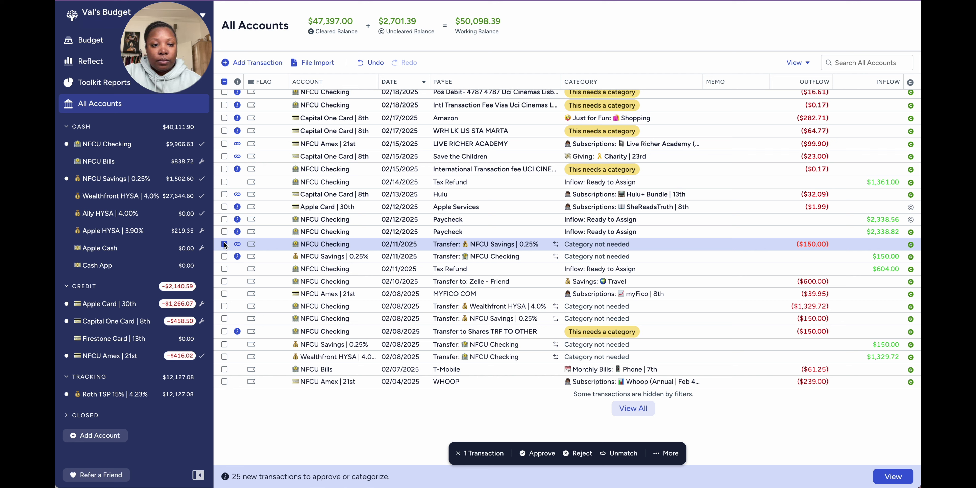
click(224, 244)
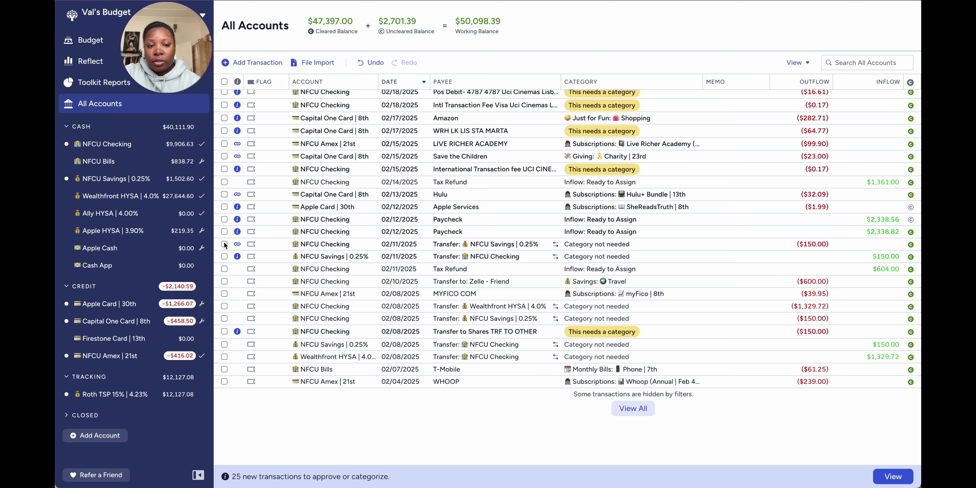
Approve the matched Hulu (02/13), Save the Children (02/15) and LIVE RICHER ACADEMY (02/15) transactions one by one, leaving none selected.
click(224, 194)
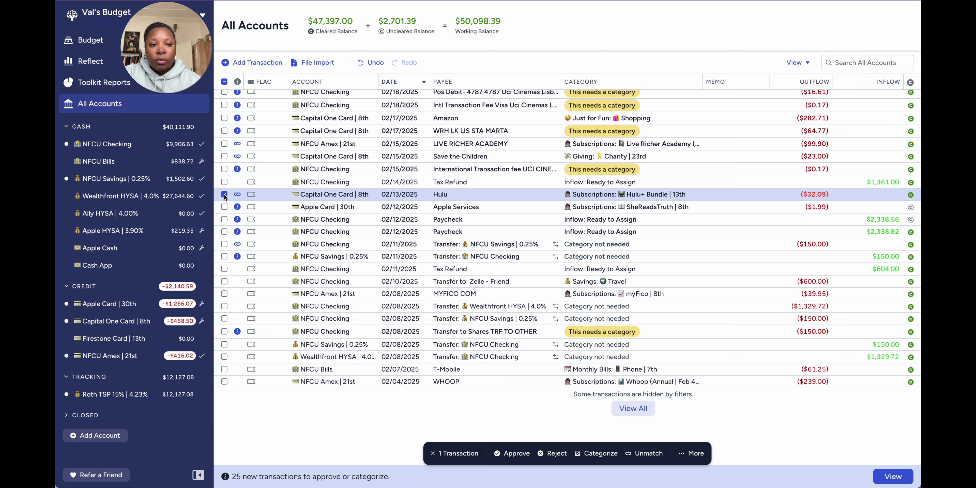
key(a)
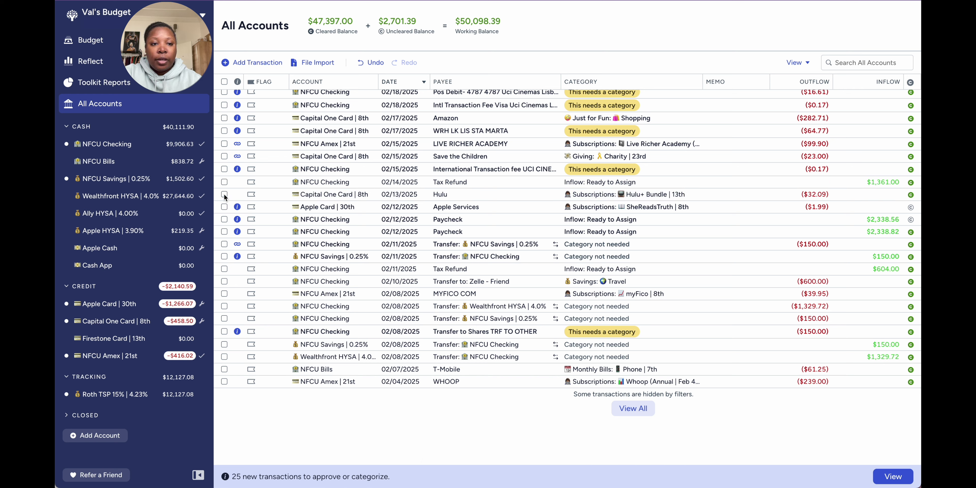
click(224, 157)
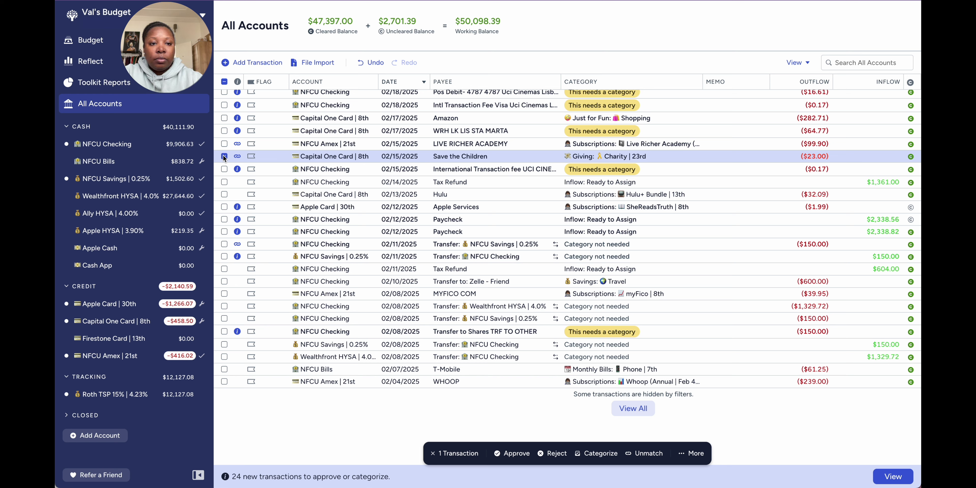
key(a)
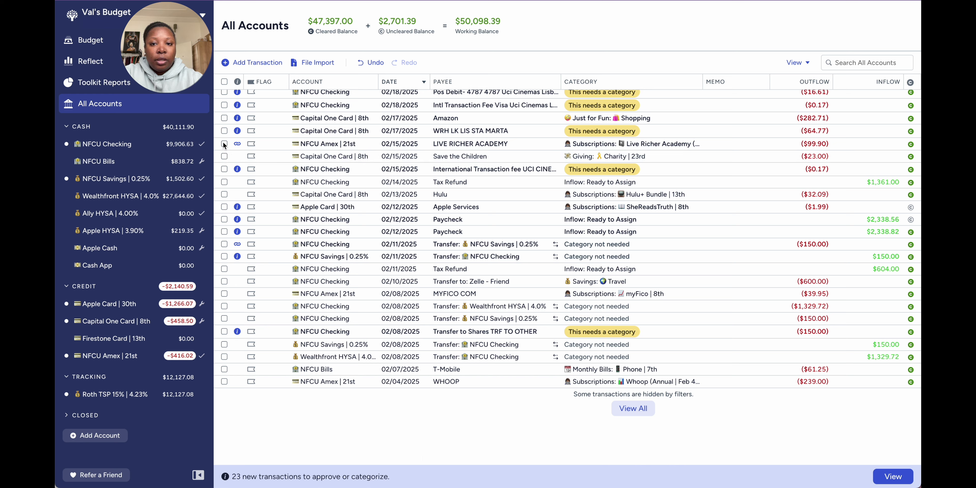
click(224, 144)
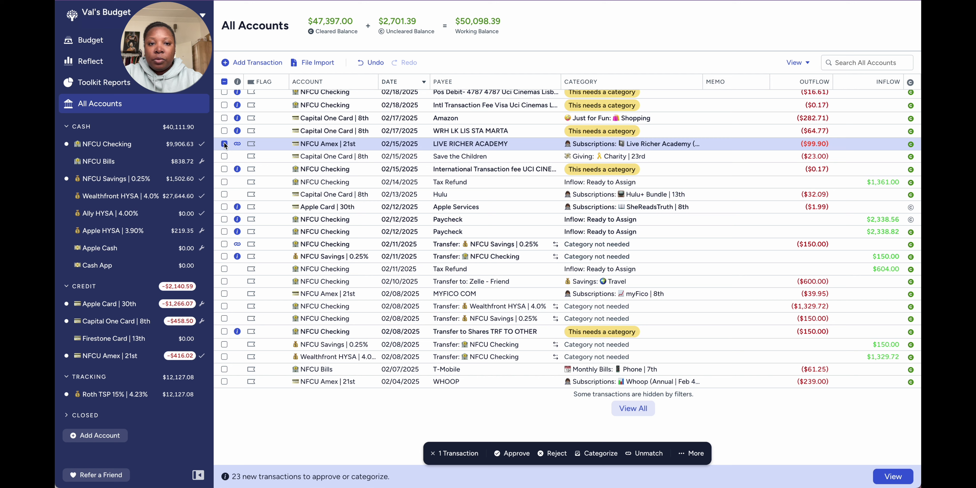
key(a)
click(224, 144)
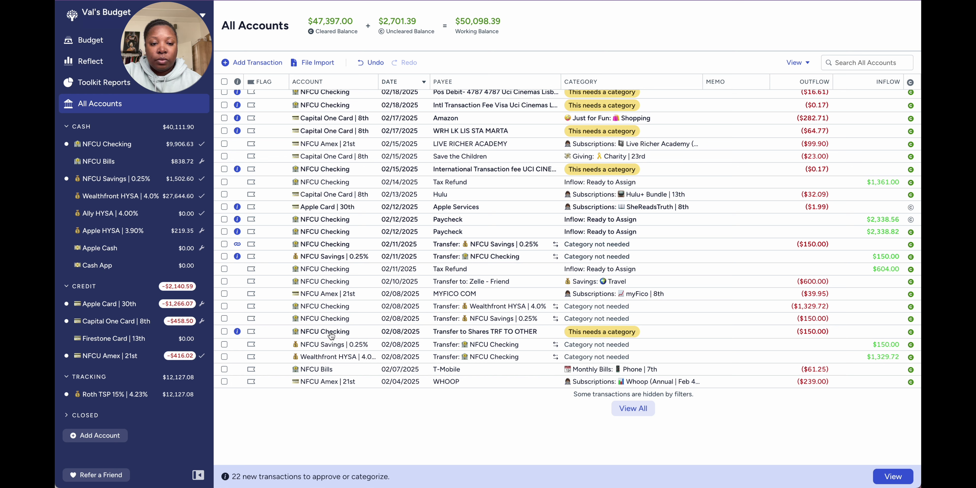
Delete only the uncategorized 02/08 NFCU Checking transaction with the payee "Transfer to Shares TRF TO OTHER".
click(224, 332)
click(224, 245)
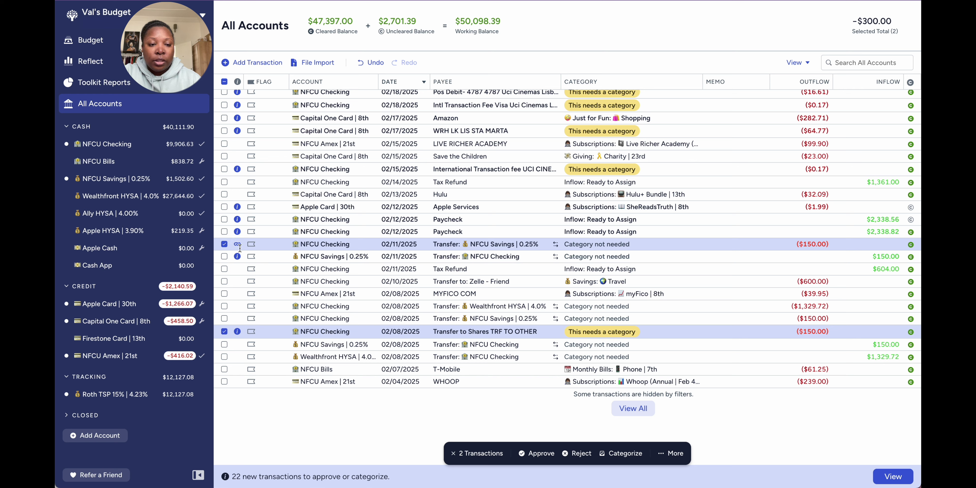
click(224, 244)
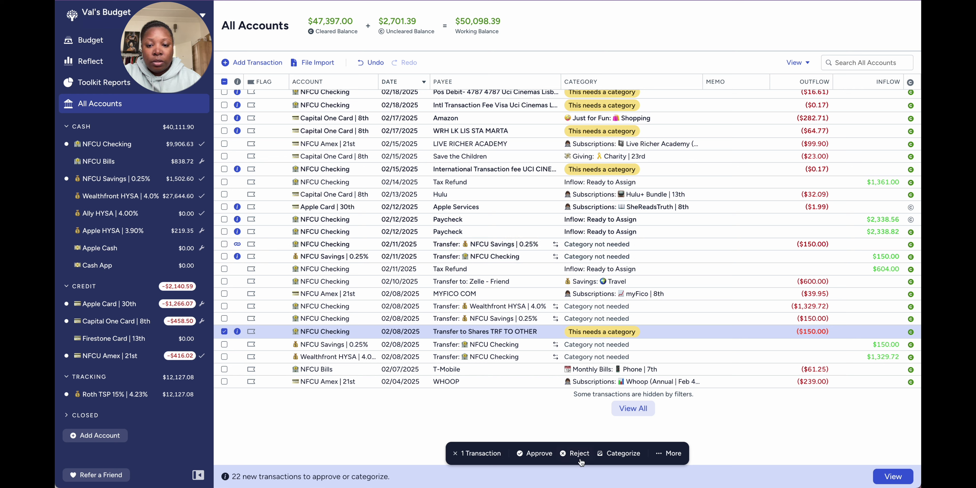
click(669, 453)
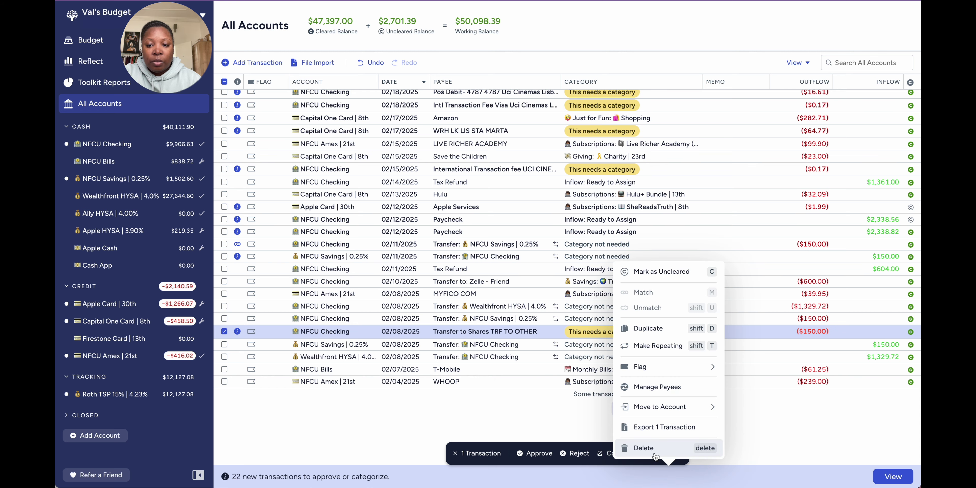
click(654, 454)
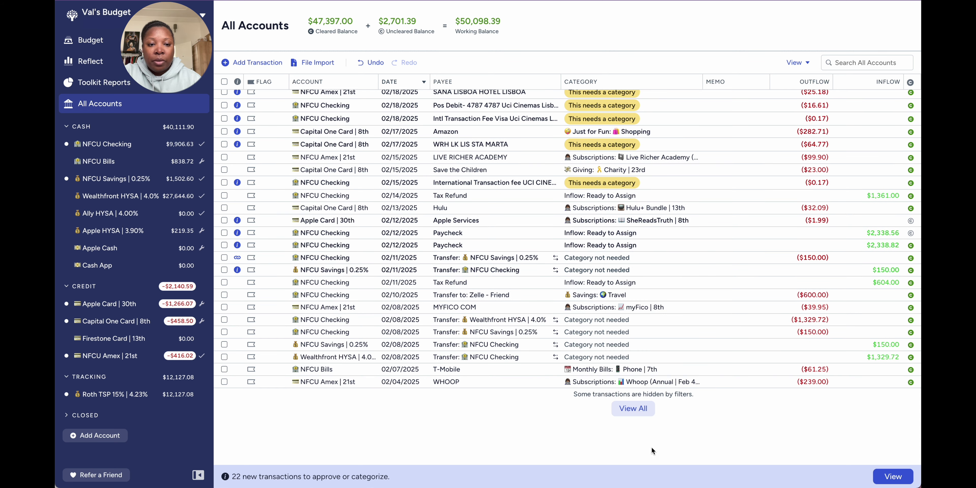
click(225, 258)
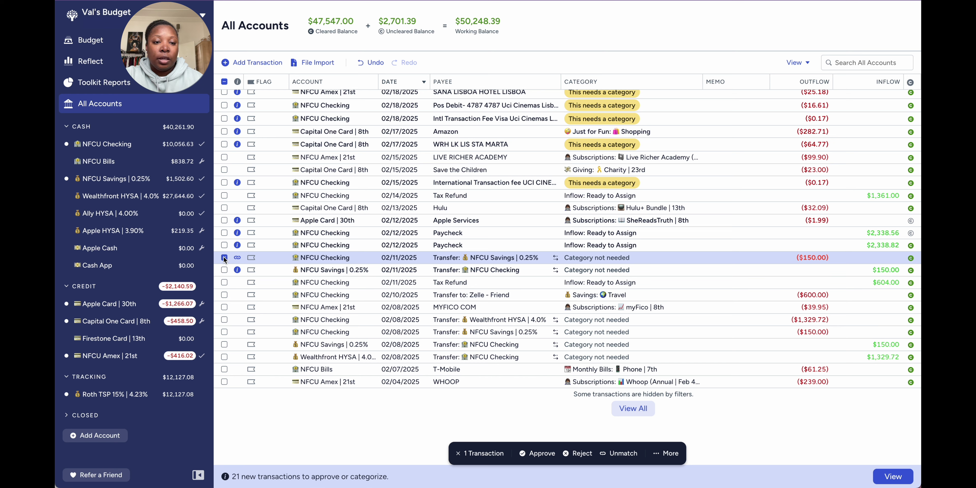
click(224, 257)
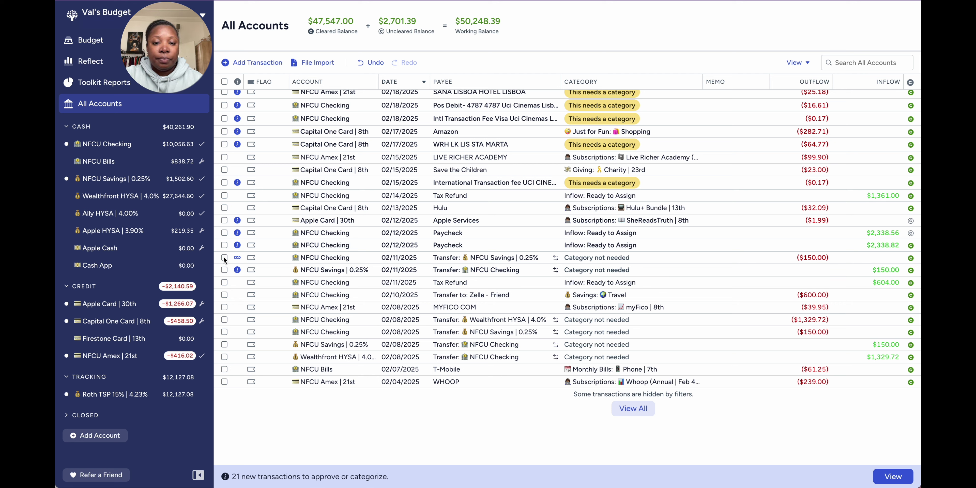
click(224, 269)
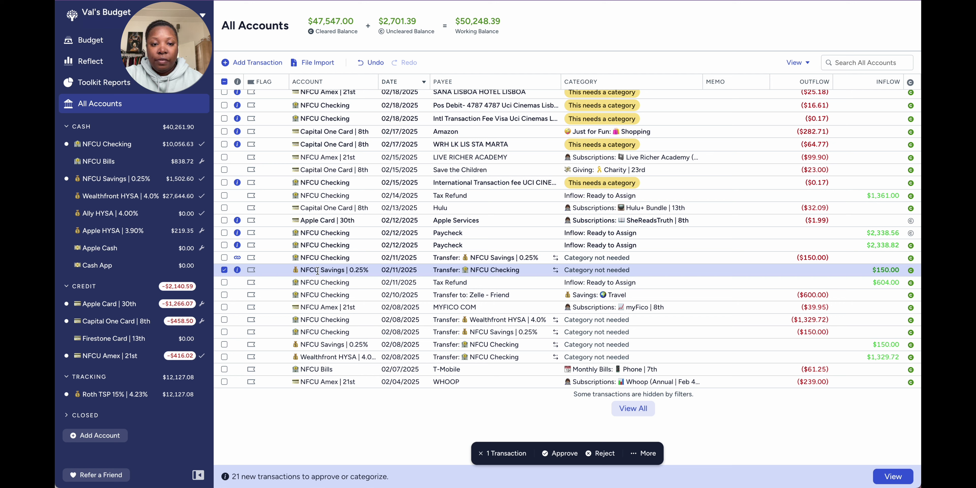
click(224, 270)
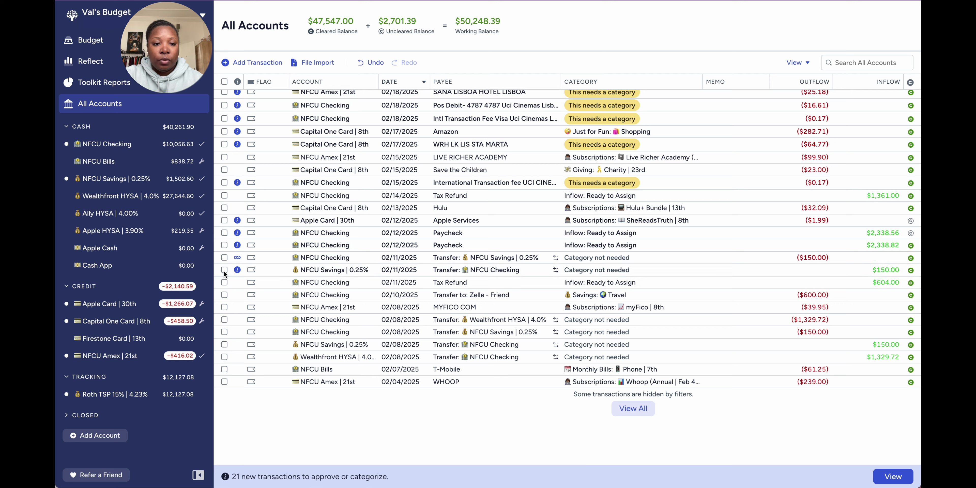
click(224, 245)
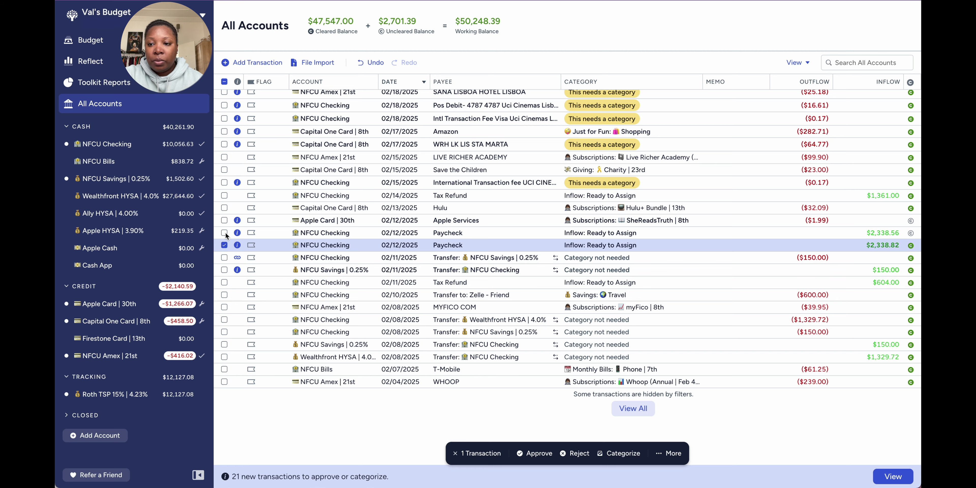
click(224, 232)
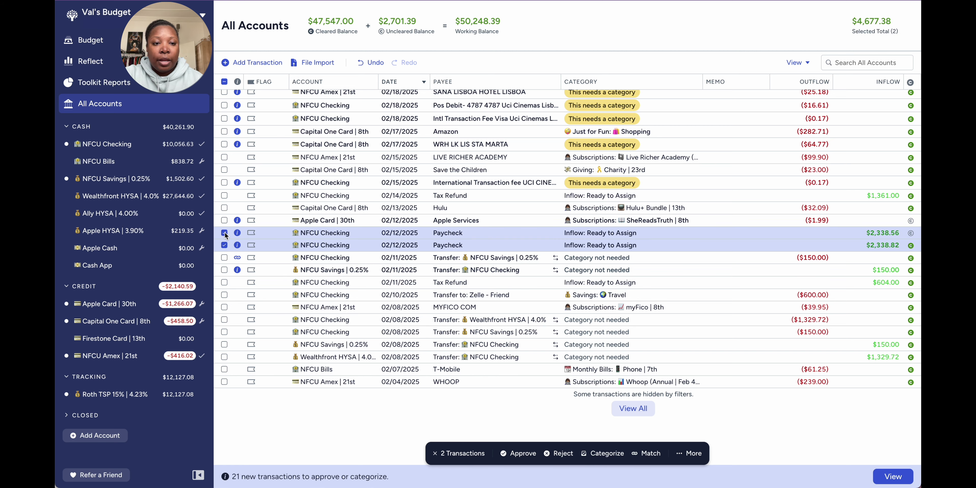
scroll(225, 236, up, 1)
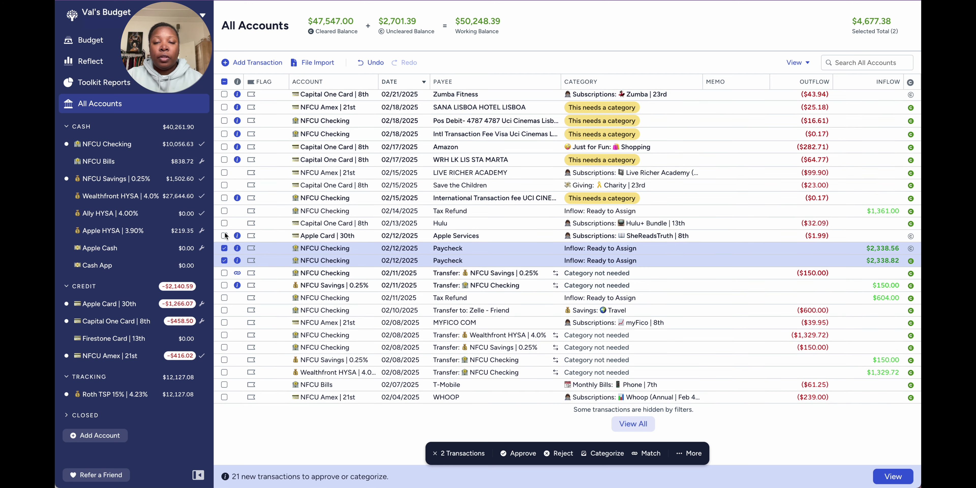
click(225, 248)
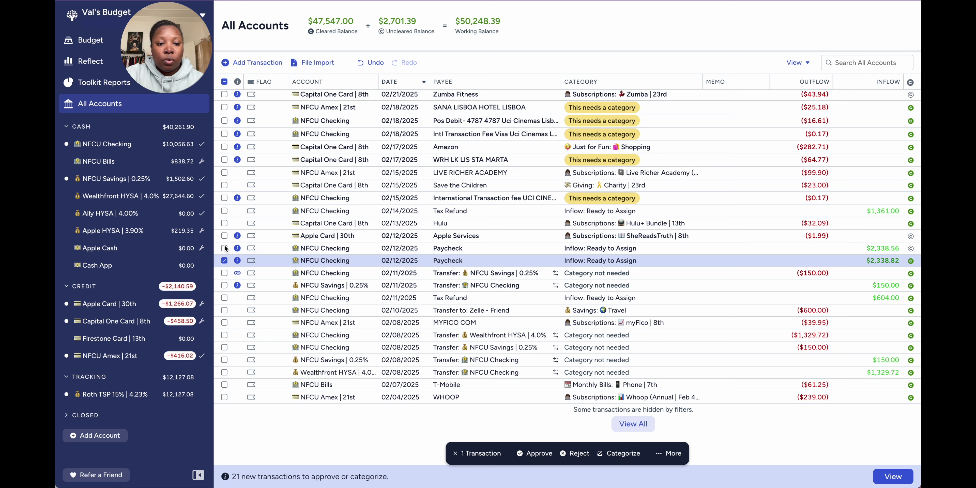
click(224, 261)
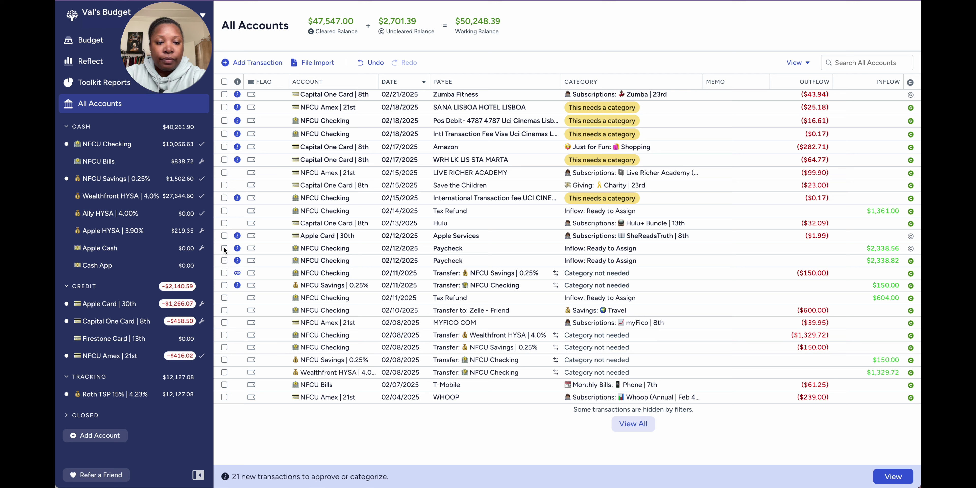
Approve the 02/12 Apple Services transaction on the Apple Card and clear the selection.
click(225, 237)
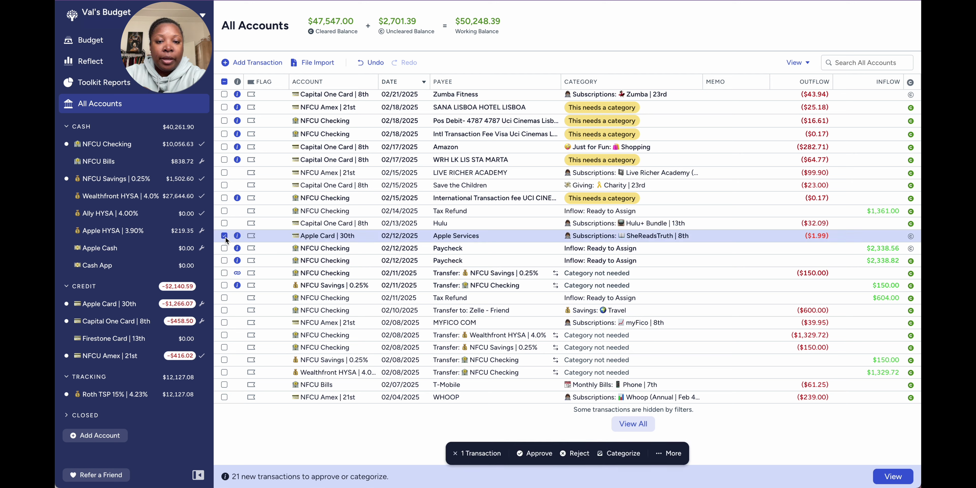
key(a)
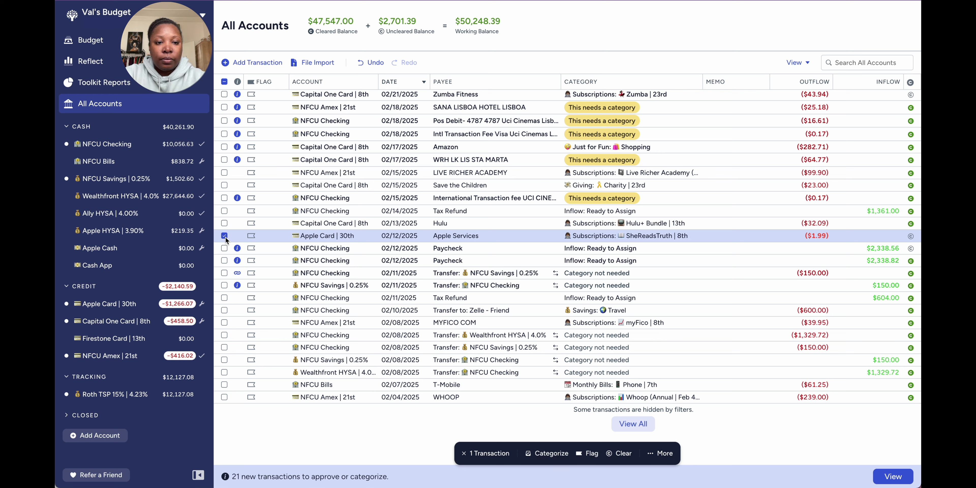
click(225, 236)
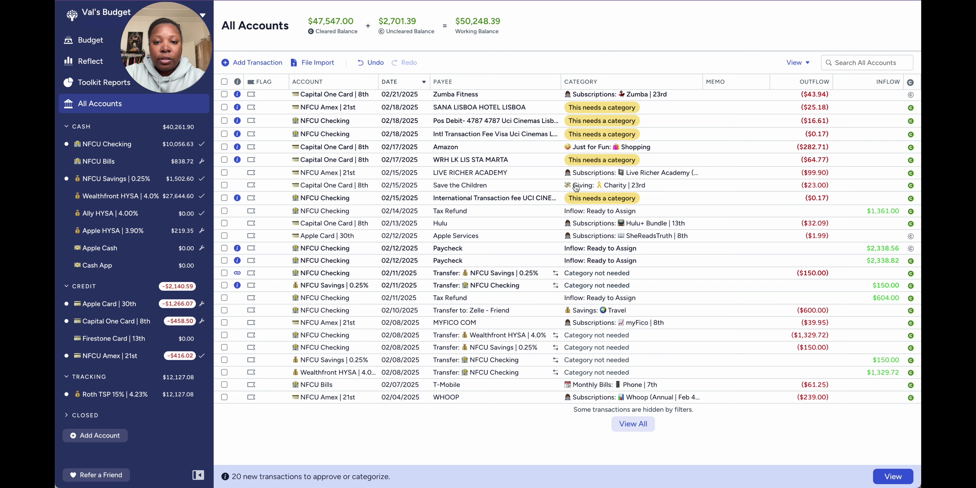
Change the payee of the 02/15 UCI Cinemas fee to International Transaction Fee, approve it under Random Fees and deselect it.
click(516, 198)
click(515, 197)
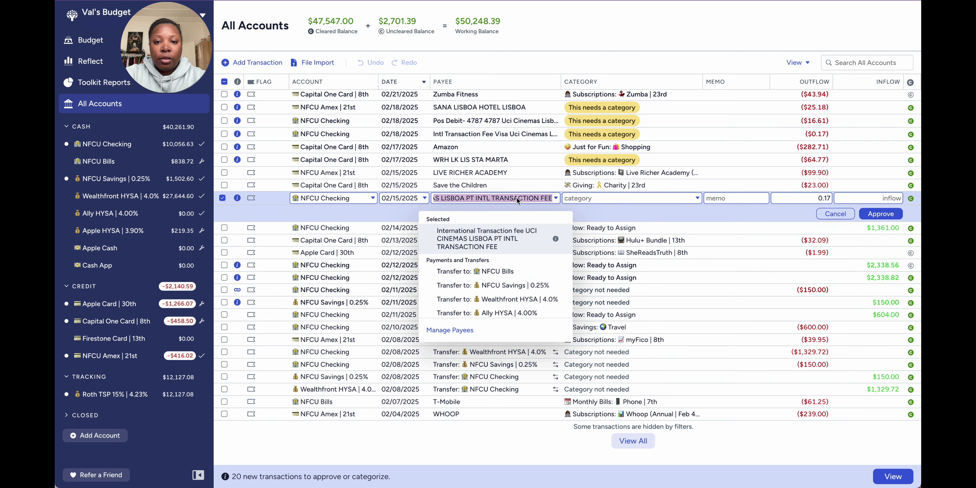
text(int)
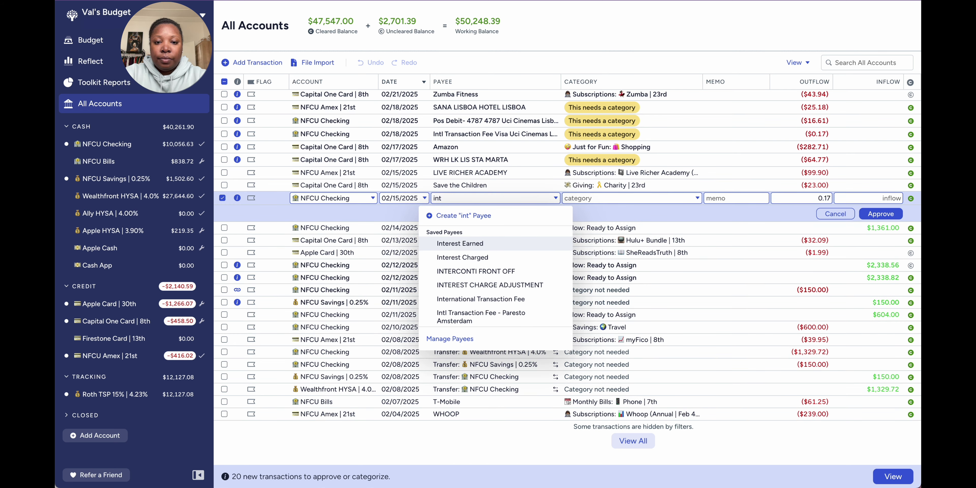
click(523, 299)
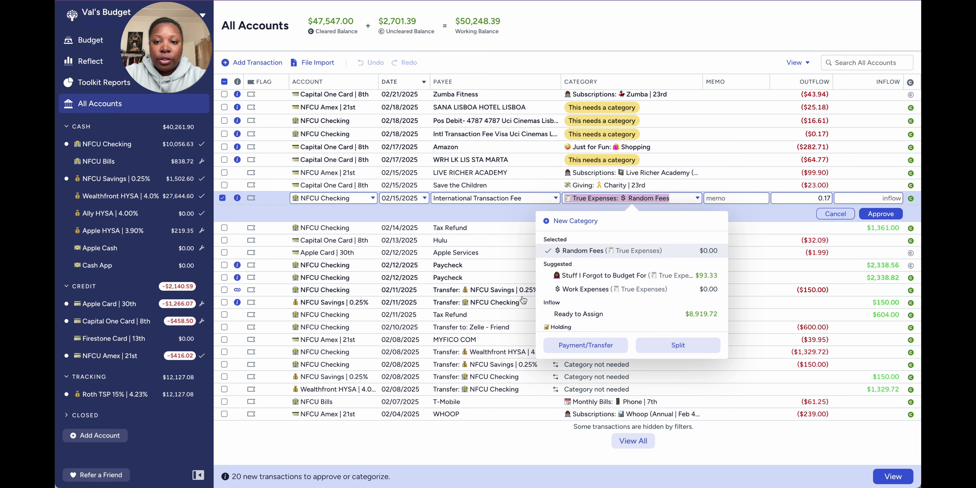
click(879, 215)
click(879, 214)
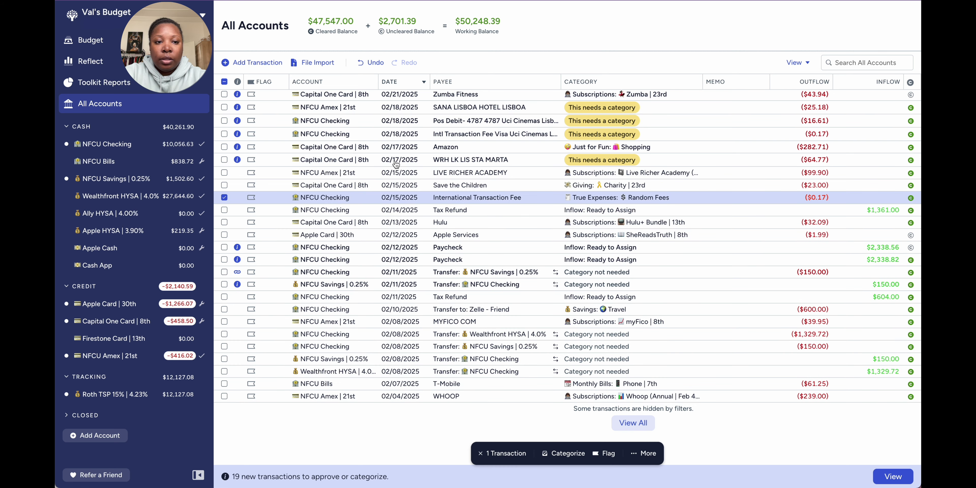
click(224, 197)
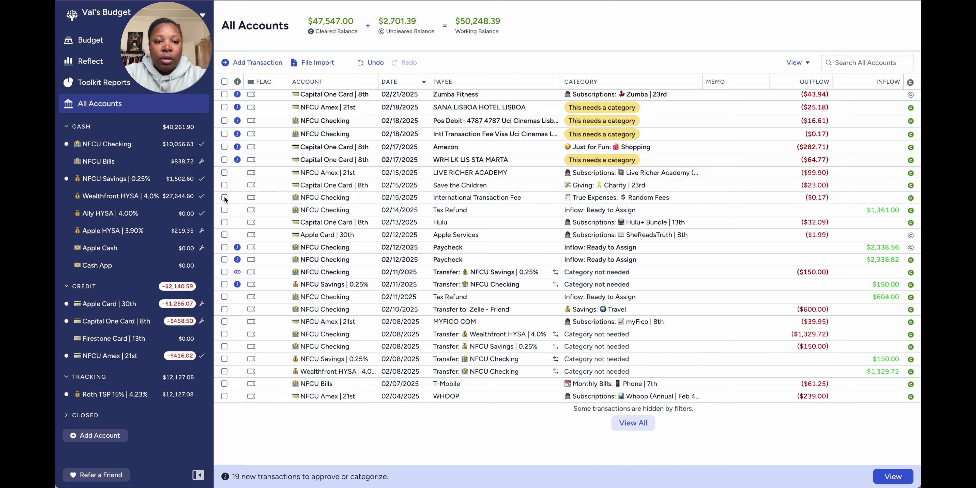
Replace the payee of the 02/17 WRH LK LIS STA MARTA transaction with a new payee named "Metro".
click(224, 159)
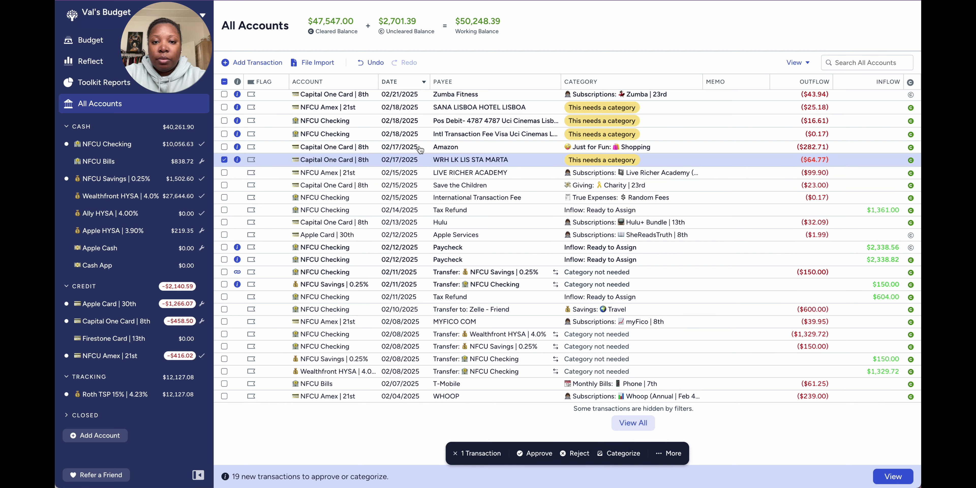
click(478, 160)
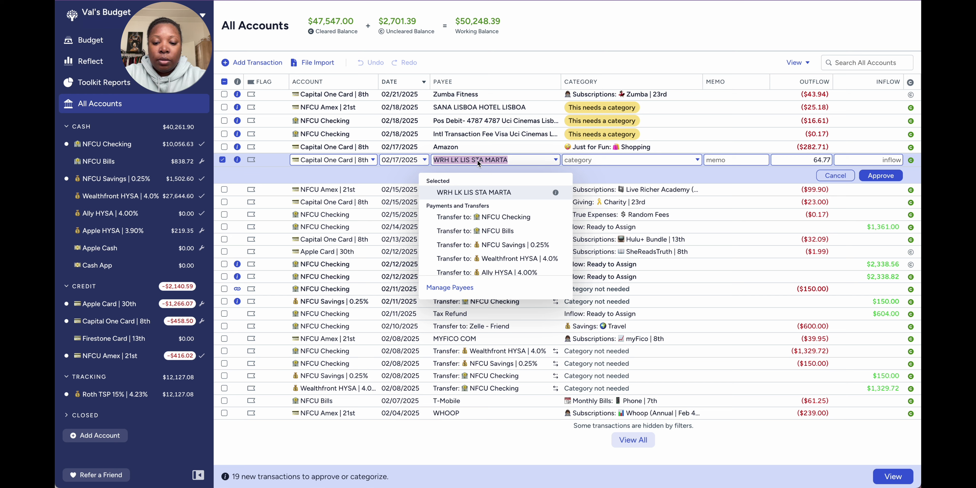
text(tra)
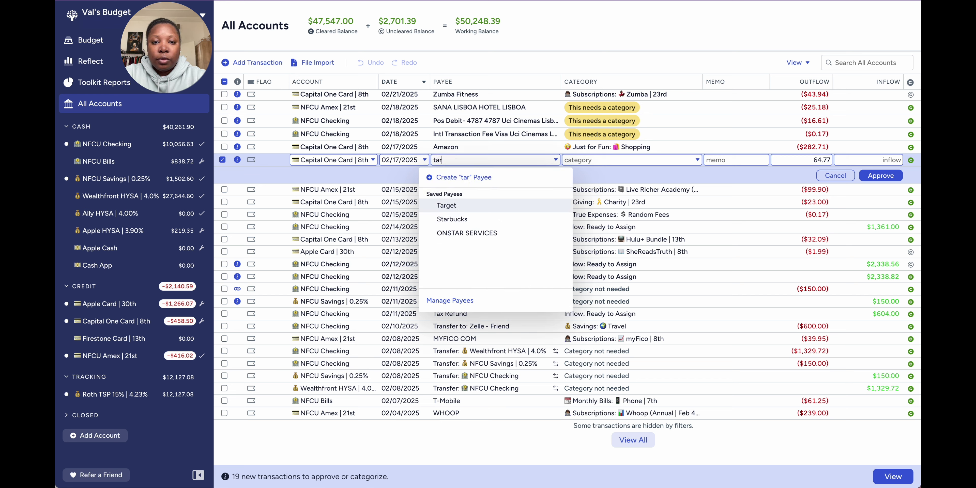
text(ns)
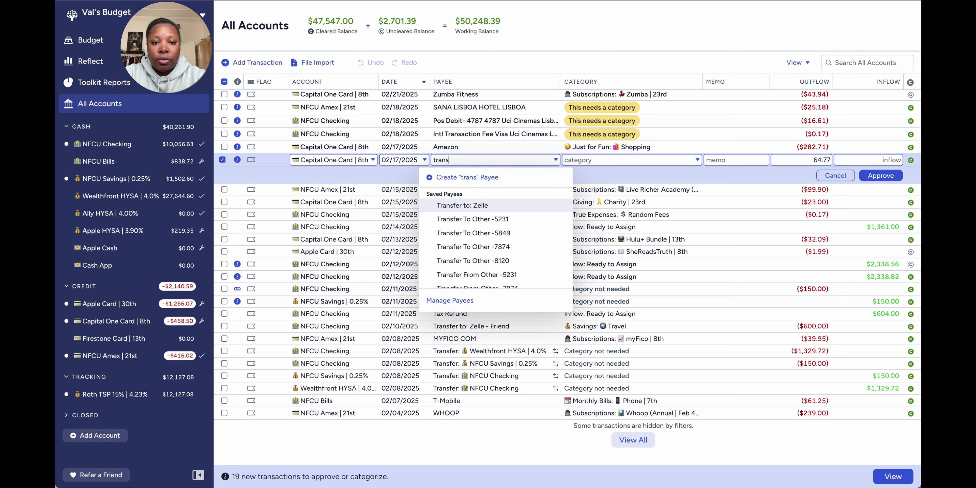
key(BackSpace)
key(BackSpace)
key(BackSpace)
key(BackSpace)
key(BackSpace)
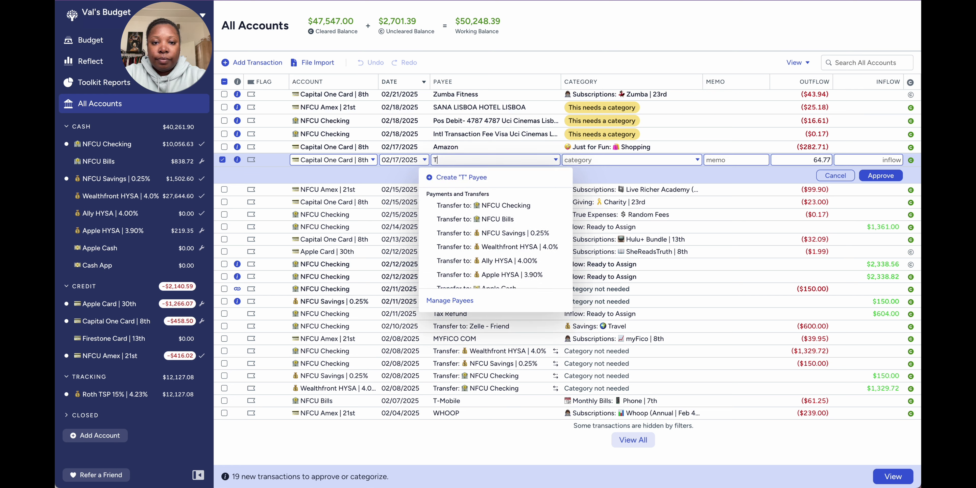
text(Metro)
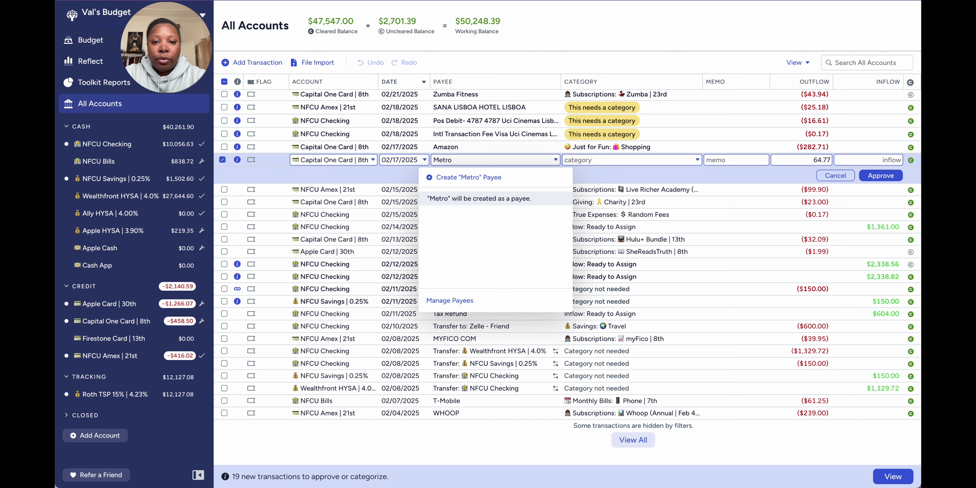
click(476, 181)
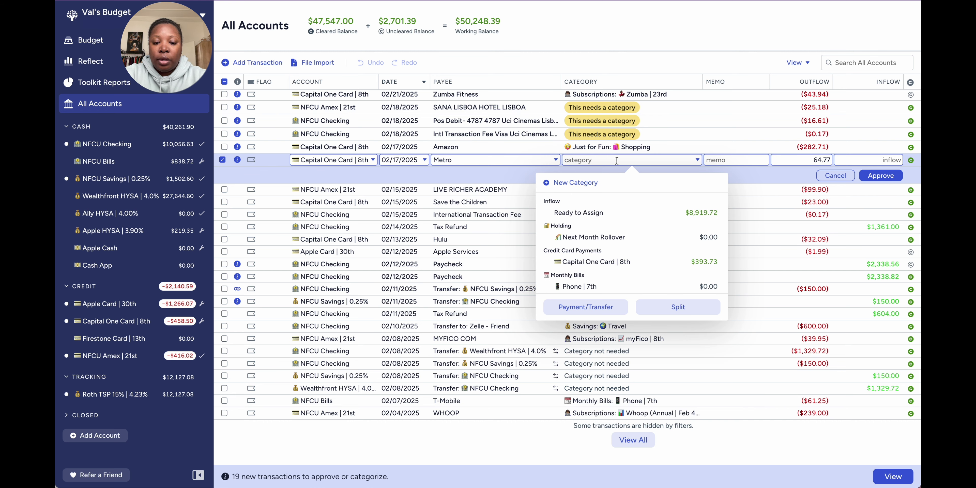
Categorize the 02/17 Metro transaction as True Expenses: Transportation, approve it and clear the selection.
text(tra)
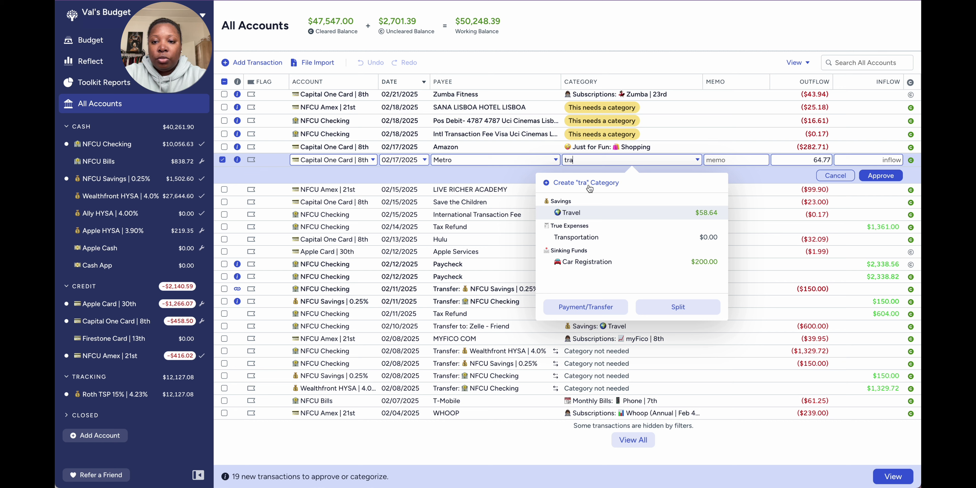
click(577, 237)
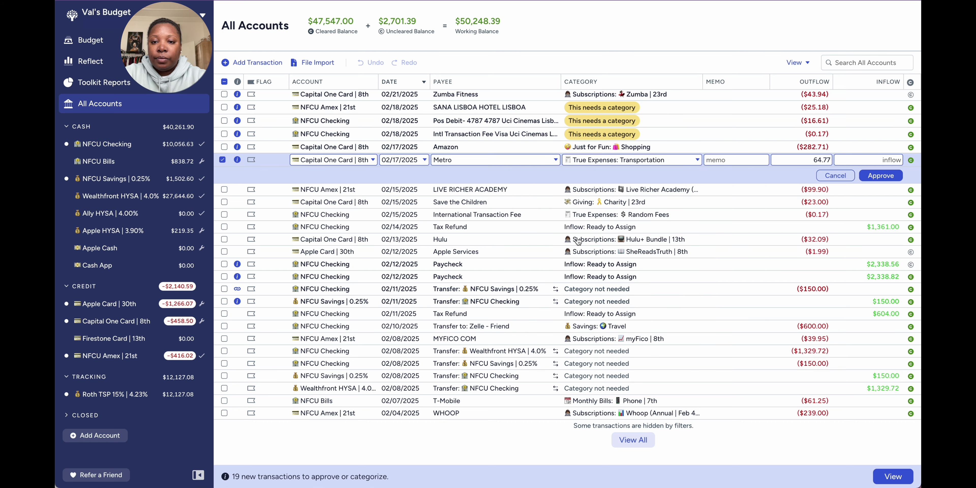
click(874, 176)
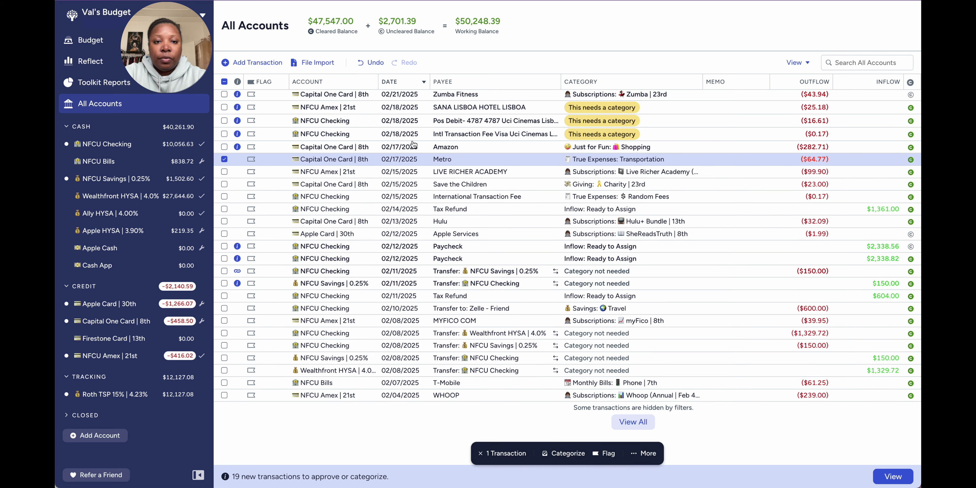
click(224, 161)
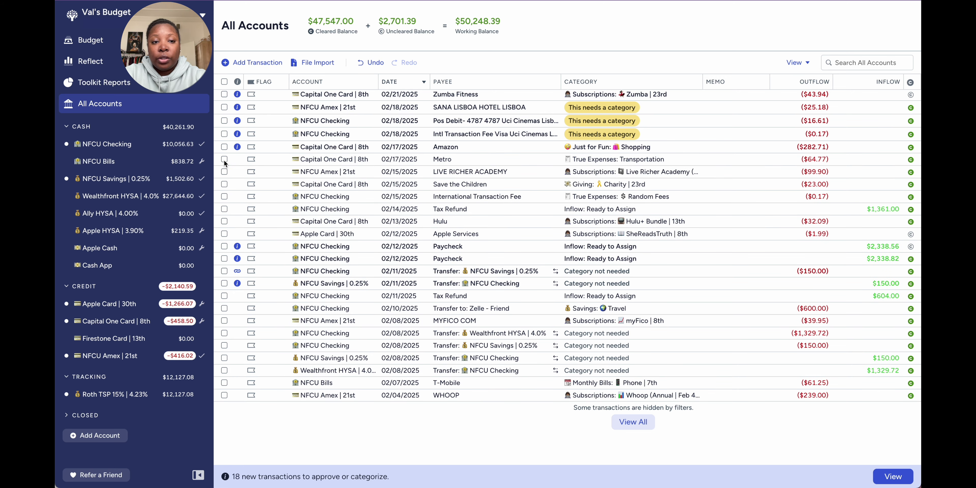
Approve the 02/17 Amazon transaction on the Capital One Card, leaving nothing selected.
click(224, 147)
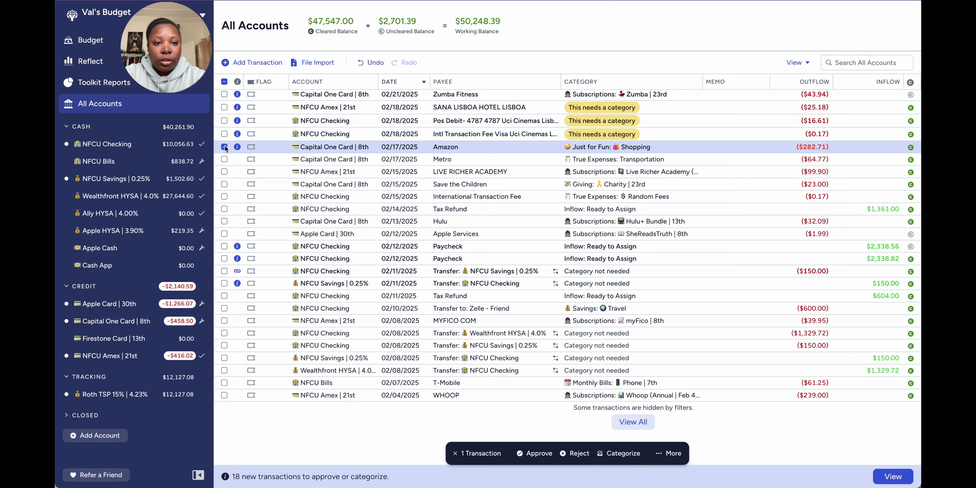
click(224, 146)
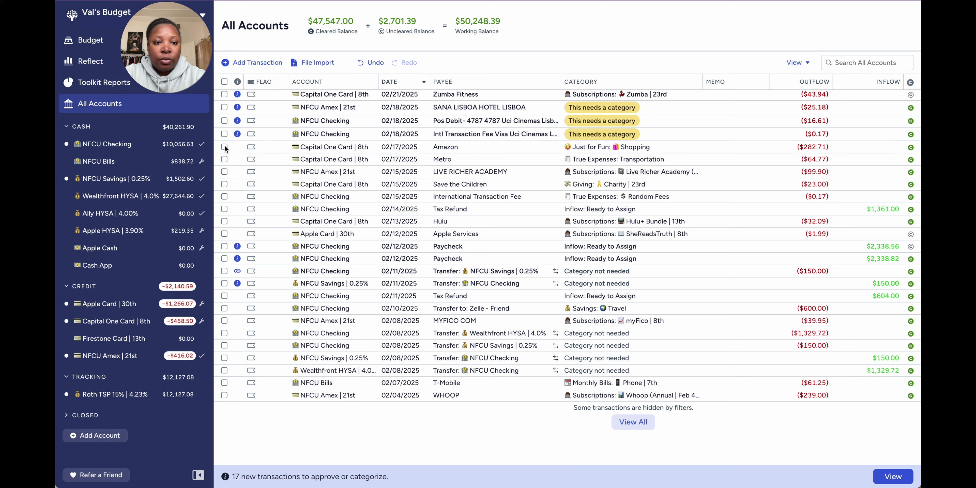
Change the payee of the 02/18 Intl Transaction Fee Visa Uci Cinemas entry to International Transaction Fee and approve it under Random Fees.
scroll(224, 135, up, 5)
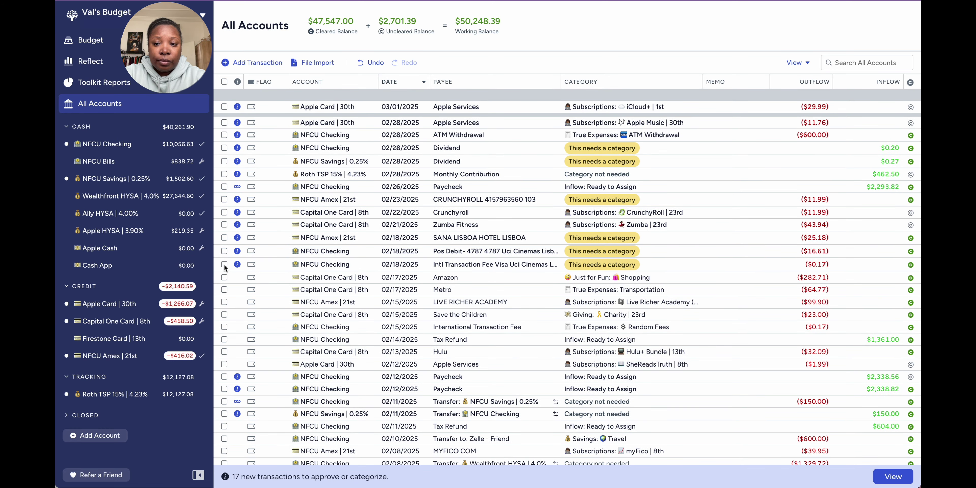
click(446, 265)
click(449, 263)
text(inter)
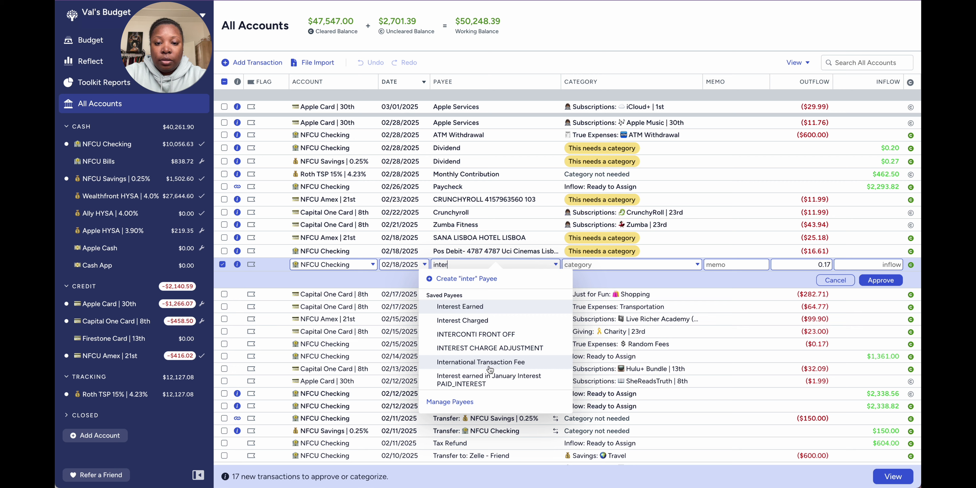
click(489, 365)
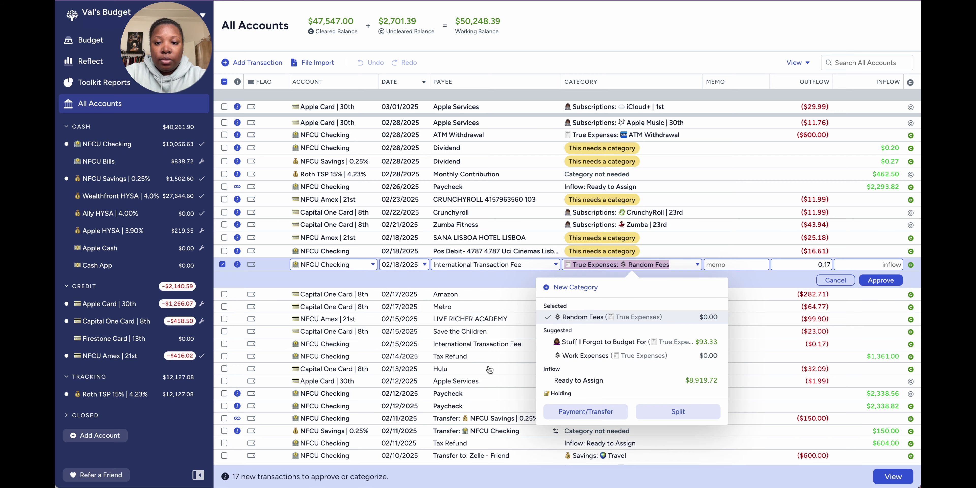
click(880, 280)
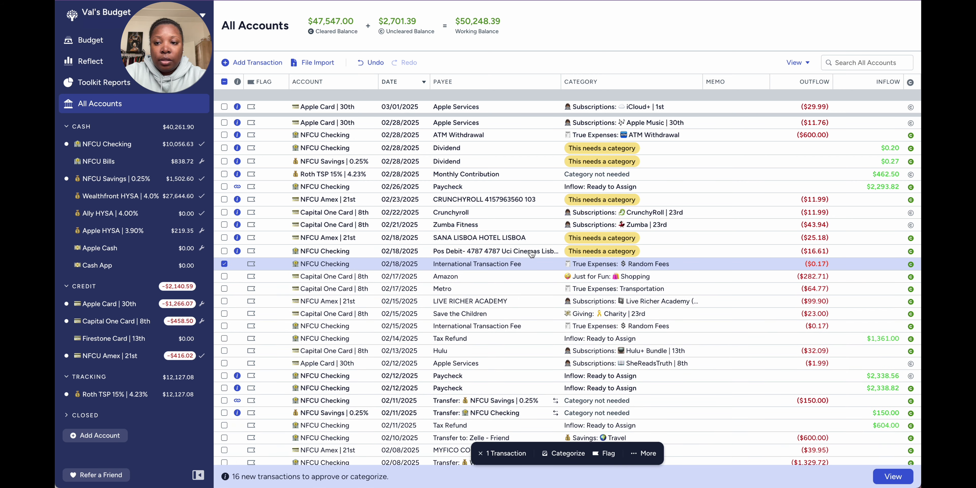
Replace the payee of the 02/18 Uci Cinemas debit in NFCU Checking with a new payee named "Movies".
click(531, 253)
click(530, 251)
text(M)
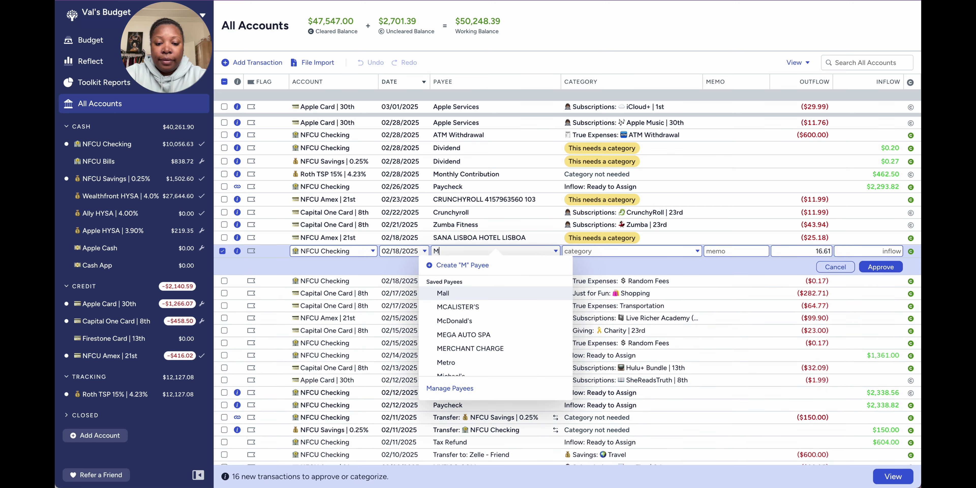
text(ovies)
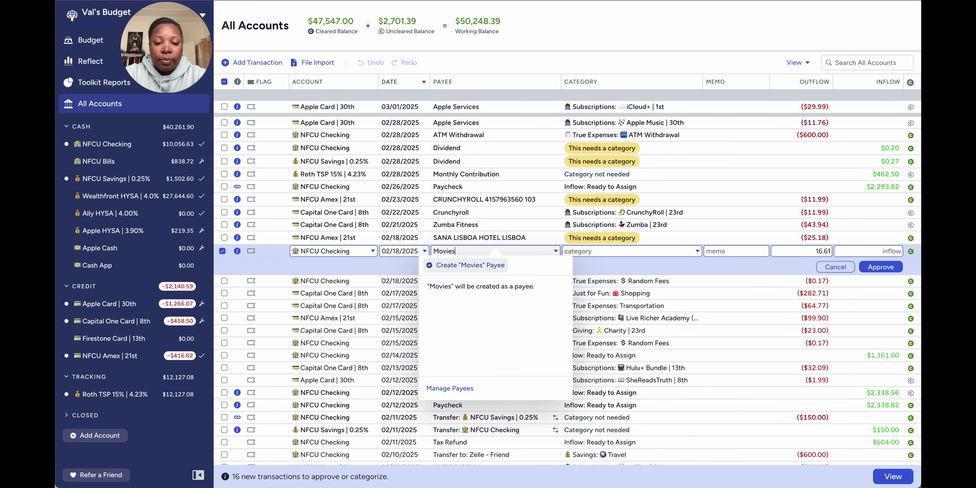
click(483, 267)
Categorize the 02/18 Movies transaction as Just for Fun: Entertainment and approve it.
text(enter)
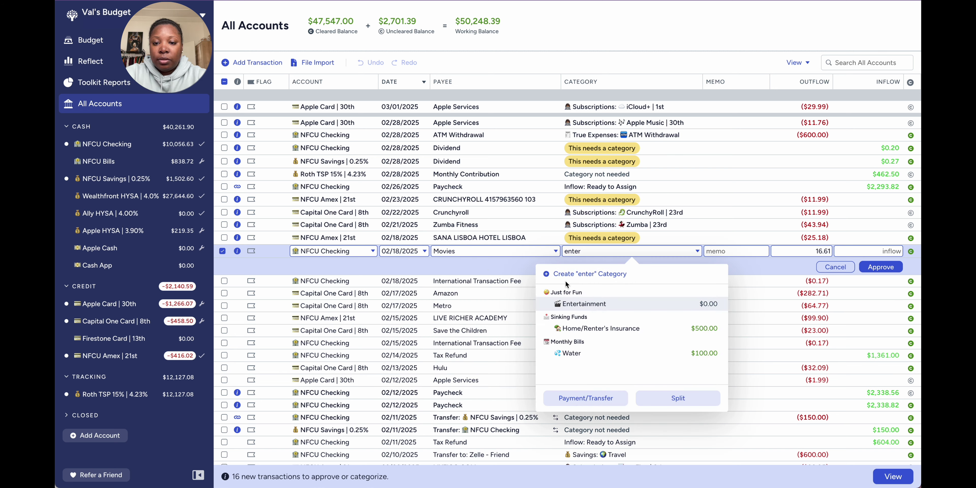
click(578, 306)
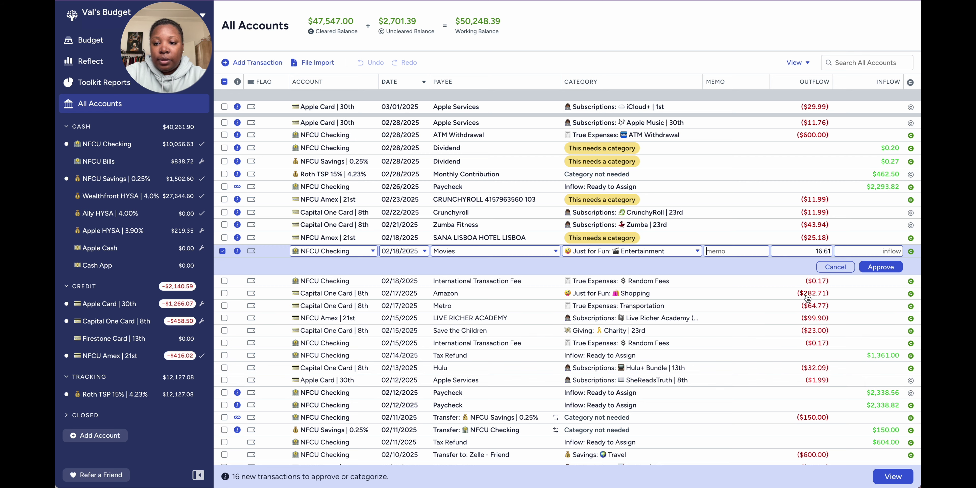
click(875, 269)
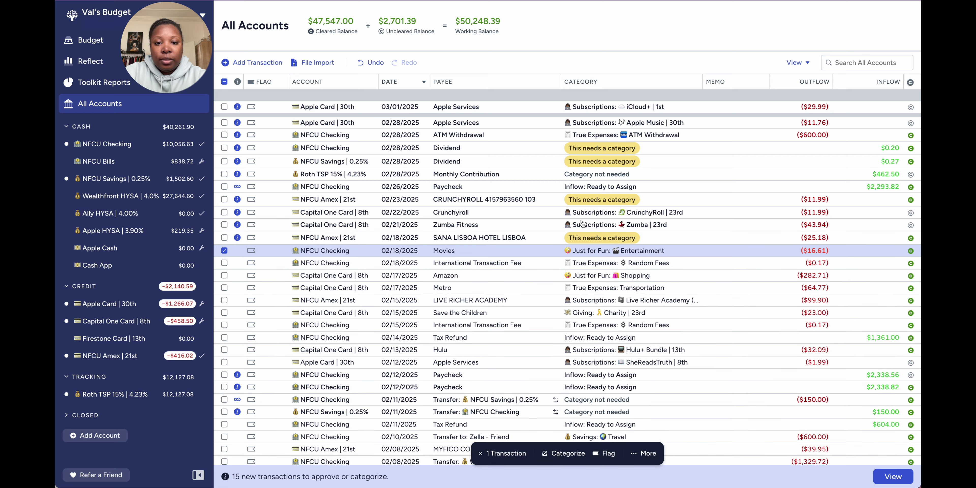
Change the payee of the 02/18 SANA LISBOA HOTEL LISBOA transaction to the saved payee Hotel.
click(481, 238)
click(481, 238)
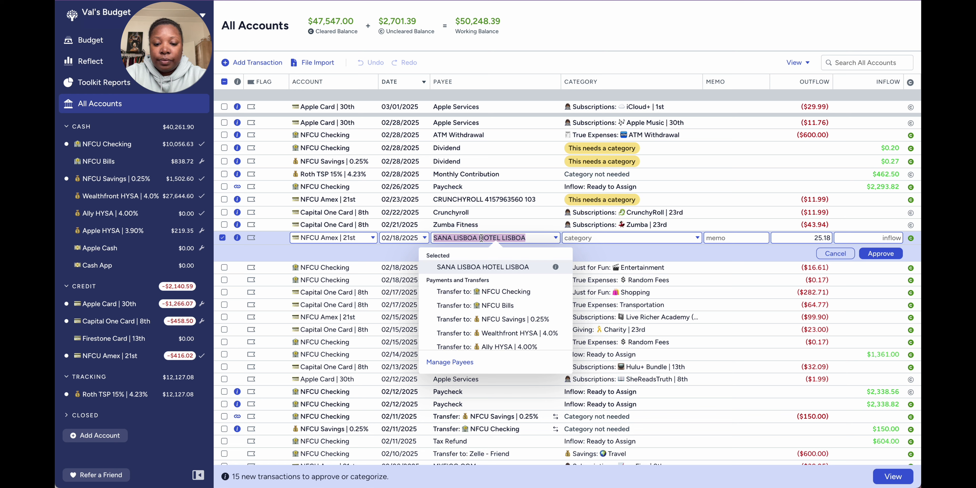
text(Hpt)
key(BackSpace)
key(BackSpace)
key(BackSpace)
text(Hotel)
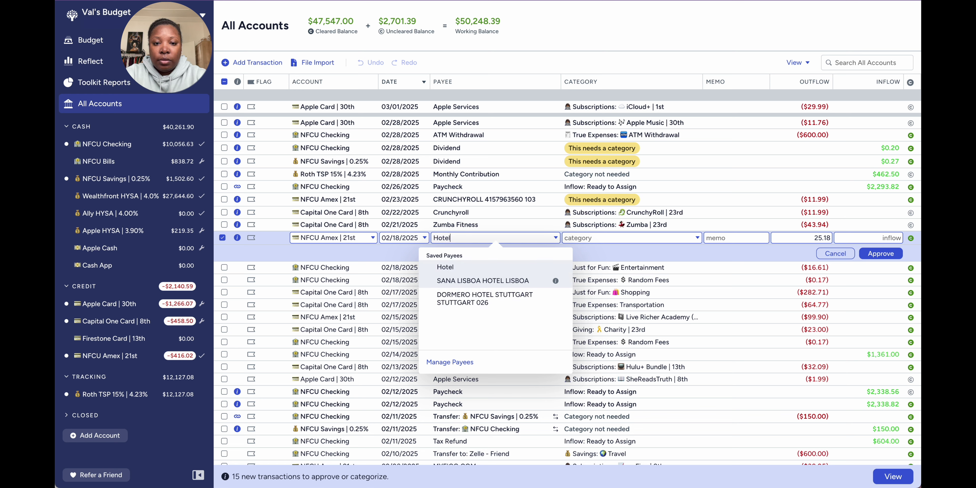
click(449, 267)
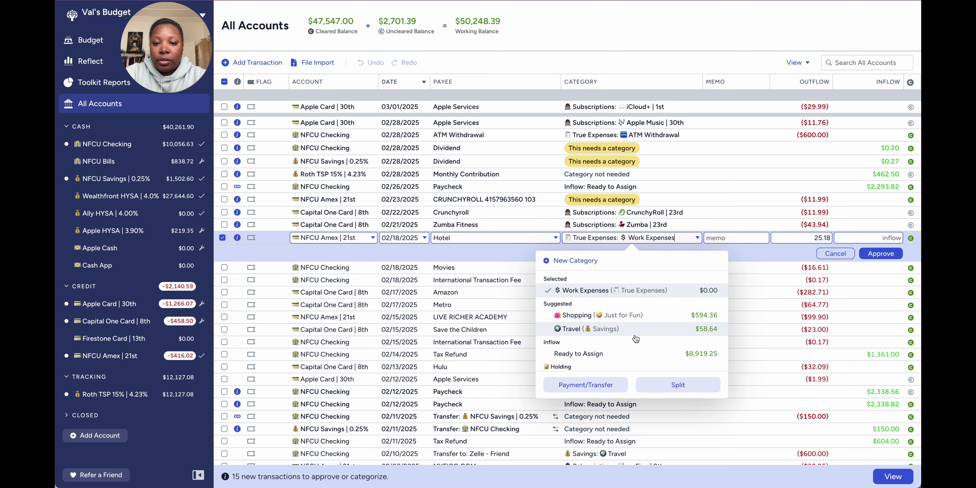
Categorize the 02/18 Hotel transaction as Savings: Travel, approve it and clear the selection.
click(626, 331)
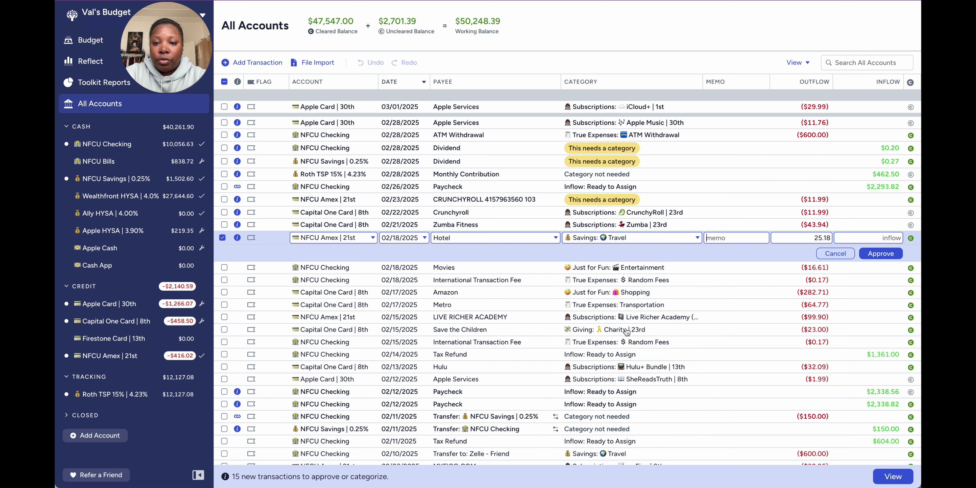
click(879, 253)
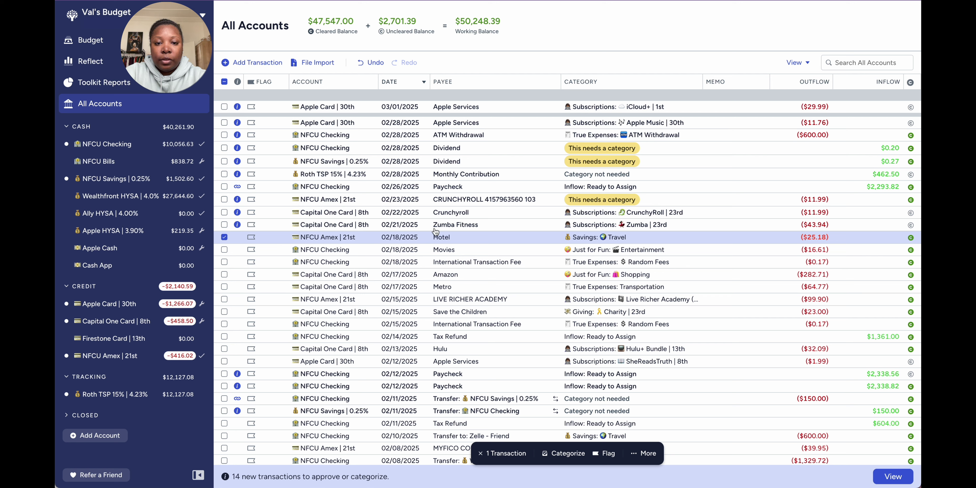
click(224, 237)
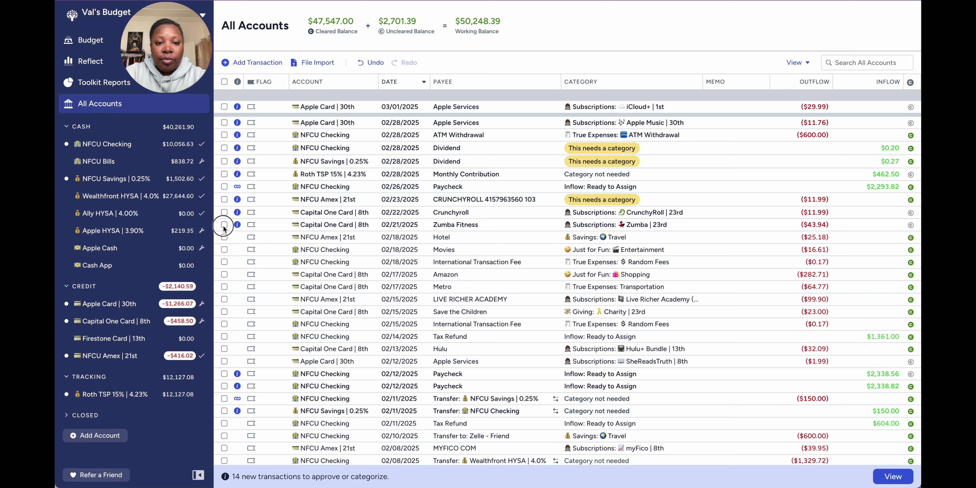
Change the account of the 02/21 Zumba Fitness transaction to Apple HYSA | 3.90% and approve it.
click(224, 224)
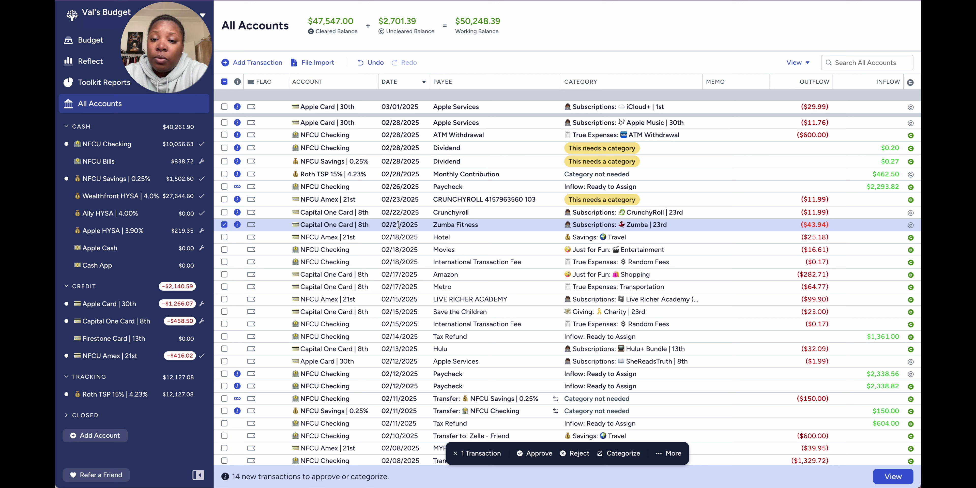
click(316, 227)
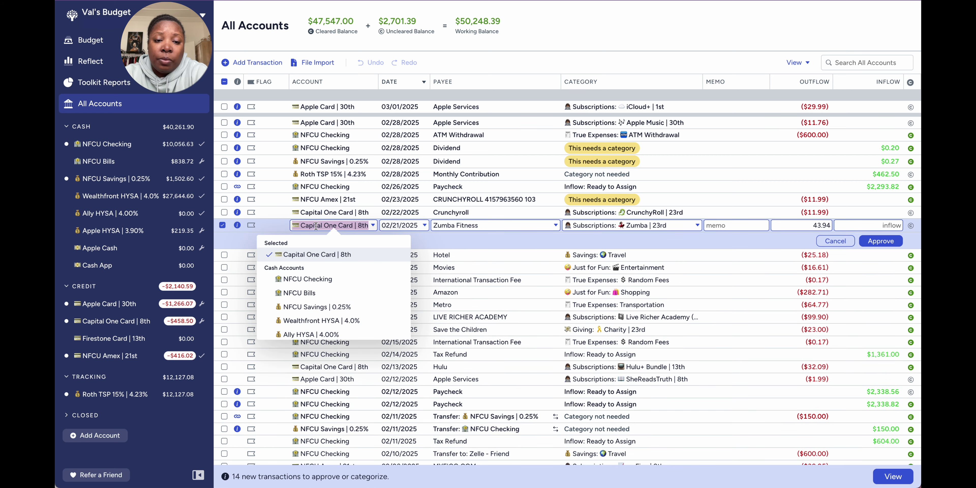
scroll(305, 303, down, 2)
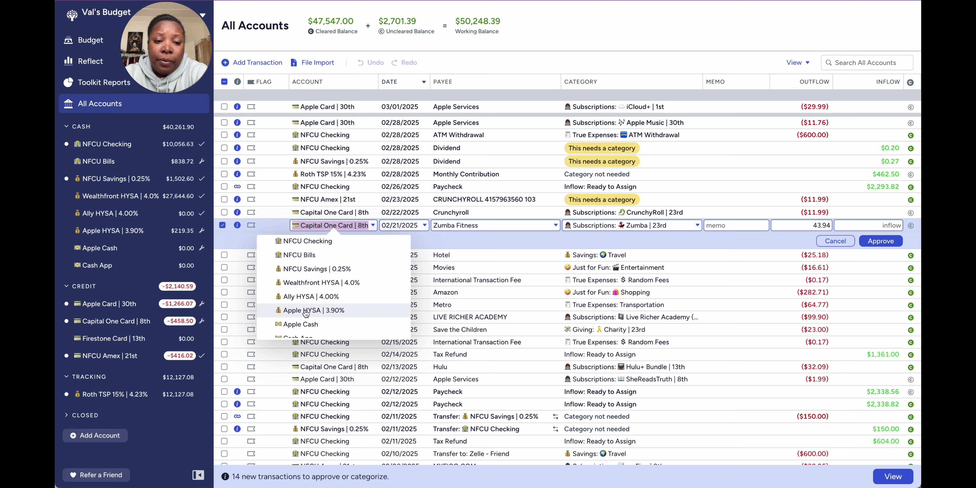
click(306, 311)
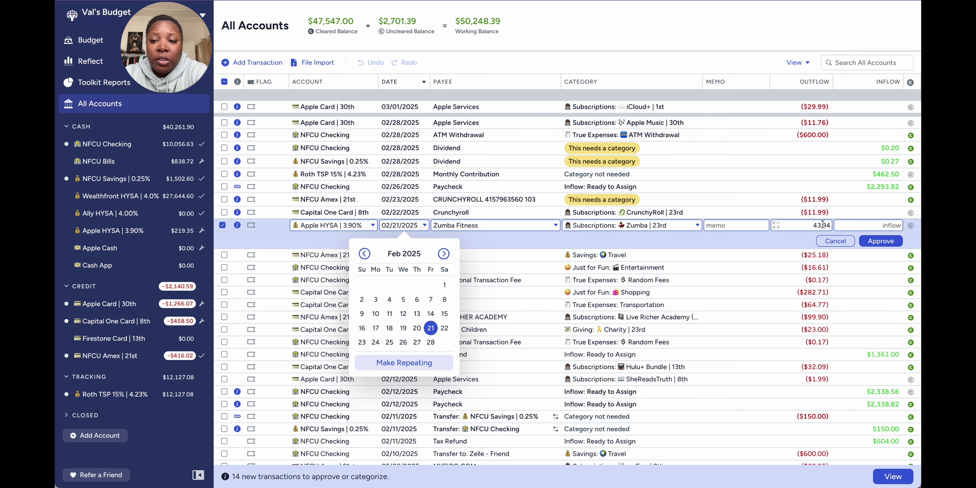
click(876, 243)
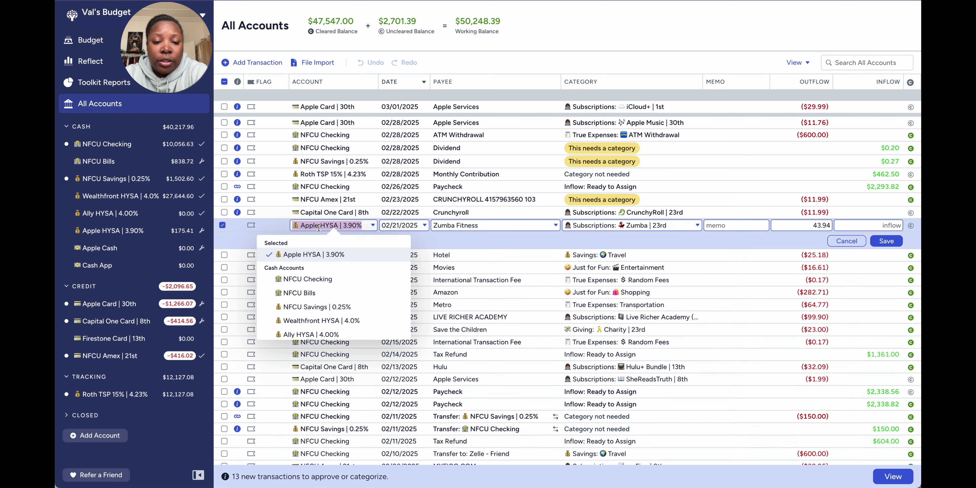
Reassign the 02/21 Zumba Fitness transaction to the Apple Card | 30th account, save it and clear the selection.
click(318, 226)
scroll(328, 293, down, 3)
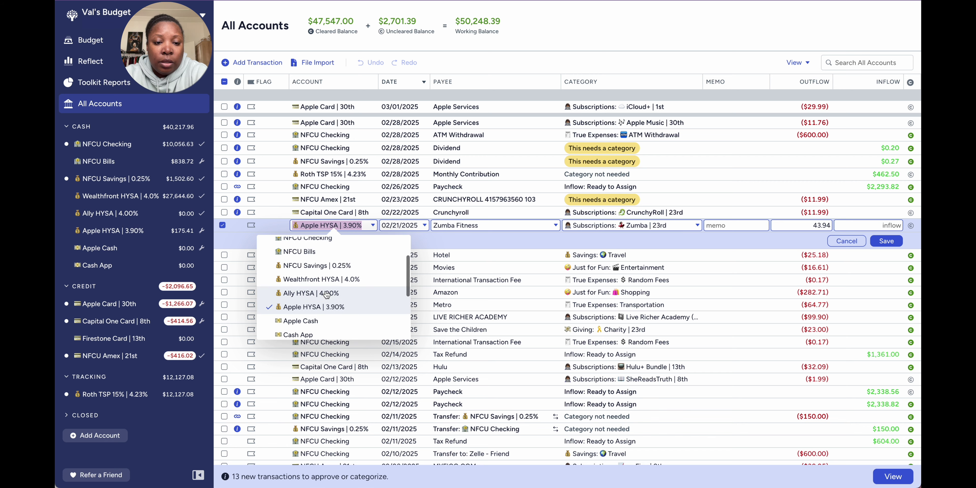
click(325, 295)
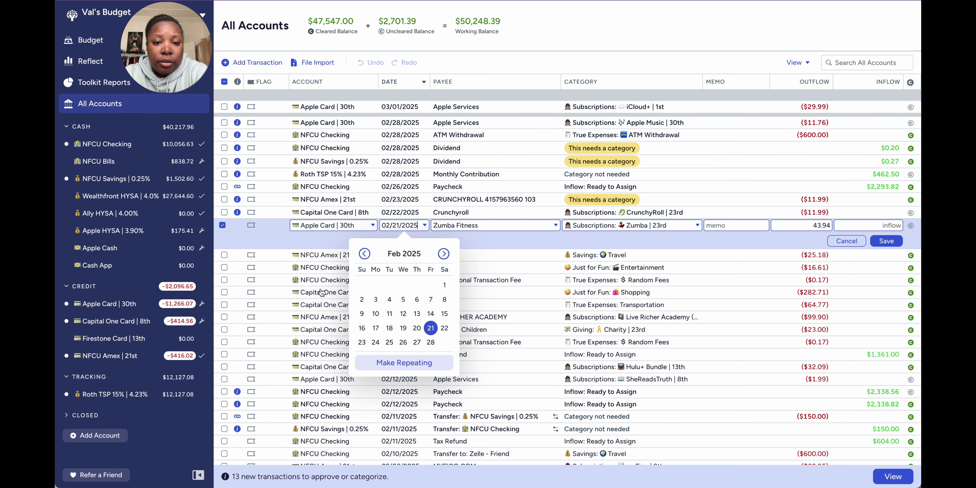
click(886, 241)
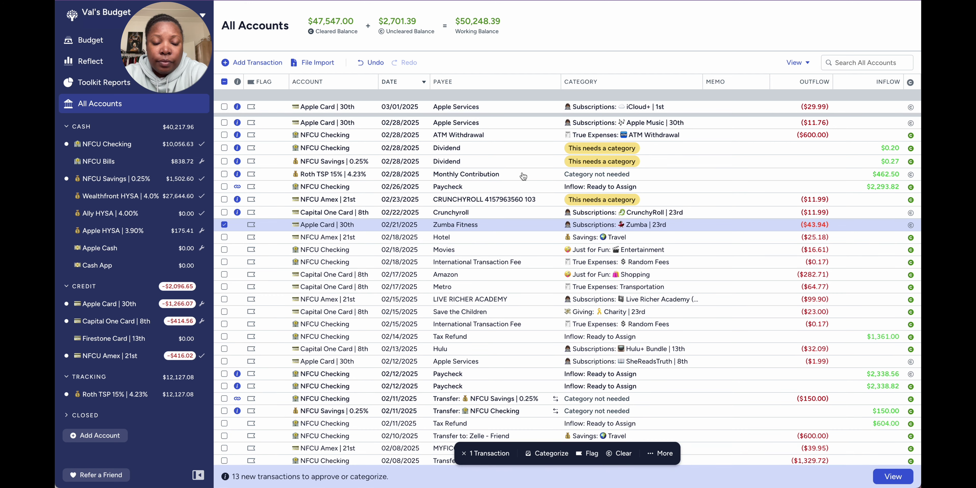
click(224, 224)
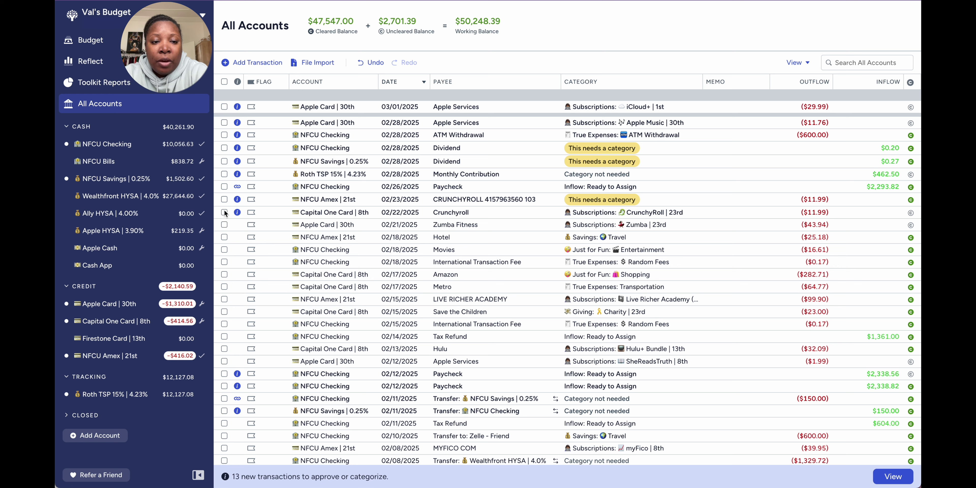
Approve the 02/22 Crunchyroll transaction on the Capital One Card, leaving nothing selected.
click(224, 212)
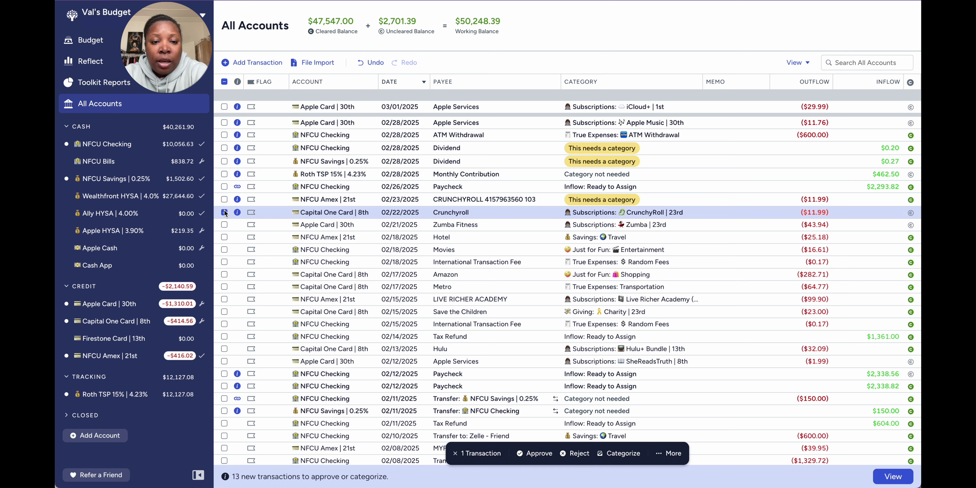
click(540, 454)
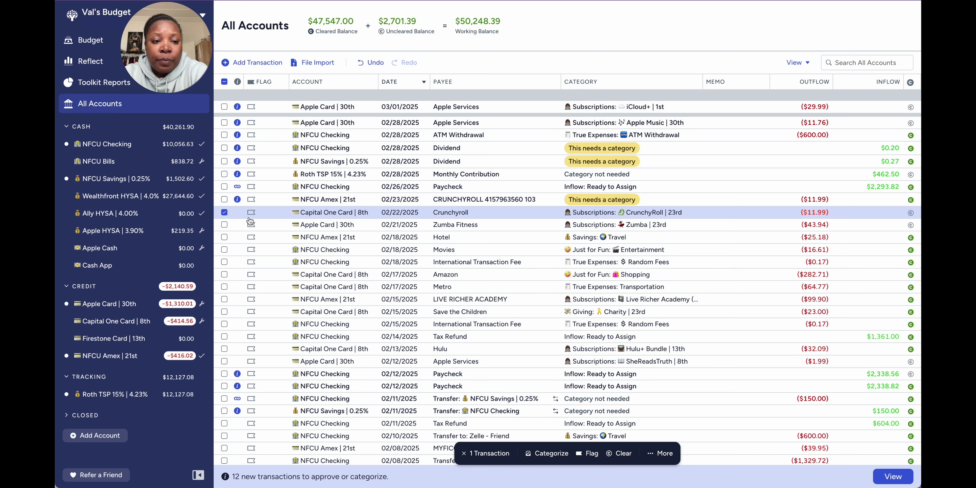
click(225, 213)
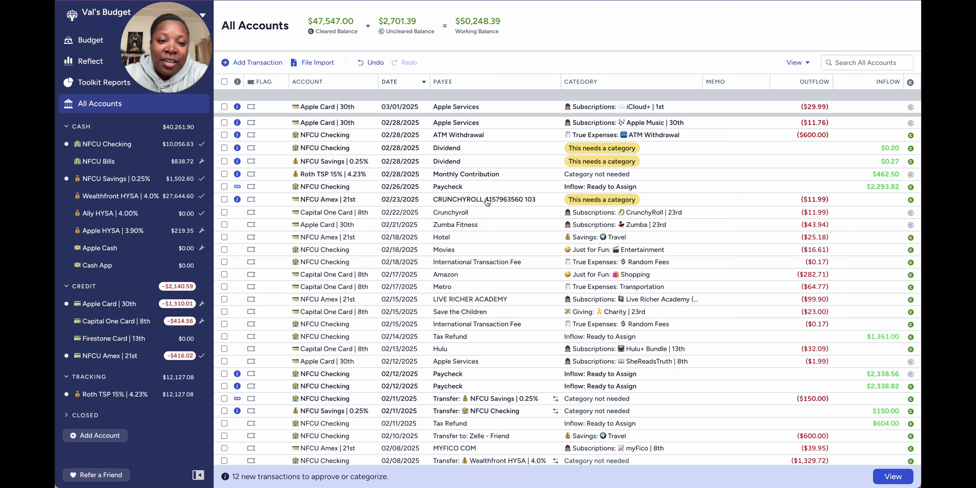
Delete the uncategorized 02/23 CRUNCHYROLL transaction on NFCU Amex, keeping the 02/22 Crunchyroll entry.
click(225, 212)
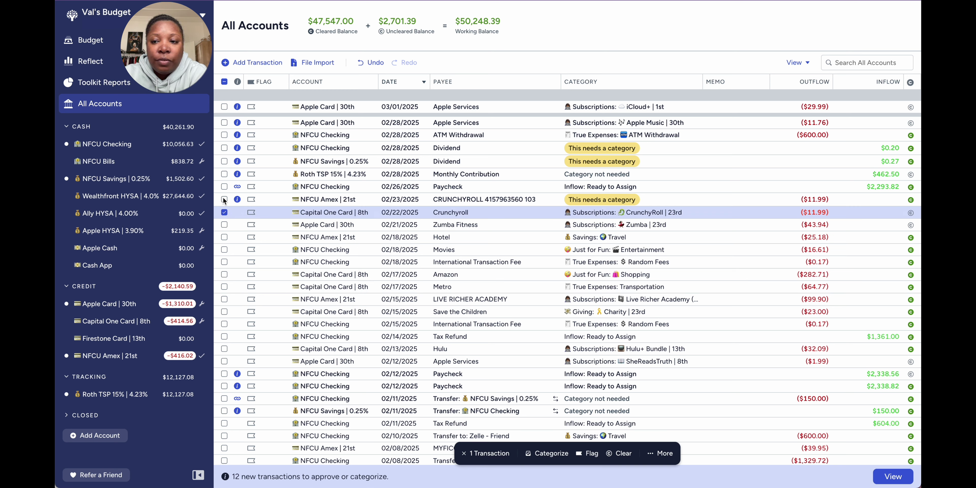
click(224, 200)
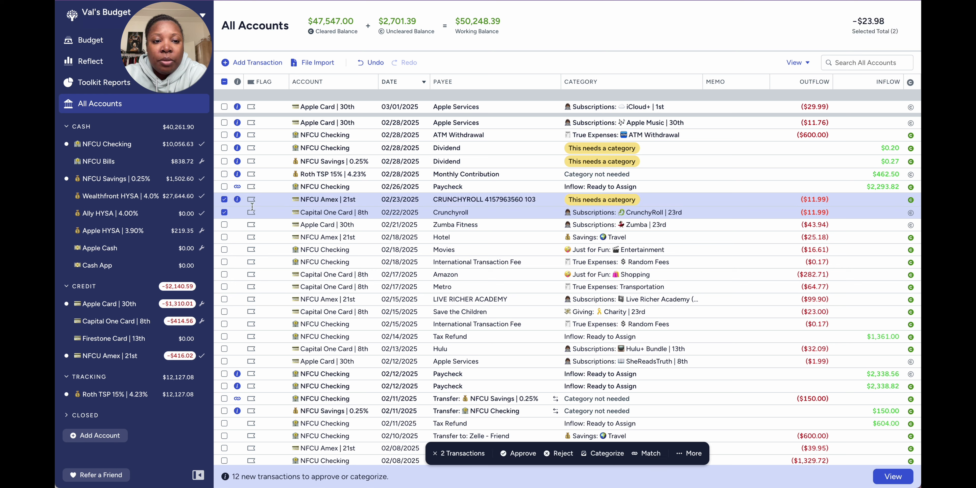
click(224, 212)
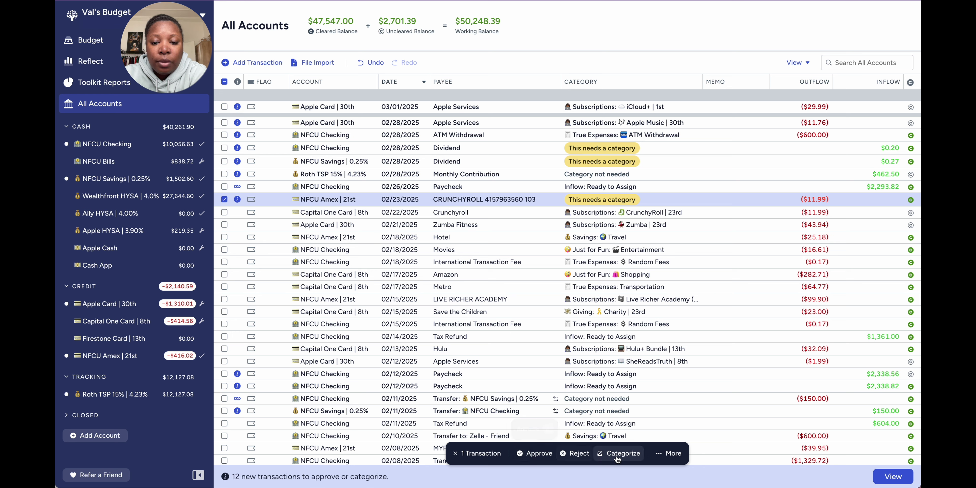
click(663, 455)
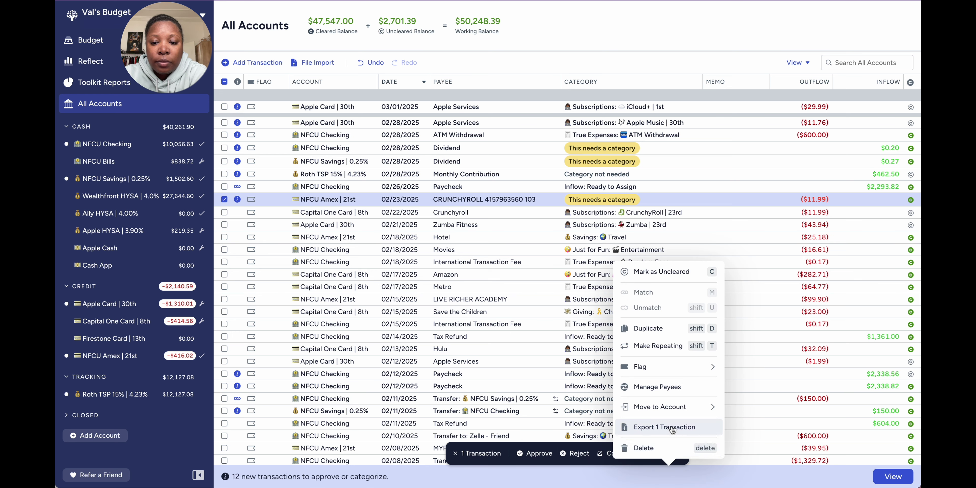
click(644, 448)
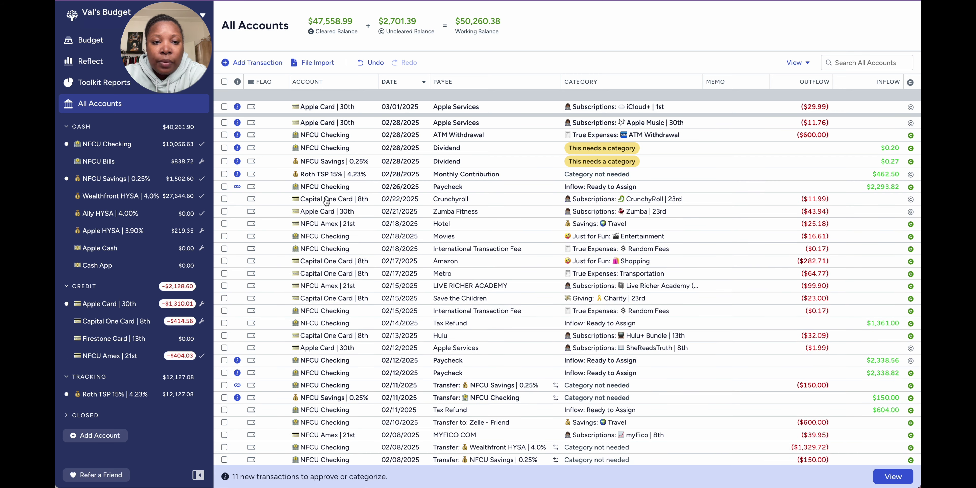
Change the account of the 02/22 Crunchyroll transaction to NFCU Amex | 21st, save it and clear the selection.
click(326, 200)
click(325, 199)
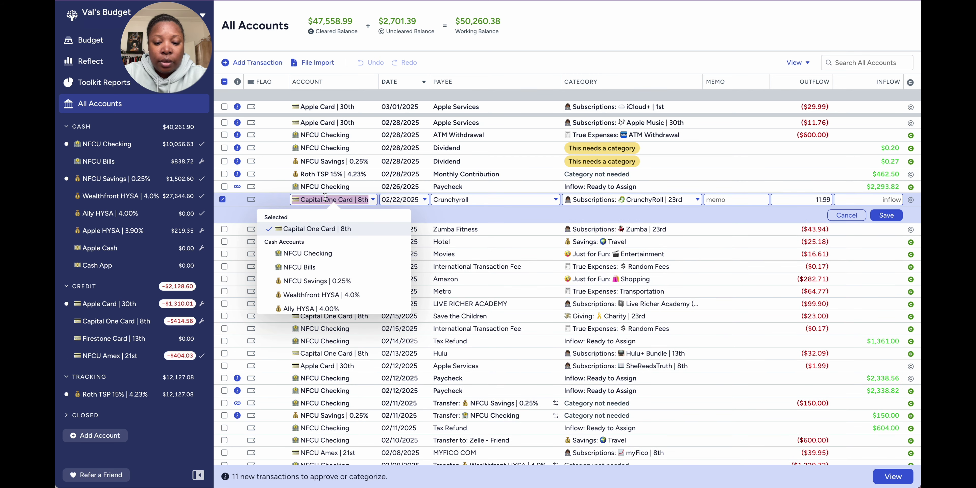
text(ame)
click(318, 230)
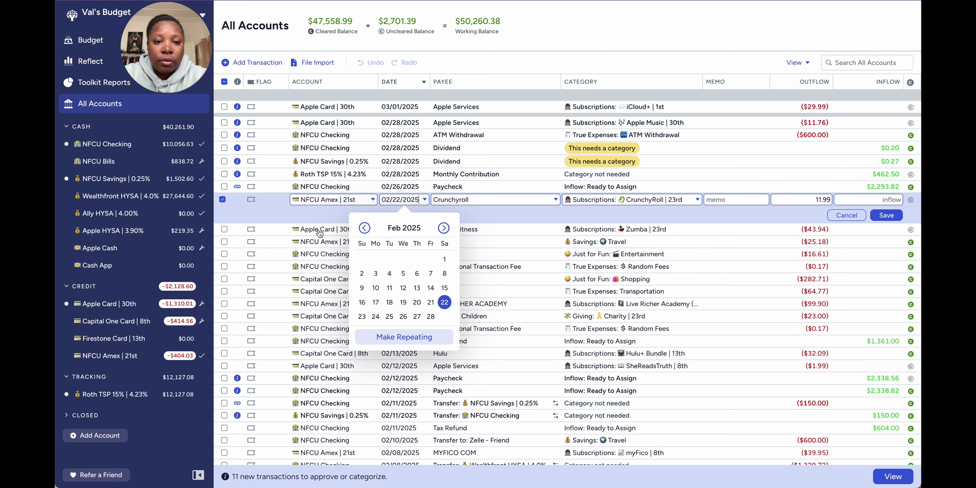
click(887, 215)
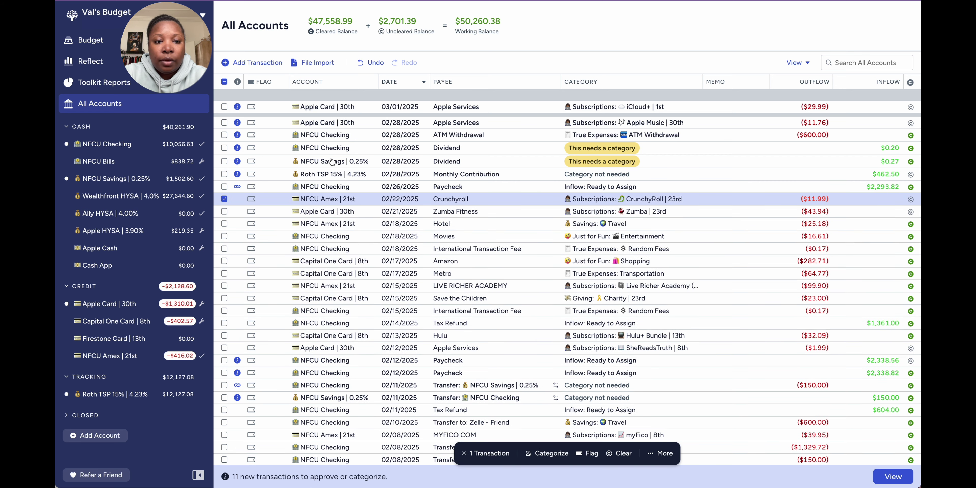
click(224, 199)
Approve the matched 02/26 Paycheck in NFCU Checking, leaving nothing selected.
click(224, 187)
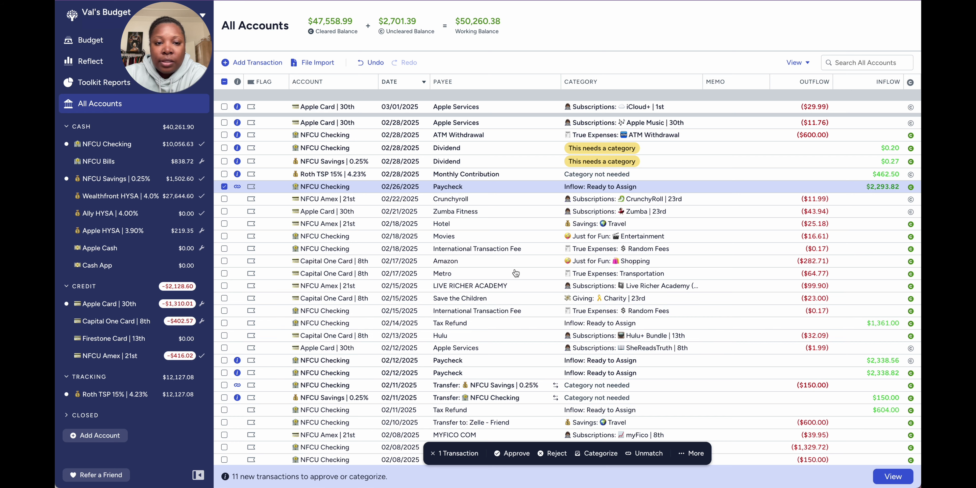
scroll(222, 184, up, 1)
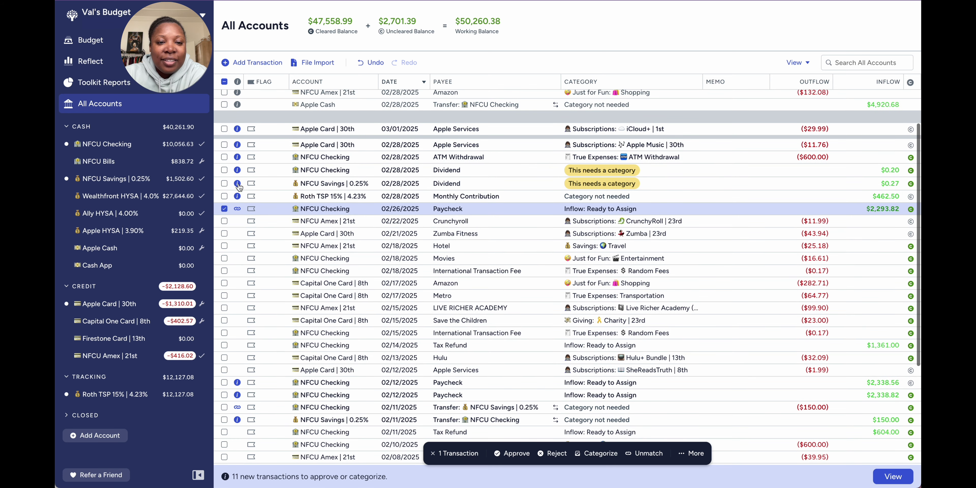
click(506, 453)
click(224, 209)
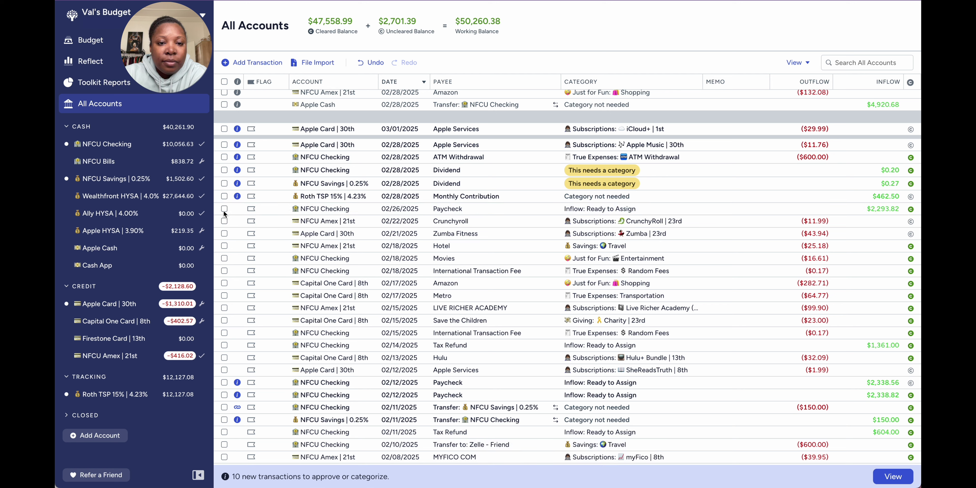
Approve the 02/28 Monthly Contribution in Roth TSP, mark it as cleared and leave nothing selected.
click(224, 195)
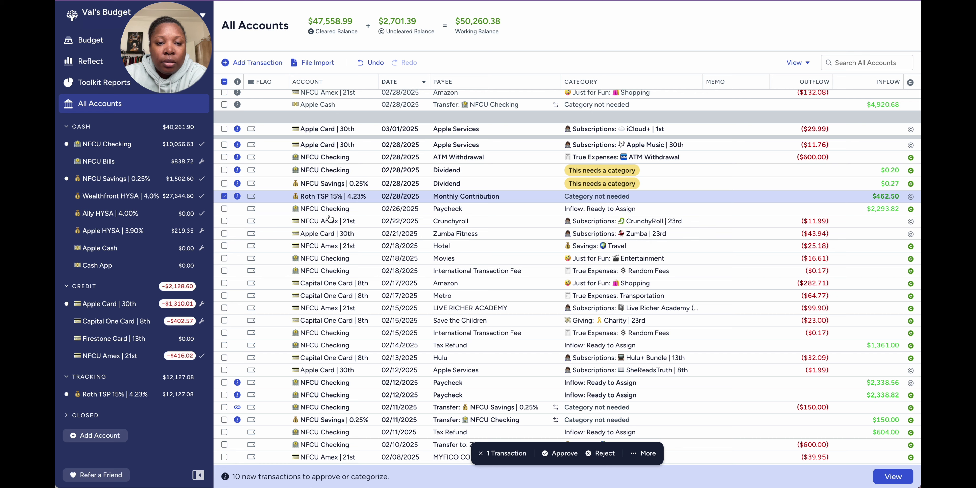
click(561, 454)
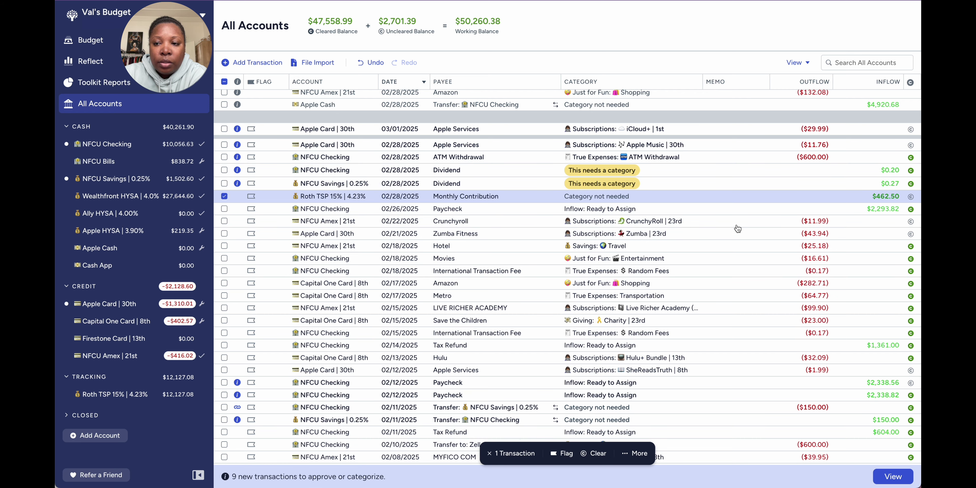
key(c)
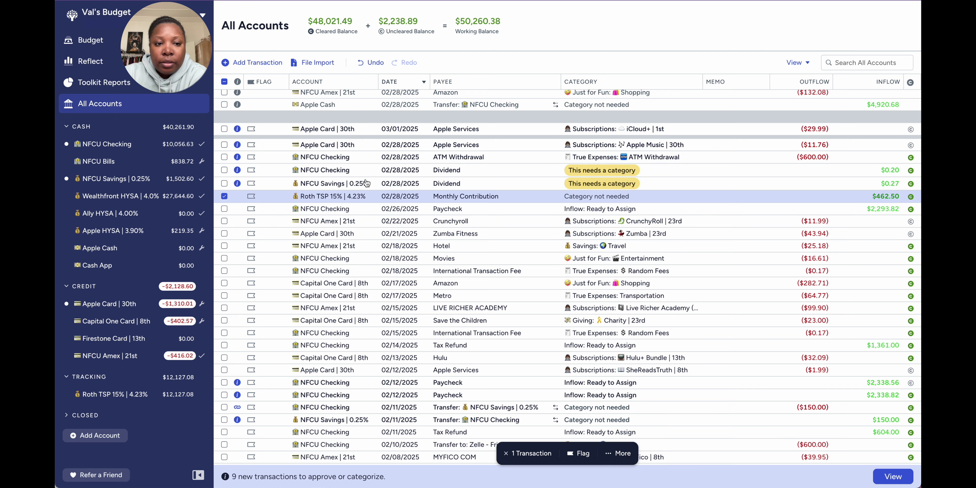
click(225, 196)
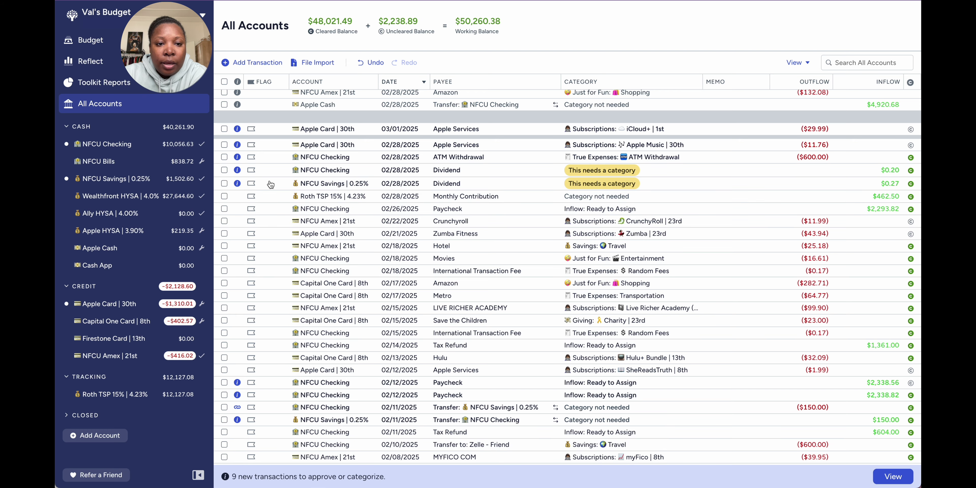
Set the 02/28 Dividend in NFCU Savings to payee Interest Earned and category Emergency Fund | NFCU, approve it and deselect it.
click(449, 182)
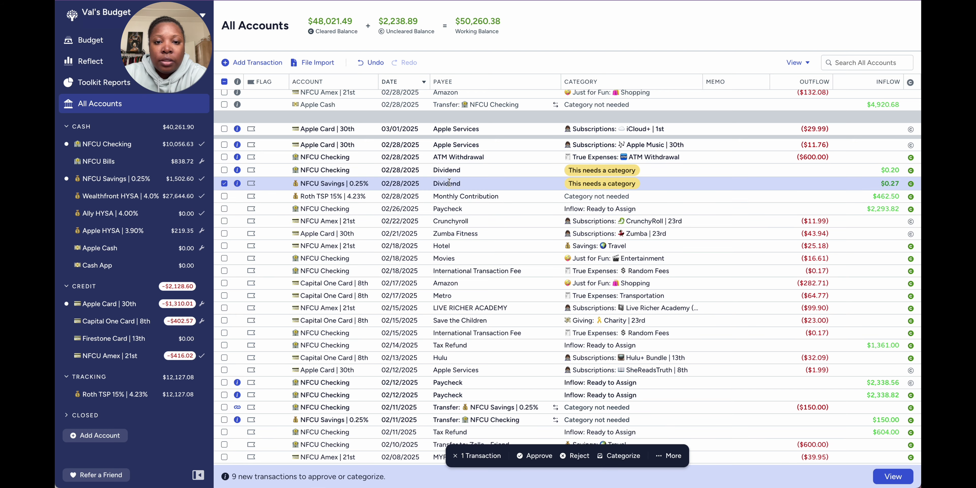
click(449, 182)
text(inter)
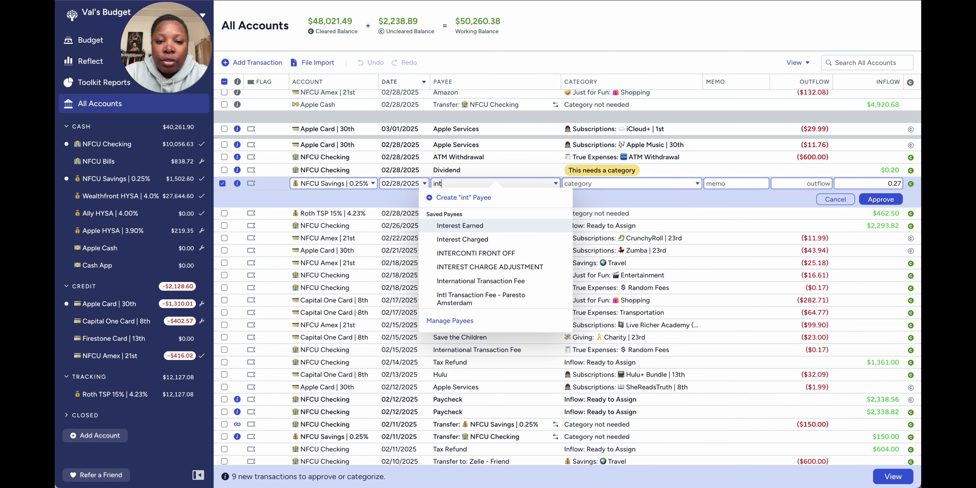
click(454, 226)
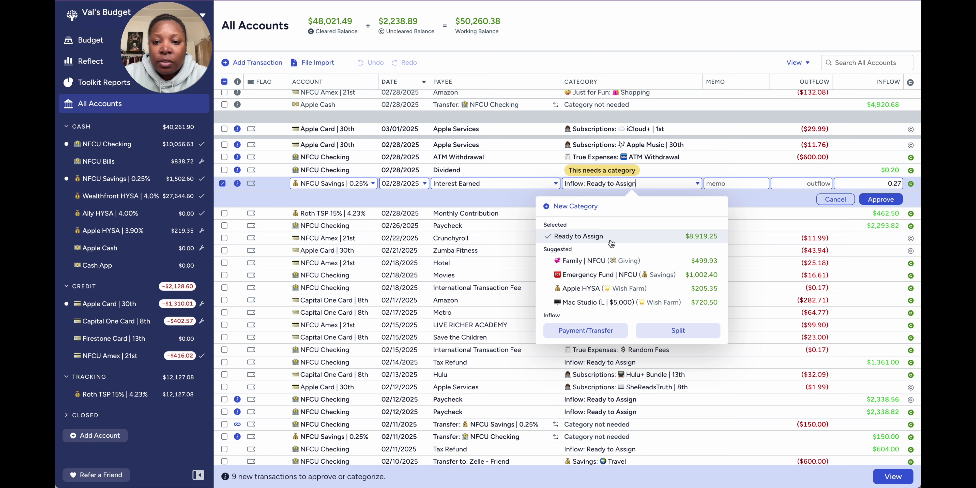
click(615, 275)
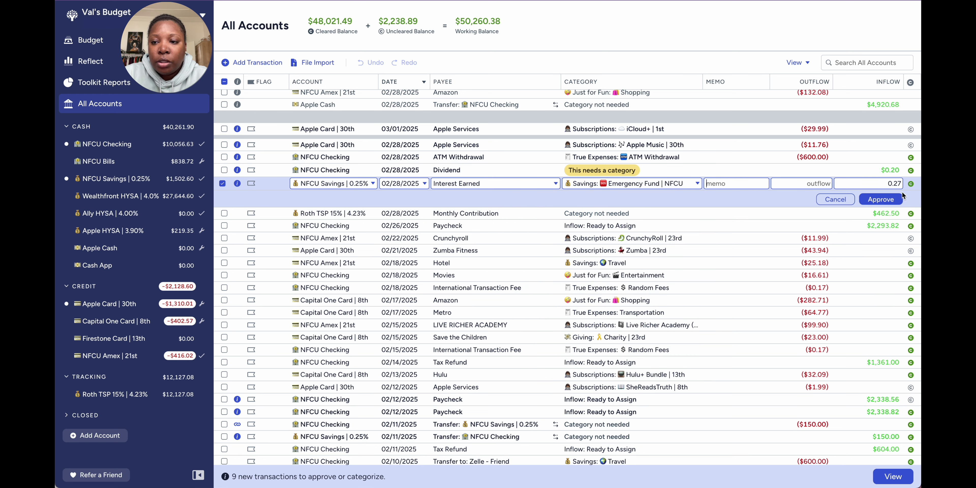
click(880, 200)
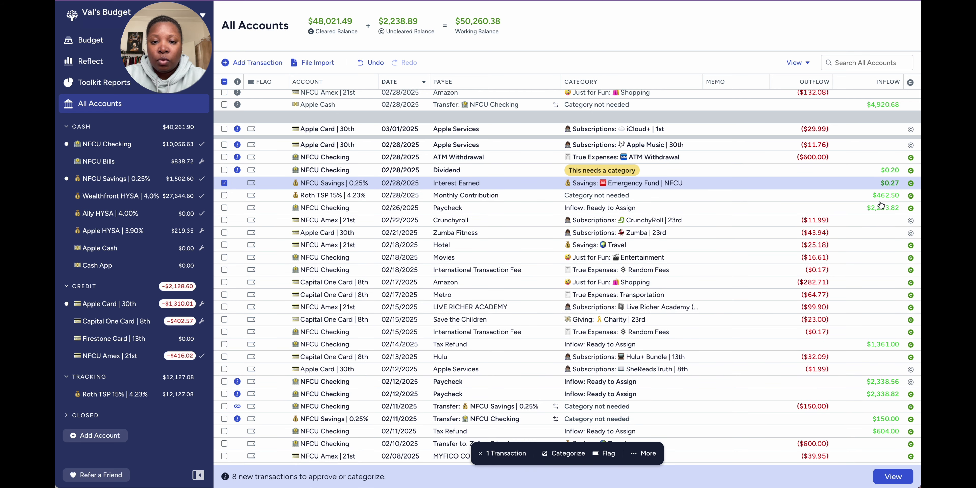
click(224, 183)
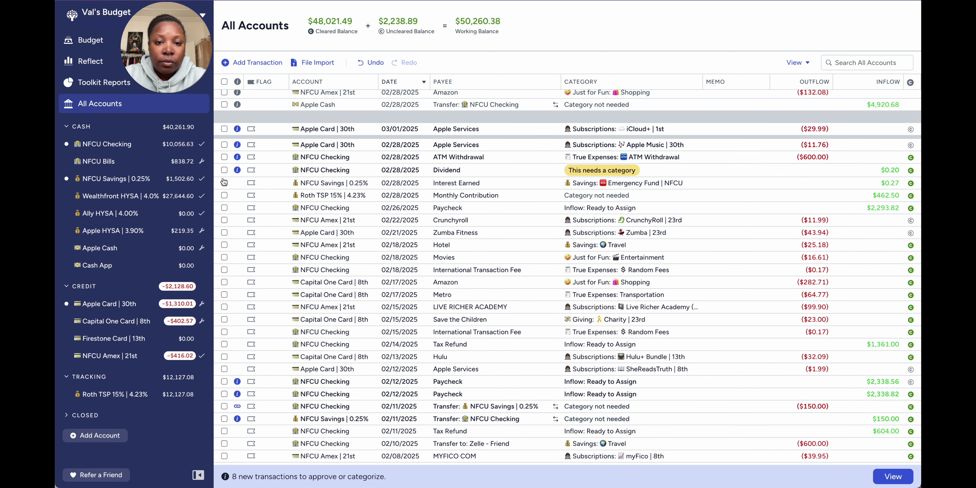
Set the 02/28 Dividend in NFCU Checking to payee Interest Earned and category Ready to Assign, approve it and deselect it.
click(455, 171)
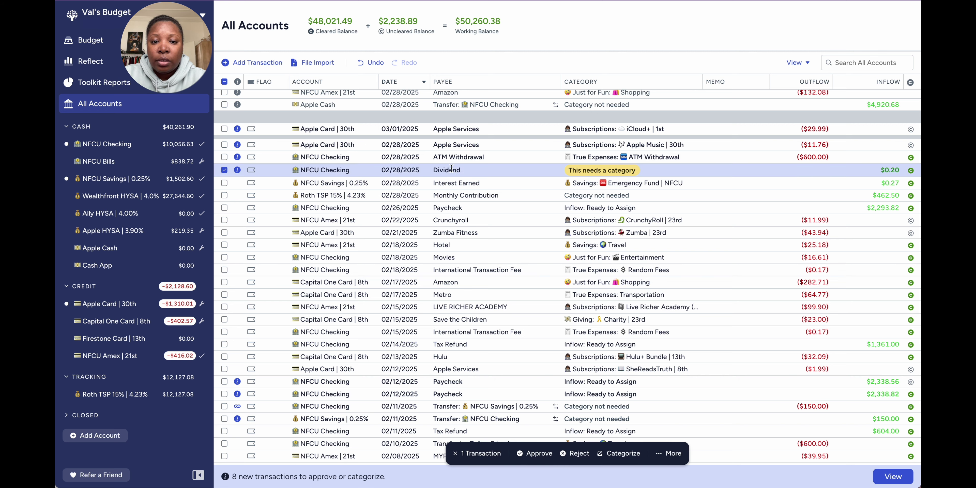
click(455, 171)
text(inter)
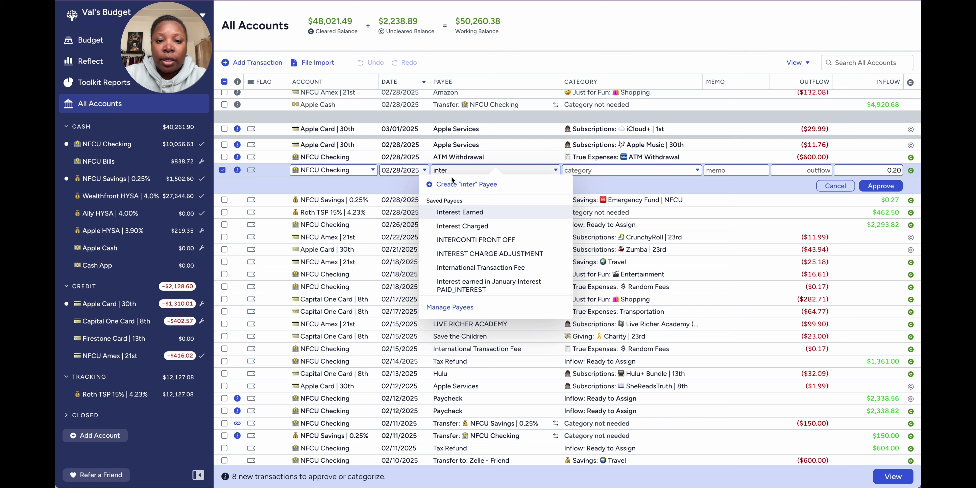
click(461, 214)
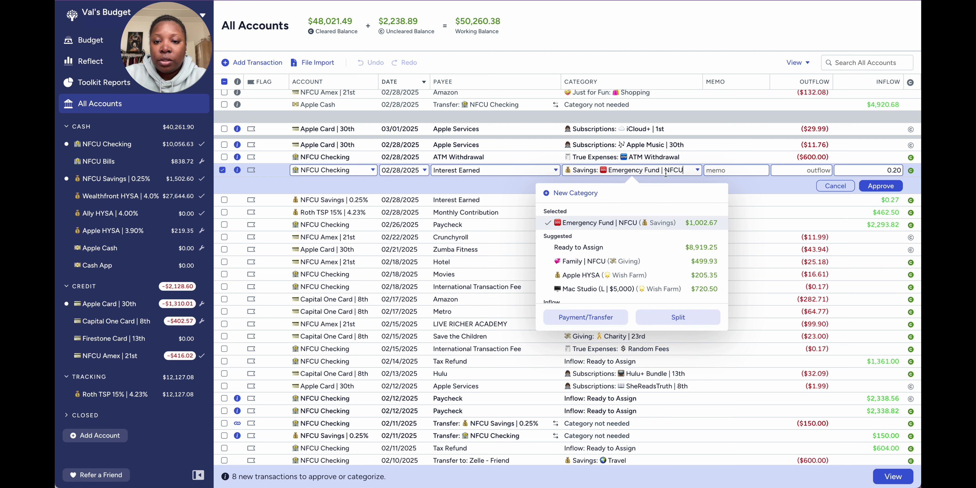
click(593, 250)
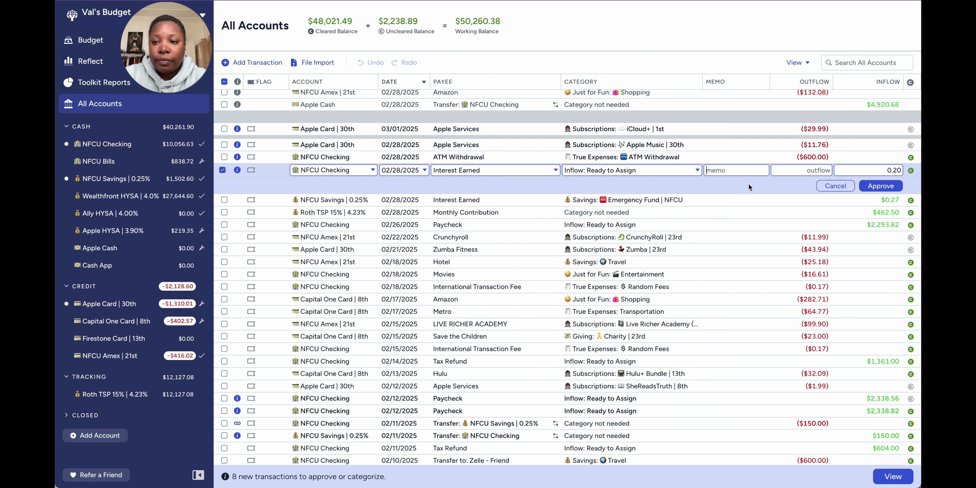
click(878, 188)
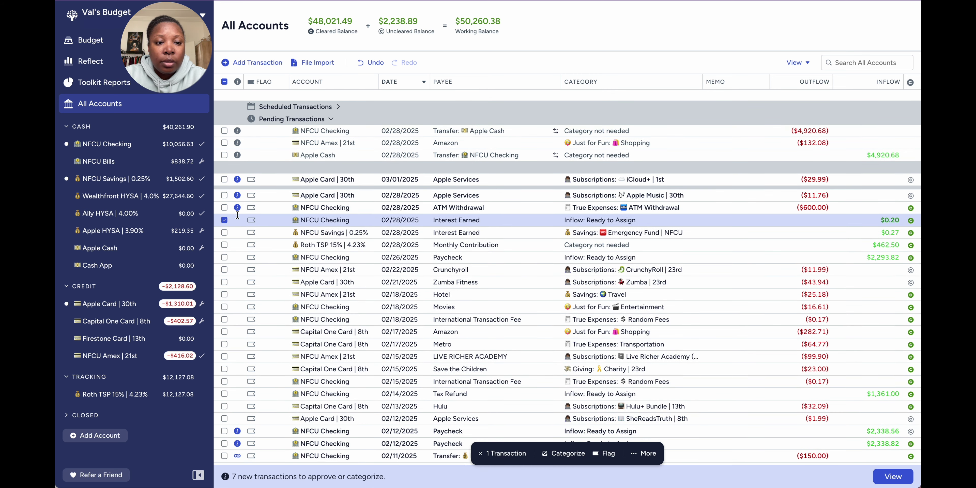
click(223, 220)
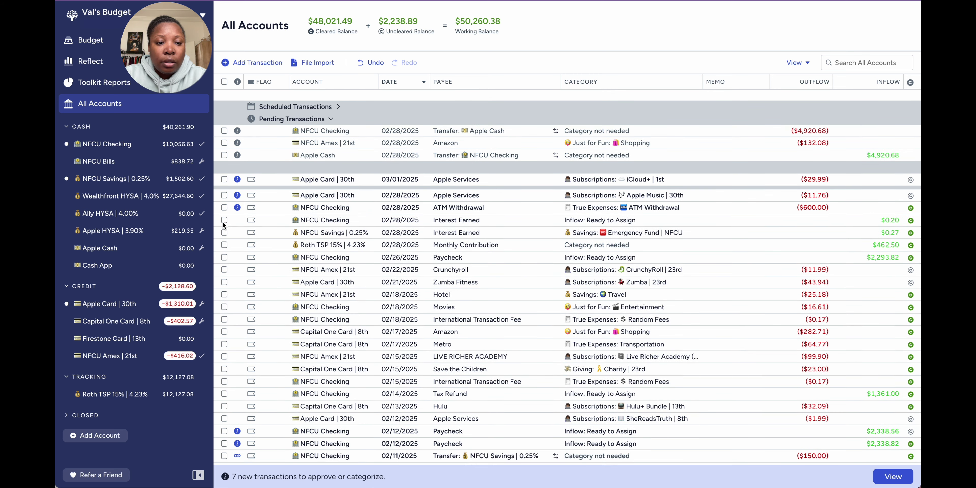
Approve the 02/28 ATM Withdrawal in NFCU Checking, leaving nothing selected.
click(224, 208)
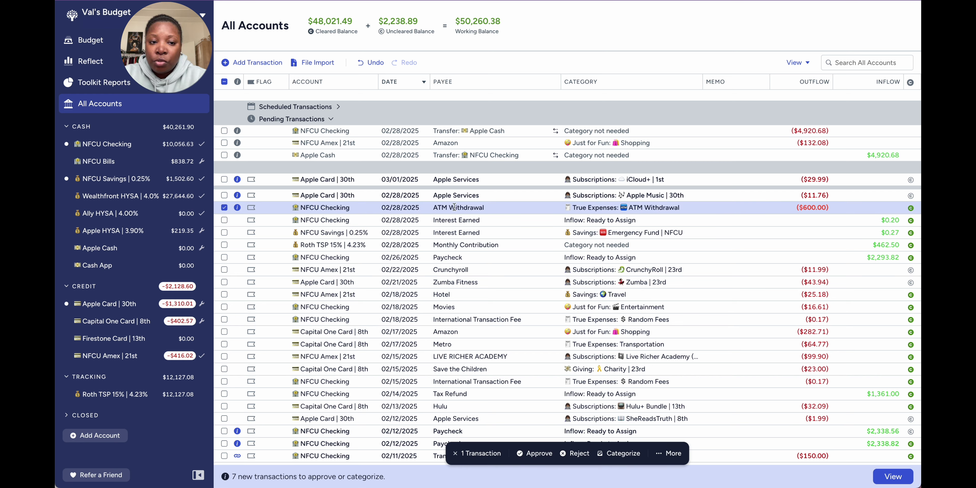
mouse_move(454, 207)
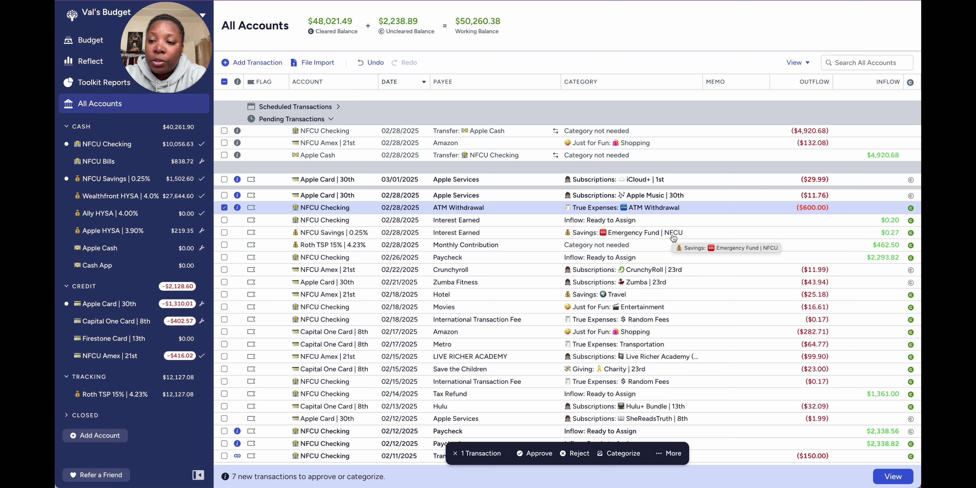
click(225, 207)
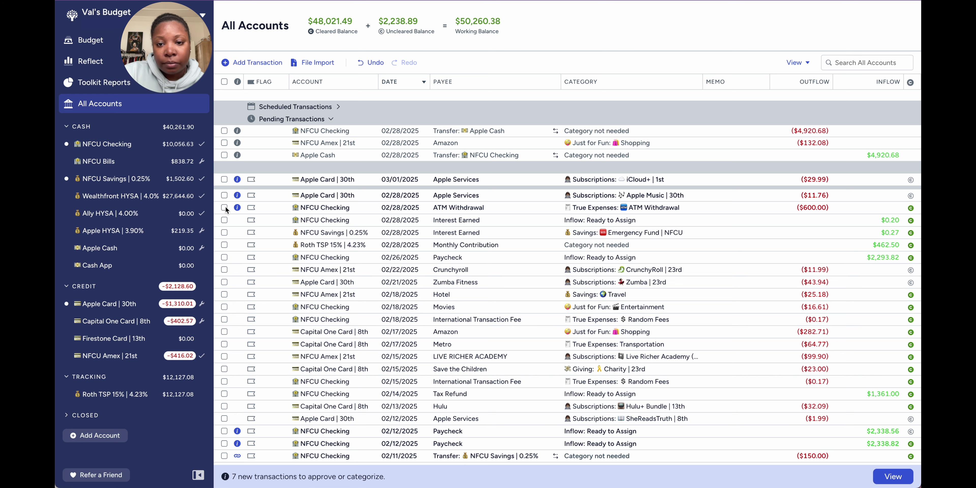
click(224, 207)
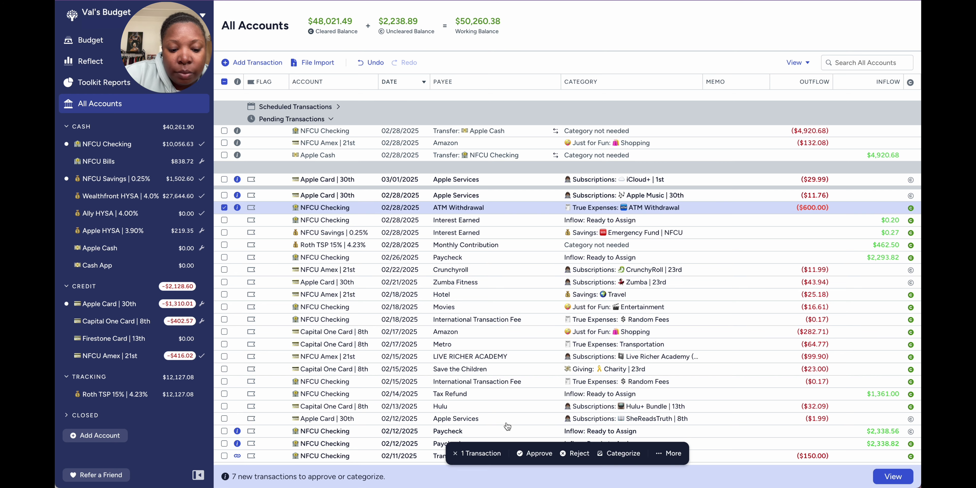
key(a)
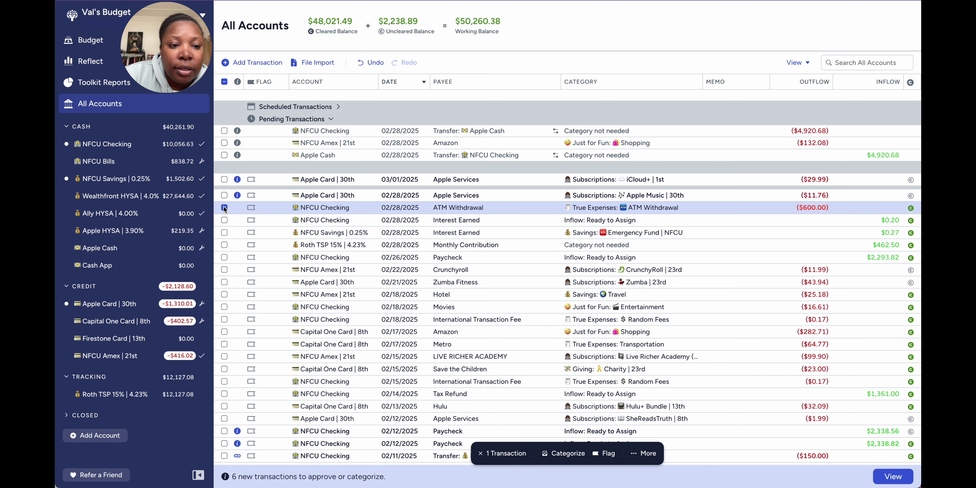
click(224, 207)
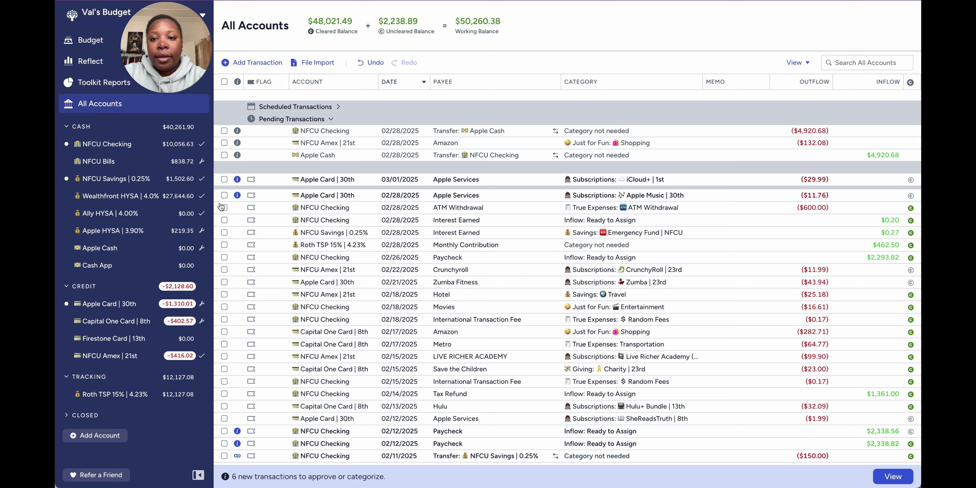
Approve the 02/28 Apple Music and 03/01 iCloud+ Apple Services transactions on the Apple Card, one after the other.
click(224, 195)
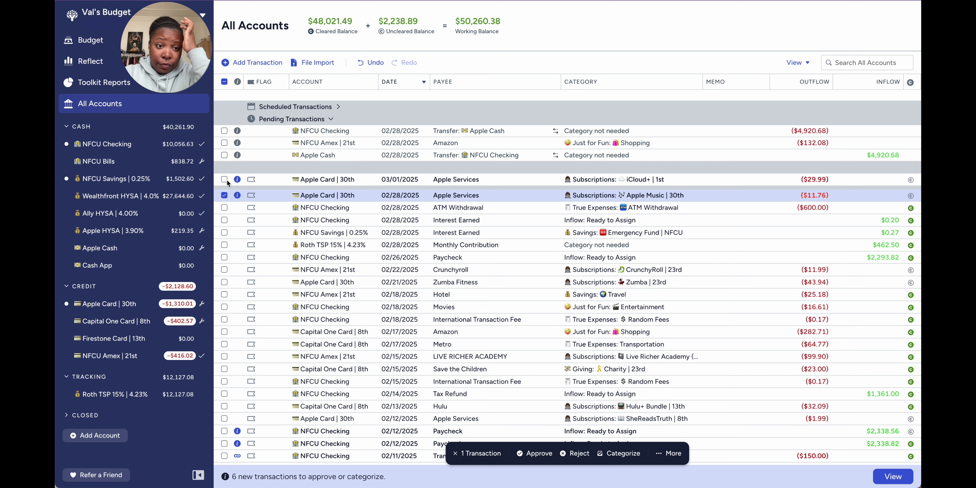
key(a)
click(224, 195)
click(224, 195)
click(224, 180)
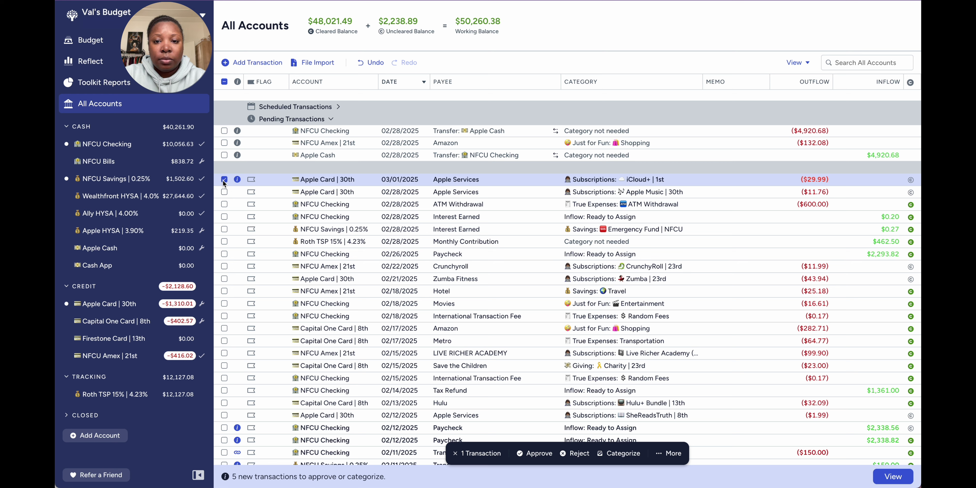
key(a)
click(224, 181)
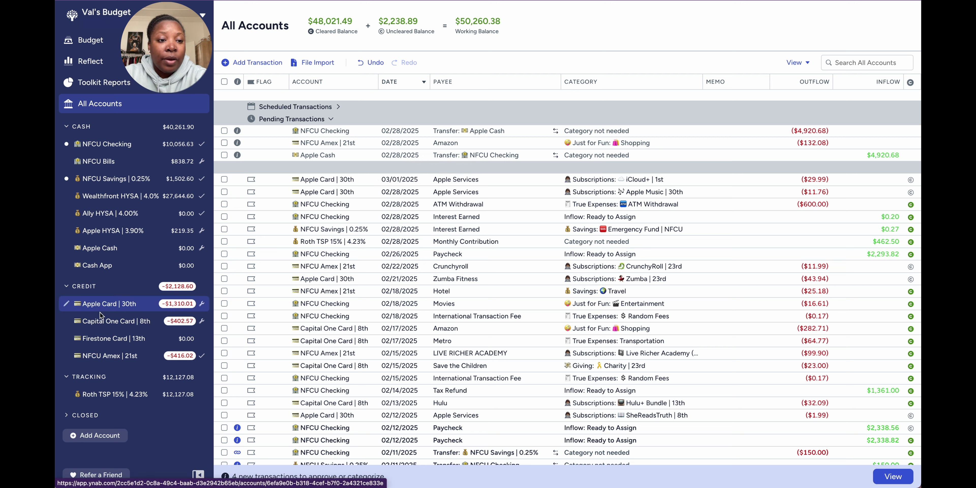
drag(116, 308, 115, 309)
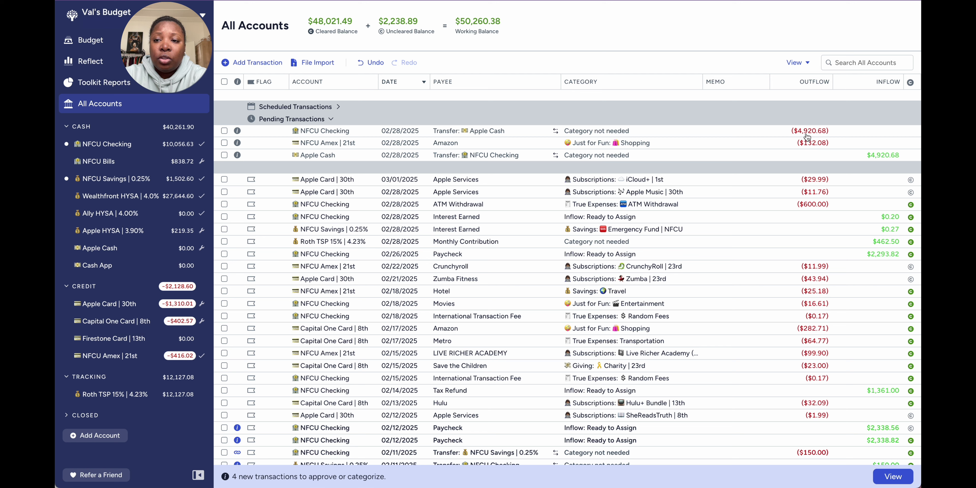
mouse_move(808, 137)
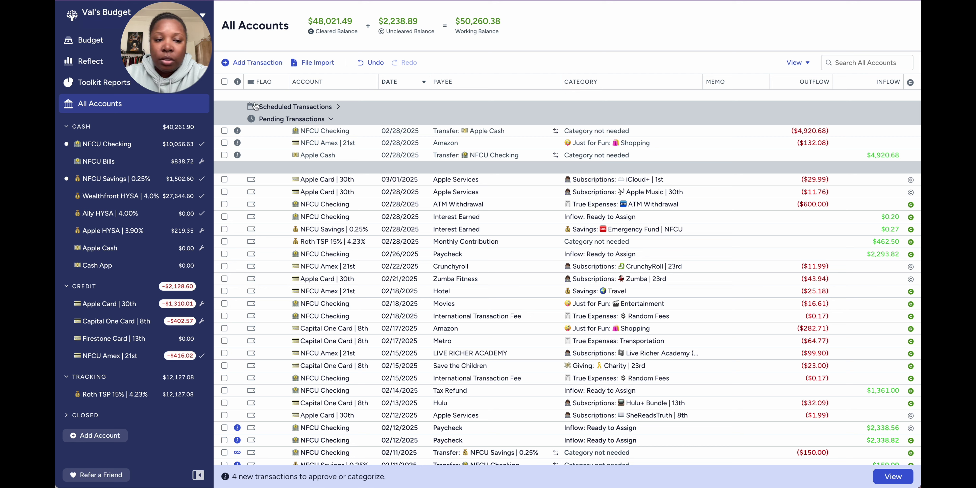
scroll(235, 286, down, 3)
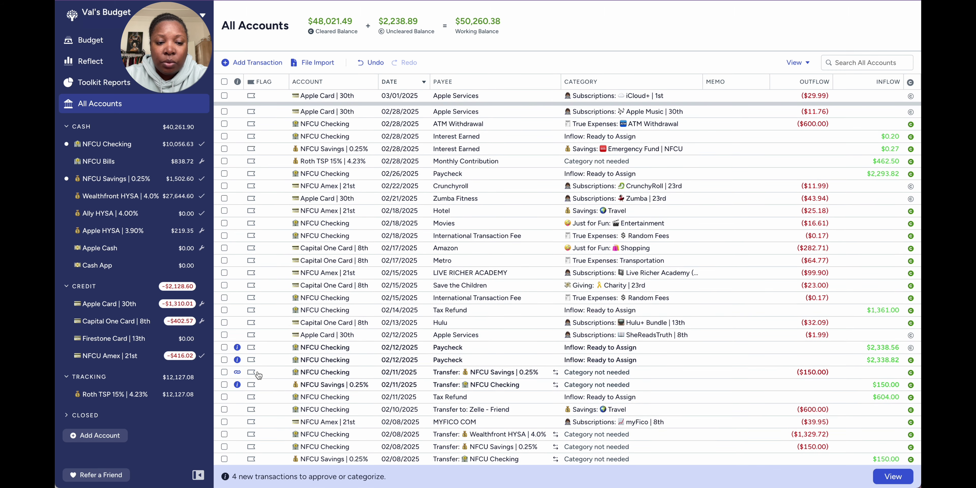
scroll(238, 269, up, 3)
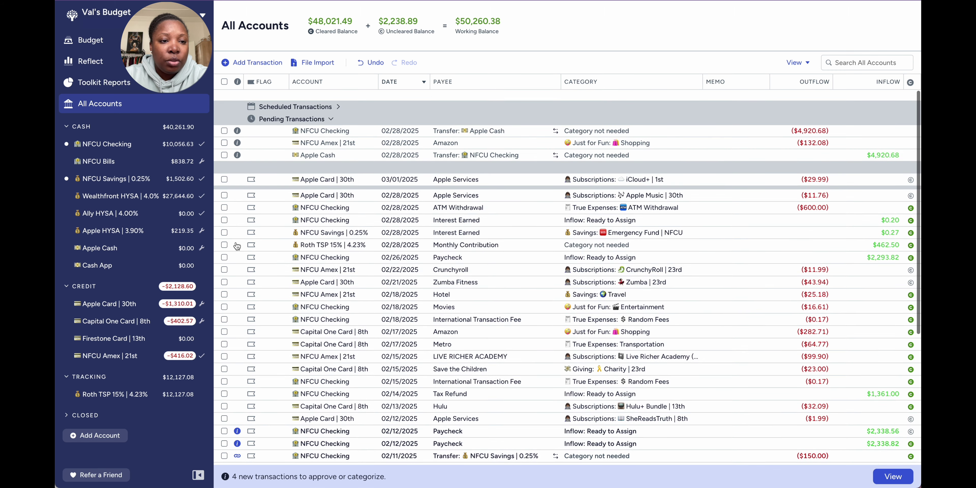
Show the NFCU Checking account and approve its matched 02/11 transfer to NFCU Savings, leaving nothing selected.
click(117, 151)
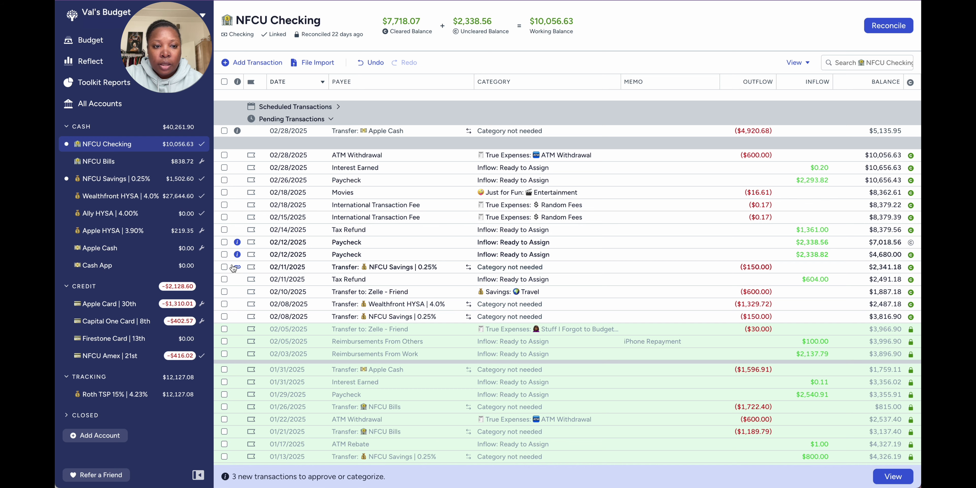
click(224, 267)
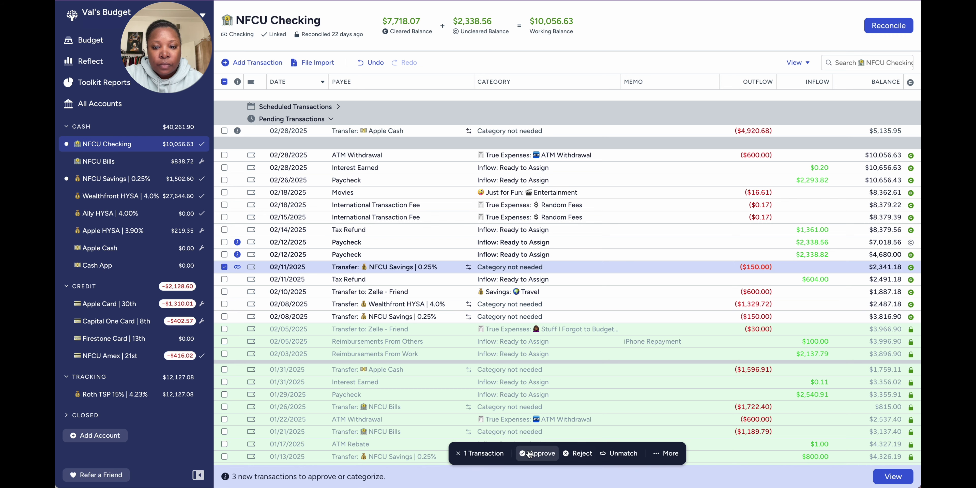
click(224, 267)
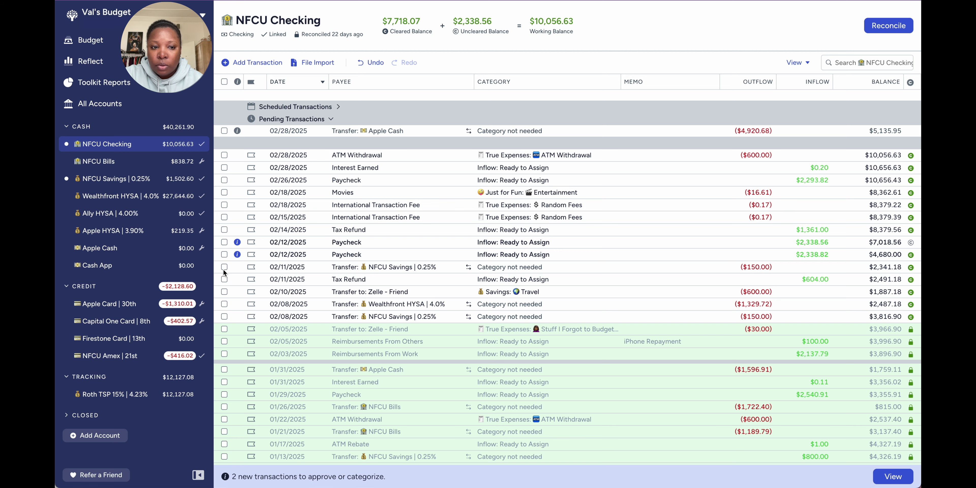
Approve the cleared $2,338.82 Paycheck of 02/12 in NFCU Checking and deselect it.
click(224, 255)
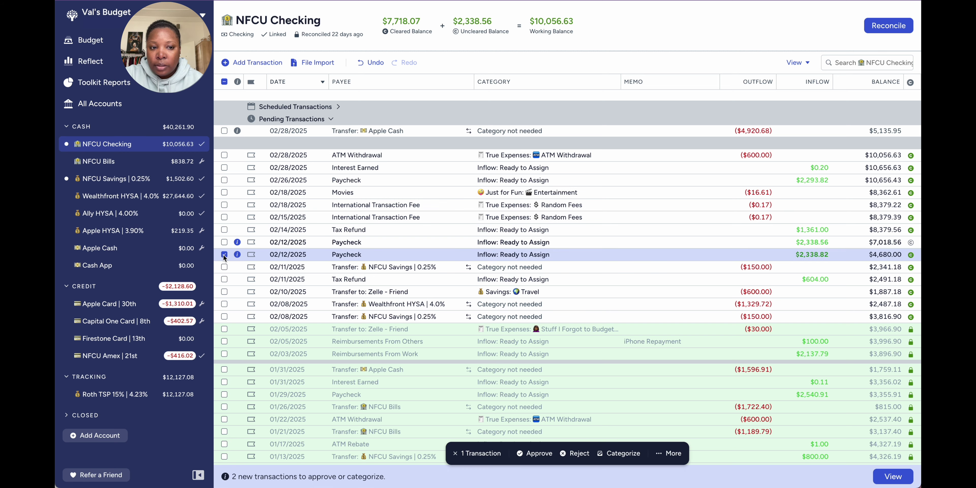
click(525, 452)
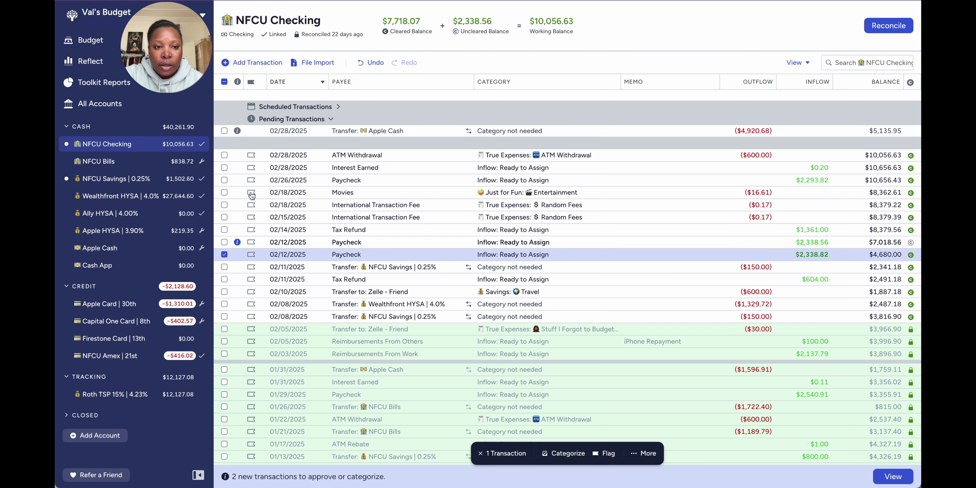
click(225, 254)
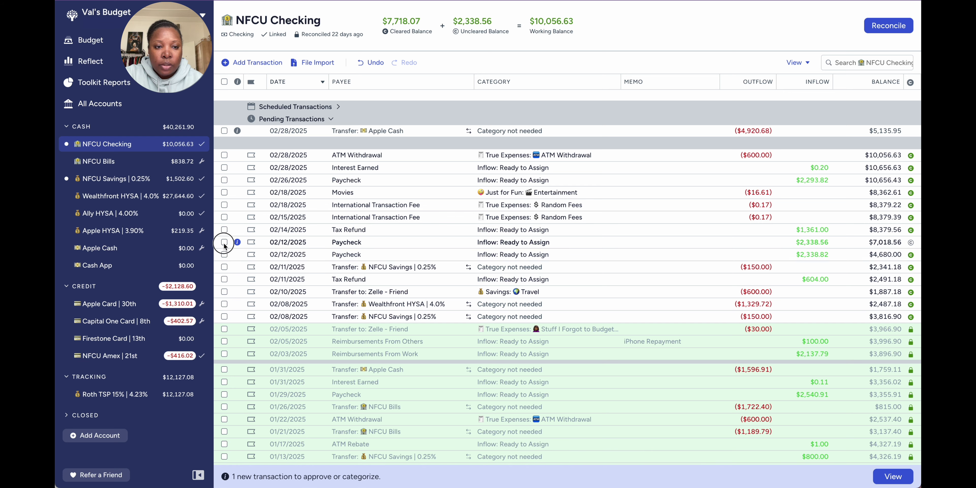
Delete the uncleared duplicate $2,338.56 Paycheck of 02/12 from NFCU Checking.
click(224, 243)
click(669, 454)
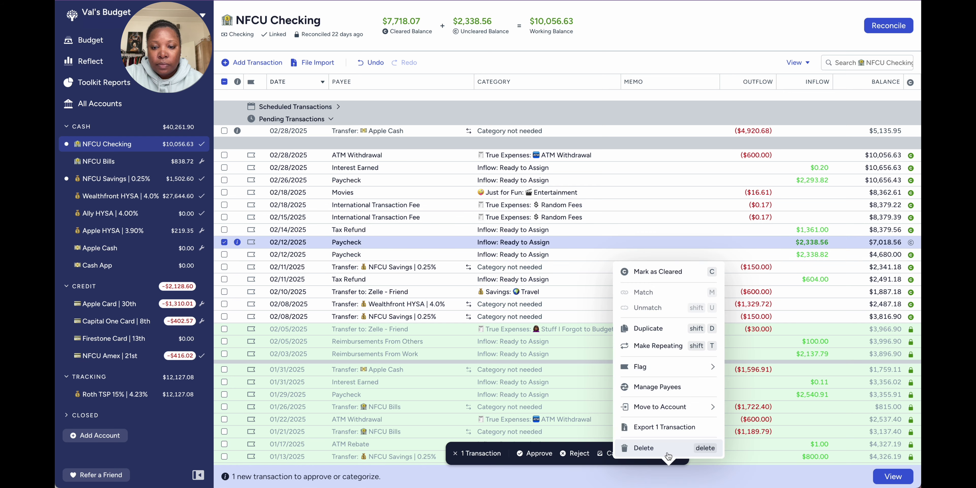
click(652, 449)
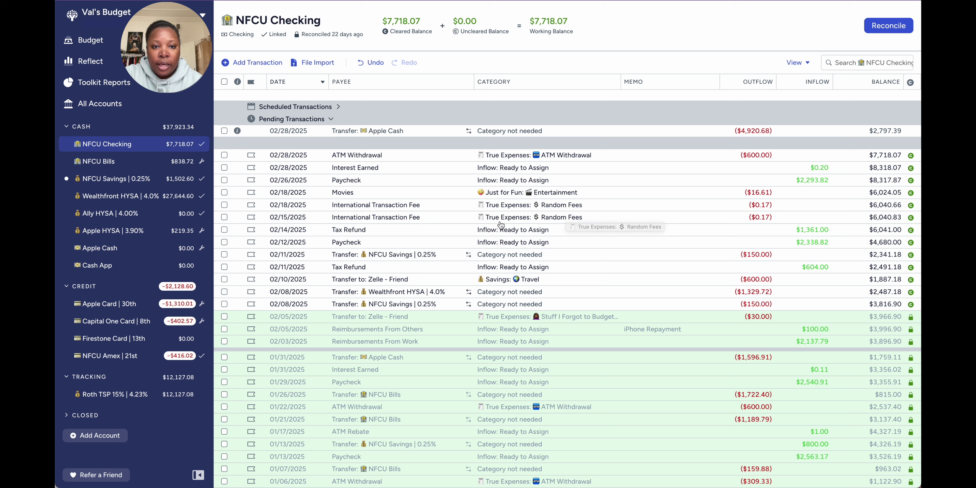
Delete the 02/15 International Transaction Fee from NFCU Checking.
click(224, 218)
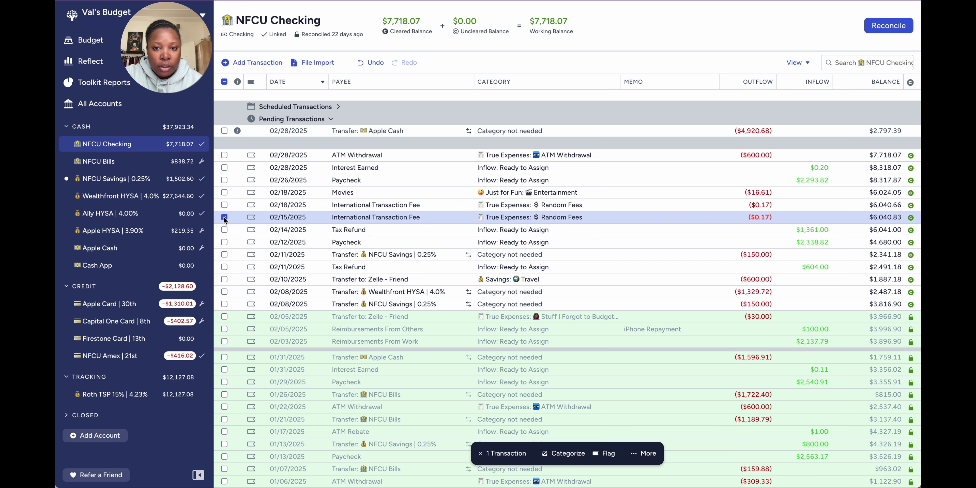
click(643, 458)
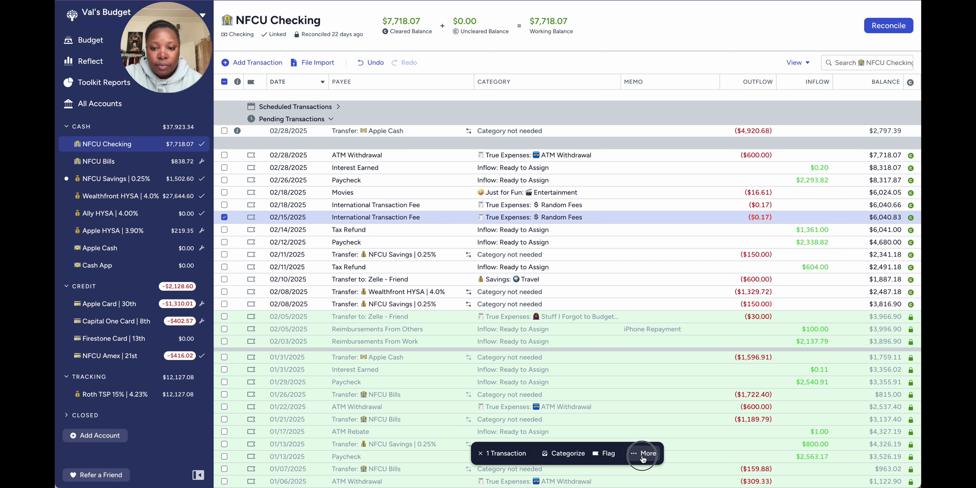
click(617, 449)
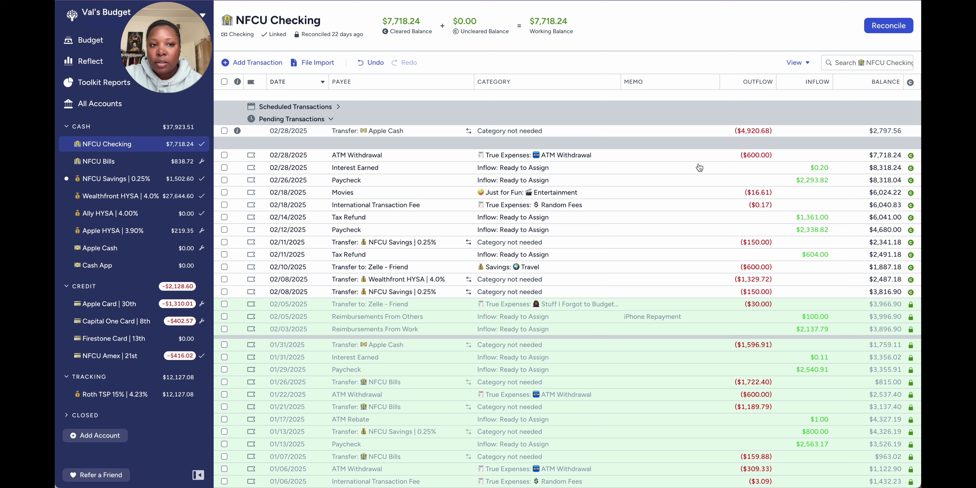
Enter the pending 02/28 transfer to Apple Cash into the NFCU Checking register now and deselect it.
click(224, 132)
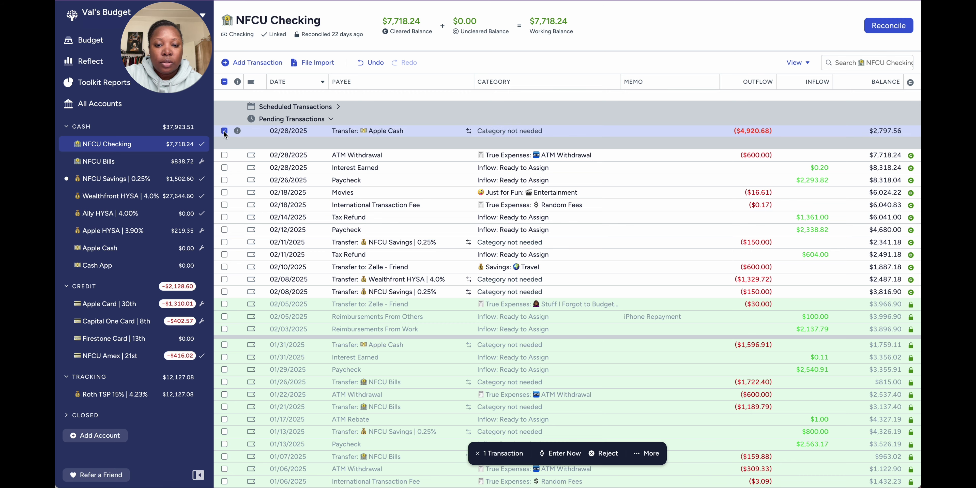
click(558, 453)
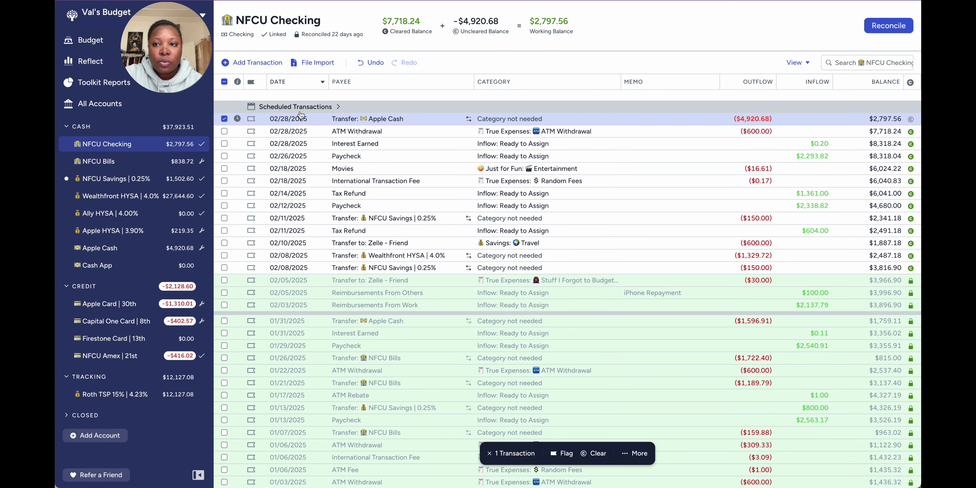
click(224, 119)
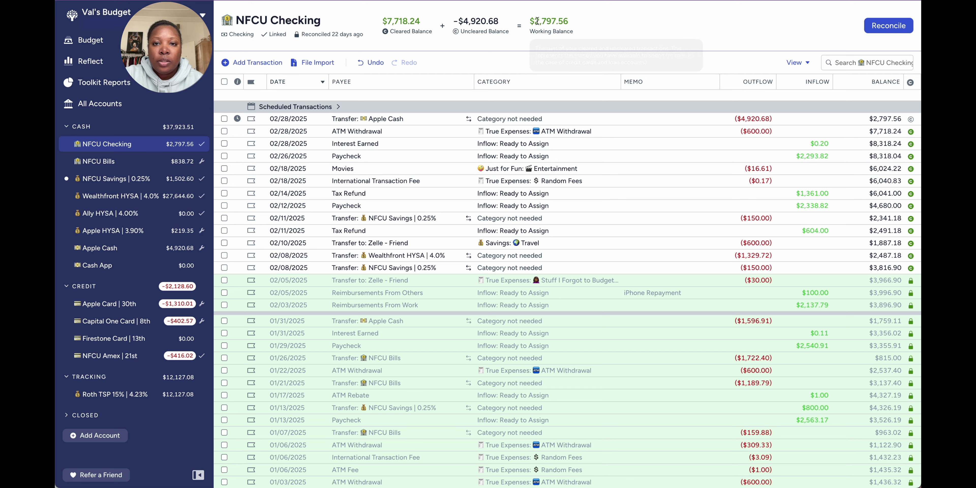
Check the working balance of NFCU Checking, and reconcile the account against the recent bank balance.
drag(535, 22, 569, 22)
click(606, 32)
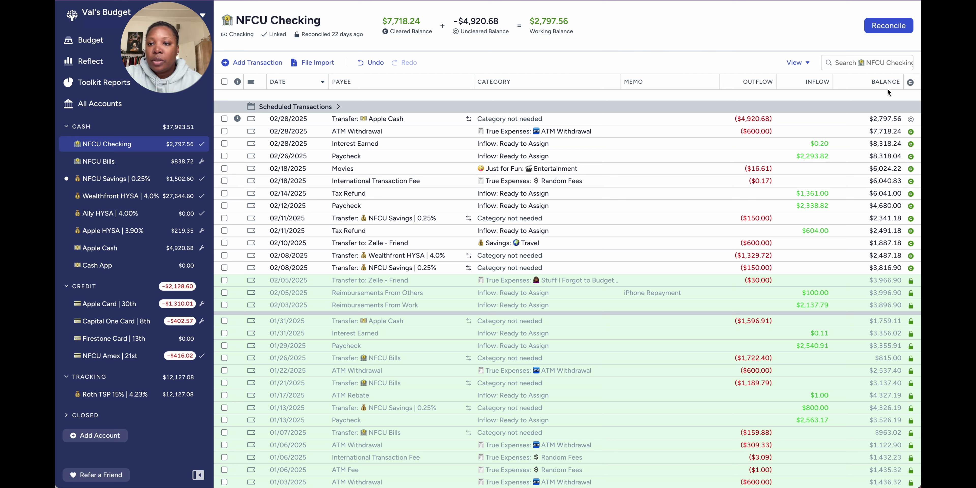
click(885, 27)
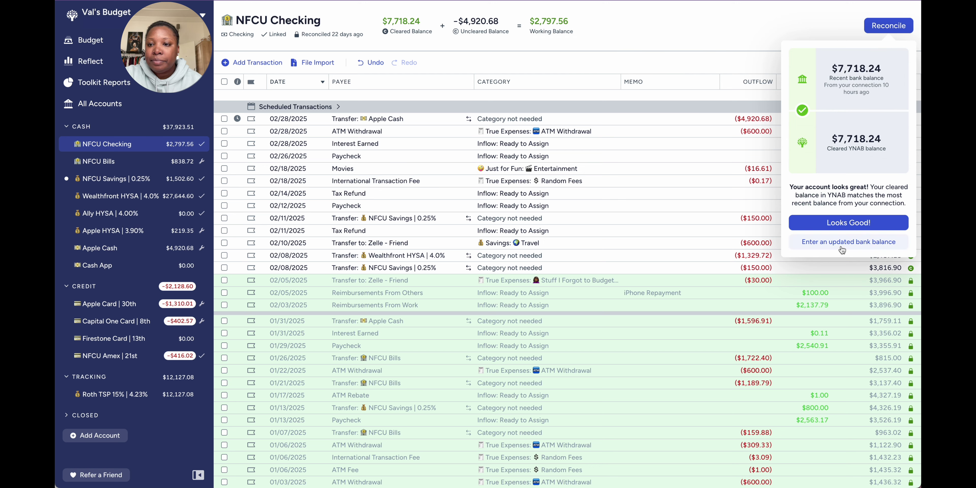
click(838, 224)
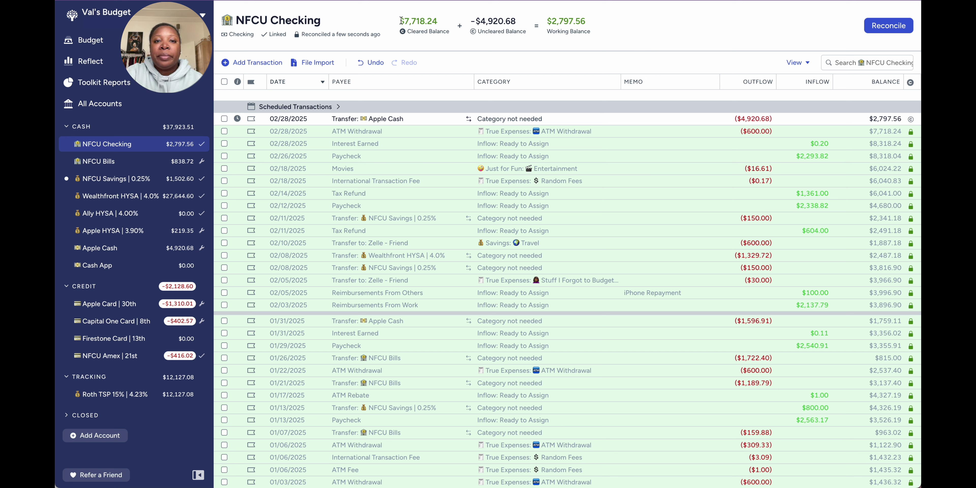
mouse_move(402, 21)
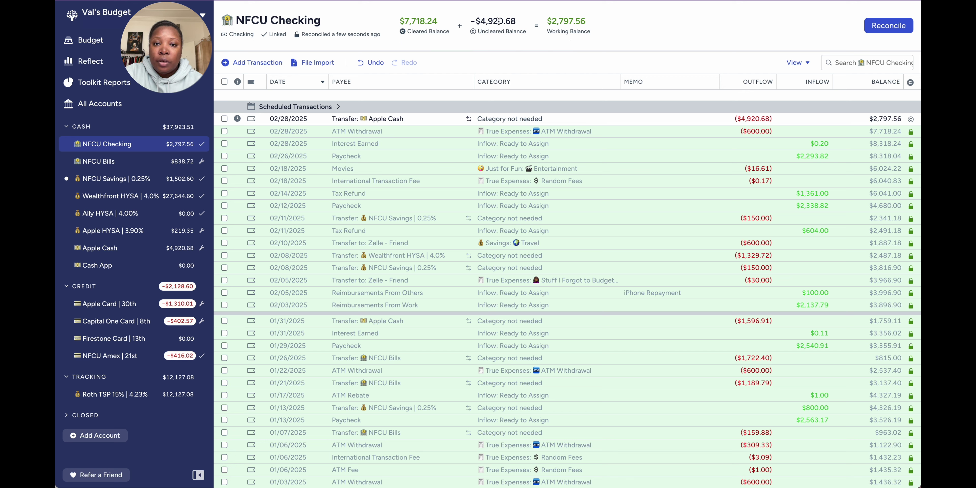
mouse_move(487, 22)
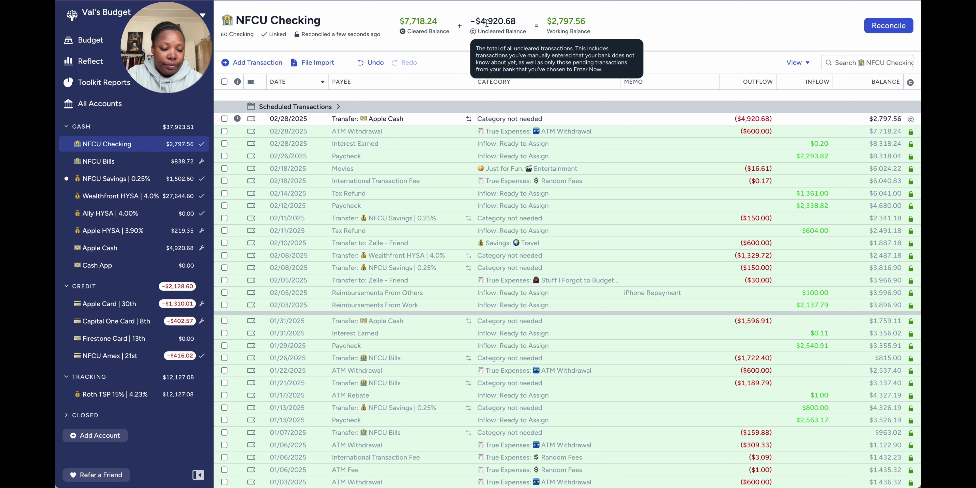
Start a new transaction in the NFCU Bills account dated 02/28/2025 with the payee Interest Earned.
click(99, 164)
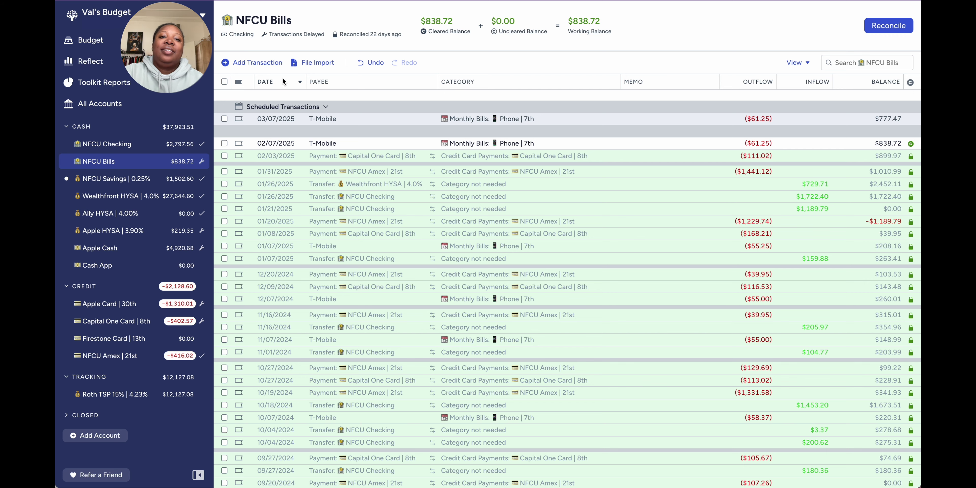
click(265, 62)
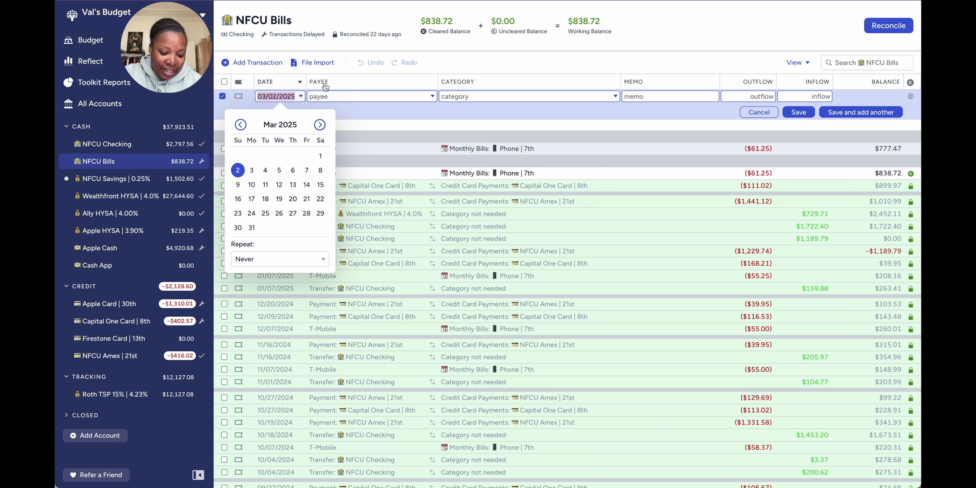
click(241, 124)
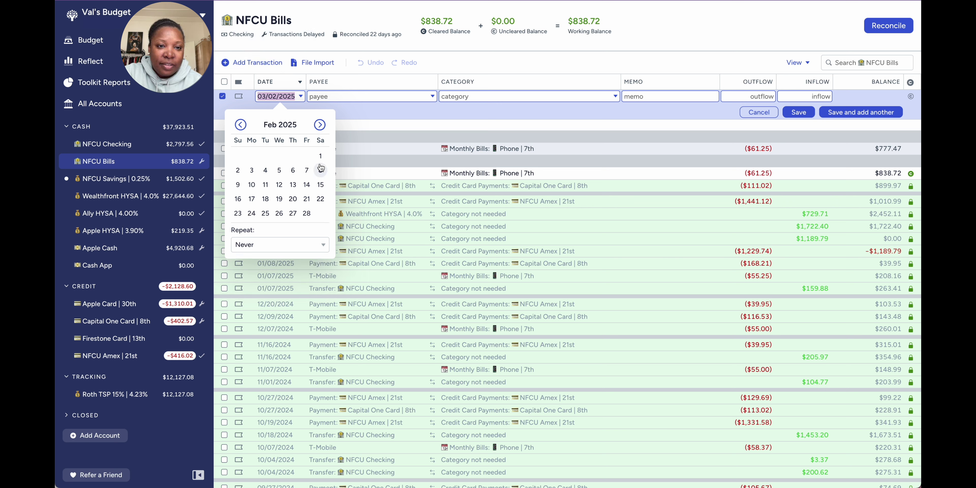
click(309, 214)
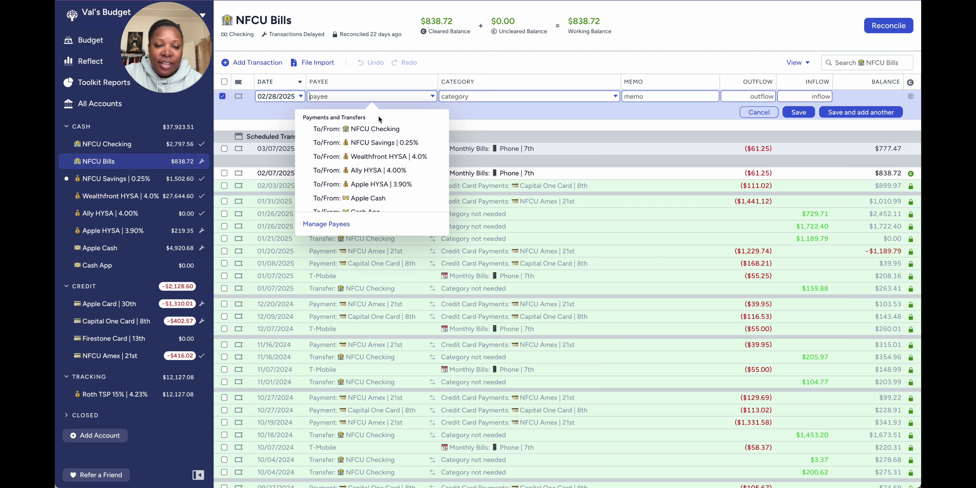
text(inte)
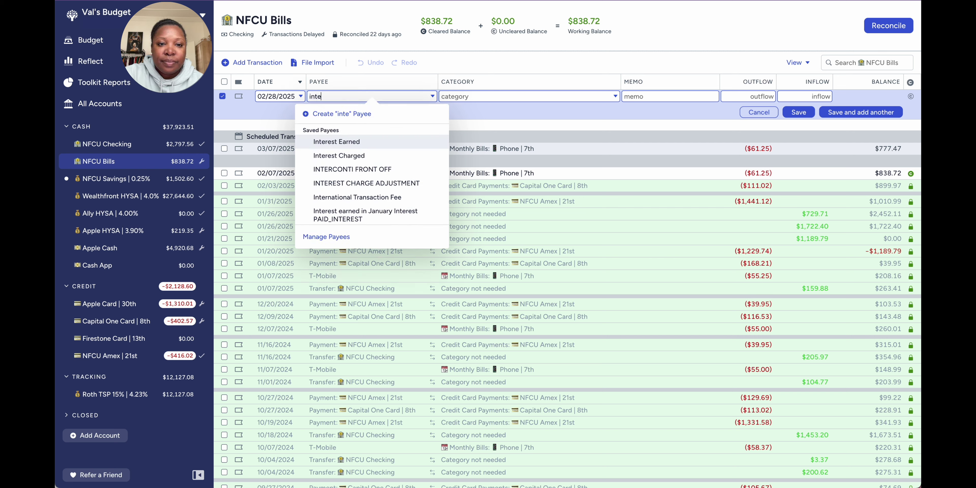
click(368, 147)
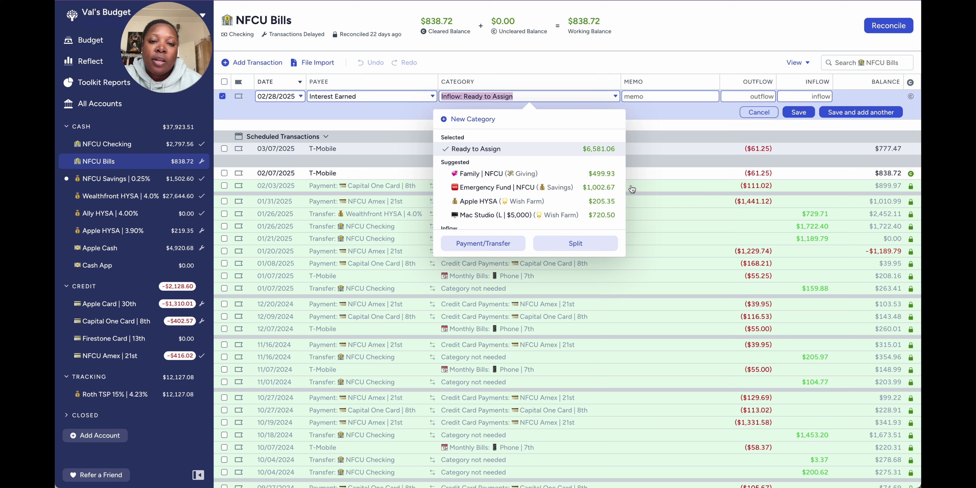
Examine the available categories and the NFCU Bills entries sorted by category to find a fitting category for the interest.
scroll(522, 187, down, 3)
scroll(522, 186, down, 5)
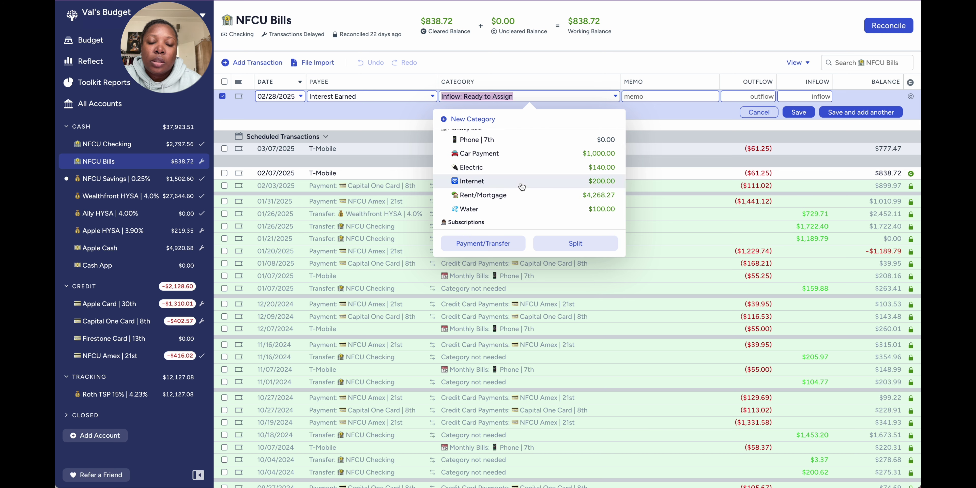
scroll(522, 186, down, 2)
scroll(522, 186, down, 5)
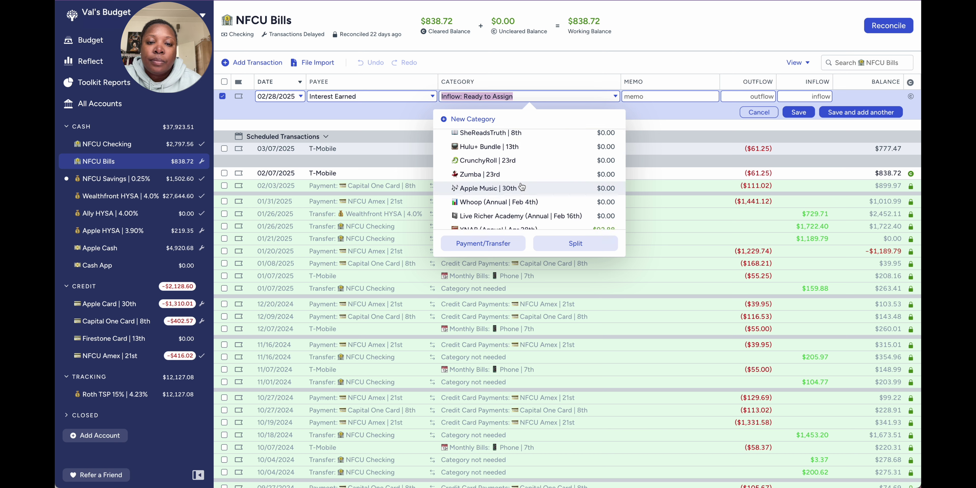
scroll(522, 186, up, 7)
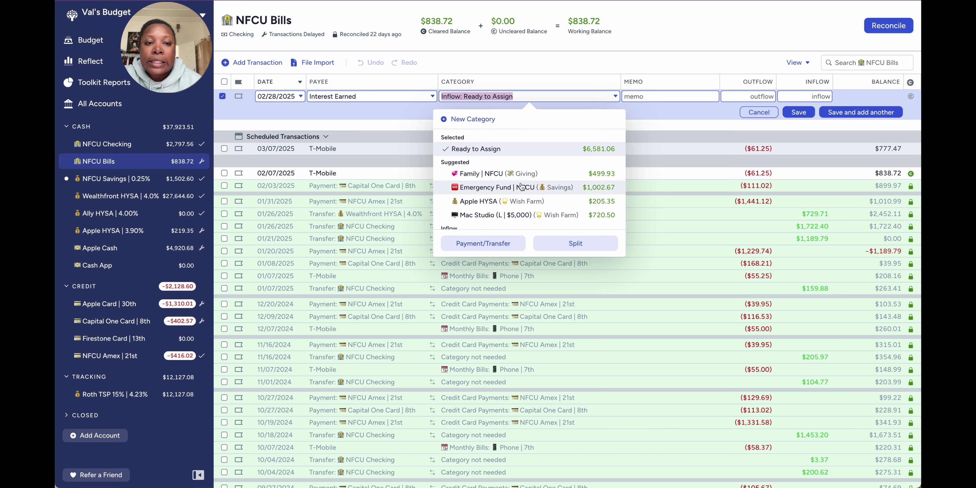
click(536, 78)
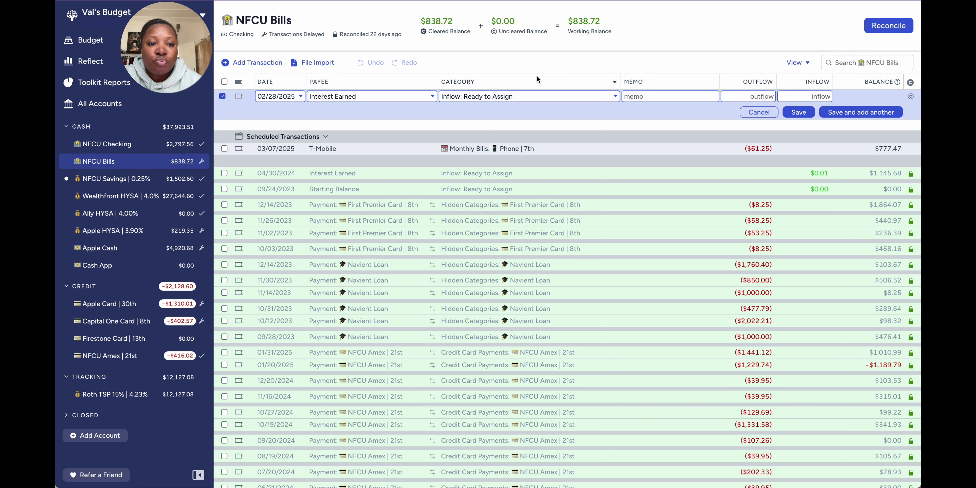
scroll(512, 218, down, 3)
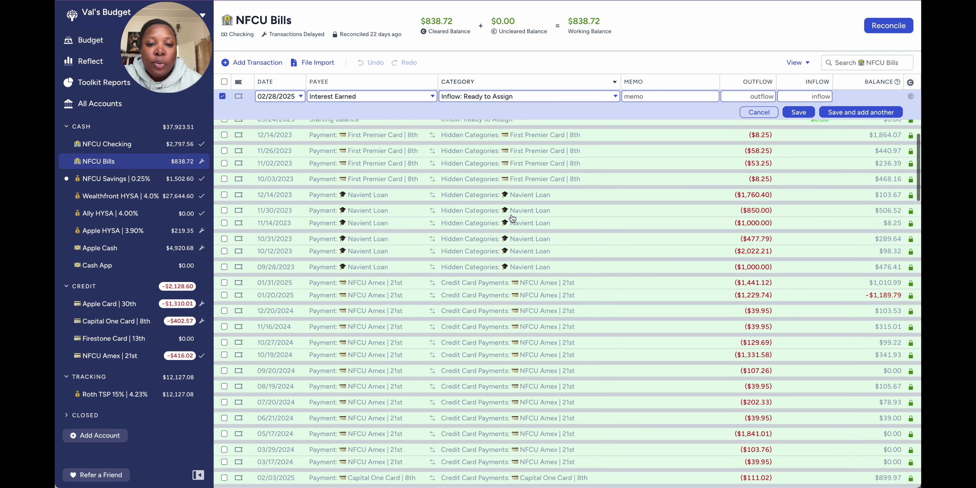
scroll(512, 218, up, 3)
scroll(512, 218, down, 10)
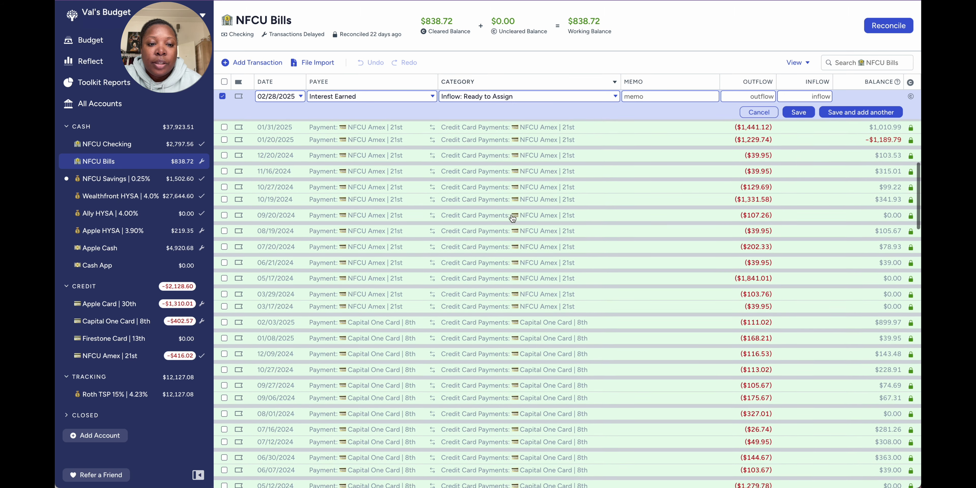
scroll(511, 214, up, 10)
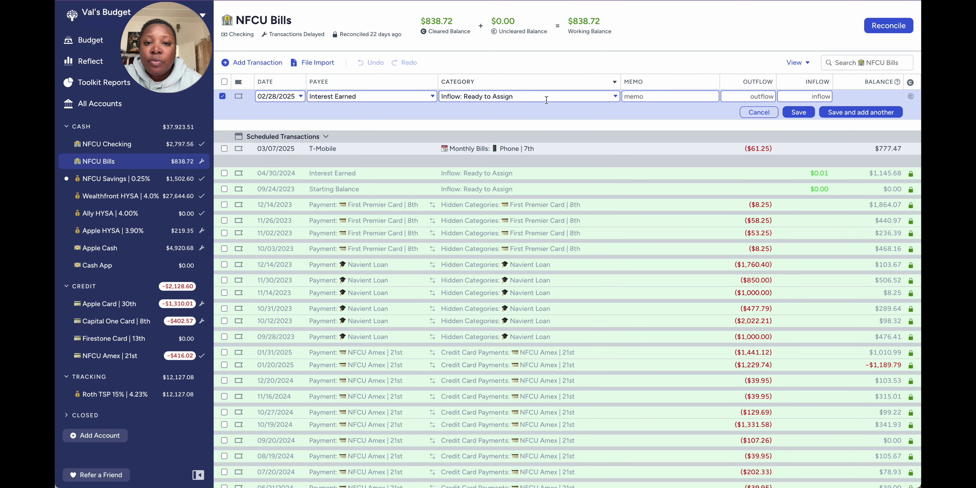
Set the new Interest Earned transaction's category to Monthly Bills: Phone | 7th.
click(546, 97)
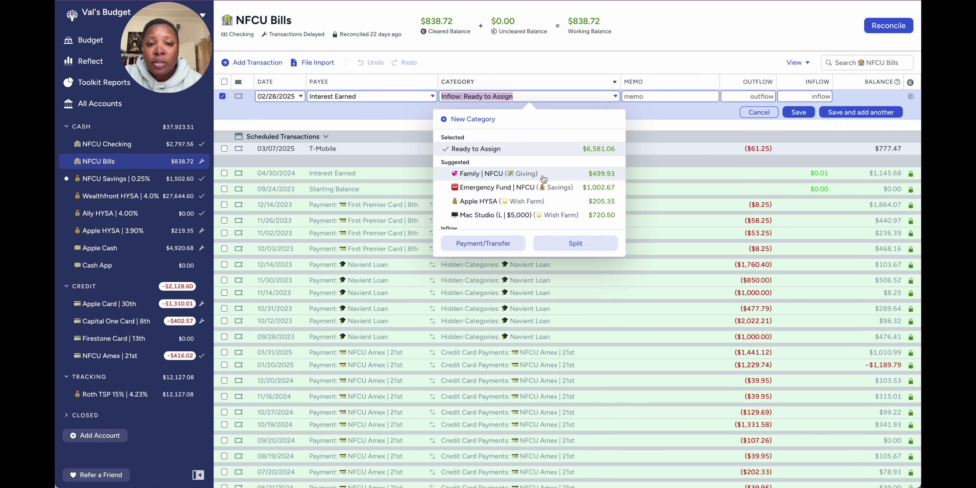
scroll(544, 173, down, 1)
text(tm)
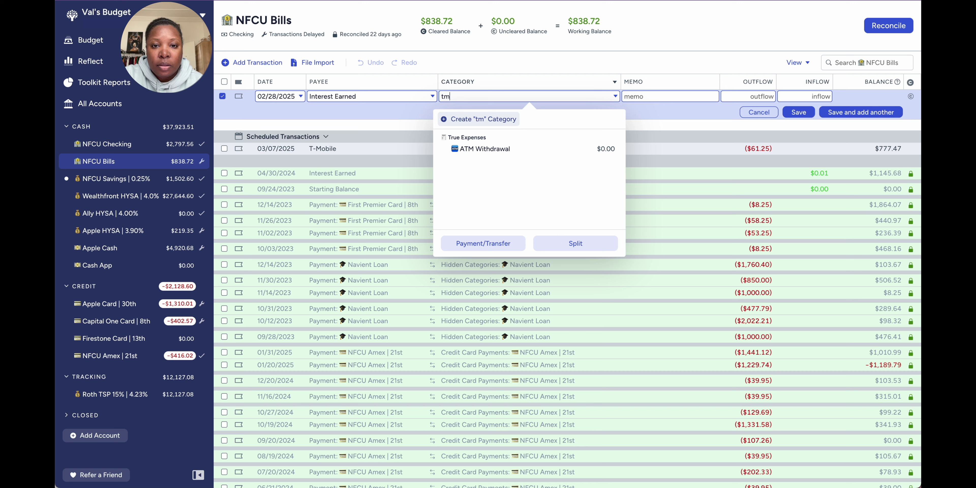
key(BackSpace)
text(-)
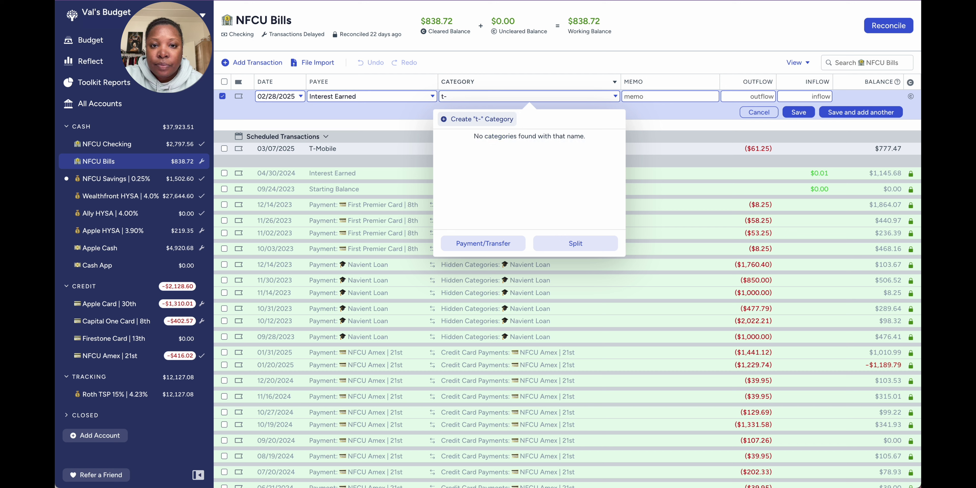
key(BackSpace)
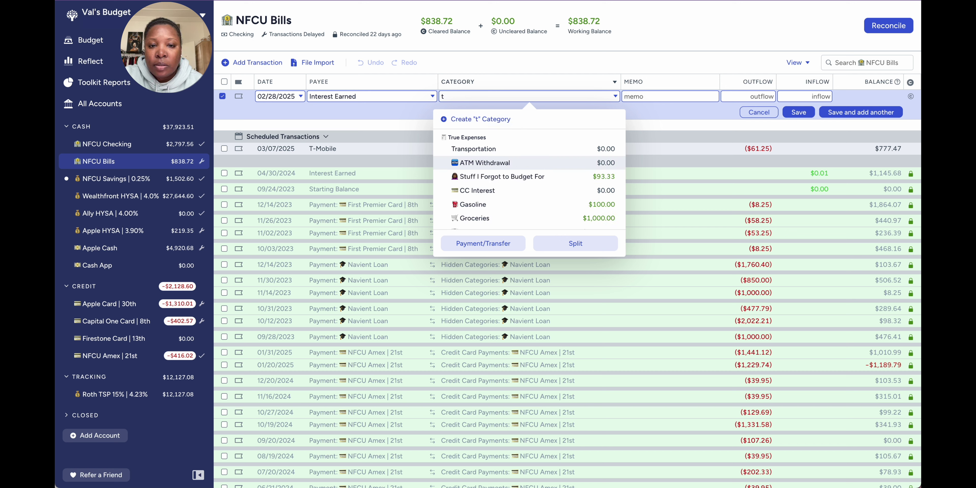
text(m)
key(BackSpace)
key(BackSpace)
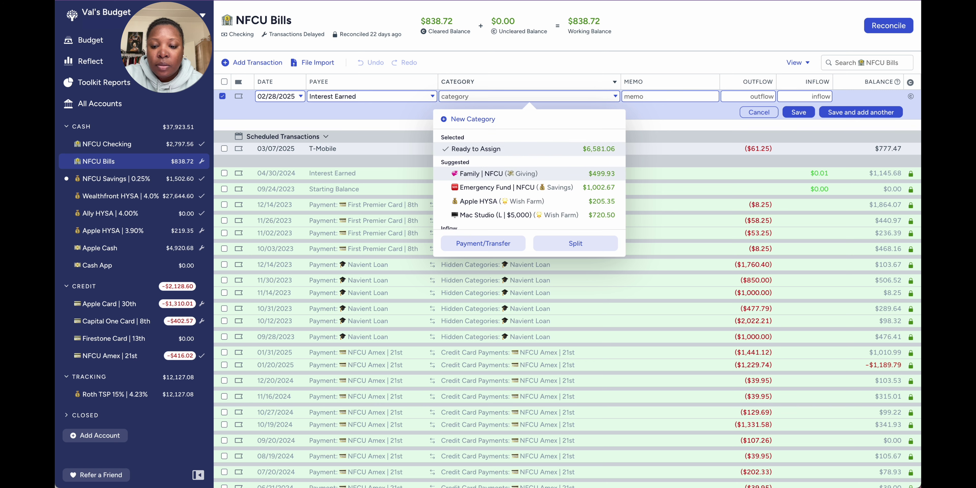
text(ph)
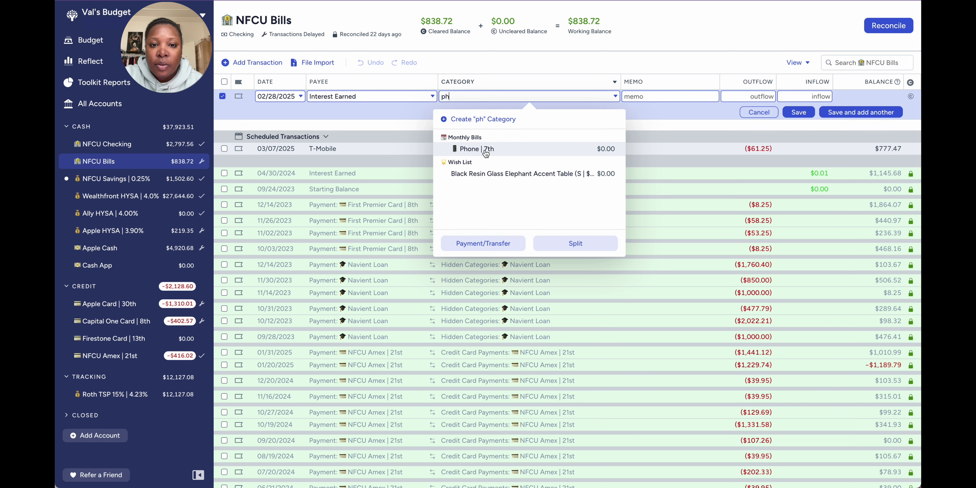
click(486, 152)
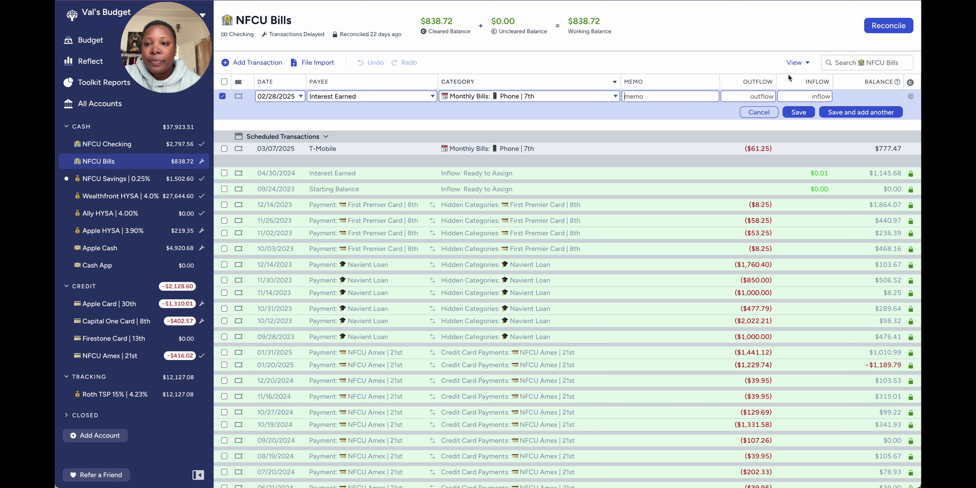
Enter an inflow of 0.01 for the new Interest Earned transaction in NFCU Bills and save it.
click(804, 97)
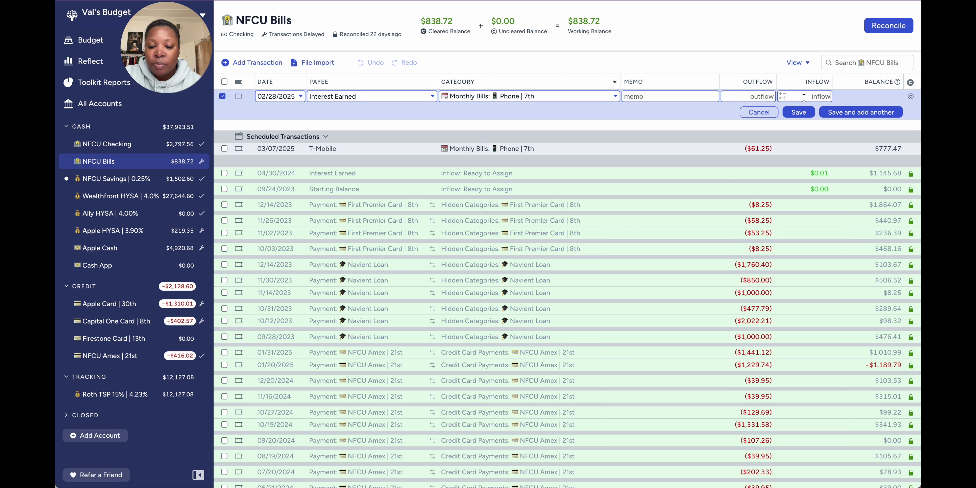
text(.)
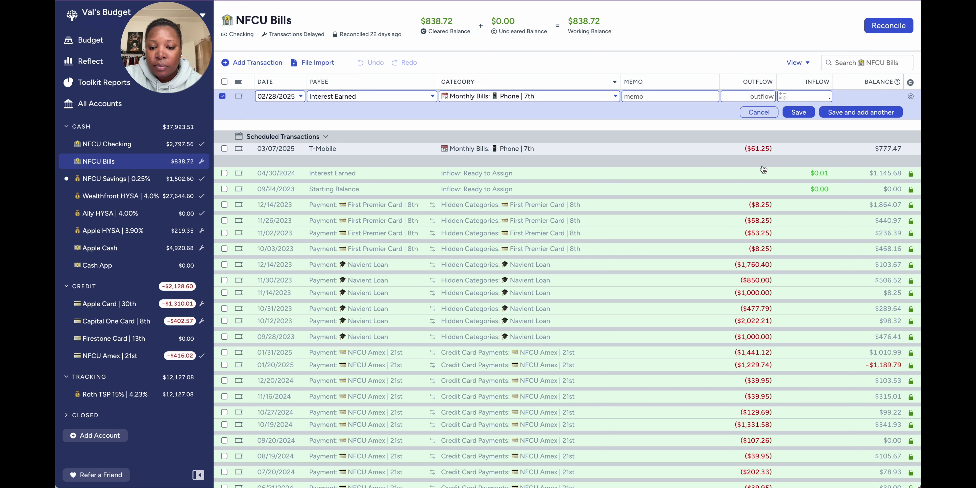
text(01)
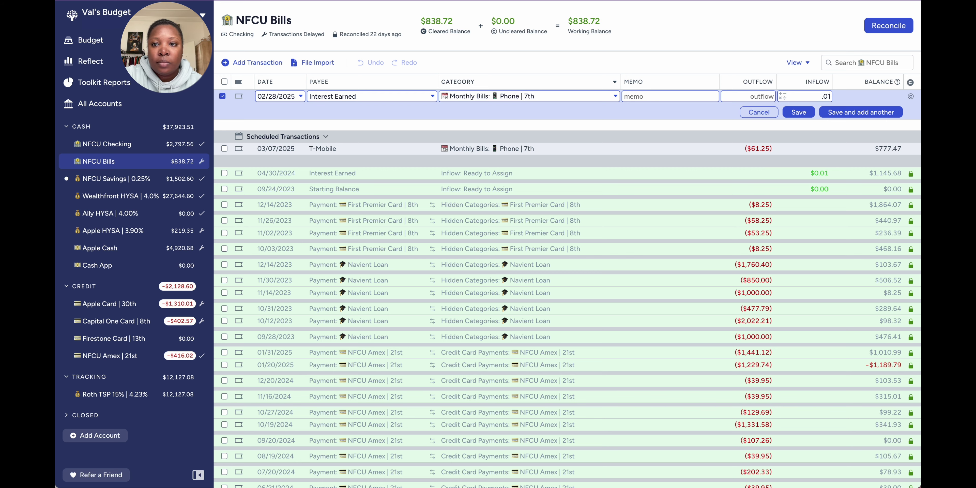
click(804, 114)
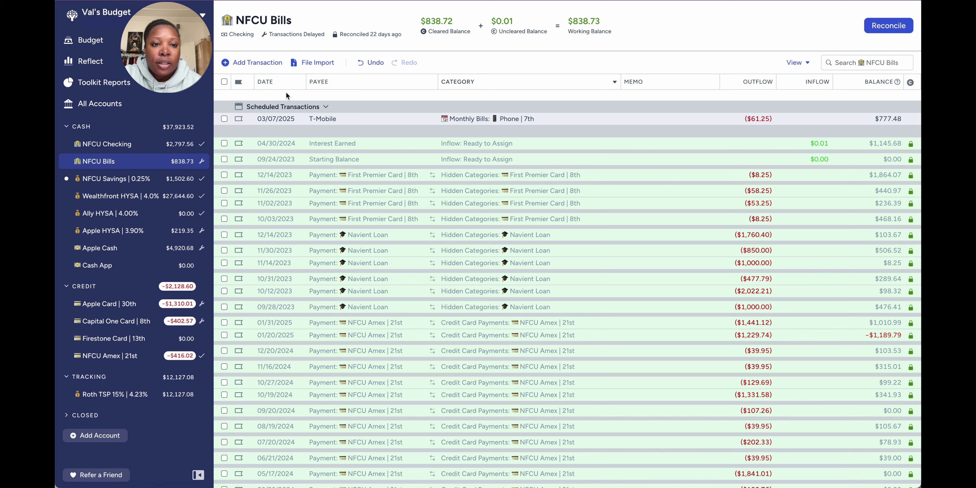
Sort the NFCU Bills transactions by date, mark the 02/28/2025 Interest Earned entry as cleared, and reconcile the account.
click(285, 84)
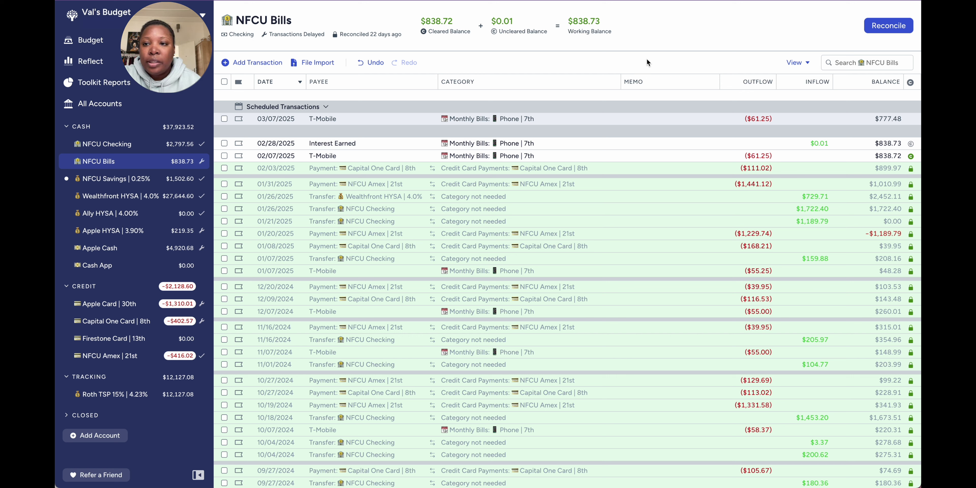
click(912, 144)
click(883, 26)
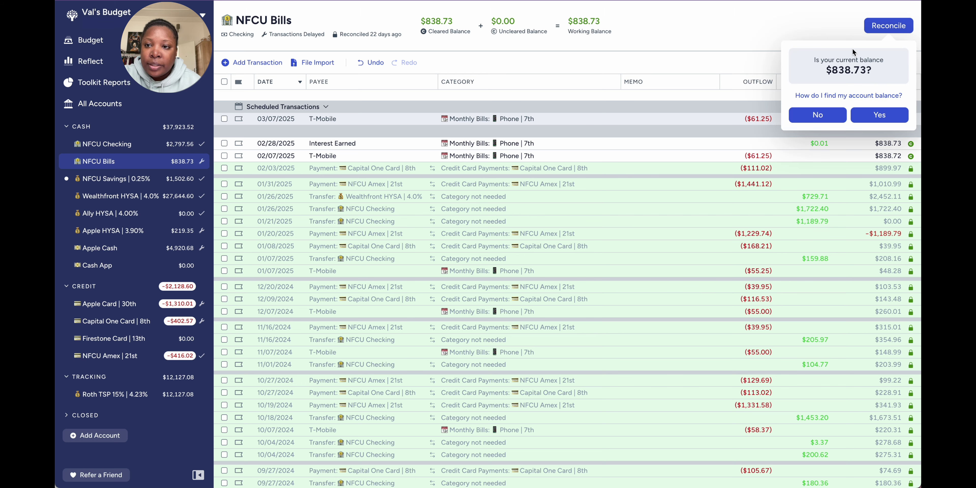
click(865, 114)
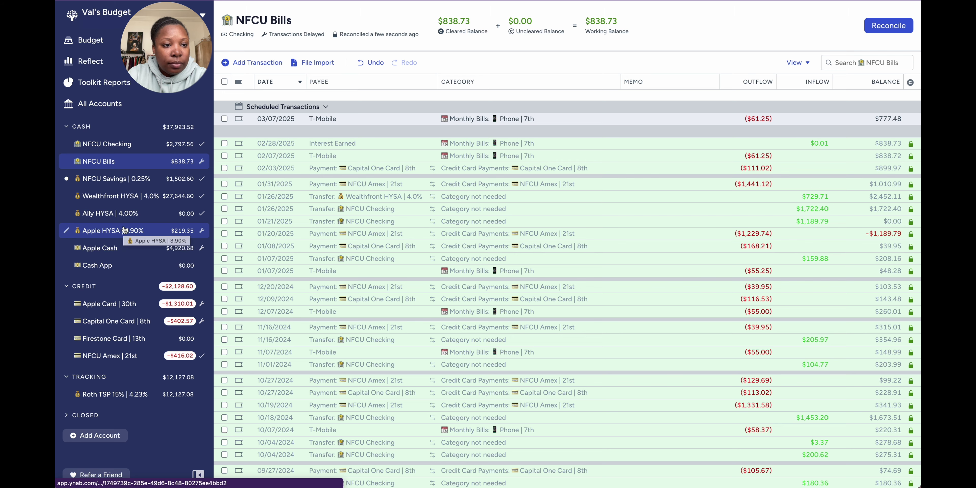
In NFCU Savings, approve the 02/11/2025 transfer from NFCU Checking and reconcile the account at its current balance.
click(121, 185)
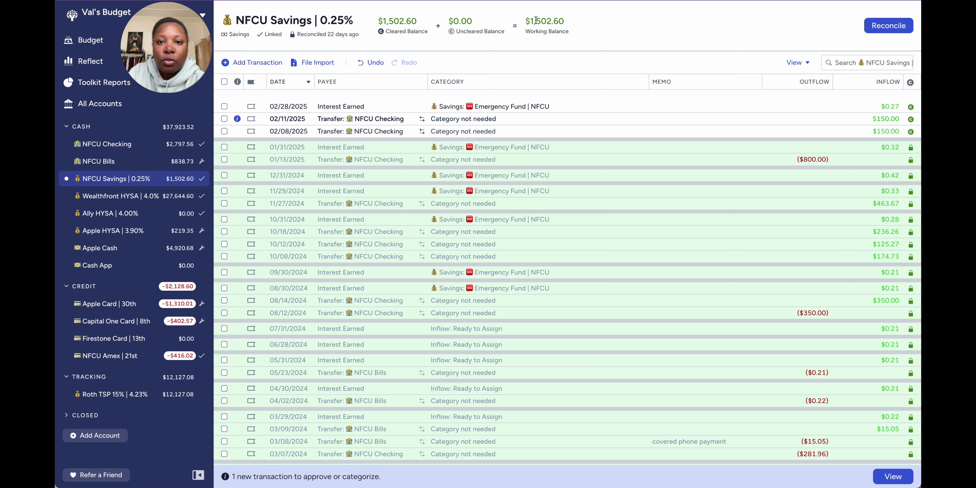
mouse_move(567, 21)
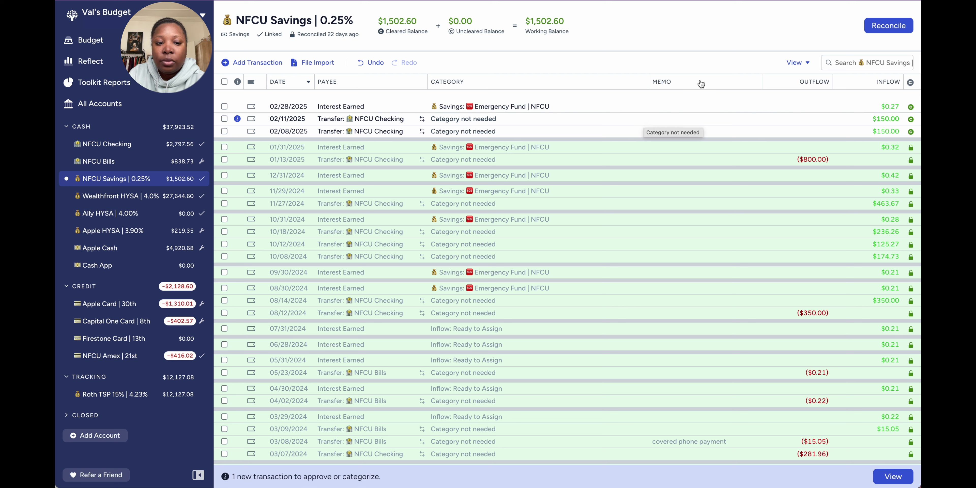
click(224, 119)
click(561, 453)
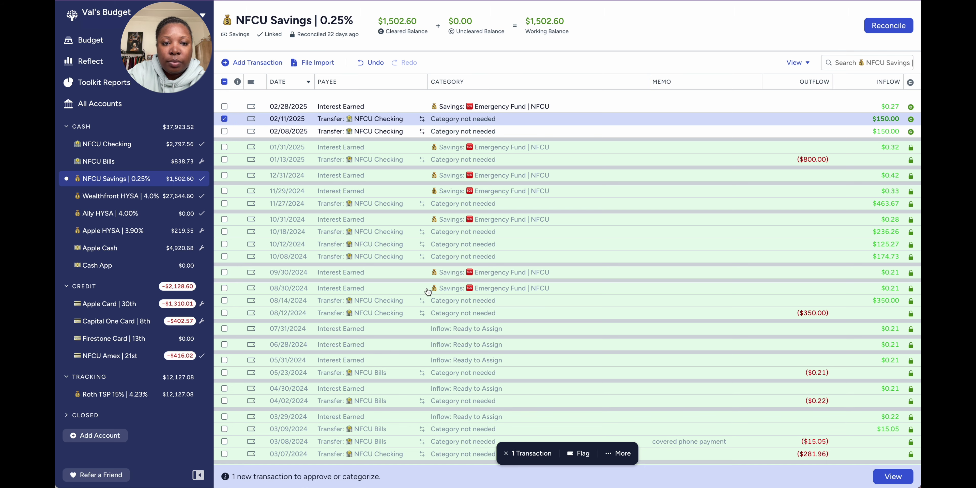
click(881, 29)
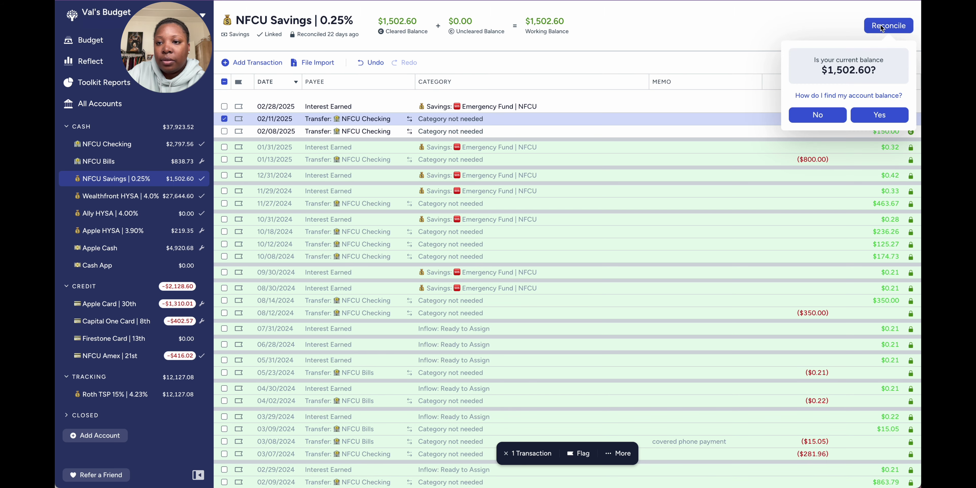
click(877, 113)
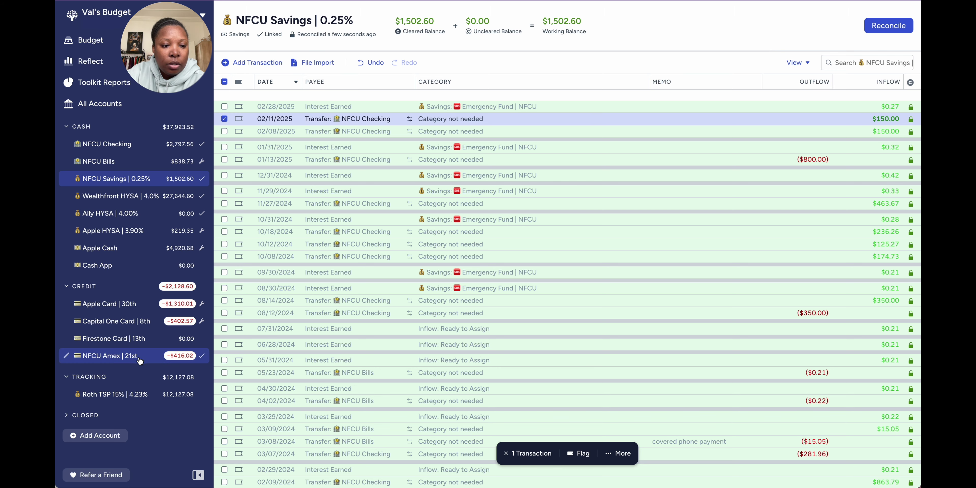
In the NFCU Amex account, mark the 02/22/2025 Crunchyroll transaction as cleared and reconcile against the recent bank balance.
click(114, 355)
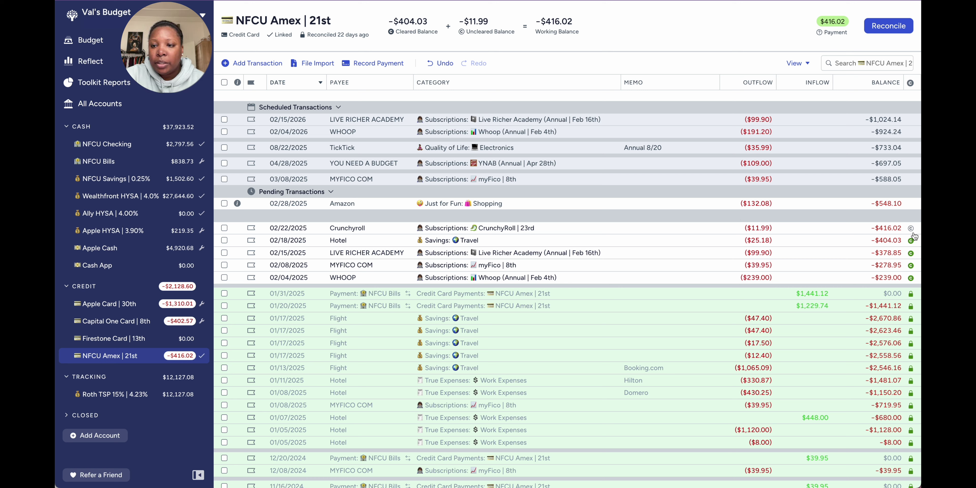
click(906, 229)
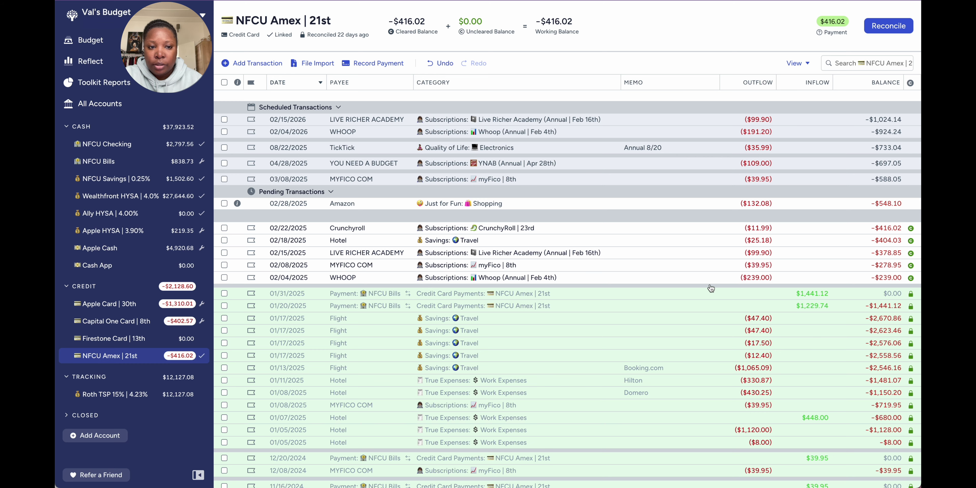
click(885, 25)
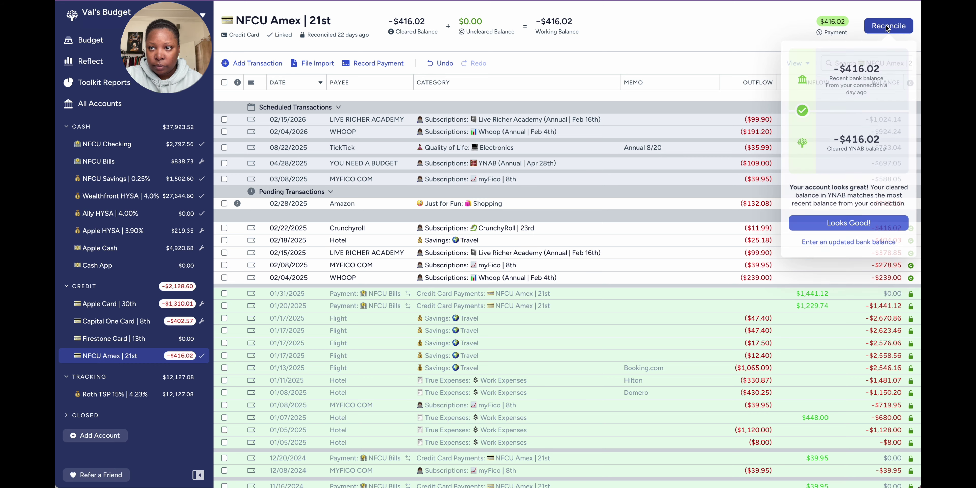
click(818, 224)
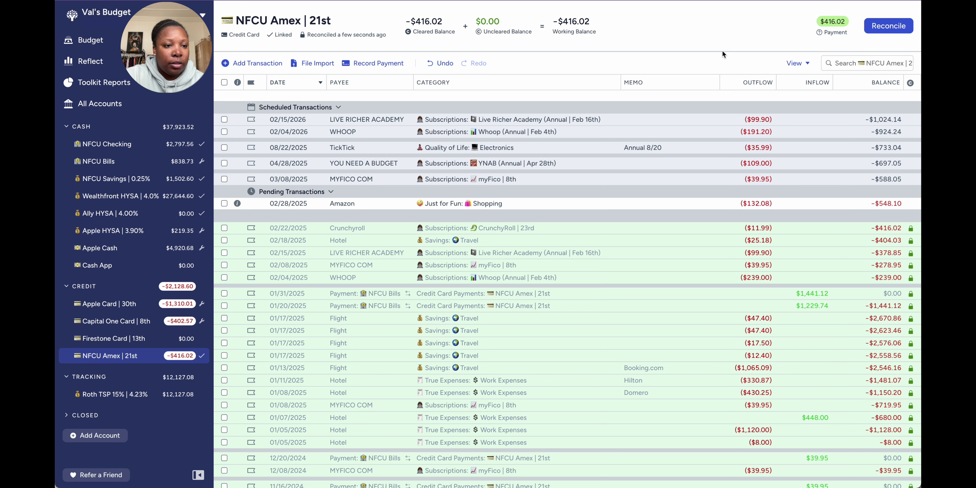
Reconcile the Wealthfront HYSA account against its recent bank balance.
click(144, 201)
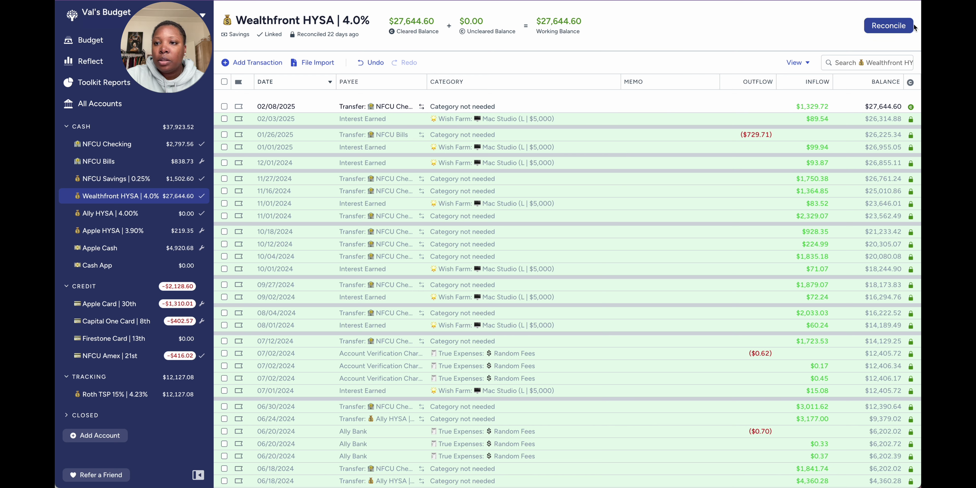
click(898, 27)
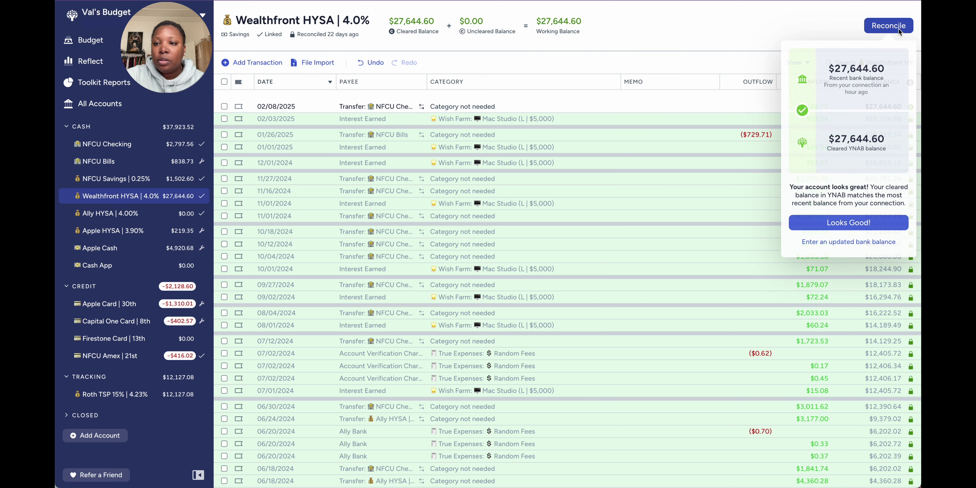
click(850, 224)
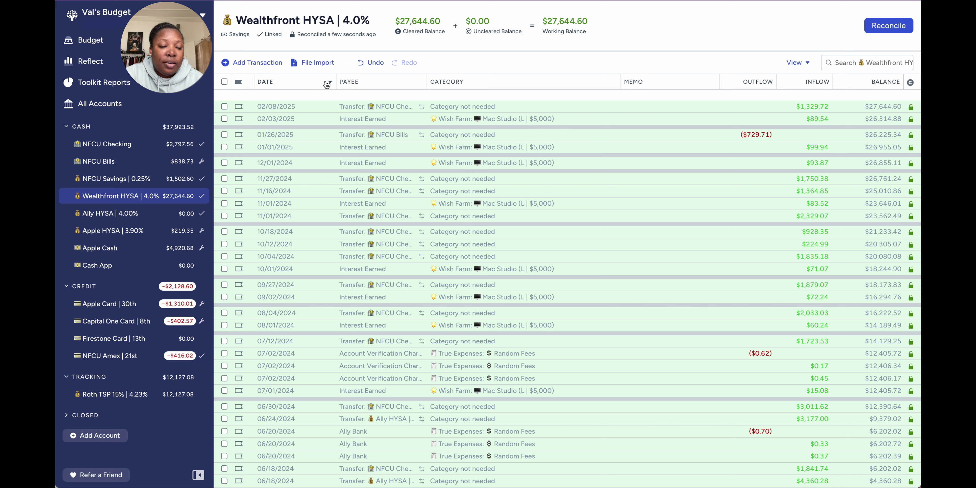
Add an Apple HYSA transaction dated 02/09/2025 with payee Apple Daily Cash, category Wish Farm: Apple HYSA and an inflow of 2.01.
click(122, 231)
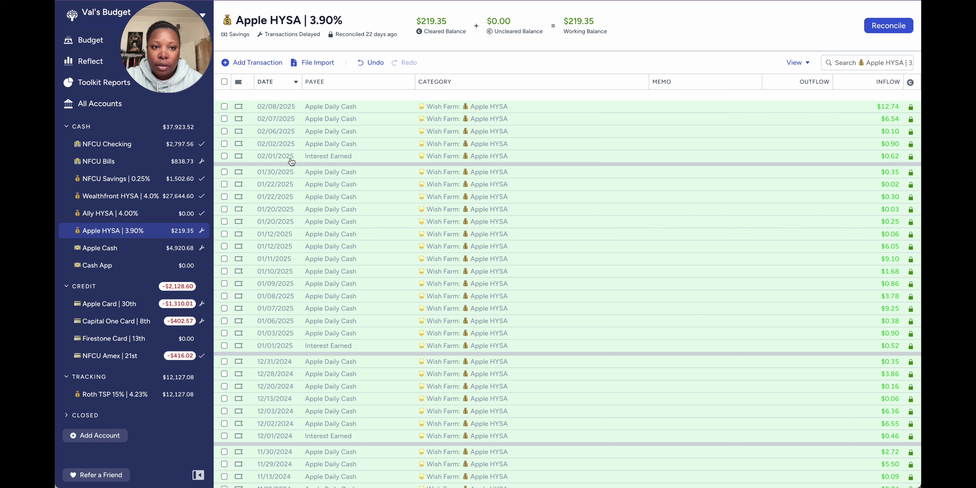
click(266, 63)
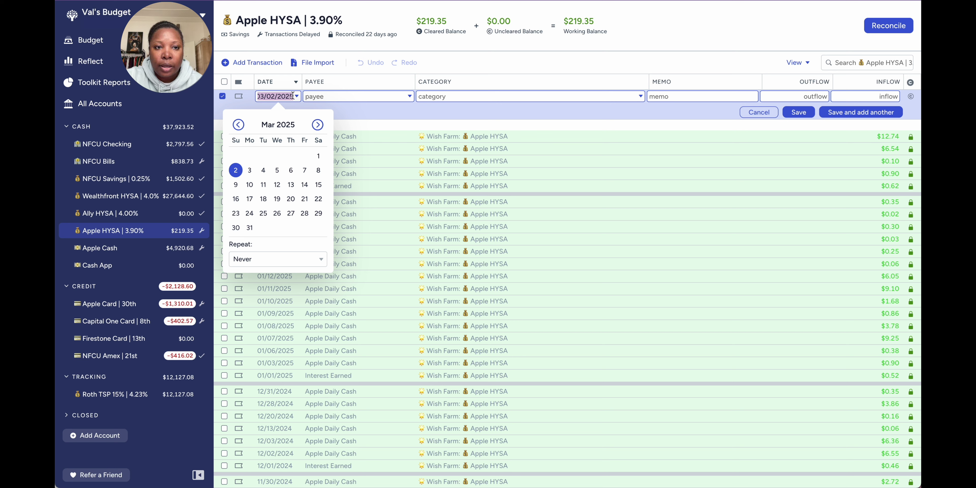
click(490, 62)
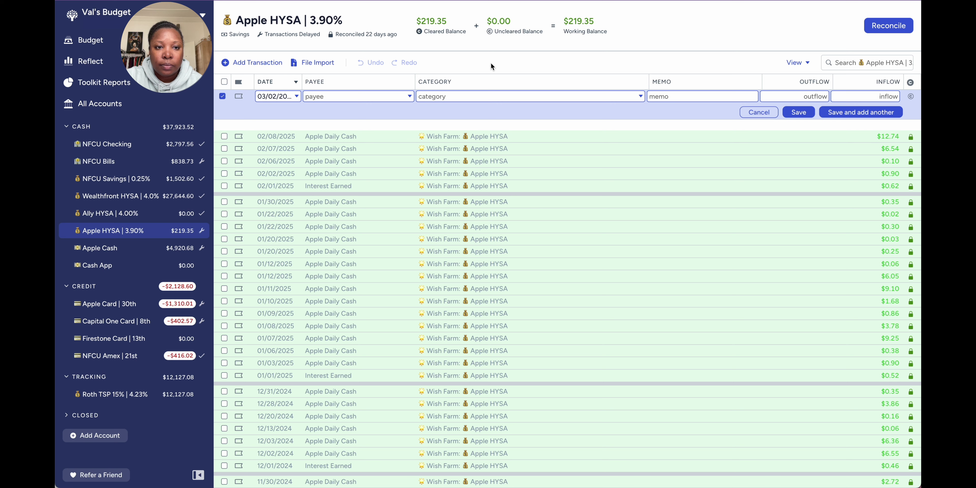
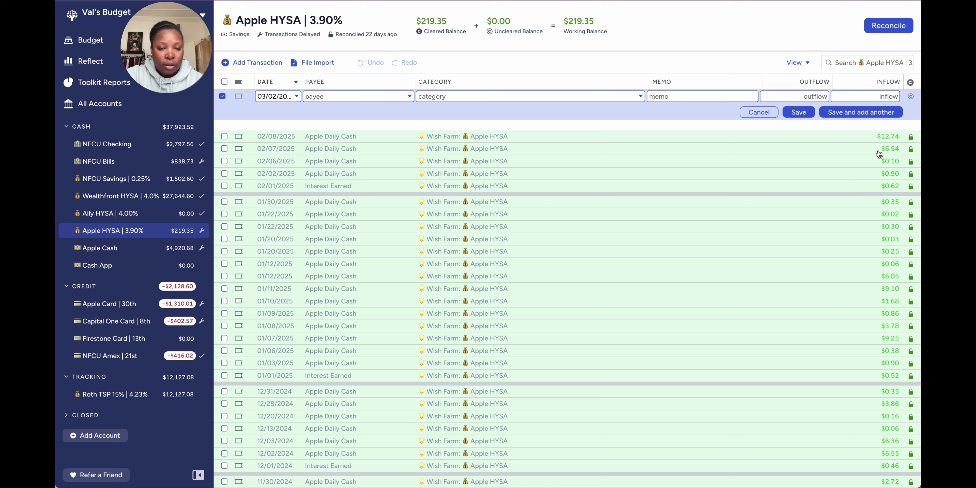
click(297, 97)
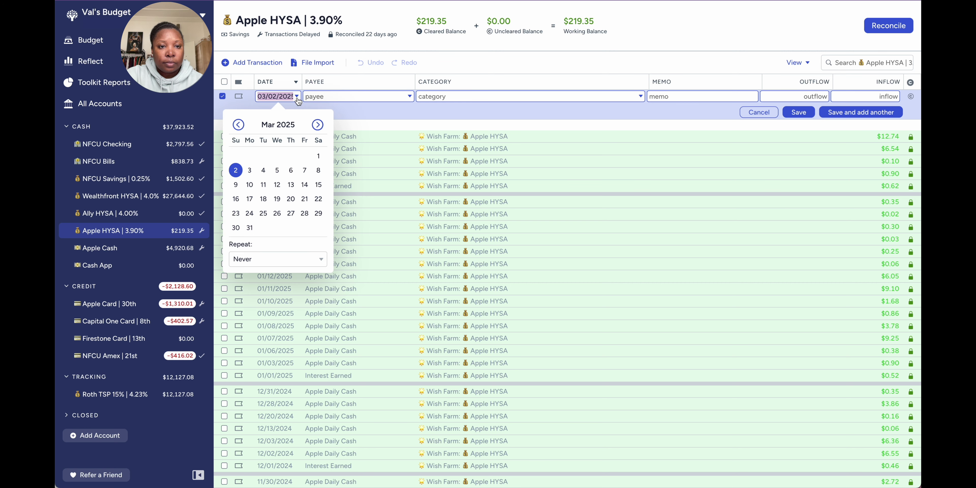
click(238, 124)
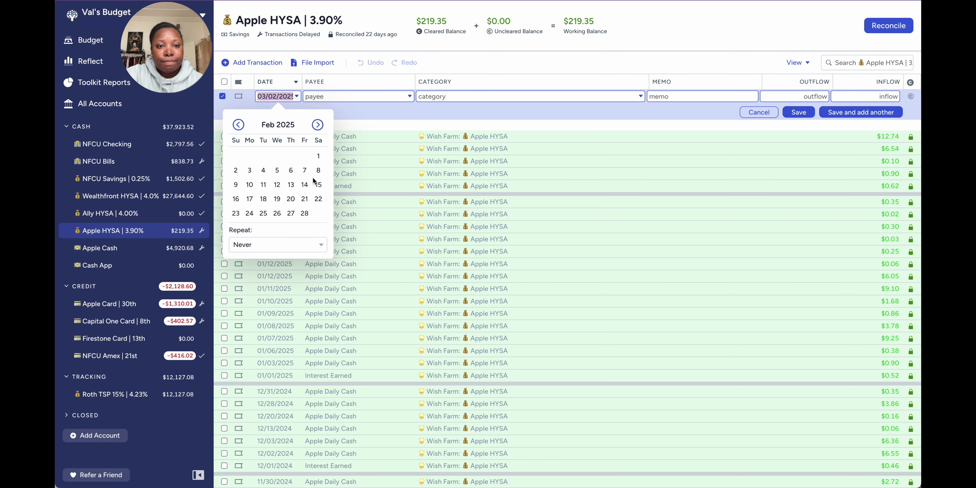
click(235, 184)
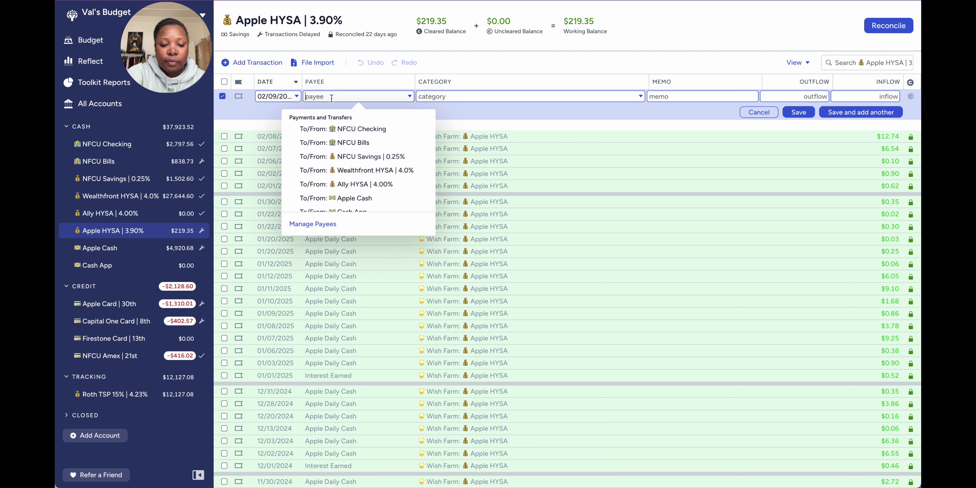
text(app)
click(323, 143)
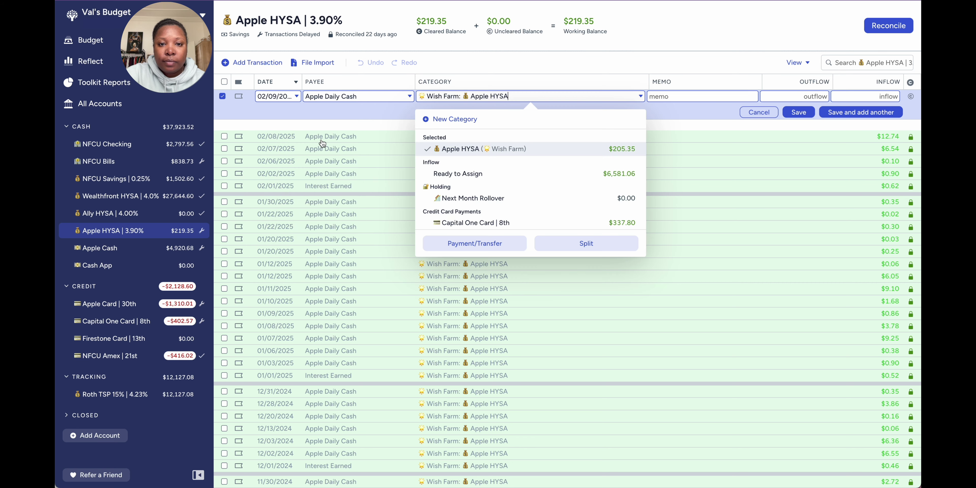
click(857, 97)
text(2.01)
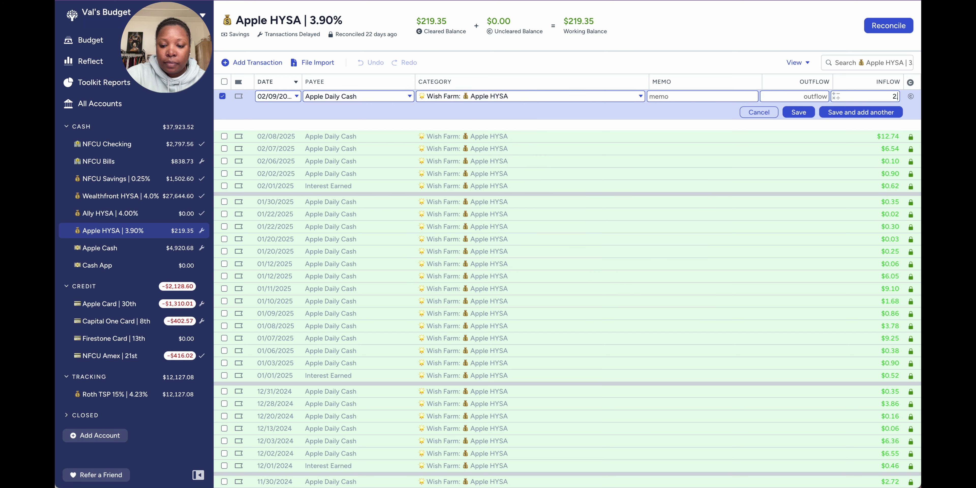
click(852, 113)
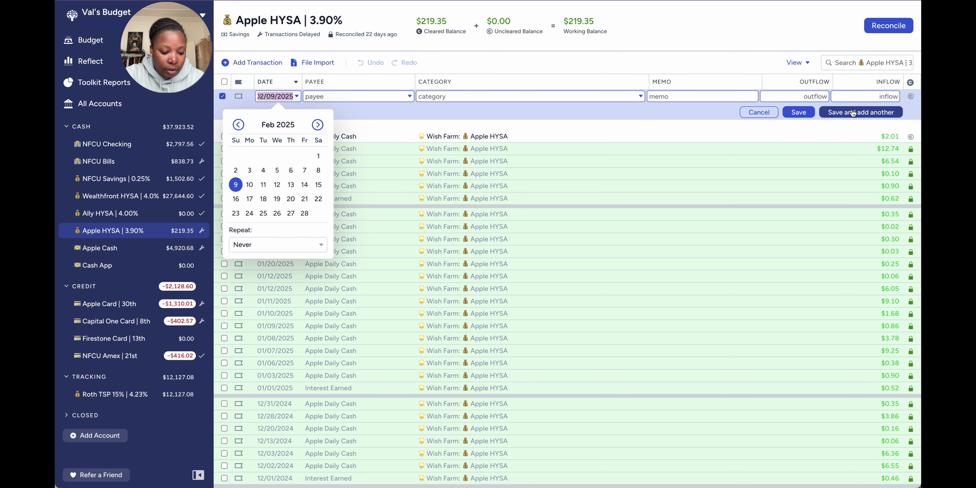
Add an Apple Daily Cash transaction dated 02/10/2025 in Apple HYSA, category Wish Farm: Apple HYSA, with an inflow of 2.02.
click(249, 184)
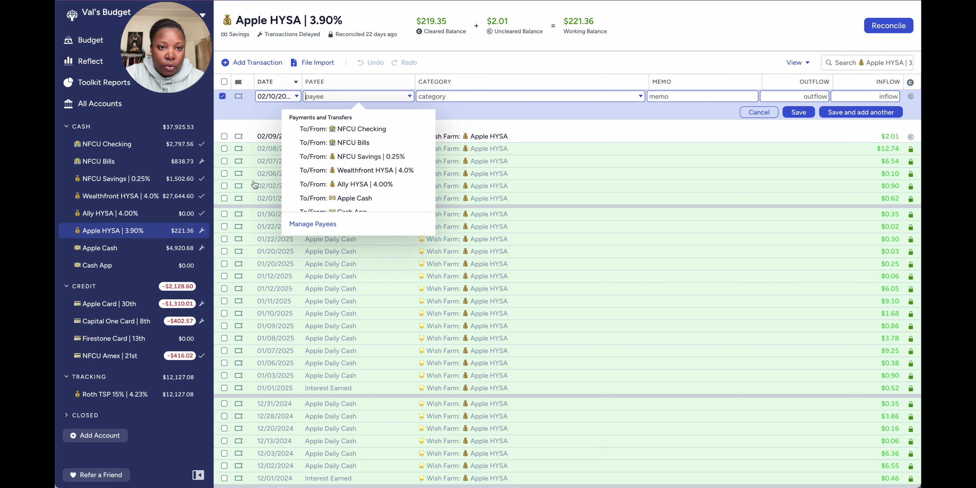
text(dail)
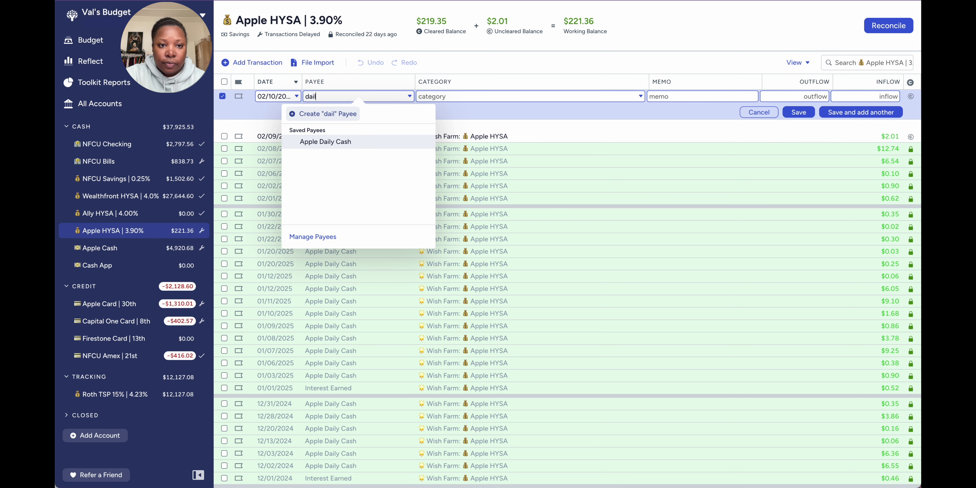
click(338, 145)
click(868, 94)
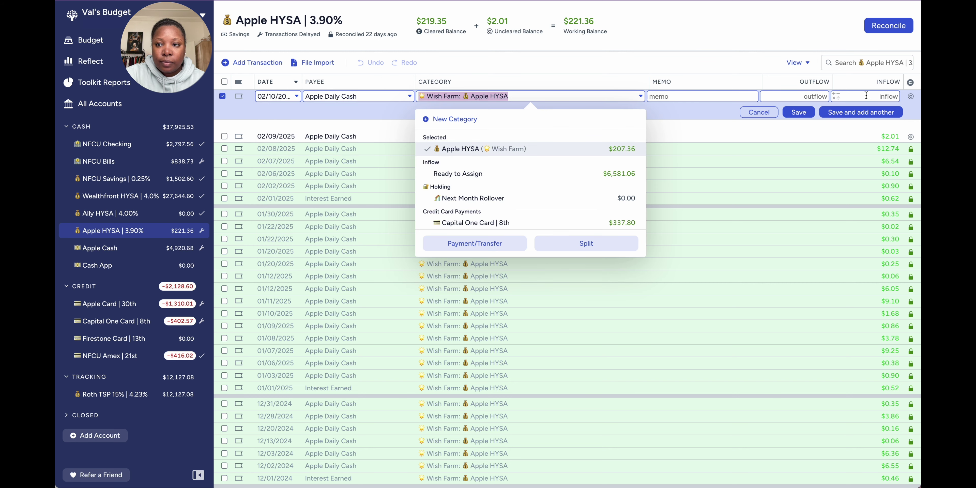
text(2.02)
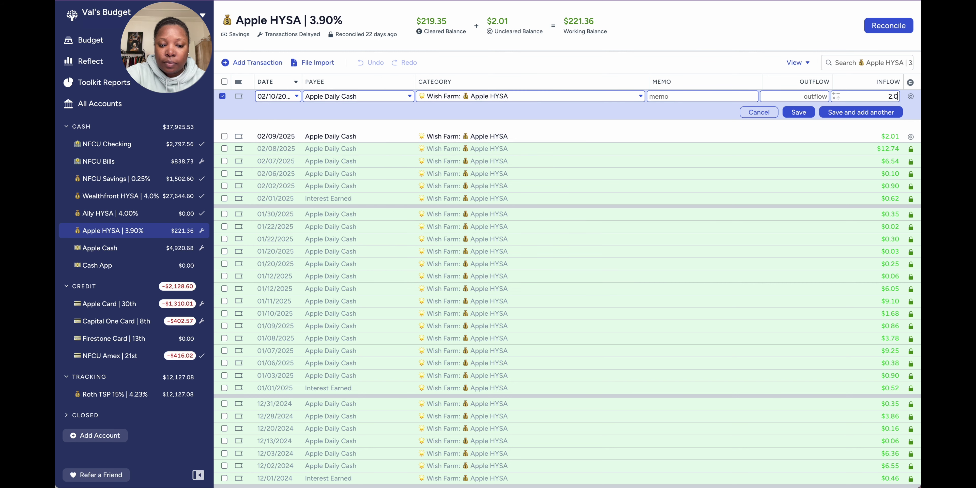
click(858, 113)
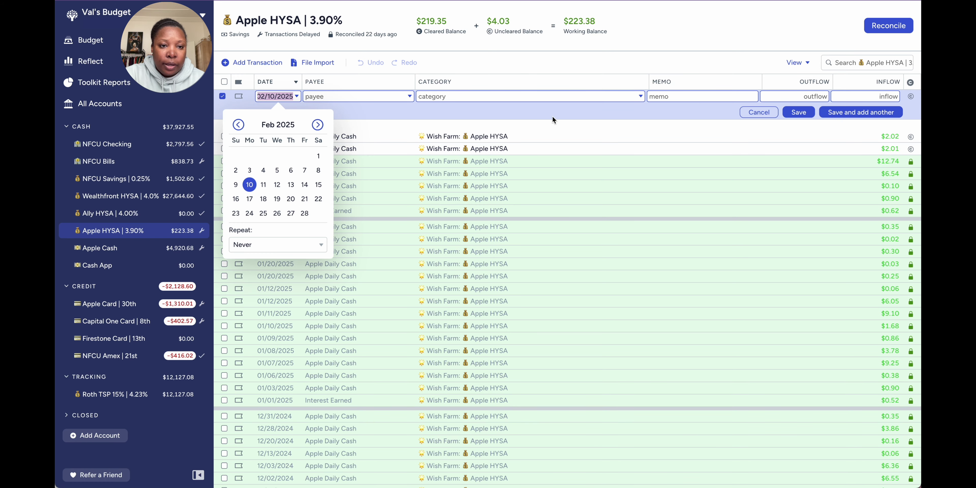
Add an Apple Daily Cash transaction dated 02/11/2025 in Apple HYSA, category Wish Farm: Apple HYSA, with an inflow of 0.60.
click(264, 185)
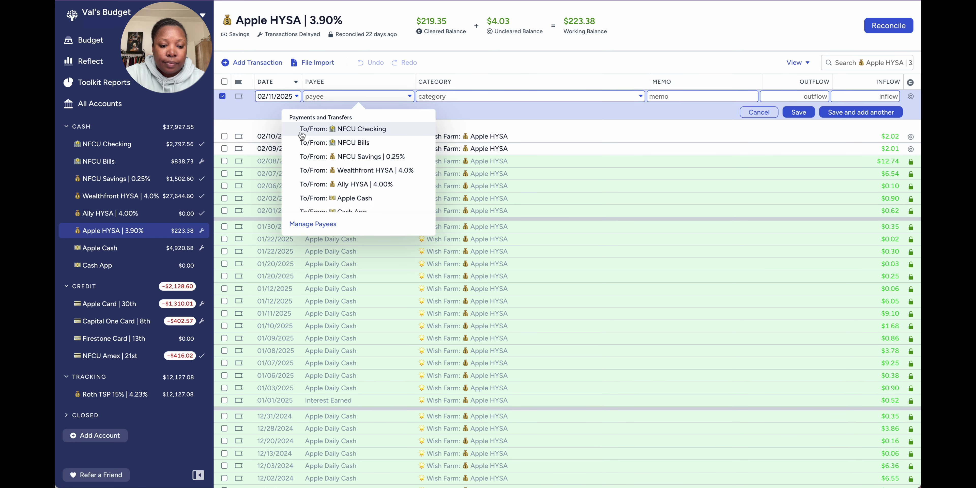
text(dai)
click(328, 147)
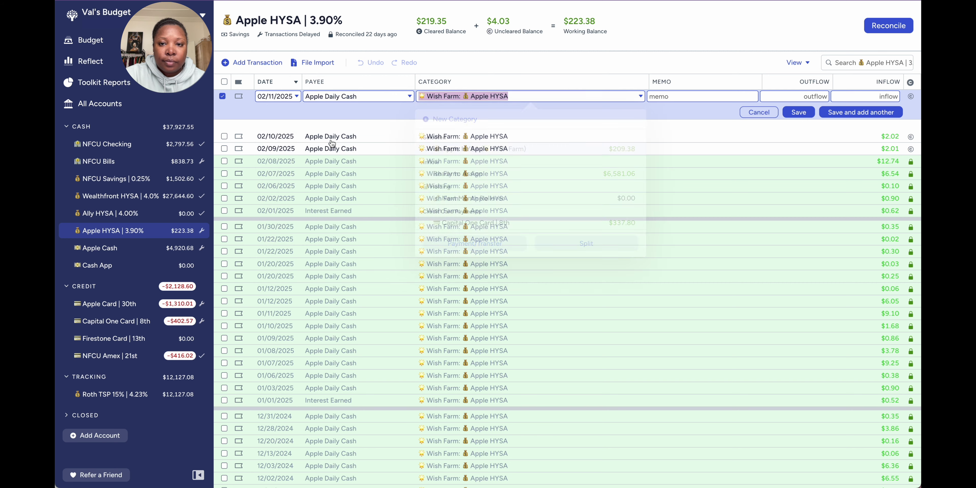
click(885, 95)
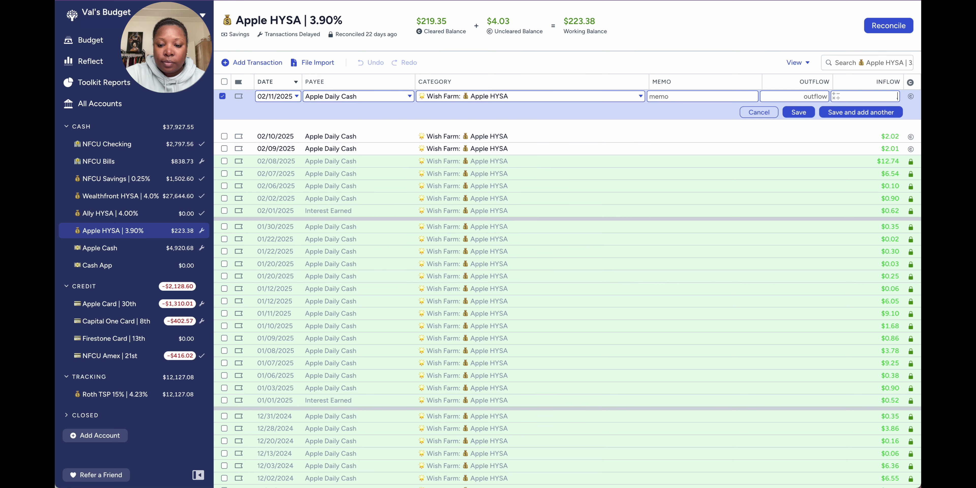
text(.60)
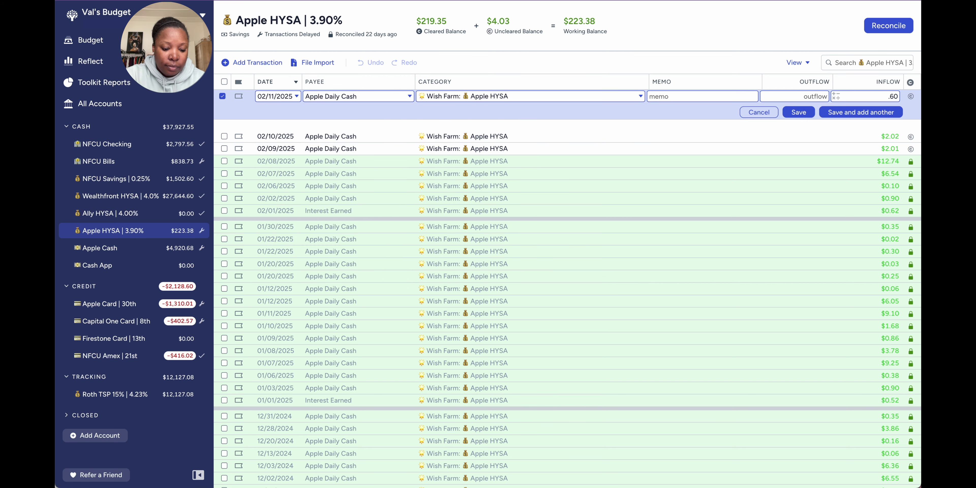
click(868, 112)
Add an Apple Daily Cash transaction dated 02/12/2025 in Apple HYSA, category Wish Farm: Apple HYSA, with an inflow of 0.49.
click(277, 185)
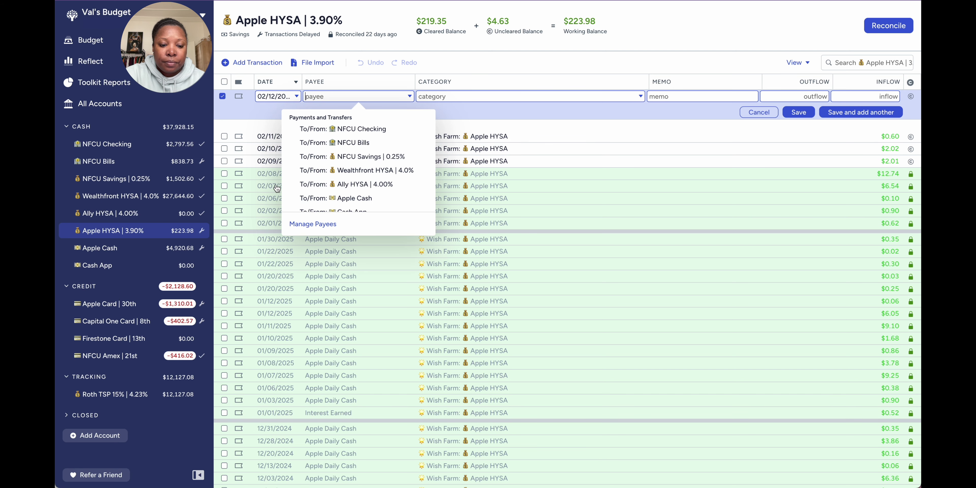
text(dai)
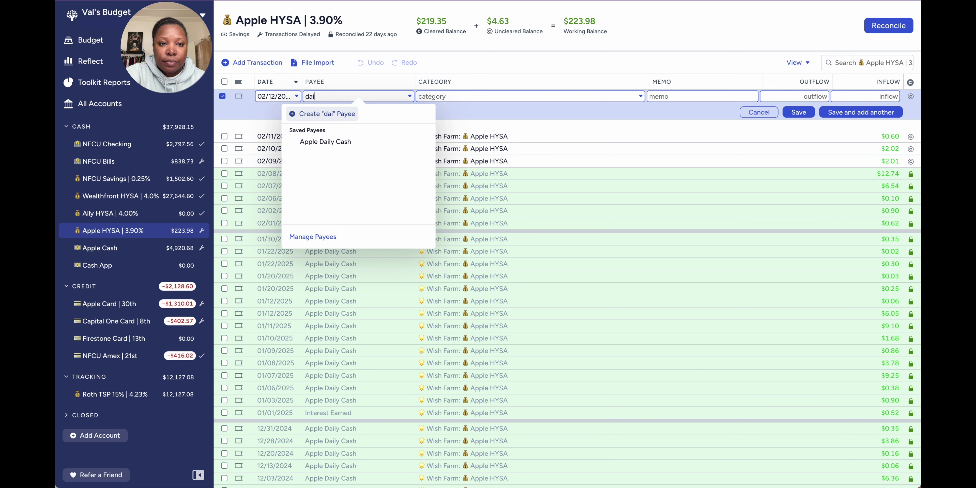
click(334, 142)
click(886, 96)
text(.49)
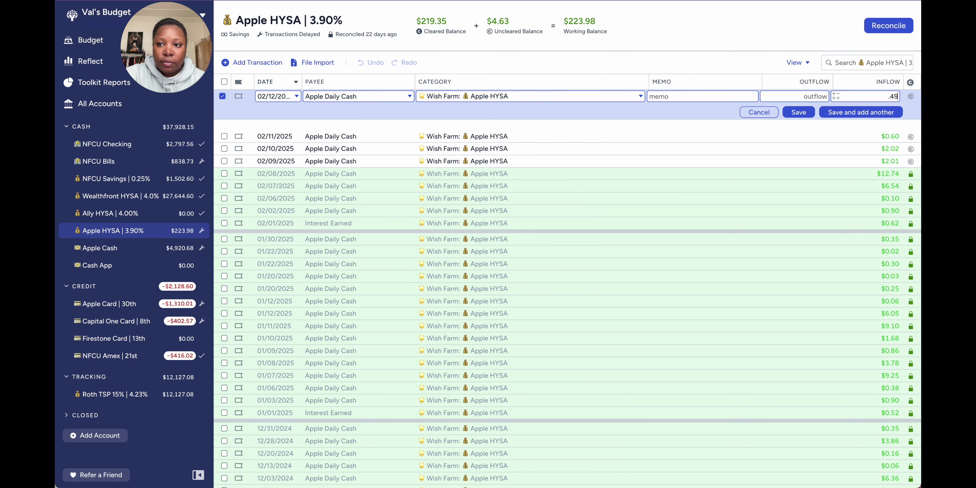
click(877, 113)
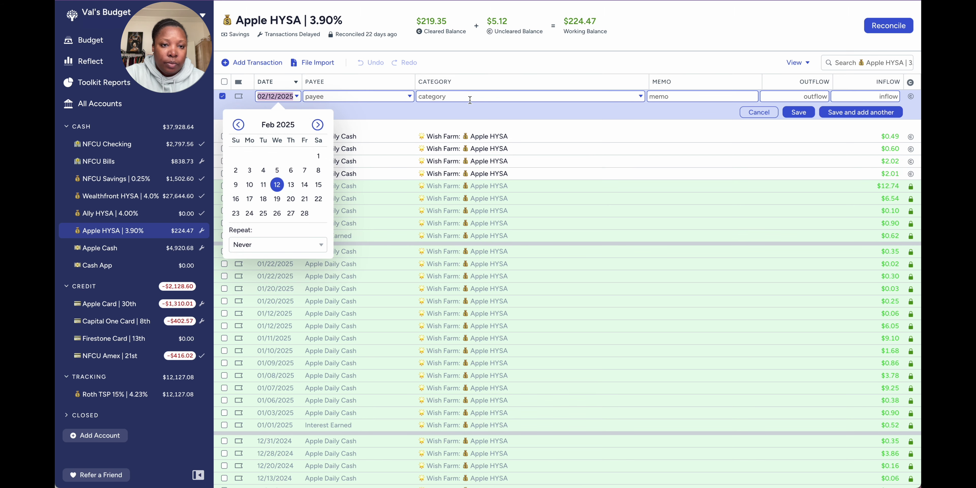
Add an Apple Daily Cash transaction dated 02/13/2025 in Apple HYSA, category Wish Farm: Apple HYSA, with an inflow of 2.01.
click(291, 184)
text(d)
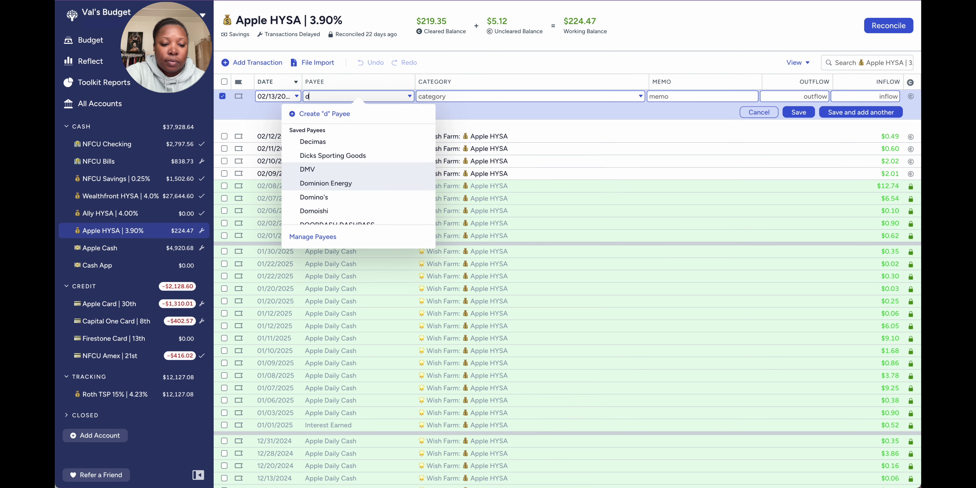
text(ai)
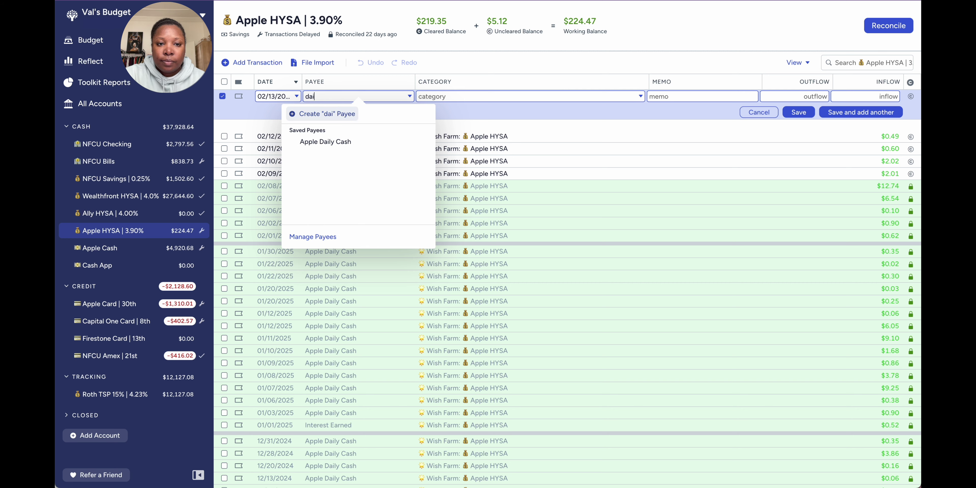
click(347, 145)
click(902, 109)
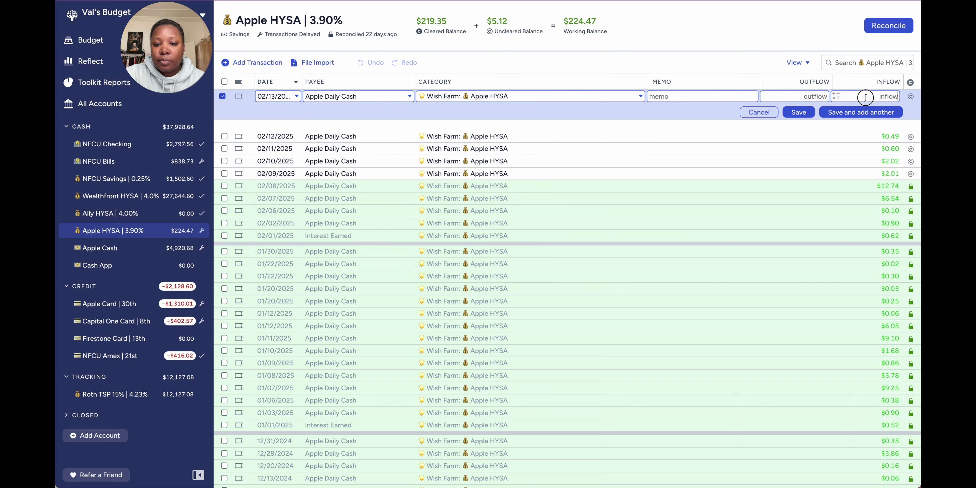
click(867, 96)
text(2.01)
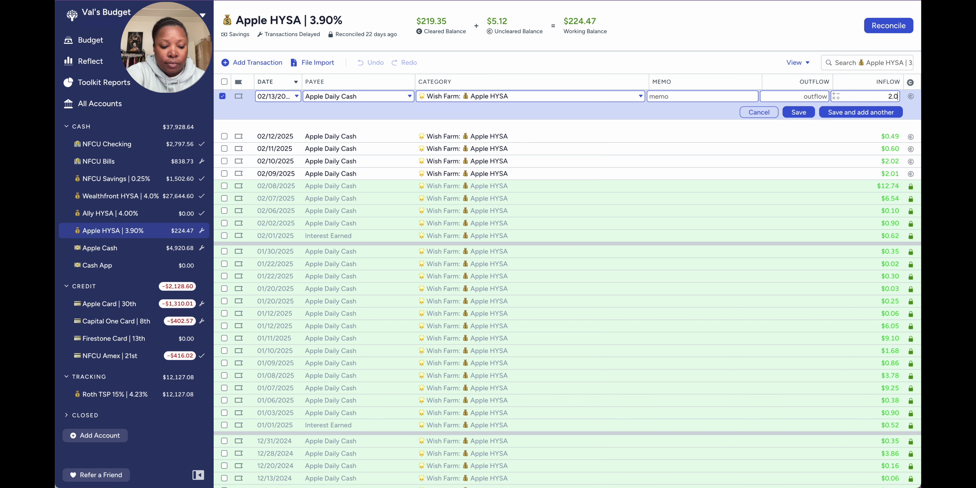
click(878, 113)
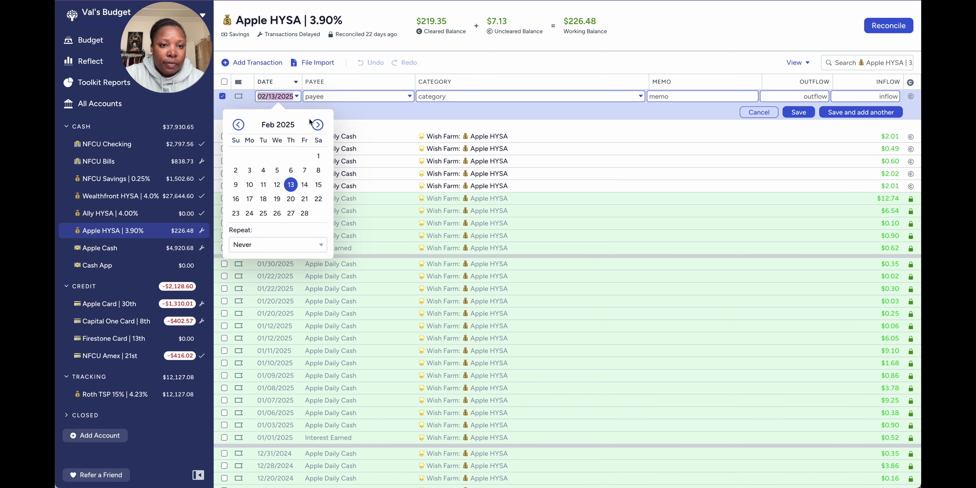
Add an Apple Daily Cash transaction dated 02/14/2025 in Apple HYSA, category Wish Farm: Apple HYSA, with an inflow of 4.78.
click(305, 186)
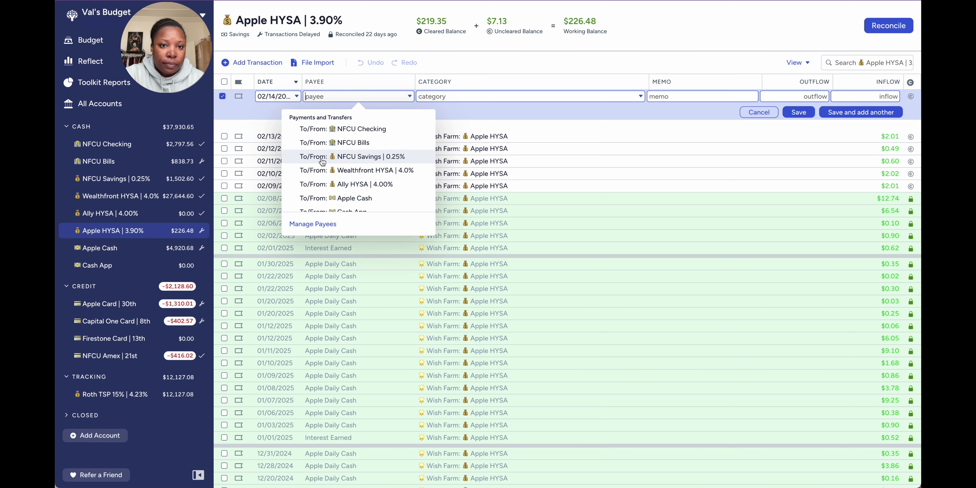
text(dai)
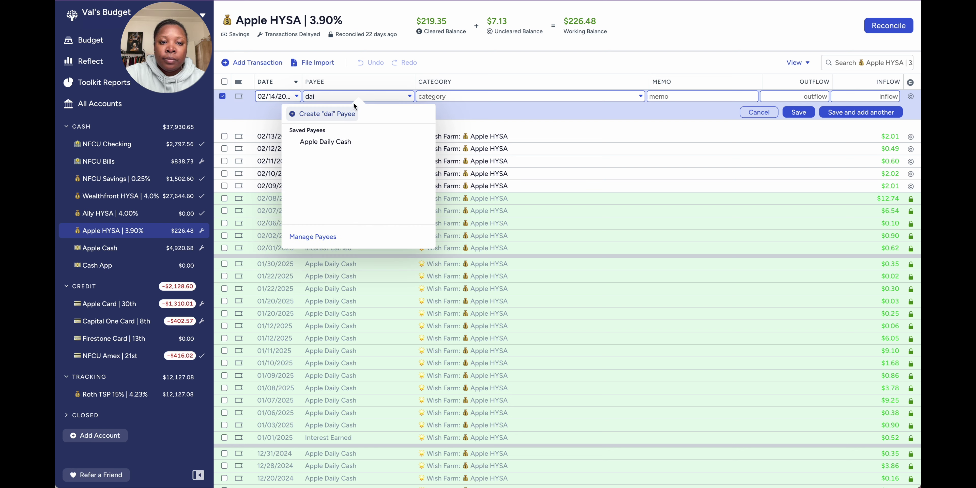
click(347, 143)
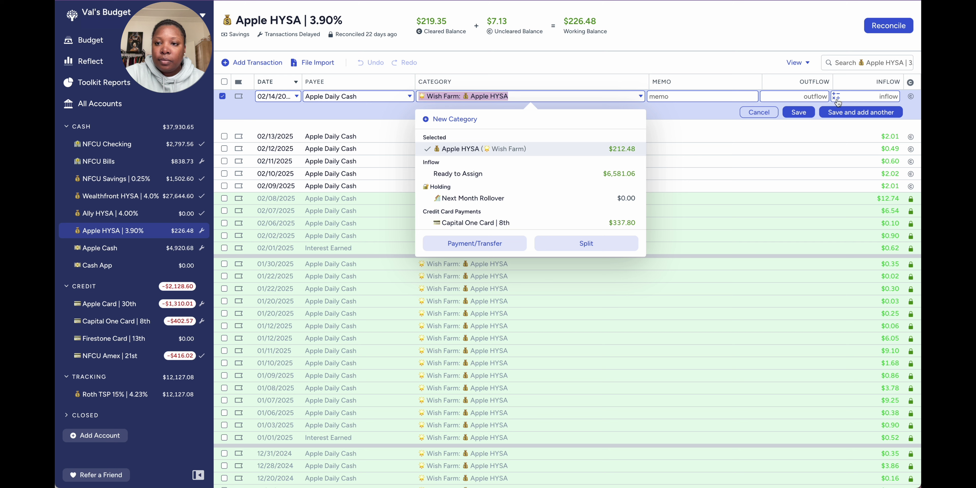
click(837, 99)
text(4.78)
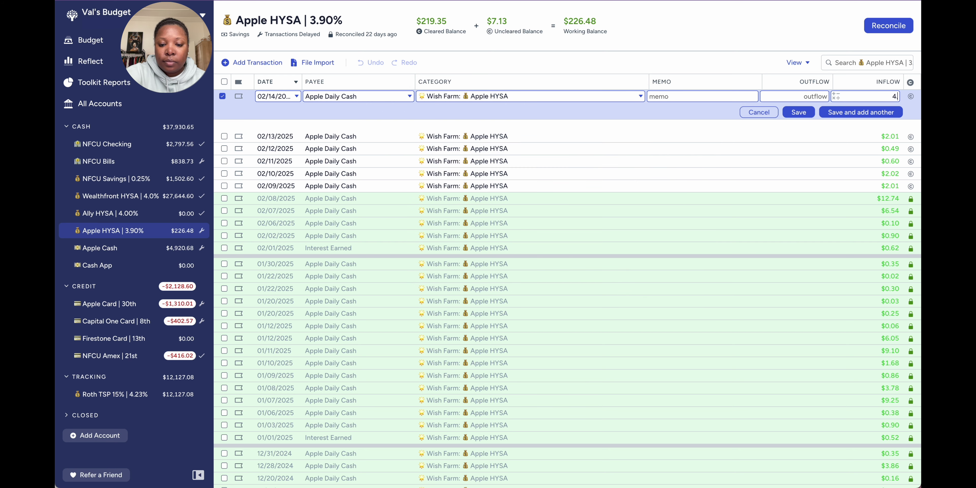
click(859, 113)
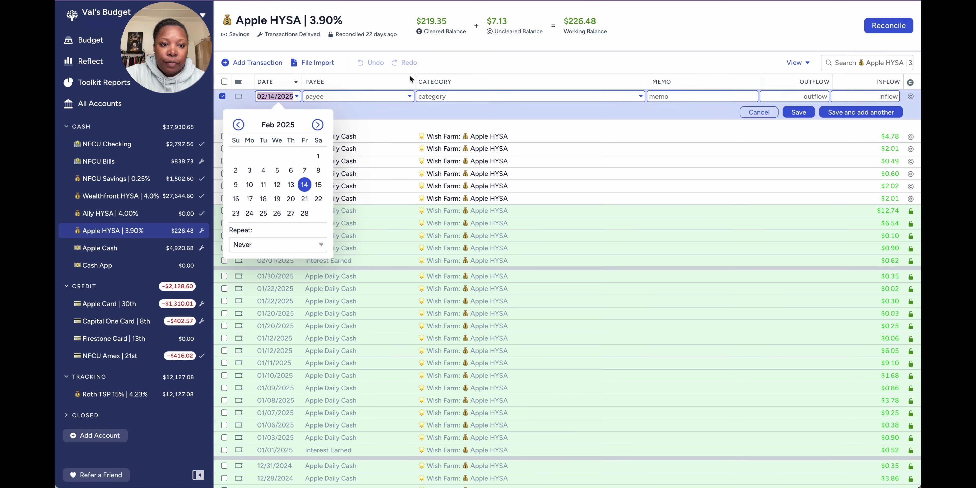
Add an Apple Daily Cash transaction dated 02/15/2025 in Apple HYSA, category Wish Farm: Apple HYSA, with an inflow of 1.65.
click(318, 185)
key(Tab)
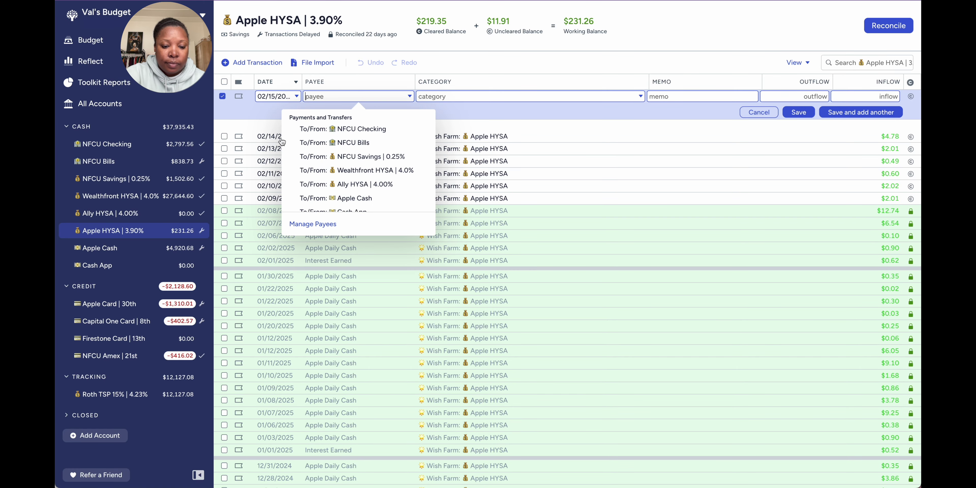
text(dail)
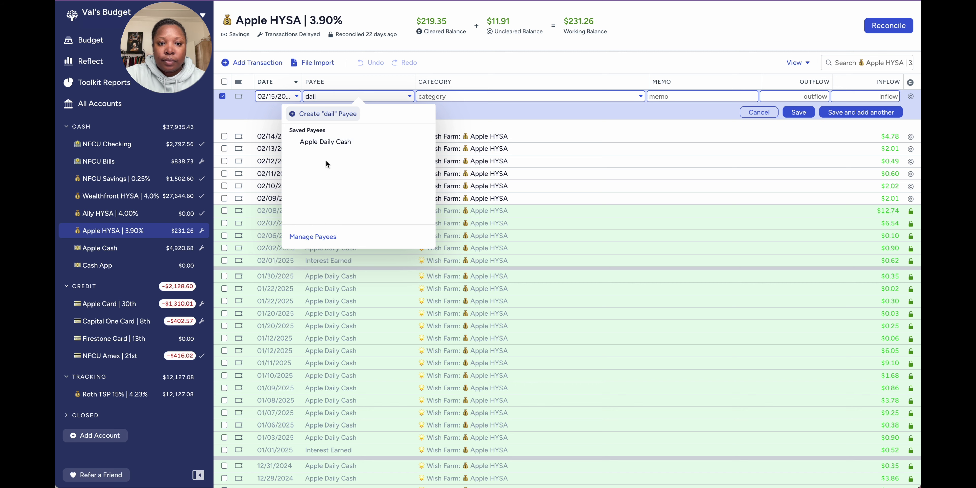
click(328, 145)
click(867, 96)
text(1.65)
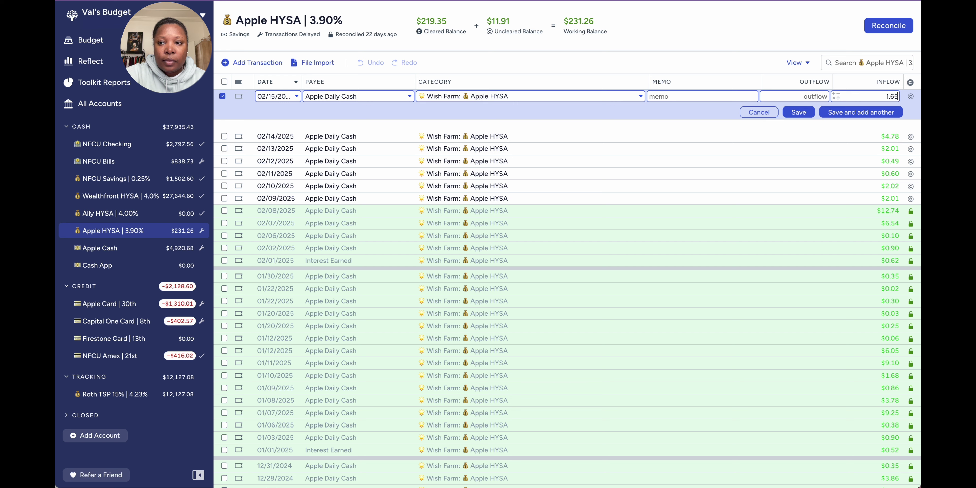
click(837, 115)
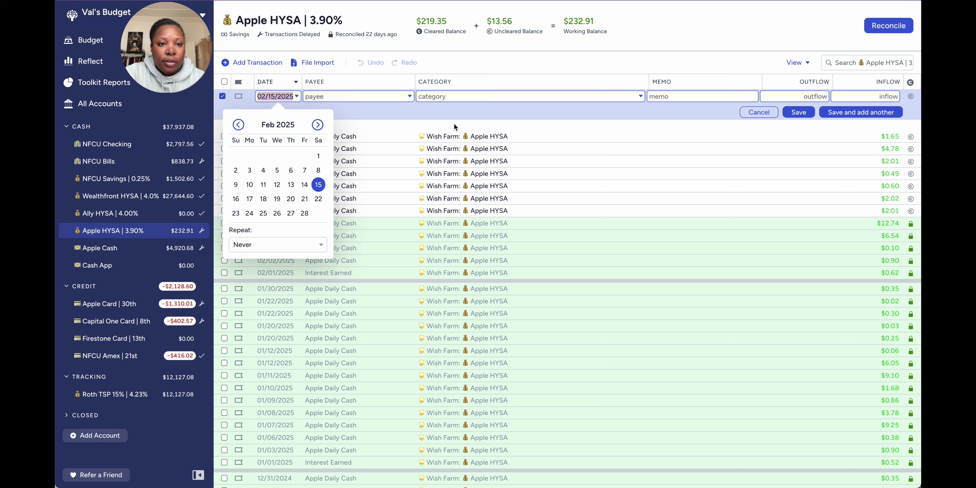
Add an Apple Daily Cash transaction dated 02/16/2025 in Apple HYSA, category Wish Farm: Apple HYSA, with an inflow of 30.09.
click(236, 199)
text(dail)
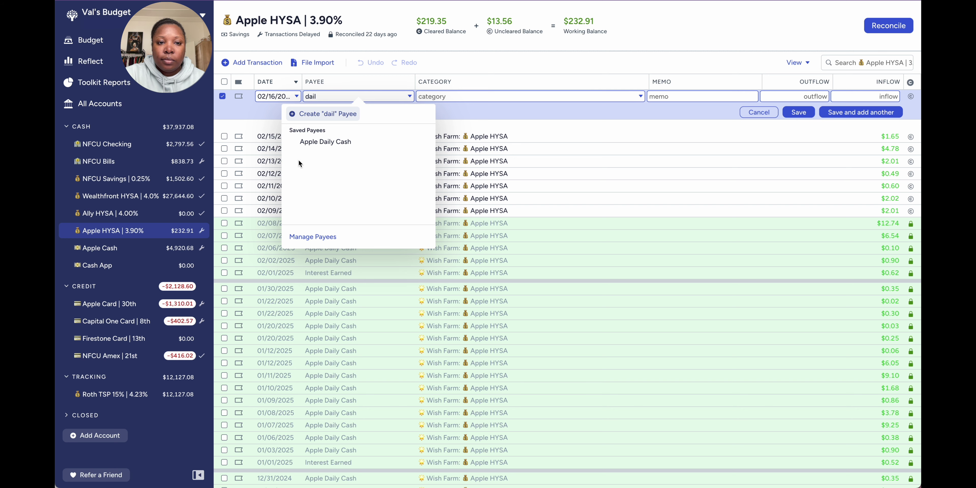
click(325, 142)
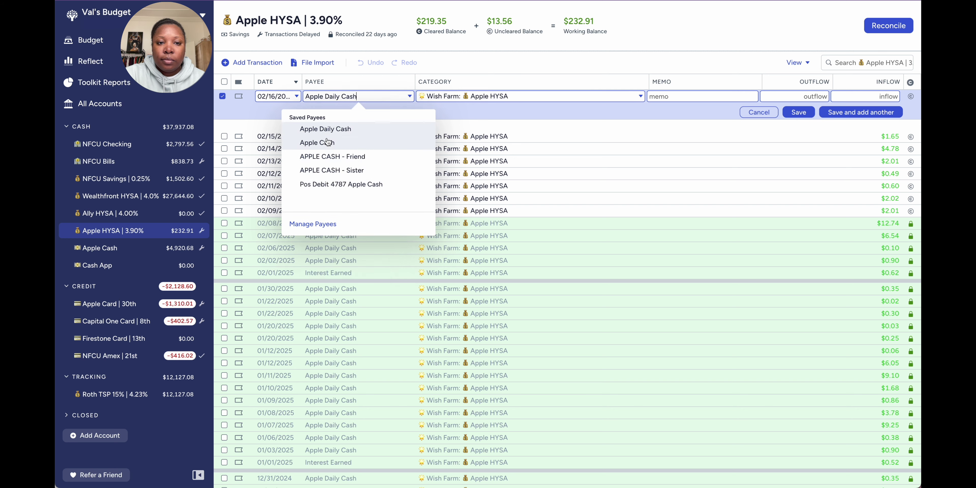
click(861, 96)
text(30.09)
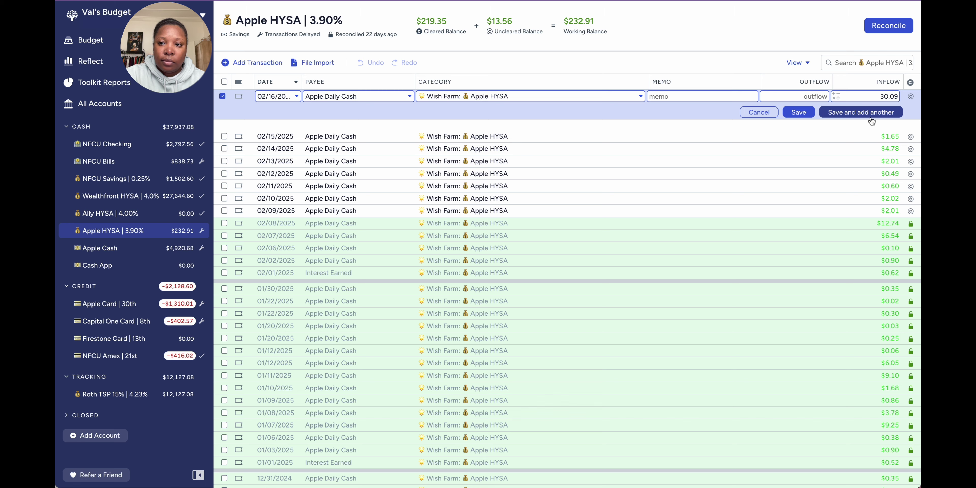
click(861, 112)
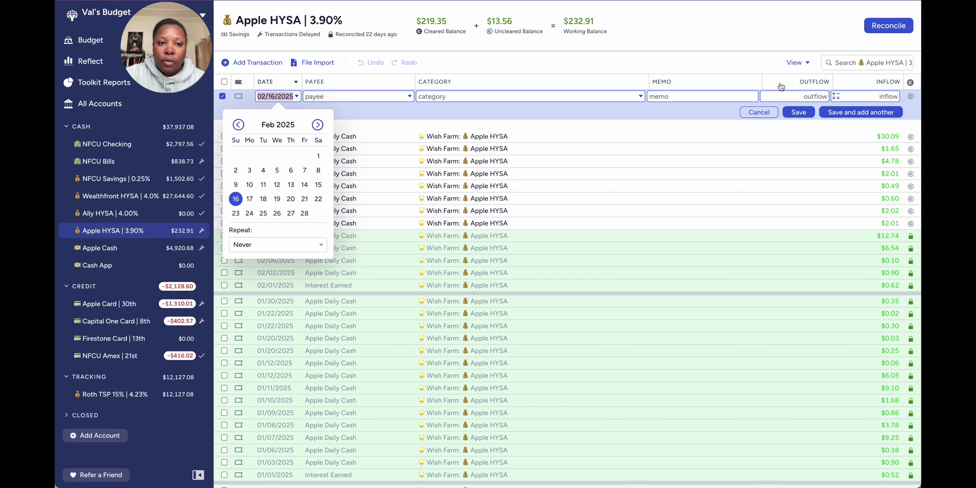
Add an Apple Daily Cash transaction dated 02/18/2025 in Apple HYSA, category Wish Farm: Apple HYSA, with an inflow of 1.33.
click(263, 200)
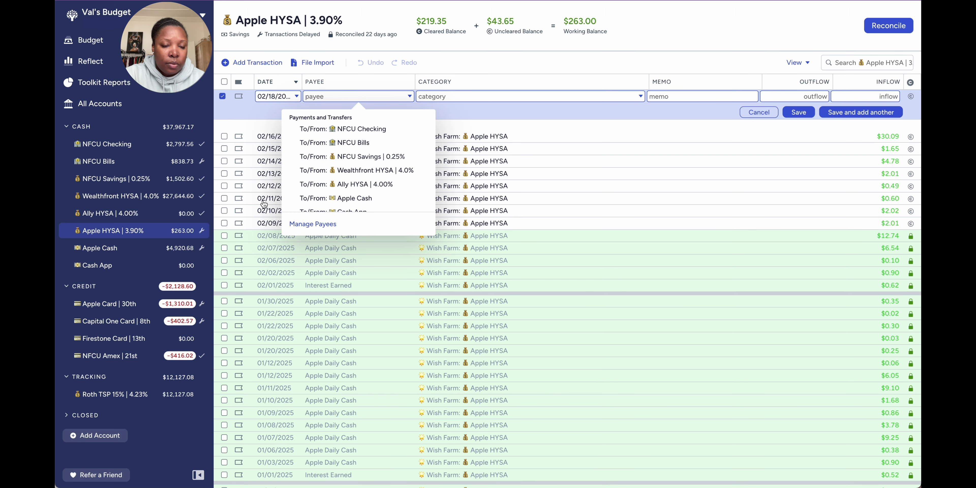
text(dai)
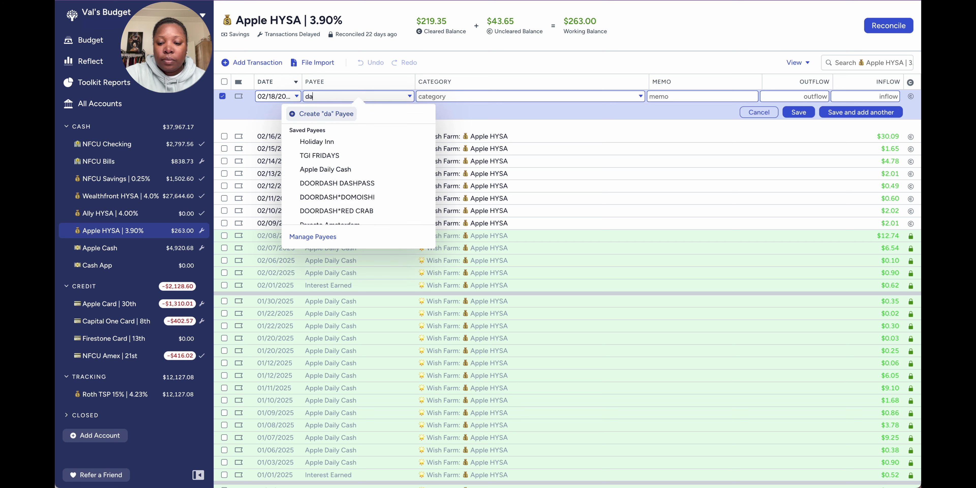
click(324, 141)
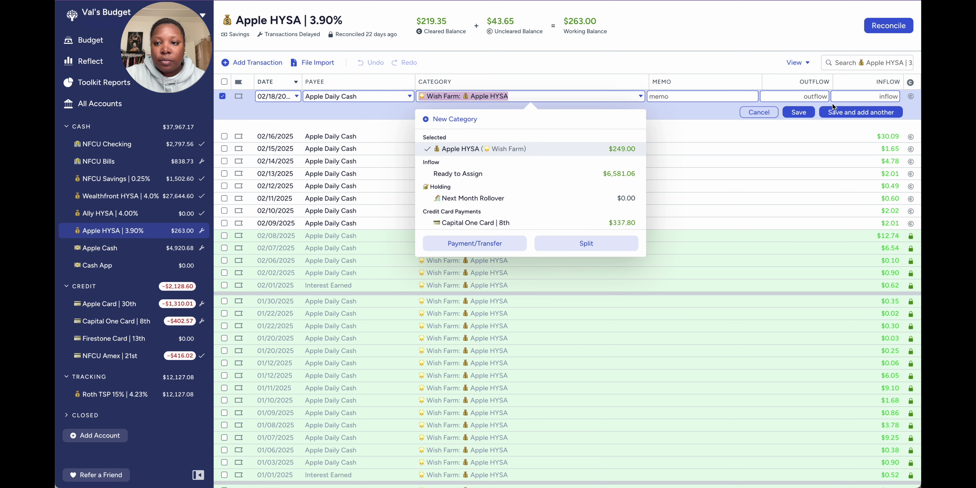
click(855, 97)
text(1.33)
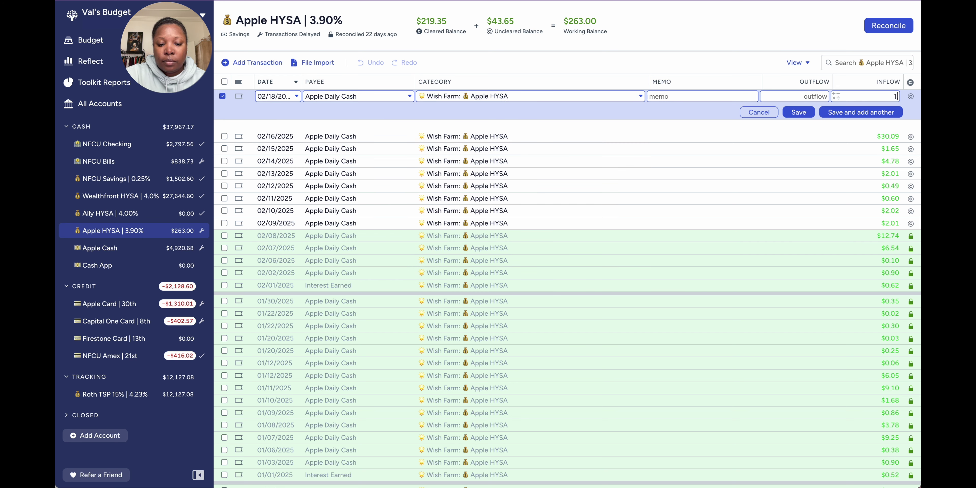
click(874, 113)
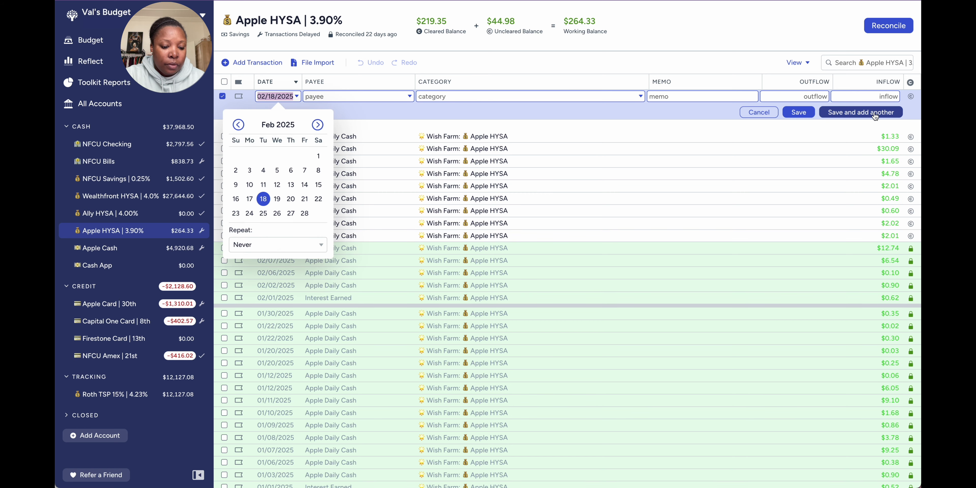
Add an Apple Daily Cash transaction dated 02/19/2025 in Apple HYSA, category Wish Farm: Apple HYSA, with an inflow of 14.15.
click(276, 201)
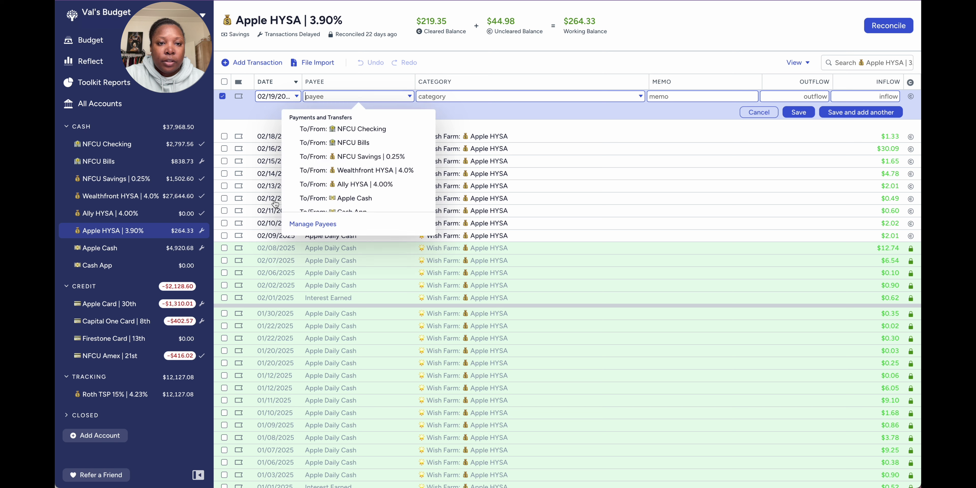
text(dai)
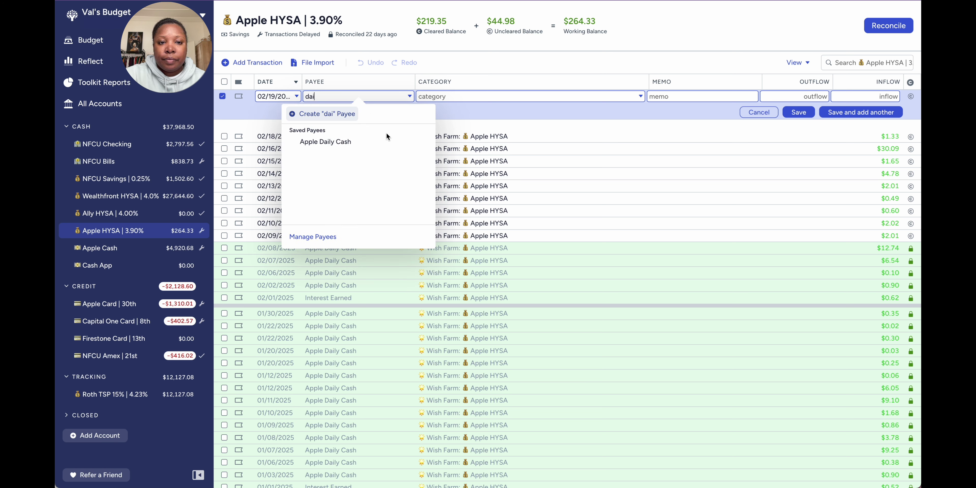
click(371, 141)
click(851, 100)
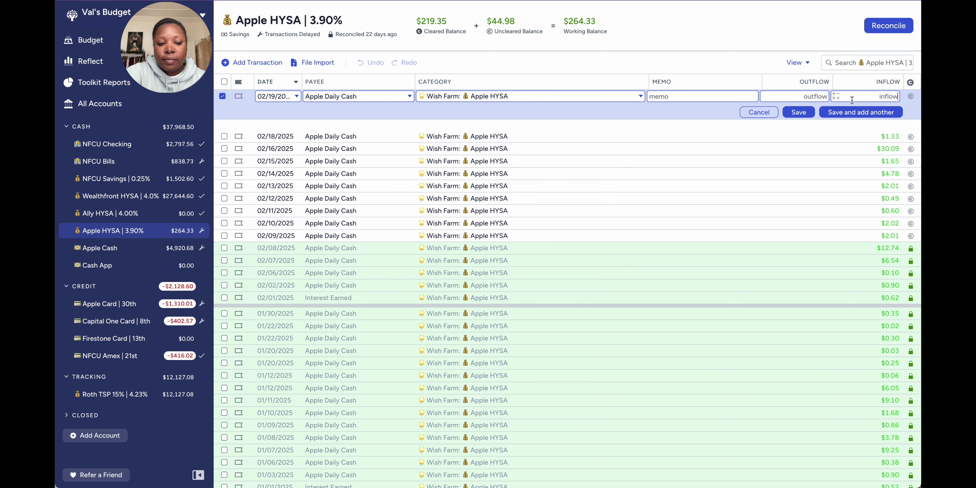
text(14.15)
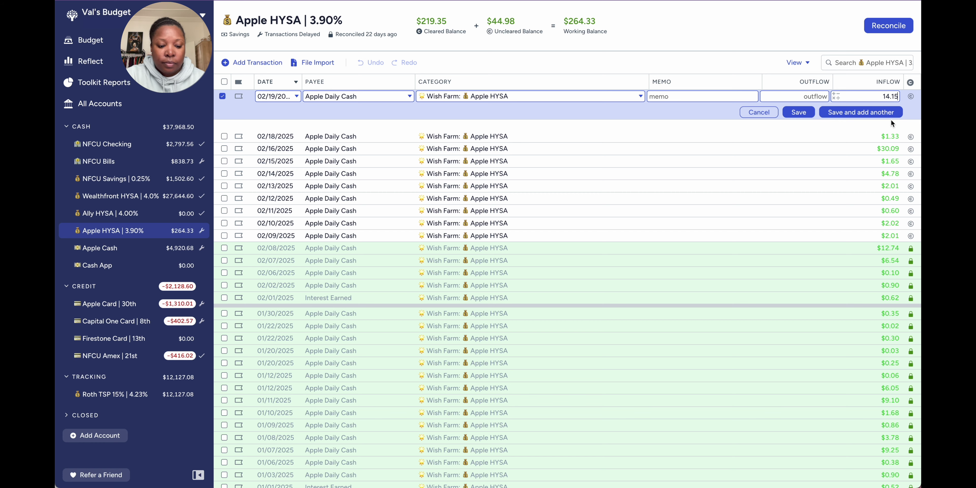
click(885, 114)
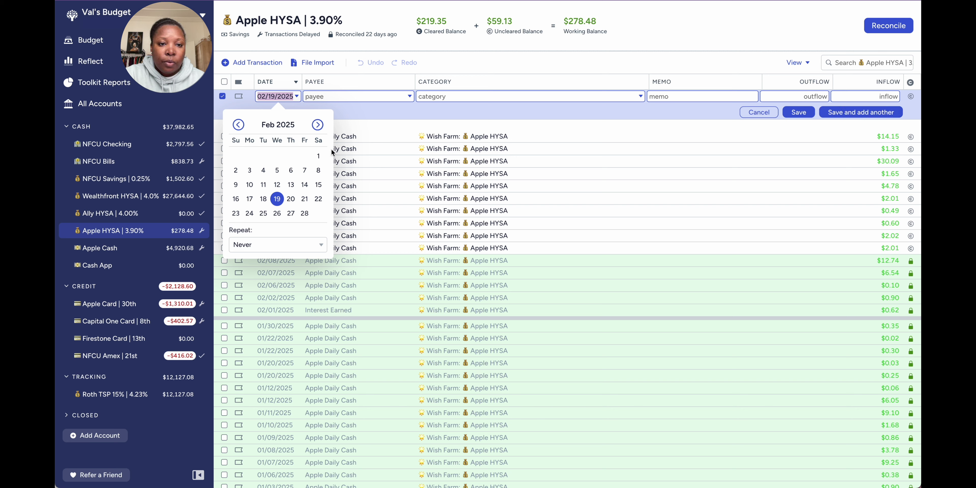
Add an Apple Daily Cash transaction dated 02/20/2025 in Apple HYSA, category Wish Farm: Apple HYSA, with an inflow of 9.04.
click(291, 199)
text(dai)
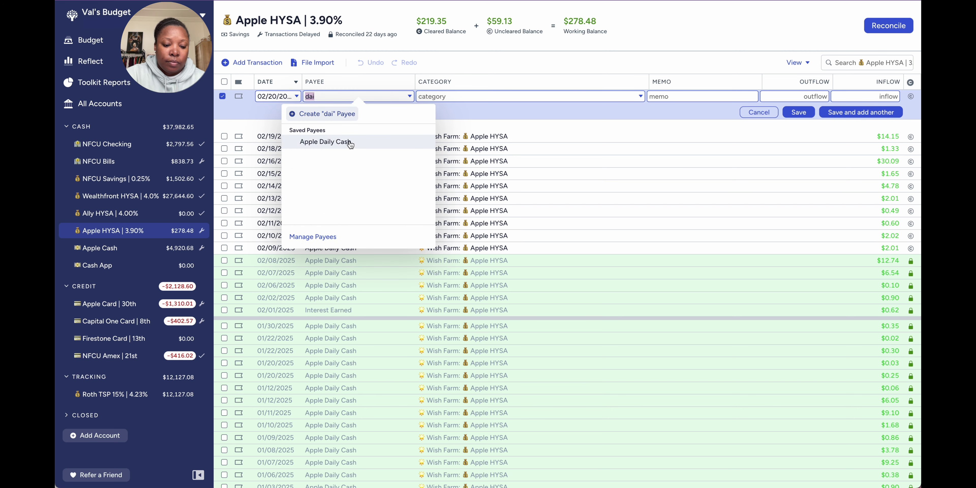
click(355, 148)
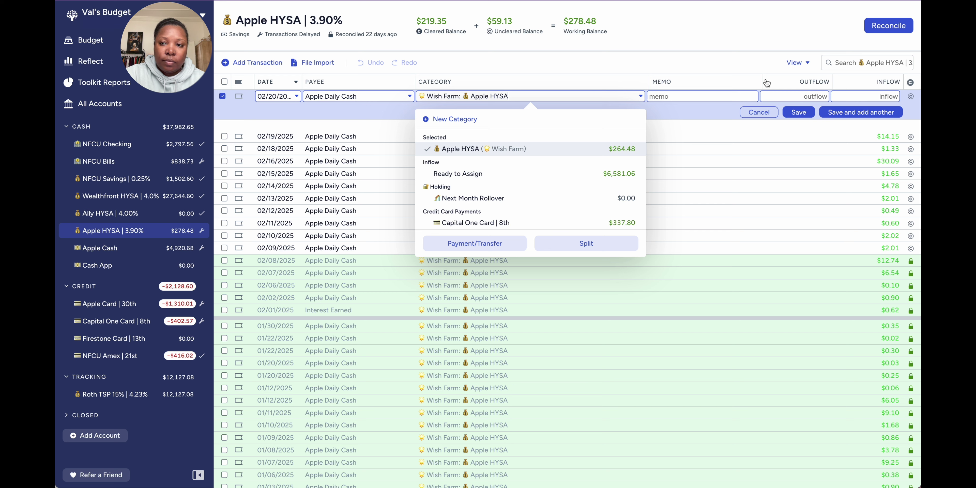
click(851, 96)
text(9)
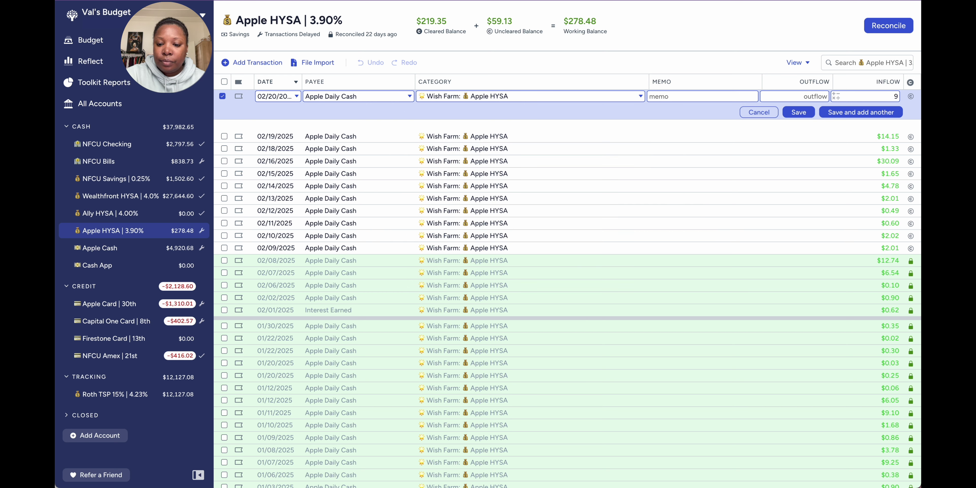
text(.04)
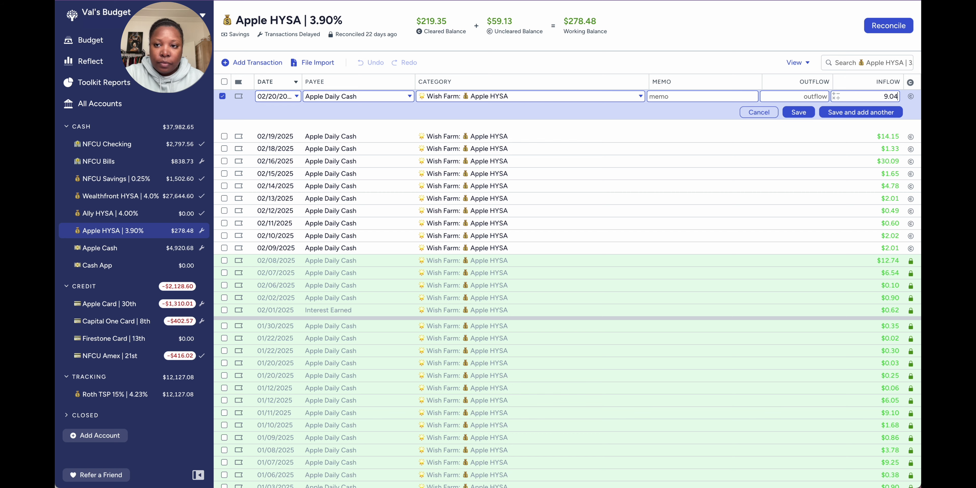
click(857, 112)
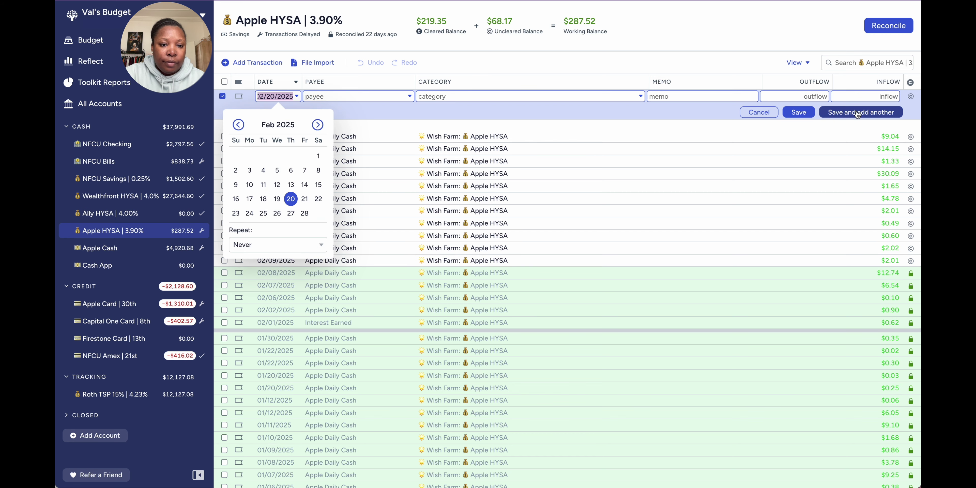
Date the new Apple HYSA transaction 02/28/2025 and set its payee to Interest Earned.
text(03/02/2025)
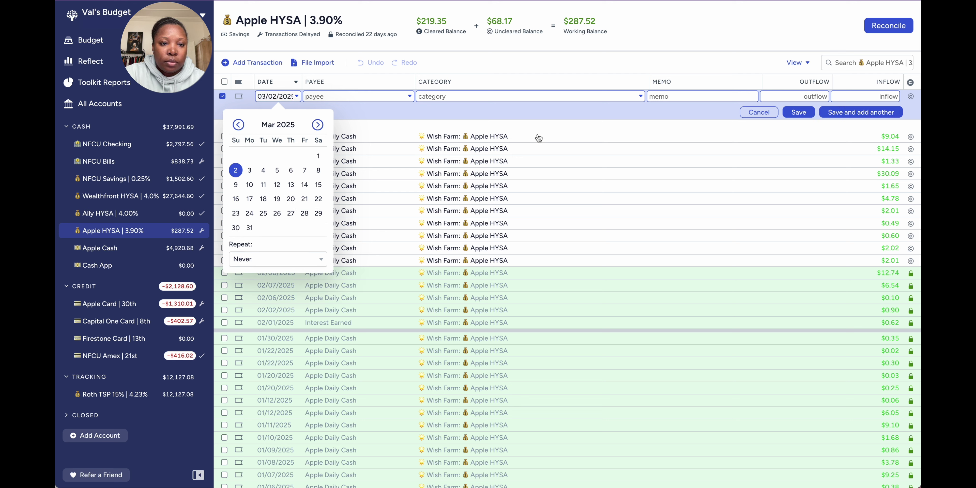
click(239, 126)
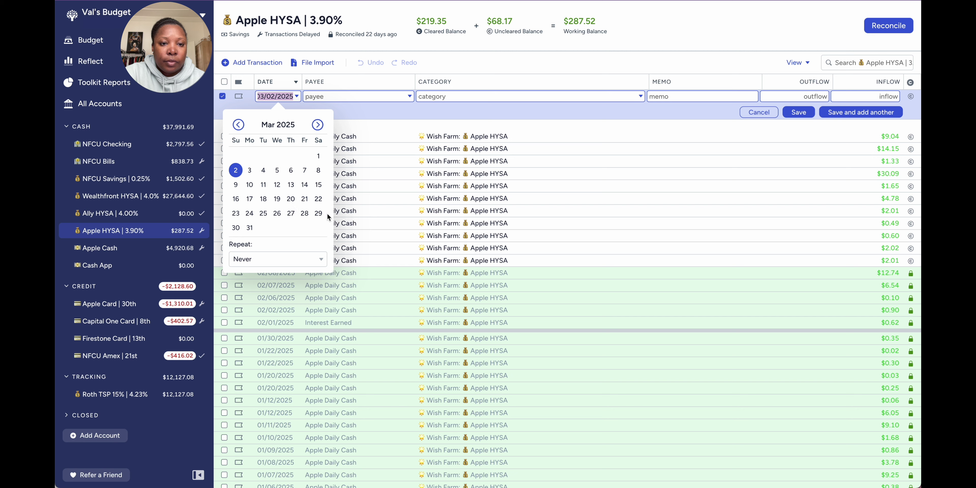
click(239, 124)
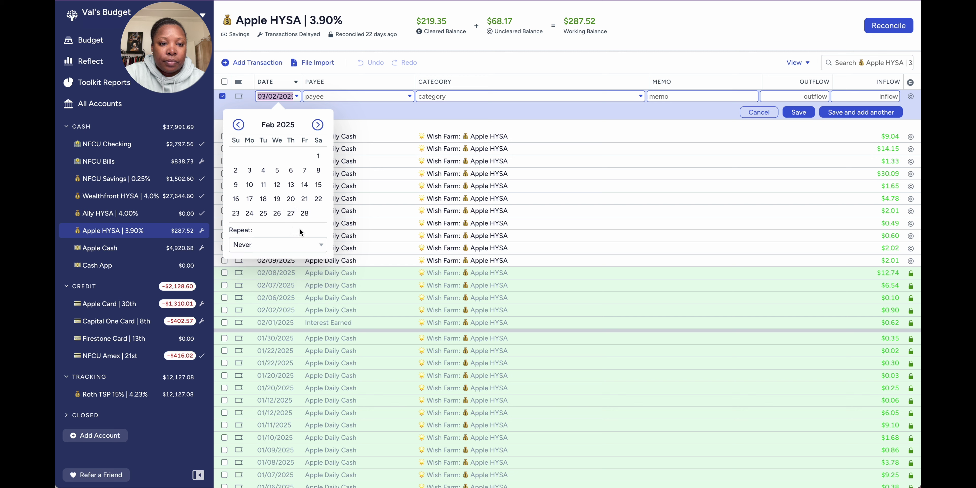
click(304, 213)
text(inte)
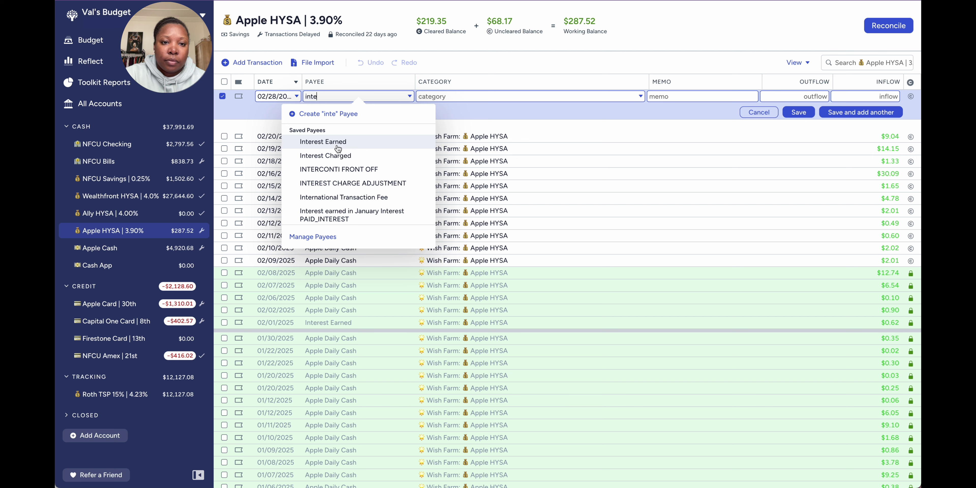
click(333, 142)
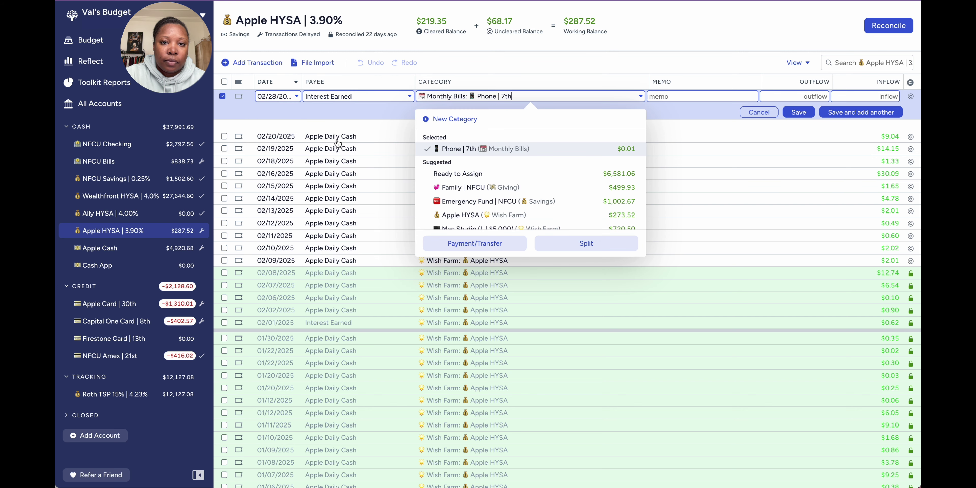
Categorize the Interest Earned transaction as Wish Farm: Apple HYSA and save it with an inflow of 0.73.
text(wi)
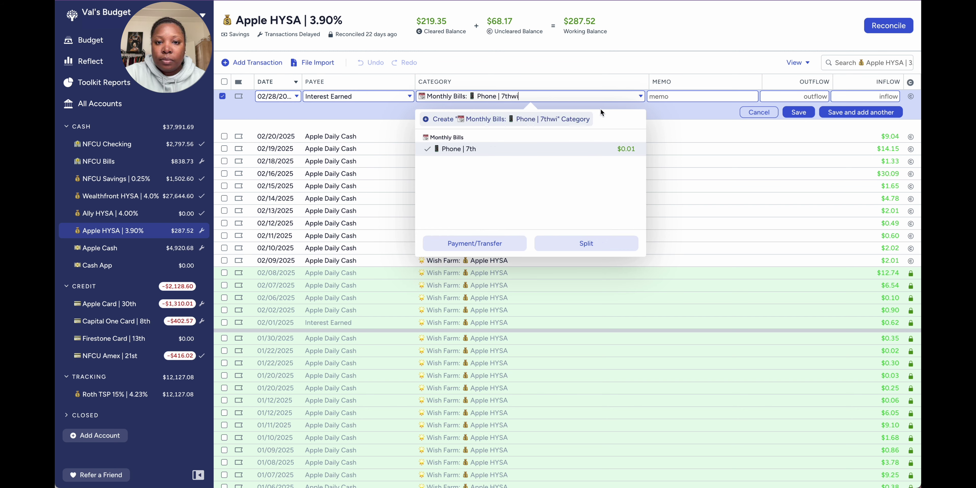
triple_click(524, 95)
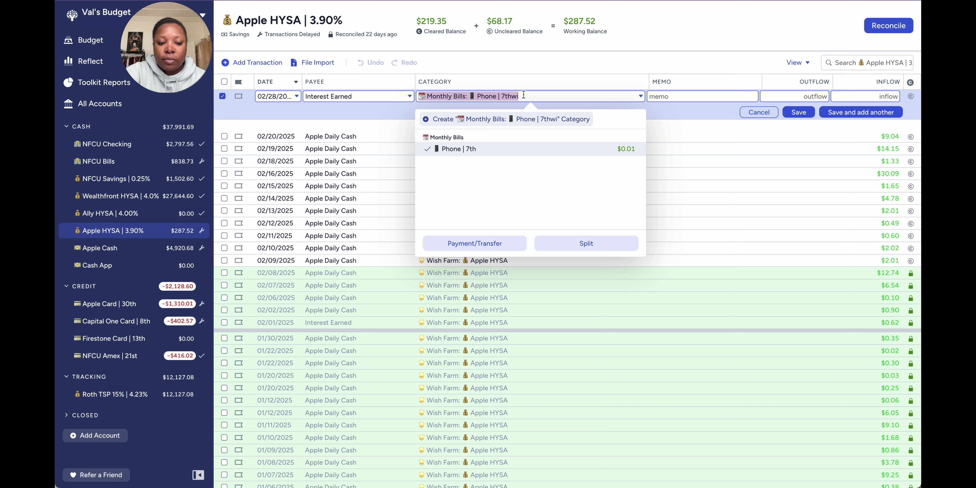
text(wis)
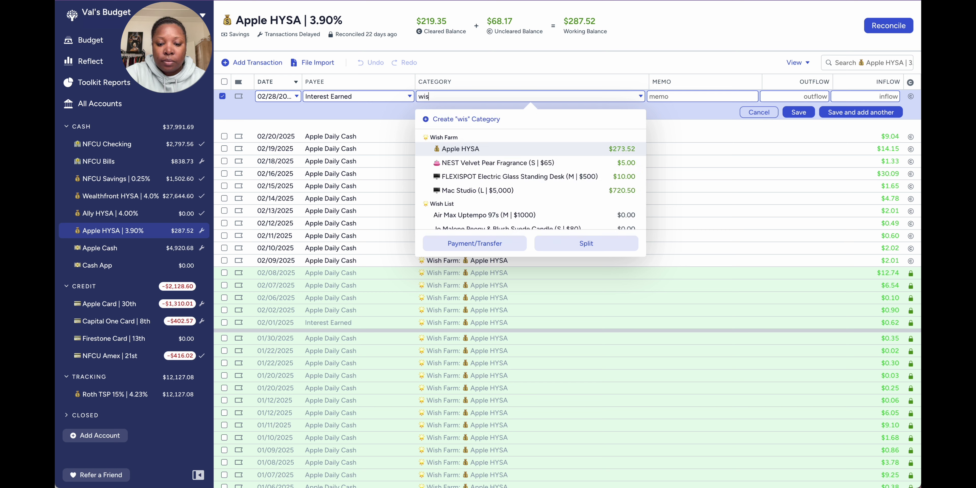
text(h)
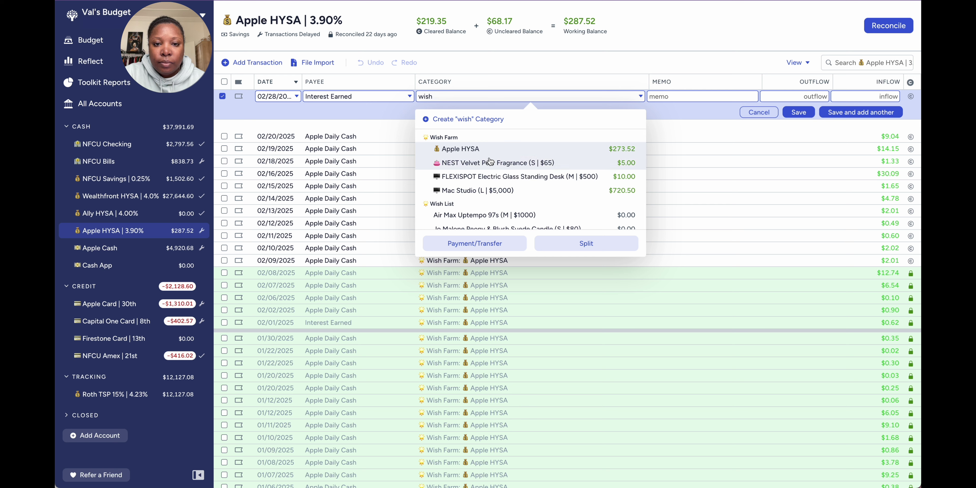
scroll(490, 161, down, 4)
scroll(490, 161, down, 5)
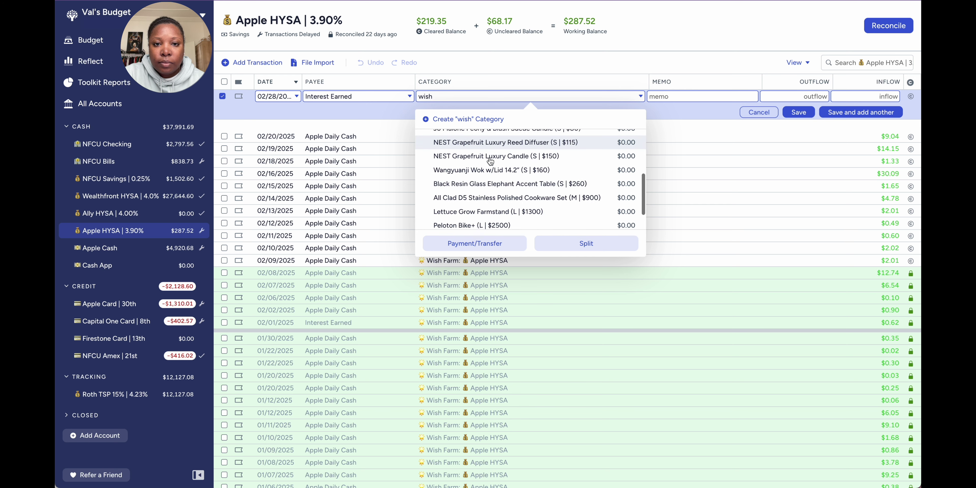
double_click(425, 97)
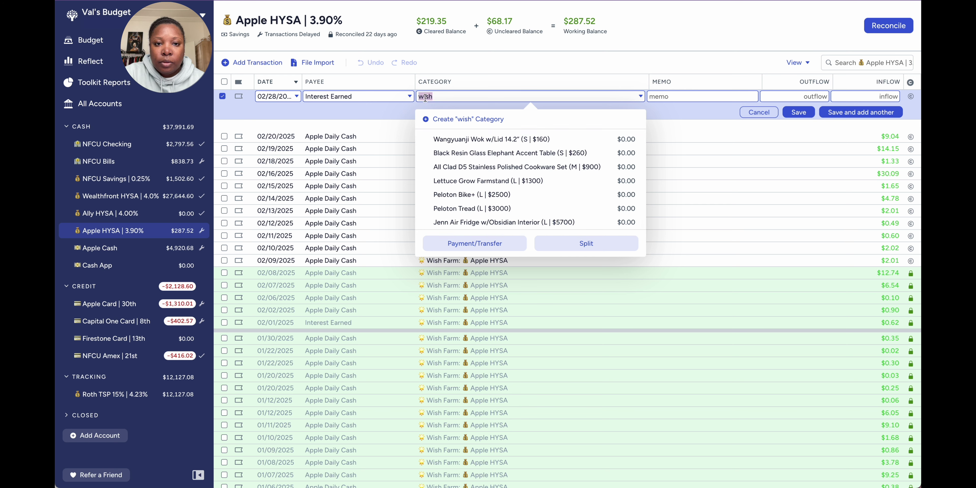
text(hys)
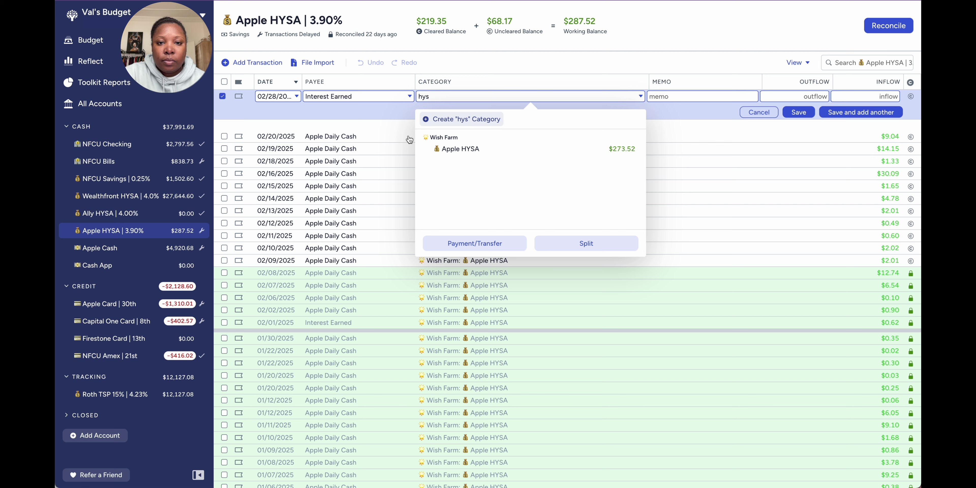
click(473, 150)
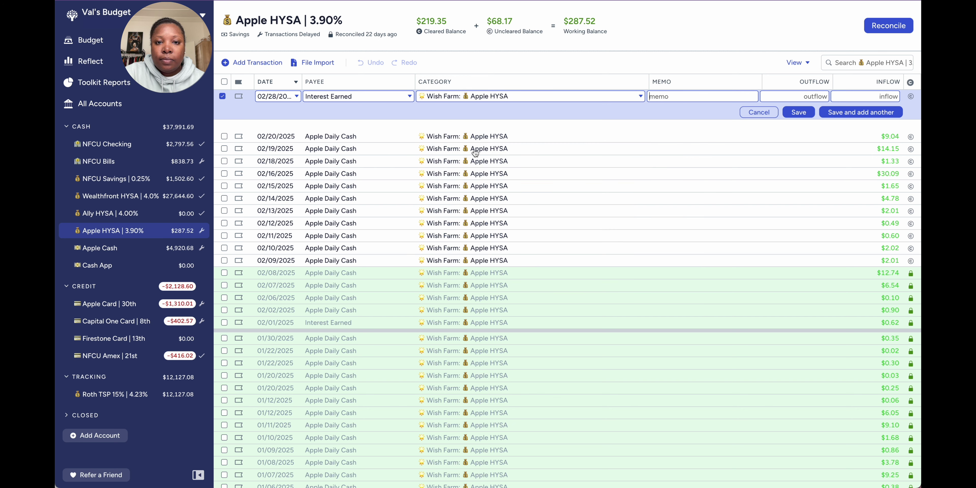
click(871, 96)
text(.73)
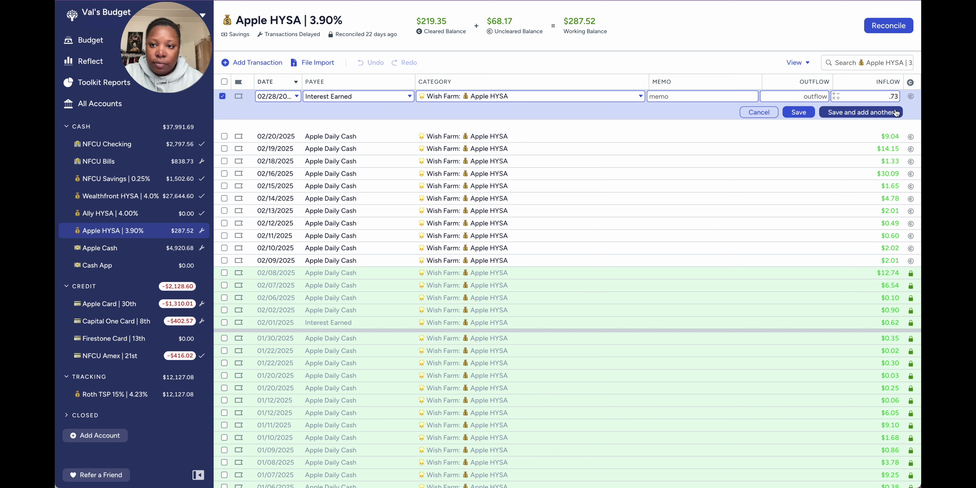
click(799, 113)
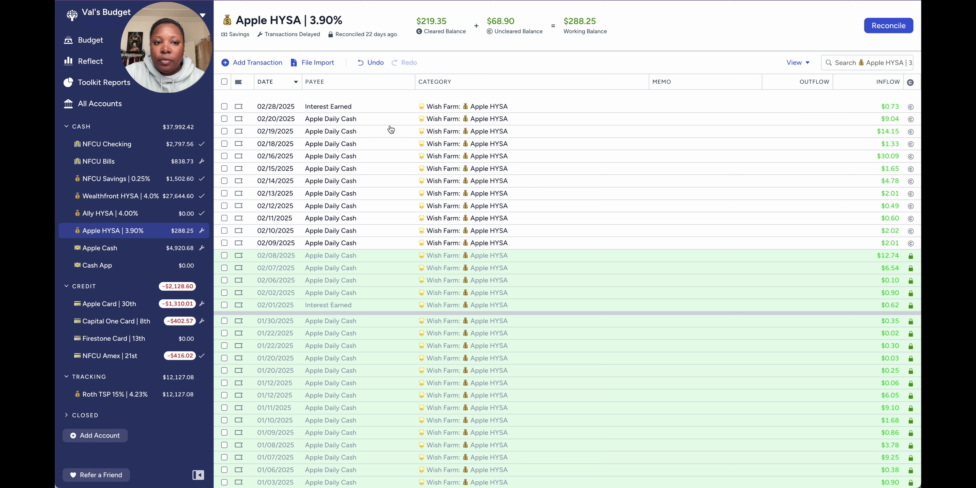
Mark all Apple HYSA transactions from 02/09/2025 through 02/28/2025 as cleared, and deselect them.
click(224, 106)
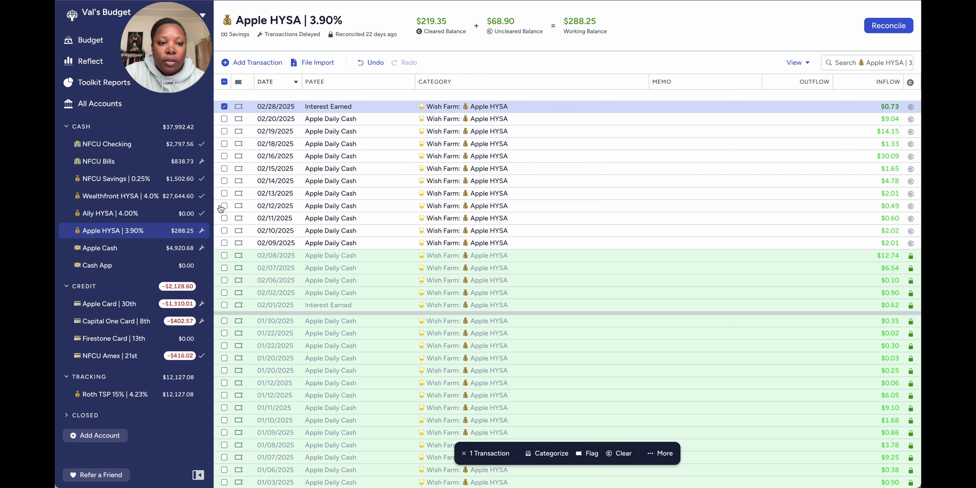
shift+click(224, 243)
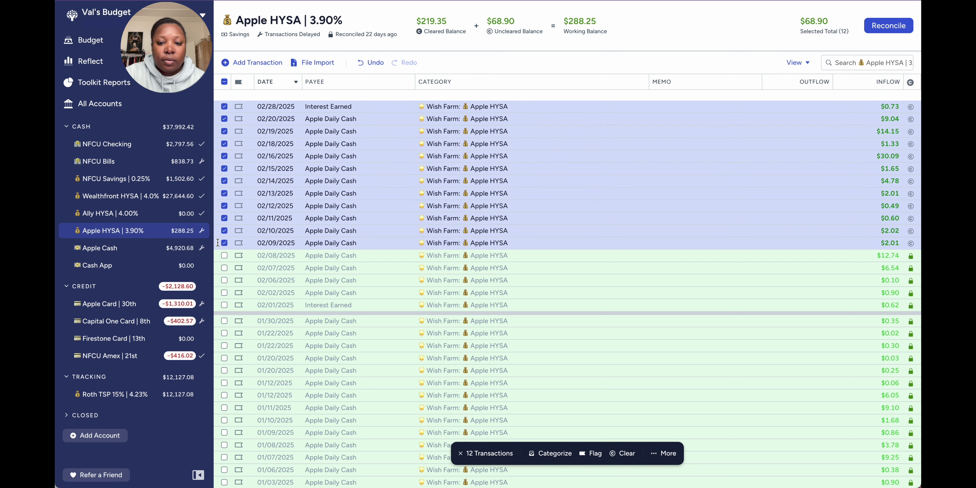
click(623, 453)
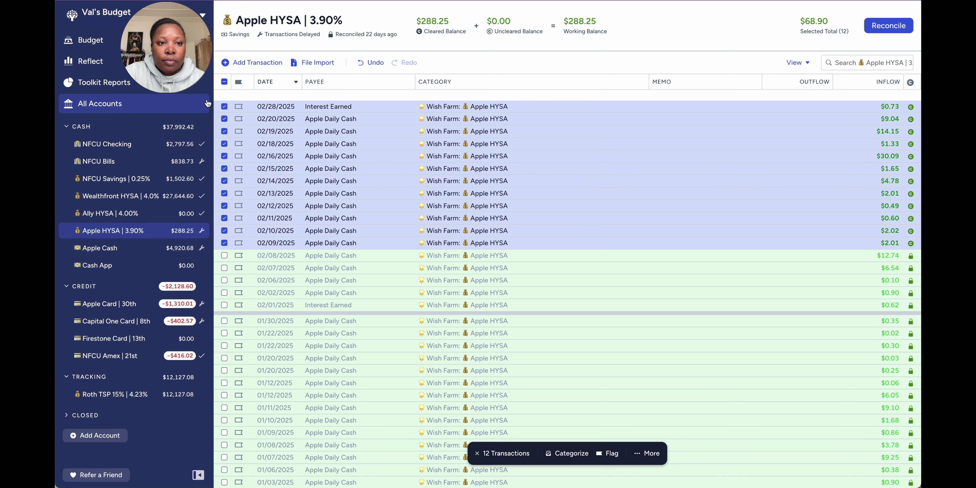
click(225, 81)
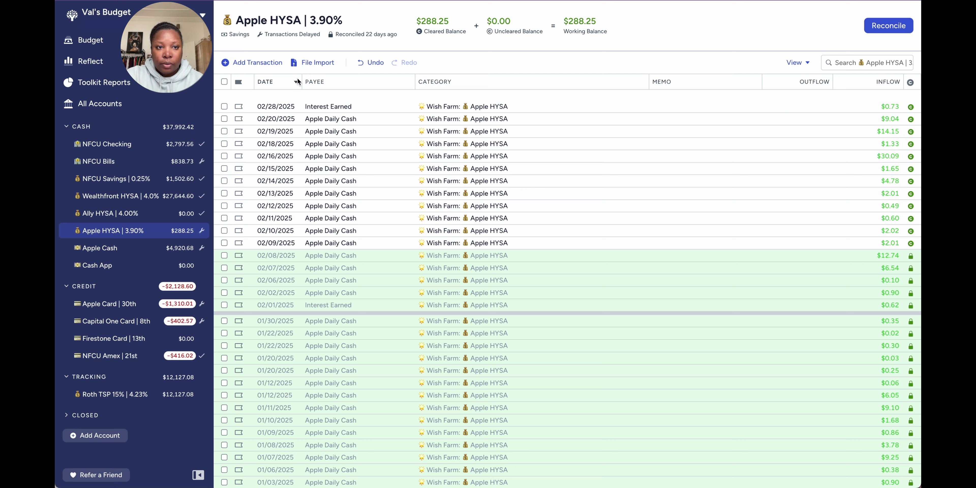
Add a cleared Apple Daily Cash transaction dated 02/07/2025 in Apple HYSA, category Wish Farm: Apple HYSA, with an inflow of 6.54.
click(255, 65)
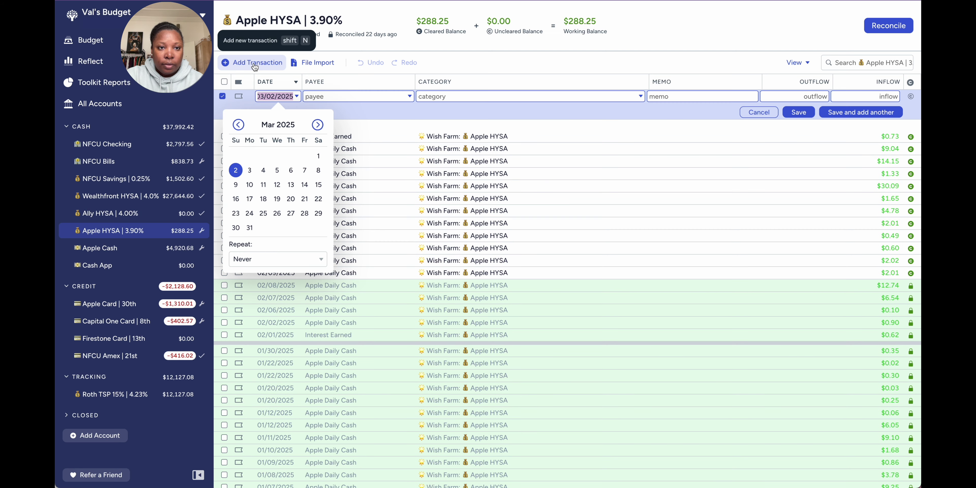
click(239, 126)
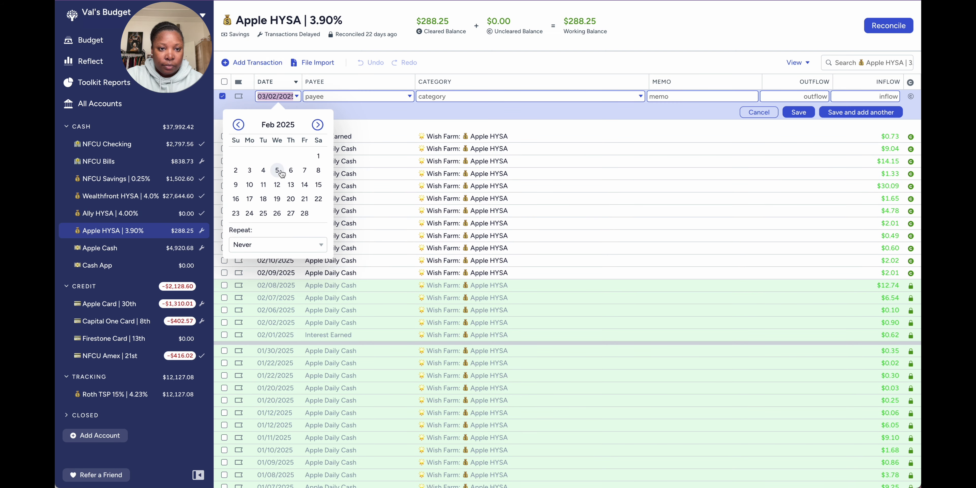
click(305, 170)
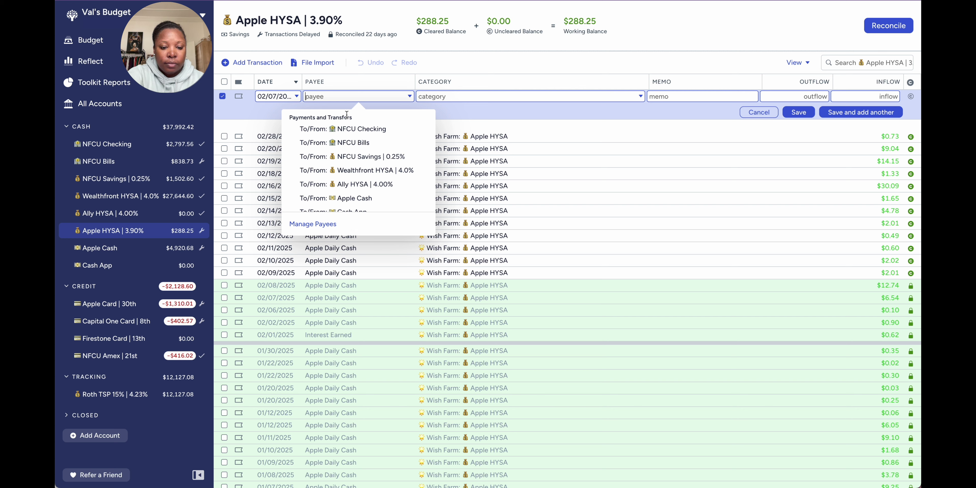
text(dail)
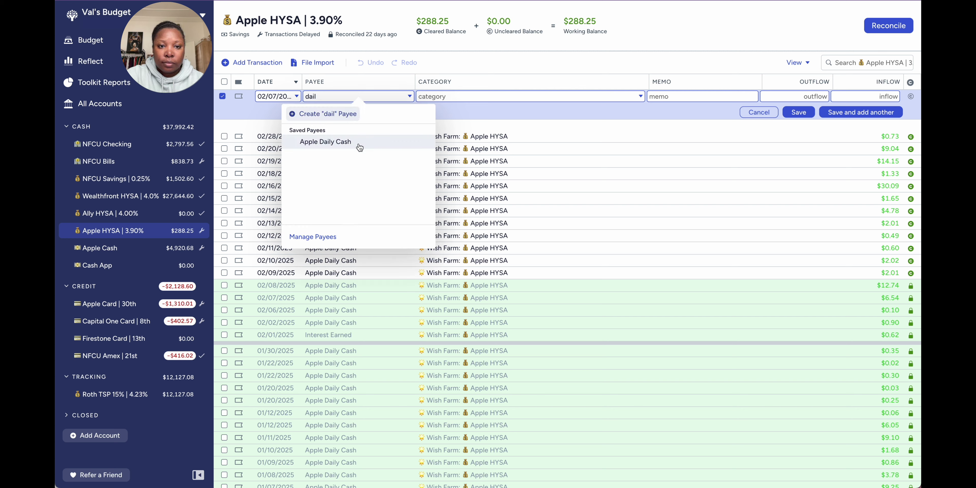
click(360, 147)
click(860, 95)
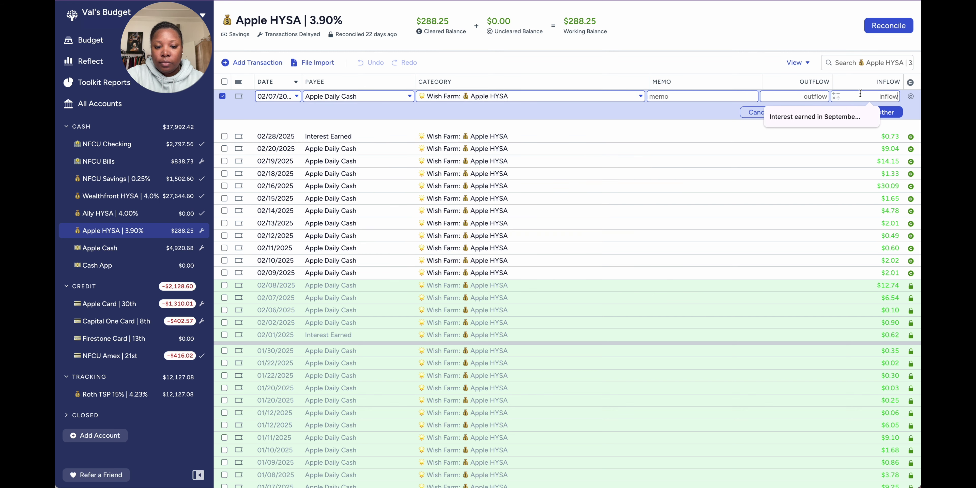
text(6.54)
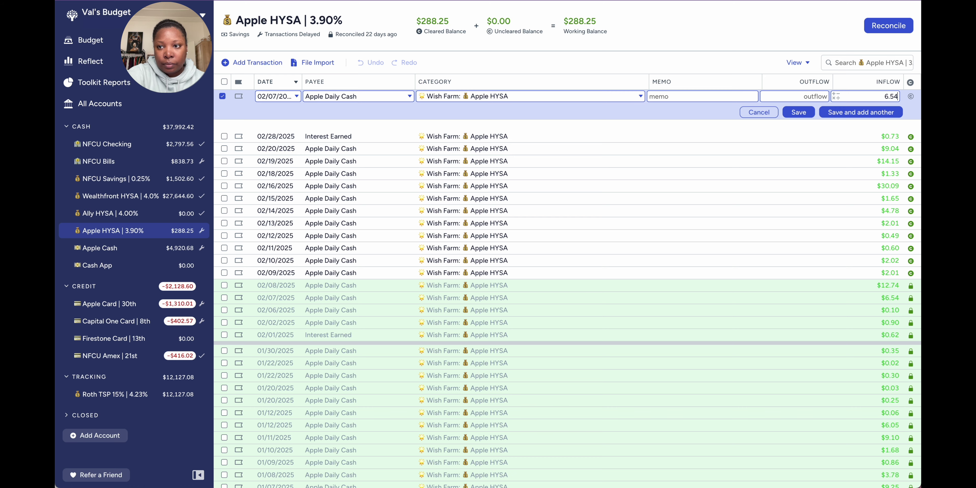
click(910, 97)
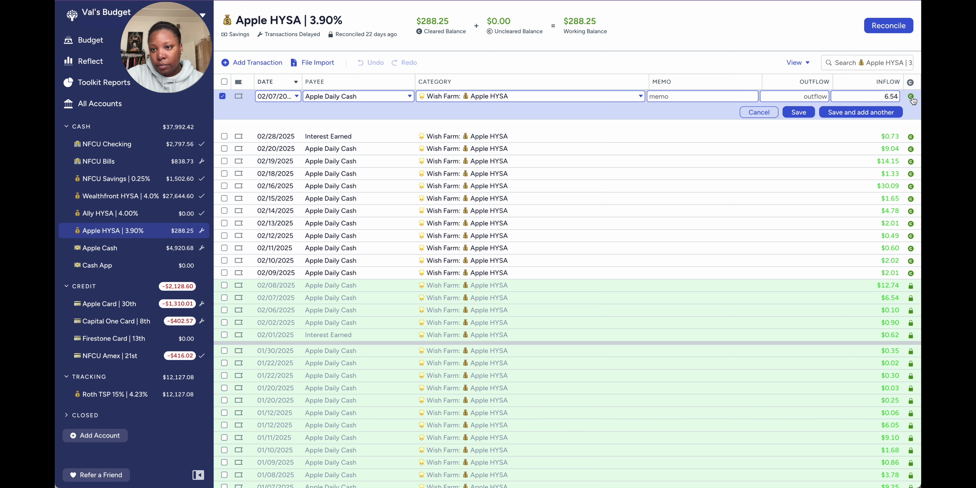
click(801, 112)
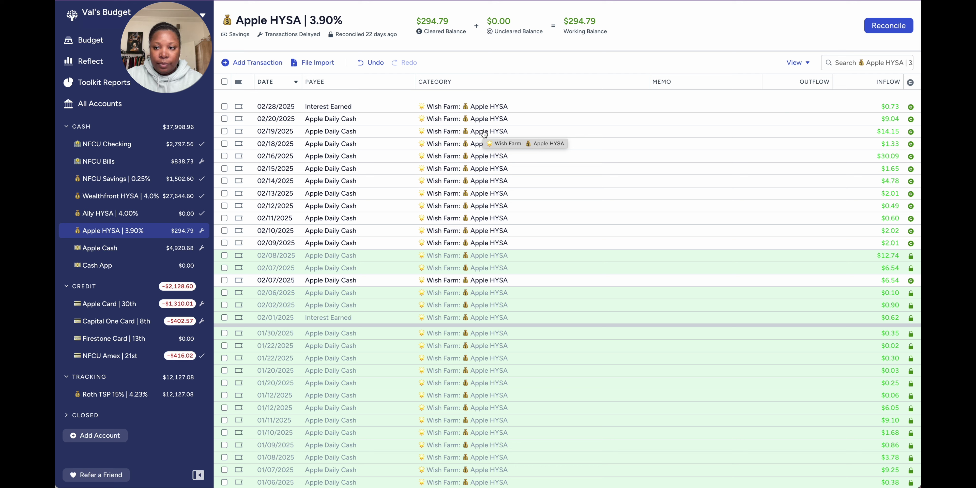
Select the two 02/07/2025 Apple Daily Cash transactions to compare them, and deselect both.
click(223, 281)
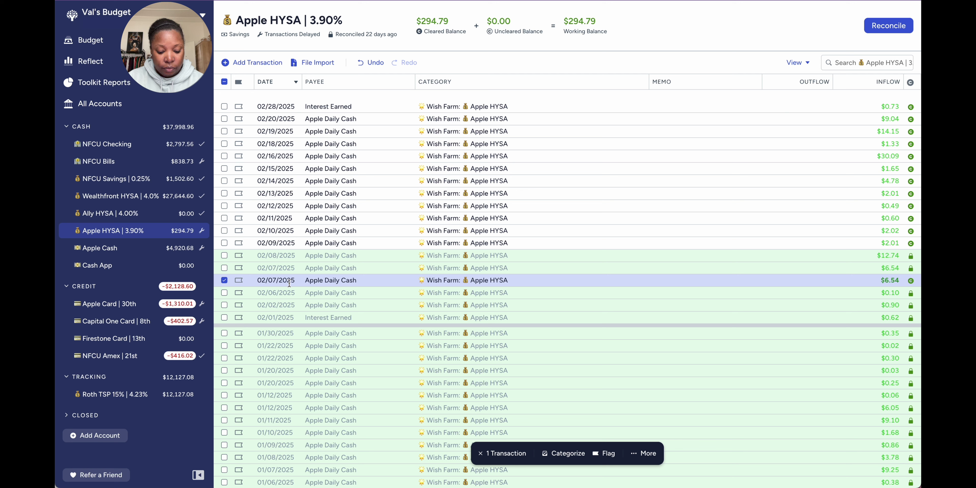
click(224, 268)
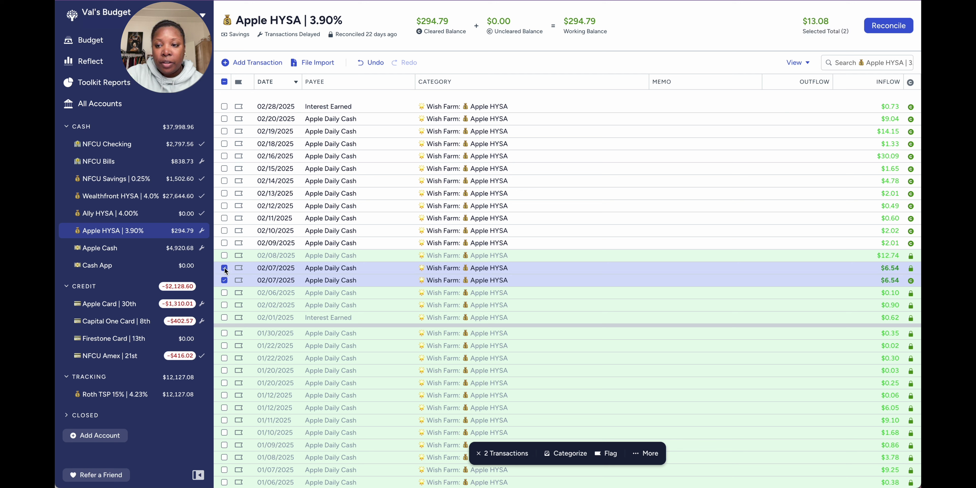
click(224, 283)
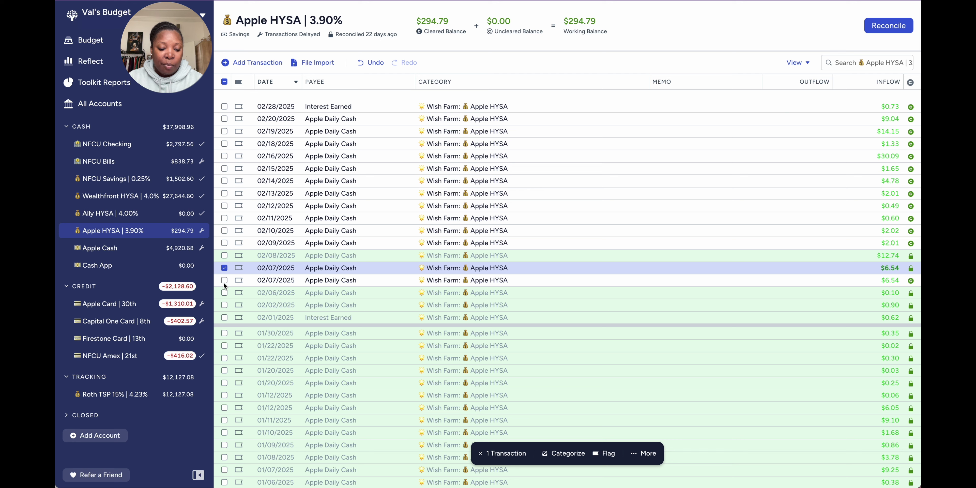
click(224, 268)
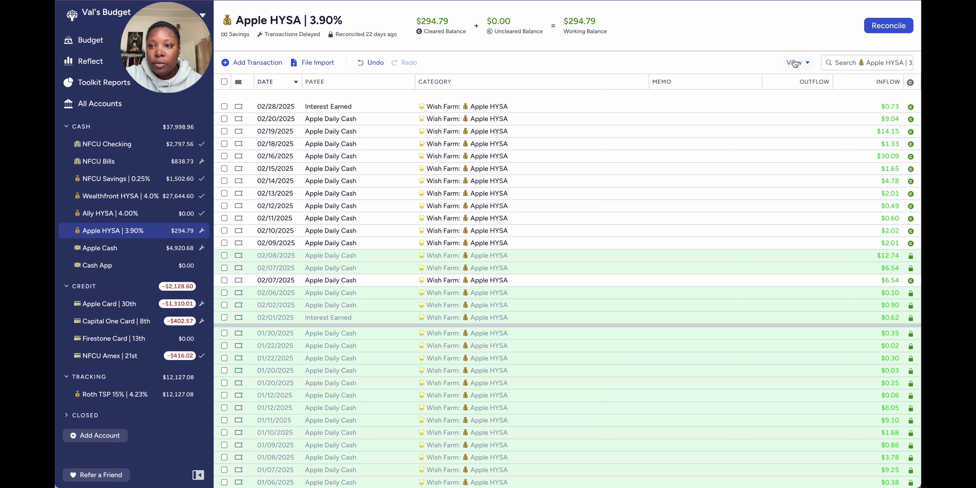
Reconcile the Apple HYSA account against its cleared balance and open the Apple Card account.
click(895, 26)
click(878, 116)
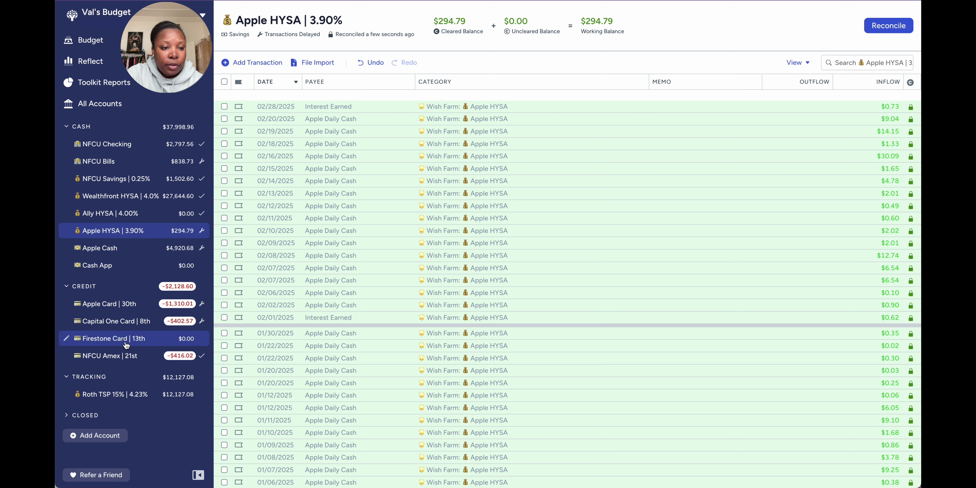
click(117, 311)
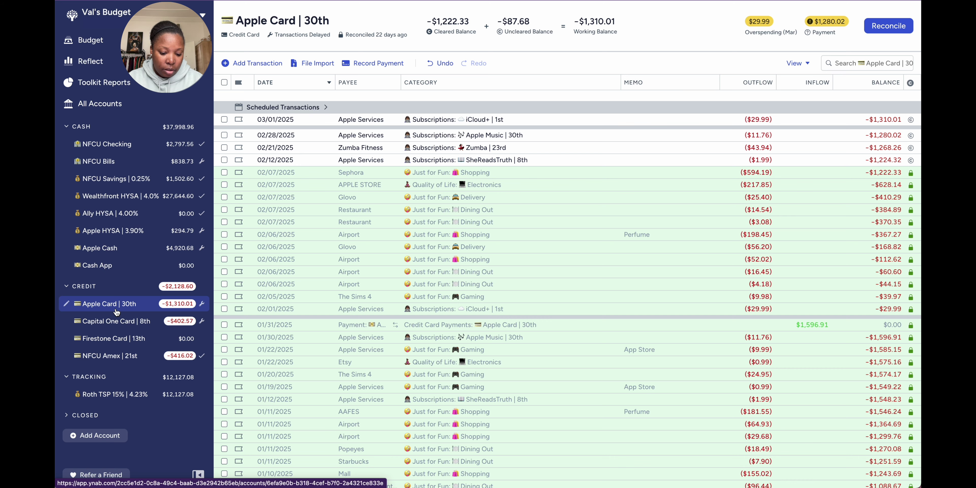
Start a new Apple Card transaction dated 02/07/2025 with the saved payee Restaurant.
click(271, 64)
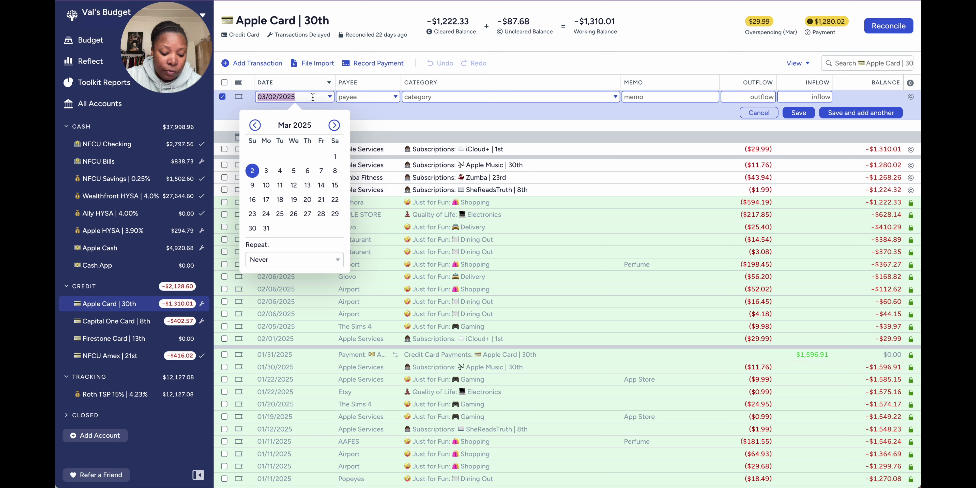
click(255, 125)
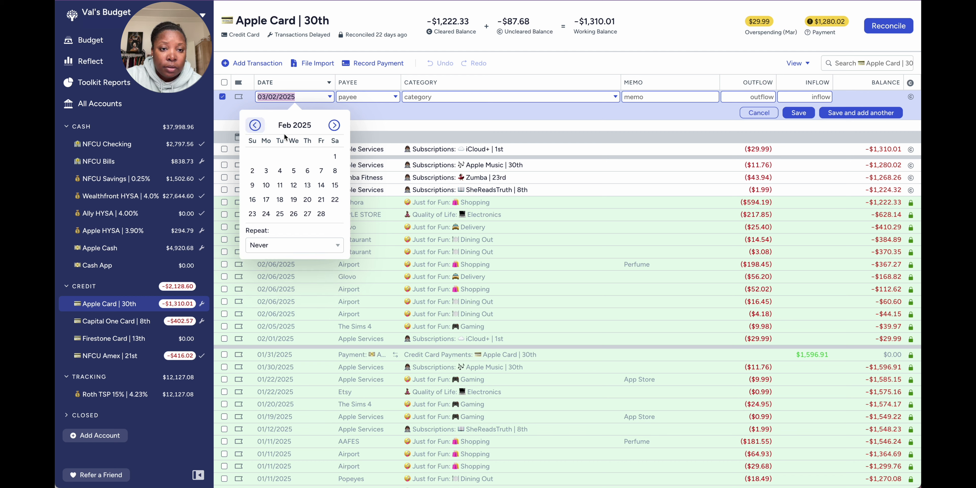
click(327, 177)
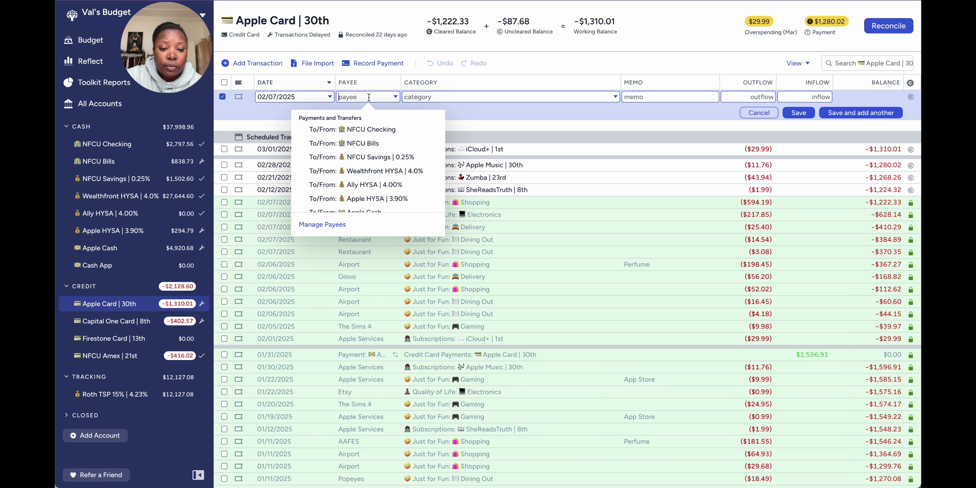
text(re)
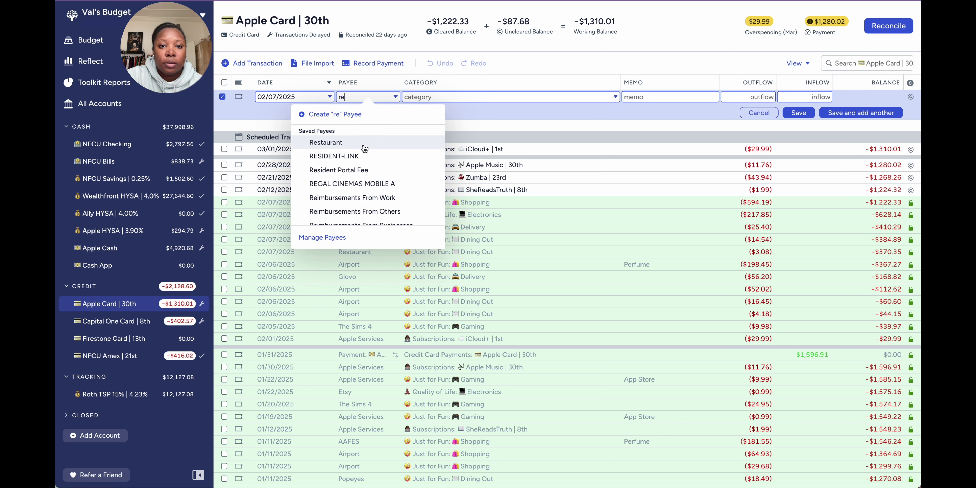
click(363, 146)
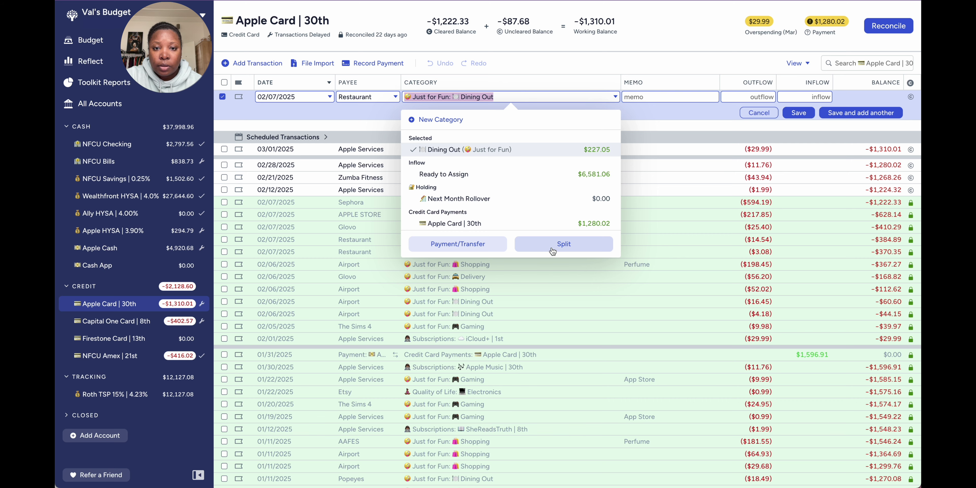
click(552, 247)
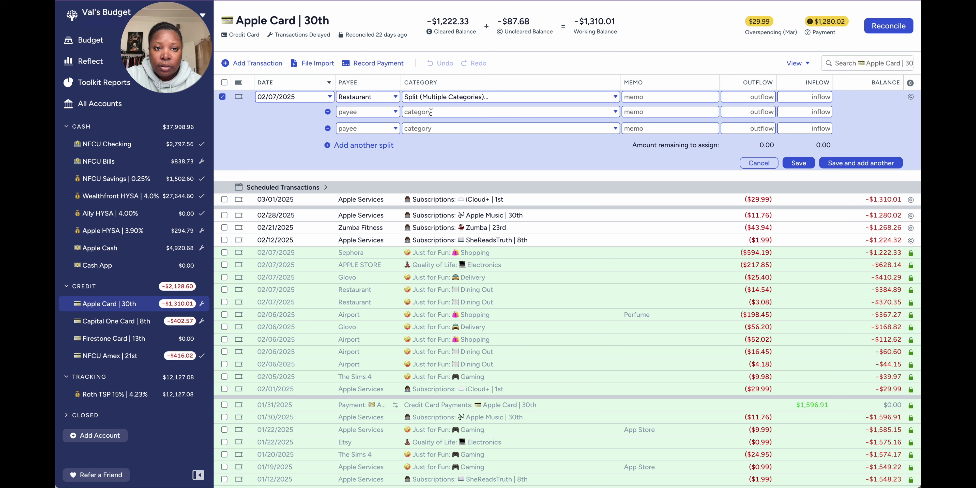
click(567, 110)
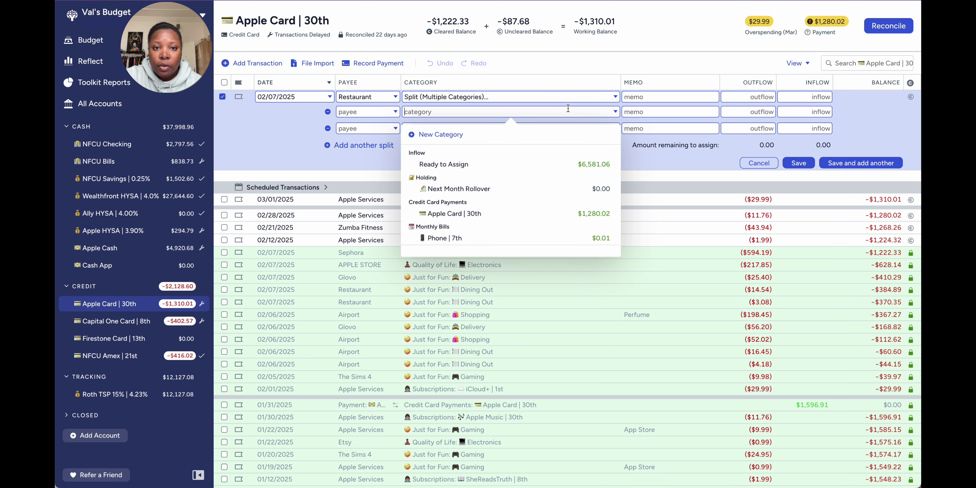
click(561, 97)
click(506, 150)
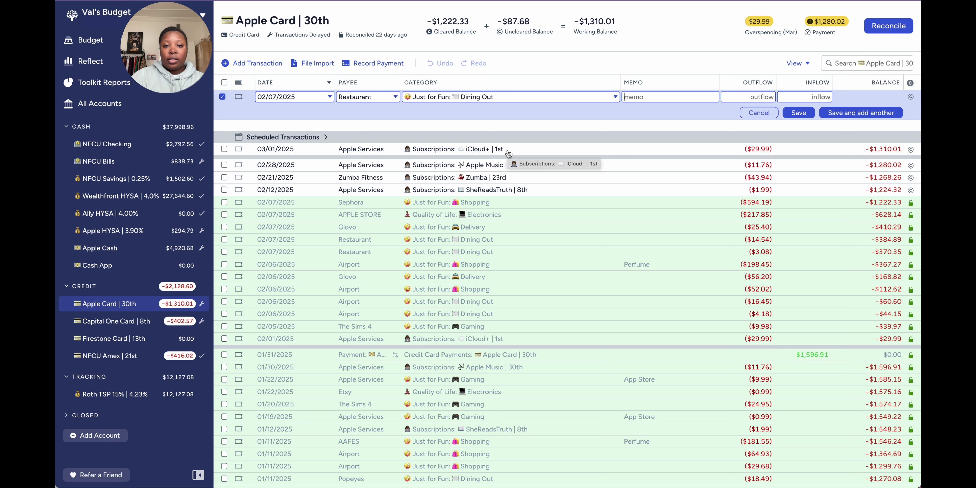
Enter an outflow of 14.54 for the Restaurant transaction, mark it cleared, and save it with another entry started.
click(765, 96)
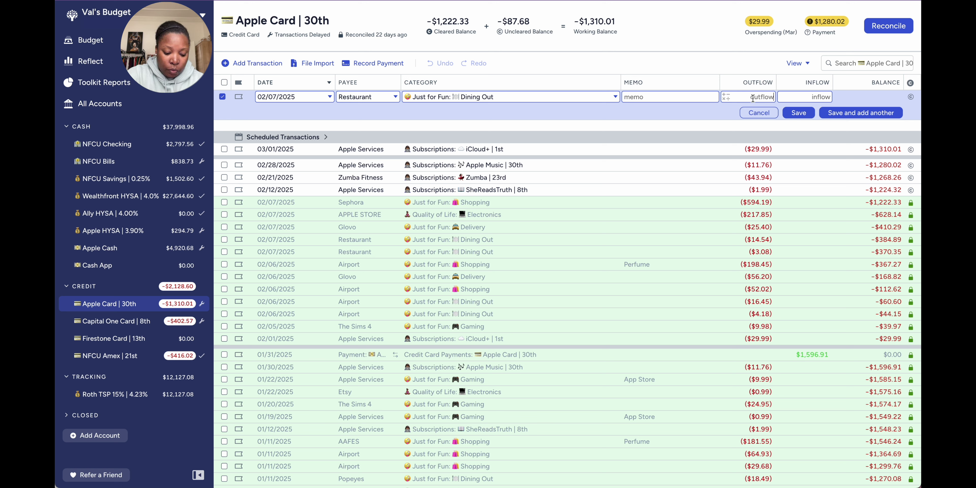
text(14)
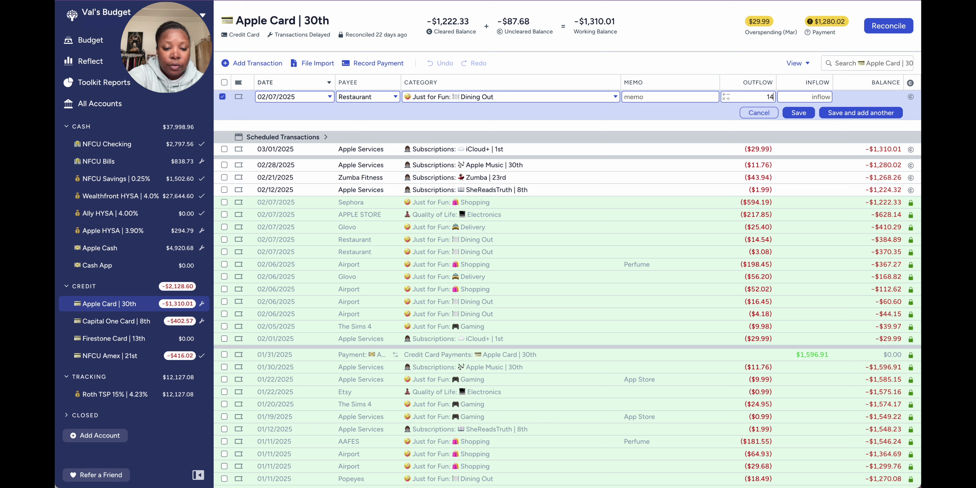
text(.54)
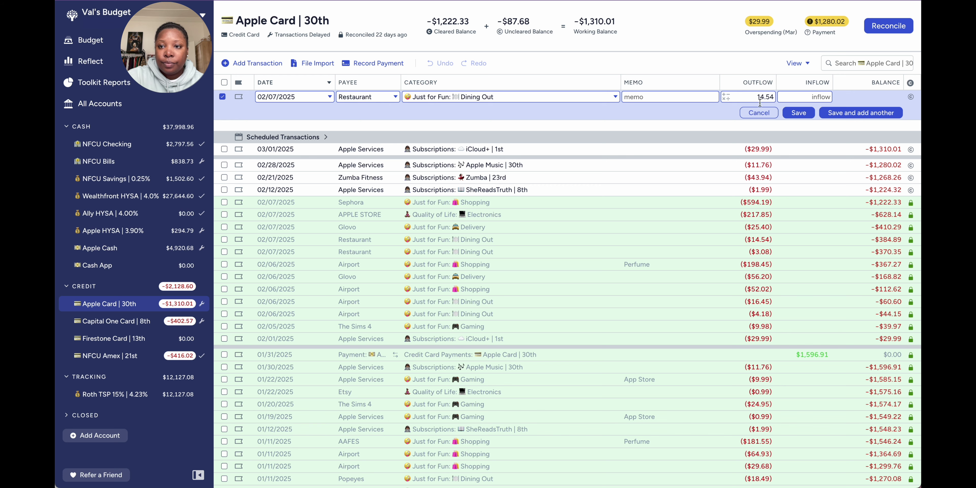
click(910, 96)
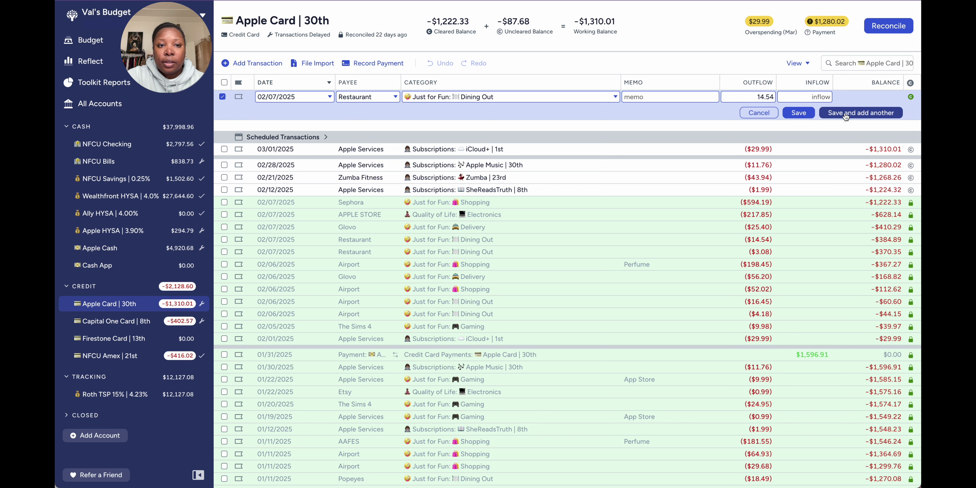
click(845, 113)
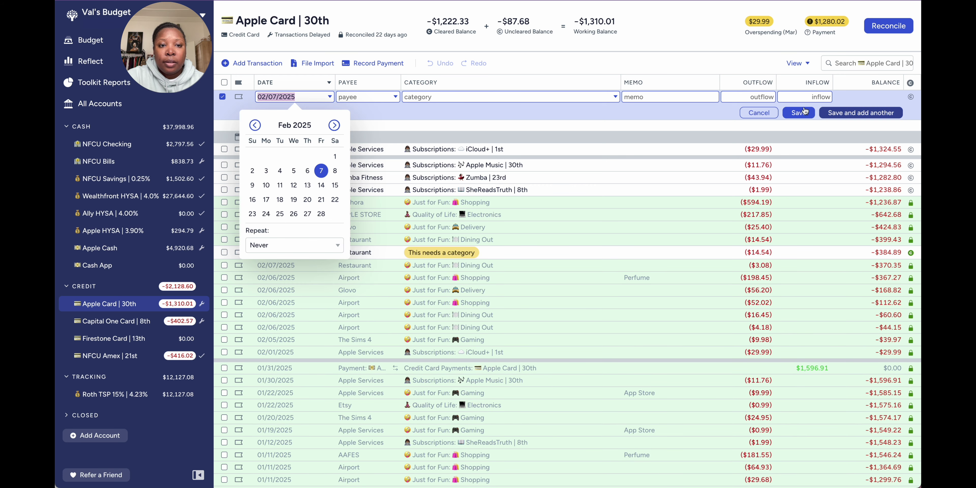
Add a cleared 02/07/2025 Restaurant transaction under Dining Out with an inflow of 3.08.
click(391, 98)
text(res)
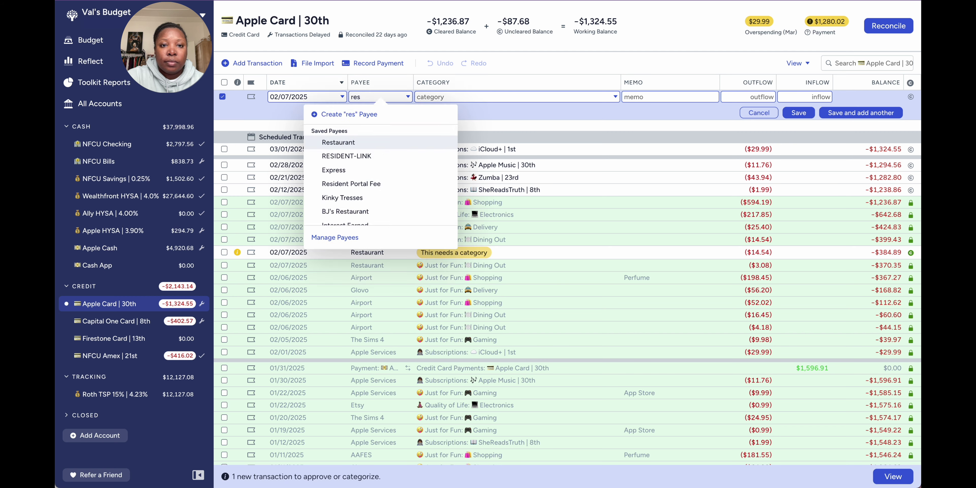
click(379, 143)
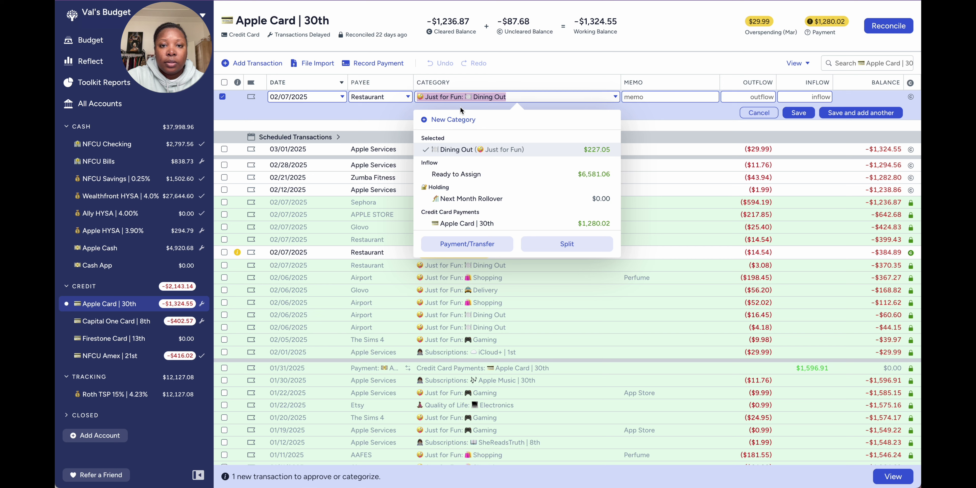
click(810, 97)
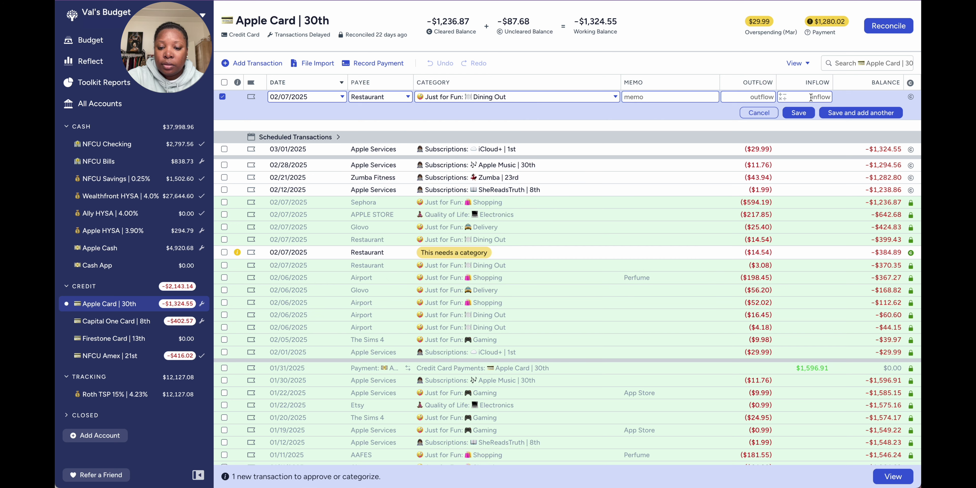
text(3.08)
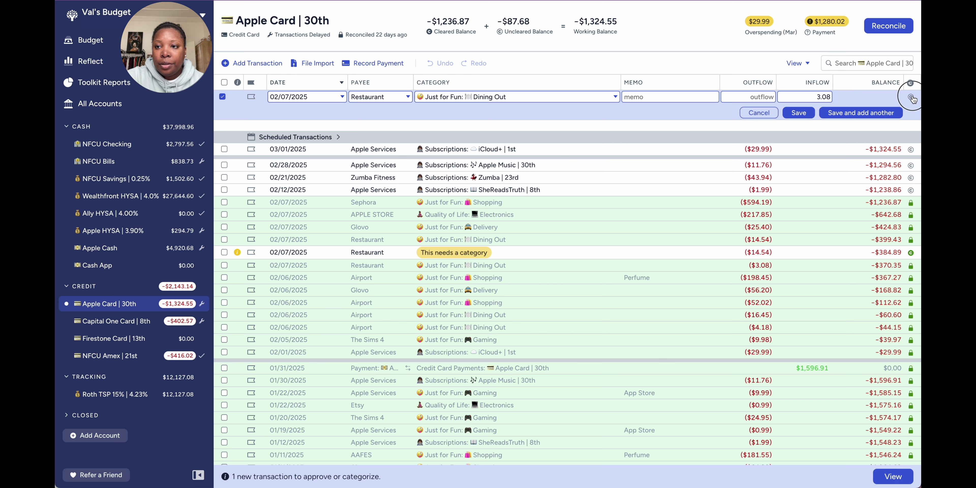
click(798, 112)
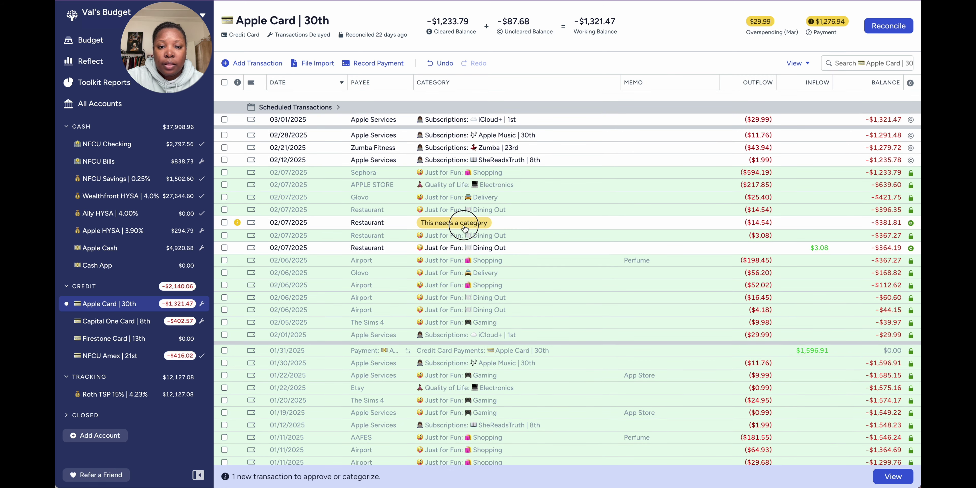
Assign the Dining Out category to the uncategorized 14.54 Restaurant transaction and save it.
click(457, 223)
click(463, 224)
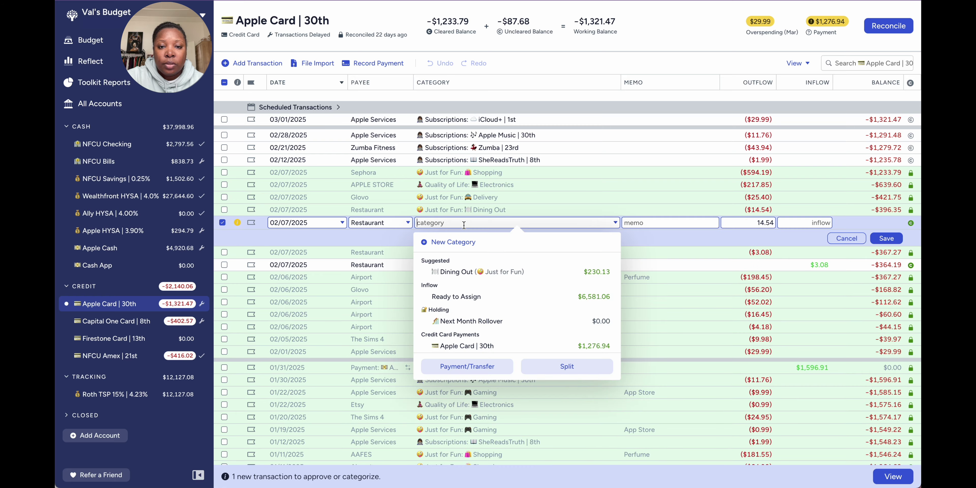
click(456, 271)
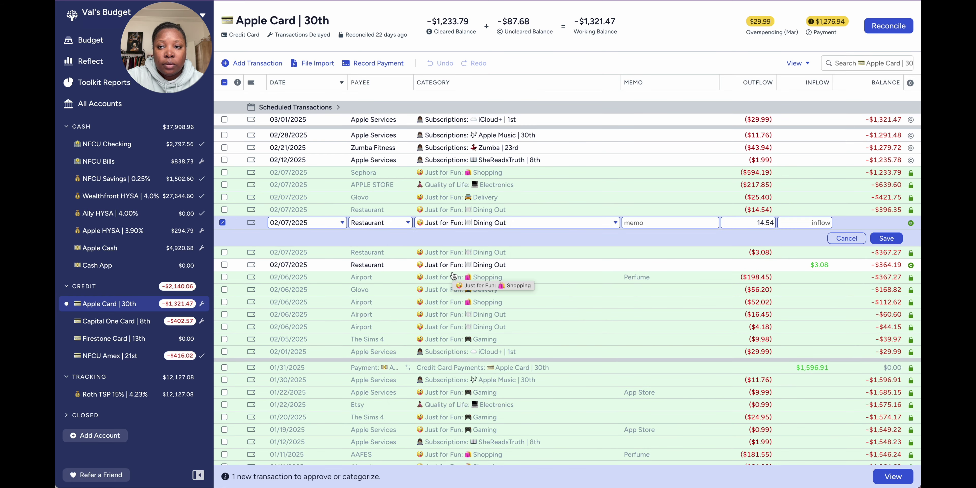
click(877, 239)
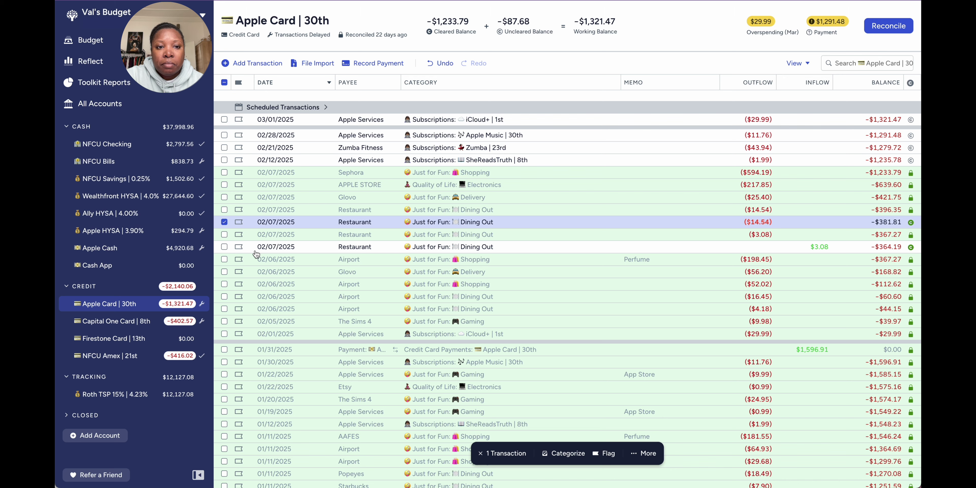
Undo the two newly added 02/07/2025 Restaurant transactions.
click(224, 247)
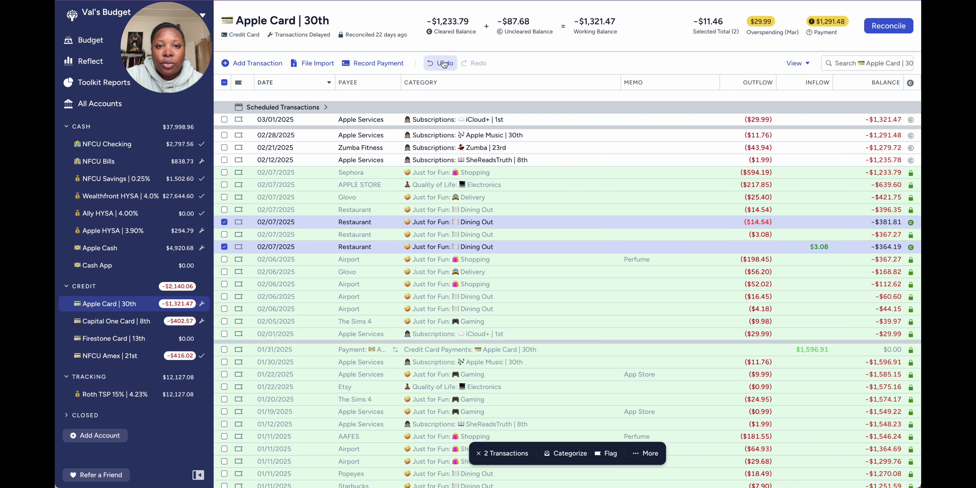
click(443, 63)
click(443, 63)
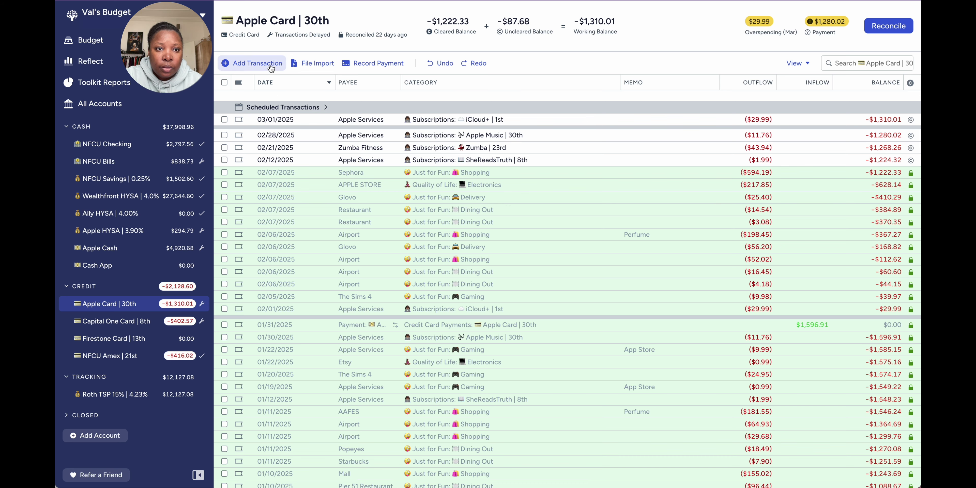
Add a cleared Glovo transaction dated 02/08/2025 under Delivery with an outflow of 30.34, and save it with another entry started.
click(257, 63)
click(256, 129)
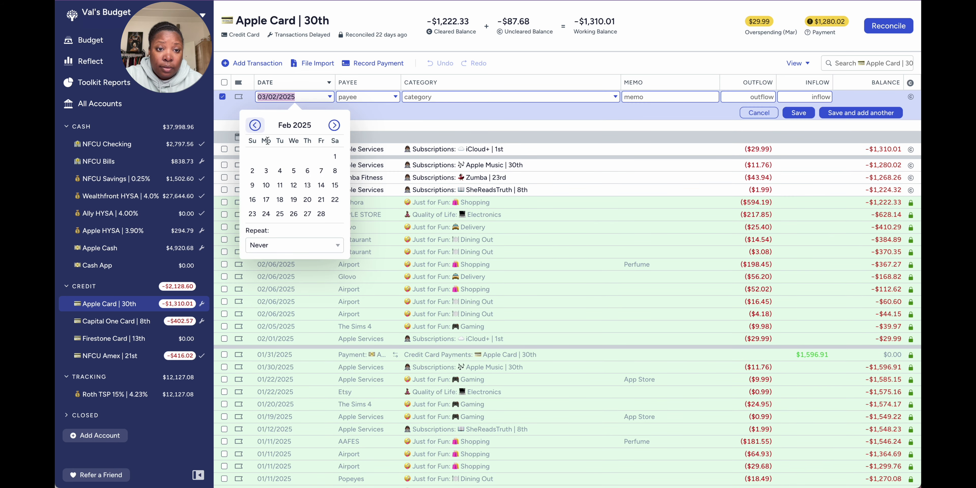
click(336, 172)
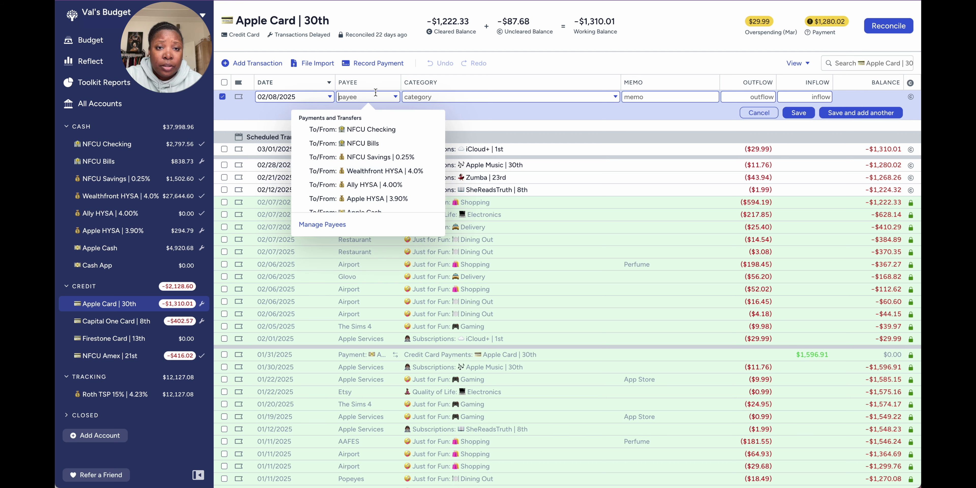
text(glo)
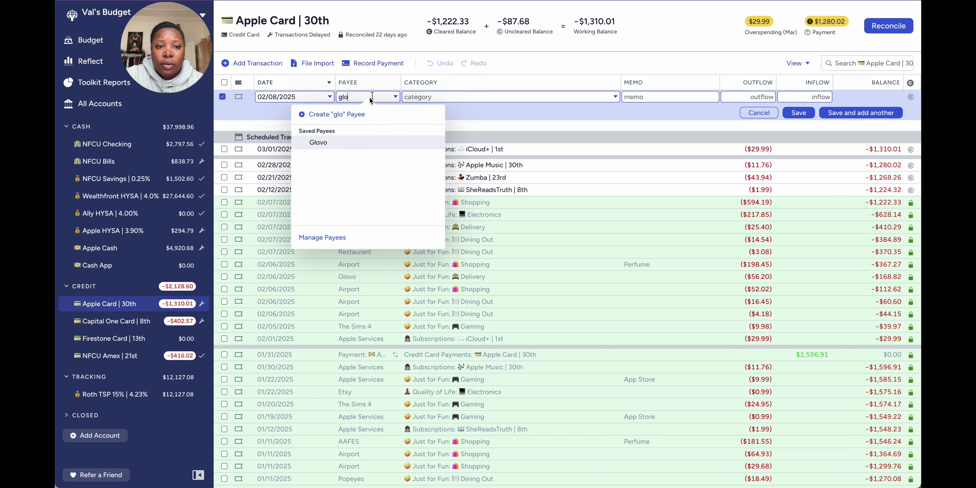
click(322, 142)
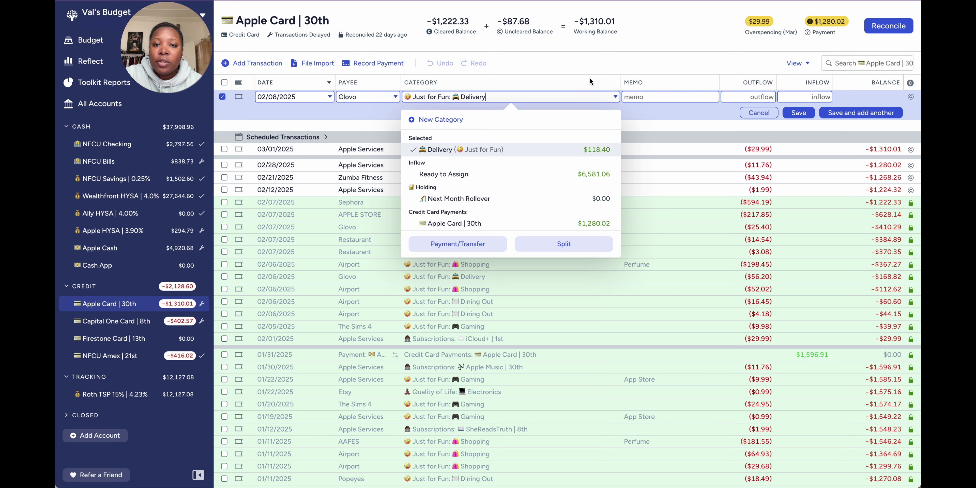
click(759, 97)
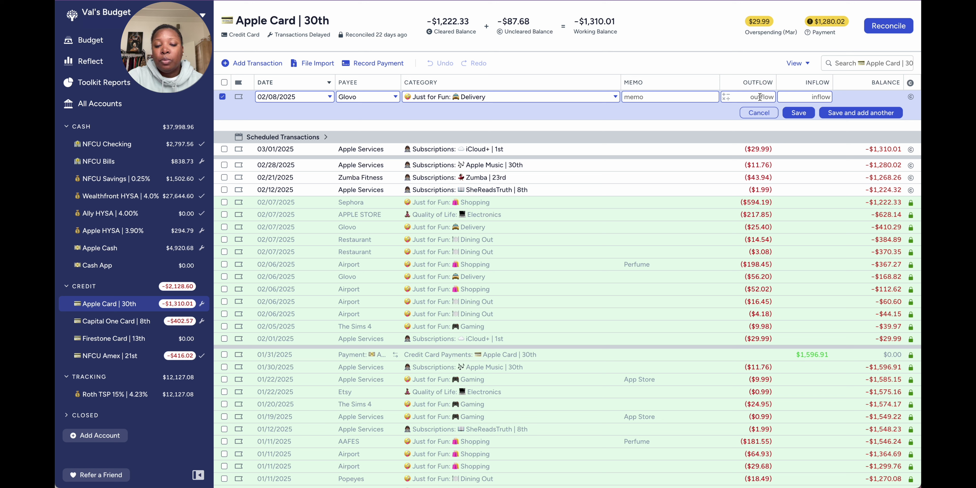
text(30.34)
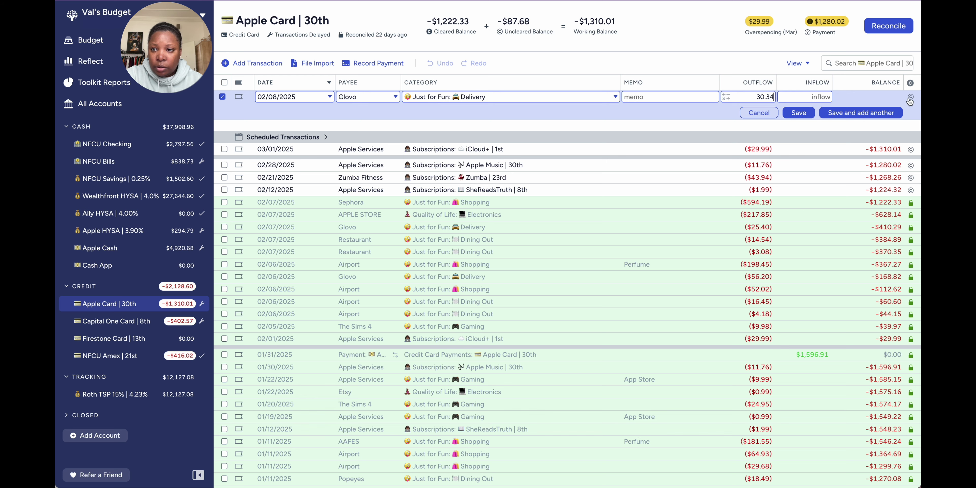
click(911, 97)
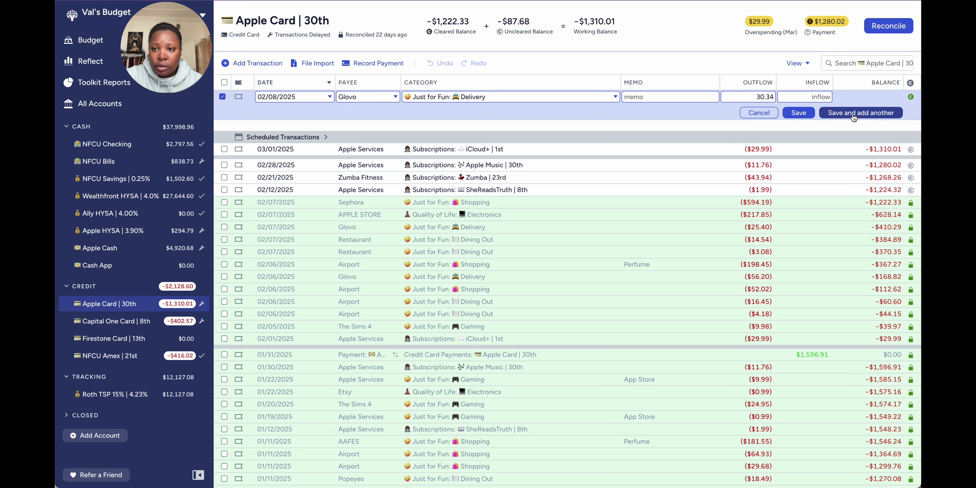
click(853, 114)
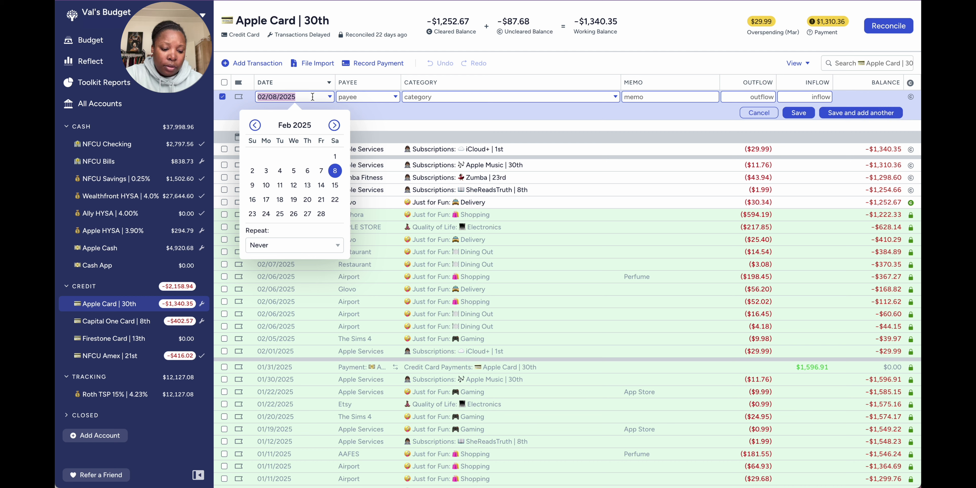
Fill in the 02/08/2025 entry with payee Restaurant, category Dining Out and memo "La Casa del Abuelo".
click(352, 98)
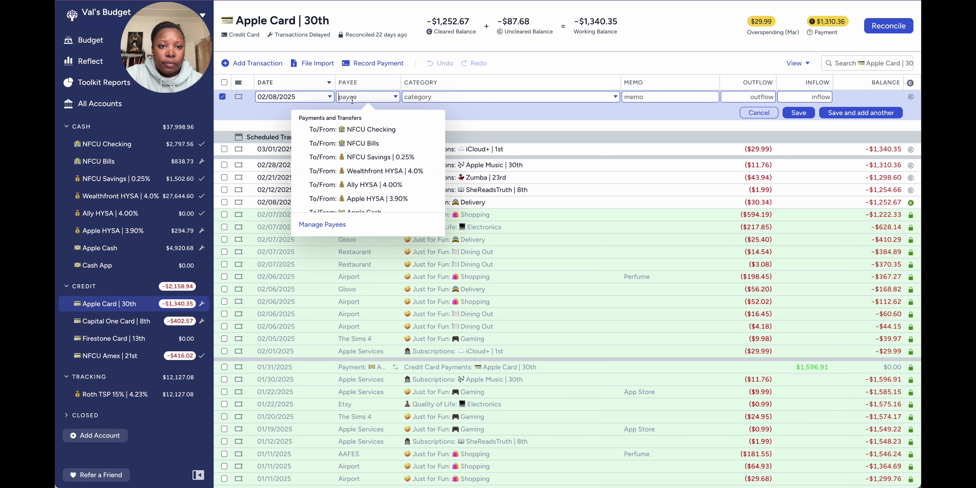
text(Restaurant)
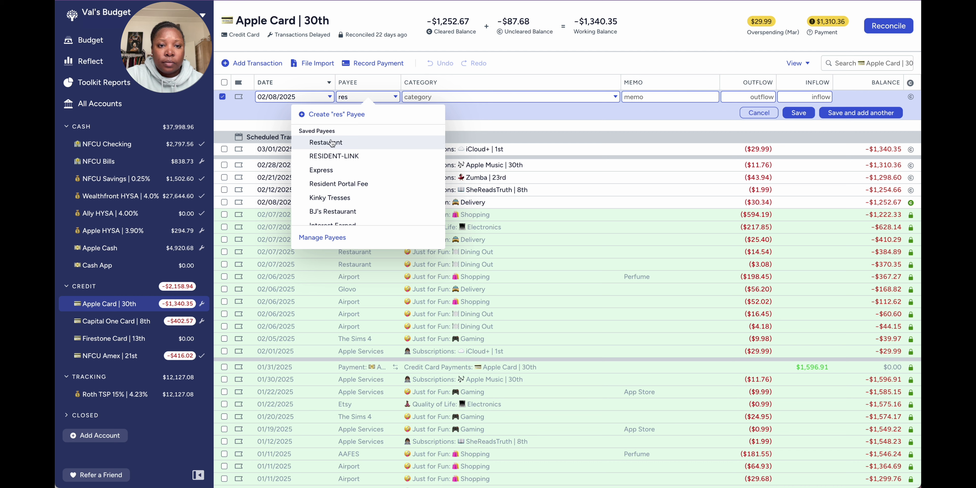
click(330, 143)
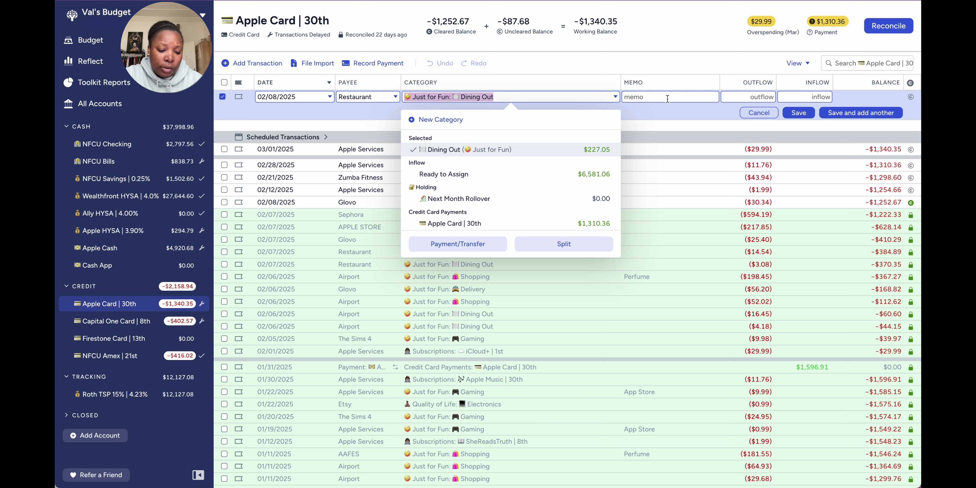
click(668, 97)
text(La)
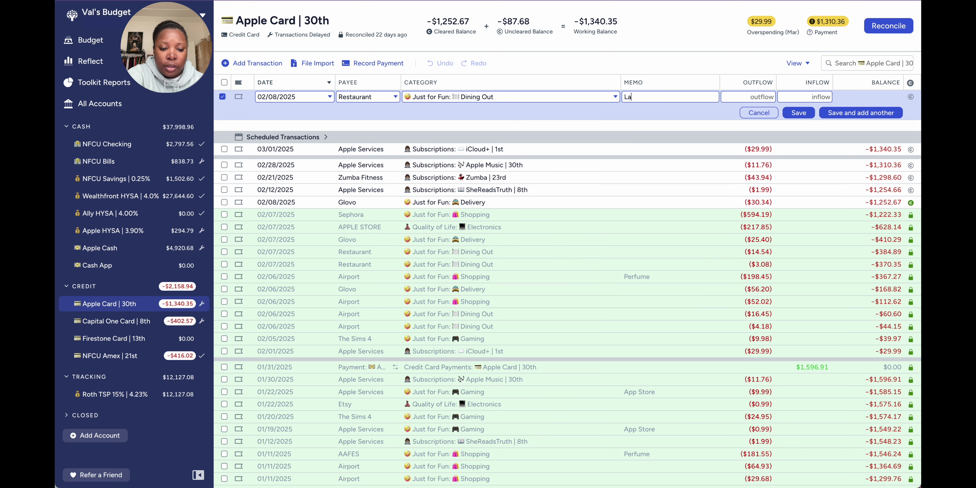
text( Casa)
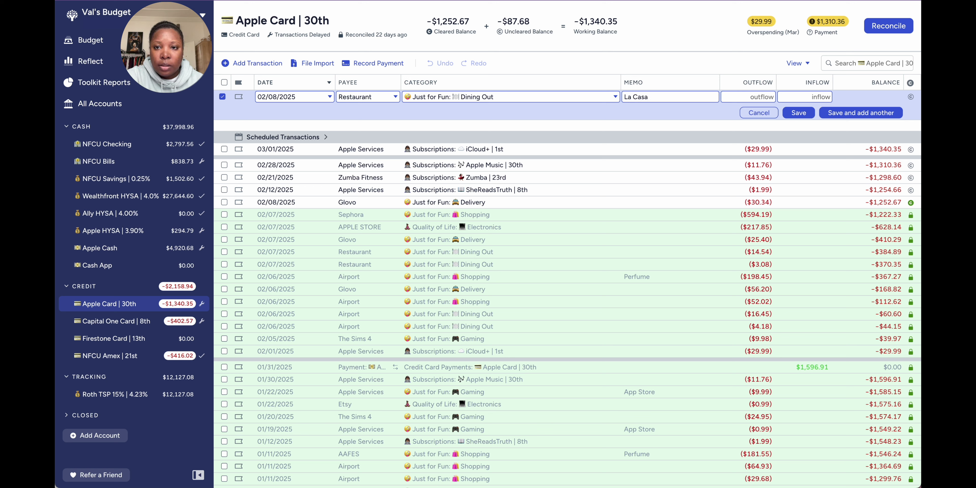
text( del)
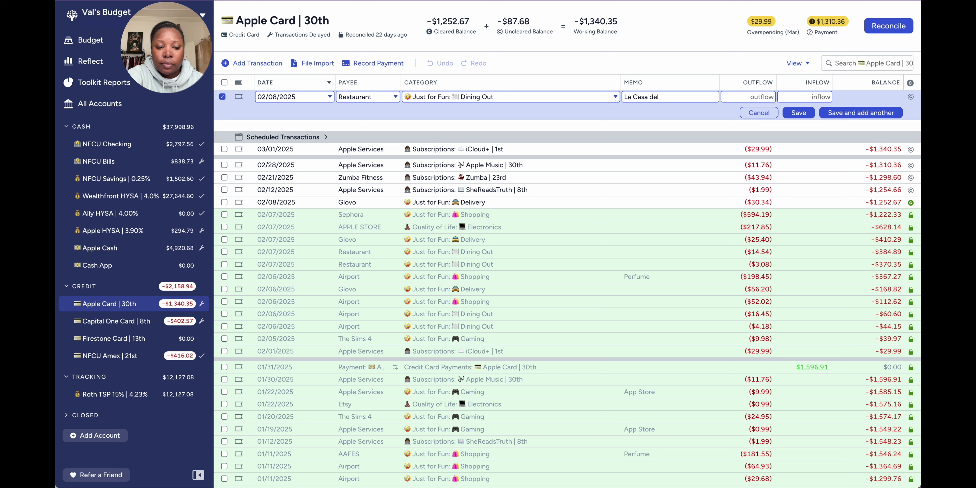
text( Abu)
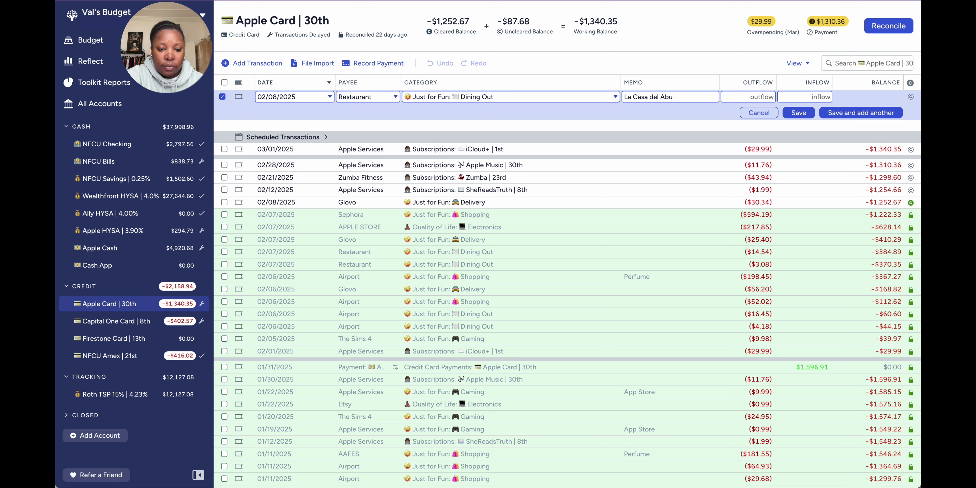
text(elo)
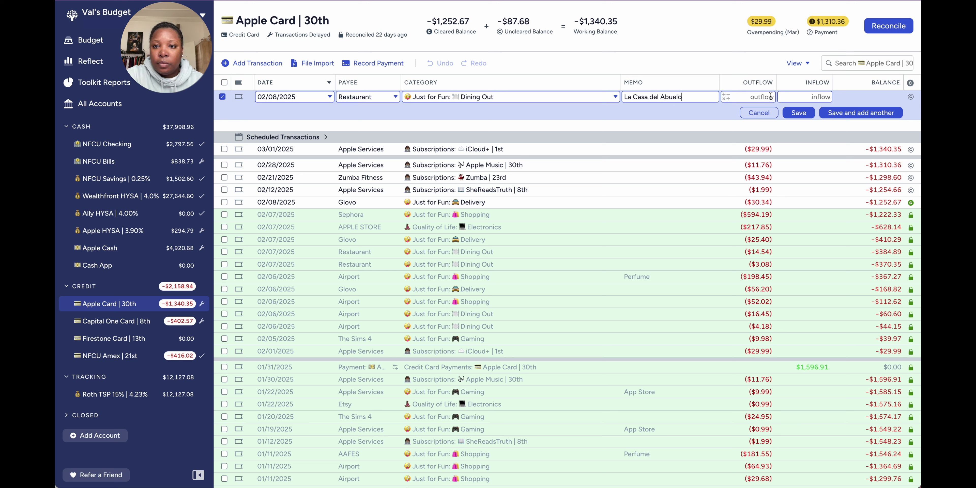
Give the Restaurant entry an outflow of 42.80, mark it cleared, and save it with another entry started.
click(755, 98)
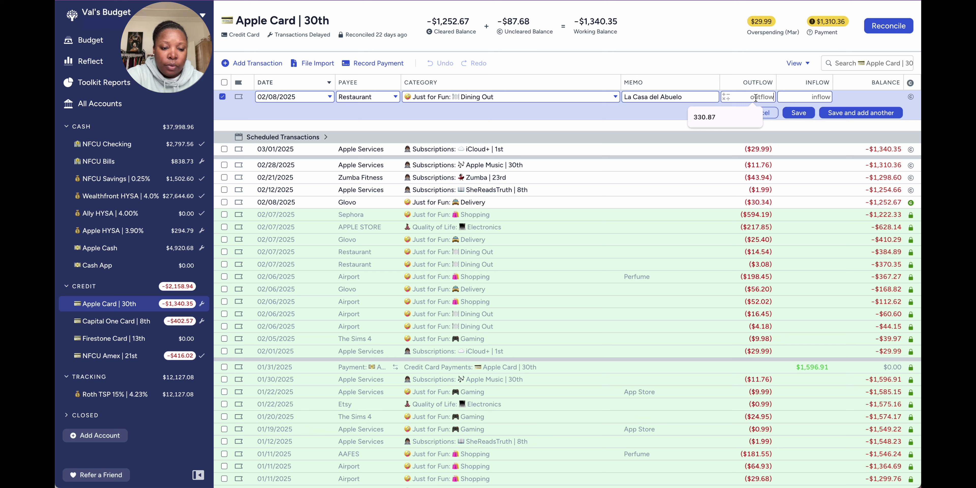
text(42.8)
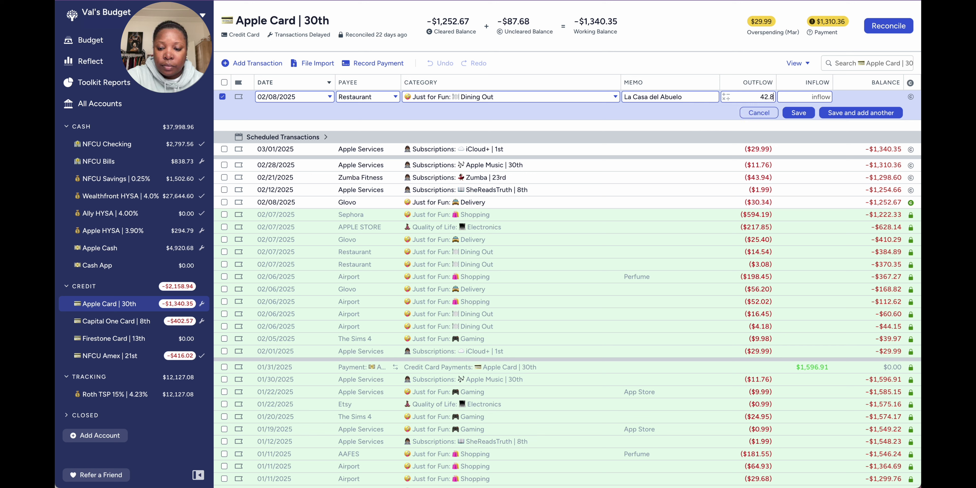
click(910, 97)
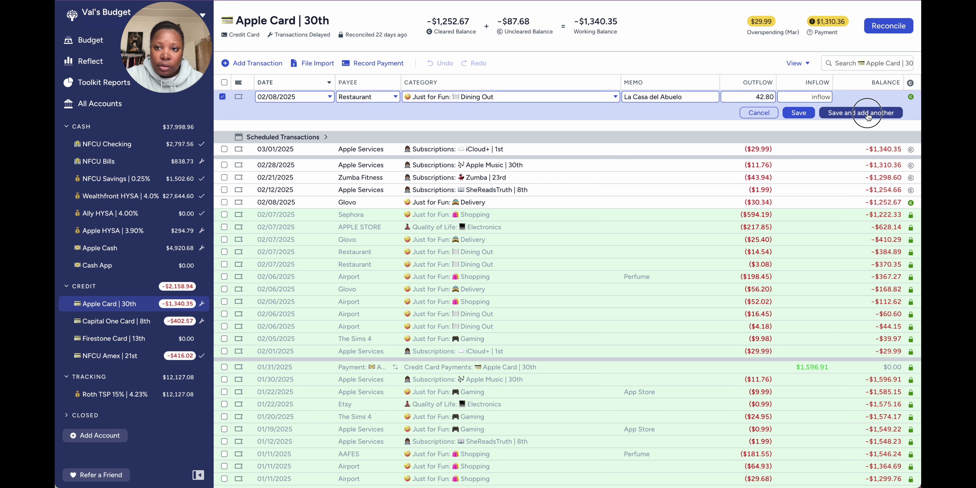
click(866, 113)
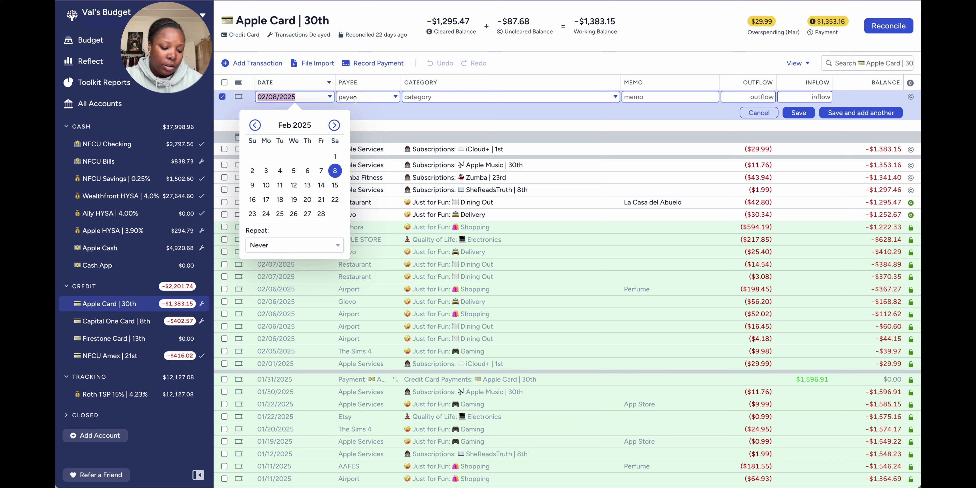
Create the payee Groceries for the 02/08/2025 entry and assign it the Groceries category under True Expenses.
click(355, 100)
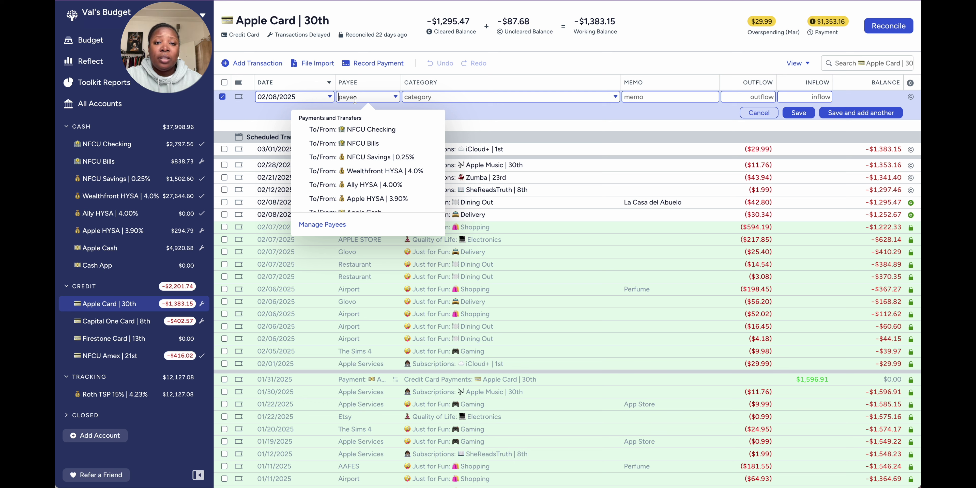
text(Gro)
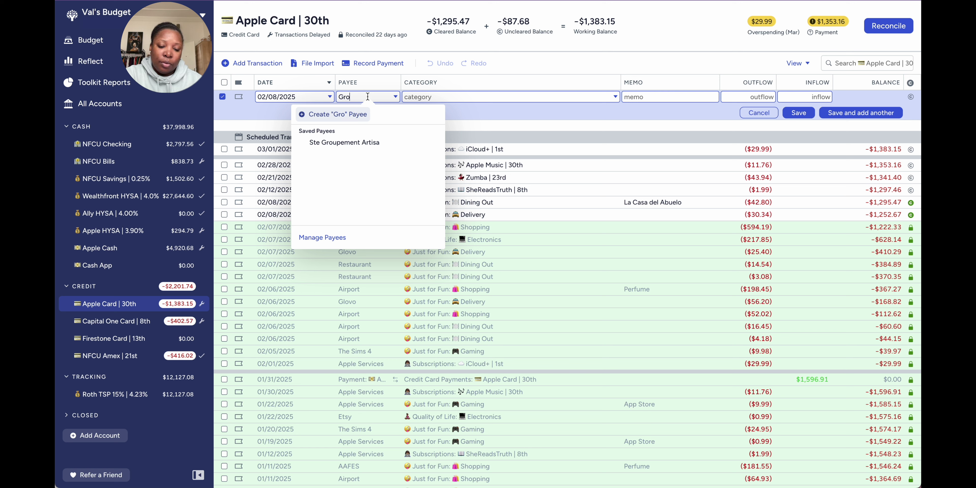
text(cer)
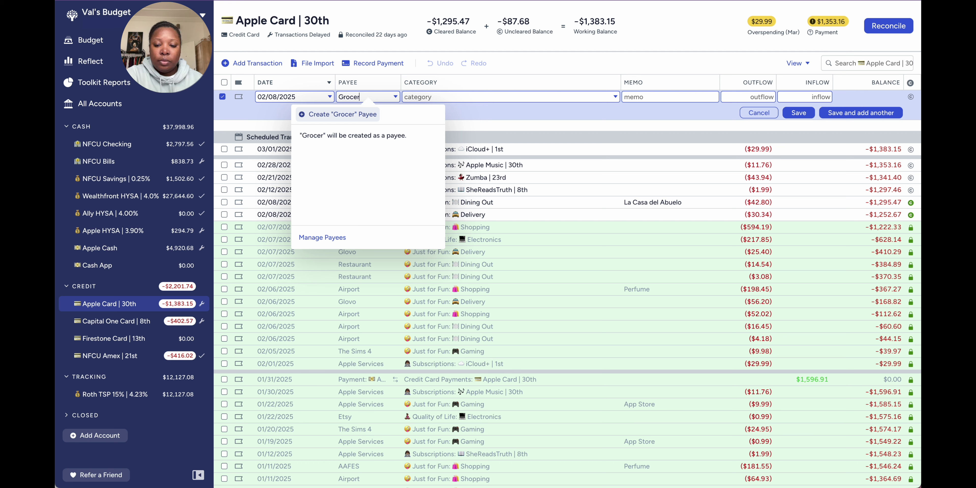
text(ies)
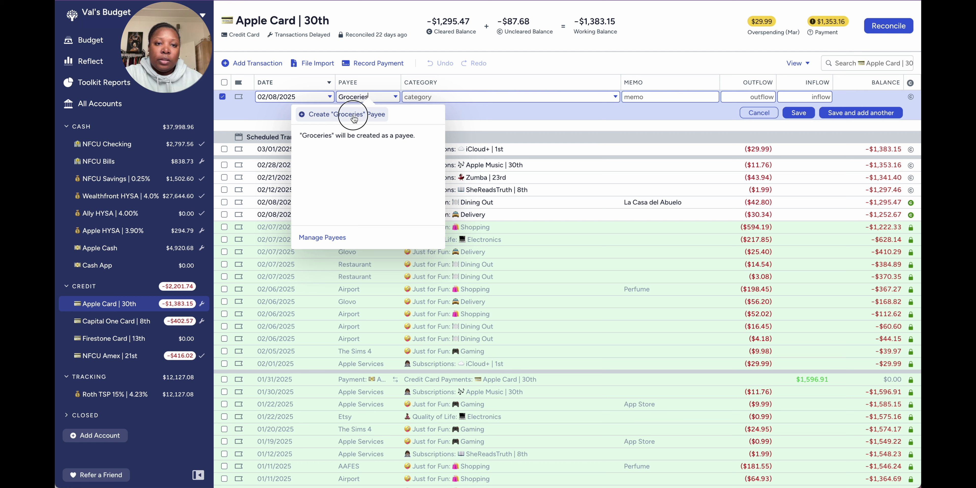
click(355, 115)
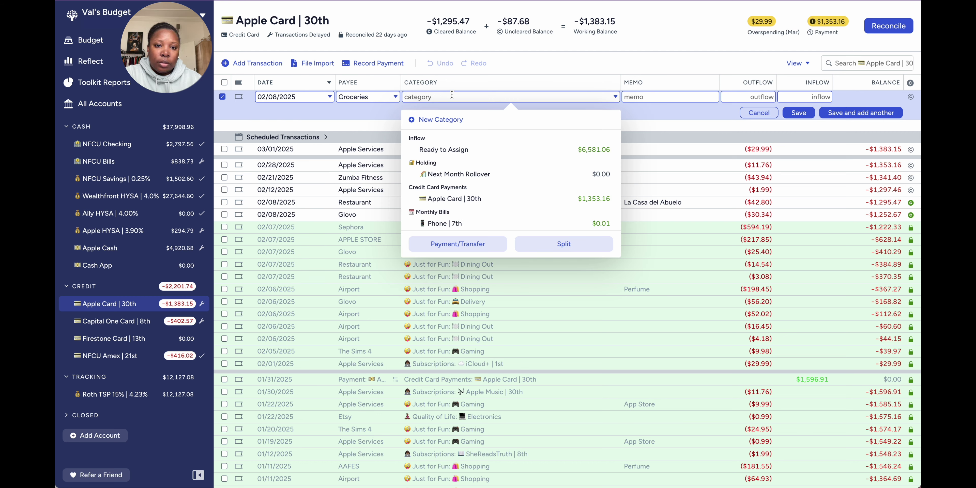
text(gr)
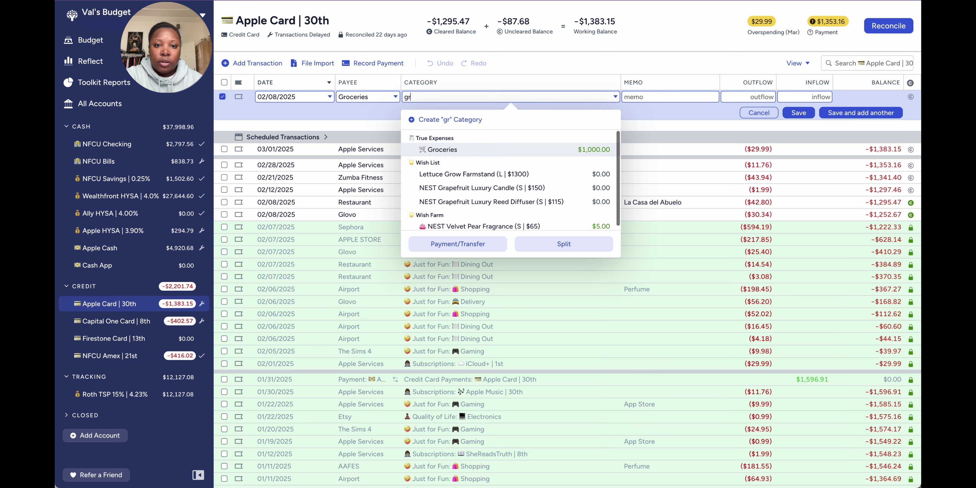
click(472, 151)
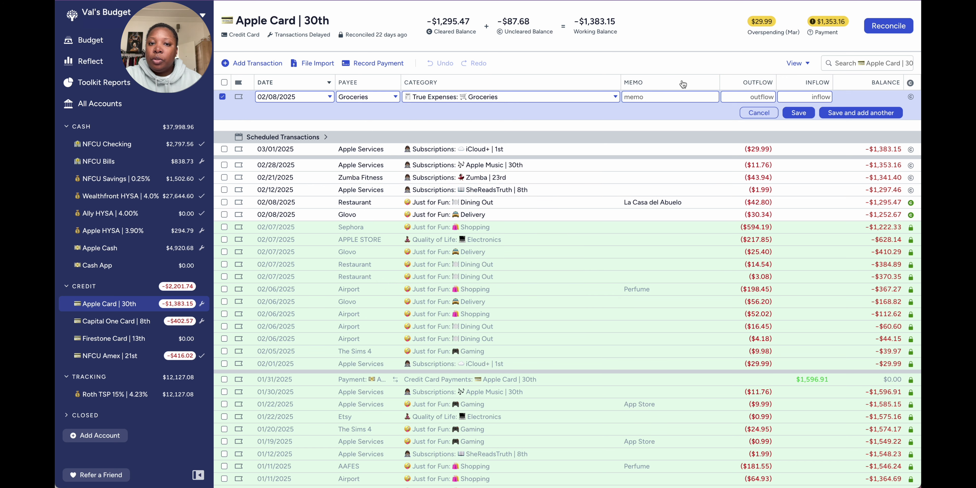
Enter an inflow of 27.03 for the Groceries entry, mark it cleared, and save it with another entry started.
click(798, 97)
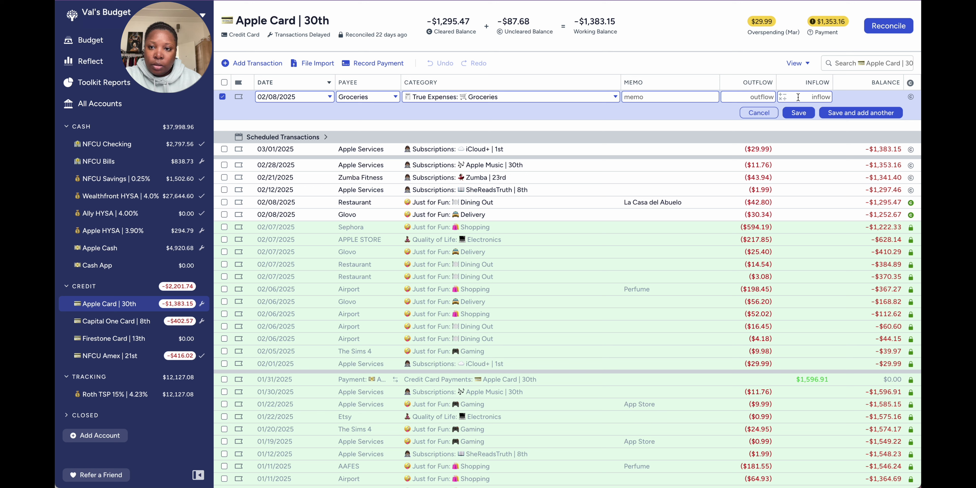
text(27.03)
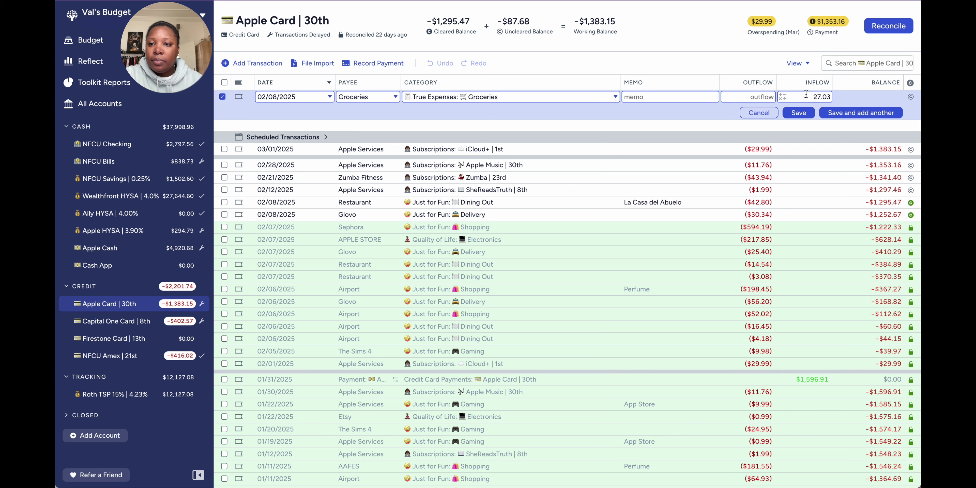
click(910, 96)
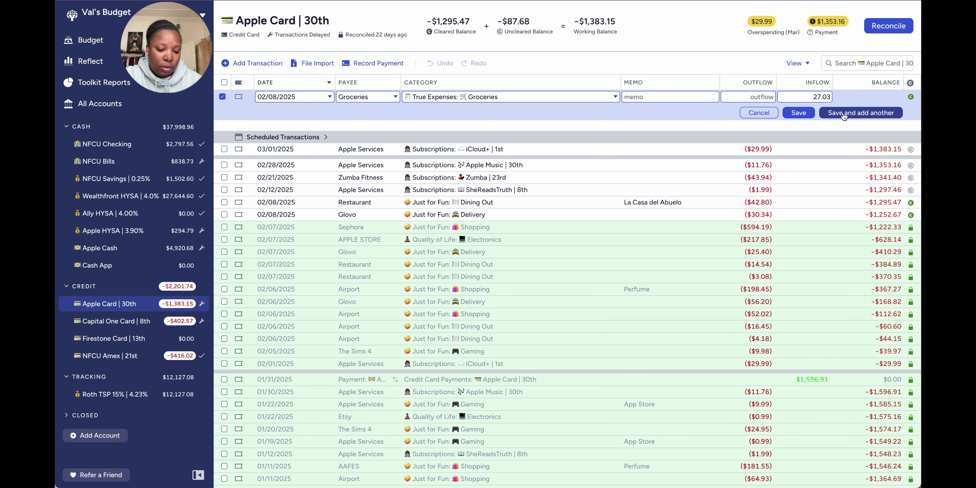
click(844, 113)
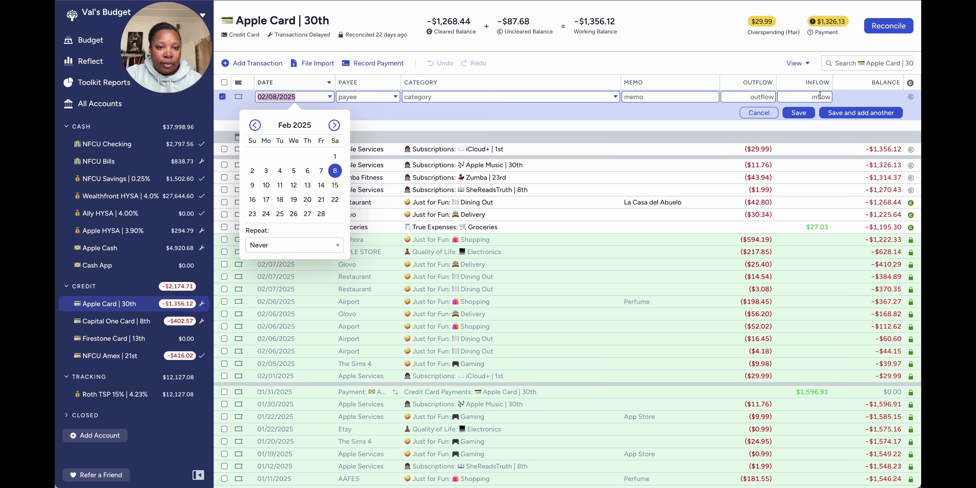
Add a cleared Glovo transaction dated 02/09/2025 under Delivery with an inflow of 24.08, and save it with another entry started.
click(252, 185)
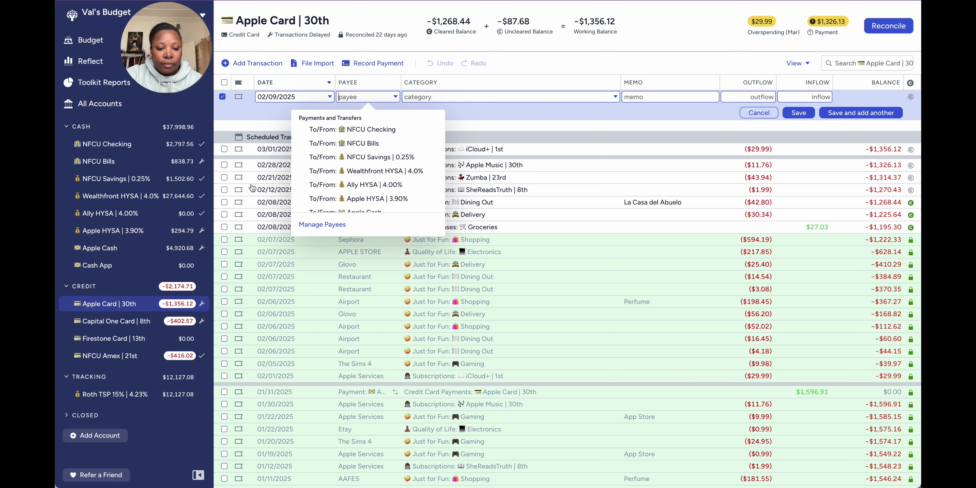
text(glo)
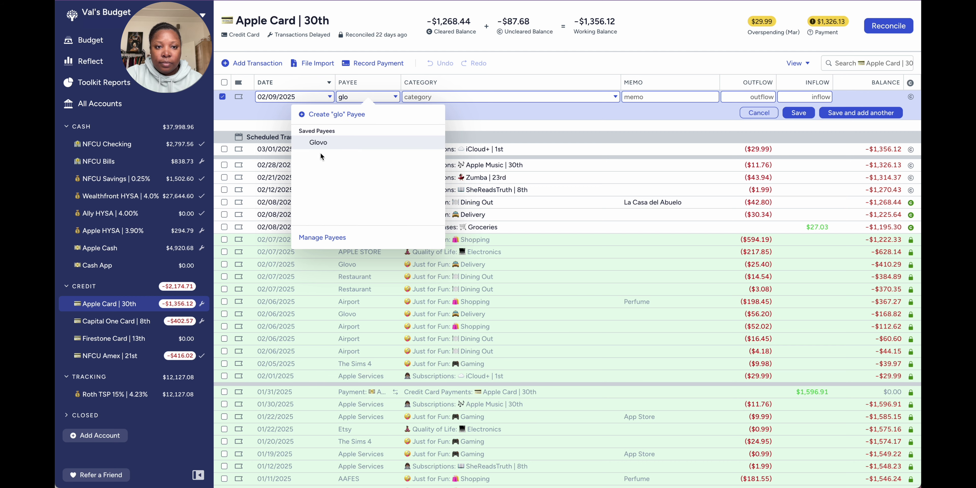
click(322, 143)
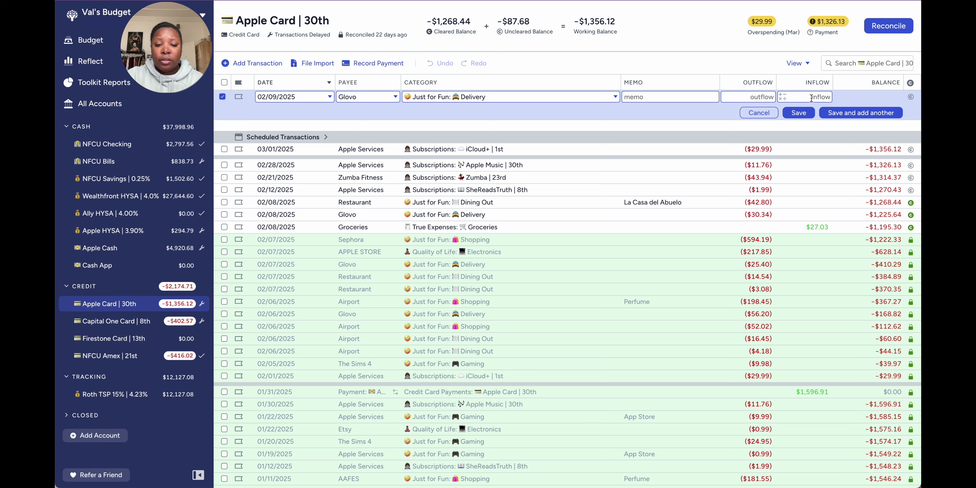
text(3)
key(BackSpace)
text(24.08)
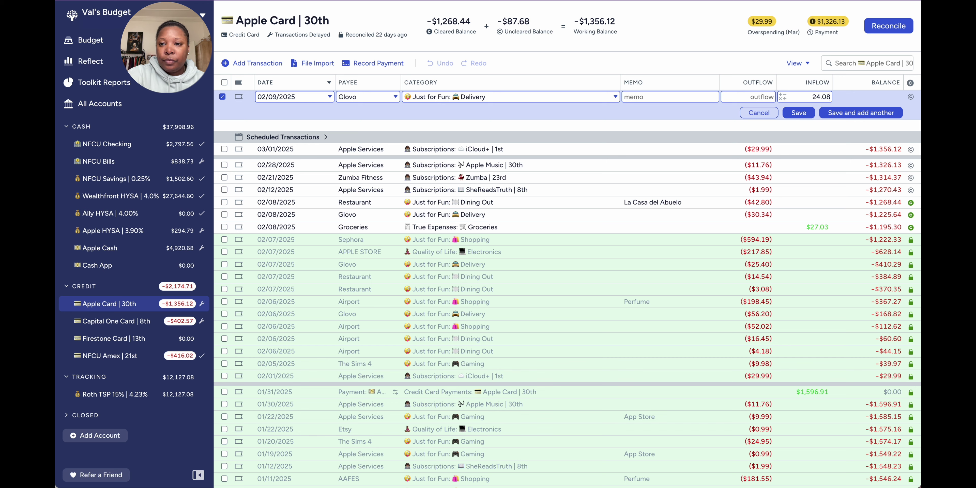
click(911, 97)
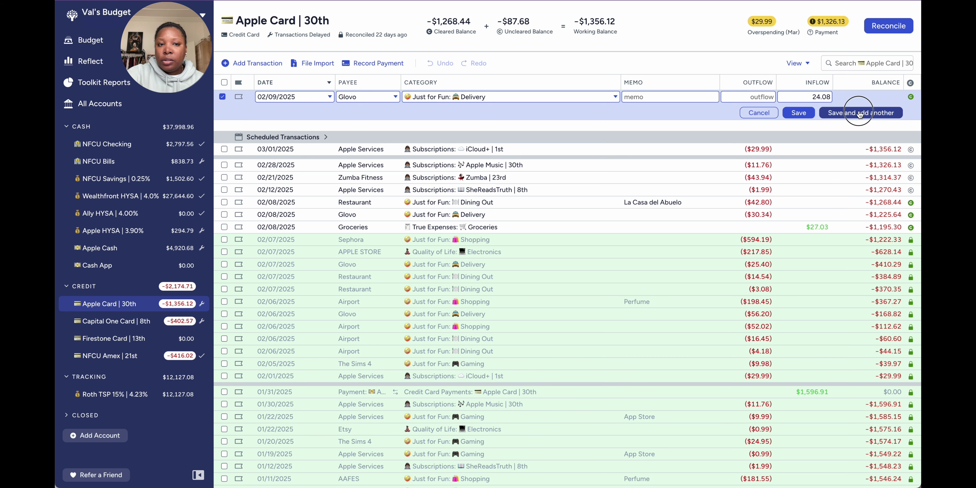
click(870, 113)
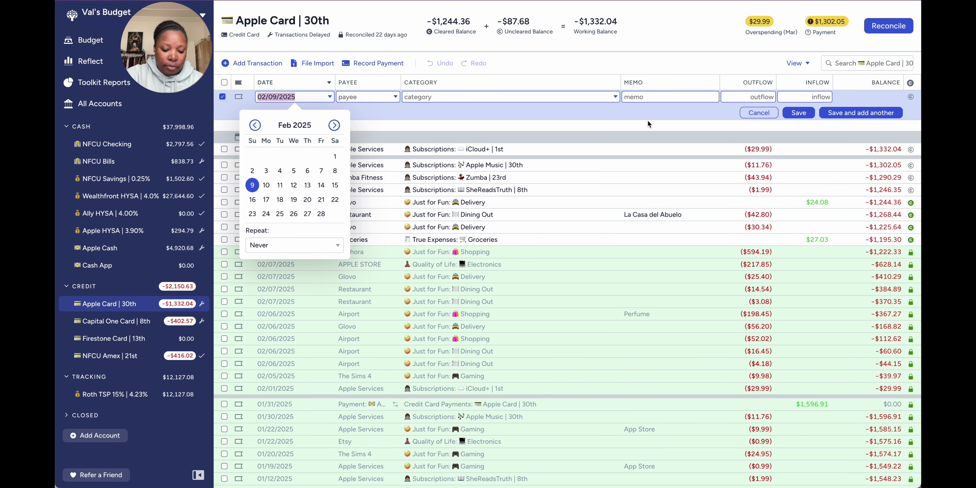
Add a second cleared 02/09/2025 Glovo transaction under Delivery with an inflow of 36.87, and save it with another entry started.
click(374, 97)
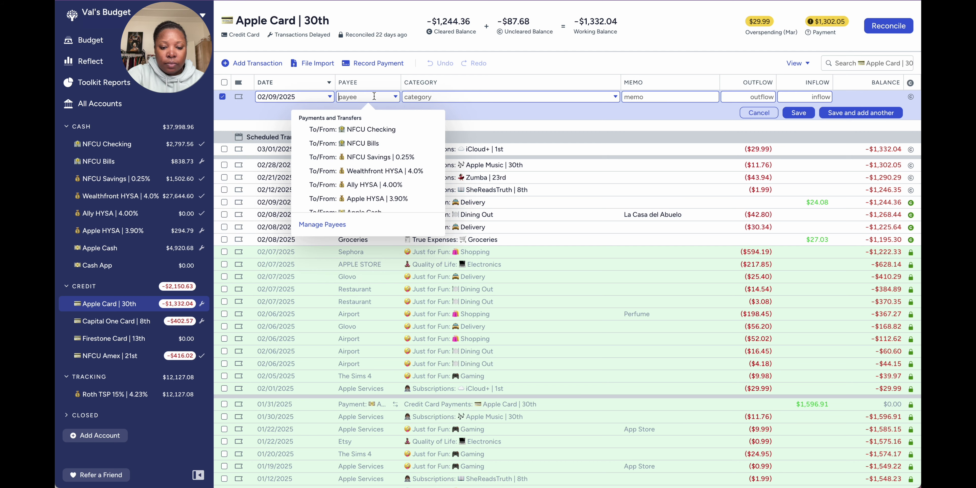
text(glo)
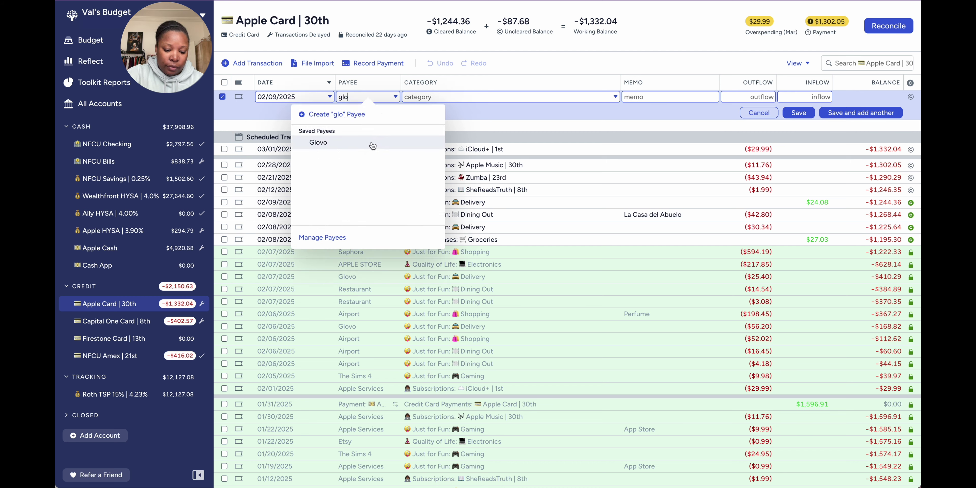
click(372, 146)
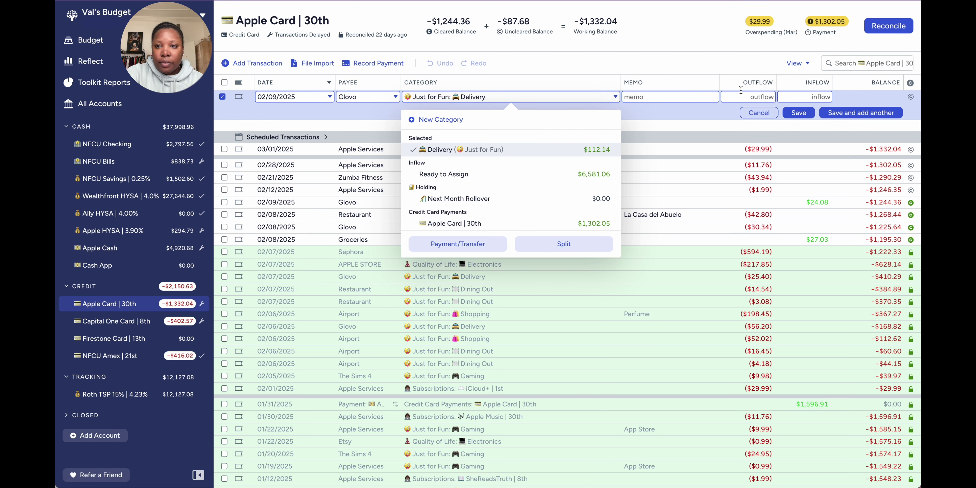
click(797, 97)
text(3)
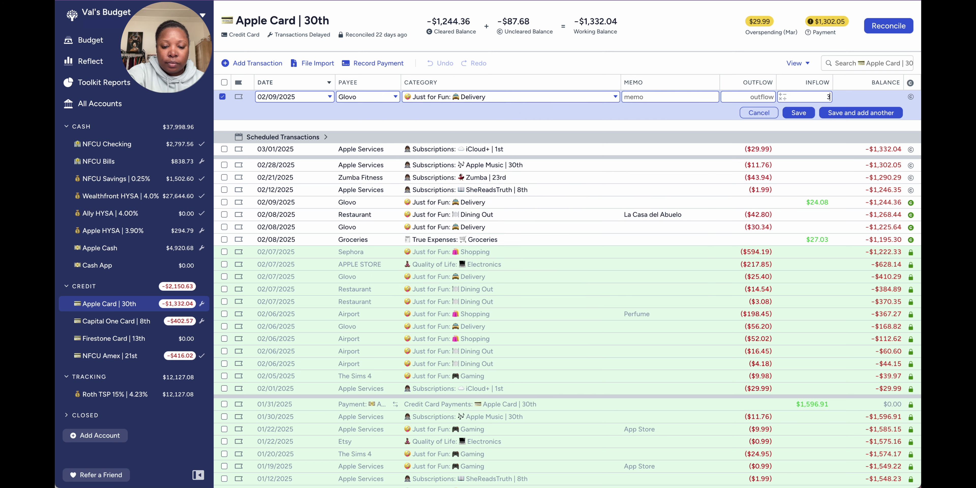
text(6.87)
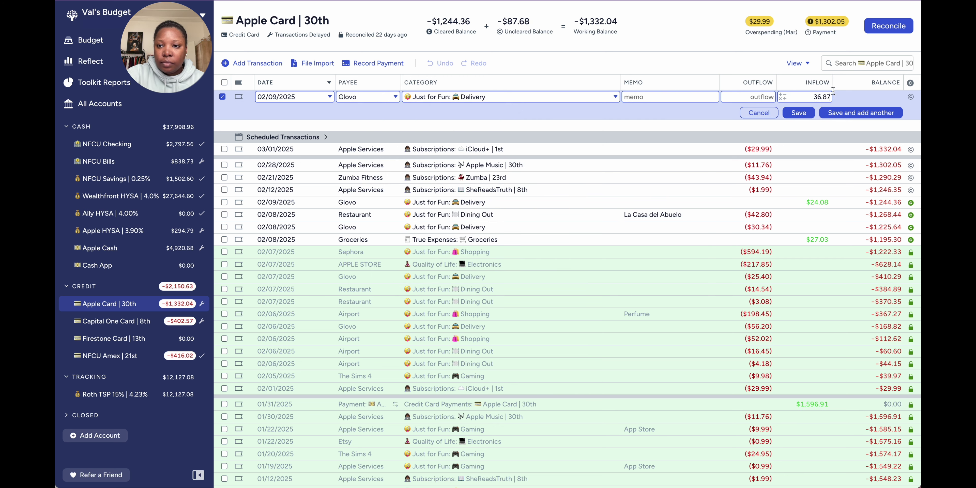
click(870, 113)
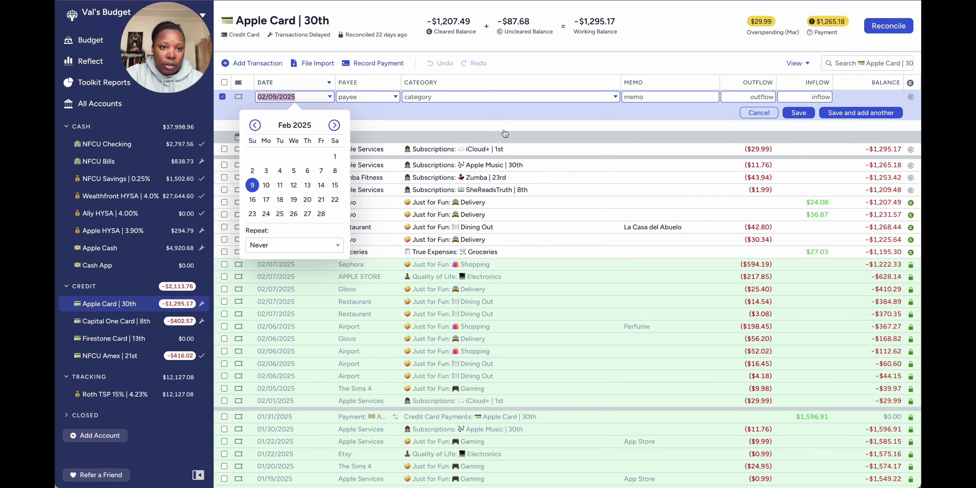
Add a cleared 02/09/2025 Glovo transaction under Delivery with an outflow of 39.82, and save it with another entry started.
key(Tab)
text(glo)
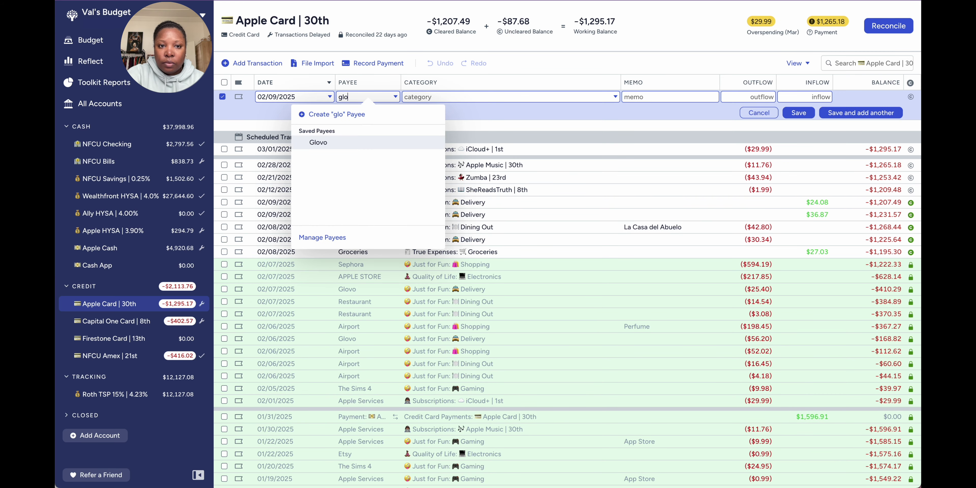
click(371, 146)
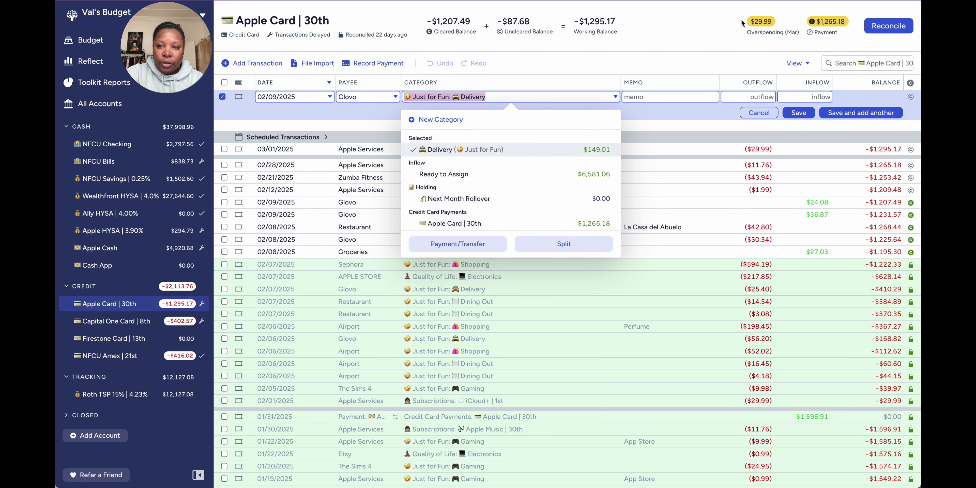
click(790, 95)
click(763, 94)
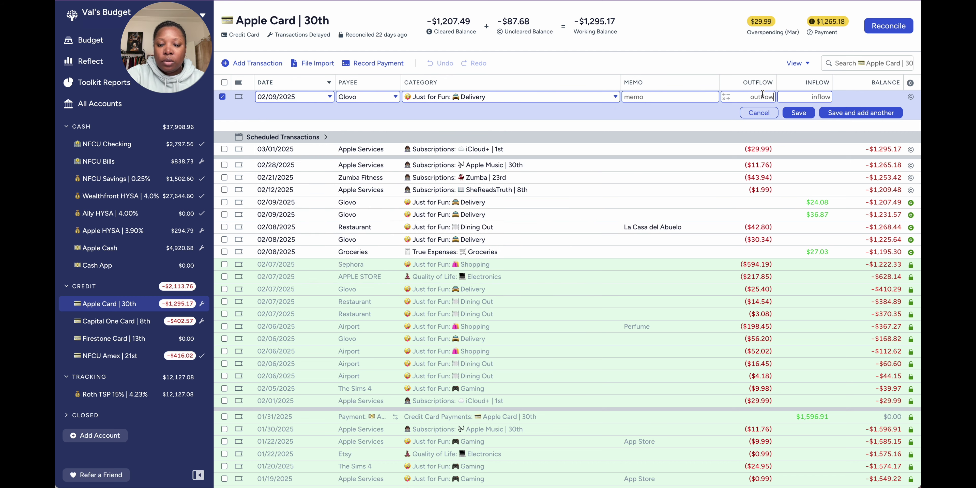
text(39)
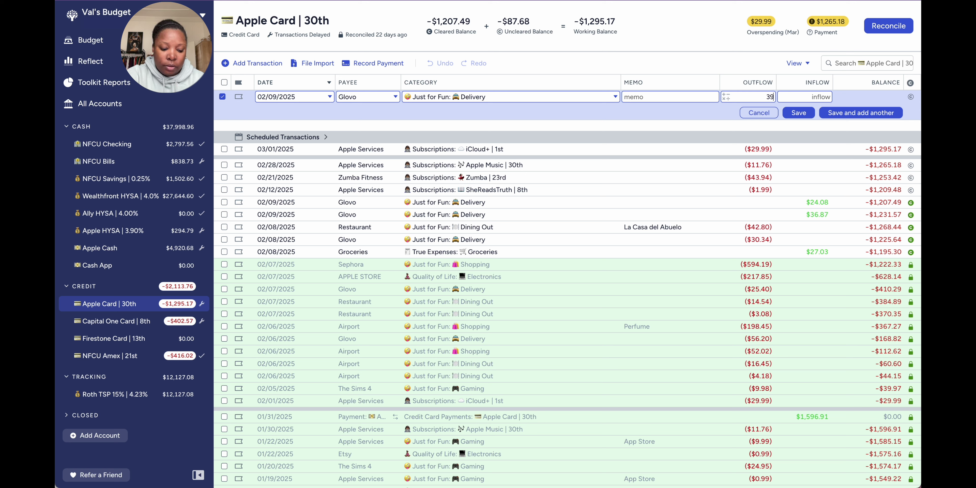
text(.82)
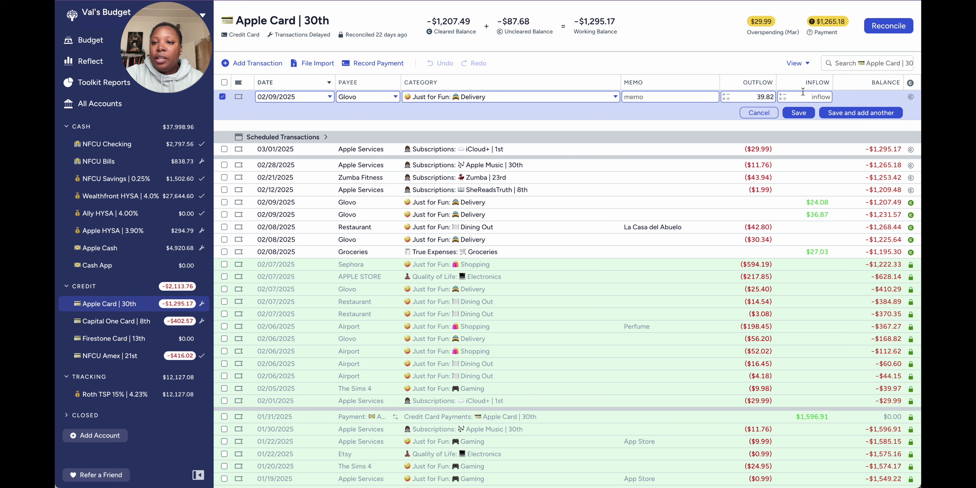
click(910, 96)
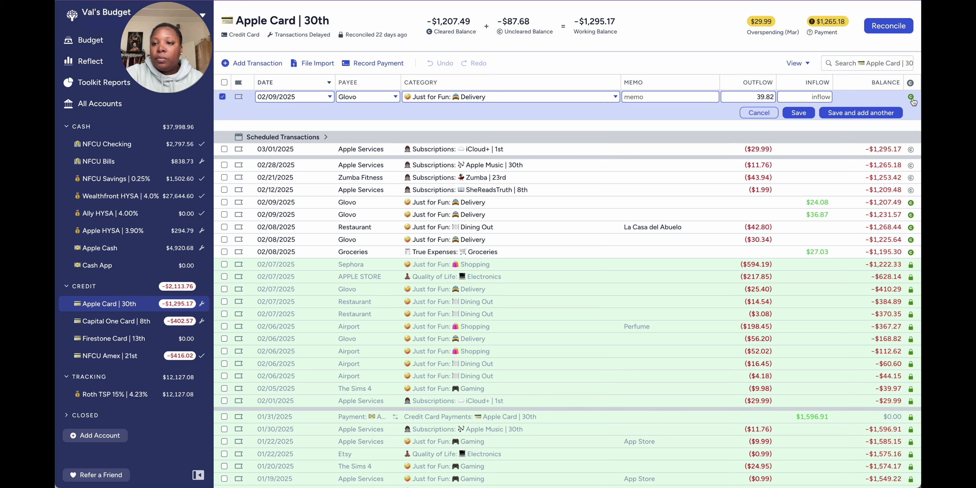
click(842, 113)
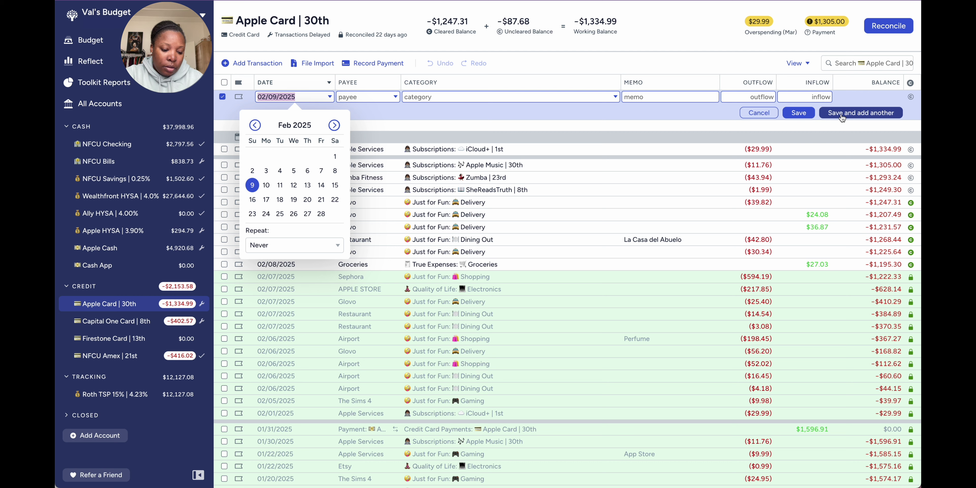
Add a cleared Glovo transaction dated 02/10/2025 under Delivery with an outflow of 29.82, and save it with another entry started.
click(265, 186)
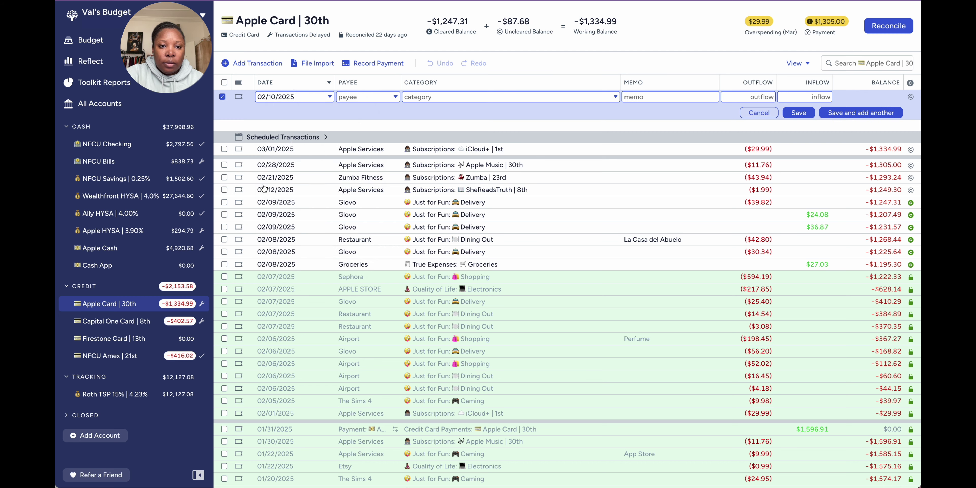
text(glo)
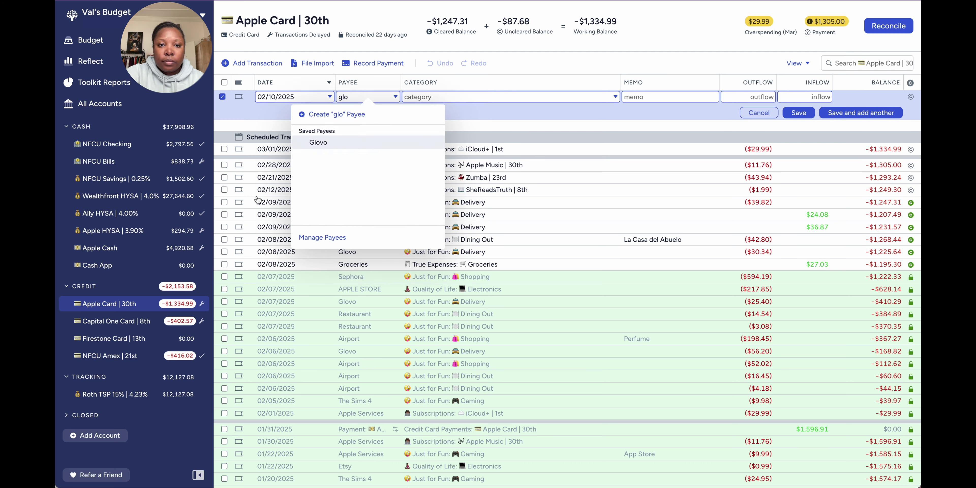
click(315, 145)
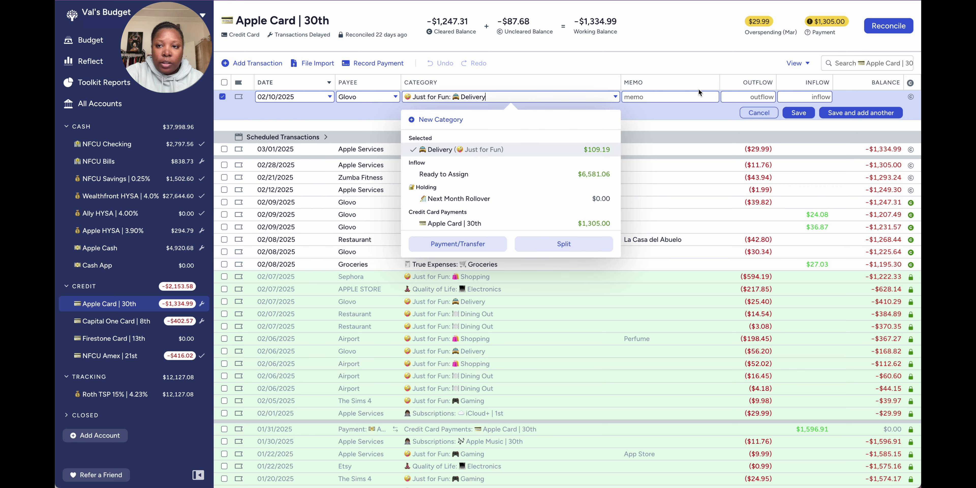
click(753, 97)
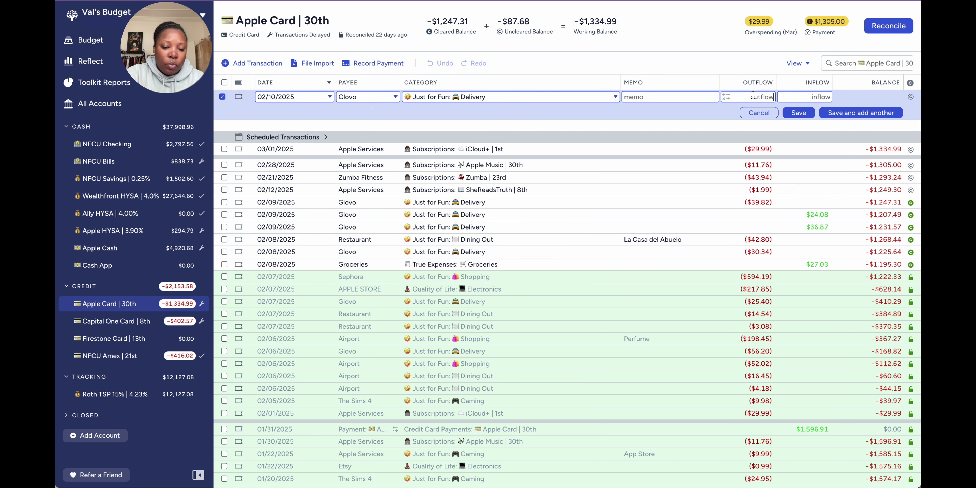
text(29.82)
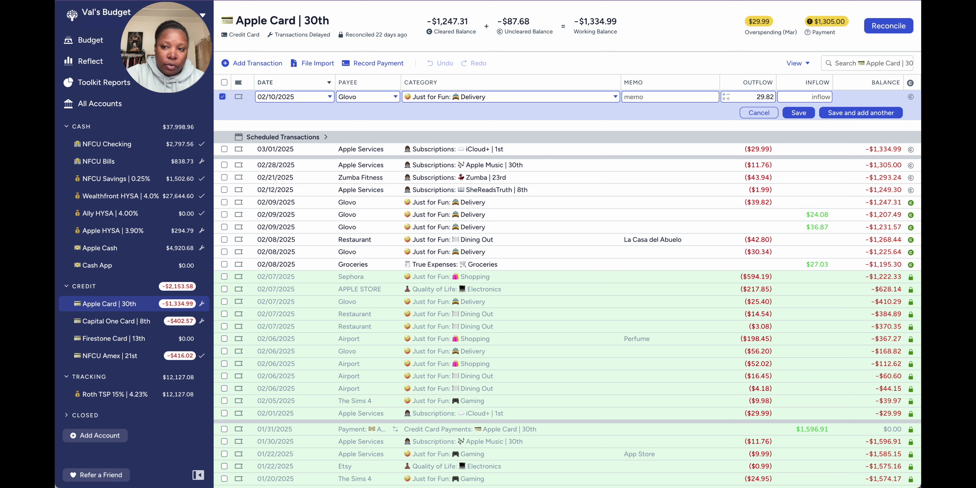
click(911, 97)
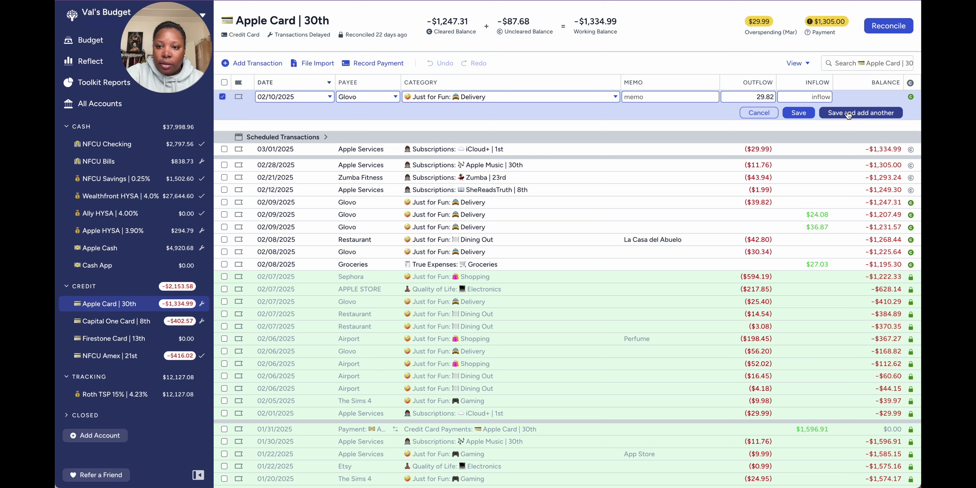
click(847, 115)
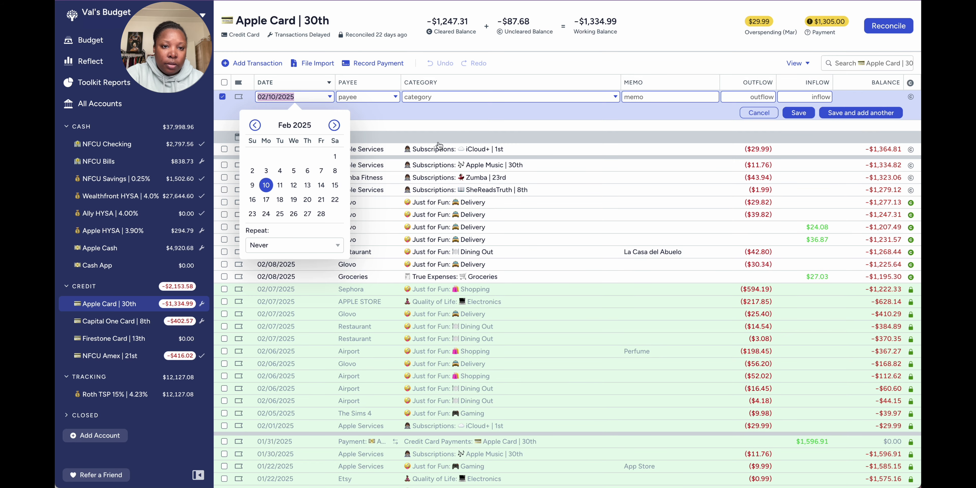
Add a cleared Glovo transaction dated 02/11/2025 under Delivery with an outflow of 24.73, and save it with another entry started.
click(280, 186)
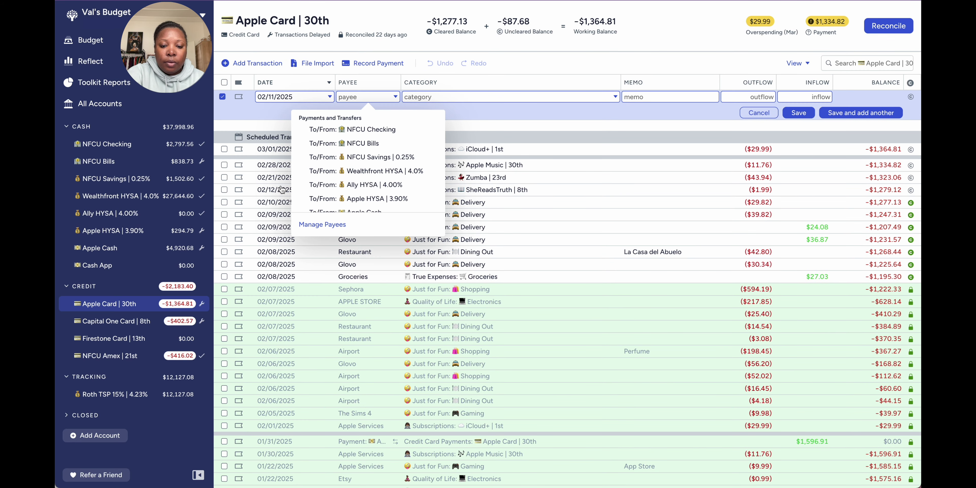
text(glo)
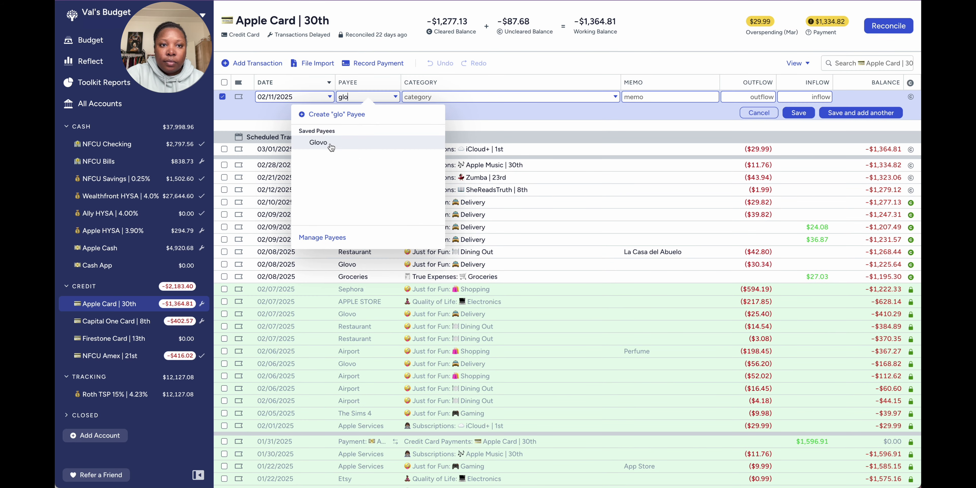
click(318, 142)
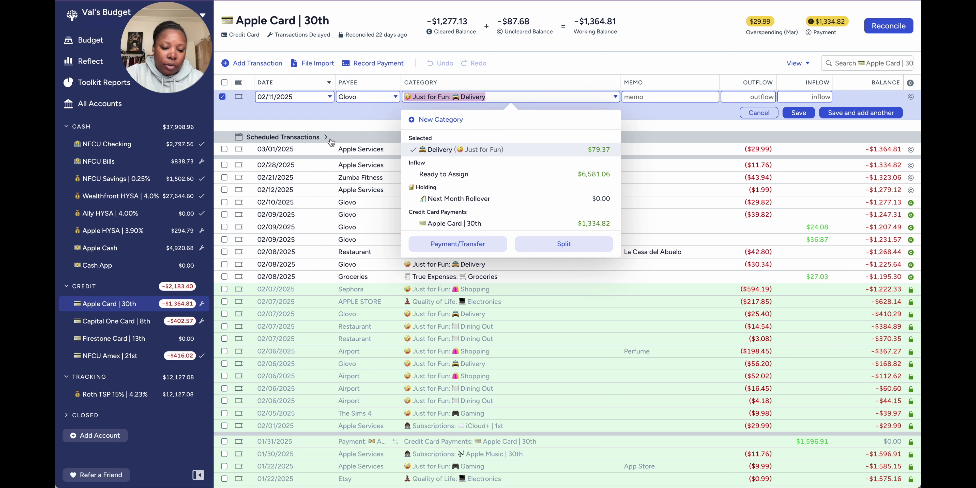
click(745, 98)
text(24)
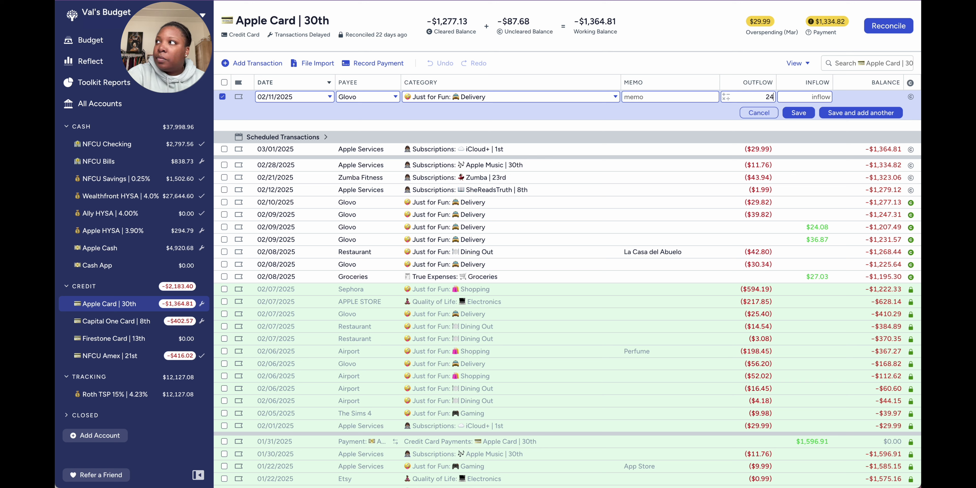
text(.)
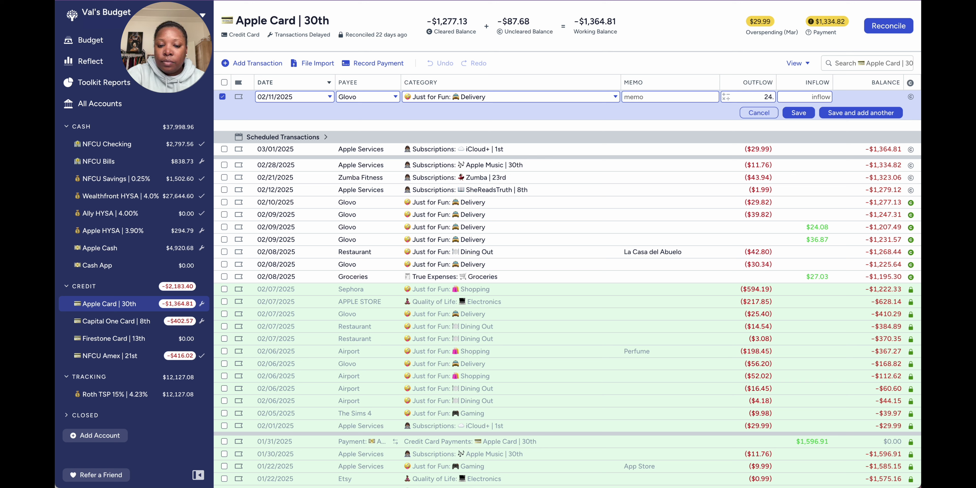
text(73)
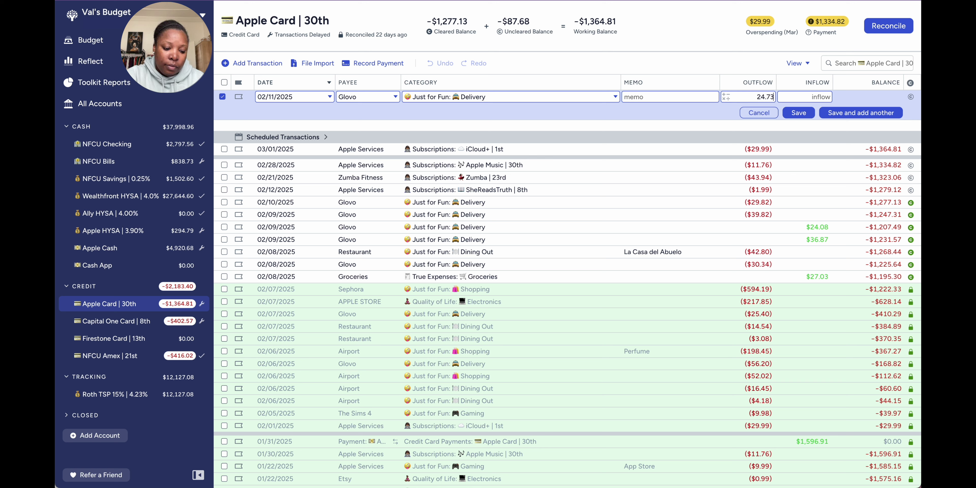
click(910, 97)
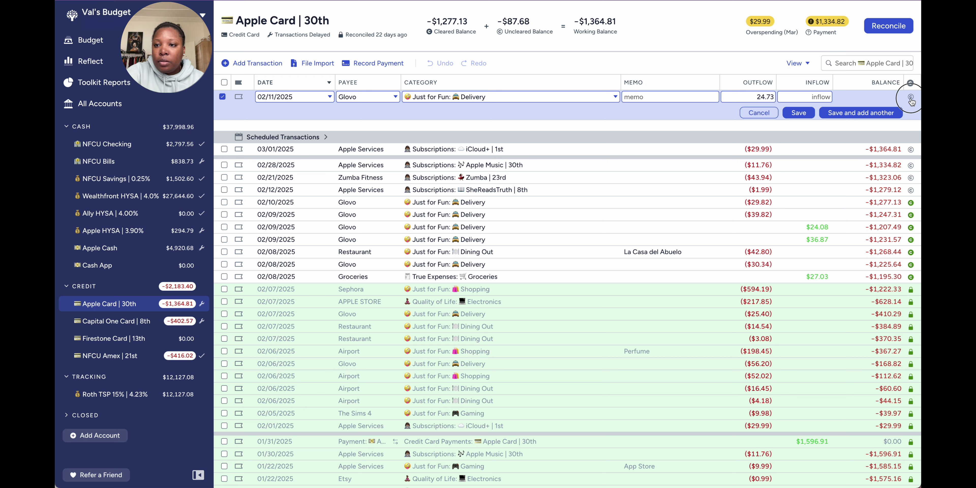
click(842, 113)
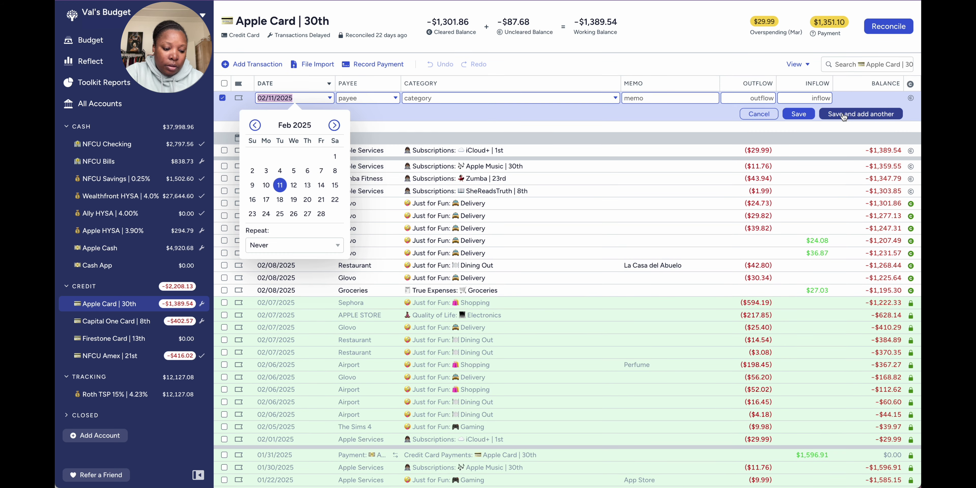
Date the new entry 02/12/2025 with payee Restaurant under Dining Out, and enter the memo VIPS.
click(294, 186)
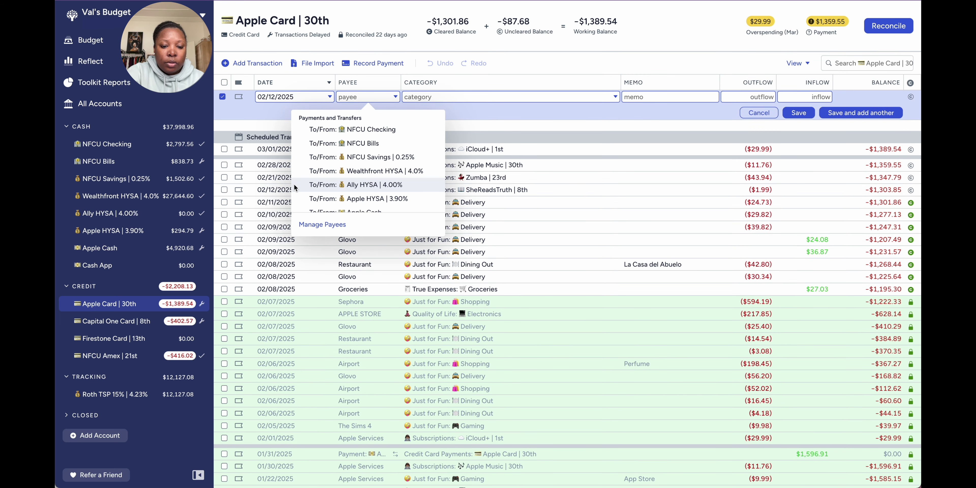
text(re)
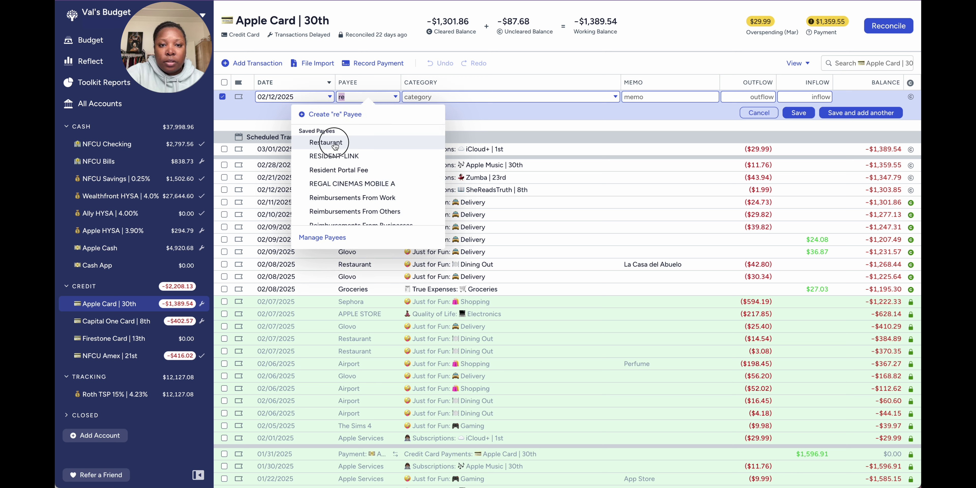
click(333, 145)
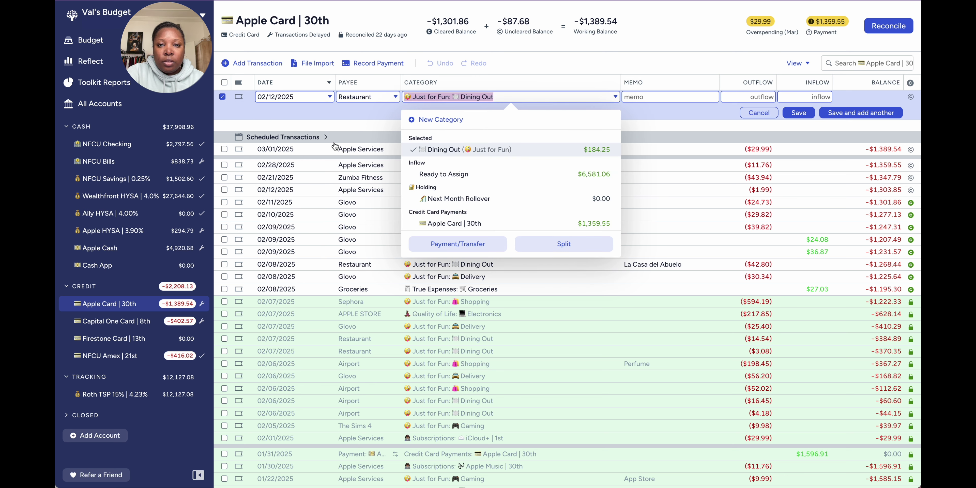
click(682, 96)
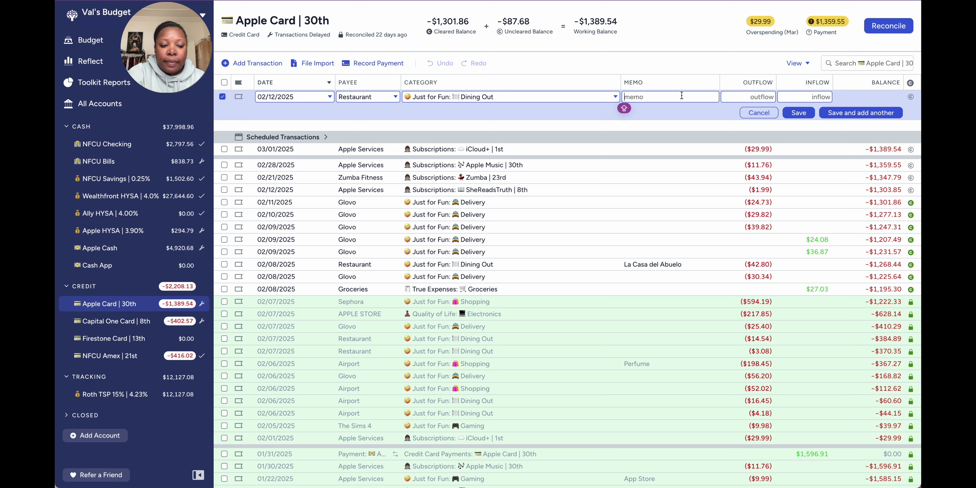
text(VIPS)
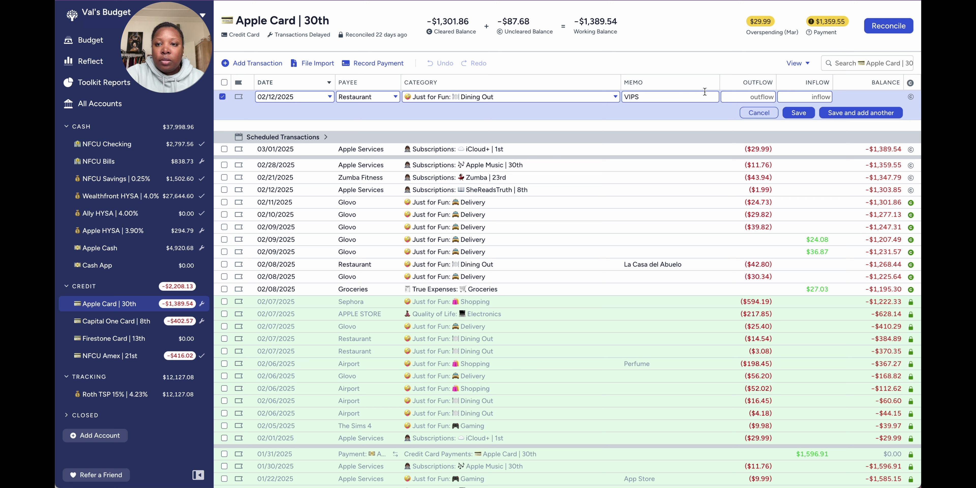
Enter an outflow of 13.66 for the VIPS restaurant entry, mark it cleared, and save it with another entry started.
click(763, 95)
text(13.66)
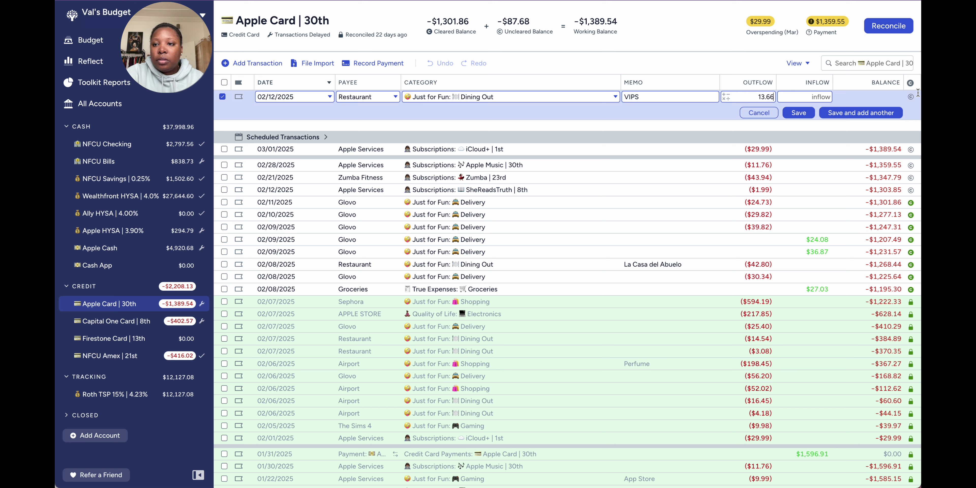
click(910, 98)
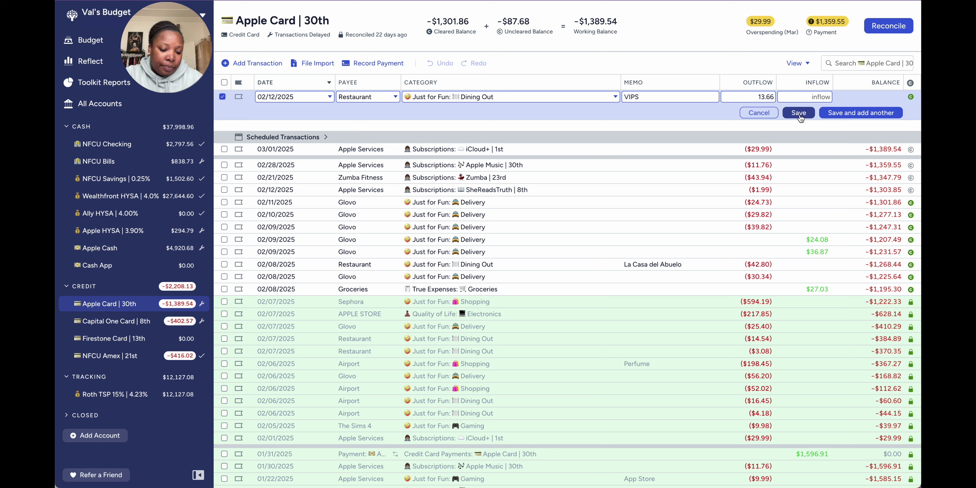
click(850, 114)
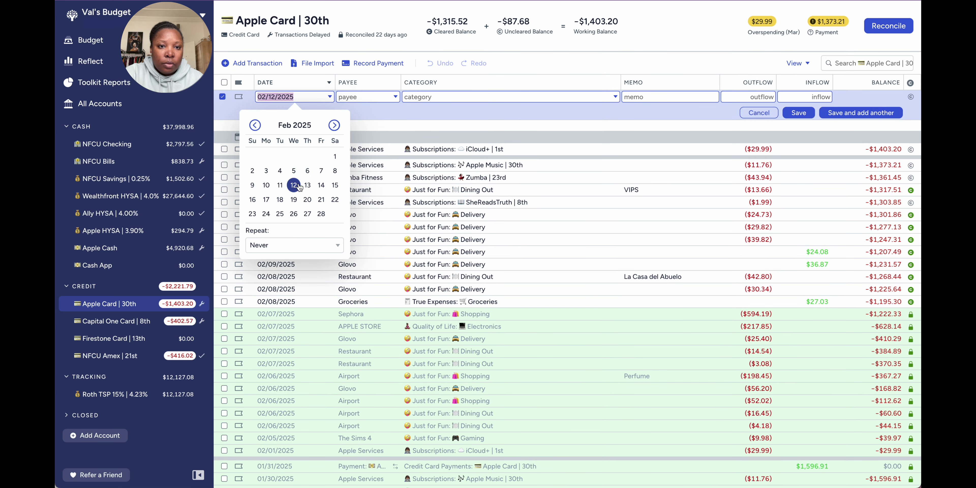
Add a cleared 02/12/2025 Glovo transaction under Delivery with an outflow of 21.83, and save it with another entry started.
click(359, 96)
text(glo)
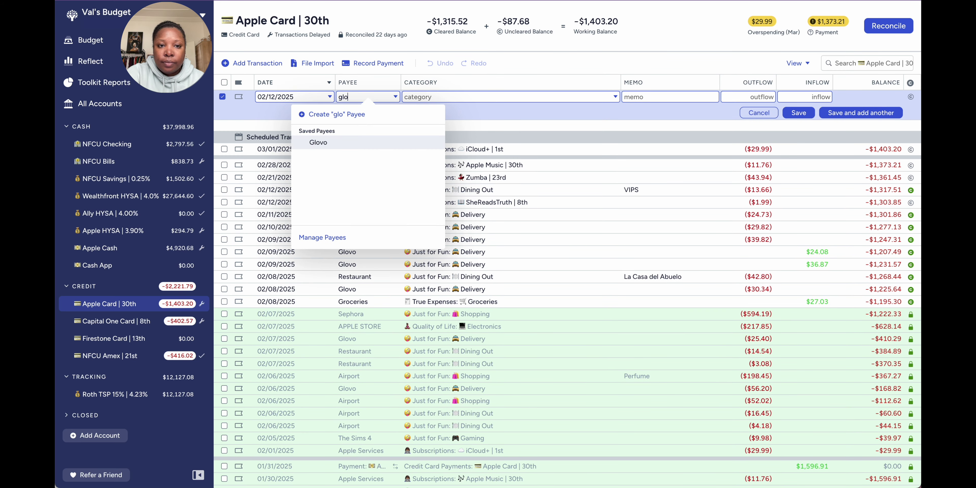
click(343, 142)
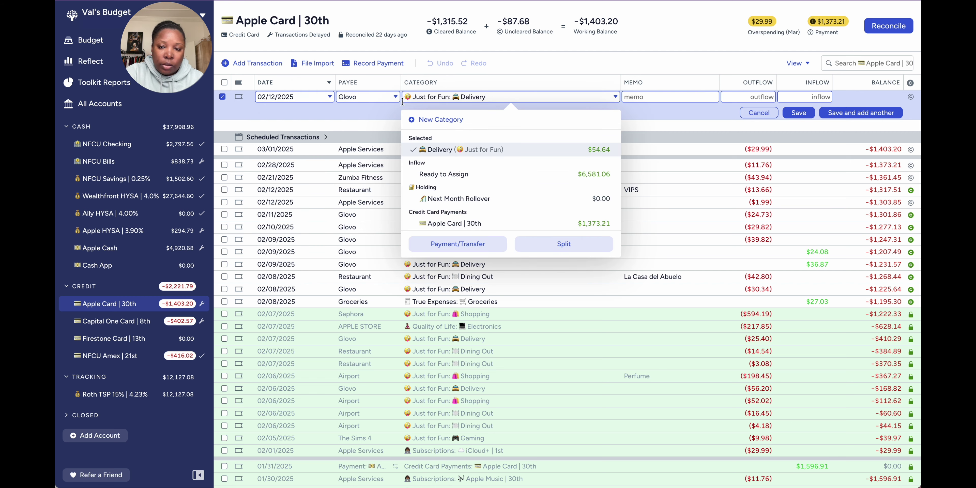
click(725, 97)
text(21.83)
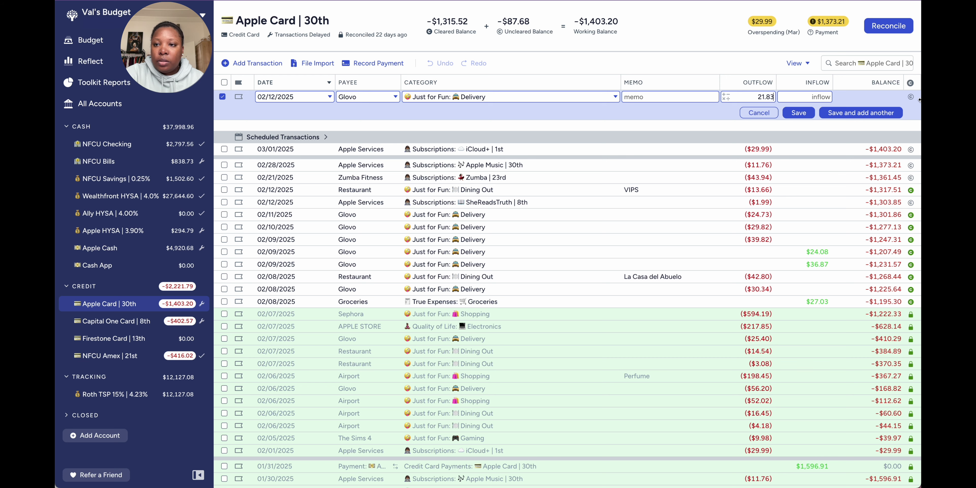
click(910, 97)
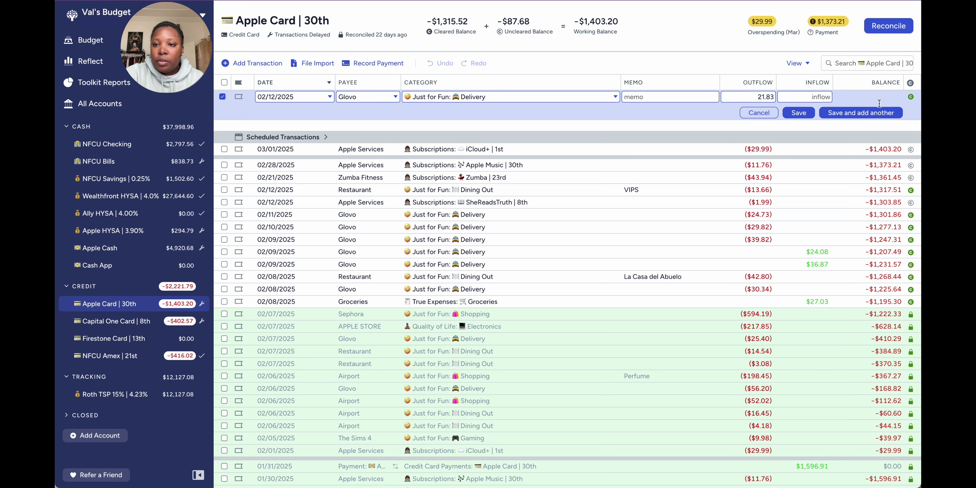
click(867, 113)
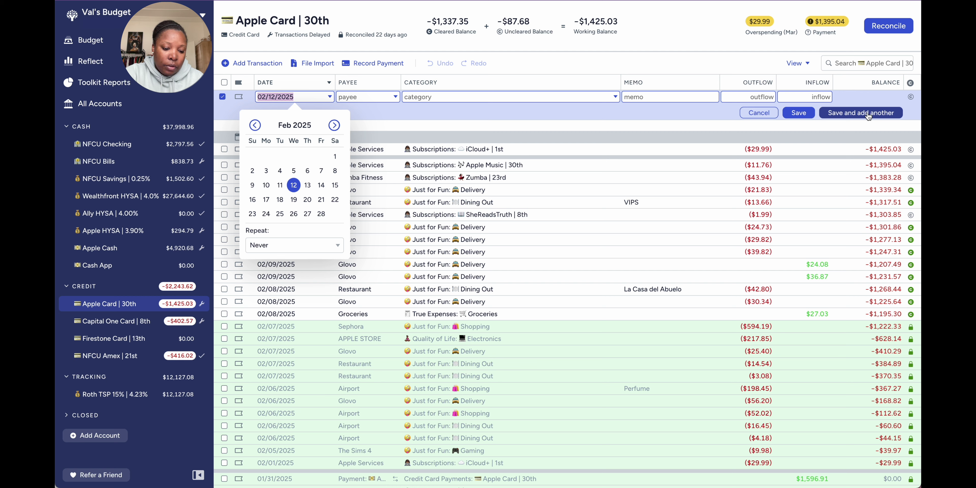
Add a cleared 02/12/2025 Glovo transaction under Delivery with an outflow of 62.19, and save it with another entry started.
click(355, 98)
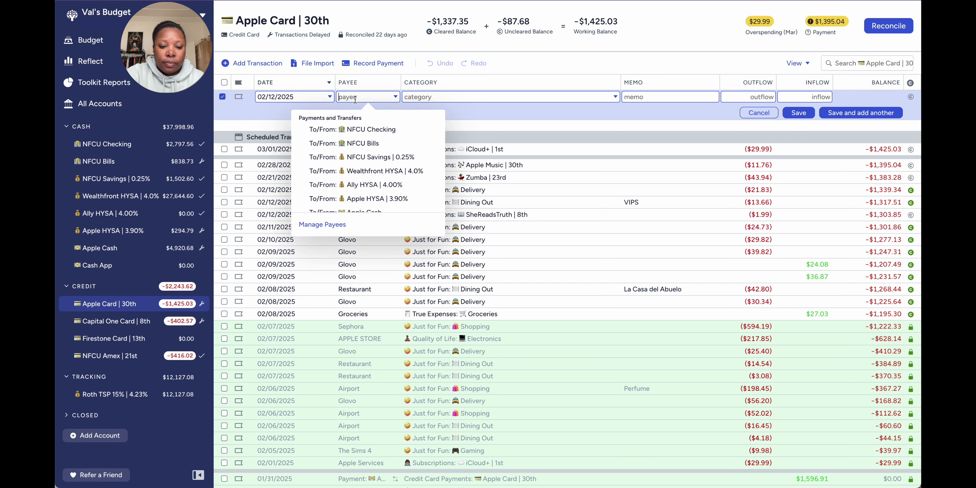
text(gl)
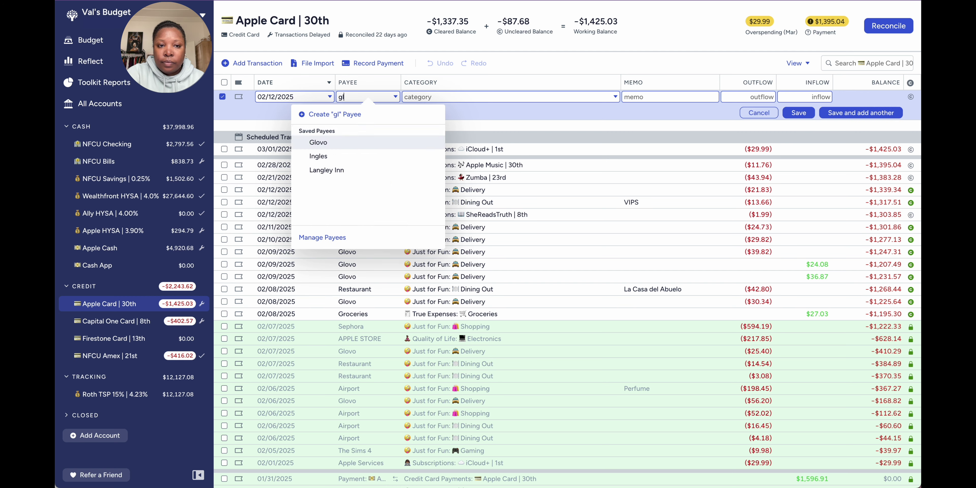
click(347, 143)
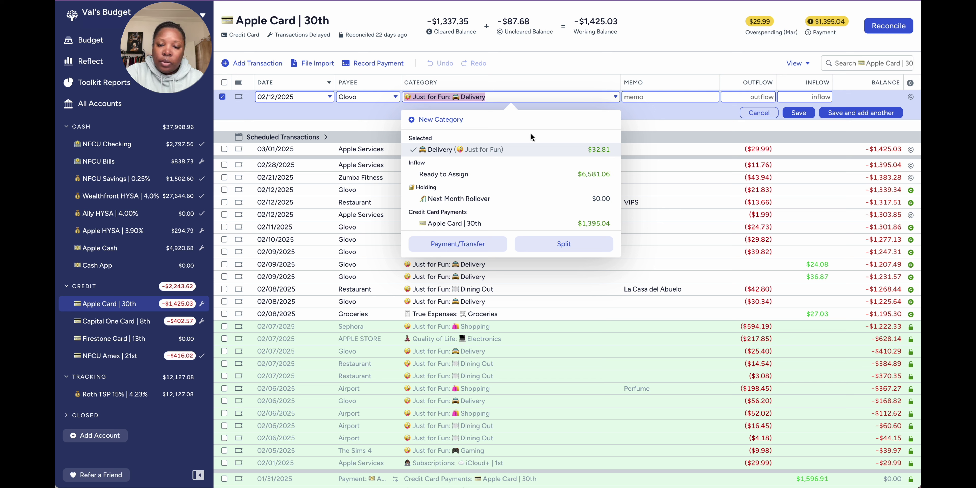
click(760, 98)
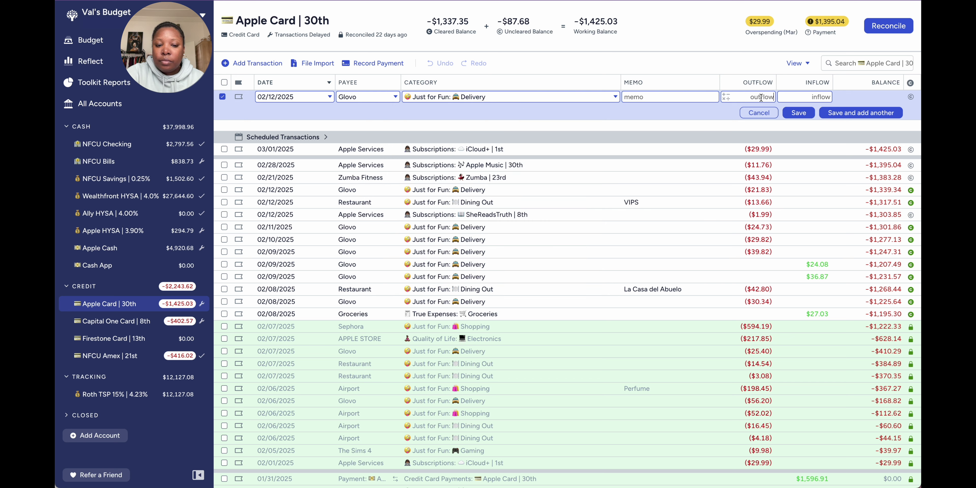
text(62)
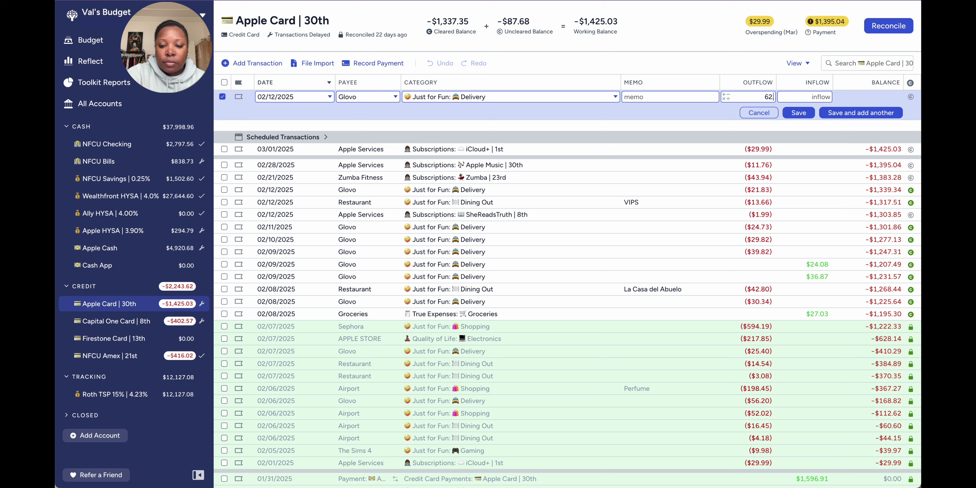
text(.19)
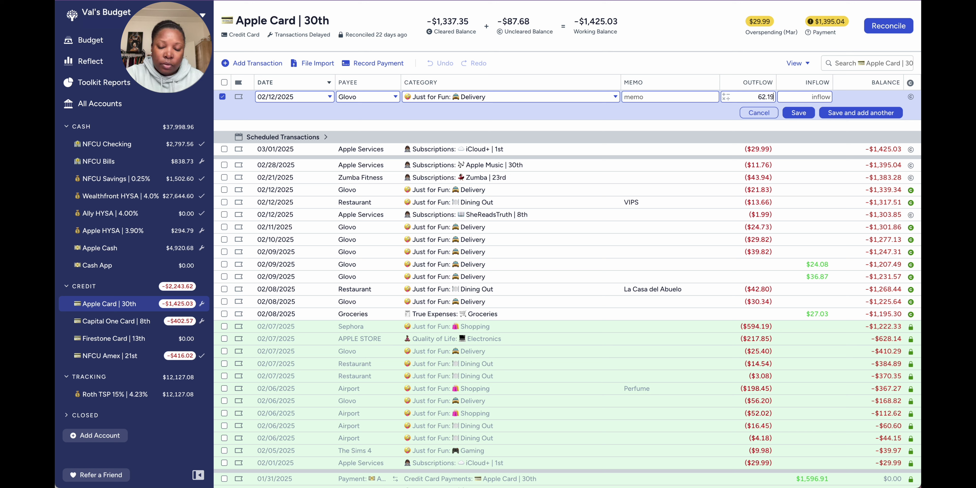
click(910, 96)
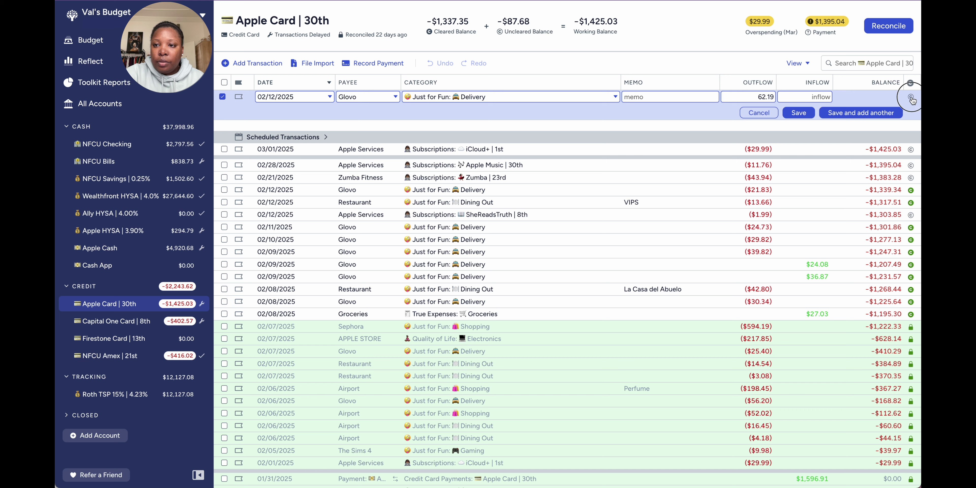
click(878, 112)
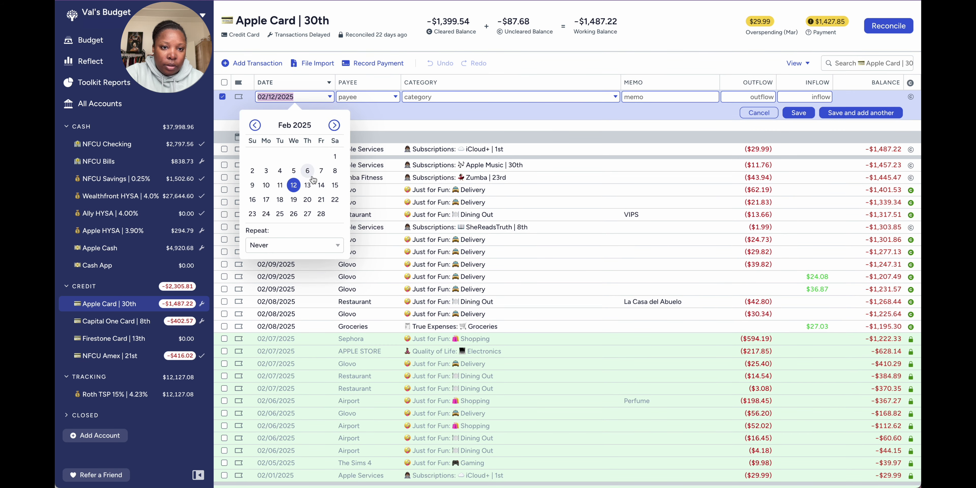
Add a cleared 02/13/2025 H&M transaction under Shopping with an outflow of 56.13, and save it with another entry started.
click(308, 186)
text(H)
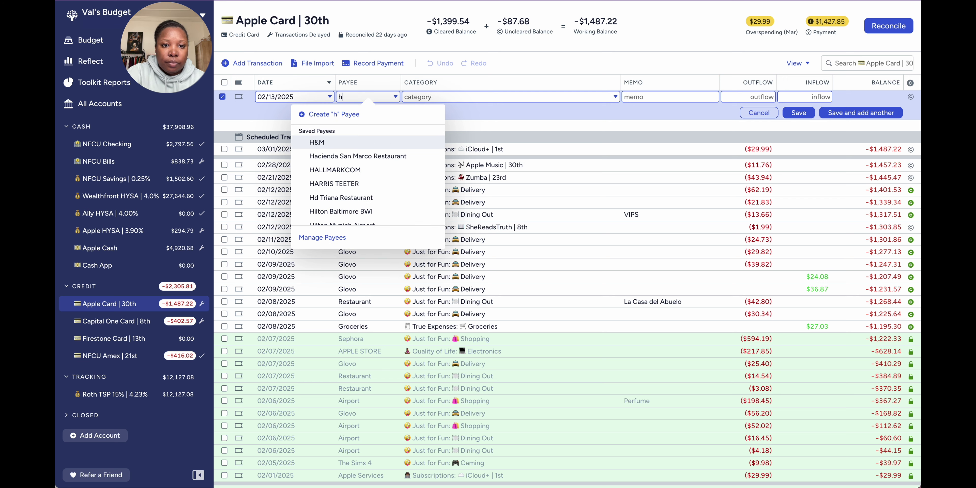
click(353, 146)
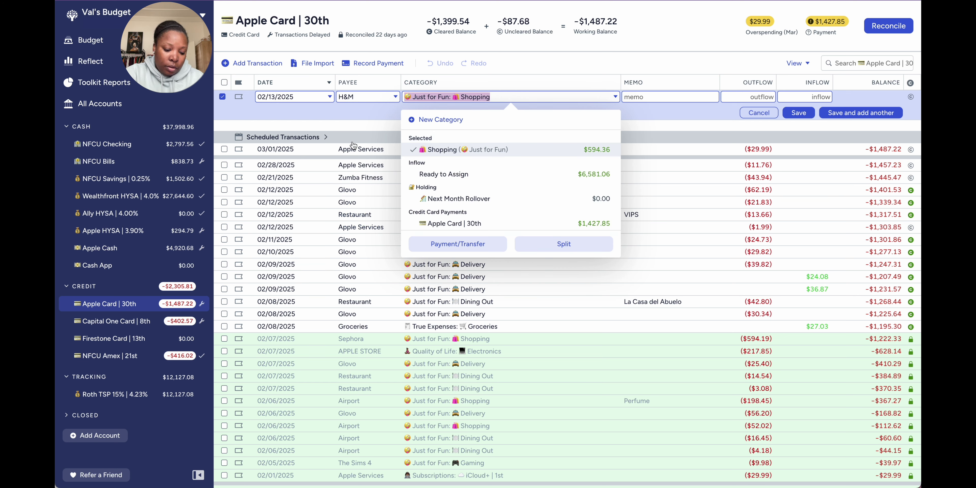
click(756, 97)
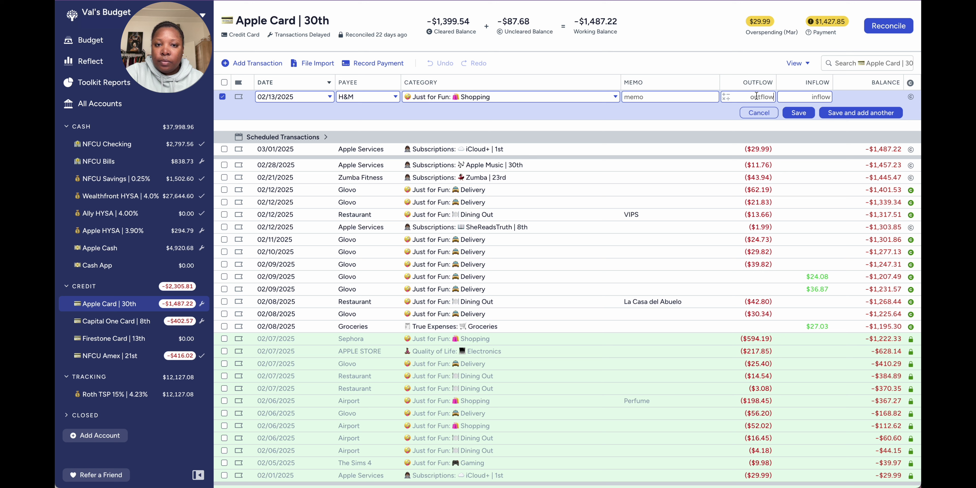
text(56)
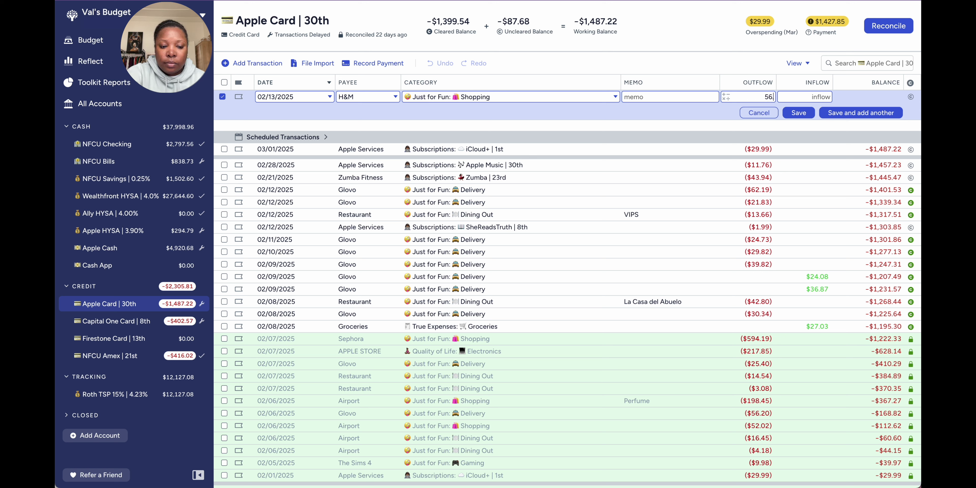
text(.13)
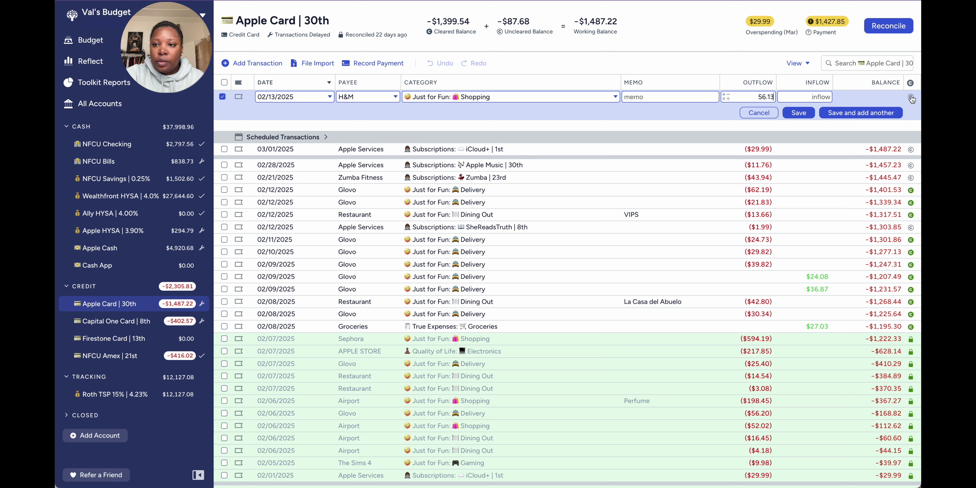
click(875, 113)
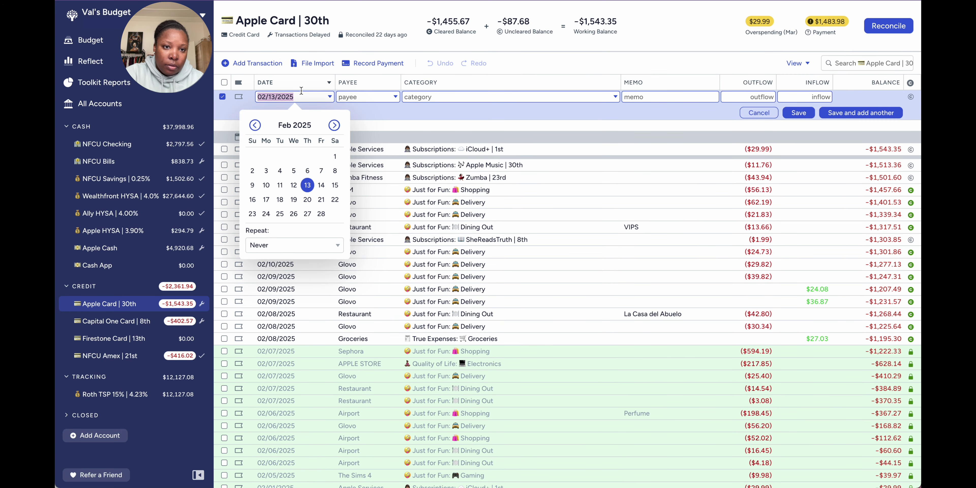
Fill in the 02/13/2025 entry with payee Restaurant under Dining Out and an outflow of 34.58.
click(346, 95)
text(r)
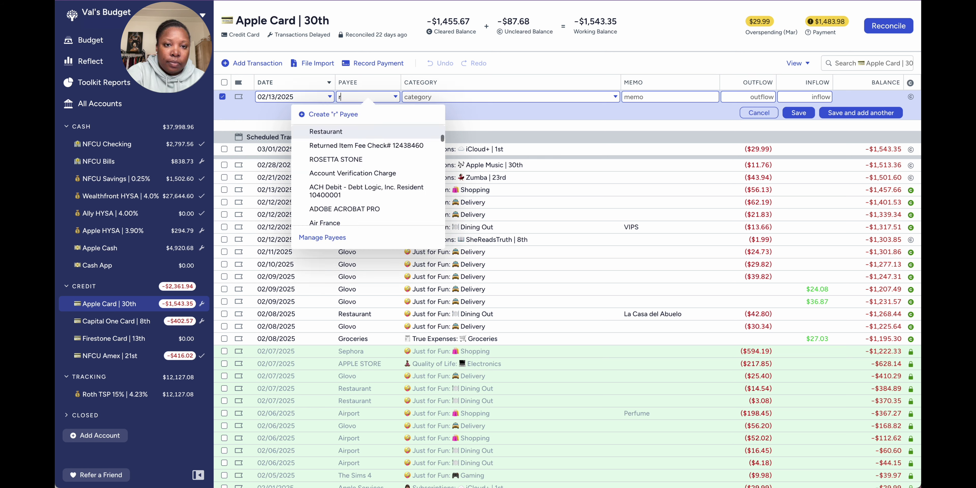
click(337, 133)
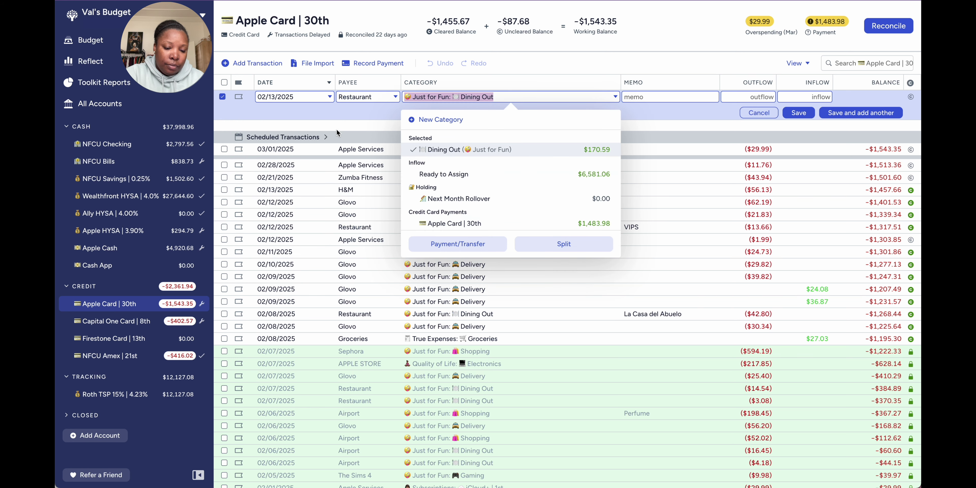
click(760, 97)
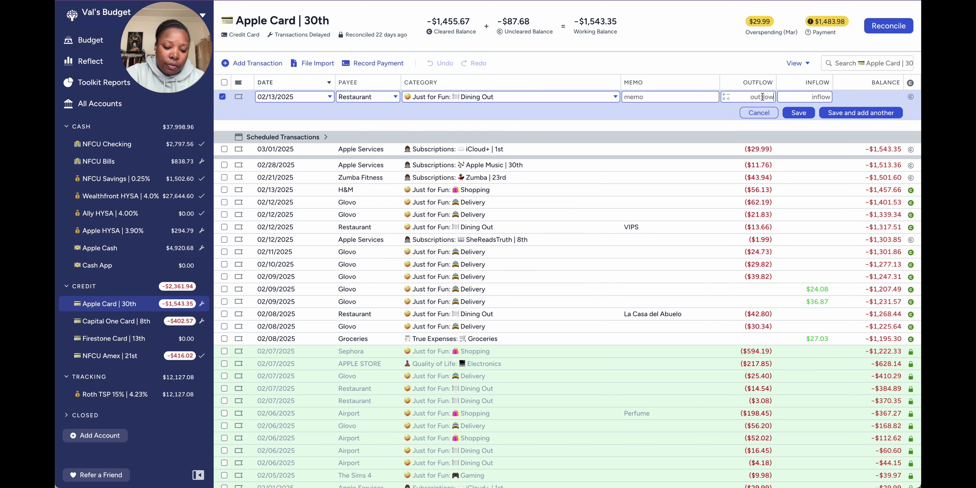
text(34)
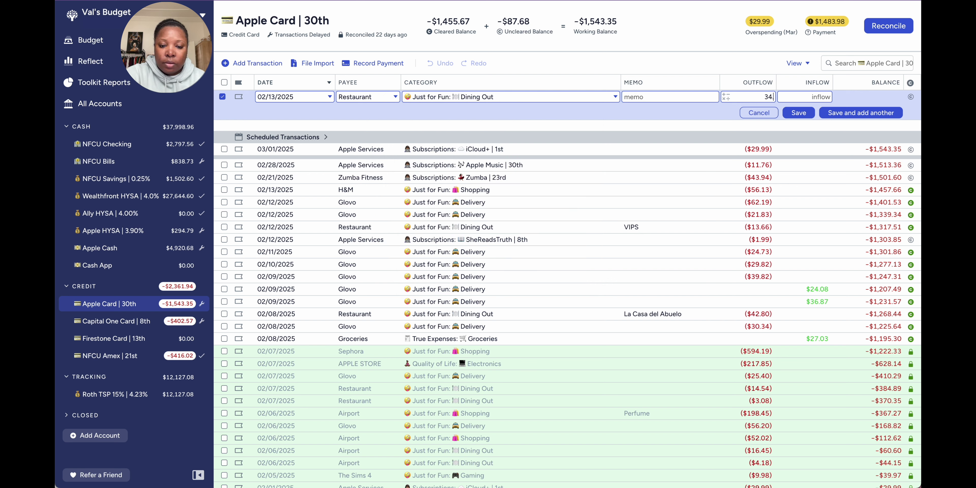
text(.58)
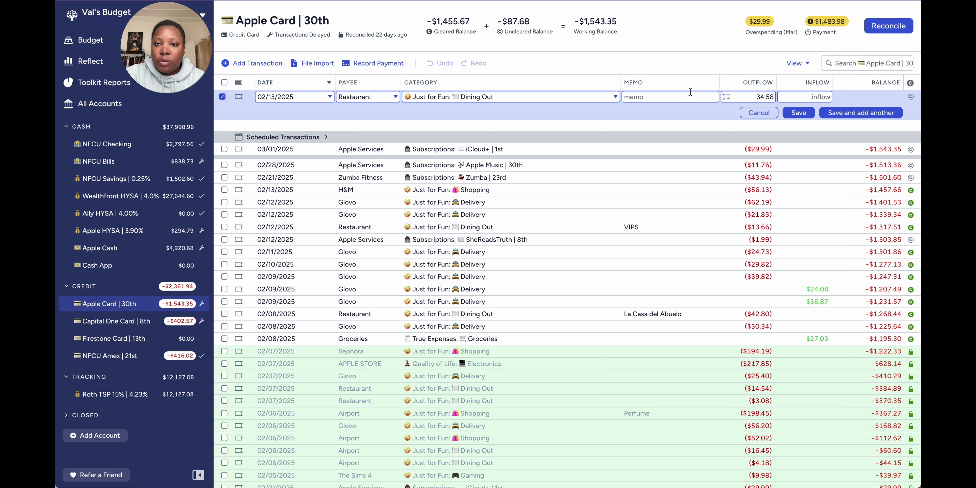
Enter the memo Khazuria for the restaurant entry, mark it cleared, and save it with another entry started.
click(631, 98)
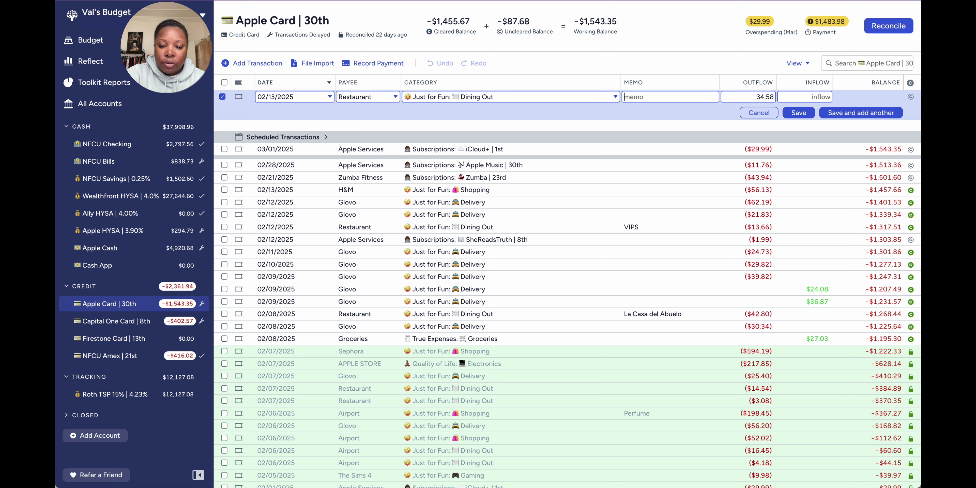
text(Khaz)
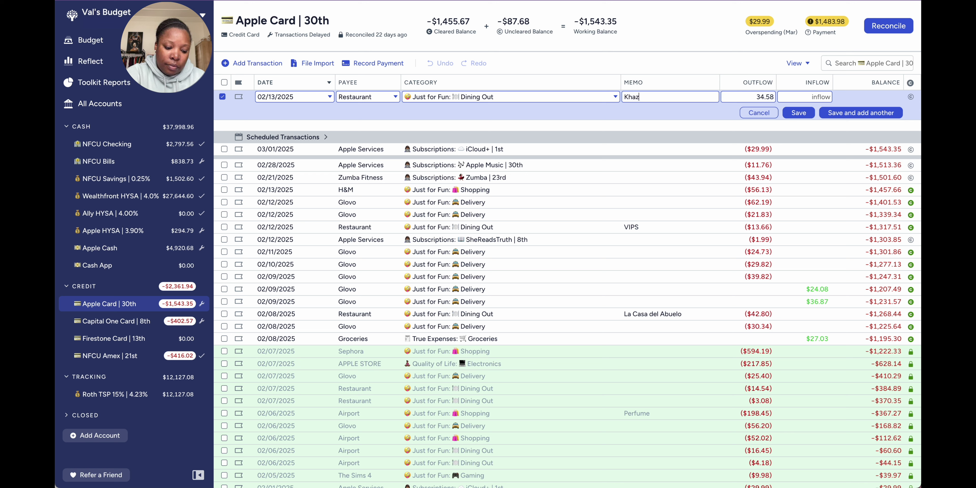
text(uria)
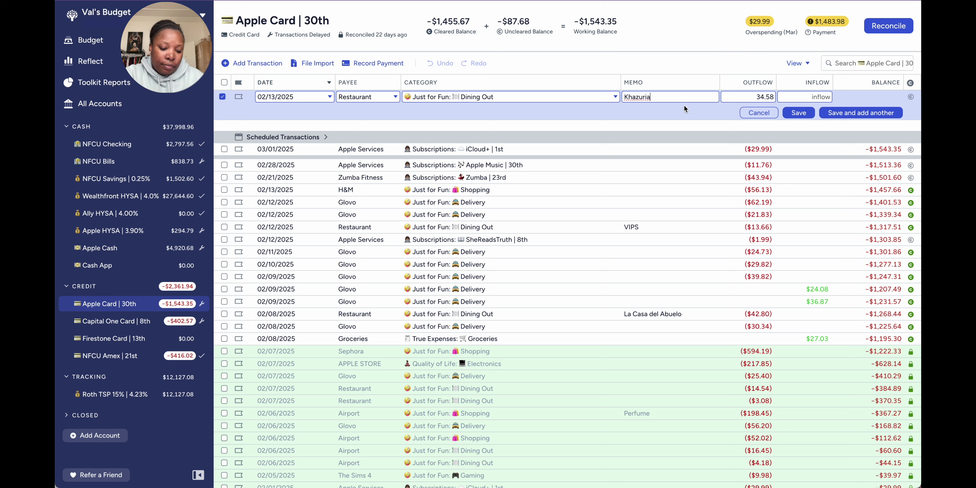
click(913, 97)
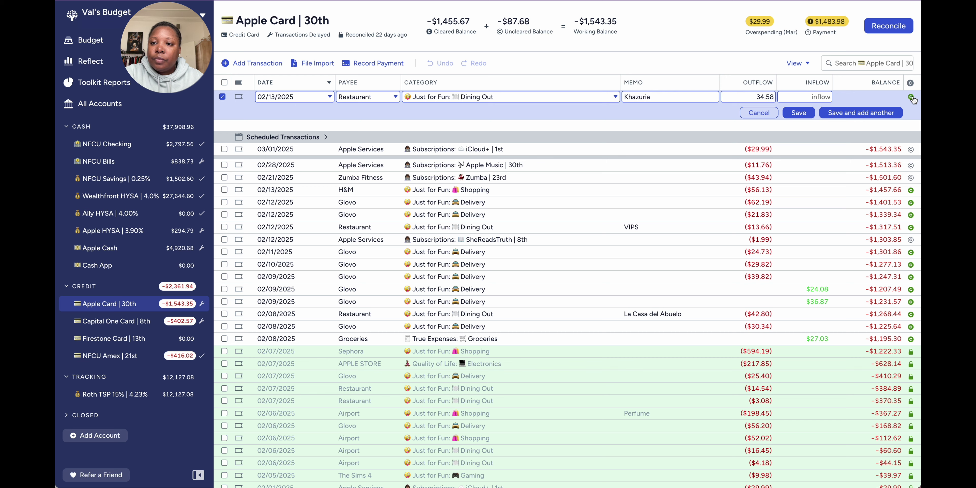
click(847, 114)
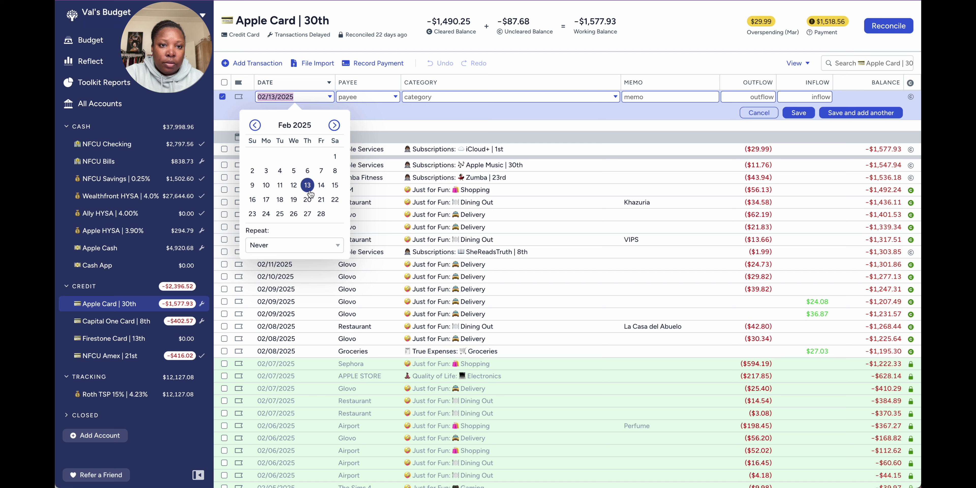
Create the new payee Primark for the 02/13/2025 entry and assign it to the Shopping category.
click(359, 97)
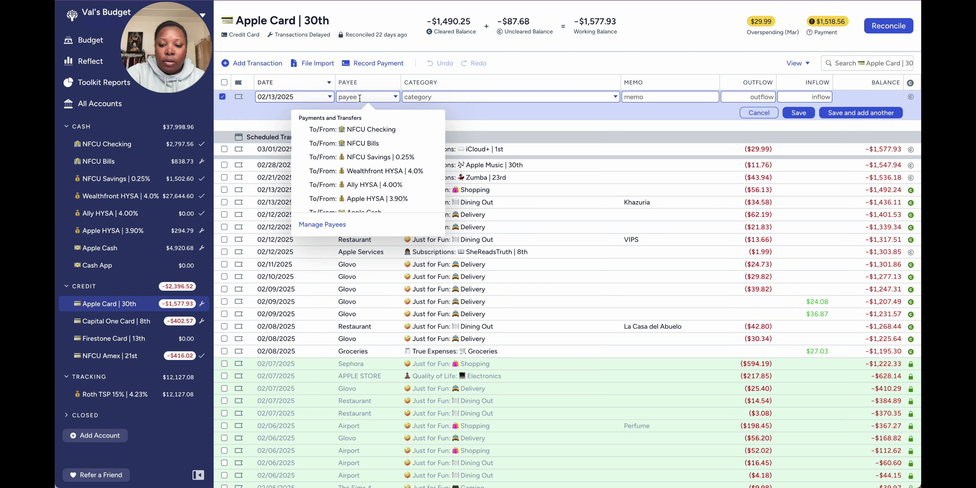
text(Prim)
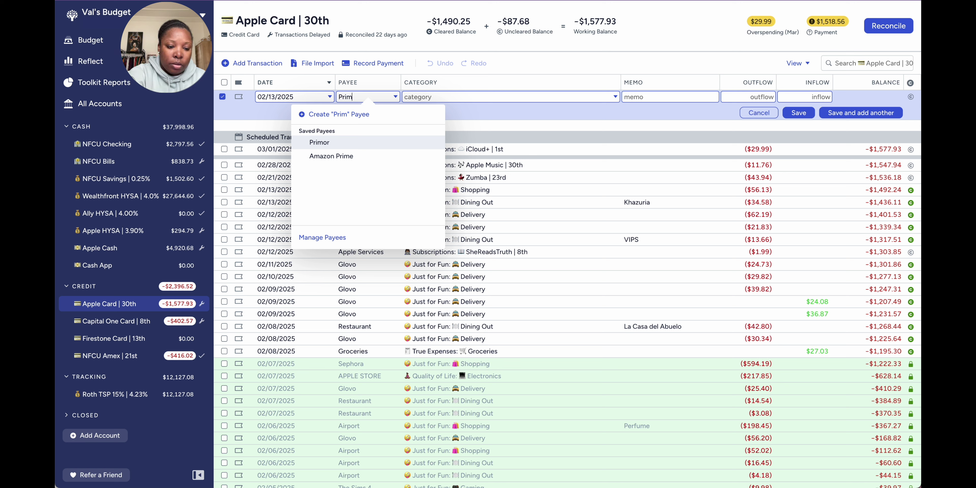
text(ark)
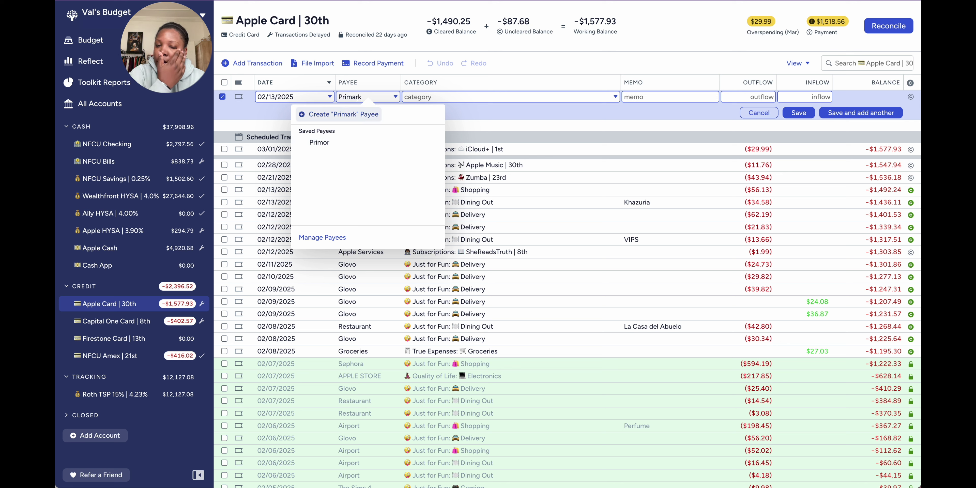
click(348, 115)
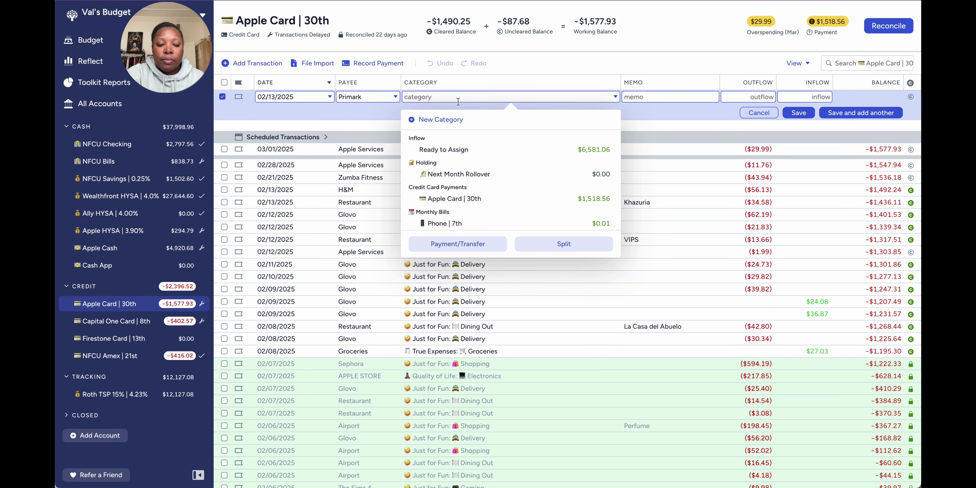
text(s)
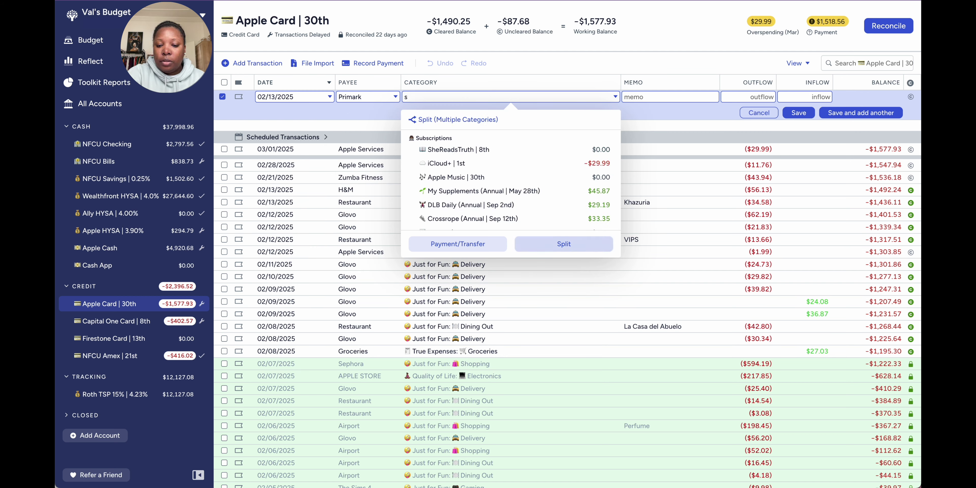
text(hop)
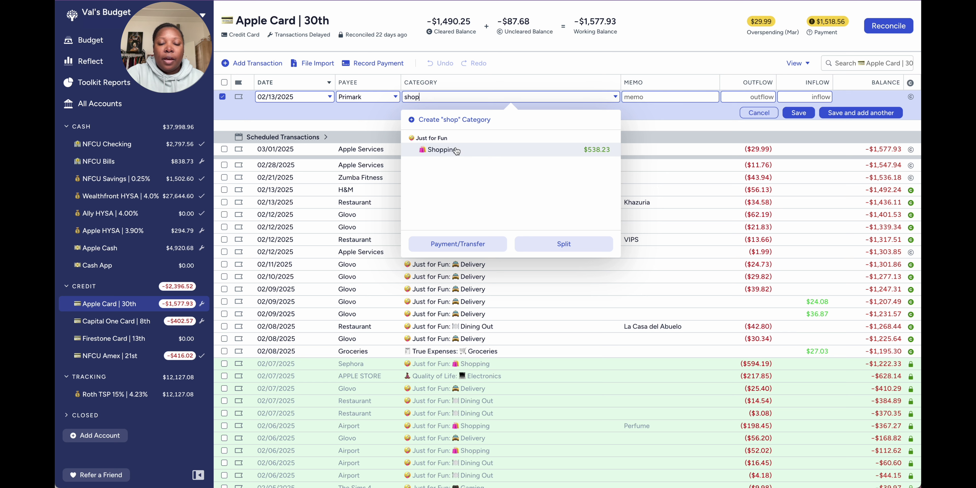
click(456, 150)
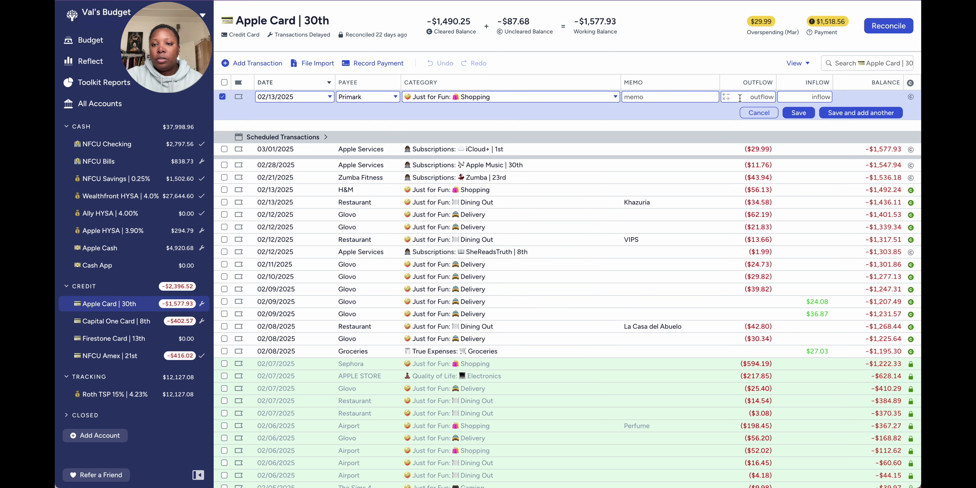
Enter an outflow of 148.51 for the Primark entry and mark it cleared.
click(756, 98)
text(148)
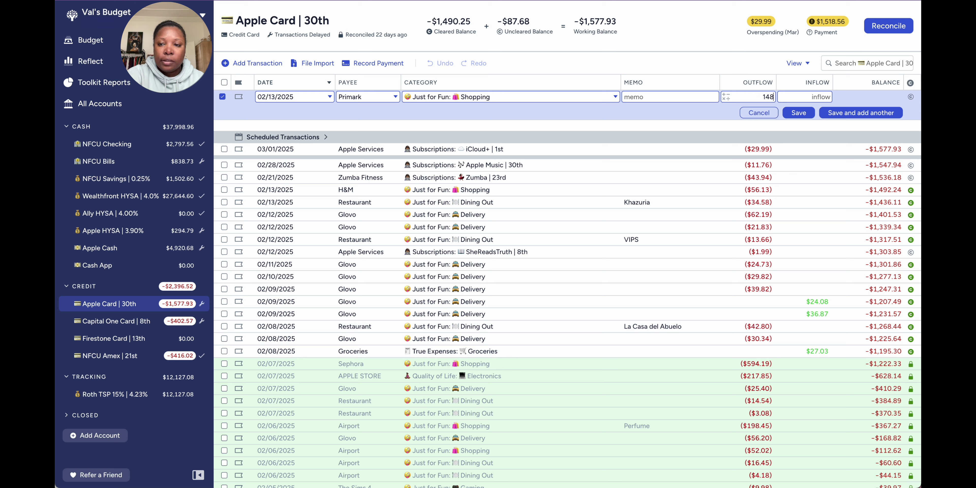
text(.)
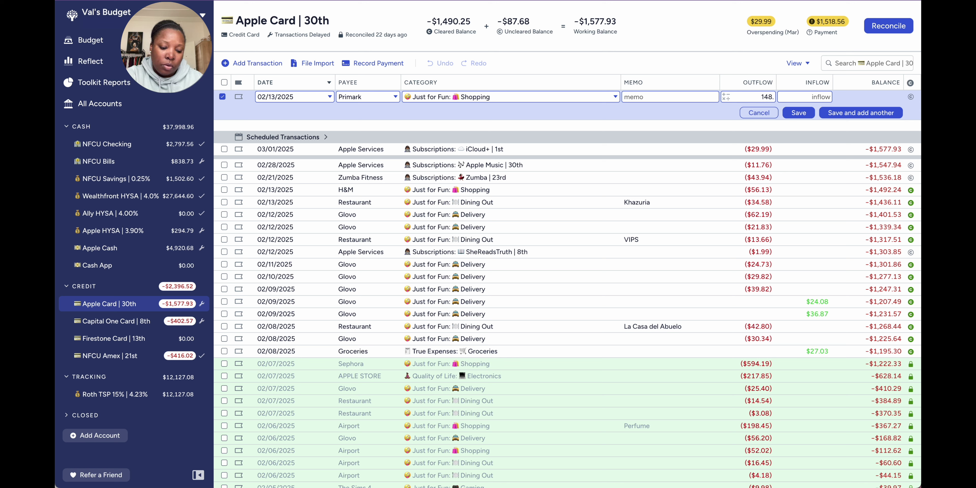
text(51)
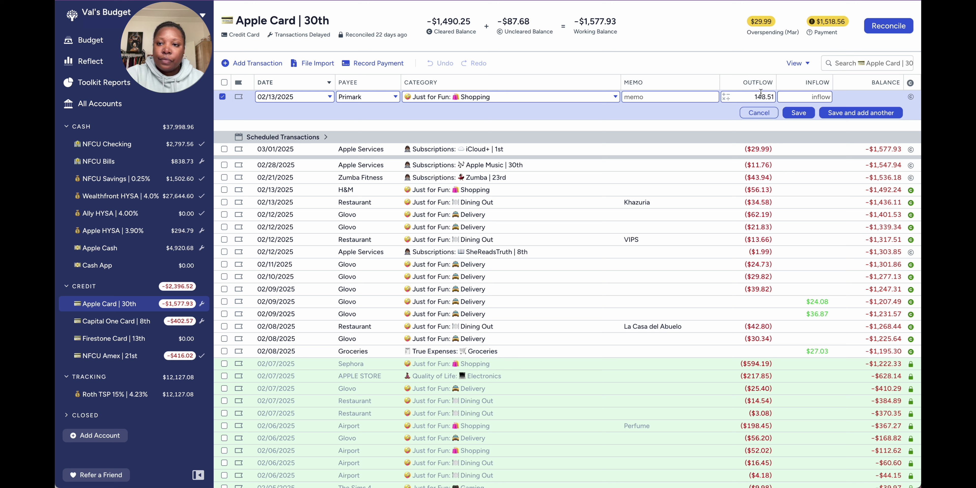
click(911, 98)
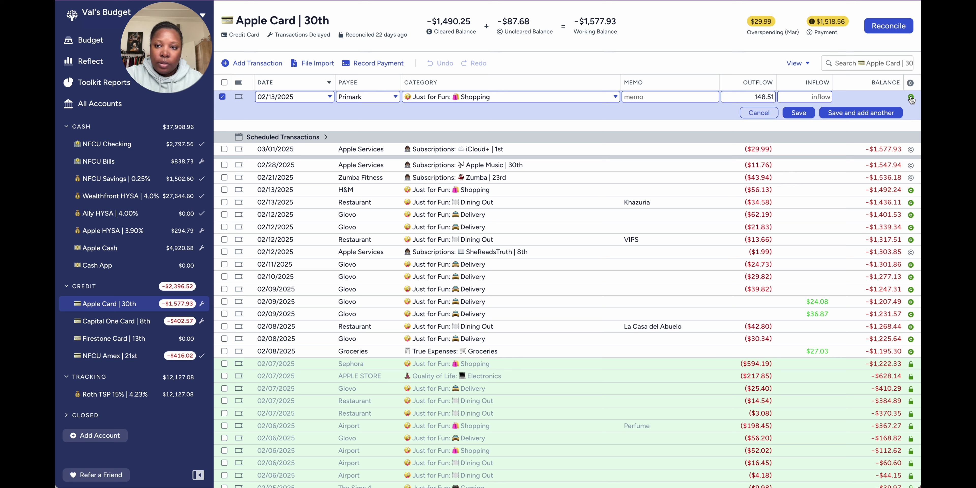
Save the Primark entry and add a cleared 02/13/2025 Taxi transaction under Transportation with an outflow of 3.12, leaving another entry started.
click(856, 113)
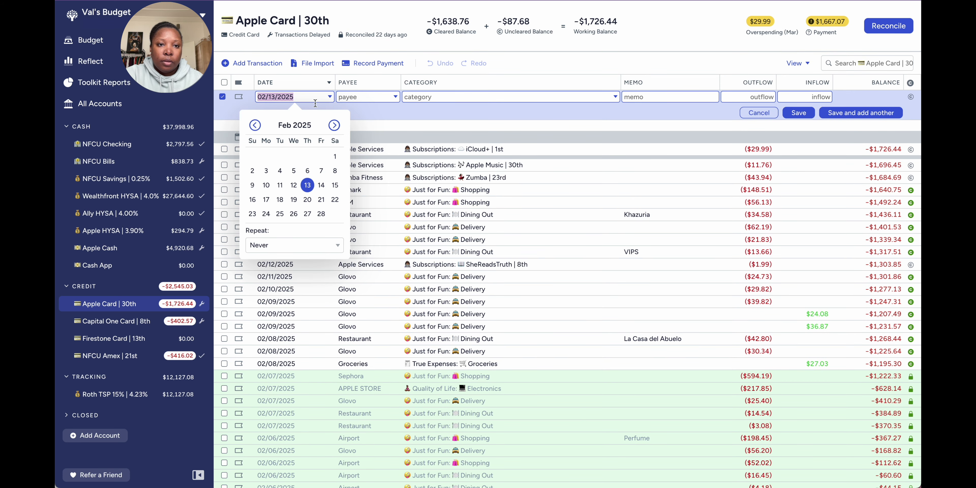
click(360, 97)
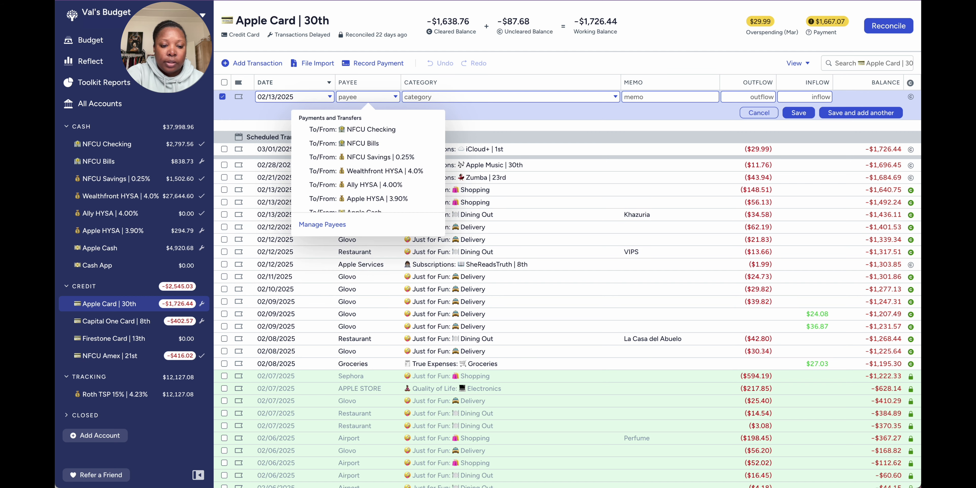
text(tax)
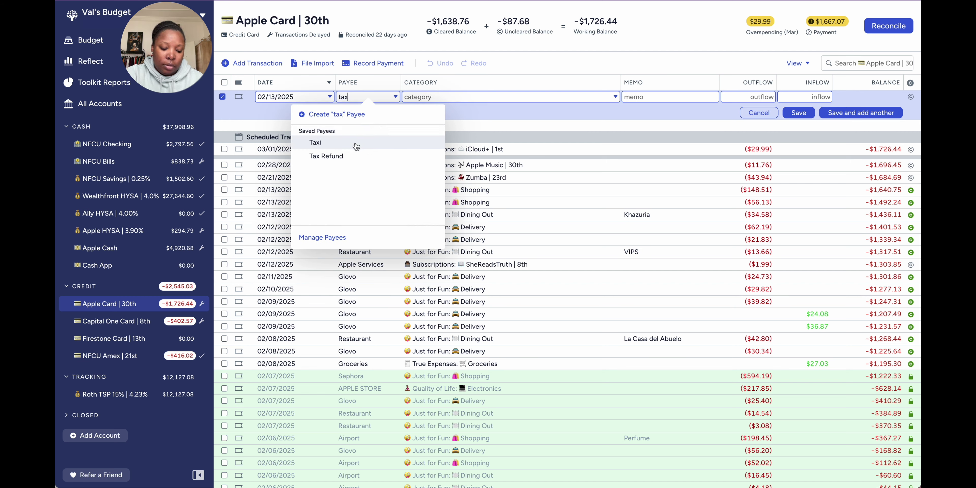
click(357, 146)
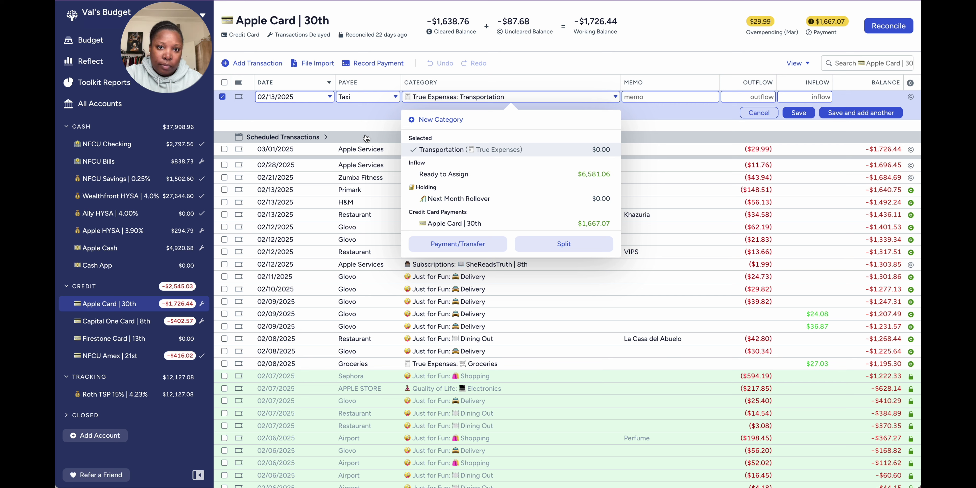
click(760, 96)
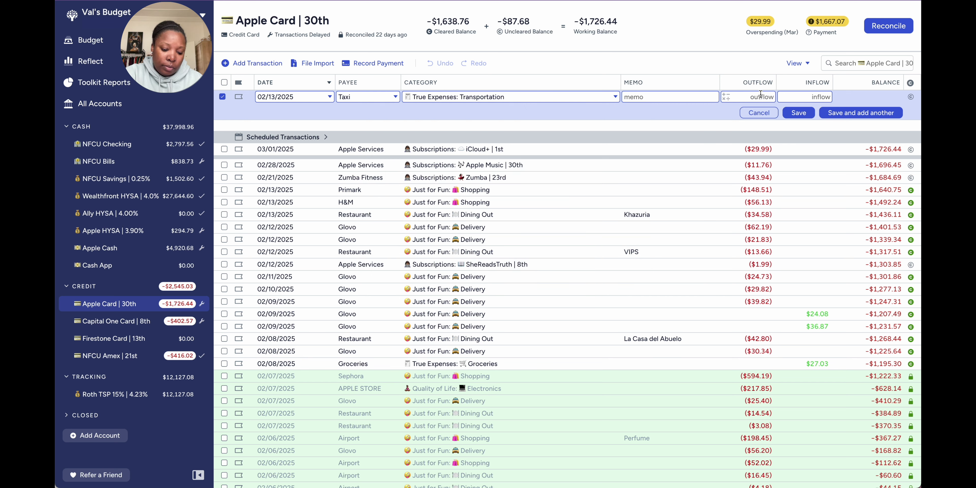
text(3.12)
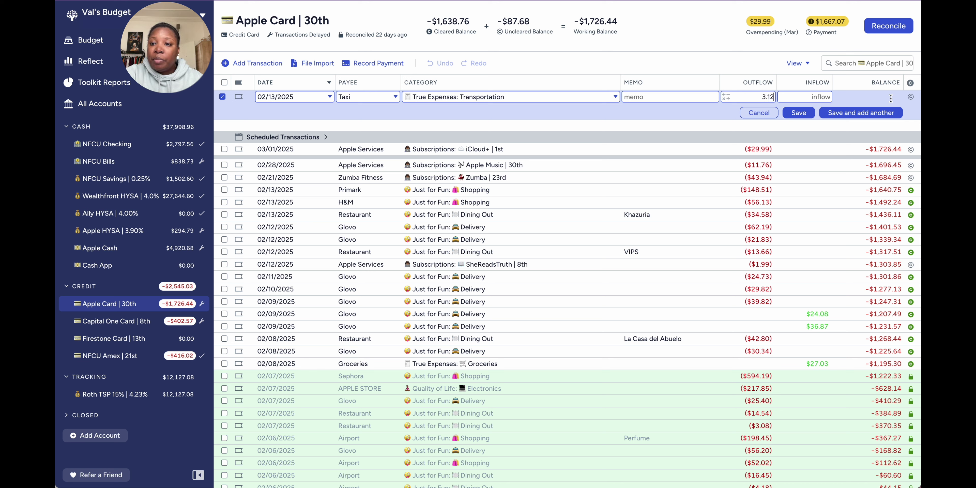
click(911, 98)
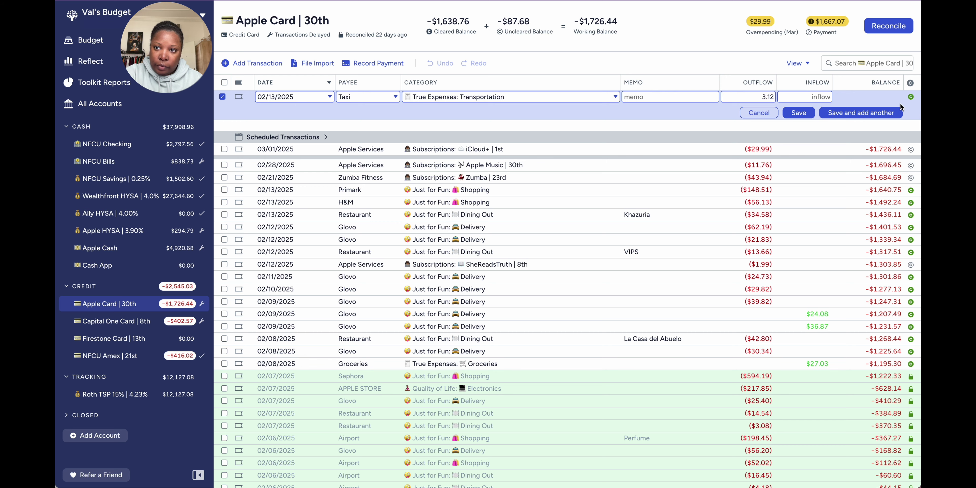
click(881, 113)
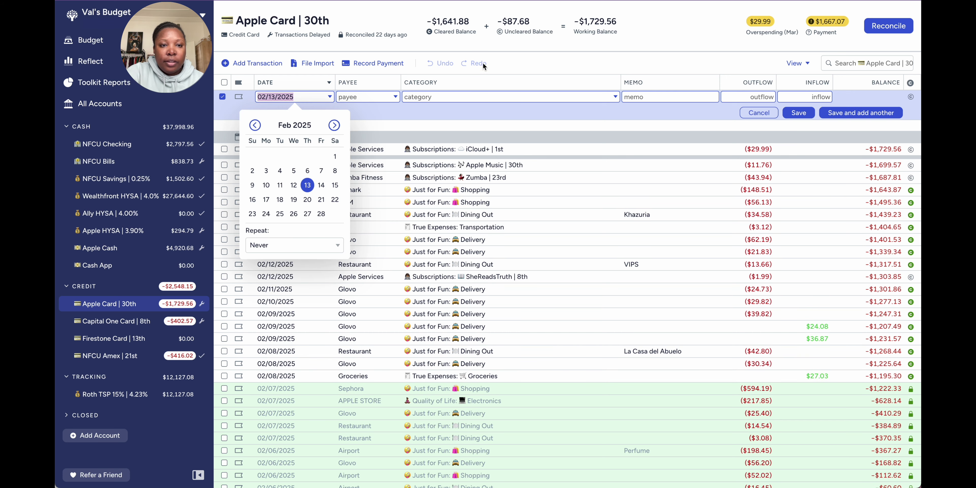
Add a cleared 02/14/2025 Glovo transaction under Delivery with an outflow of 26.60 and start another entry.
click(321, 185)
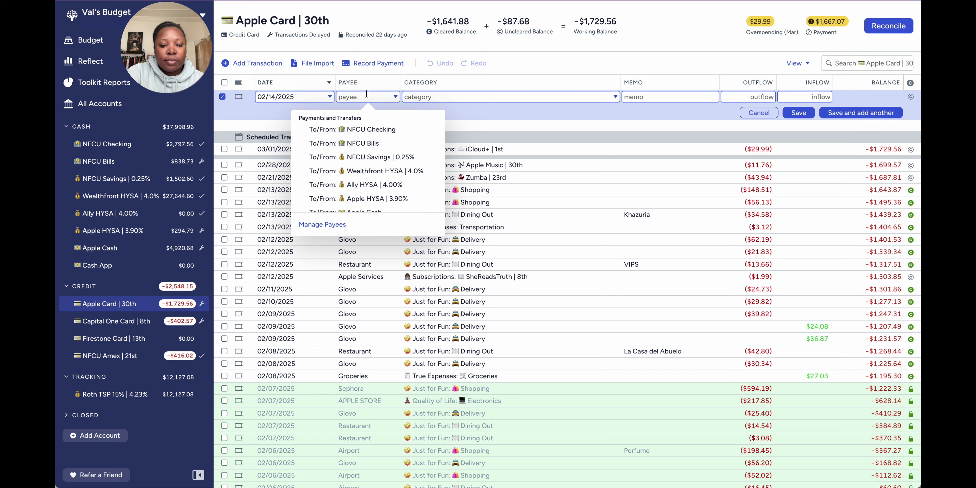
text(glov)
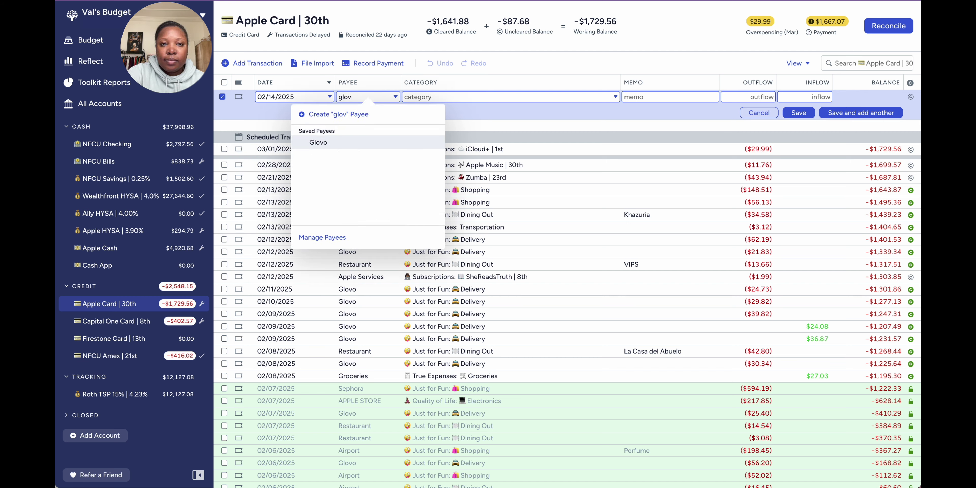
click(370, 145)
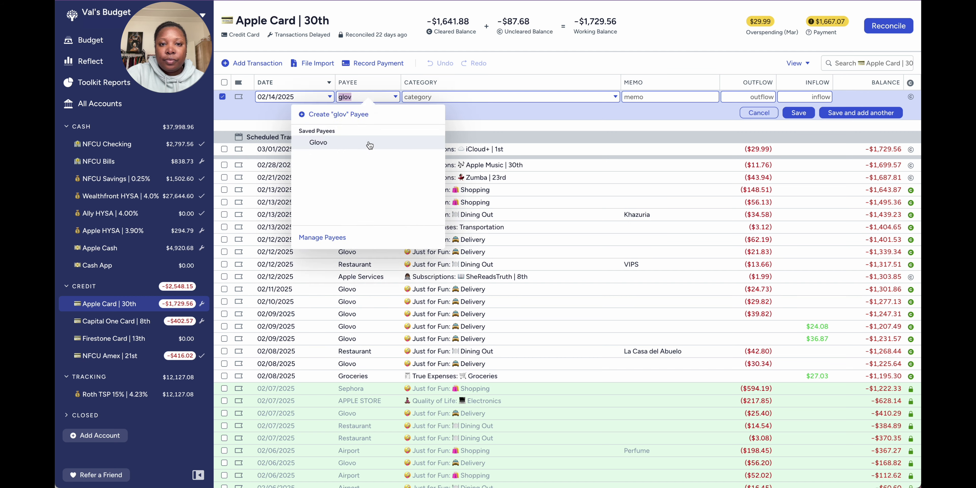
click(752, 99)
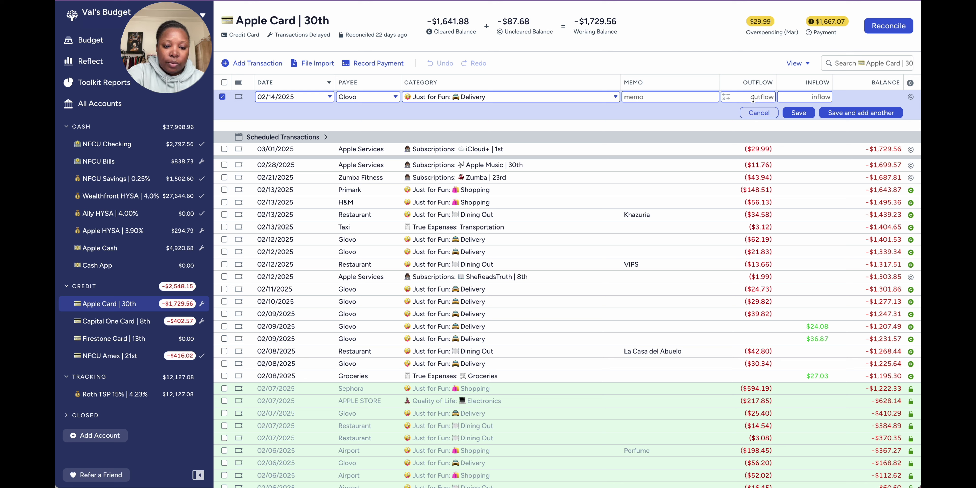
text(26.6)
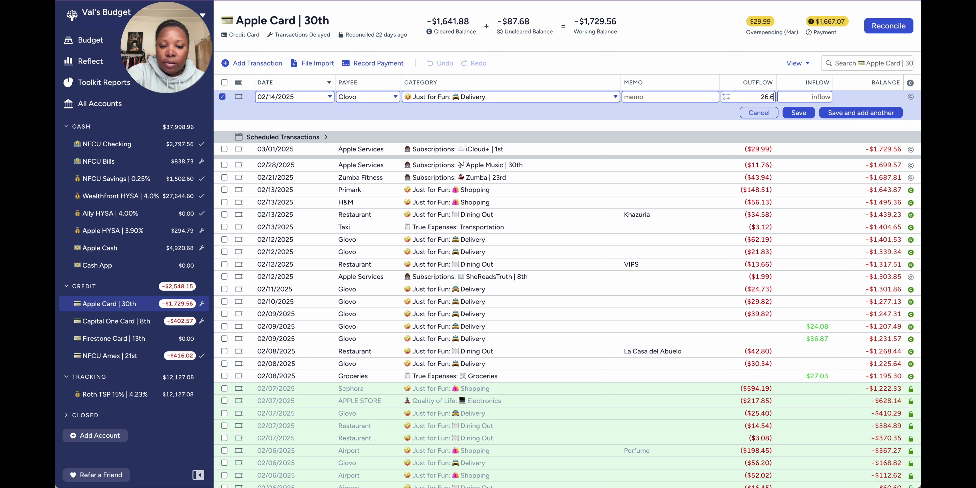
click(911, 98)
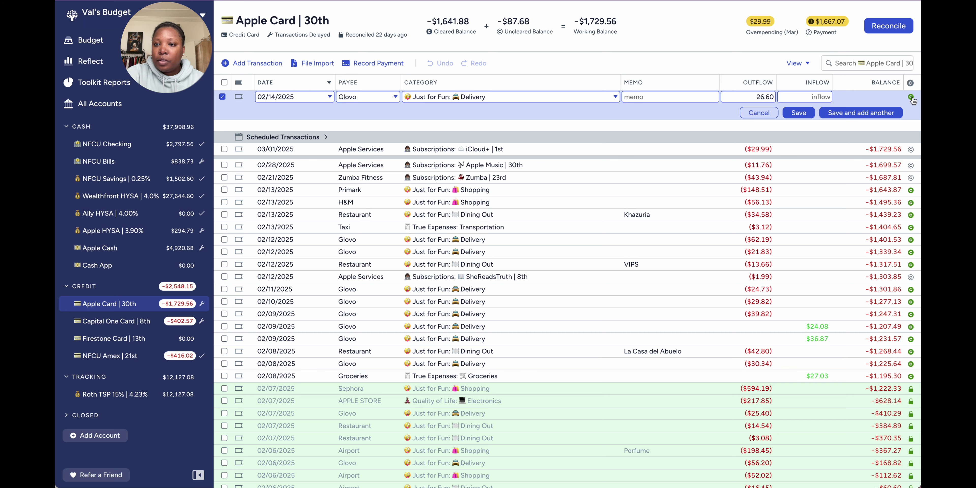
click(848, 112)
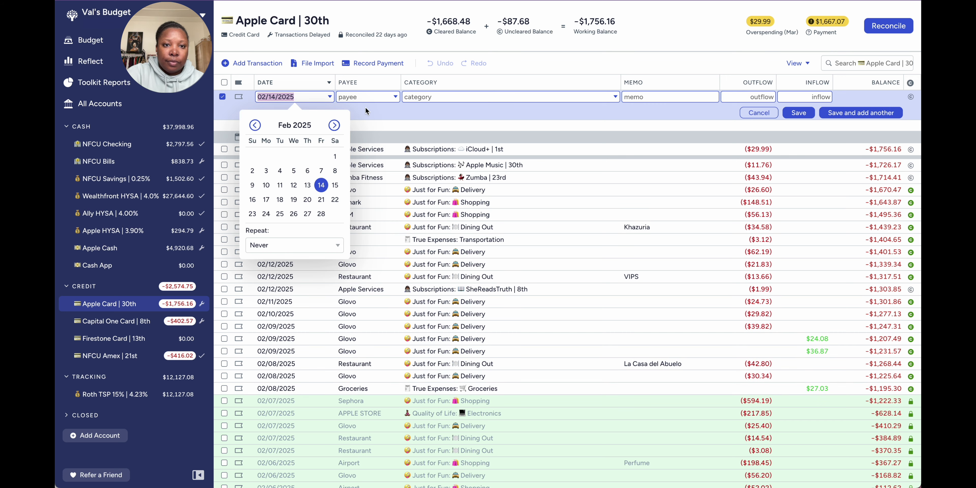
Add a second cleared 02/14/2025 Glovo transaction under Delivery with an outflow of 33.04 and start another entry.
key(Tab)
text(gl)
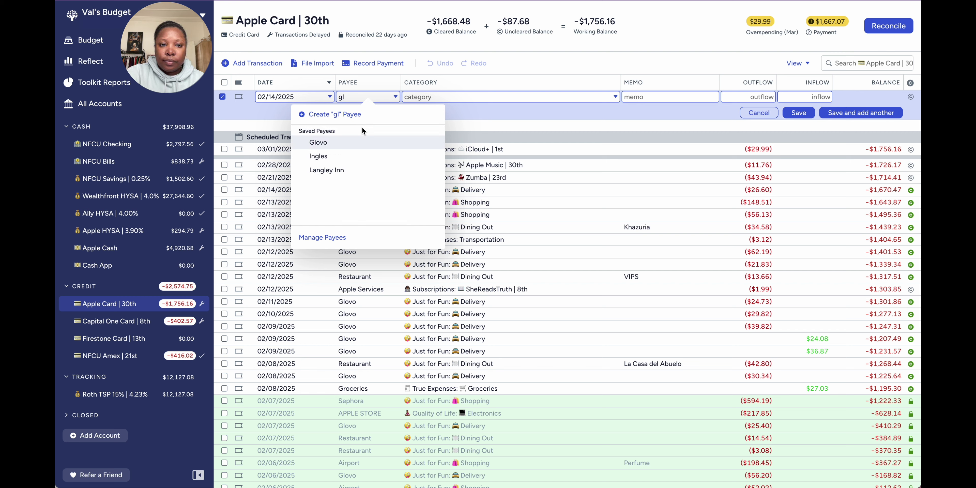
click(362, 145)
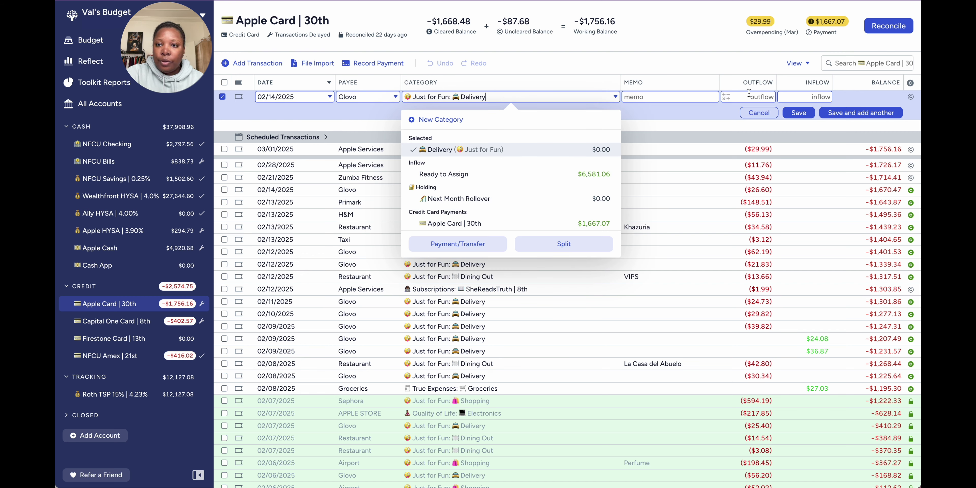
click(763, 97)
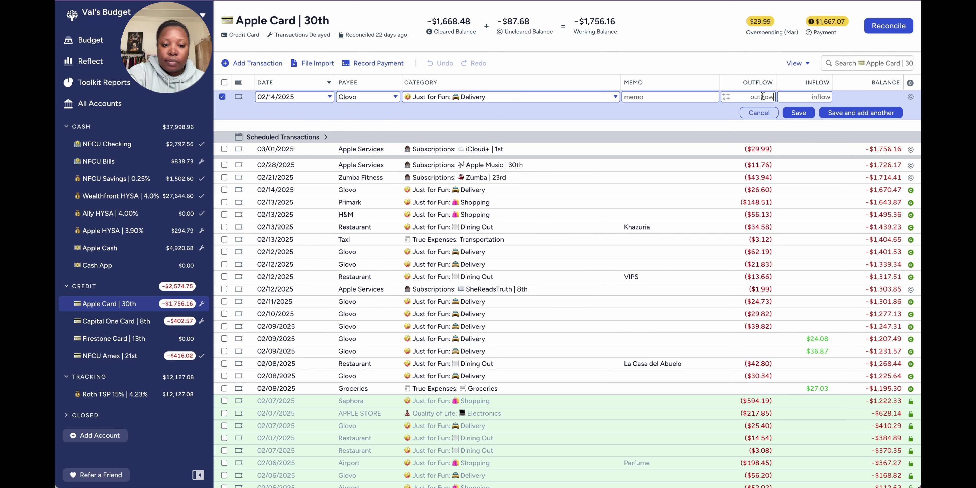
text(33.04)
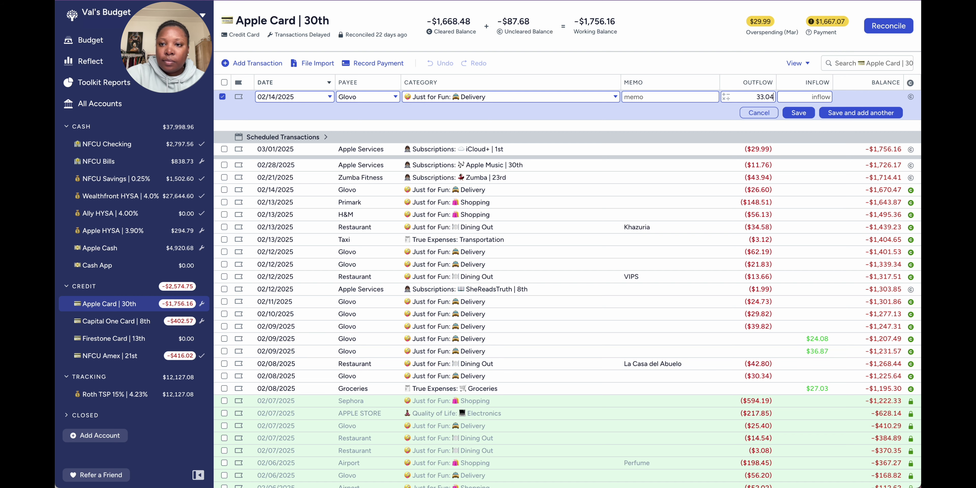
click(911, 97)
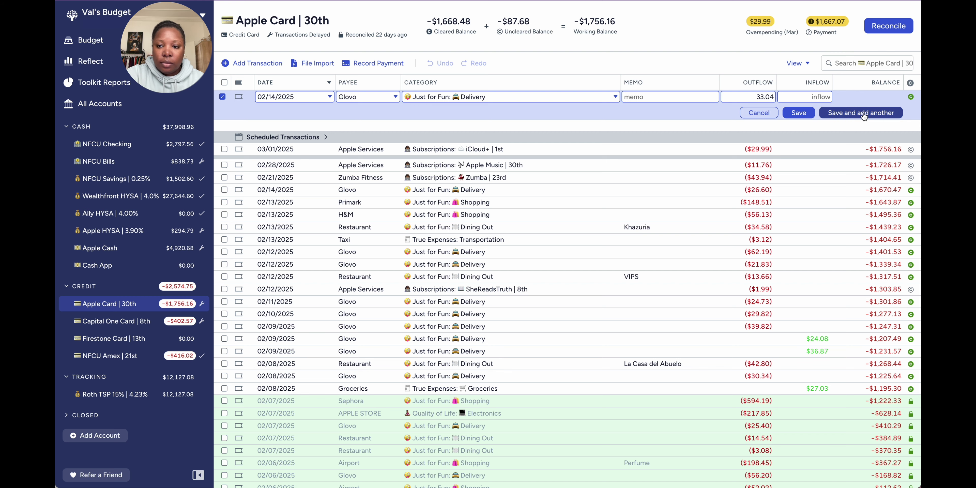
click(863, 113)
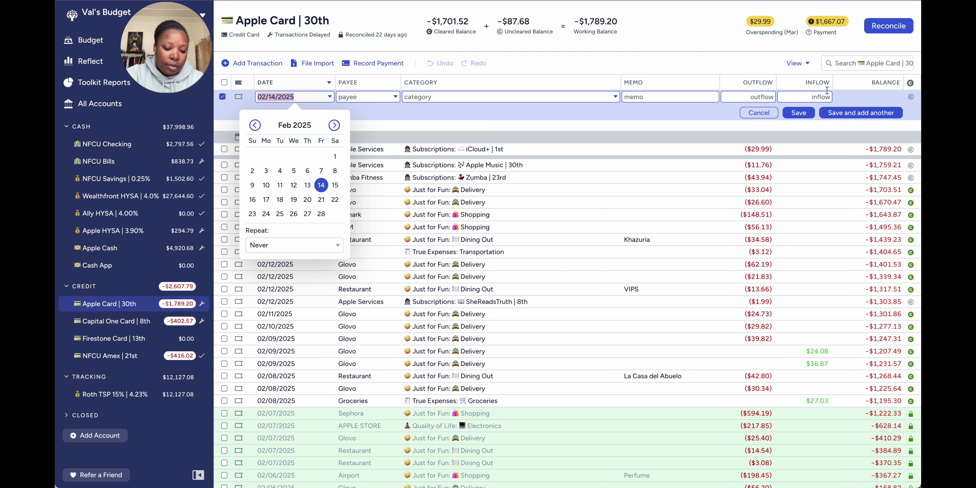
Add a third cleared 02/14/2025 Glovo transaction under Delivery with an outflow of 20.02, and date the following entry 02/15/2025.
click(348, 97)
text(g)
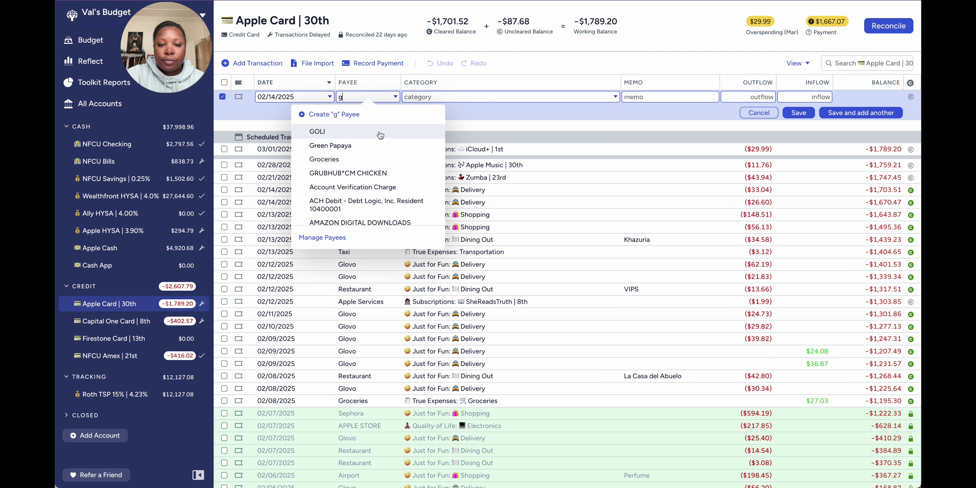
text(l)
click(385, 144)
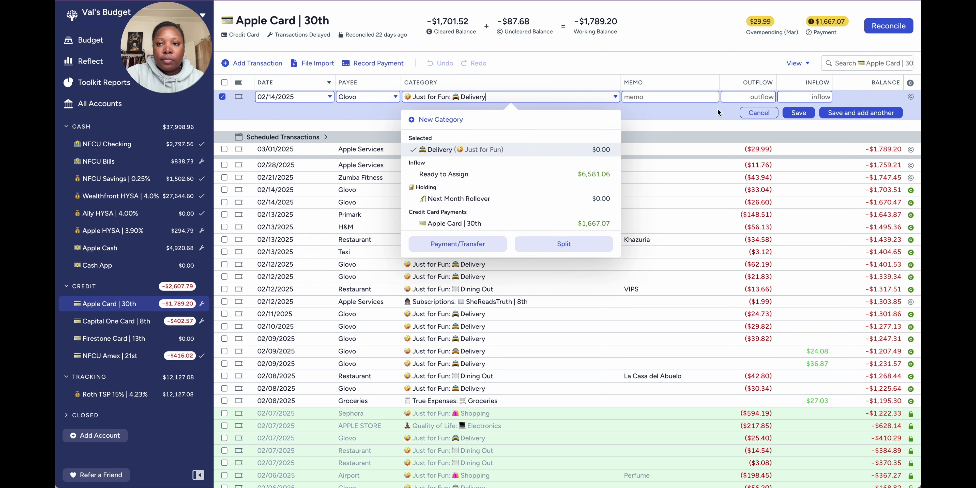
click(754, 95)
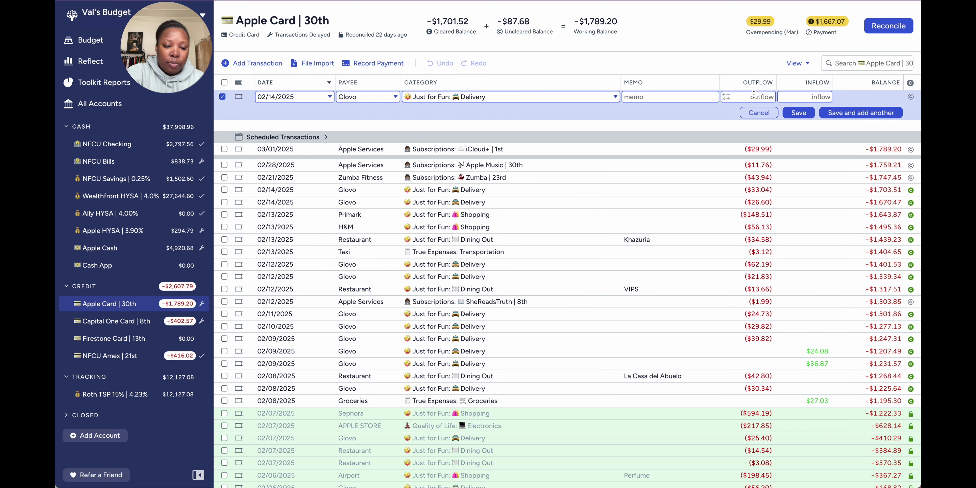
text(20.0)
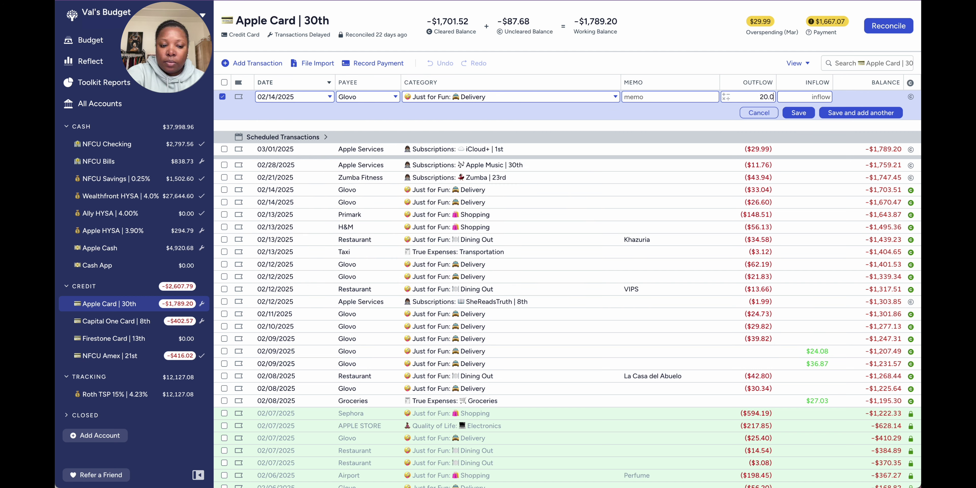
text(2)
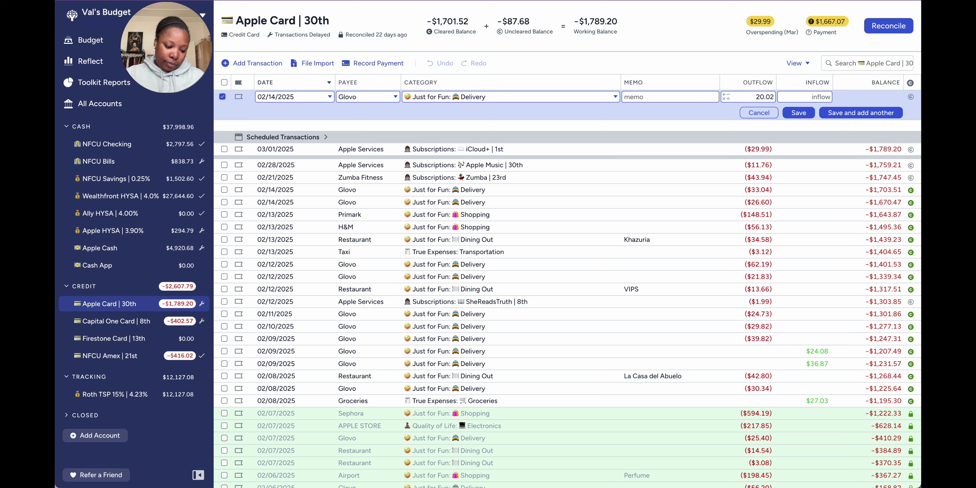
click(910, 96)
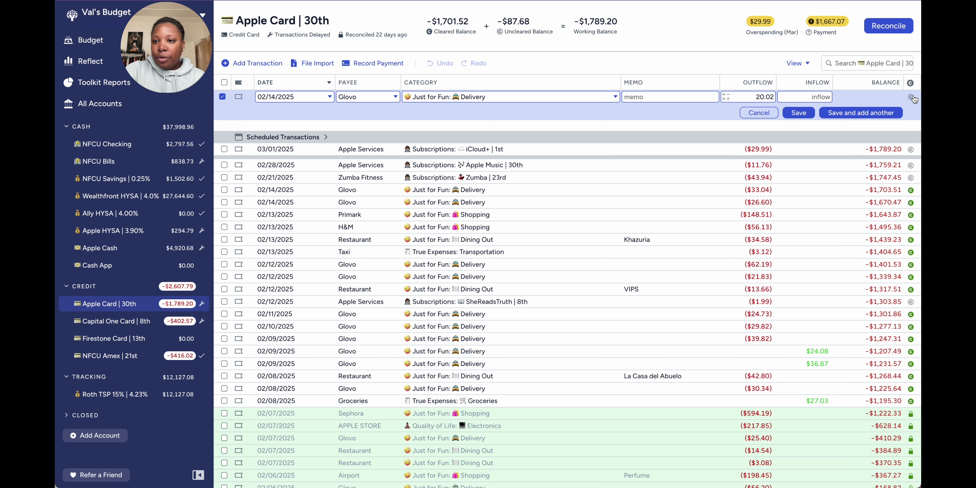
click(861, 112)
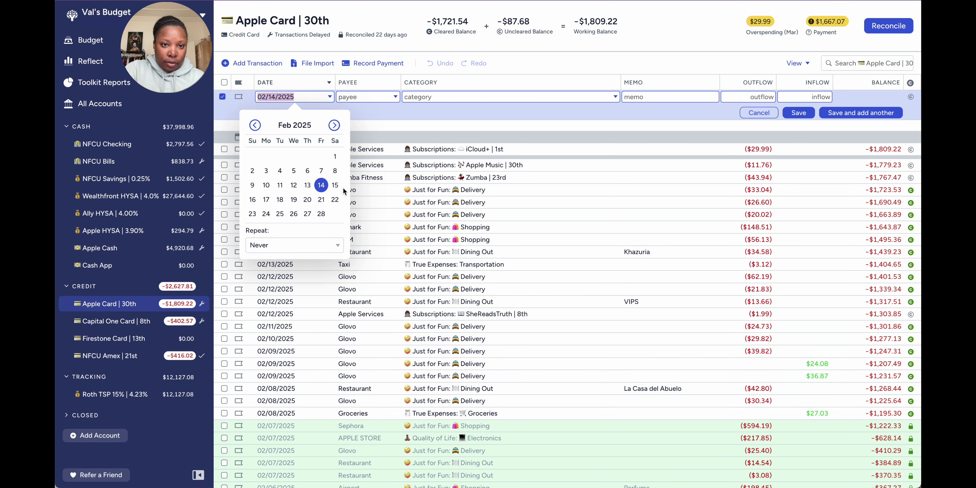
click(335, 185)
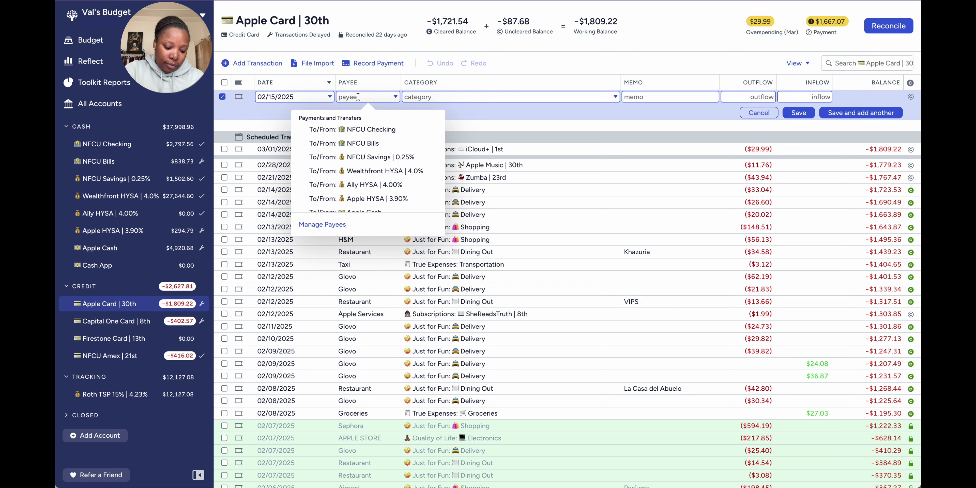
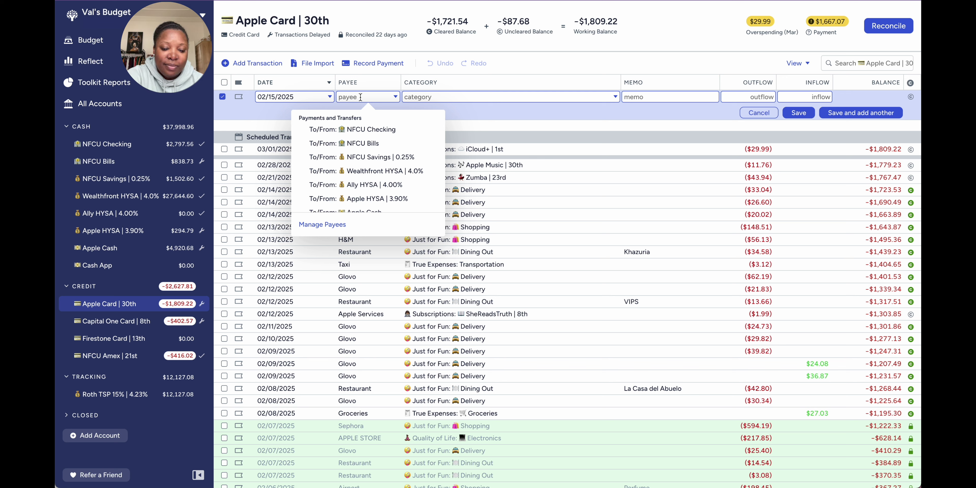
text(sh)
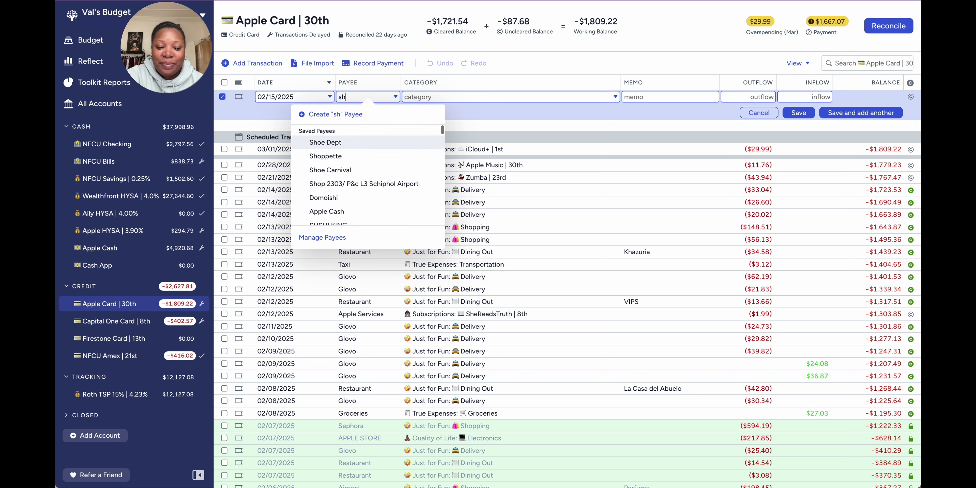
text(opp)
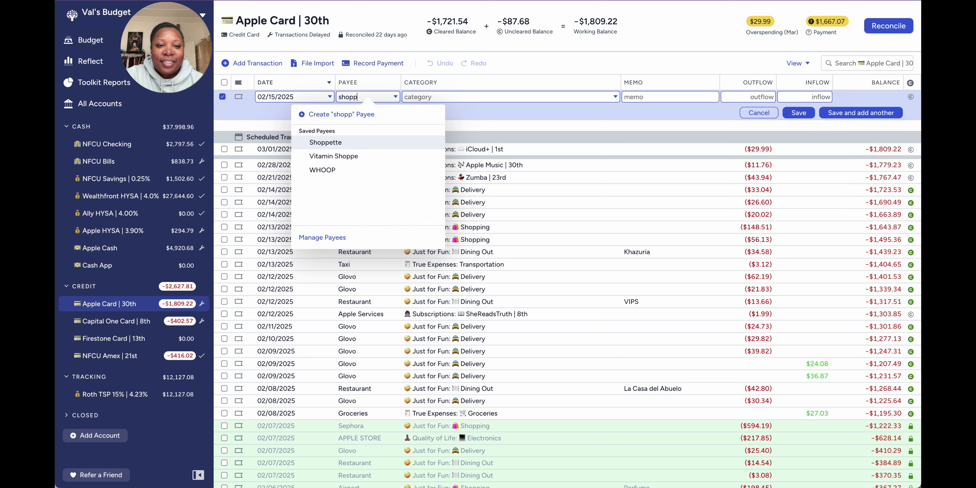
key(BackSpace)
key(BackSpace)
key(BackSpace)
key(BackSpace)
key(BackSpace)
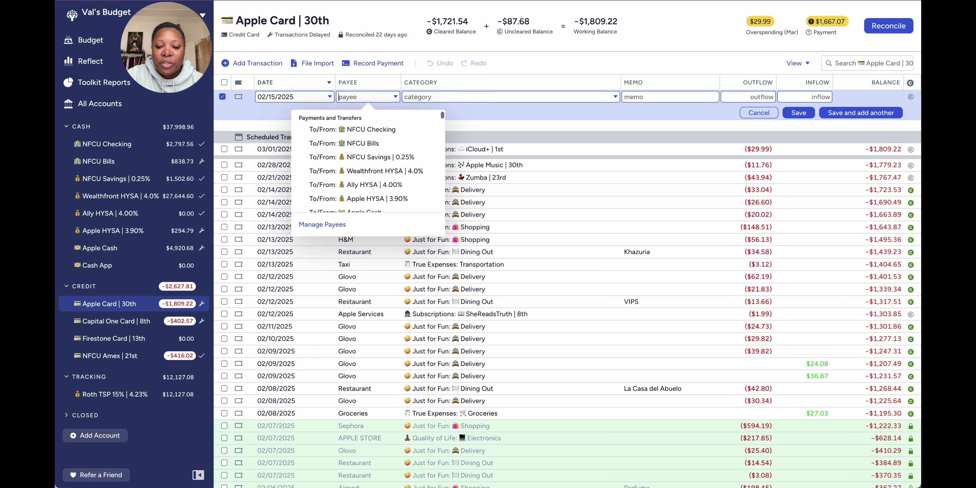
Choose the saved payee Mall for the 02/15/2025 entry, with Shopping as its category.
text(Mall)
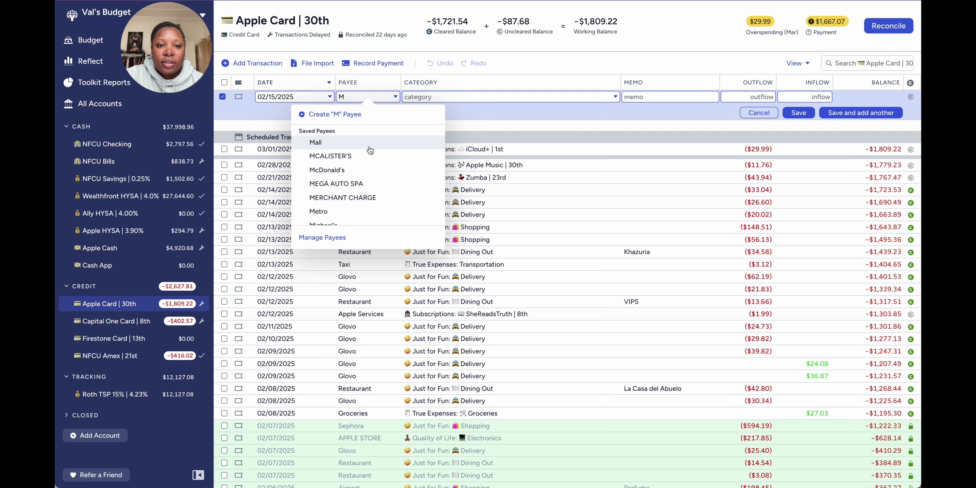
click(367, 142)
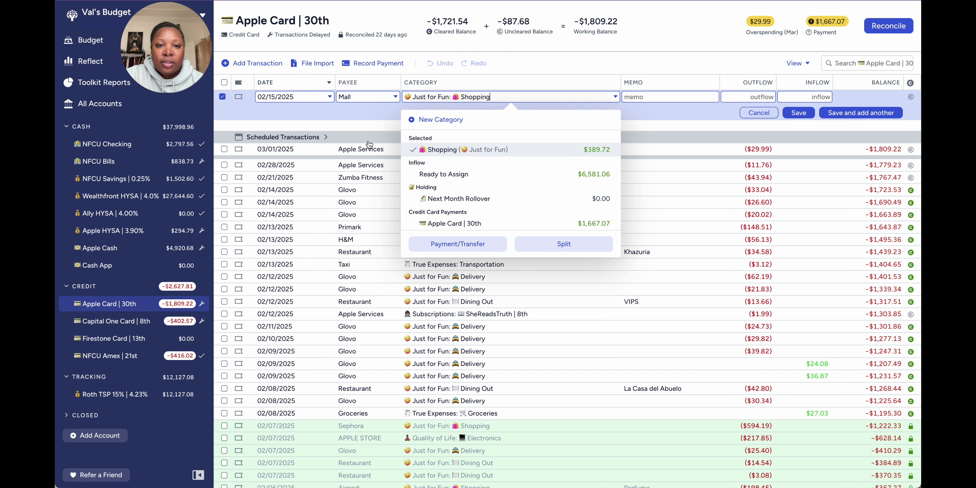
Complete the 02/15/2025 Mall entry with the memo Decathlon and a cleared outflow of 45.00, save it, and start another entry.
click(693, 96)
text(De)
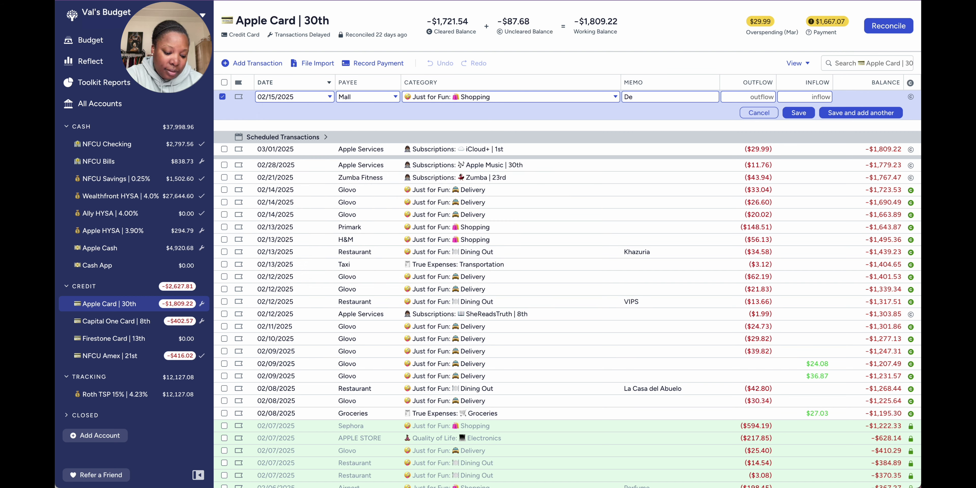
text(ca)
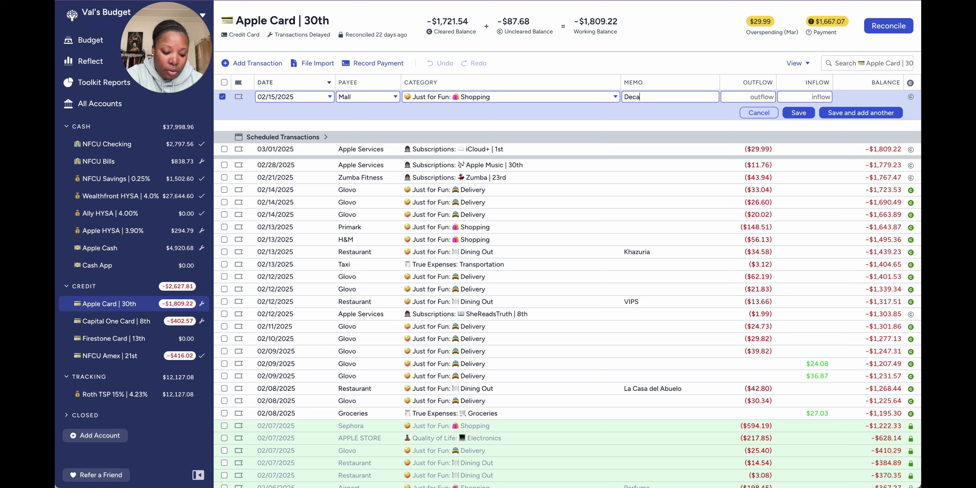
text(th)
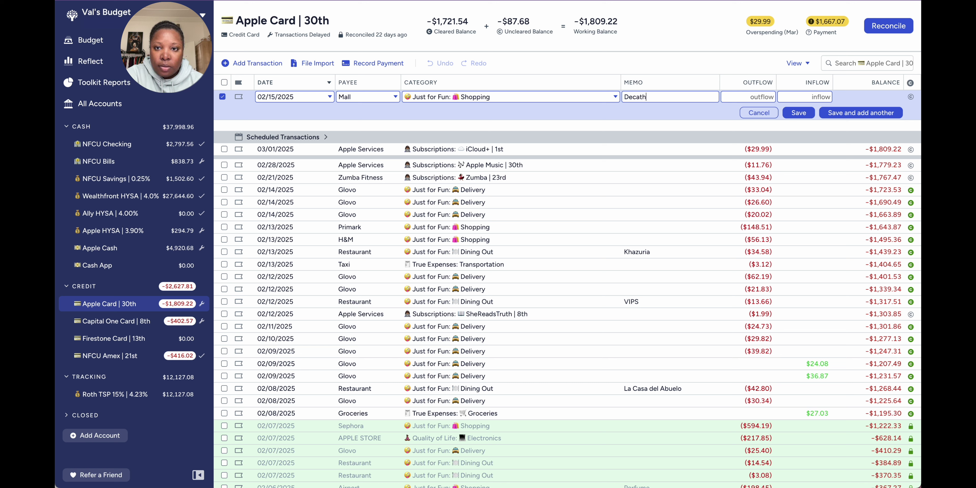
text(lon)
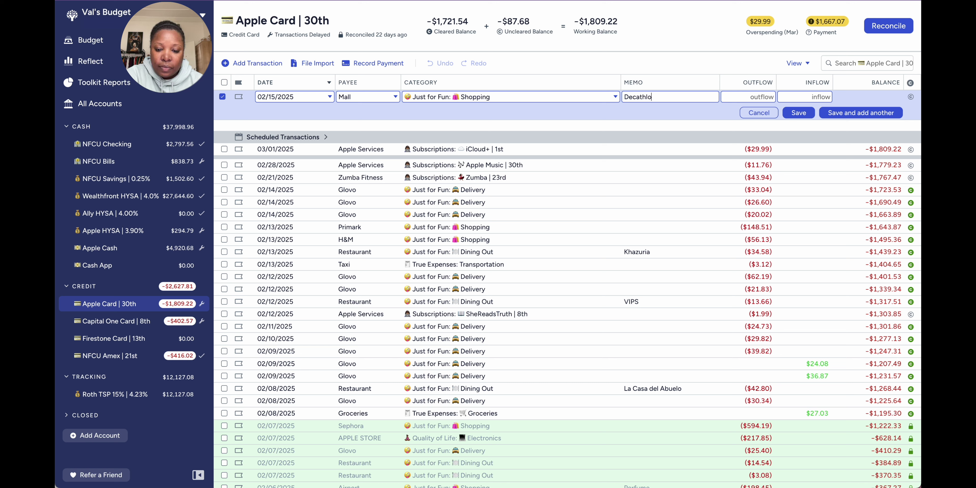
click(760, 98)
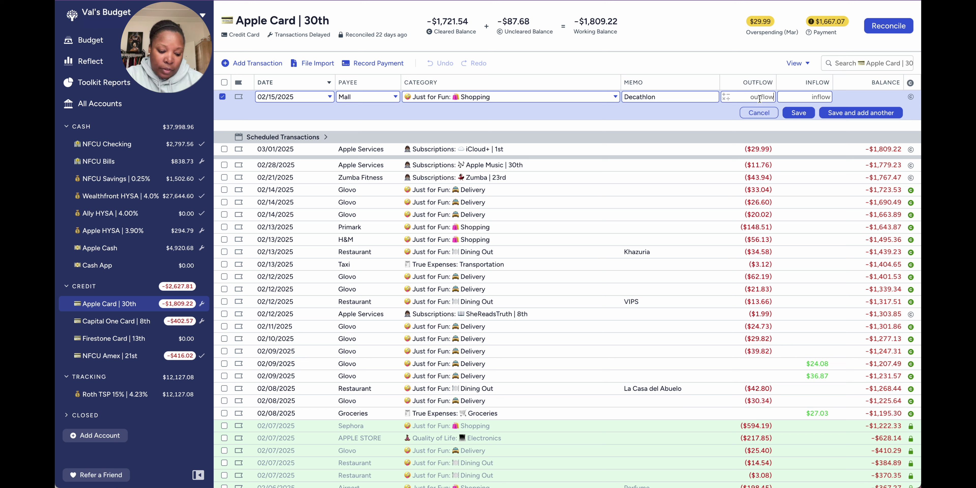
text(45)
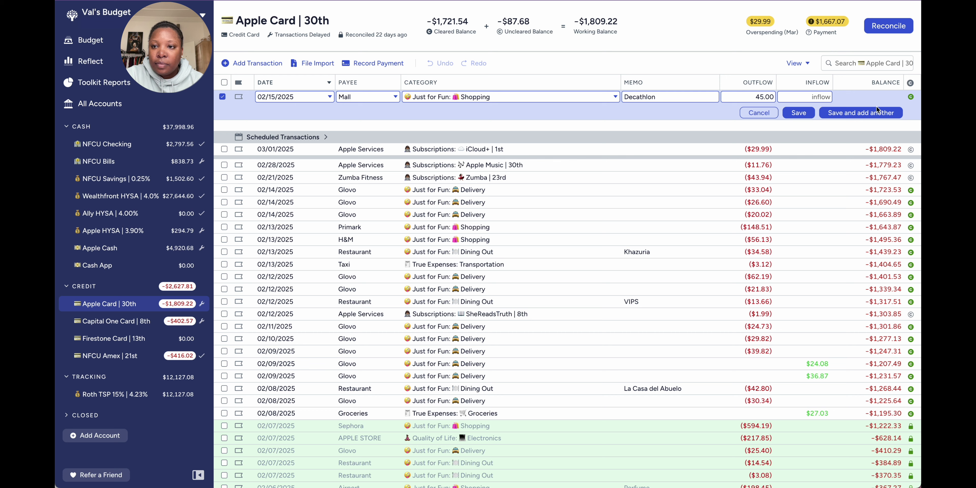
click(871, 114)
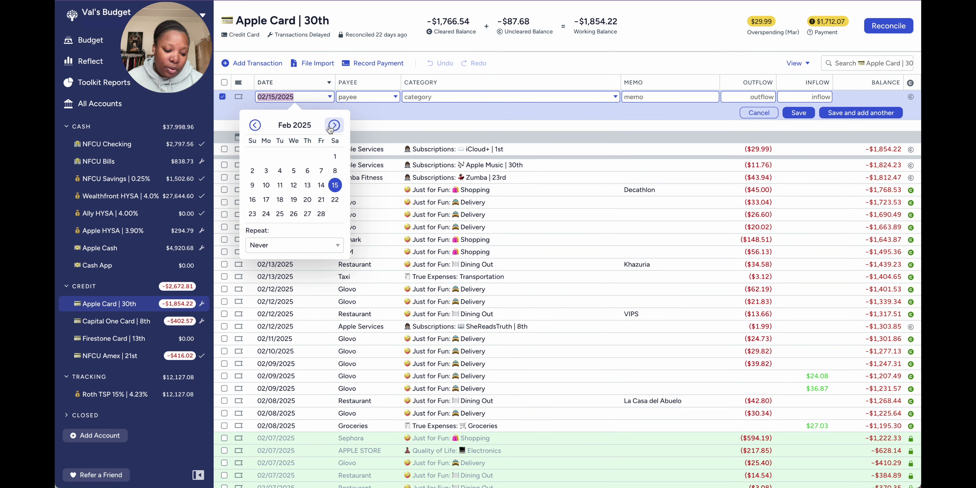
Add a cleared 02/15/2025 Mall transaction under Shopping with the memo El Corte Ingles and an outflow of 273.60, and start another entry.
click(360, 97)
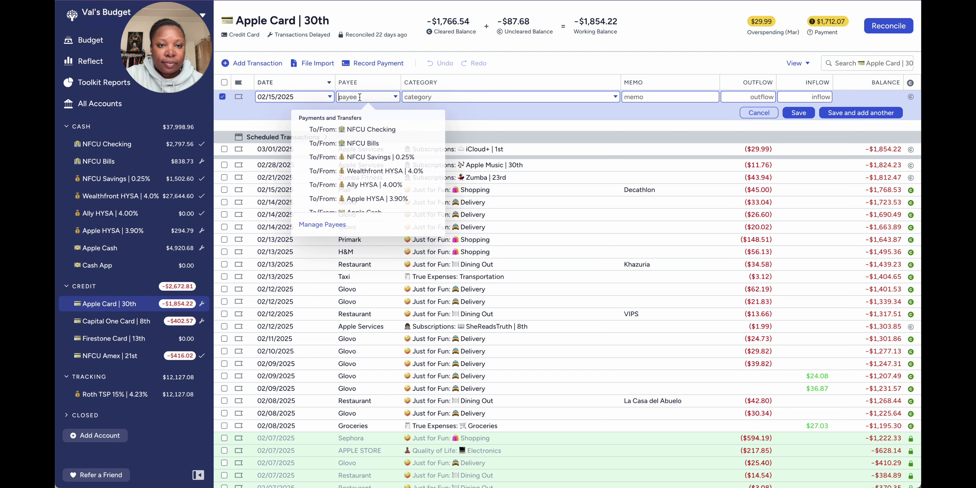
text(Ma)
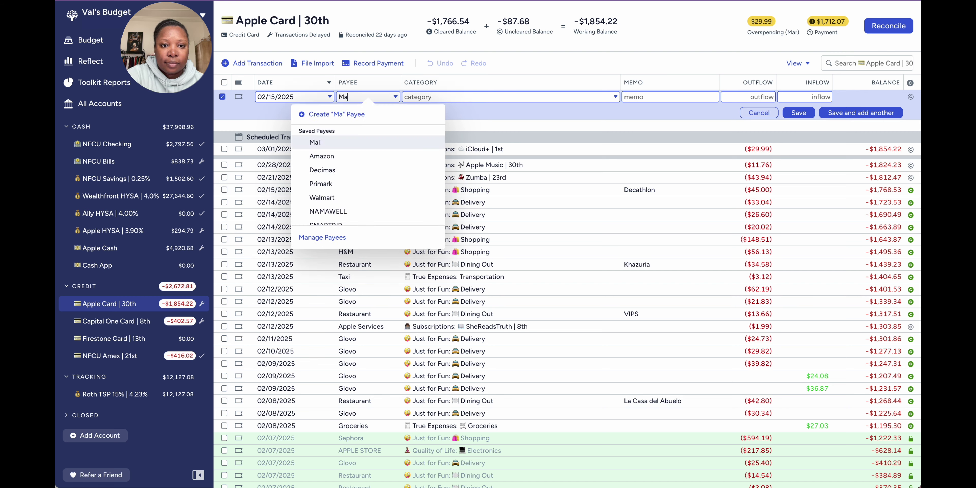
click(352, 143)
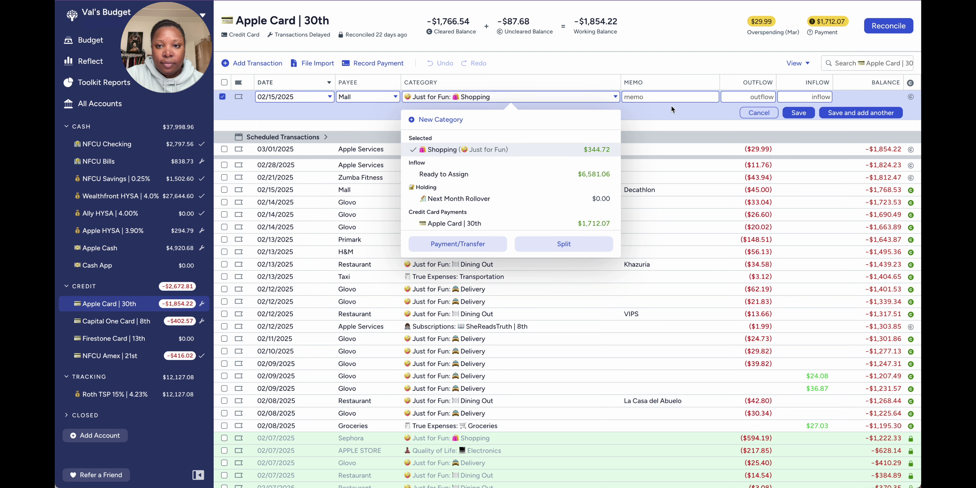
click(666, 96)
text(El)
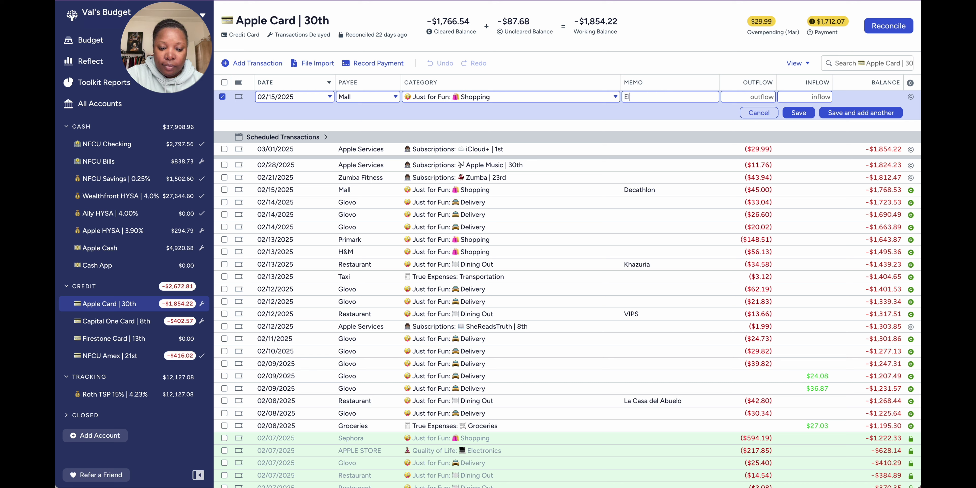
text( Corte)
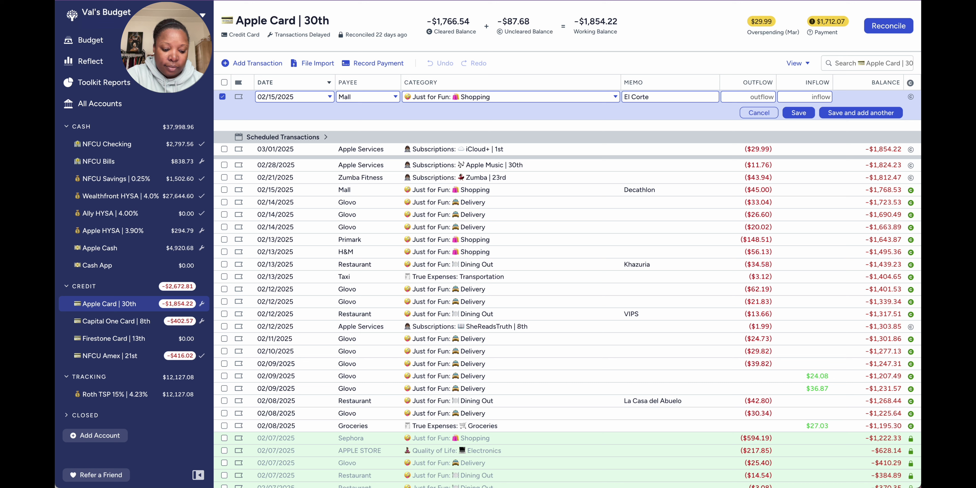
text( In)
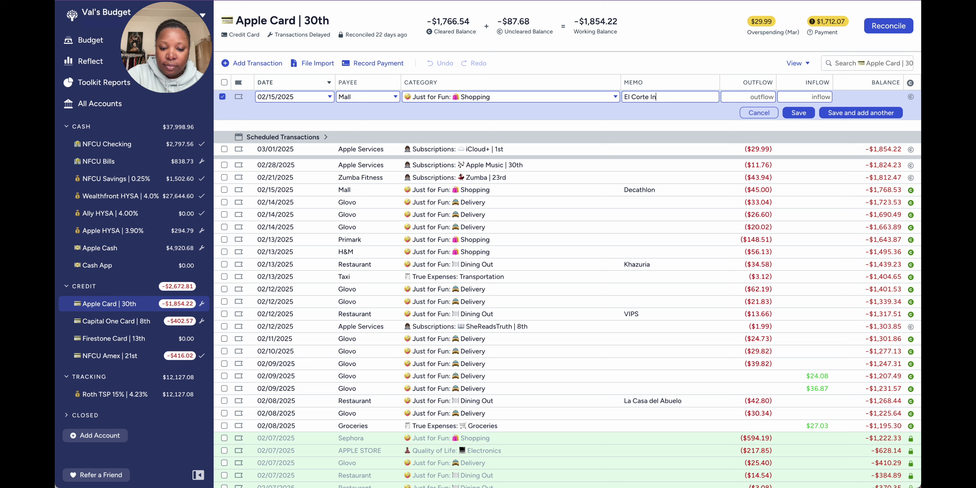
text(gles)
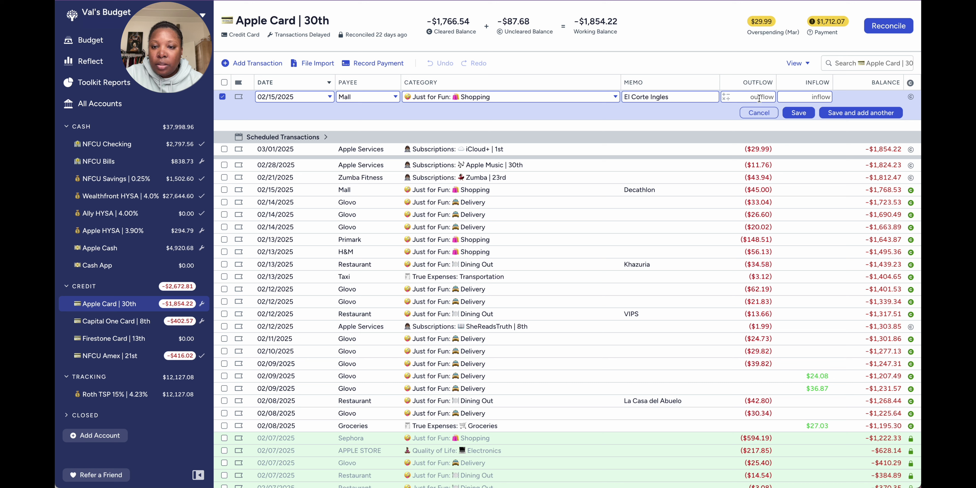
text(273)
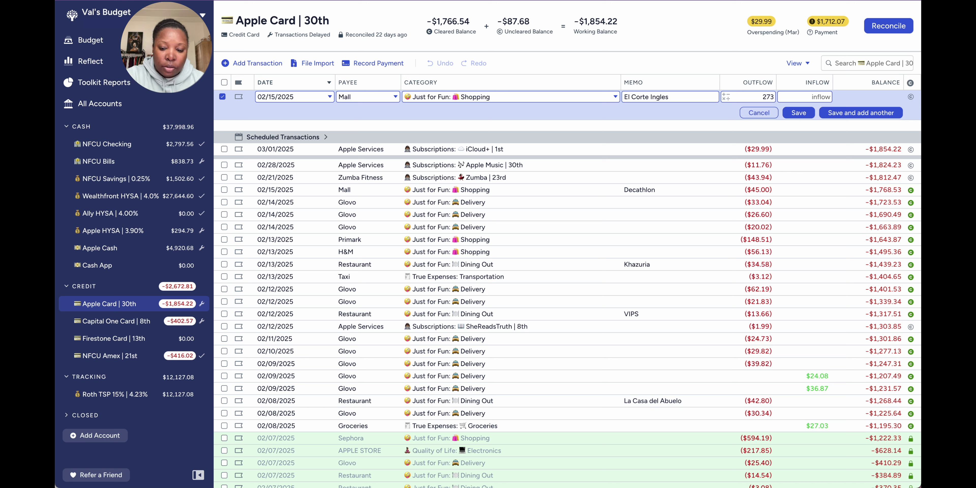
text(60)
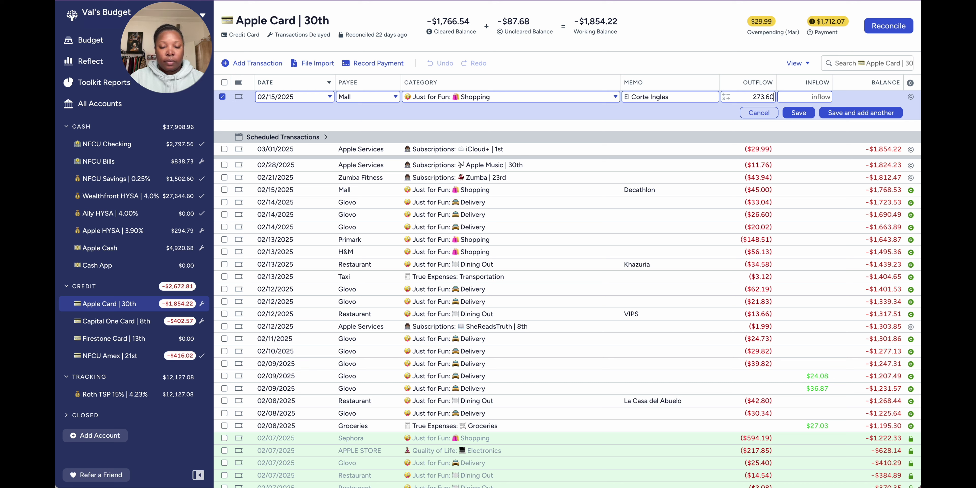
click(911, 97)
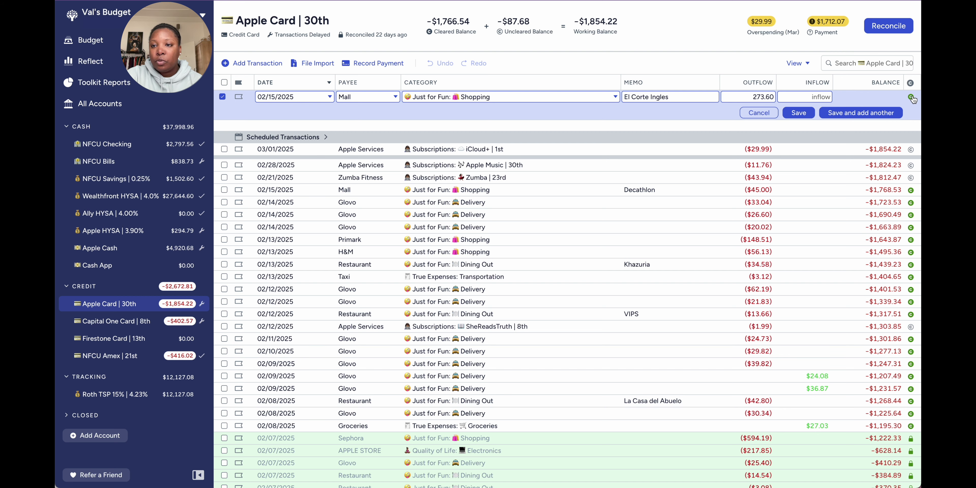
click(850, 114)
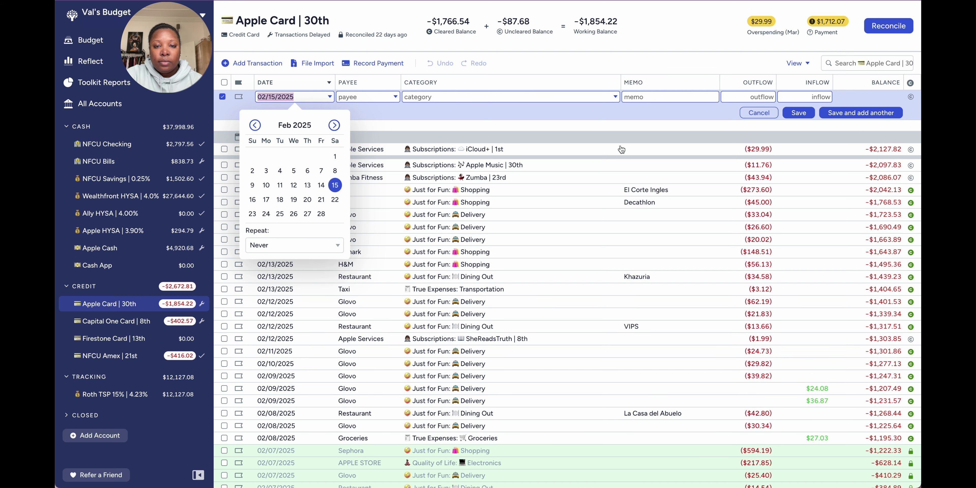
Add a cleared 02/15/2025 Mall transaction under Shopping with an outflow of 410.08 and no memo, and start another entry.
click(354, 98)
text(m)
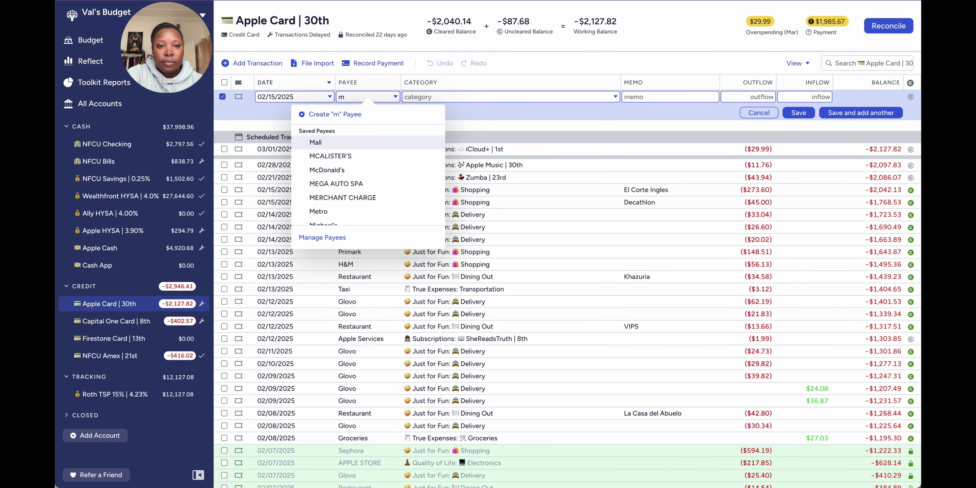
click(373, 142)
click(761, 98)
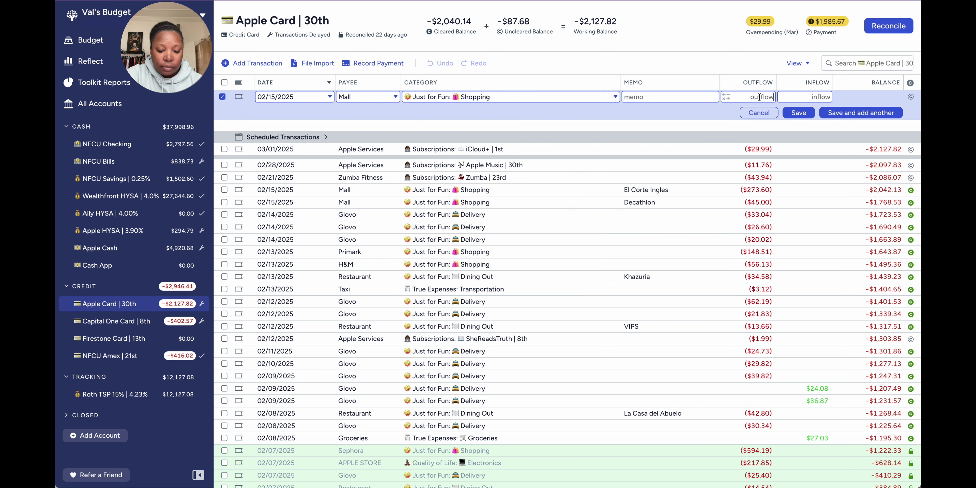
text(410.08)
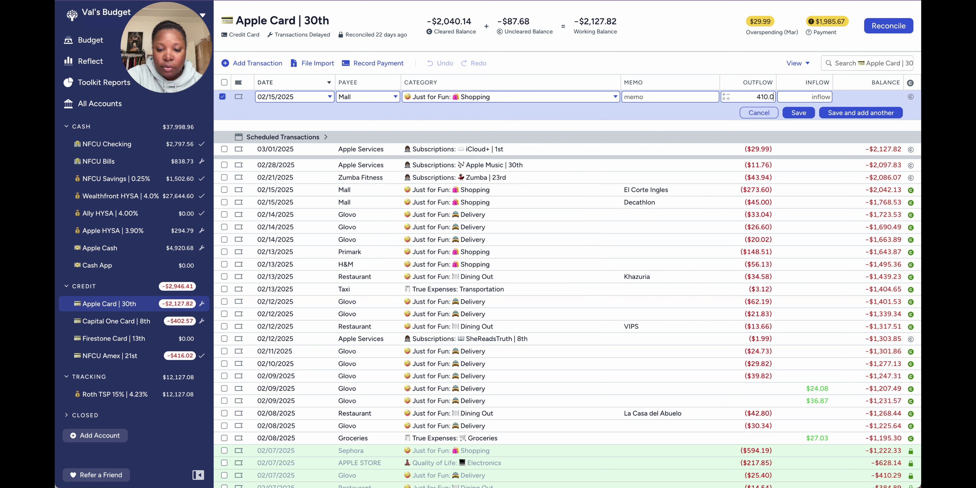
click(911, 98)
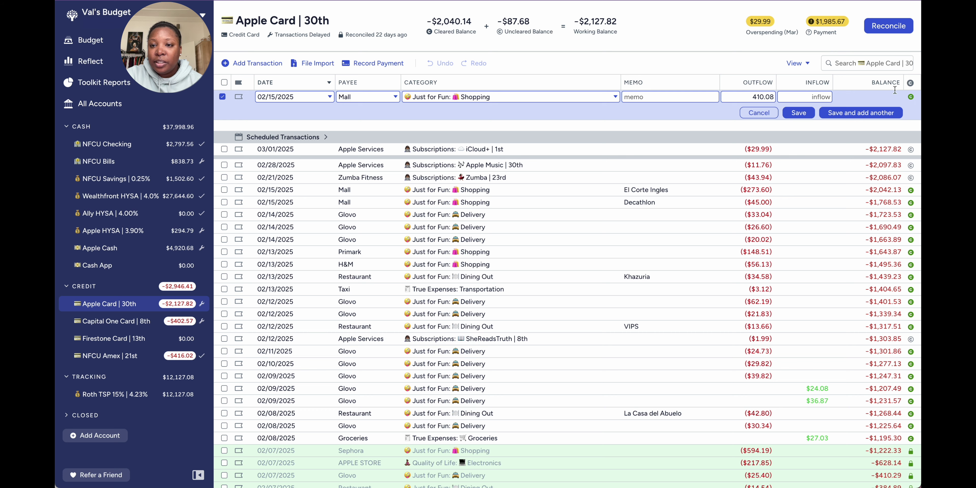
click(868, 112)
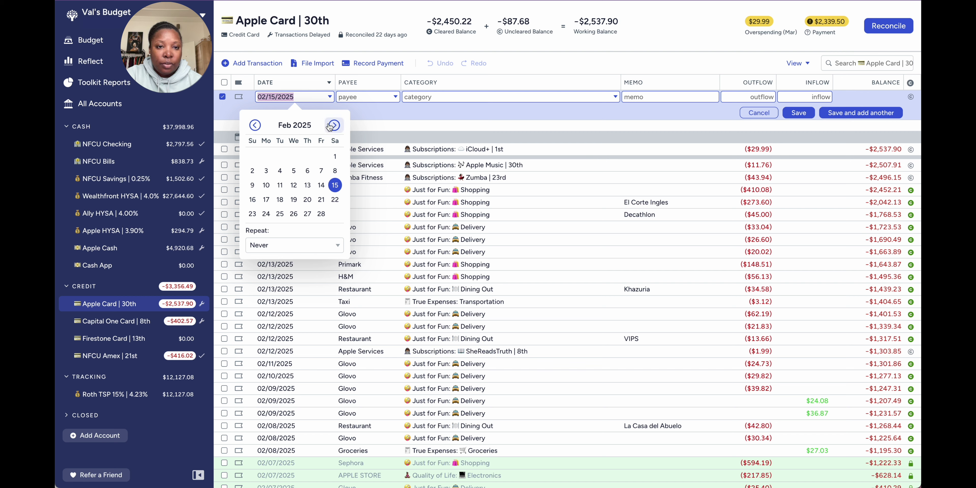
Add a cleared 02/15/2025 Mall transaction under Shopping with an outflow of 766.33 and no memo, and start another entry.
click(357, 97)
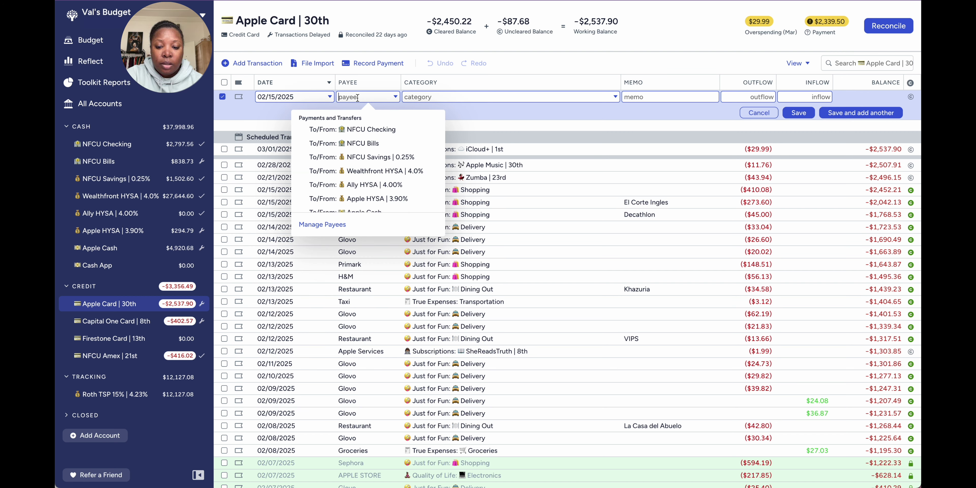
text(Mall)
click(368, 141)
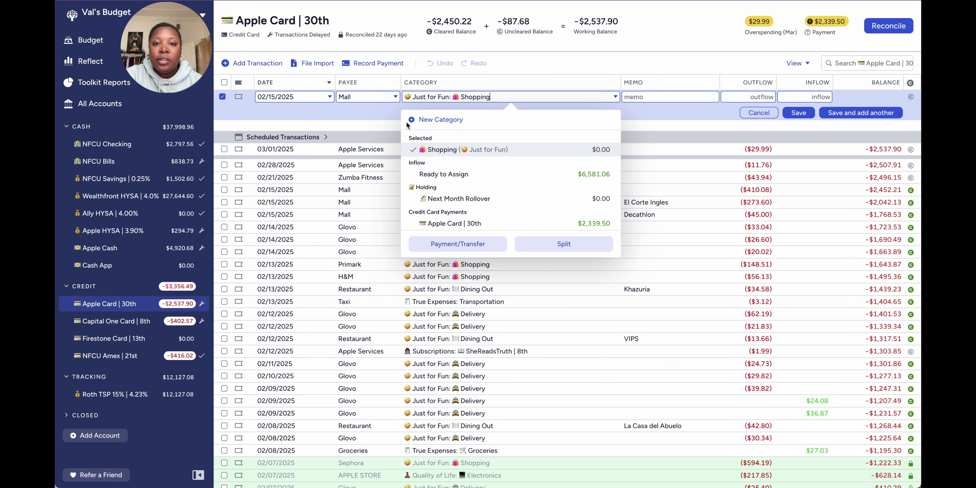
click(764, 97)
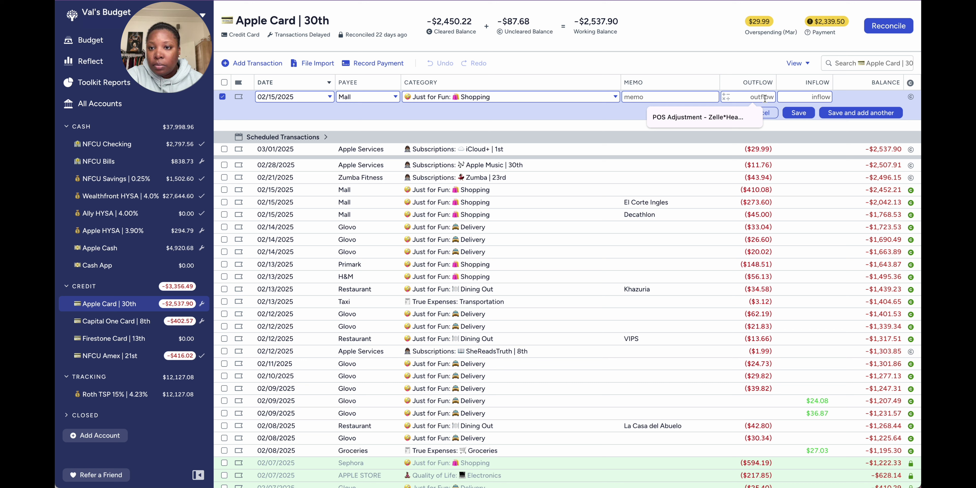
text(7)
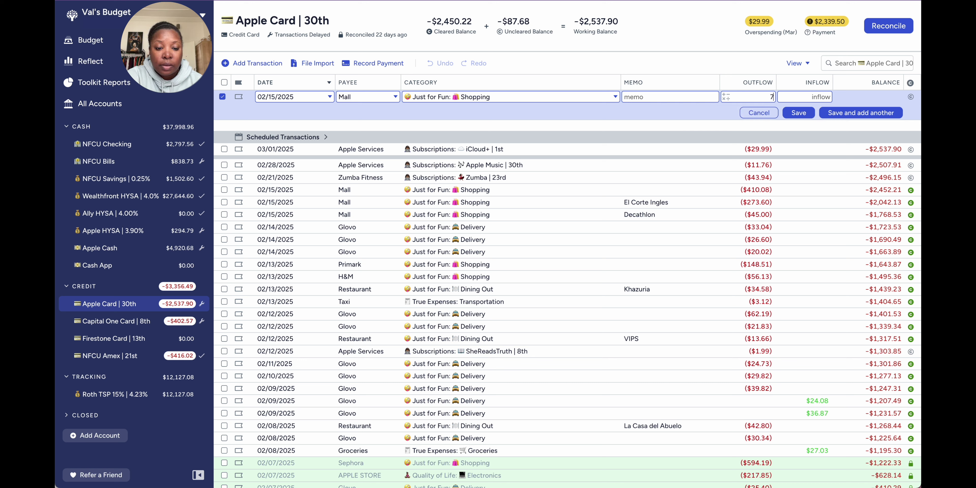
text(66)
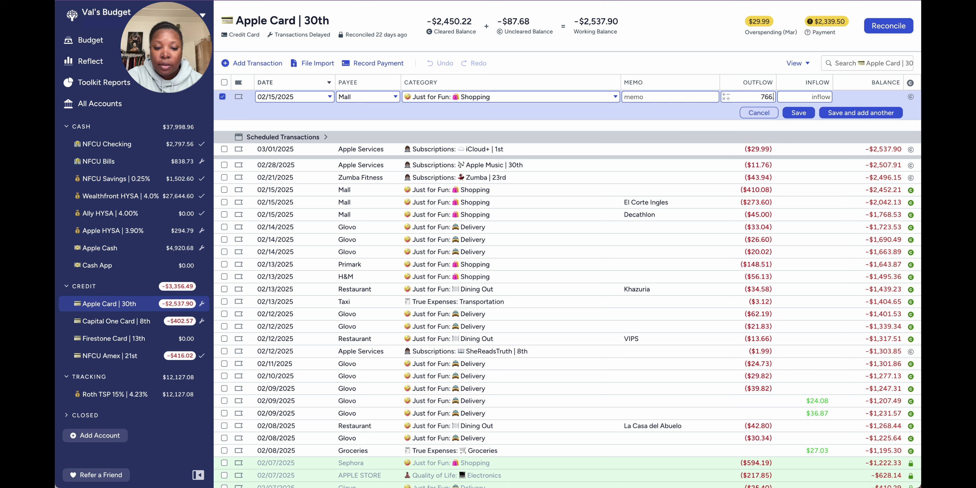
text(.33)
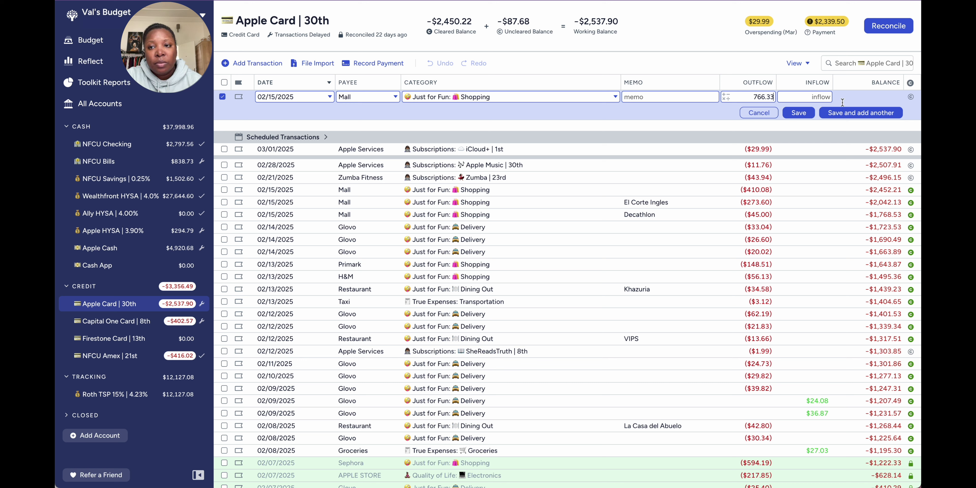
click(910, 97)
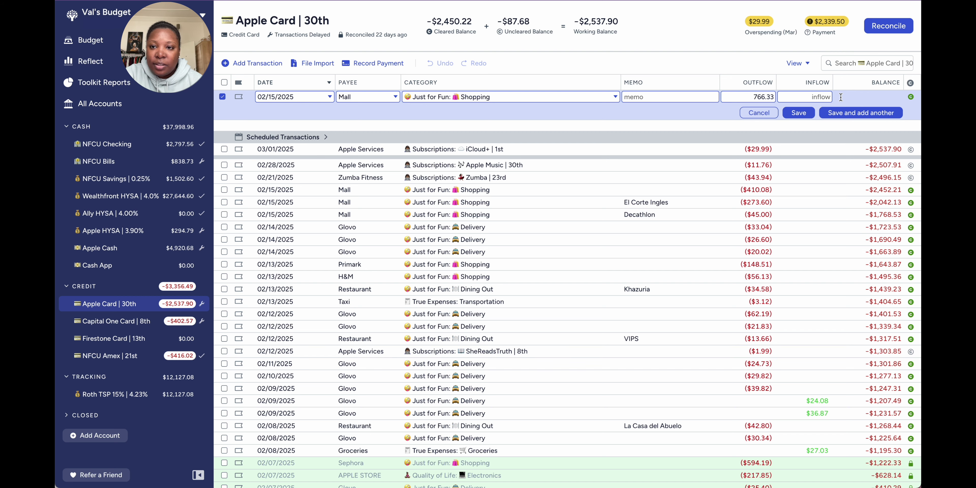
click(840, 113)
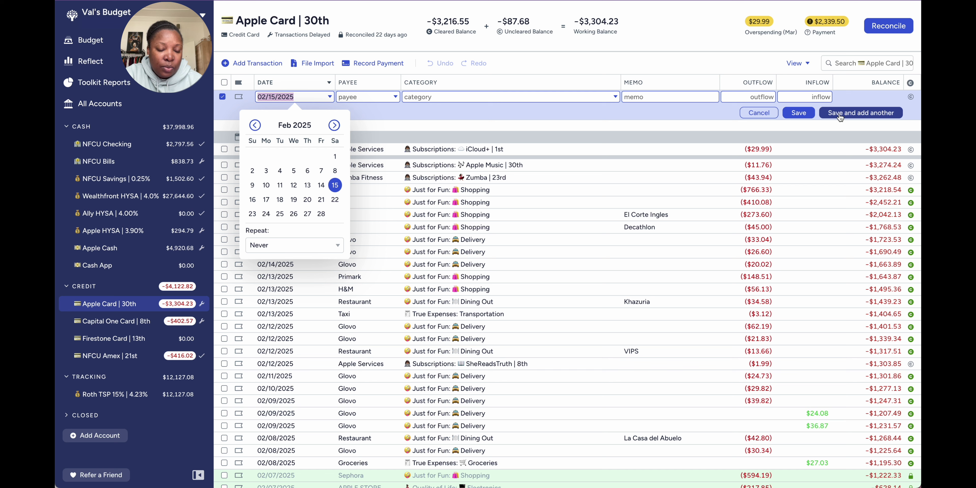
Add a cleared 02/15/2025 Mall transaction under Shopping with an outflow of 9.25 and no memo, and start another entry.
click(356, 98)
text(ma)
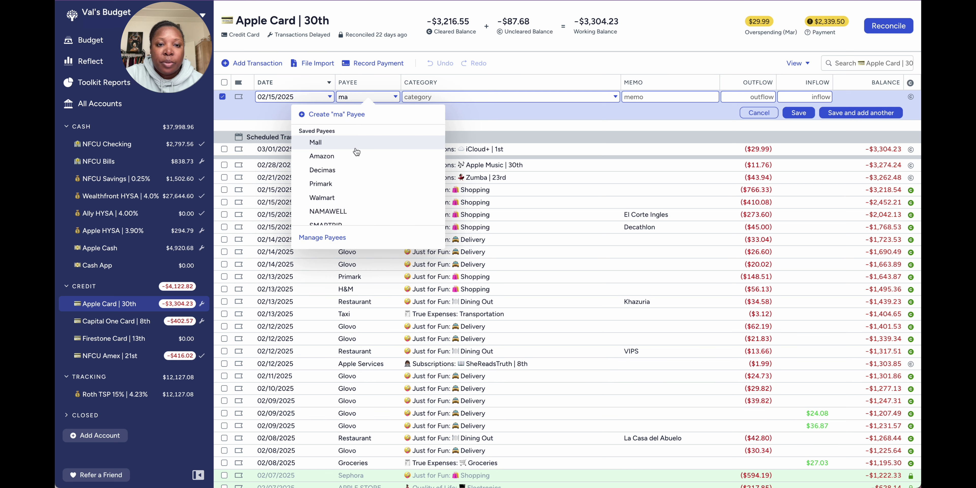
click(357, 146)
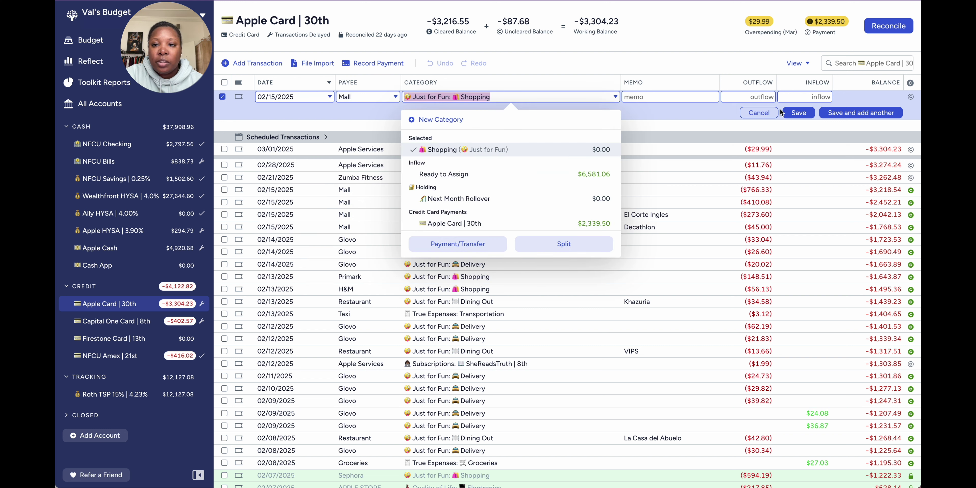
click(759, 98)
text(9.25)
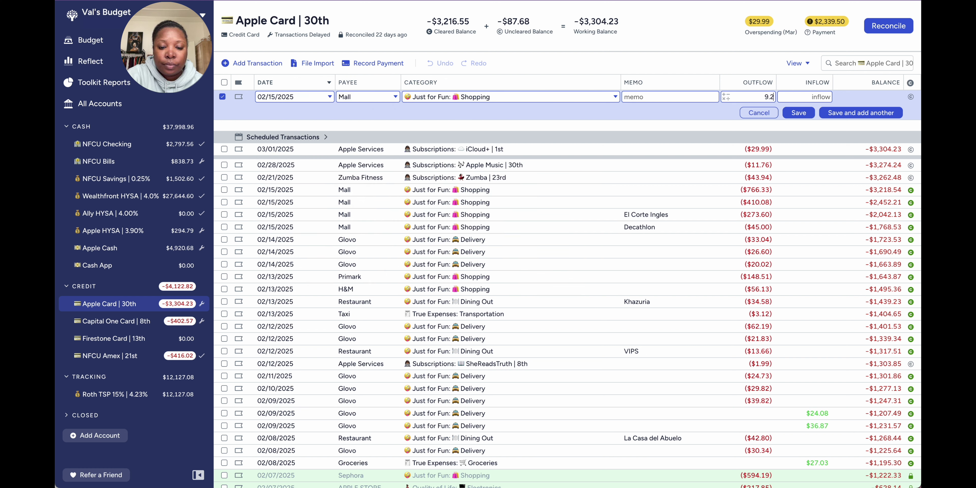
click(910, 99)
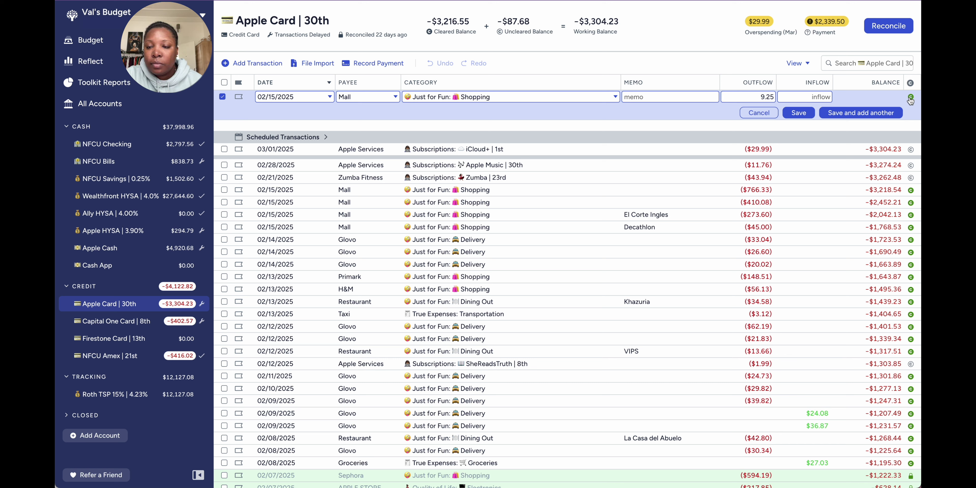
click(858, 113)
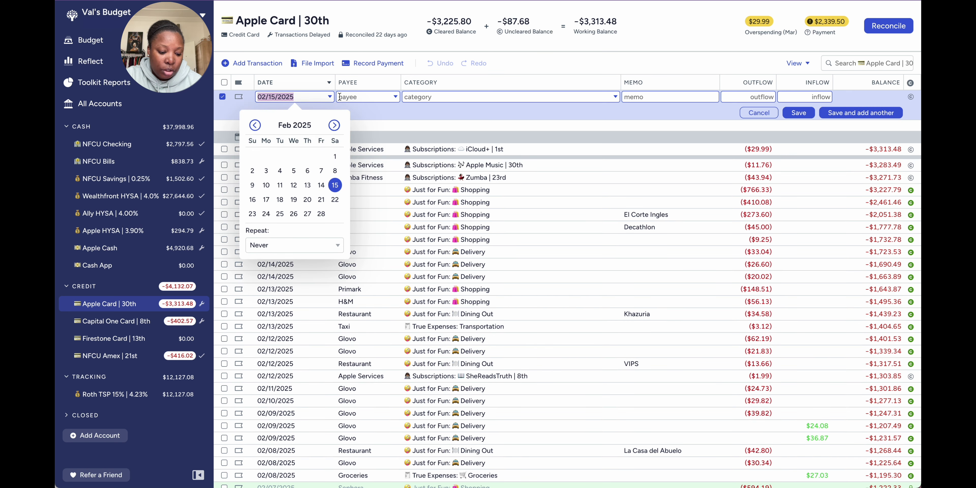
Date the new entry 02/17/2025, set its payee to Uber, and make it a split across multiple categories.
click(265, 200)
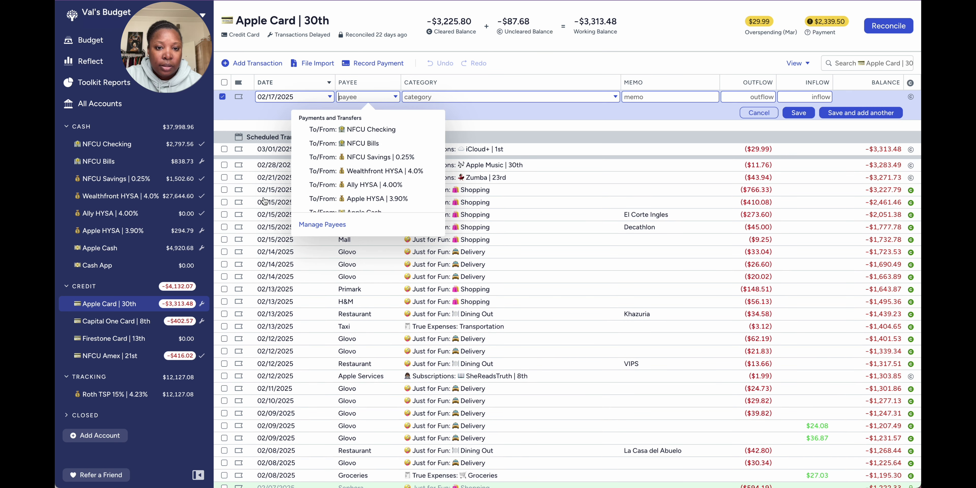
text(ub)
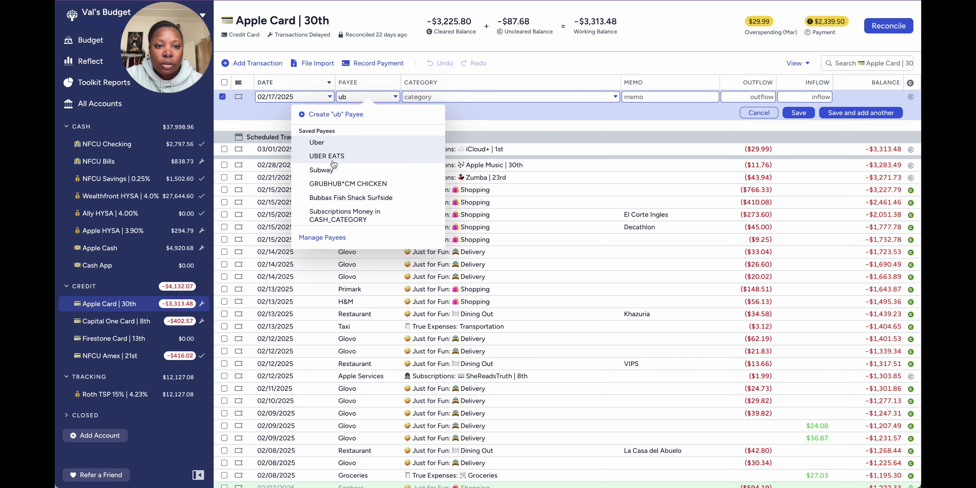
click(339, 143)
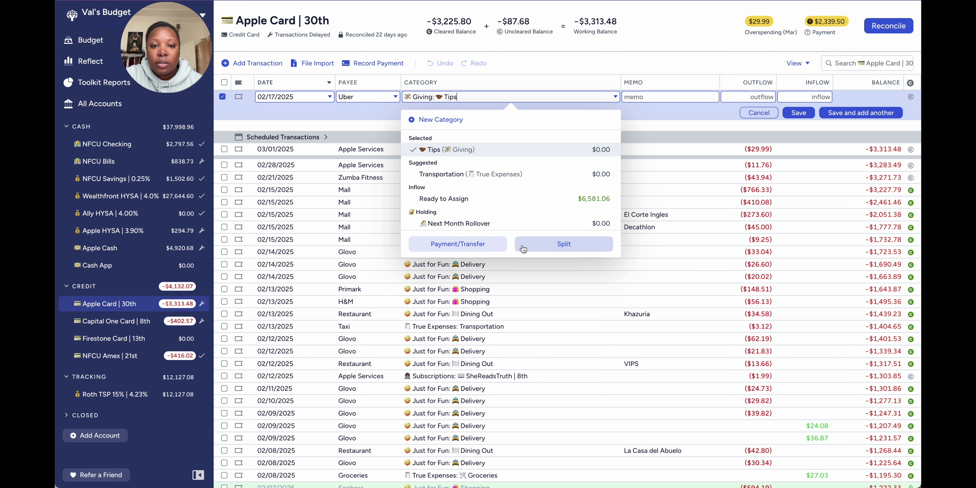
click(562, 243)
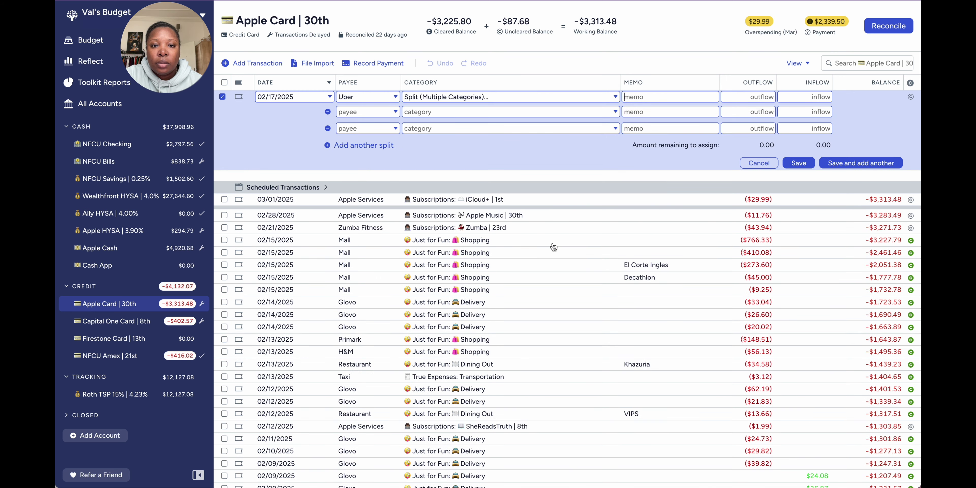
Assign the Uber split's first line to True Expenses: Transportation and its second line to Giving: Tips.
click(469, 114)
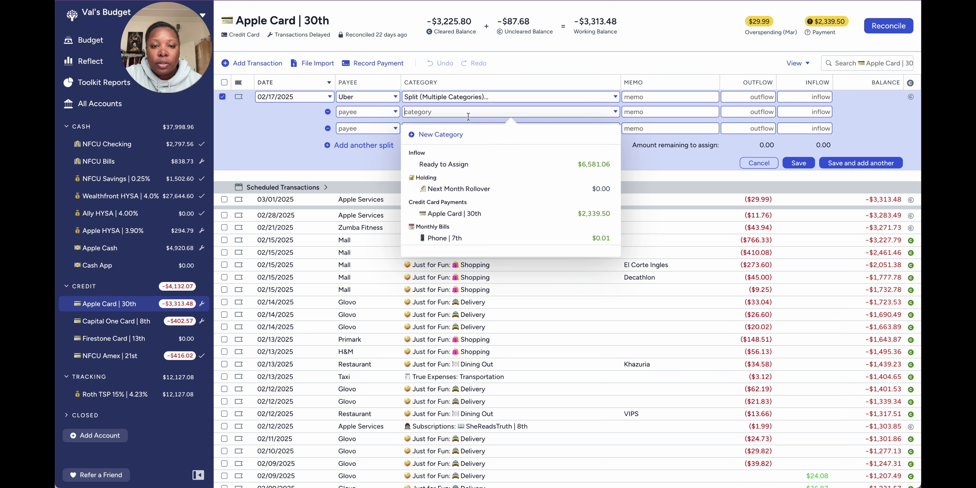
text(tip)
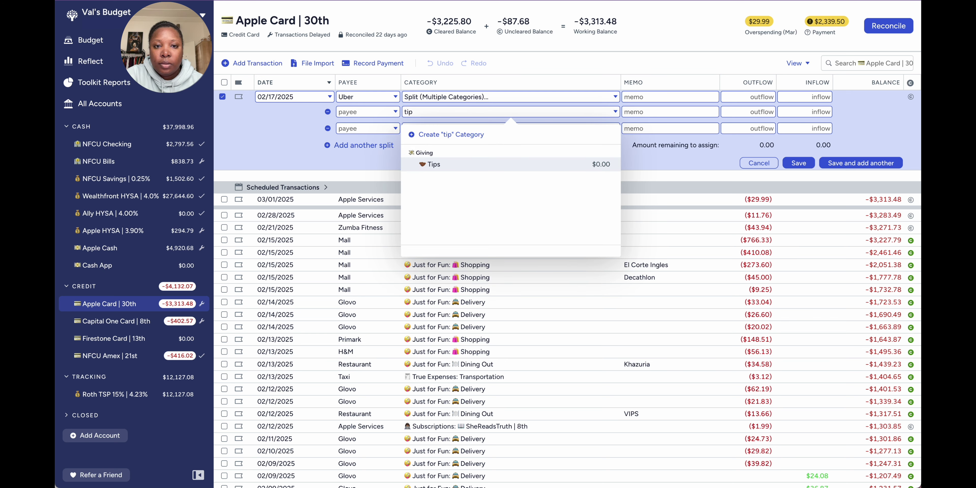
key(BackSpace)
key(BackSpace)
key(BackSpace)
text(tr)
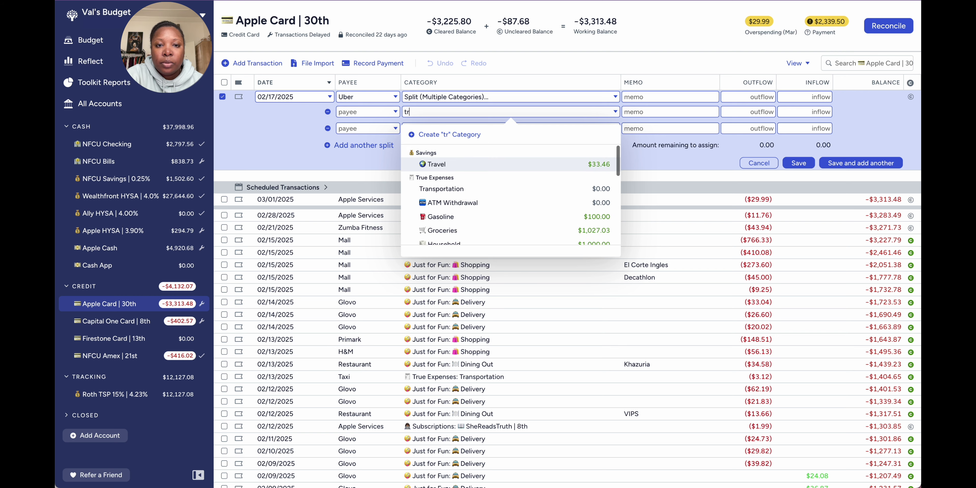
click(462, 189)
click(462, 129)
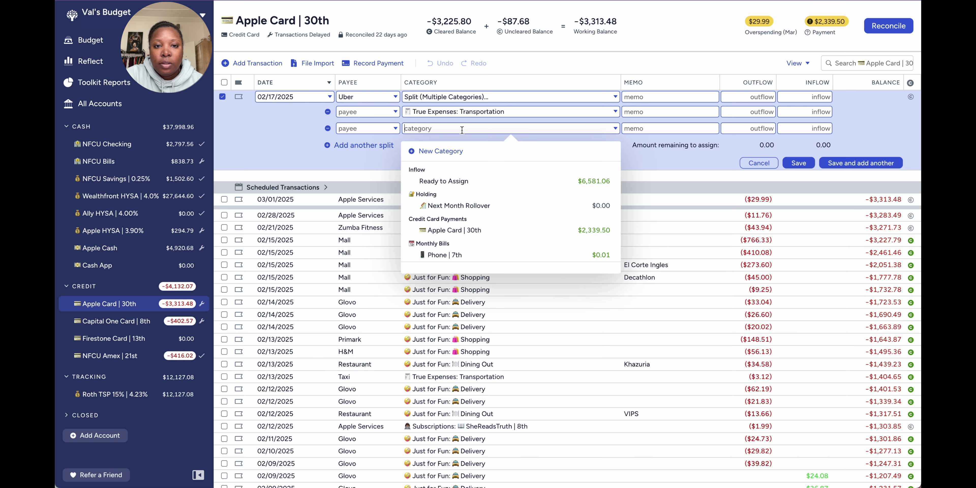
text(tip)
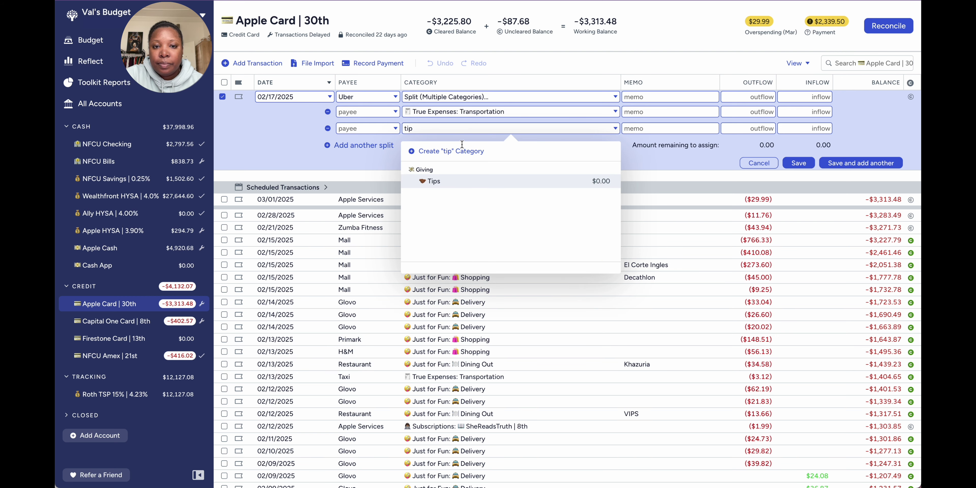
click(465, 181)
Enter outflows of 9.02 for Transportation, 2.10 for Tips and 11.12 in total, save the Uber split as cleared, and start another entry.
click(750, 114)
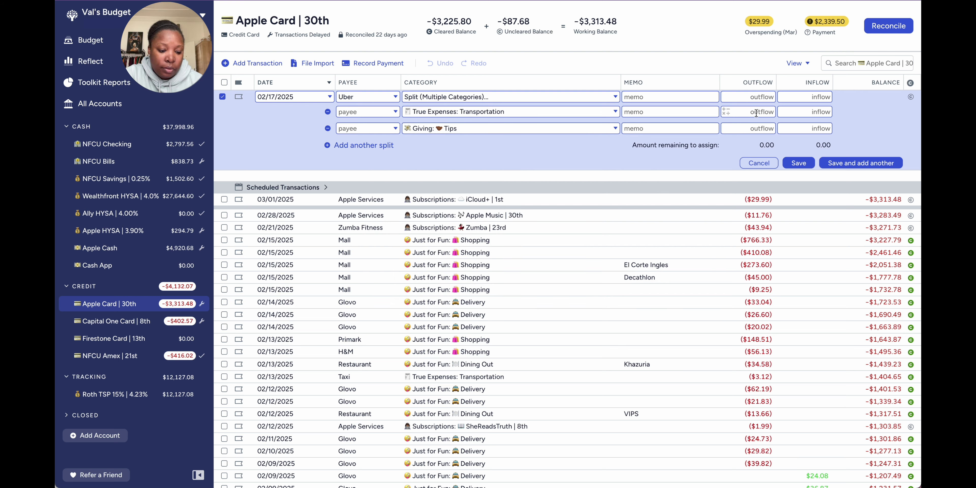
text(9.02)
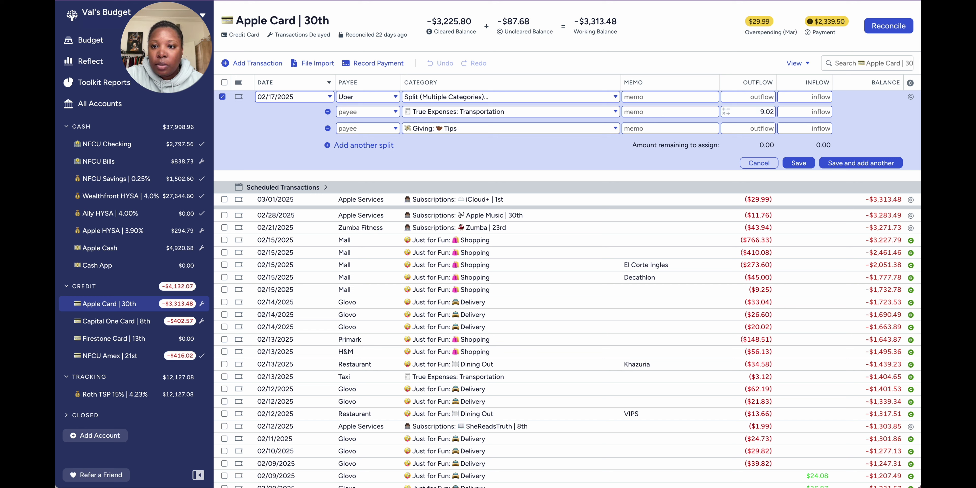
click(756, 129)
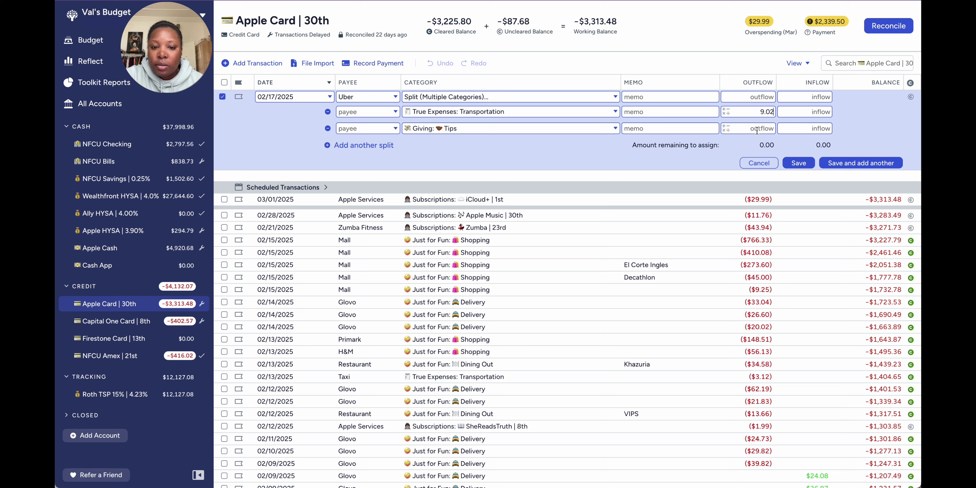
text(2)
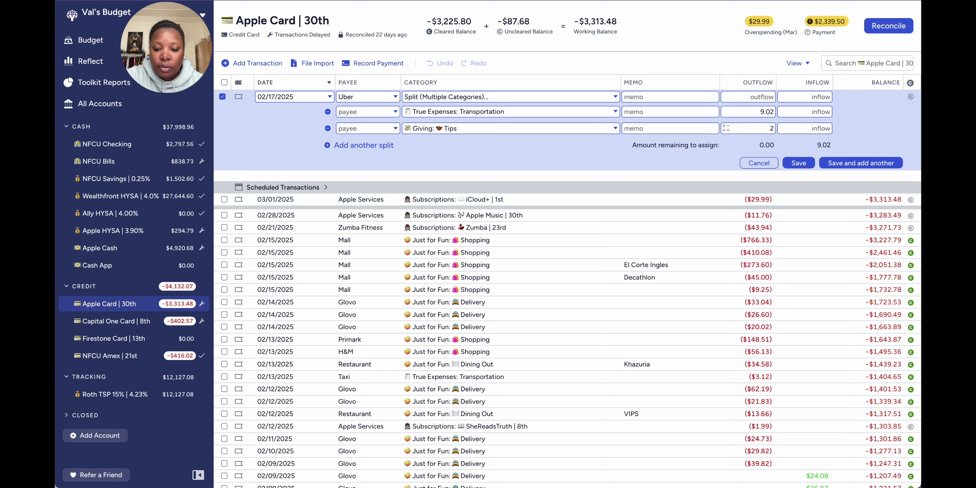
text(.10)
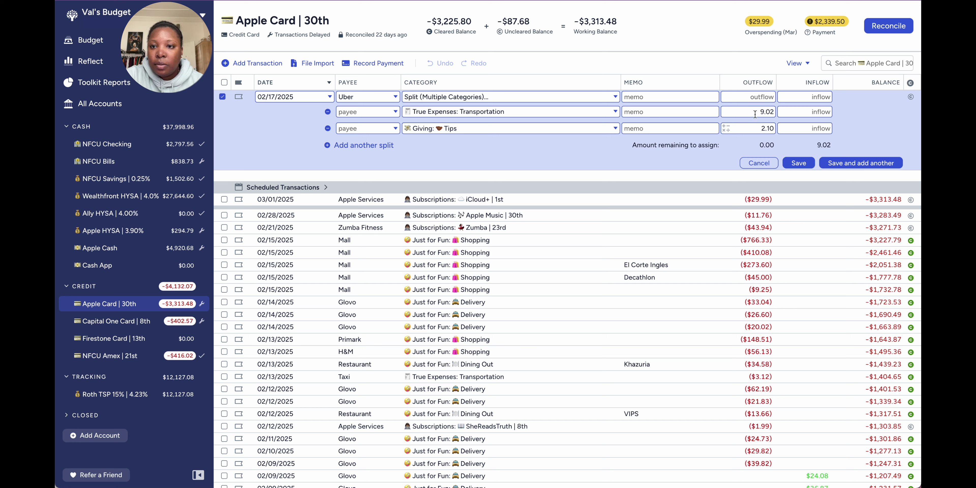
click(754, 98)
text(11)
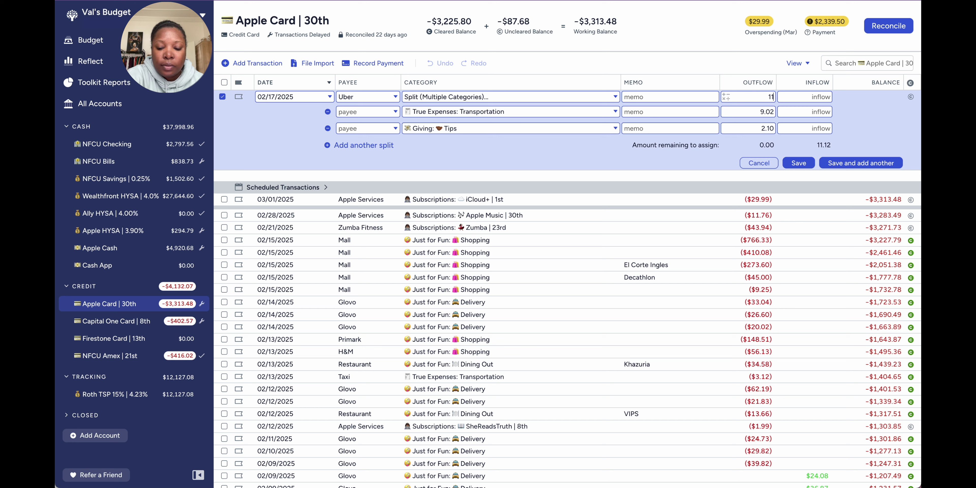
text(.12)
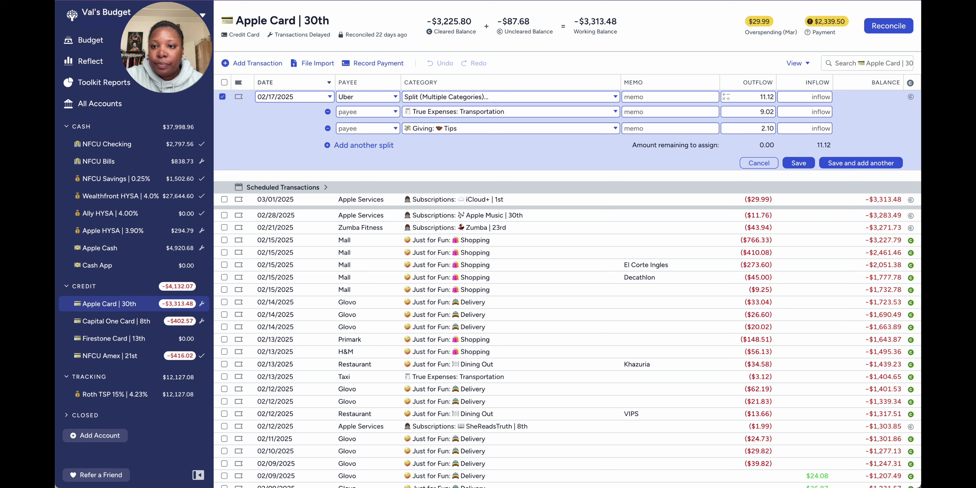
click(860, 141)
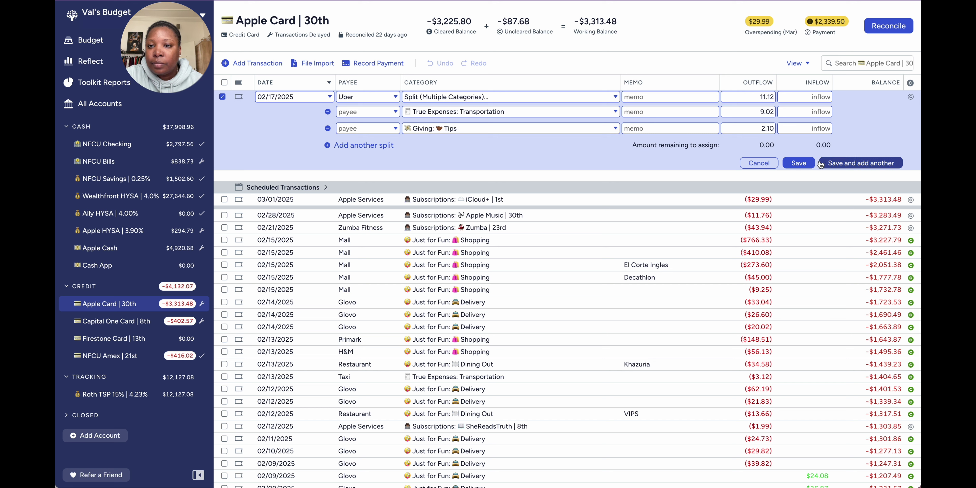
click(911, 97)
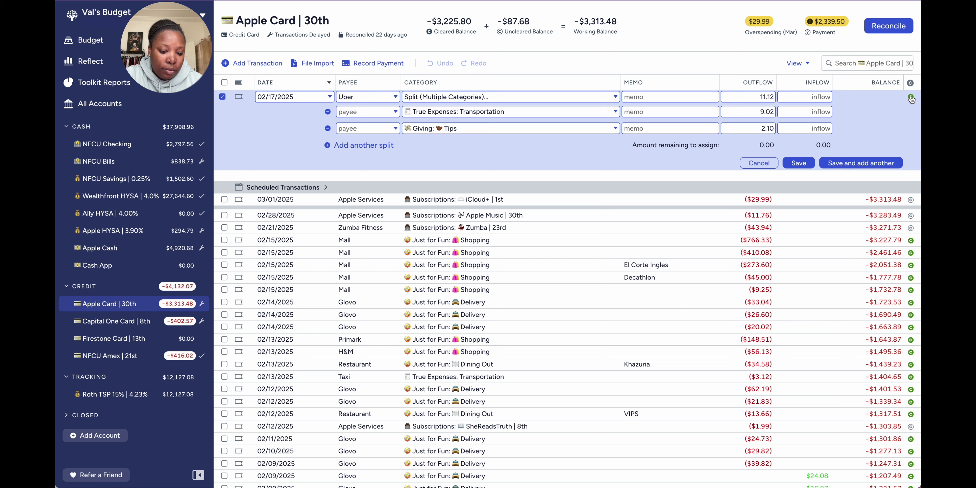
click(860, 163)
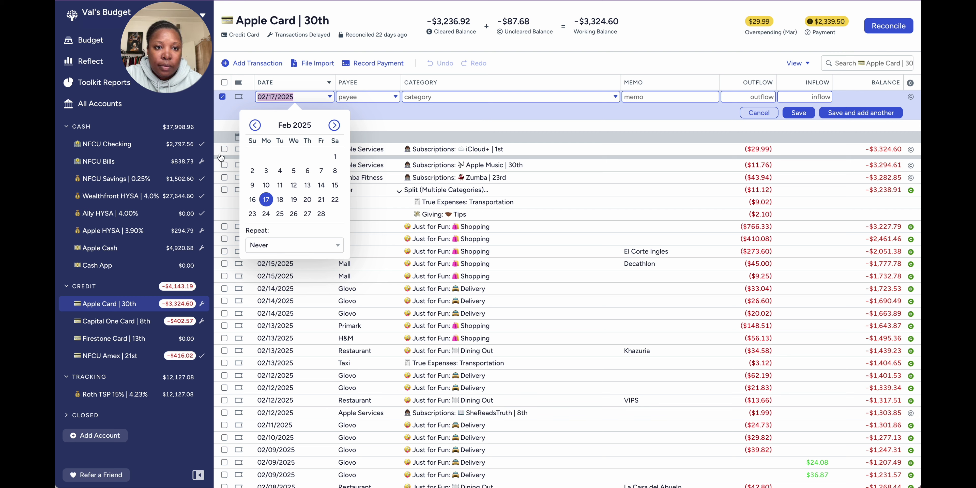
Set the new 02/17/2025 entry's payee to Uber and split it between True Expenses: Transportation and Giving: Tips.
click(352, 97)
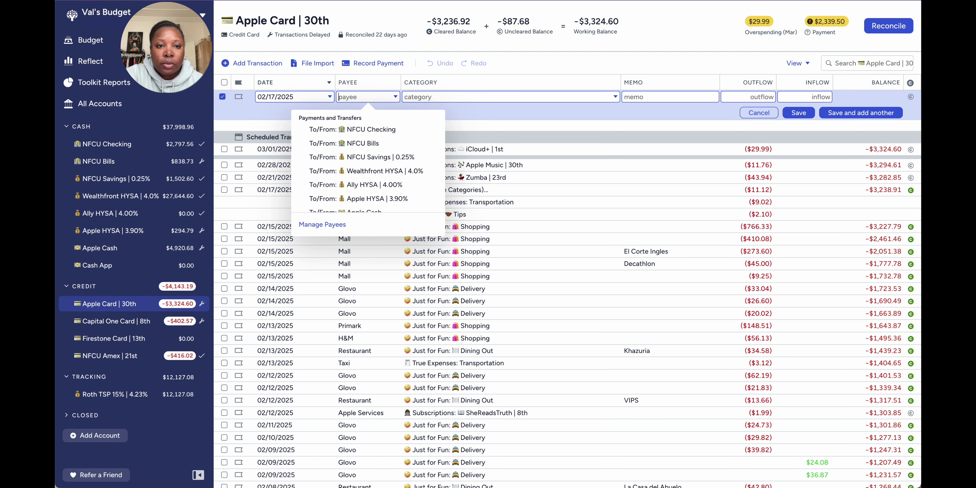
text(u)
click(341, 156)
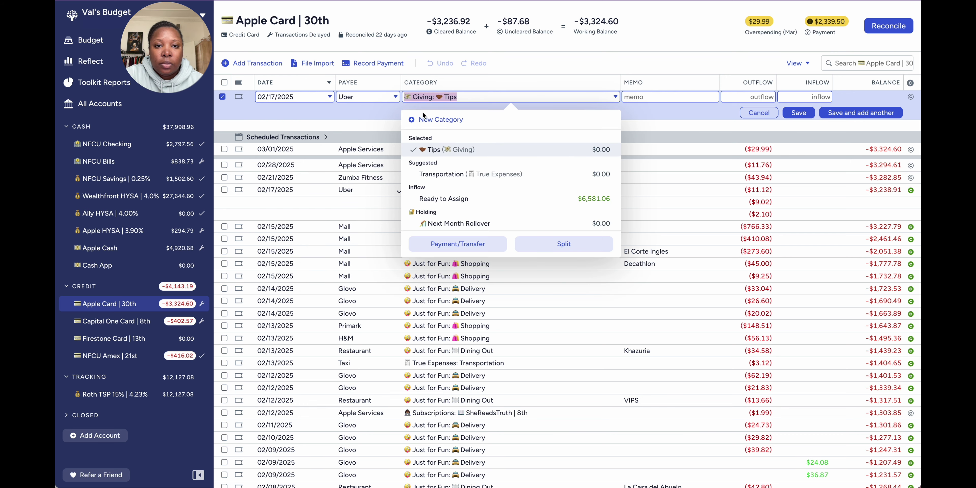
click(559, 244)
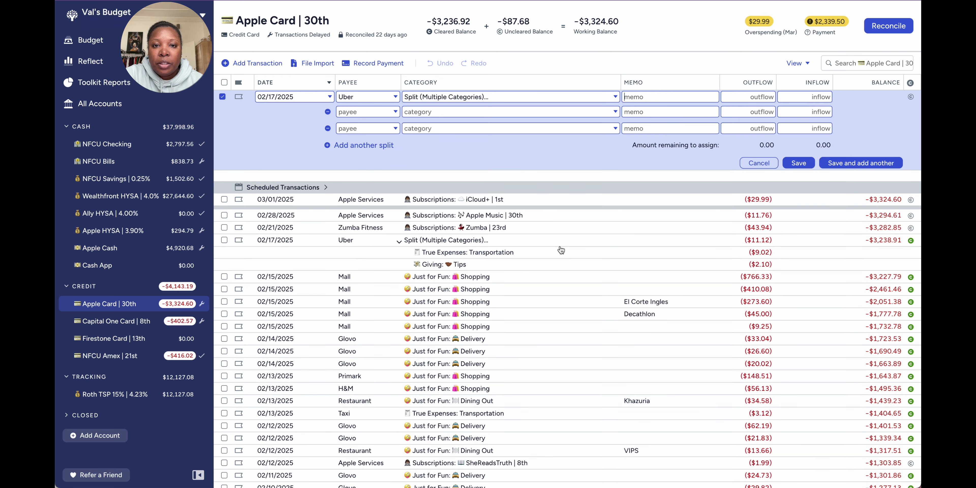
click(534, 114)
text(tr)
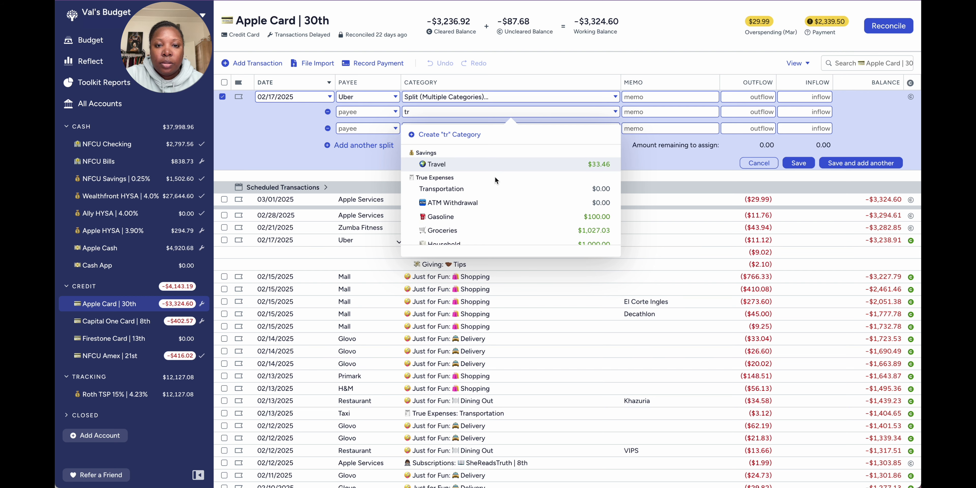
click(490, 189)
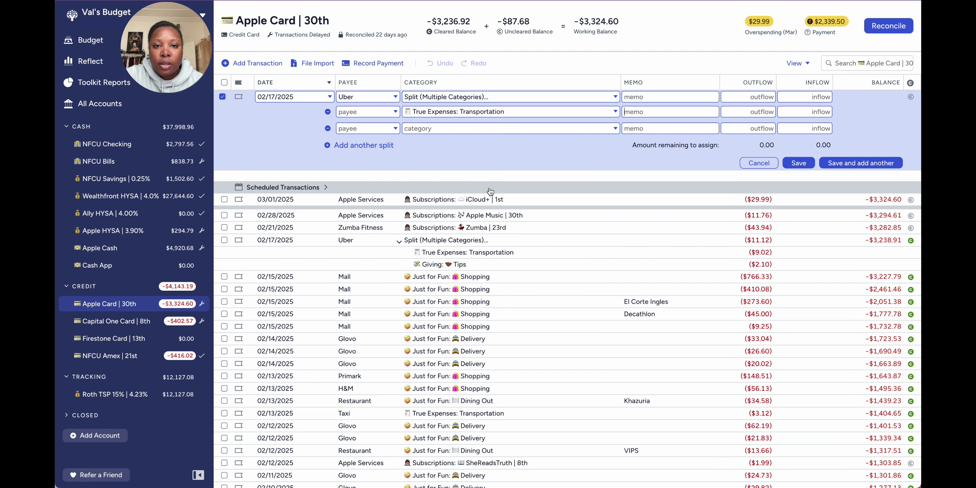
click(490, 129)
text(ti)
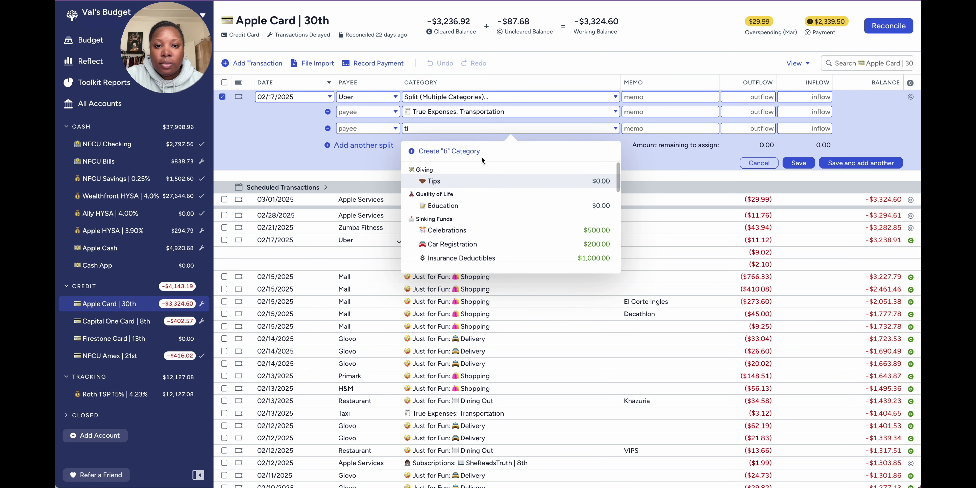
click(476, 182)
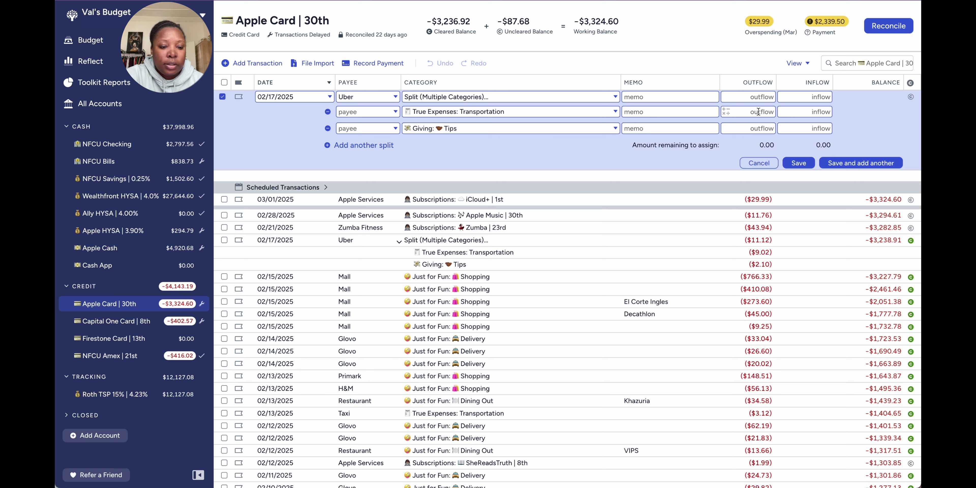
Enter outflows of 19.90 for Transportation, 2.10 for Tips and 22.00 in total, save the Uber split as cleared, and start another entry.
text(19.90)
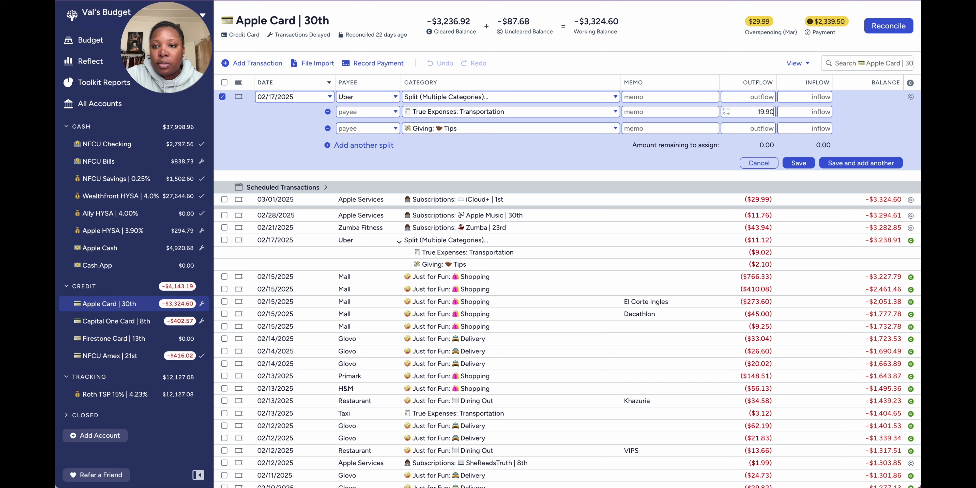
click(758, 129)
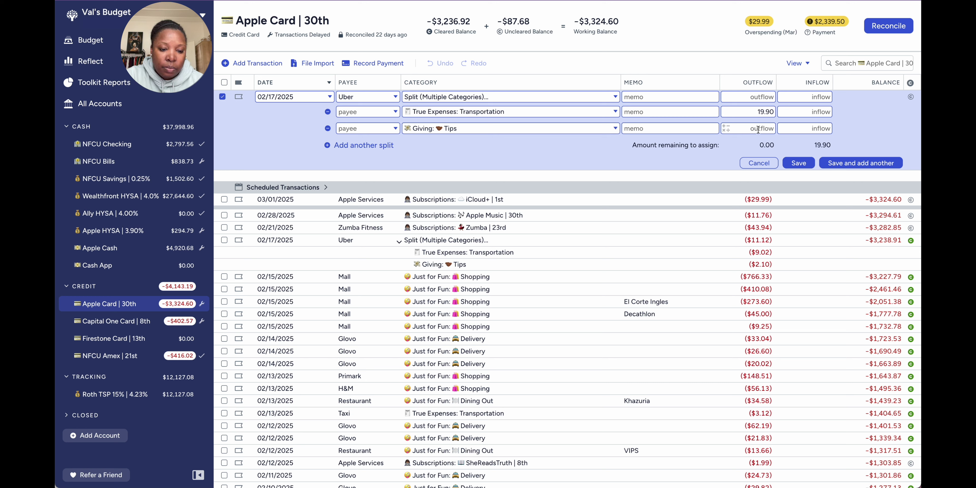
text(2.10)
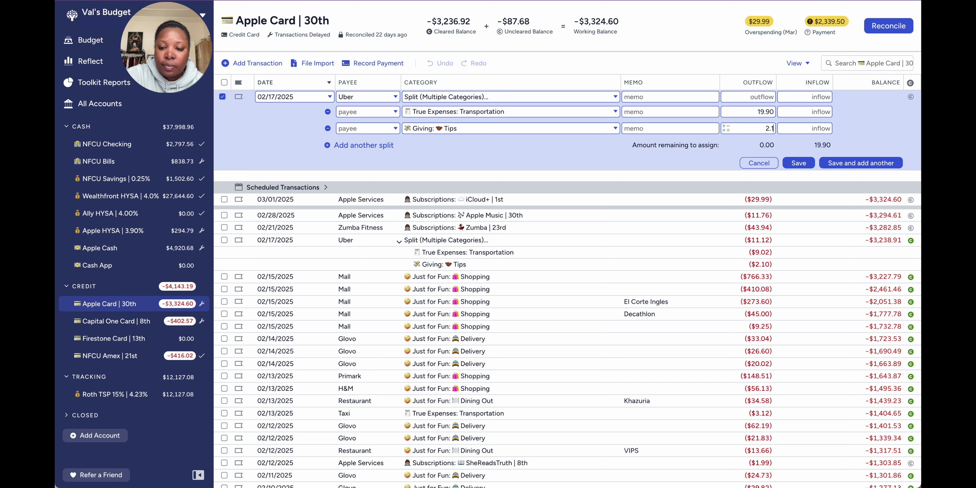
click(752, 92)
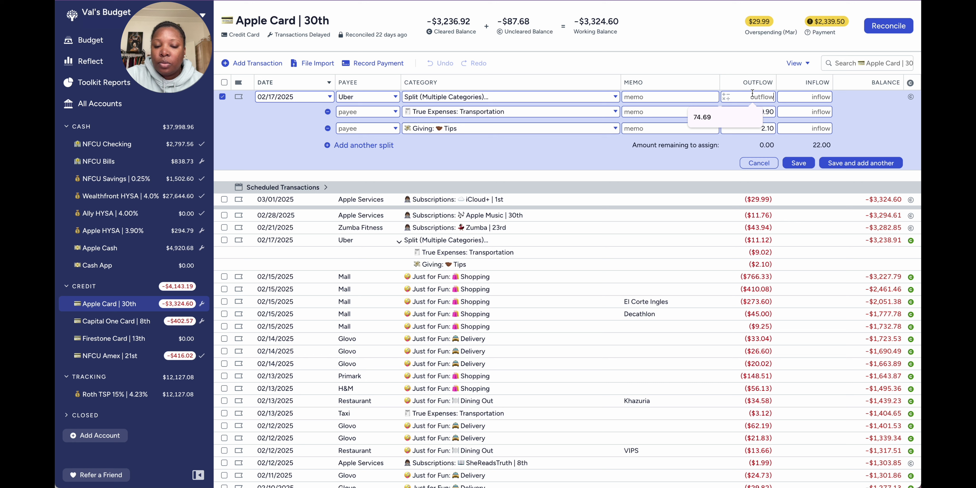
text(22)
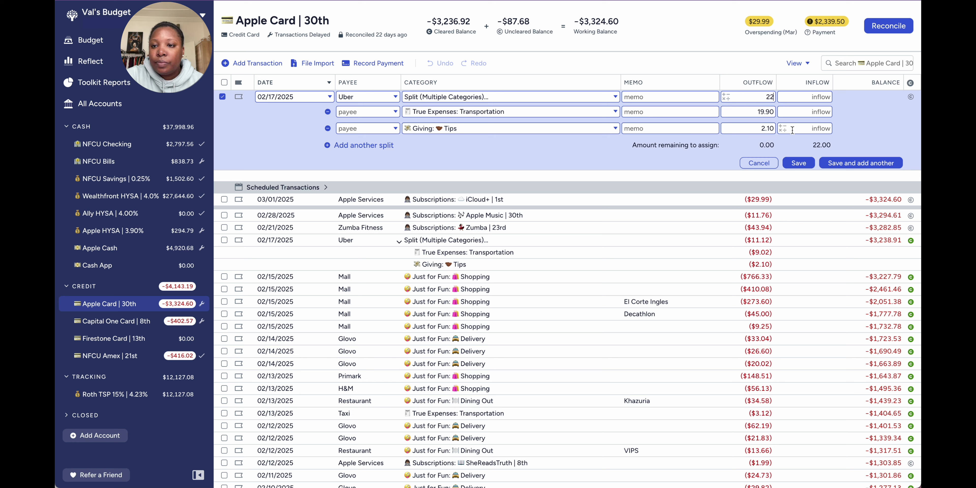
click(803, 129)
click(909, 98)
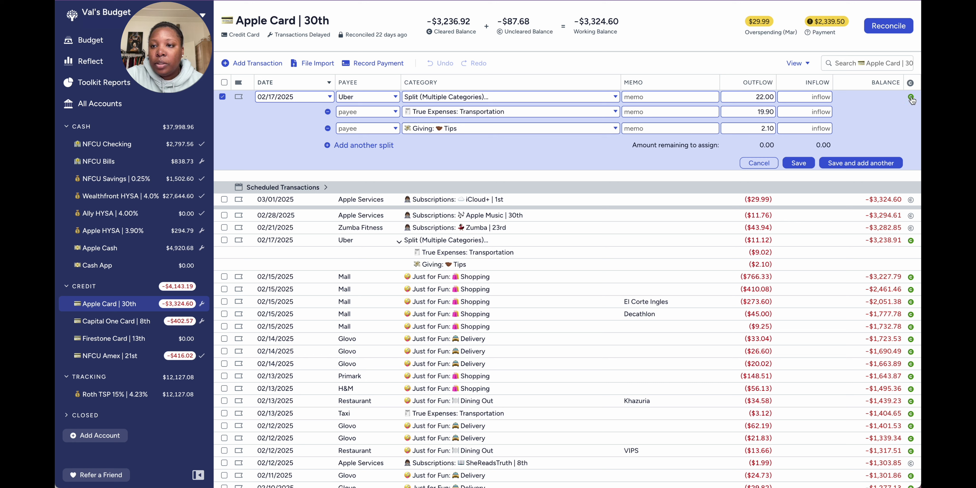
click(844, 163)
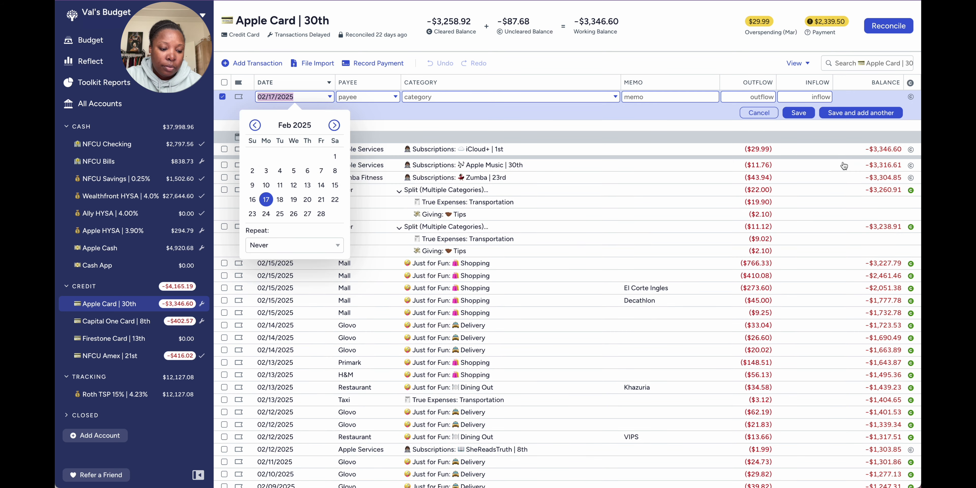
Record a cleared 02/17/2025 Glovo transaction under Just for Fun: Delivery with an outflow of 16.93, and start another entry.
click(363, 98)
text(glo)
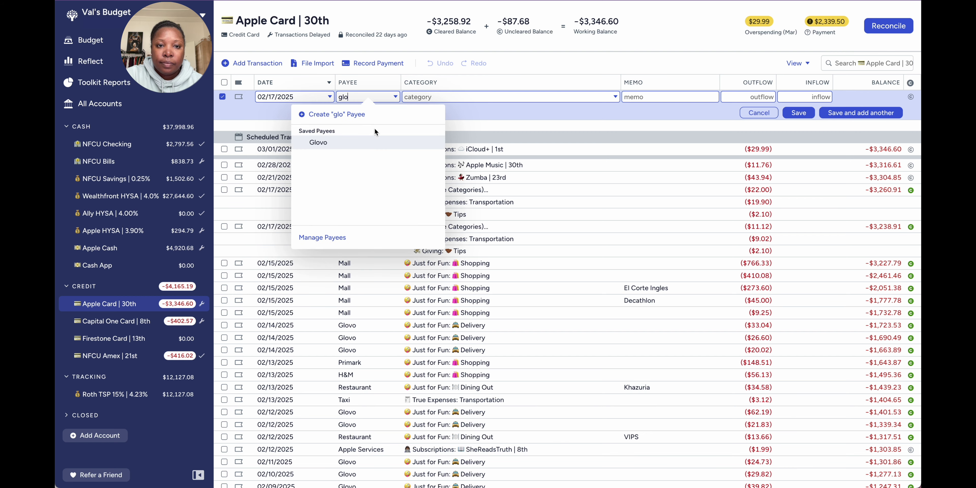
click(375, 141)
key(Tab)
key(Tab)
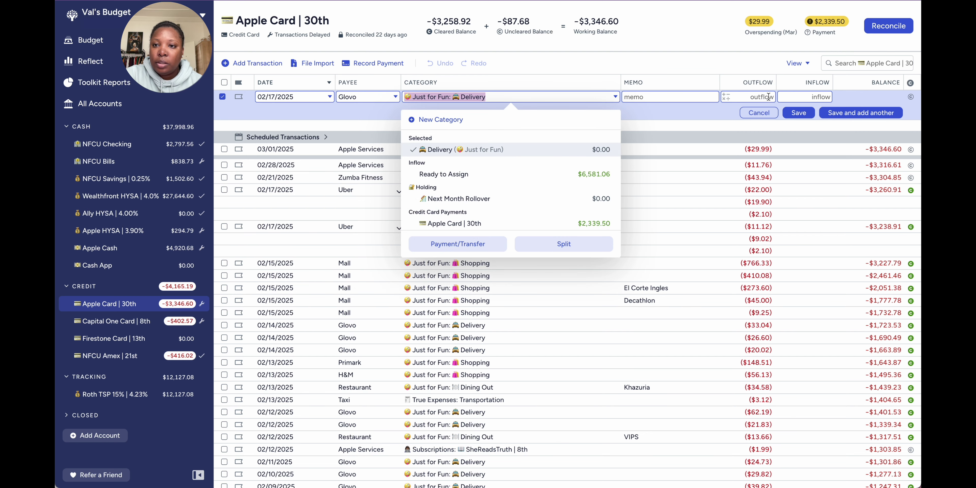
text(16.93)
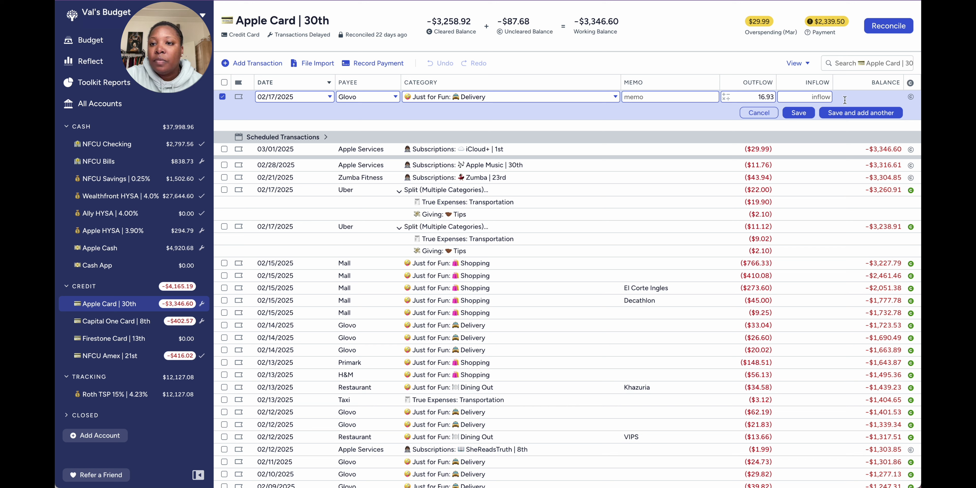
click(911, 97)
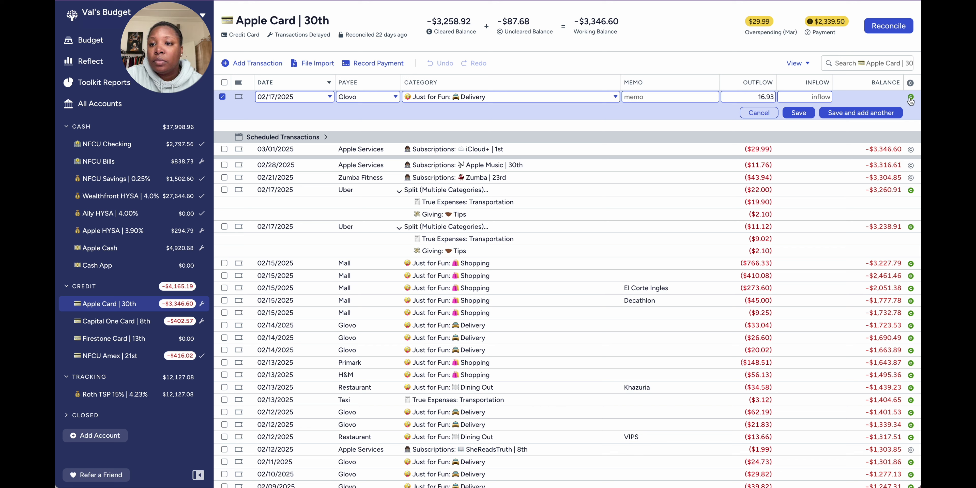
click(854, 113)
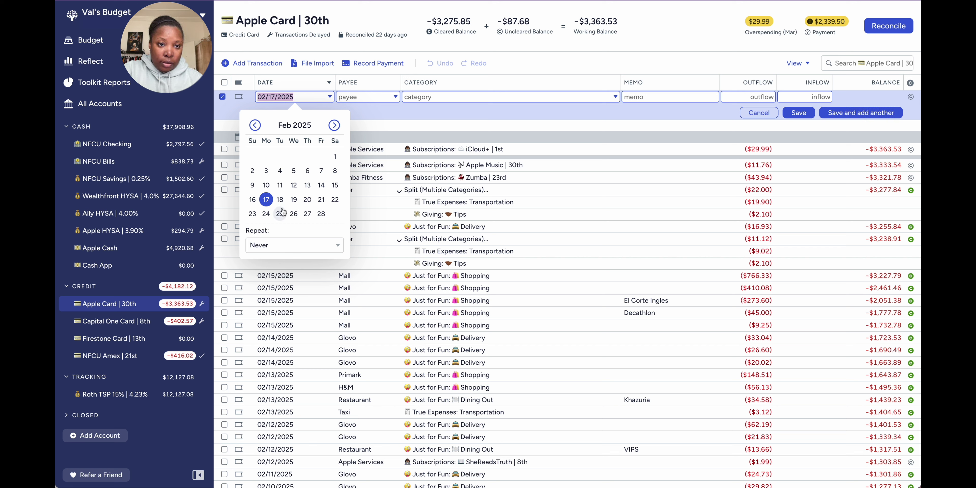
Date the new entry 02/18/2025, set its payee to Mall under Just for Fun: Shopping, and add the memo Real Madrid Official.
click(280, 199)
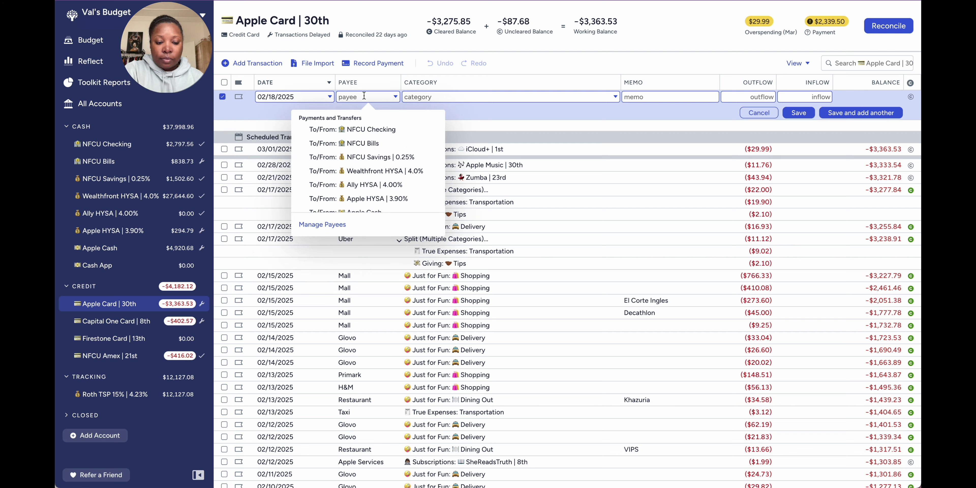
text(mal)
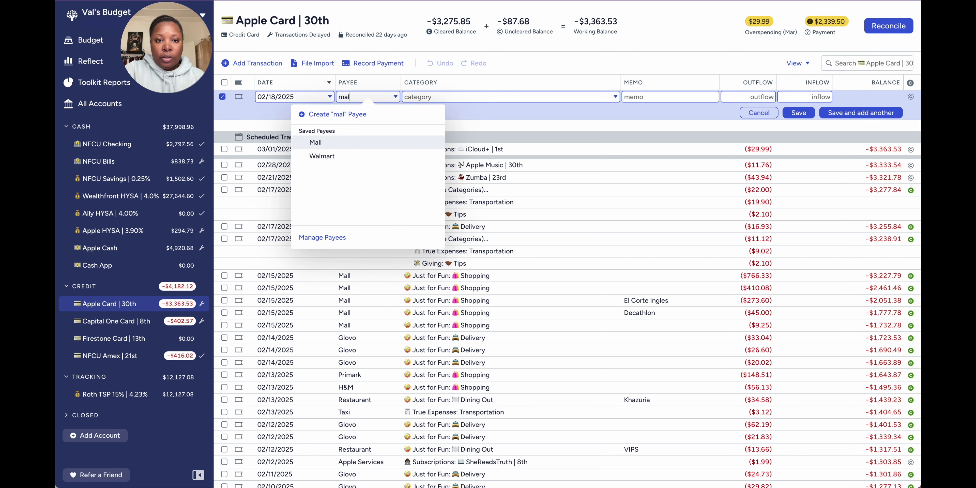
click(361, 142)
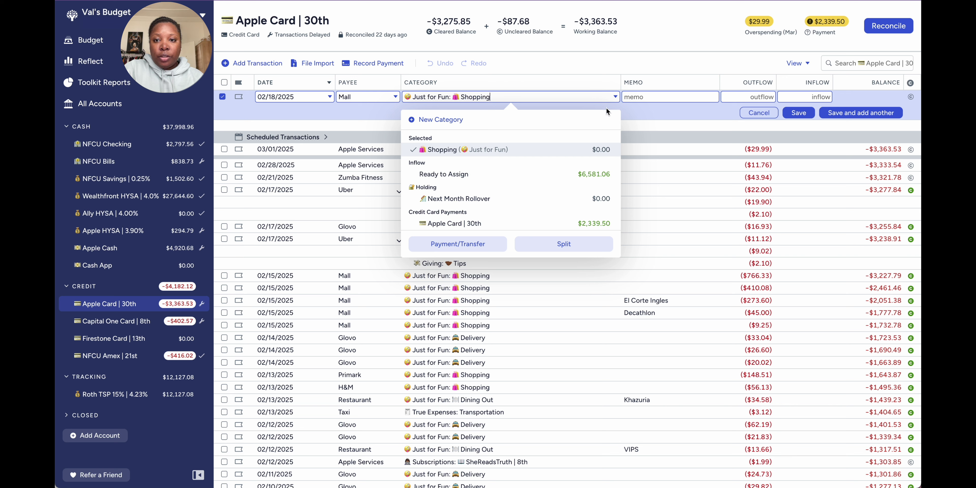
click(646, 97)
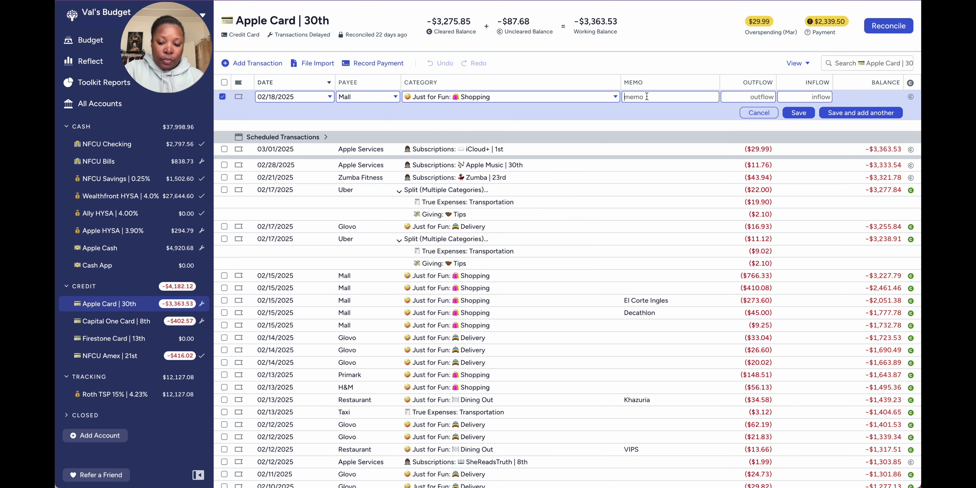
text(Rea)
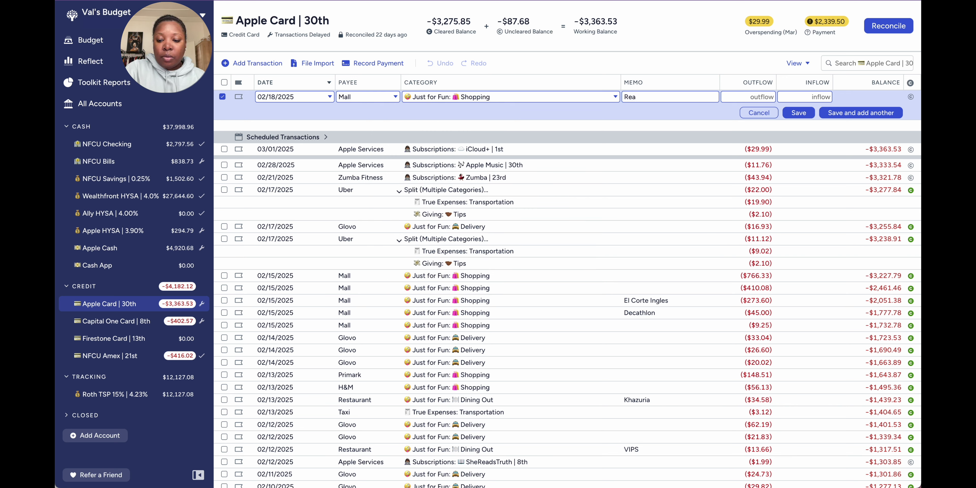
text(lMadr)
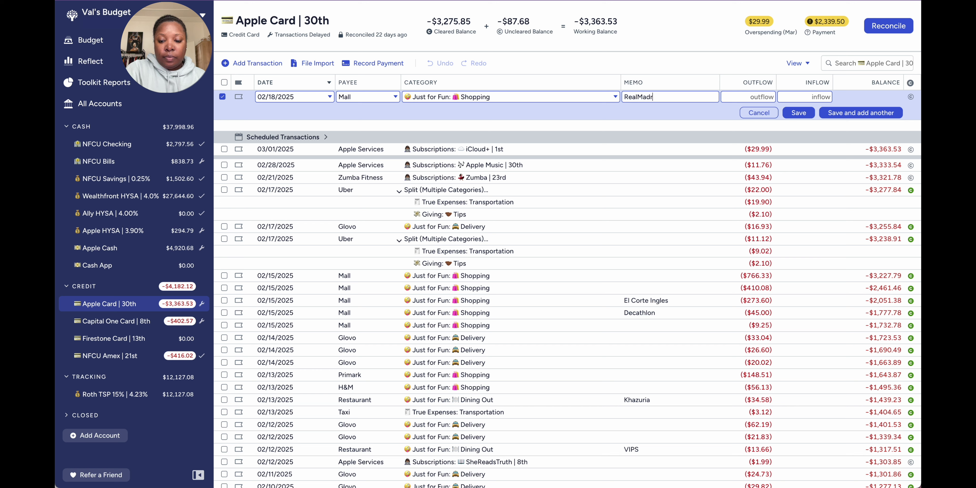
text(id)
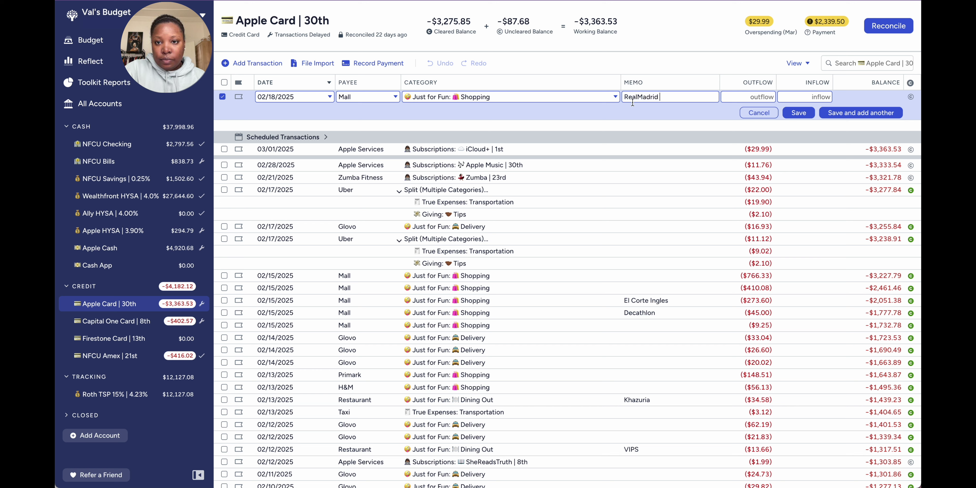
click(640, 96)
text(Madrid)
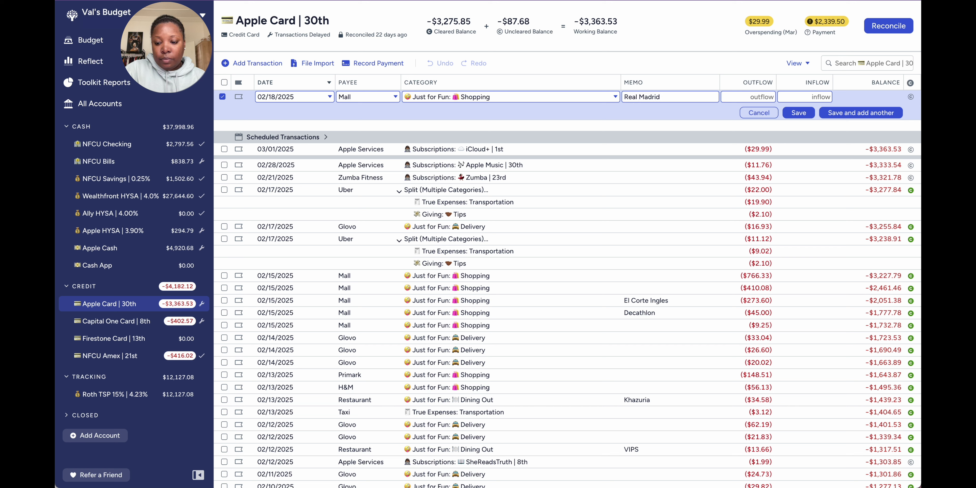
text( Official)
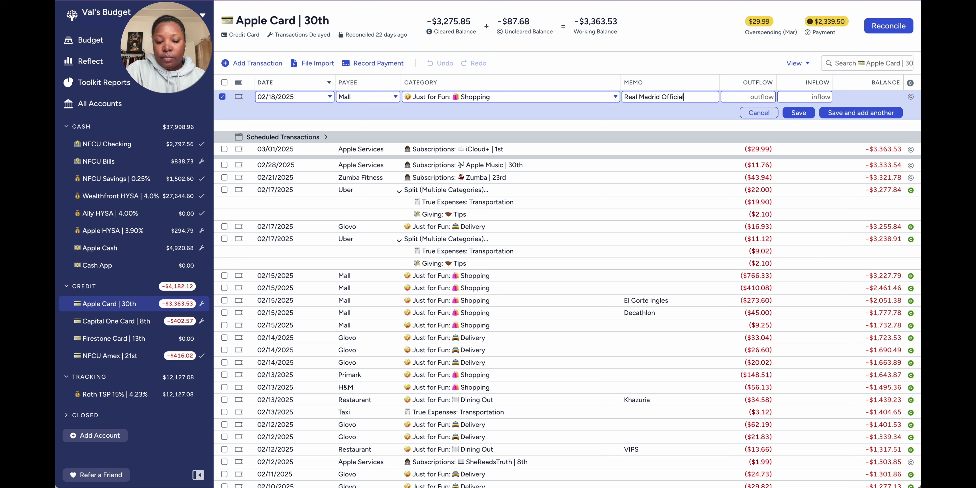
Enter an outflow of 621.02 for the Real Madrid Official purchase, save it as cleared, and start another entry.
click(751, 97)
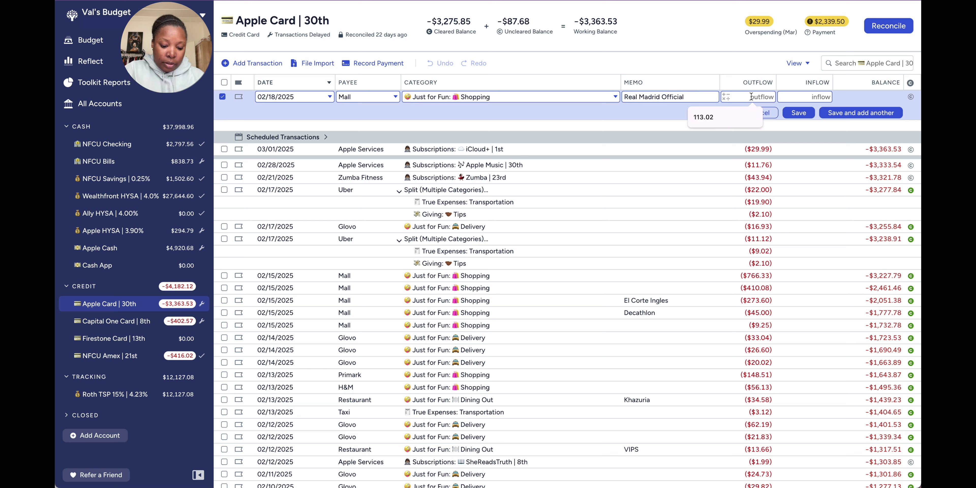
text(621)
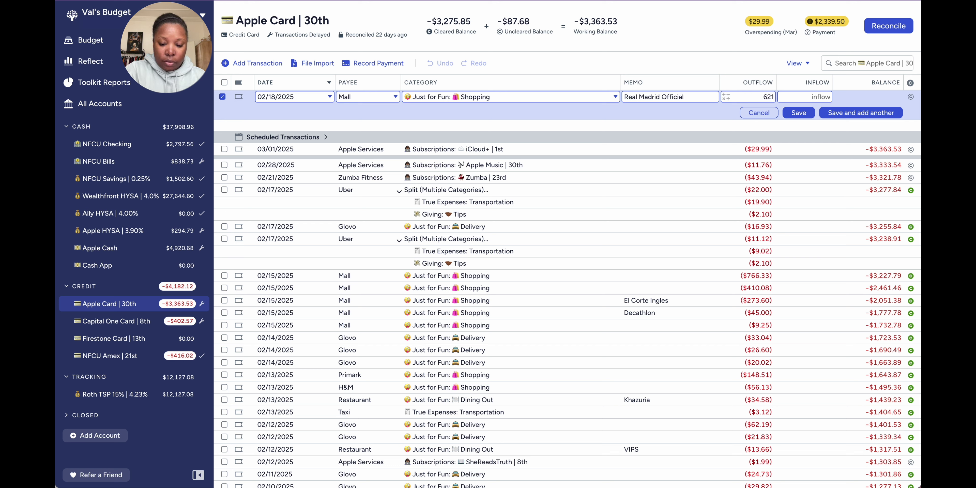
text(.02)
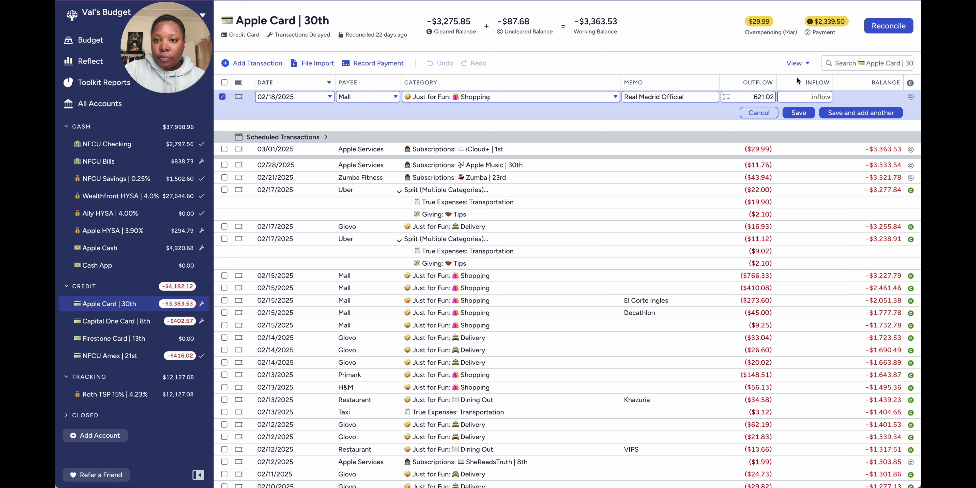
click(910, 97)
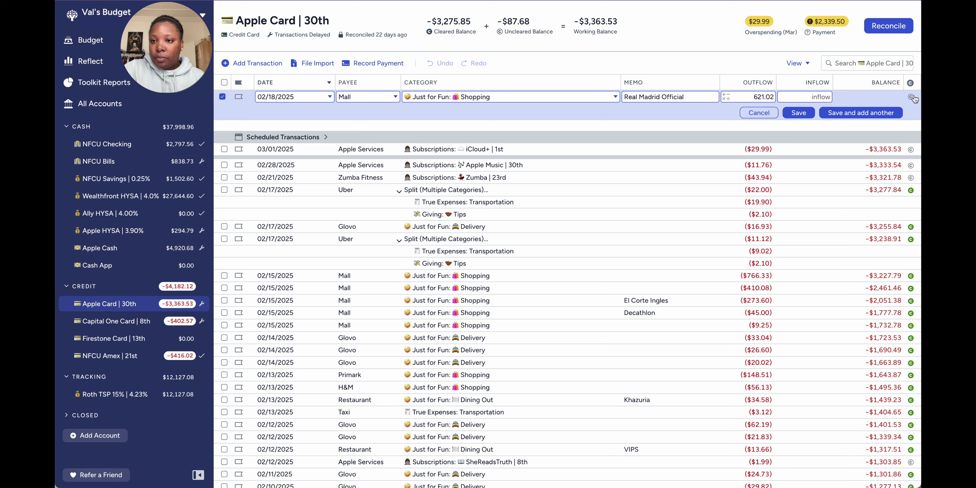
click(870, 114)
Record a cleared 02/18/2025 Starbucks transaction under Just for Fun: Dining Out with an outflow of 7.88, and start another entry.
click(356, 97)
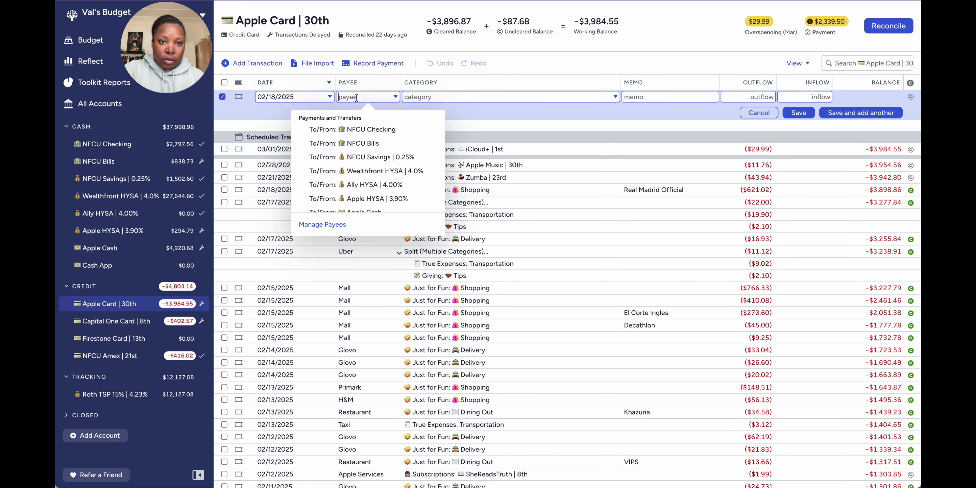
text(star)
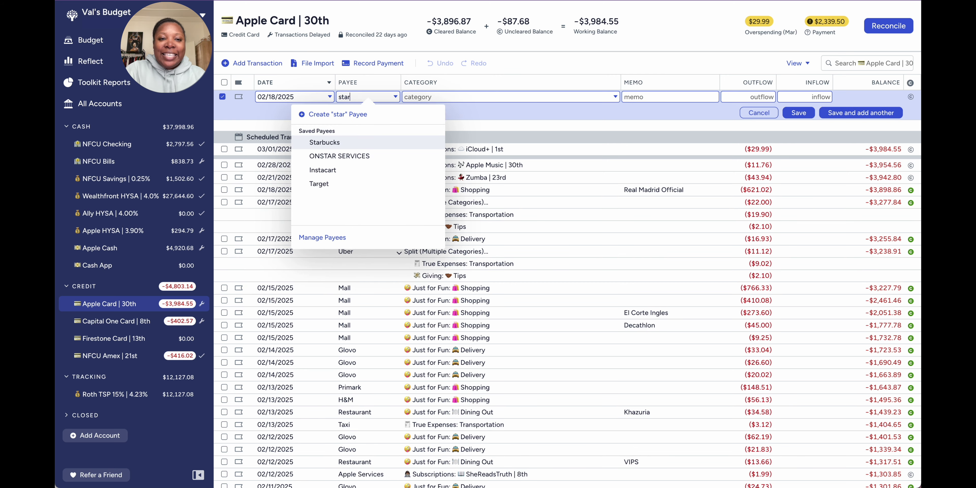
key(Tab)
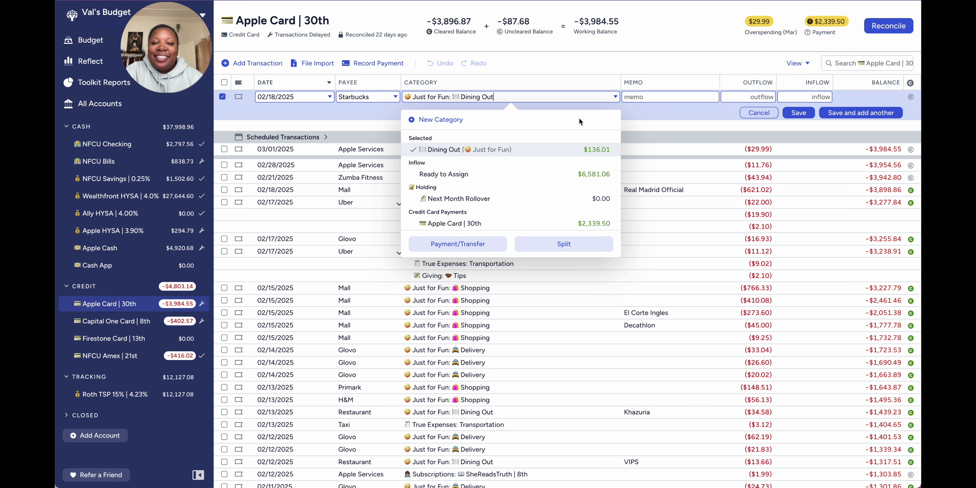
click(750, 98)
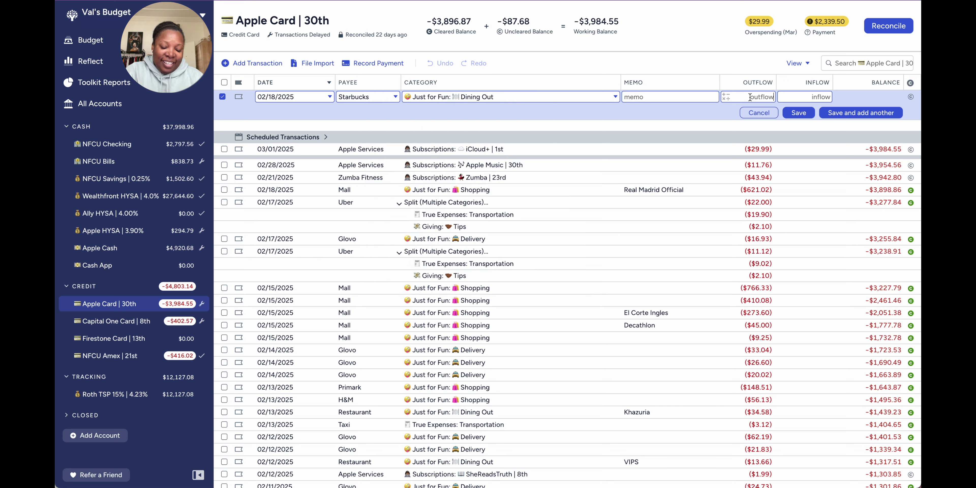
text(7.88)
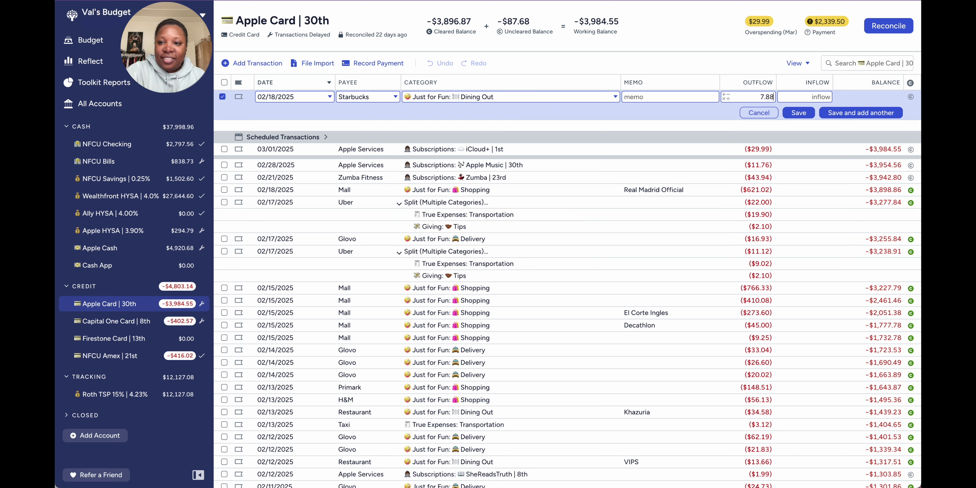
click(911, 98)
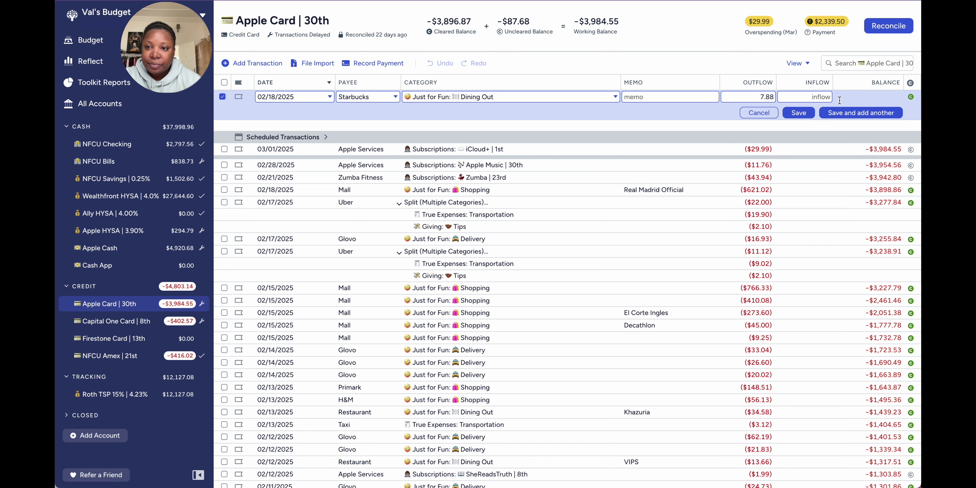
click(844, 113)
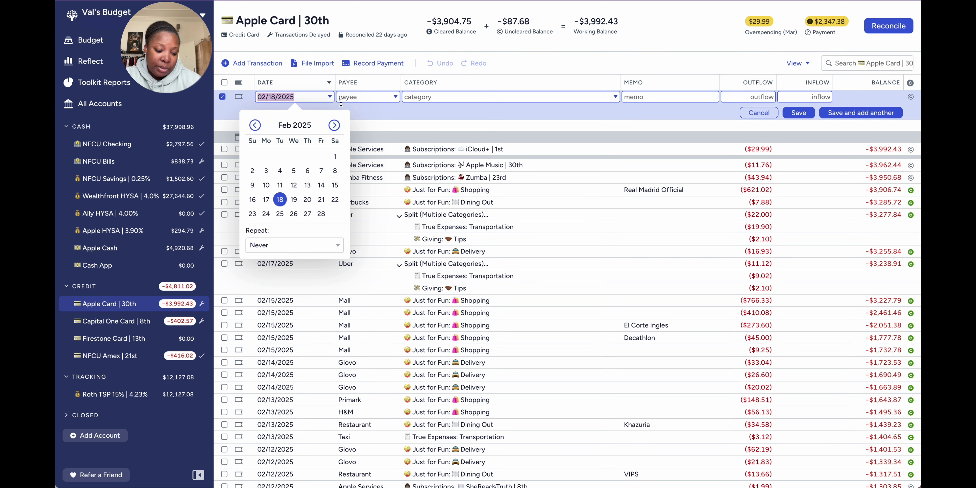
Fill in the 02/18/2025 entry with payee Mall, category Just for Fun: Shopping, memo Nike and an outflow of 273.19.
click(379, 96)
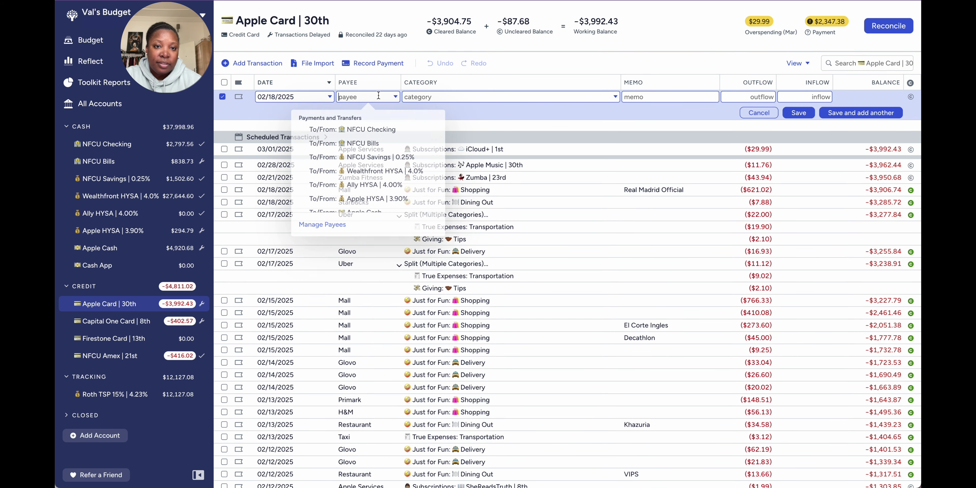
text(m)
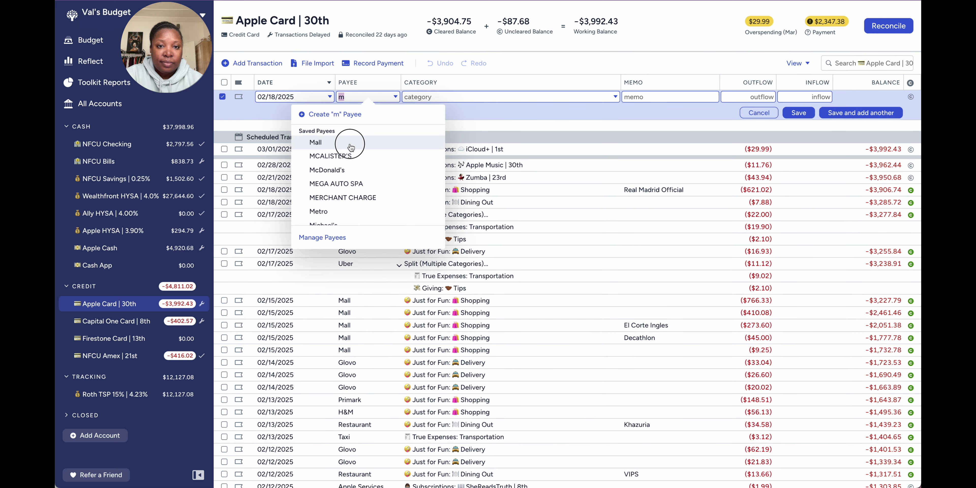
click(348, 143)
click(663, 96)
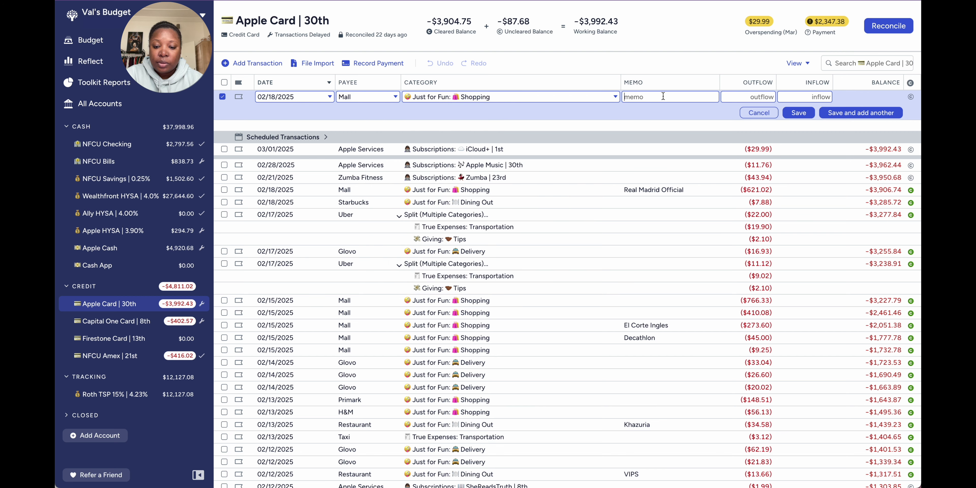
text(Nike)
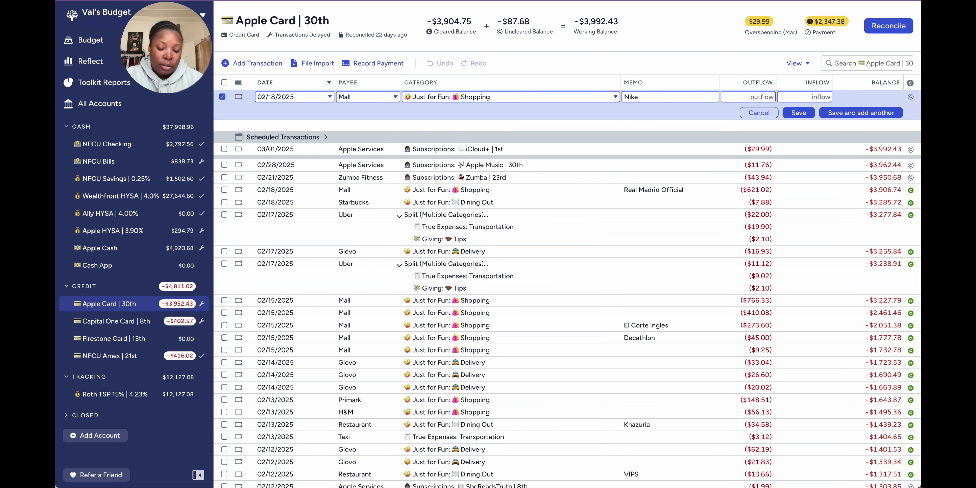
click(763, 96)
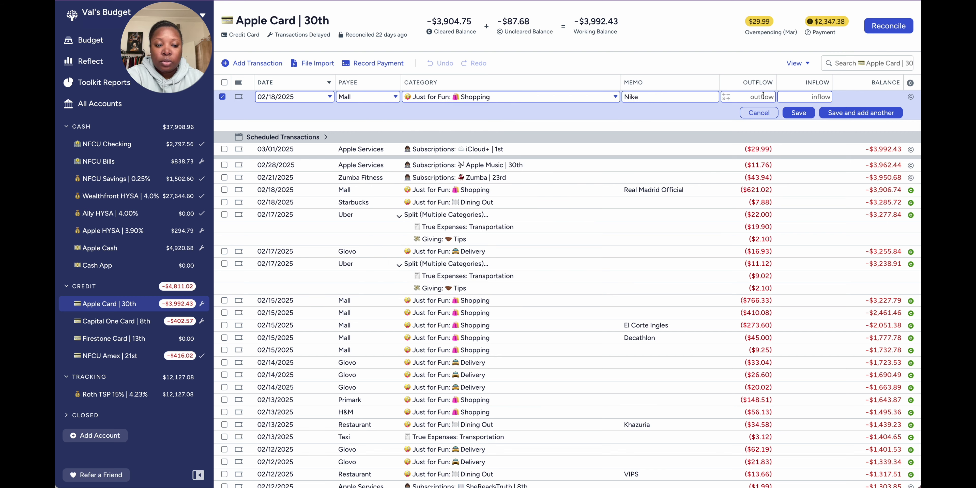
text(273)
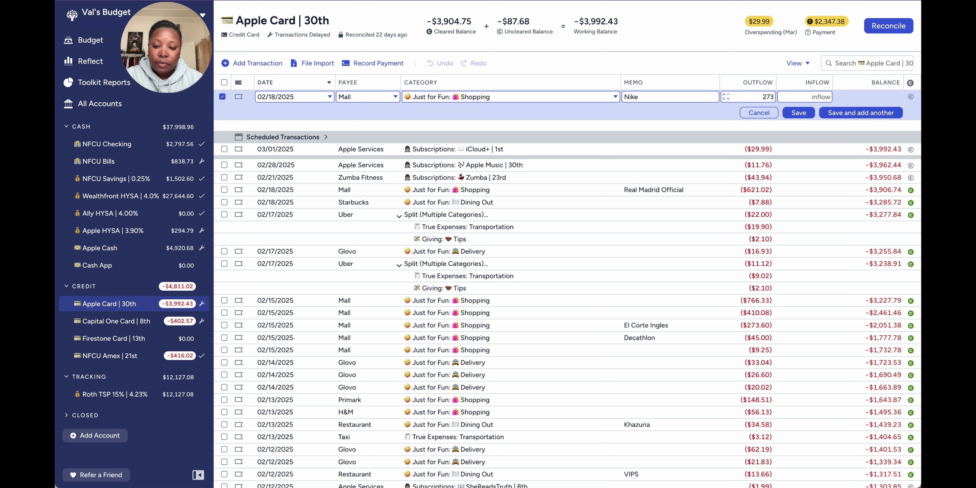
text(.19)
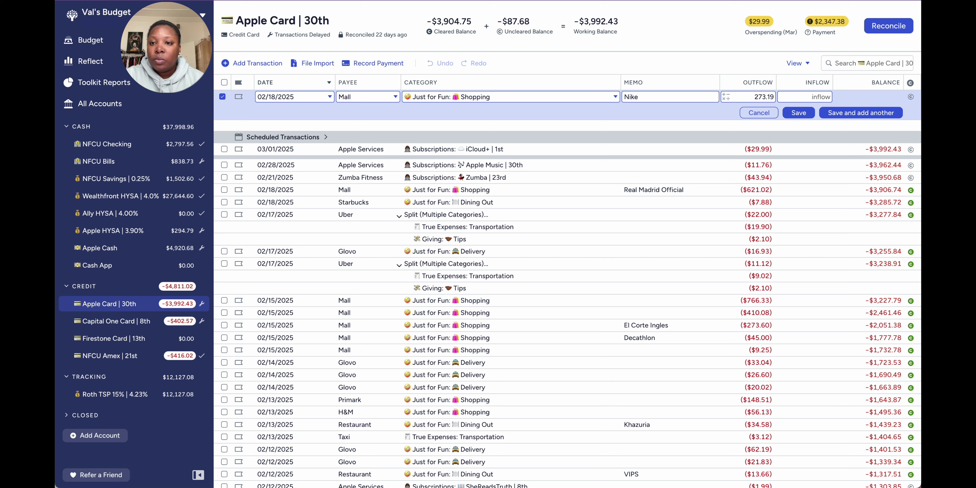
Mark the Nike shopping transaction as cleared and save it, with another blank entry opened.
click(911, 97)
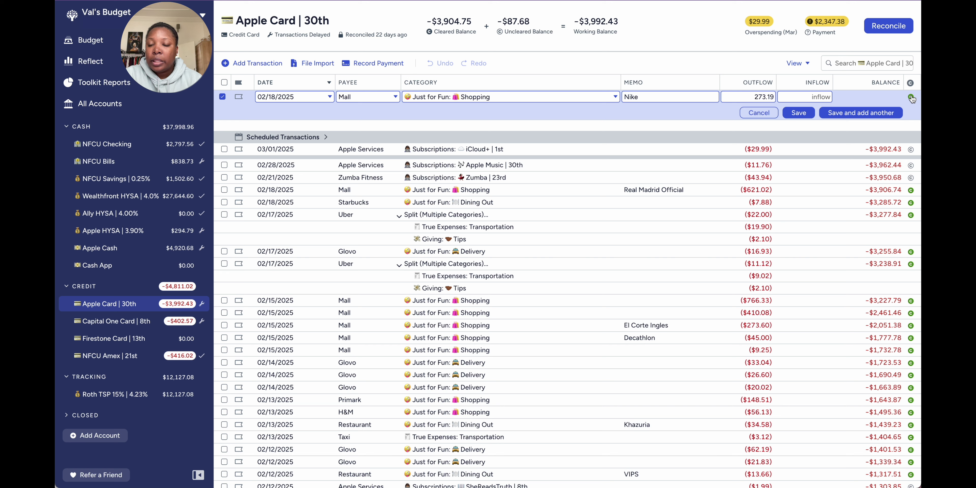
click(871, 112)
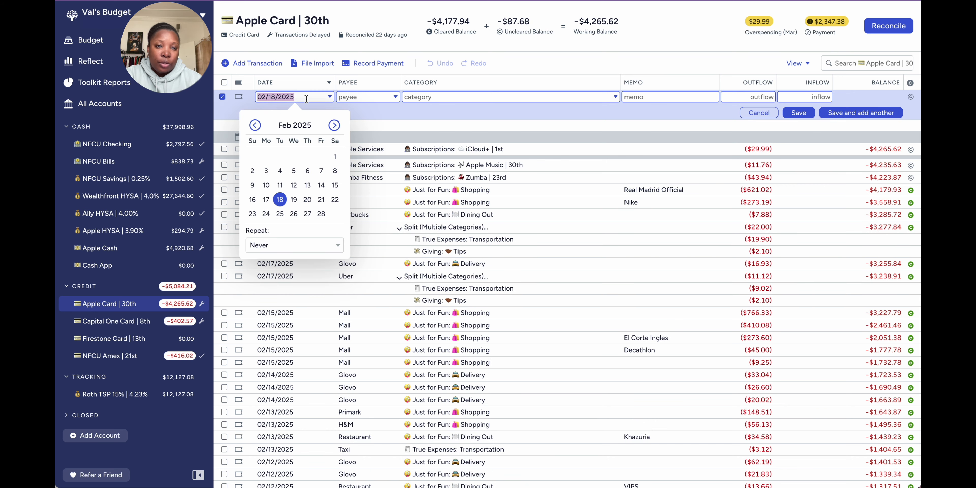
Fill in the new 02/18/2025 transaction with payee Mall, its Shopping category and the memo Adidas.
click(373, 99)
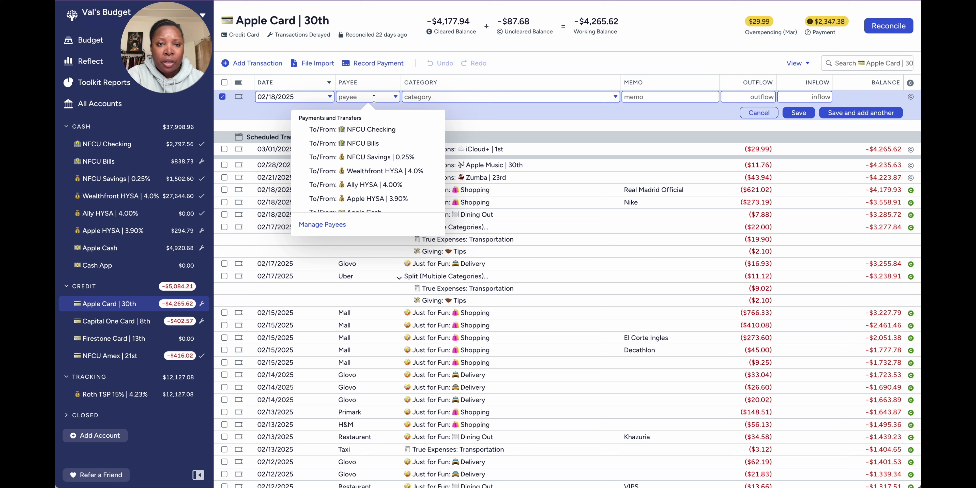
text(ma)
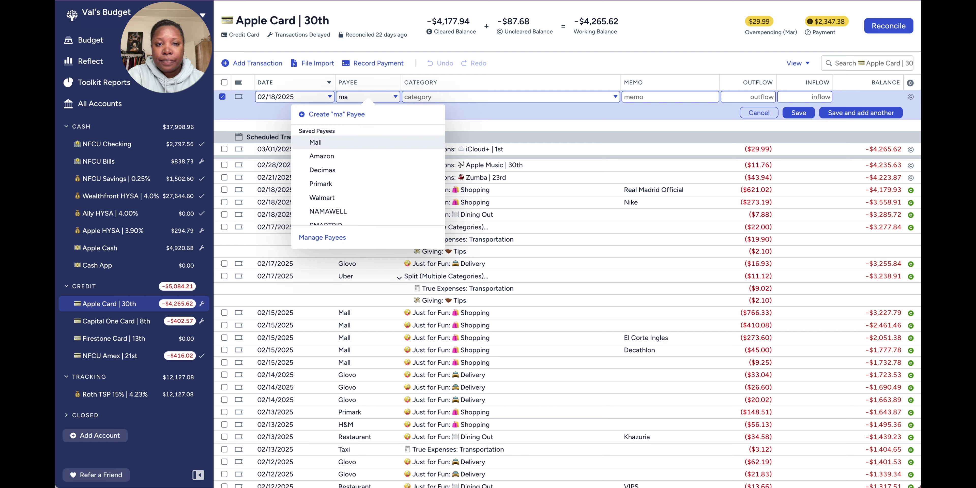
text(ll)
click(396, 142)
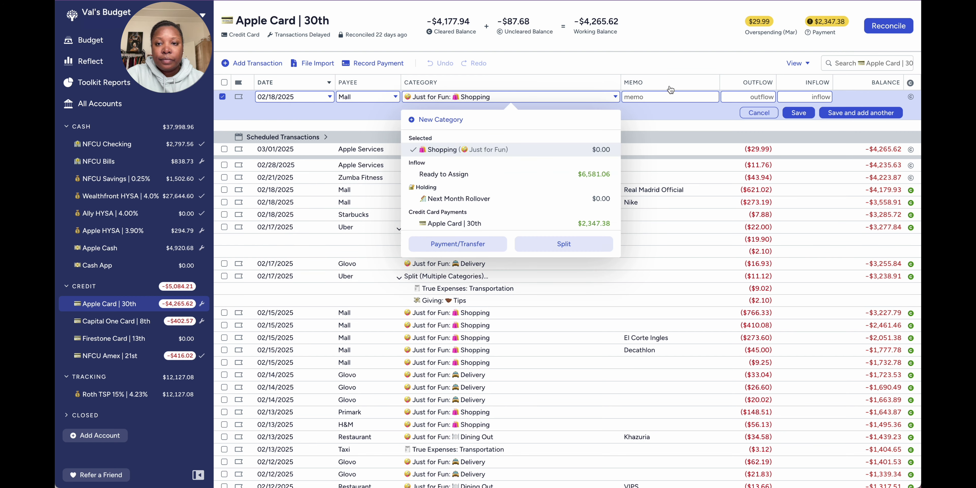
click(661, 93)
text(Ad)
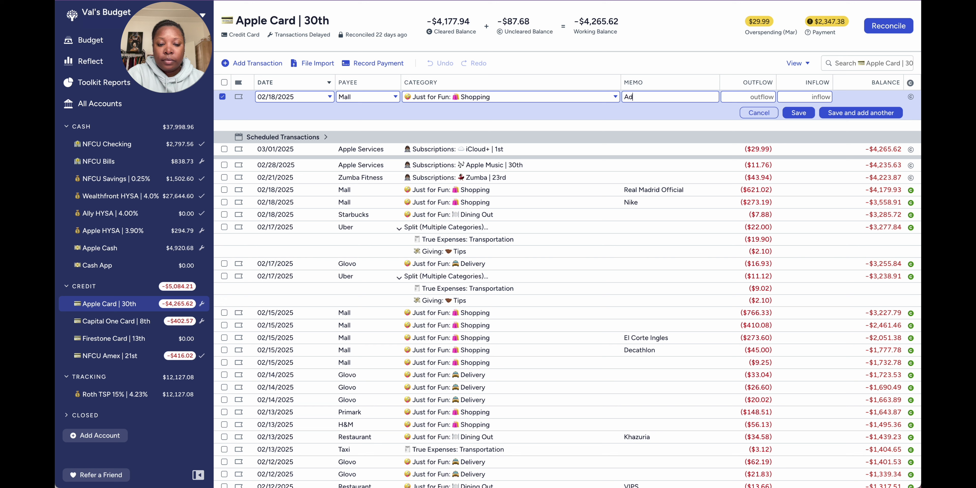
text(idas)
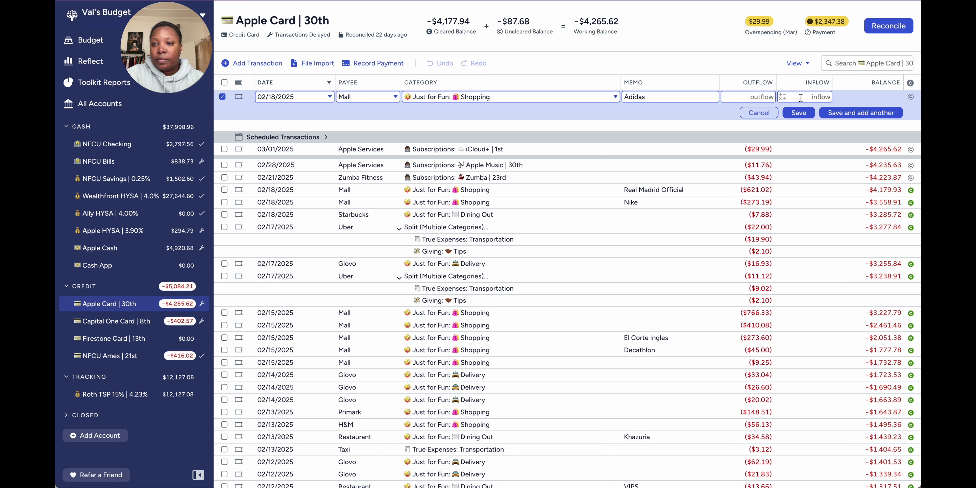
Set the Adidas transaction's outflow to 115.90 and save it as cleared, continuing with another entry.
click(762, 96)
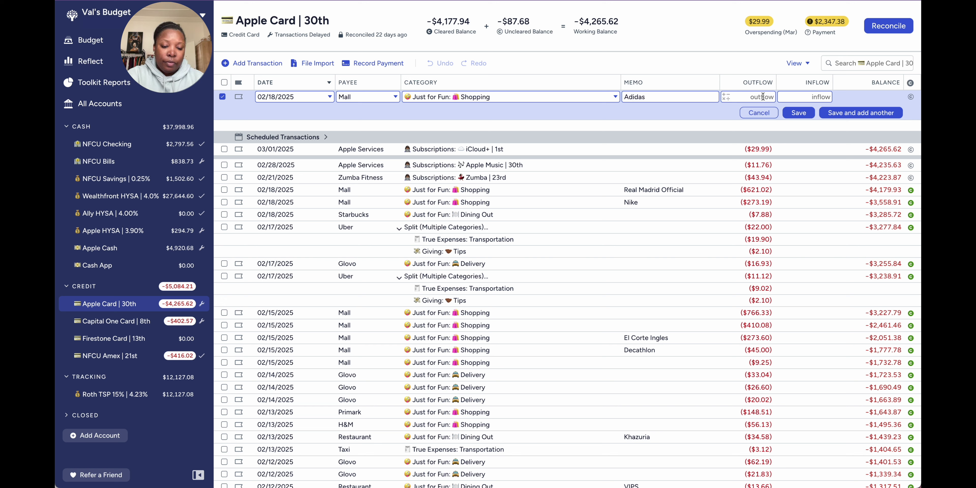
text(115.90)
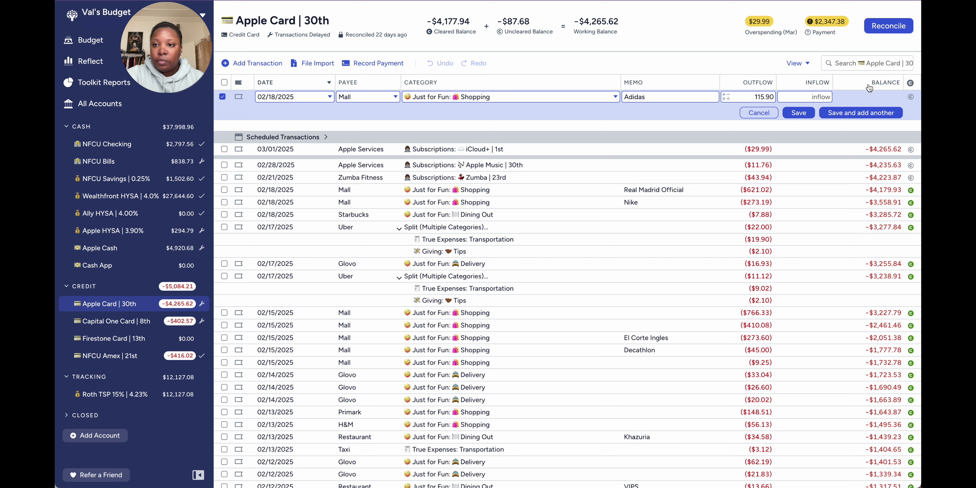
click(911, 97)
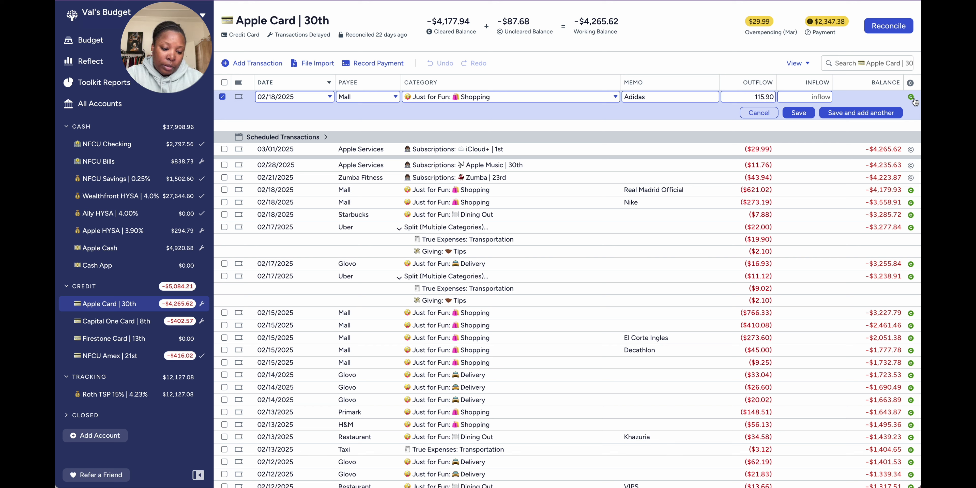
click(848, 113)
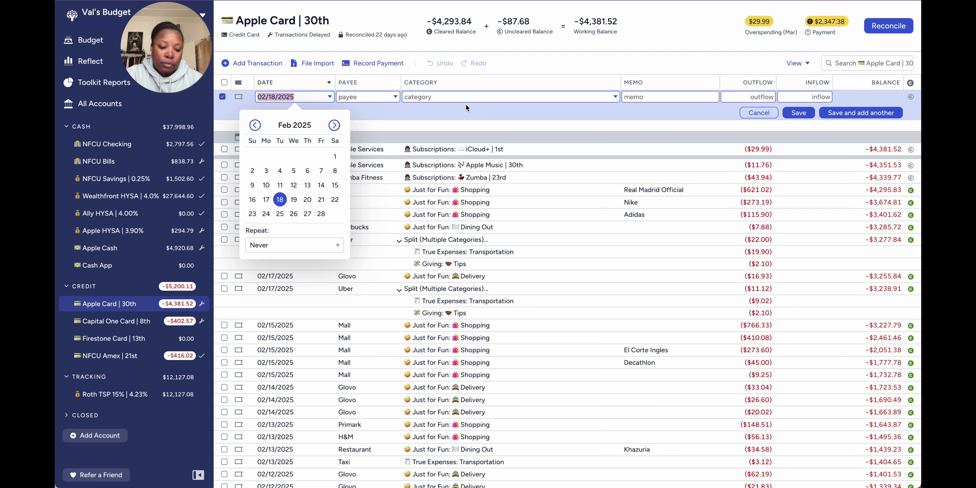
Set the new 02/18/2025 transaction's payee to Uber and split it across multiple categories.
key(Tab)
text(ub)
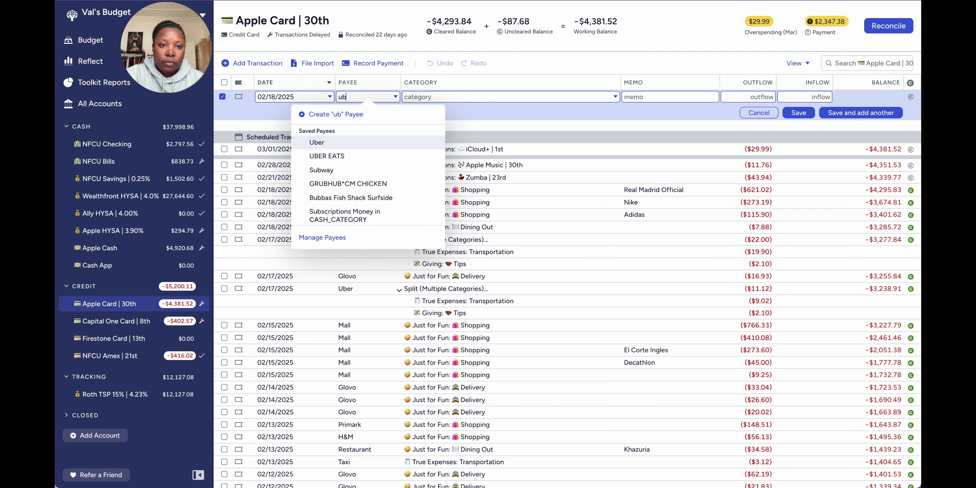
click(348, 143)
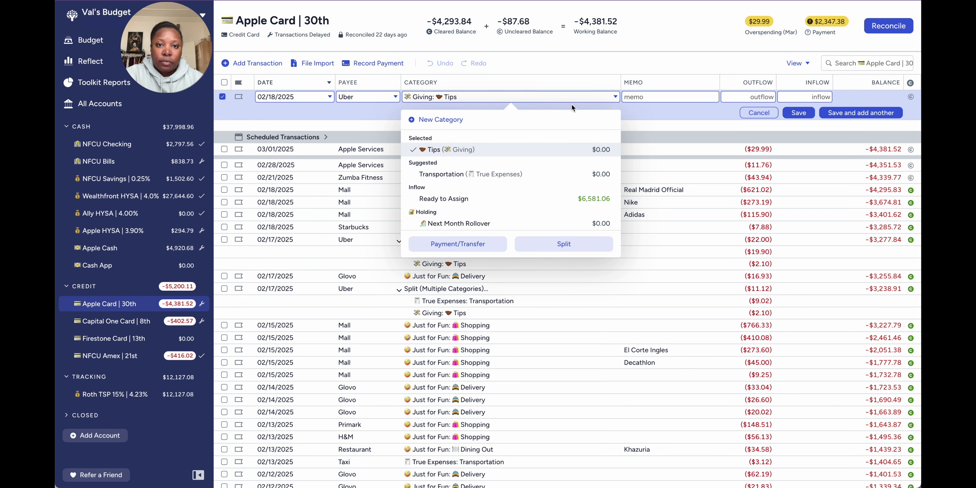
click(545, 243)
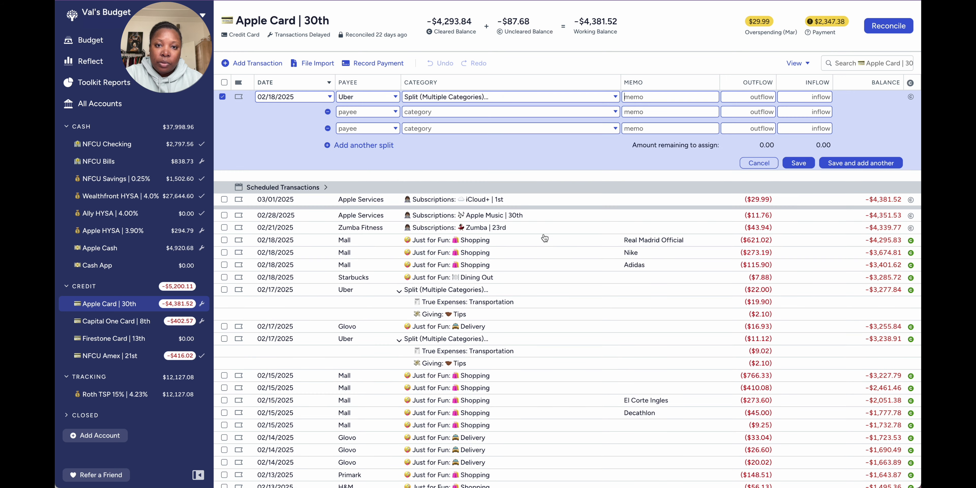
Assign the first Uber split line to True Expenses: Transportation and the second to Giving: Tips.
click(504, 113)
text(tra)
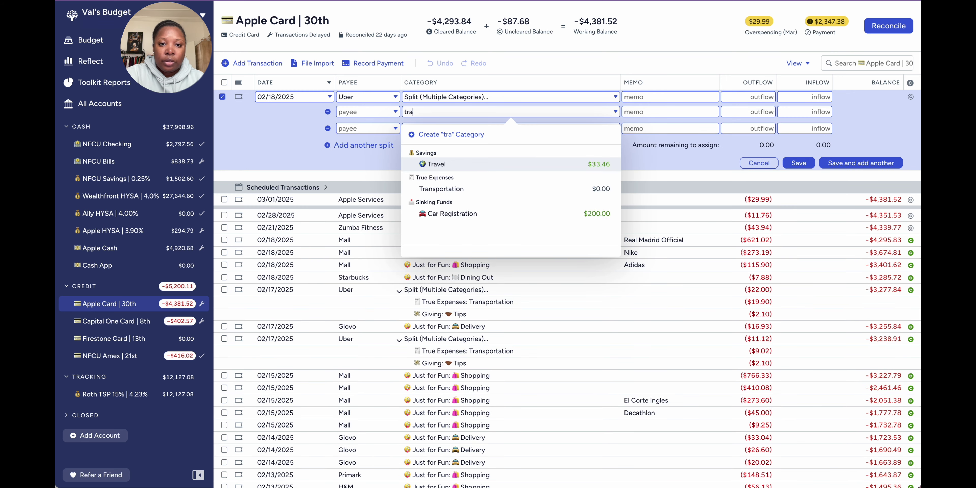
click(495, 191)
click(492, 128)
text(ti)
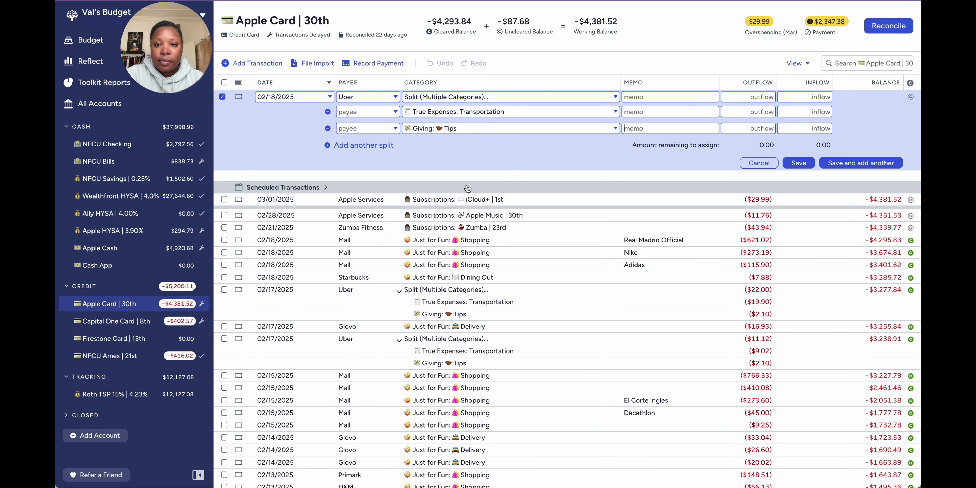
click(466, 182)
Enter an outflow of 30.39 on the Transportation split line and 2.10 on the Tips line.
click(739, 112)
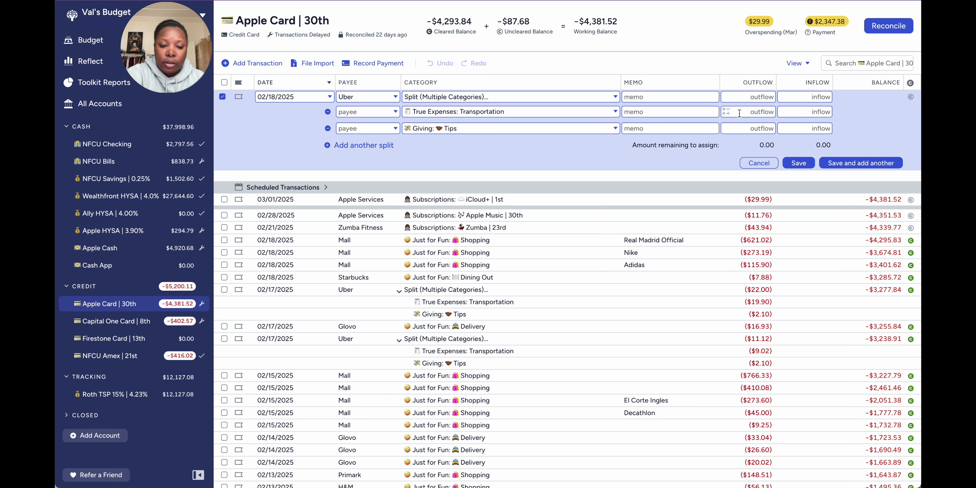
text(30.3)
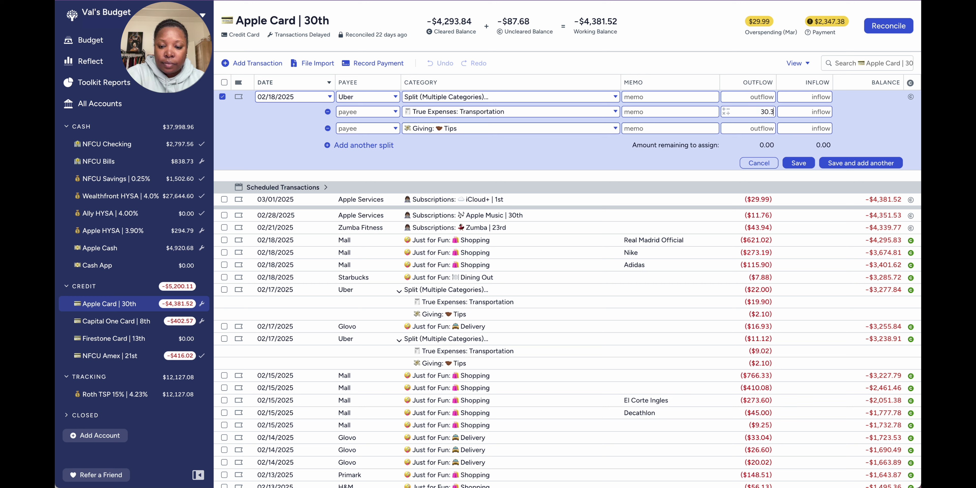
text(9)
click(741, 128)
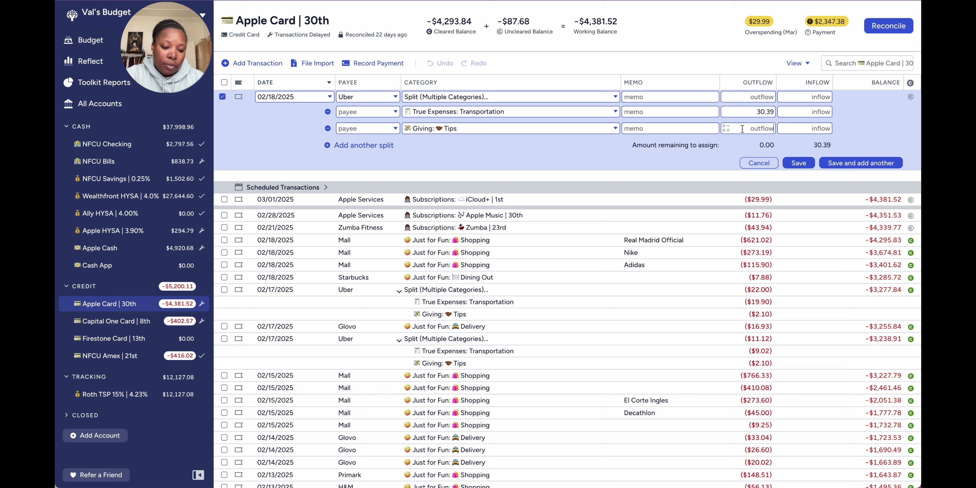
text(2.10)
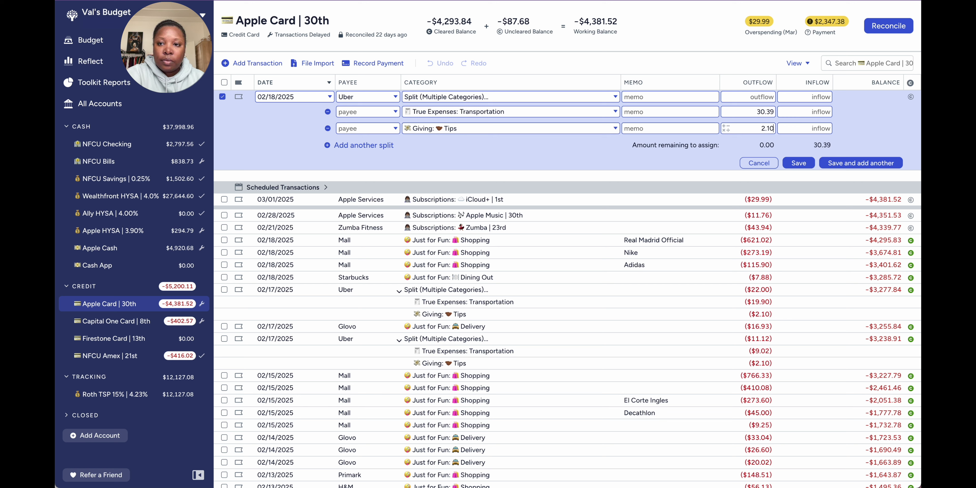
Set the Uber transaction's total outflow to 32.49 and save it as cleared, continuing with another entry.
click(756, 95)
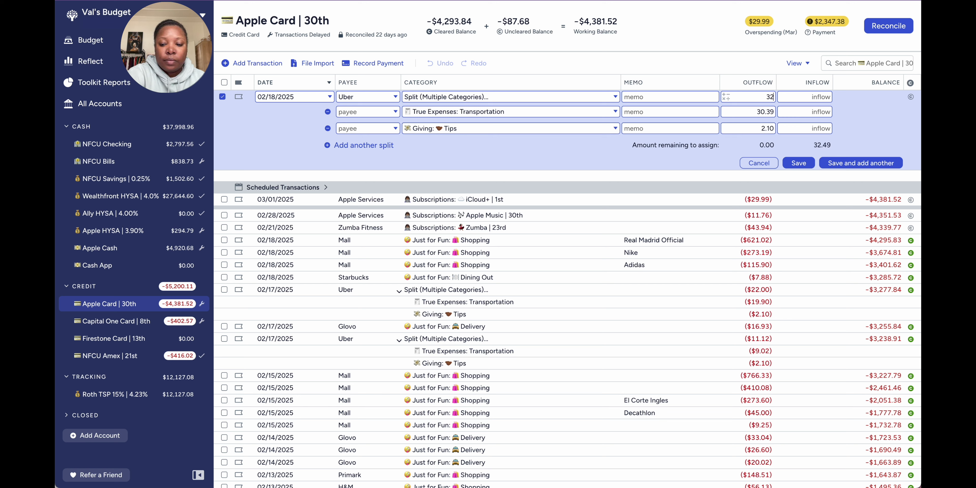
text(32.49)
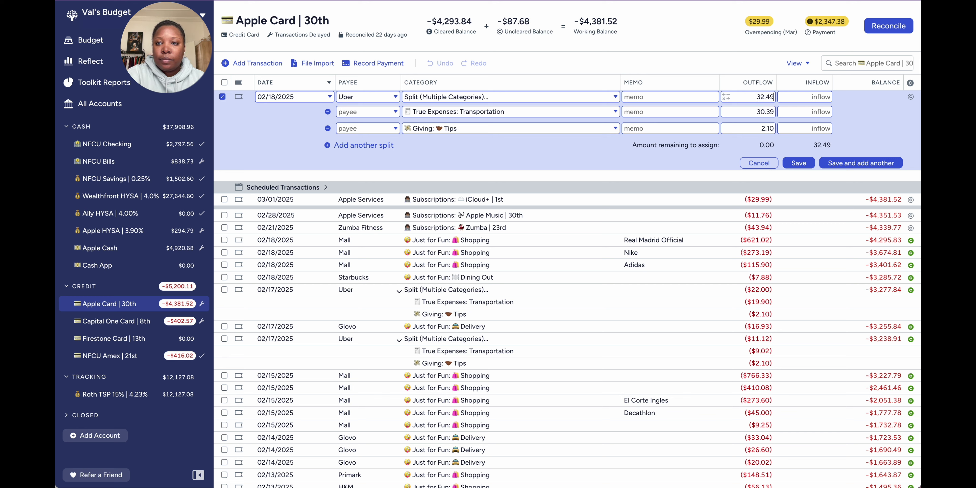
click(858, 148)
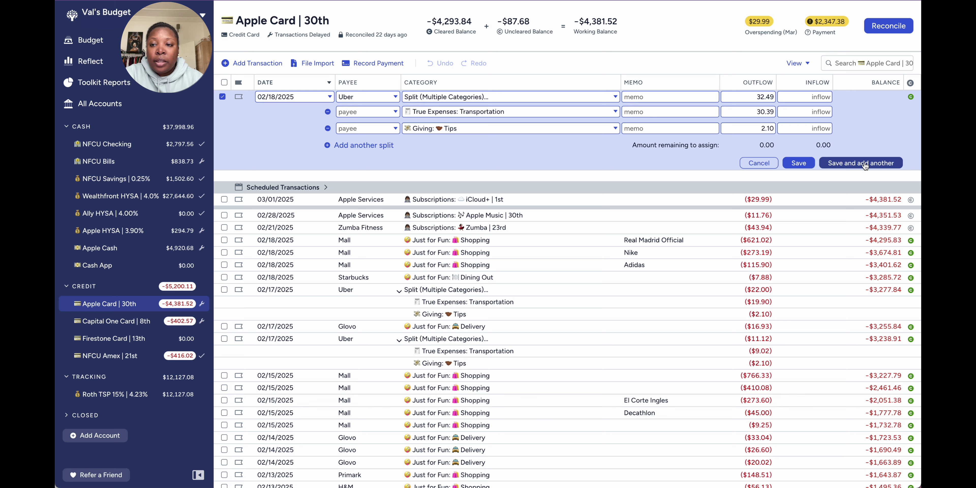
click(865, 163)
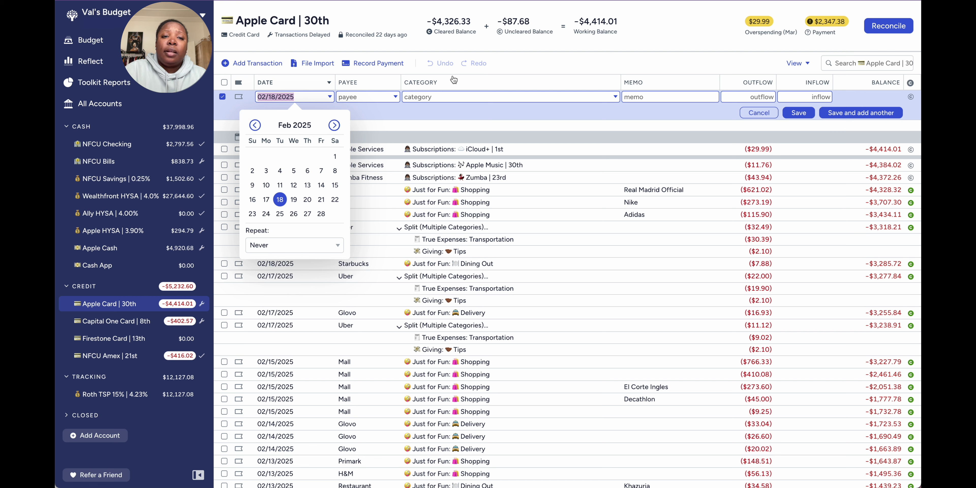
Set the new 02/18/2025 transaction's payee to Airport and its category to True Expenses: Transportation.
click(387, 99)
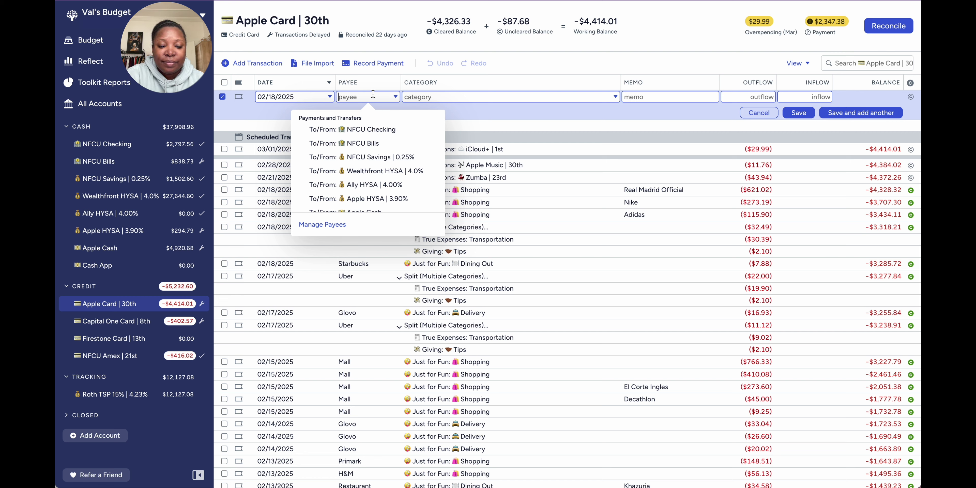
text(air)
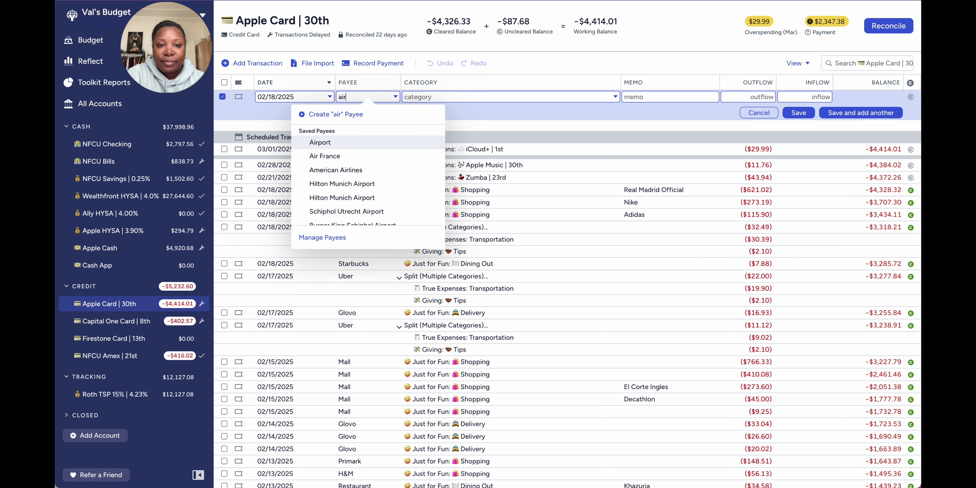
click(349, 142)
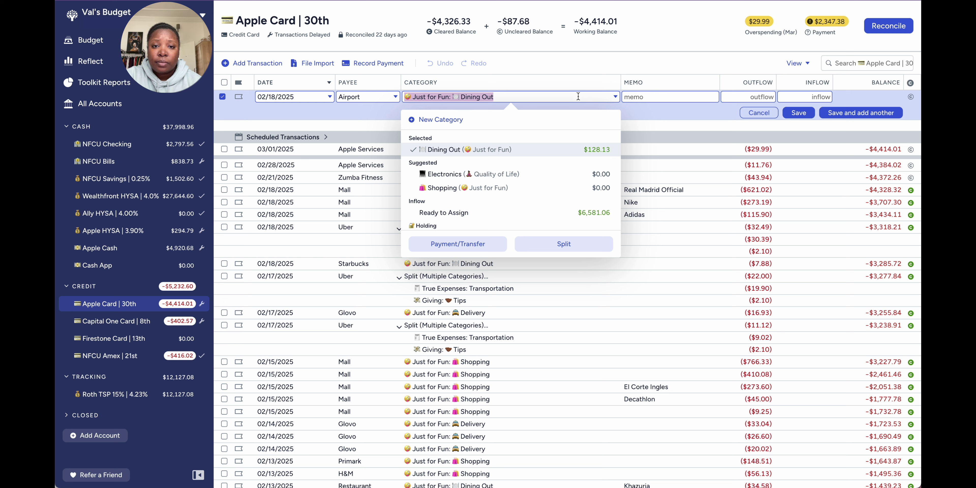
text(tra)
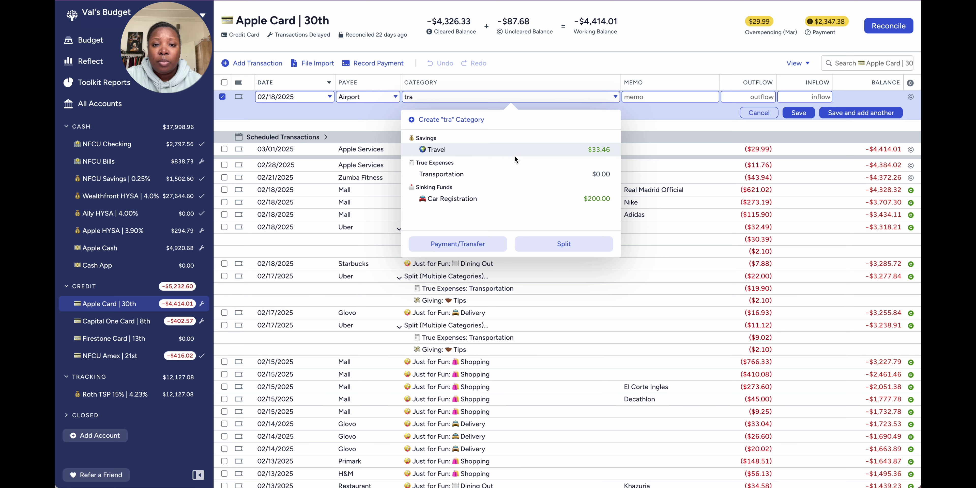
click(494, 176)
Set the Airport transaction's outflow to 6.24 and save it as cleared, continuing with another entry.
click(754, 95)
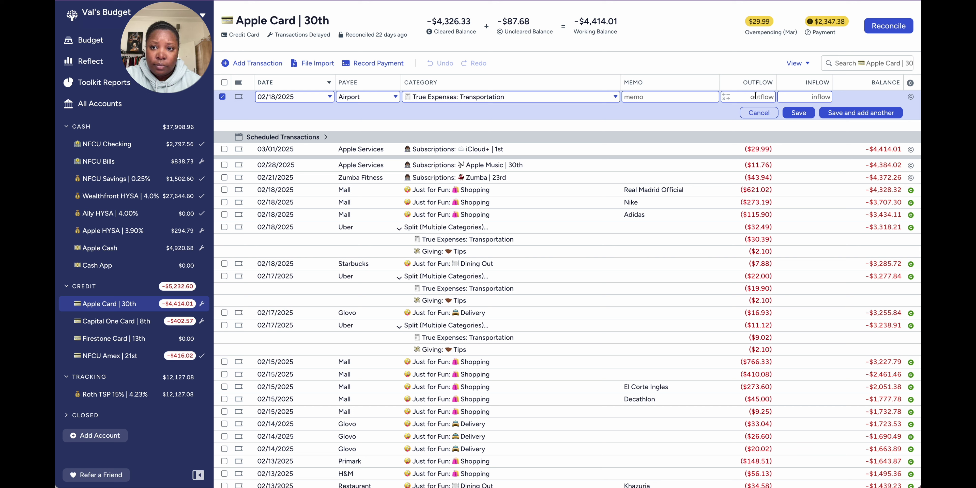
text(6.24)
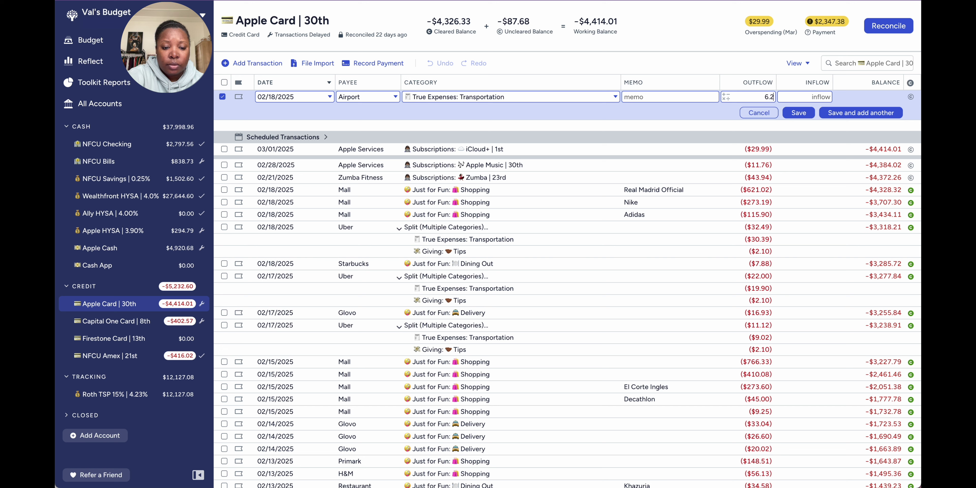
click(912, 98)
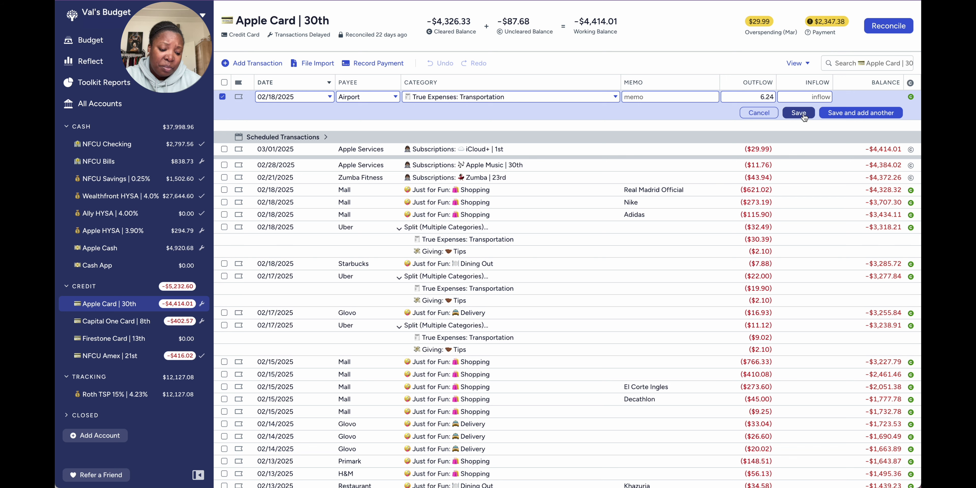
click(844, 113)
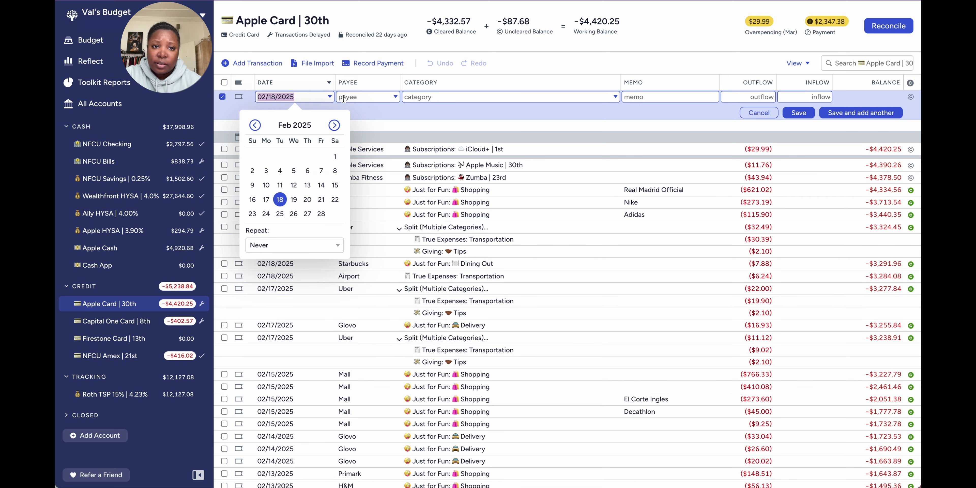
Fill in the new transaction with the date 02/19/2025, payee Airport and category Just for Fun: Shopping.
click(293, 199)
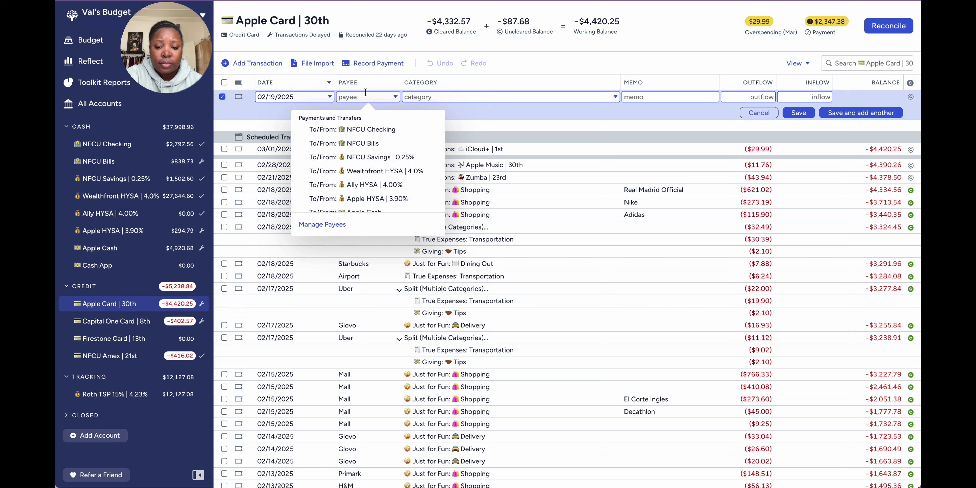
text(air)
click(366, 142)
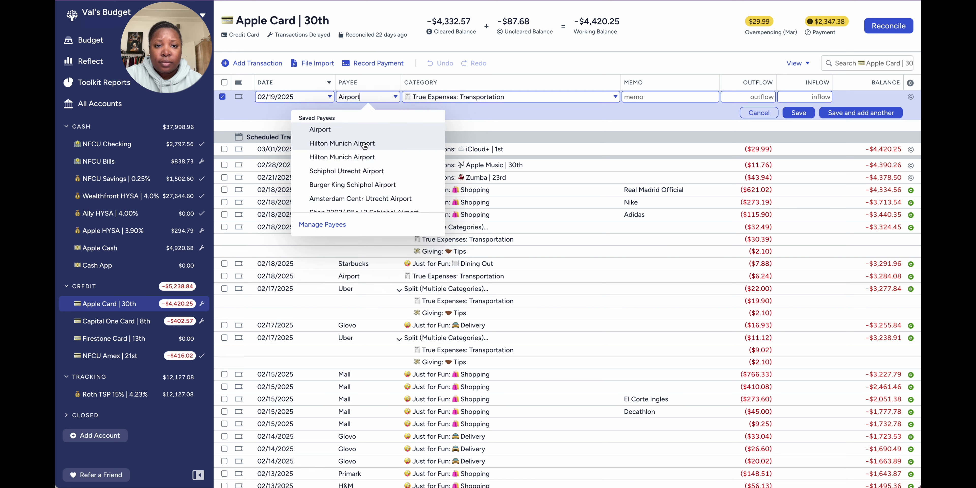
click(497, 202)
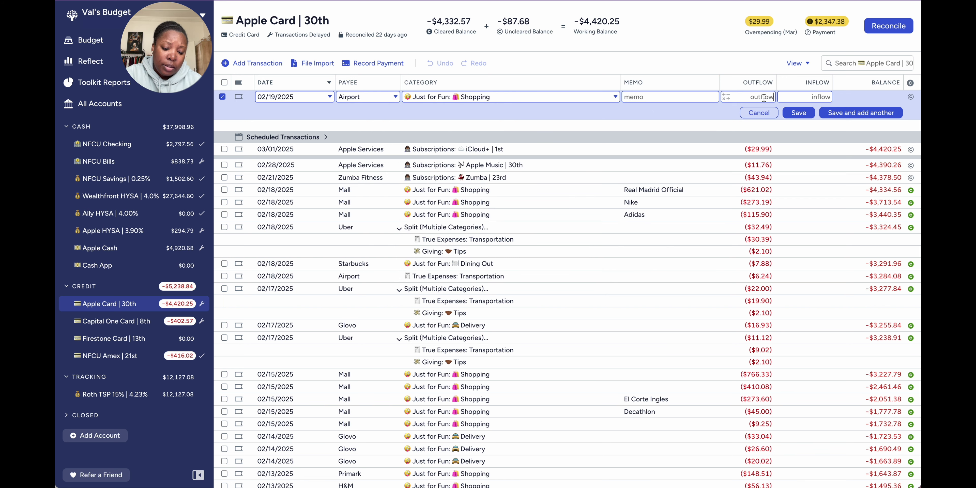
Set the 02/19/2025 Airport transaction's outflow to 397.40 and save it as cleared.
click(763, 98)
text(397.40)
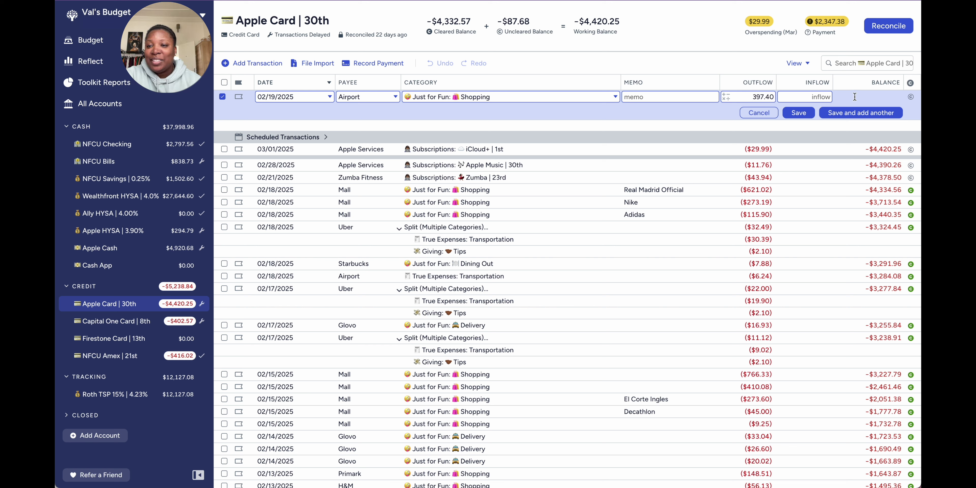
click(910, 98)
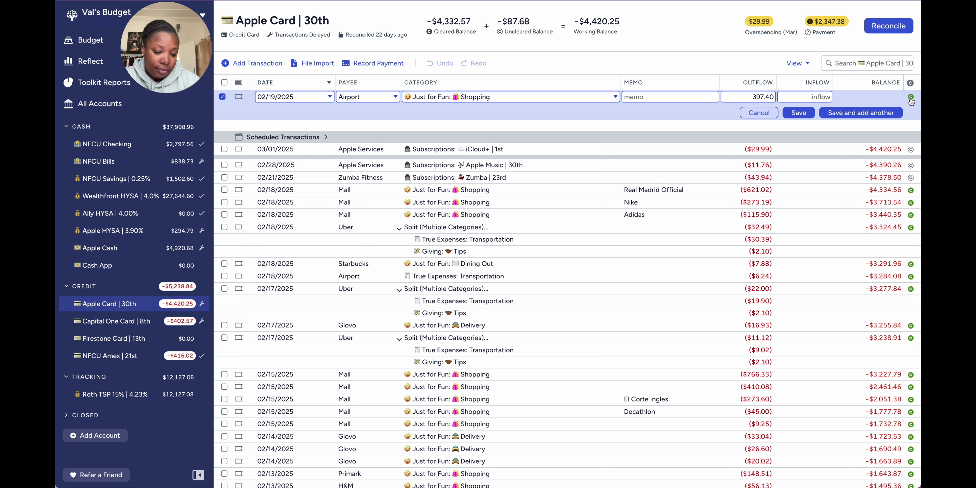
click(808, 116)
Move the 24.08 amount of the 02/09/2025 Glovo transaction from inflow to outflow and save it.
scroll(696, 299, down, 10)
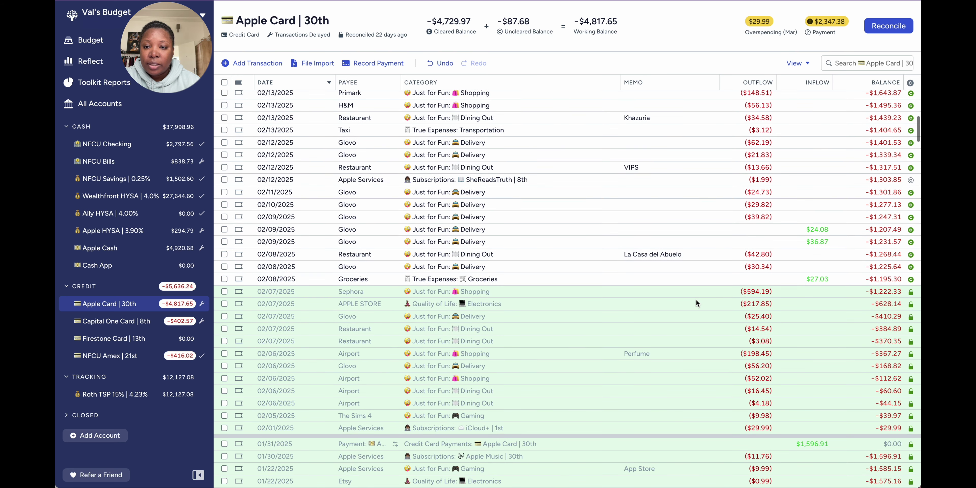
click(811, 229)
click(800, 229)
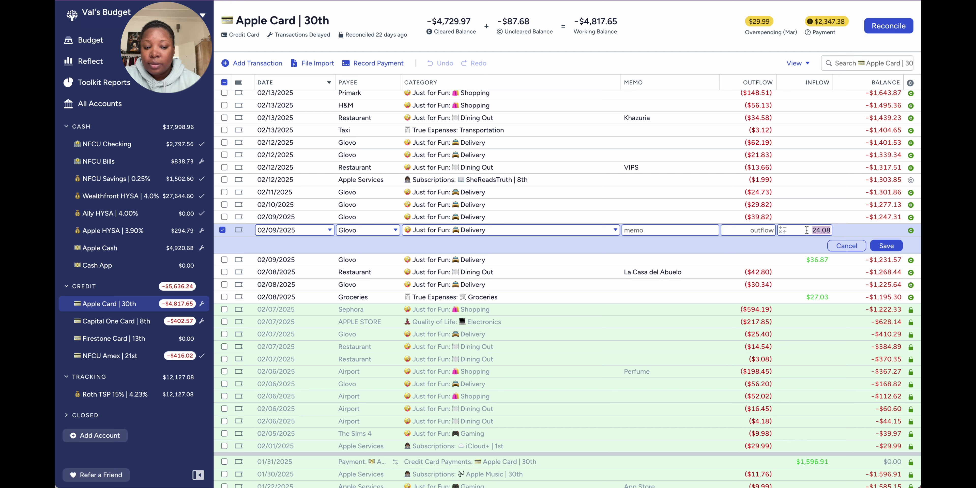
key(ctrl+x)
click(762, 229)
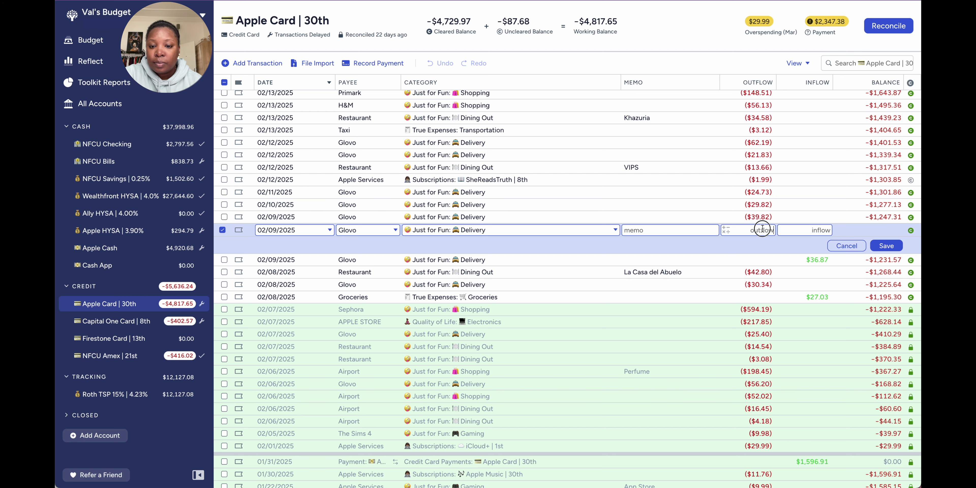
key(ctrl+v)
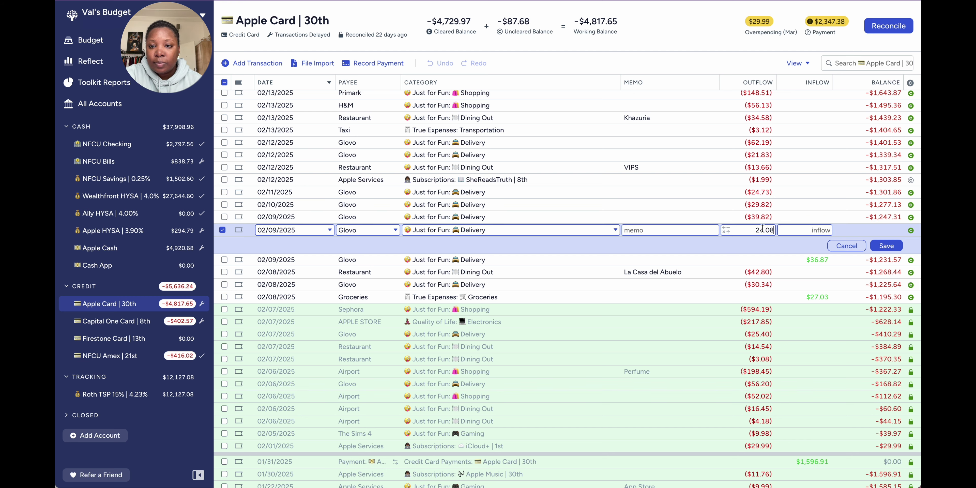
click(886, 245)
Move the 36.87 amount of the other 02/09/2025 Glovo transaction from inflow to outflow, save it and deselect it.
click(817, 242)
click(817, 243)
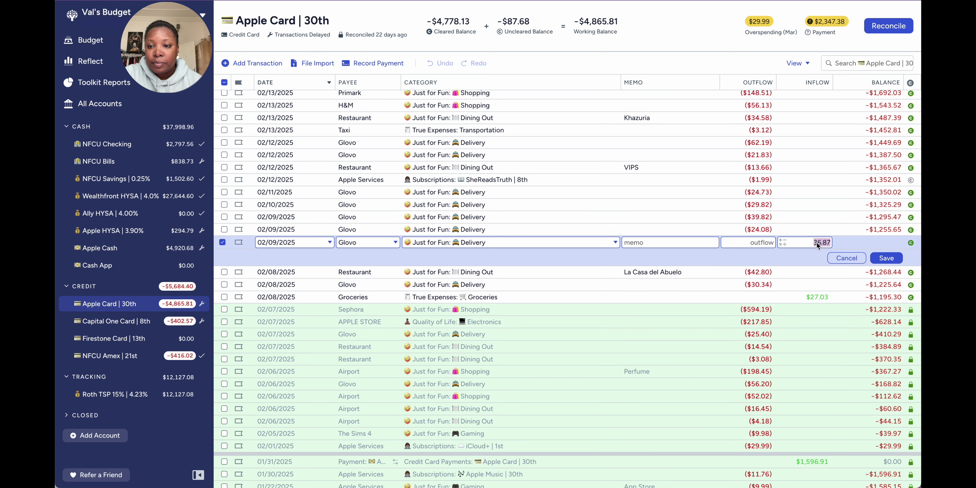
key(ctrl+x)
click(752, 243)
key(ctrl+v)
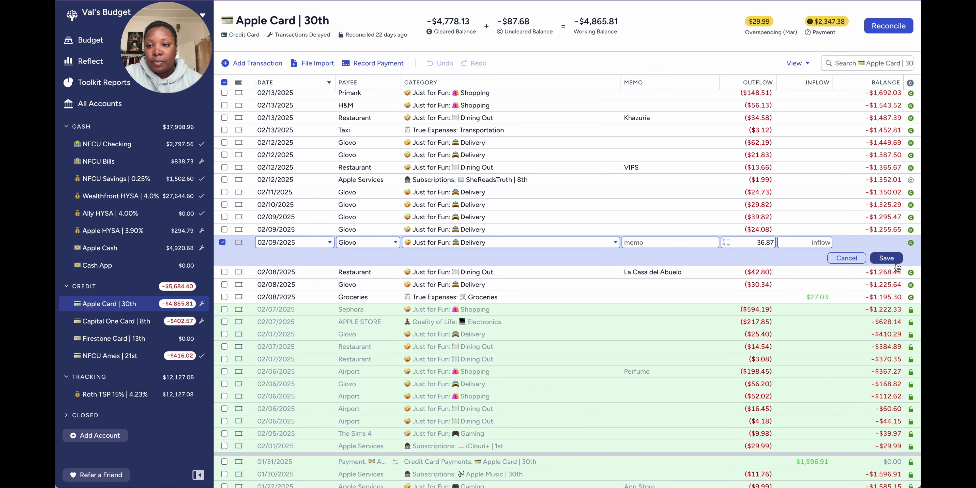
click(886, 258)
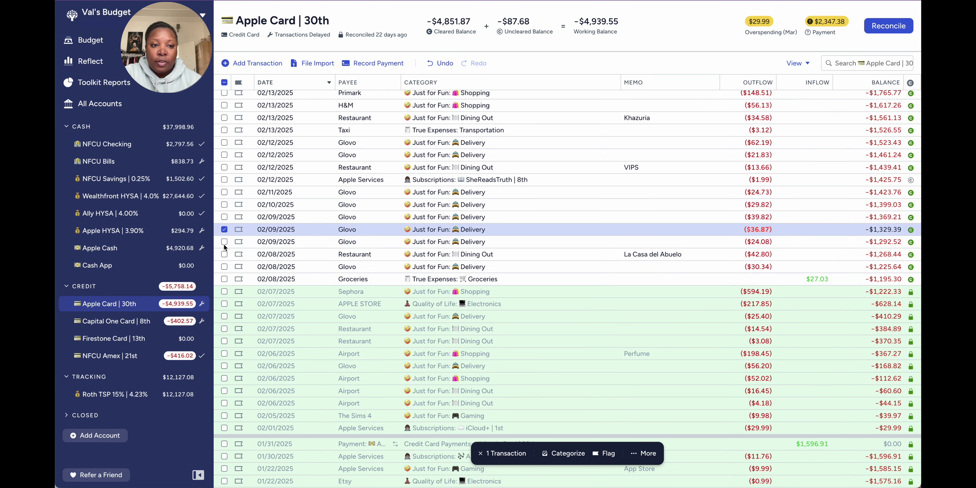
click(224, 229)
Mark the 02/28/2025 Apple Music subscription transaction as cleared.
scroll(428, 201, up, 5)
scroll(428, 200, up, 5)
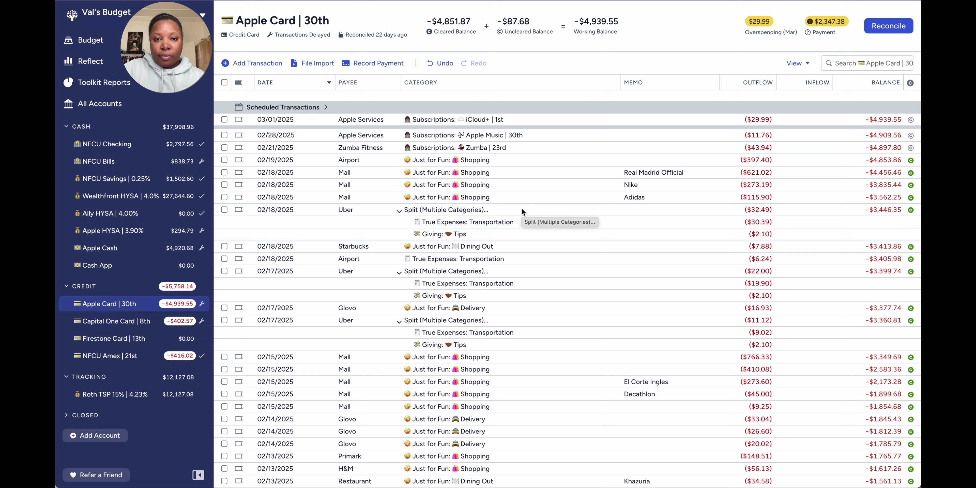
click(491, 147)
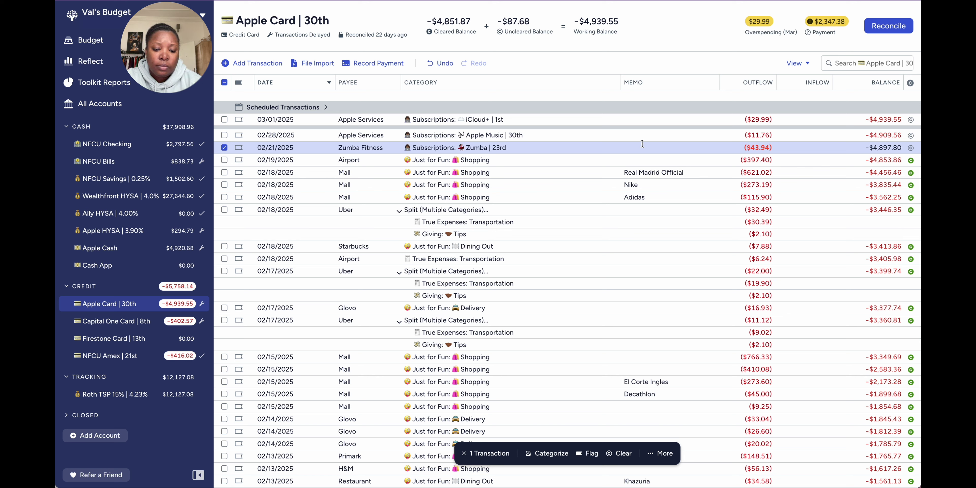
click(911, 136)
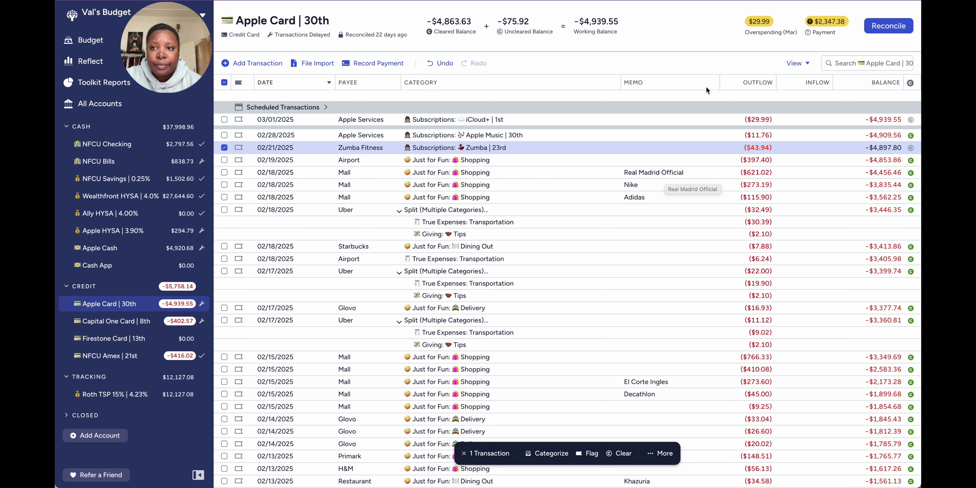
Record a payment of 4,907.92 from Apple Cash to the card, dated 02/28/2025, and save it as cleared.
click(367, 67)
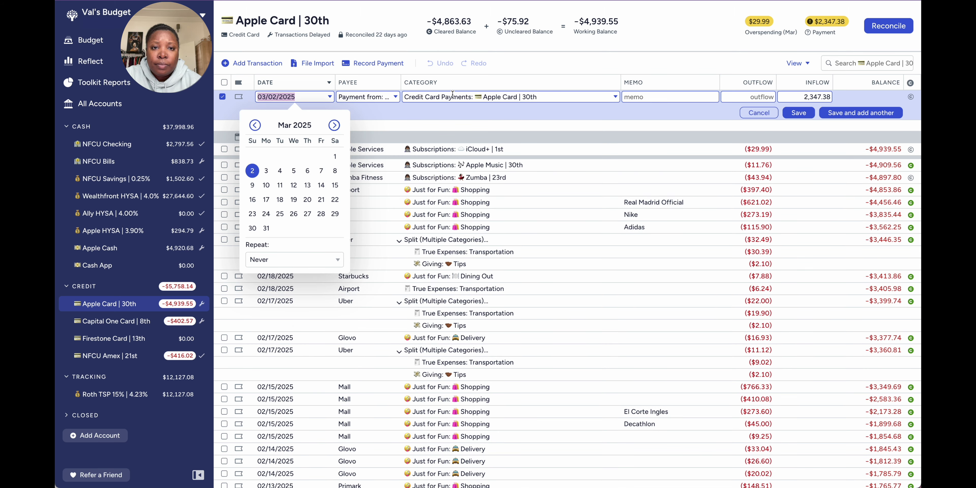
mouse_move(400, 83)
mouse_down()
mouse_move(422, 85)
mouse_move(413, 85)
mouse_up()
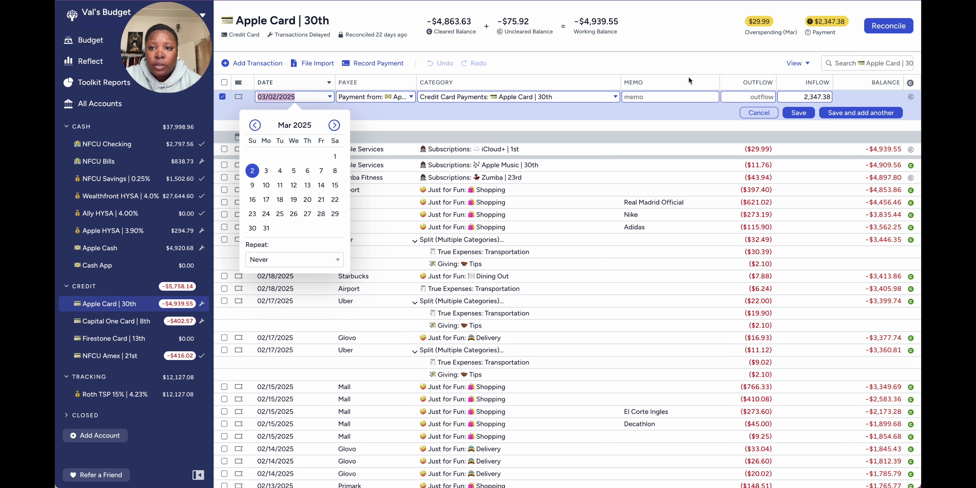
click(800, 98)
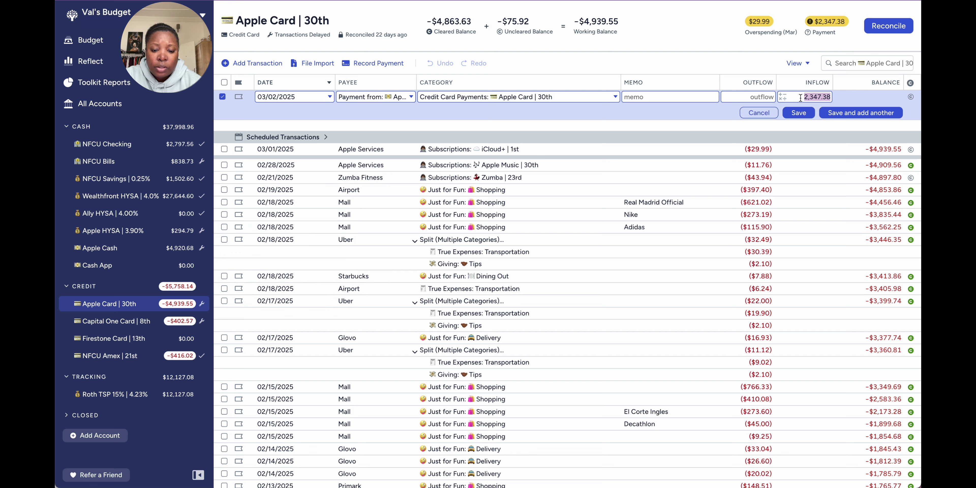
text(4907.92)
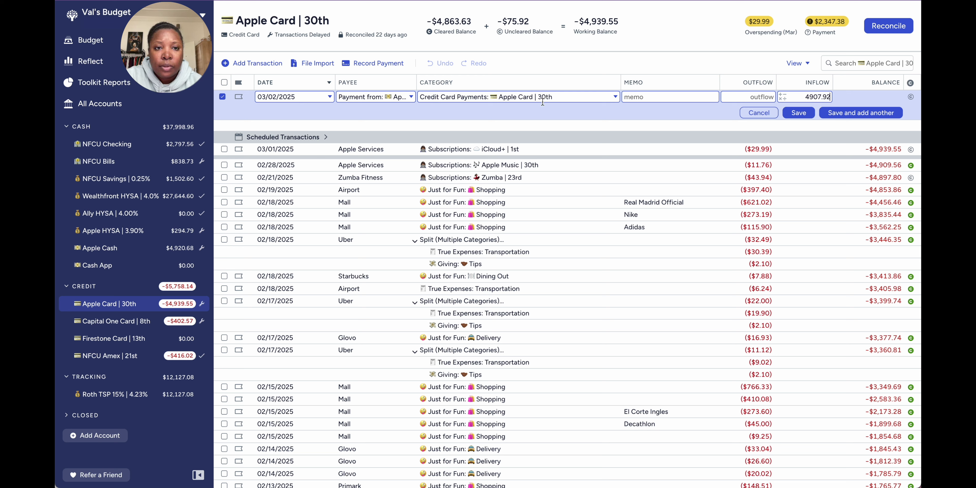
click(330, 97)
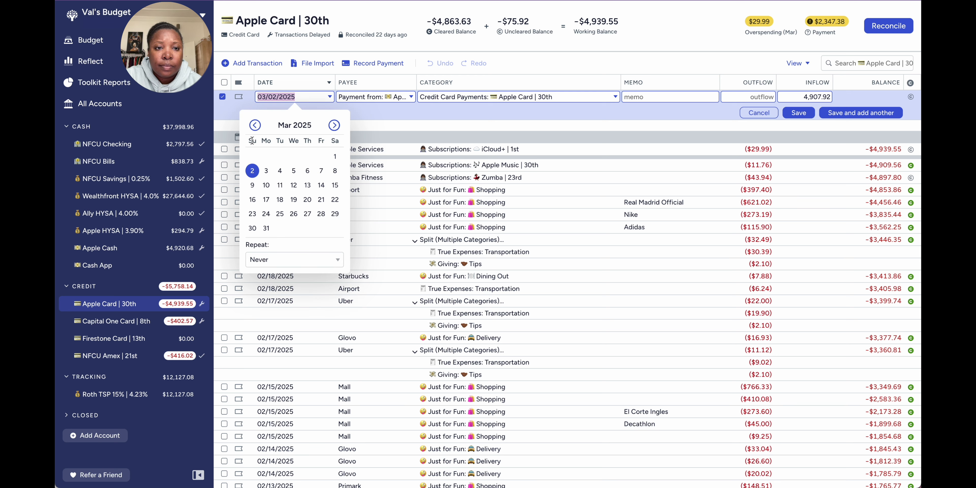
click(255, 125)
click(321, 214)
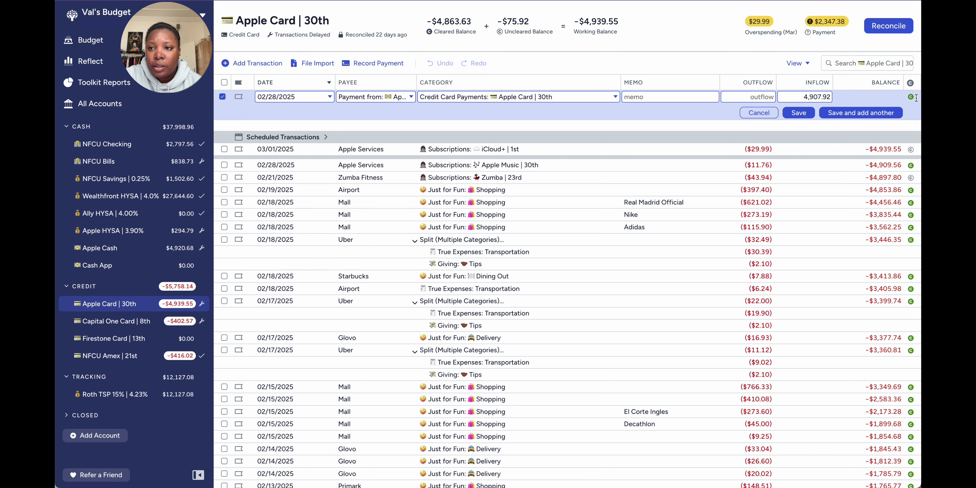
click(799, 112)
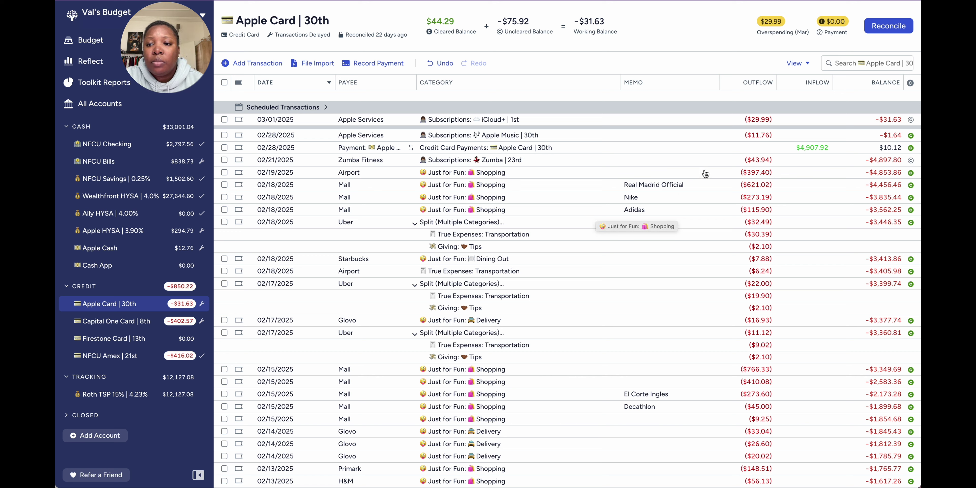
Set the 02/21/2025 Zumba Fitness transaction's outflow to 1.00 and save it.
click(755, 159)
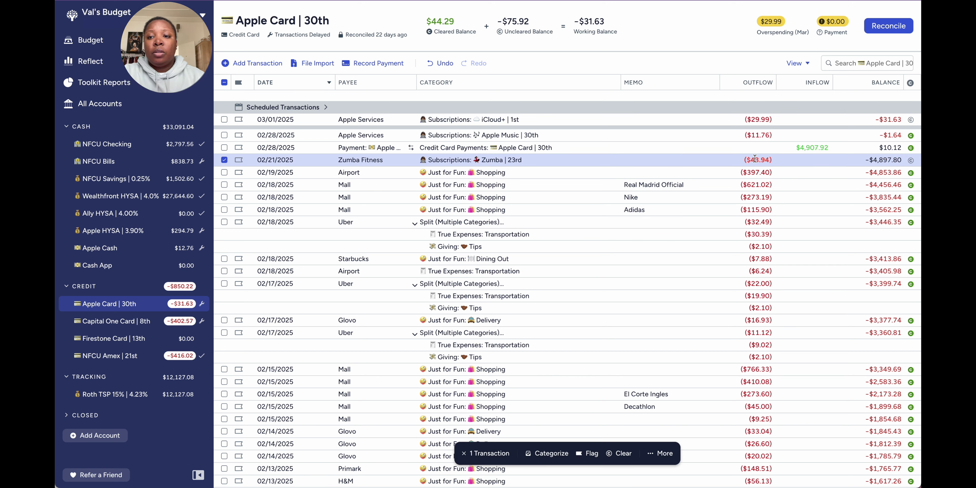
click(754, 158)
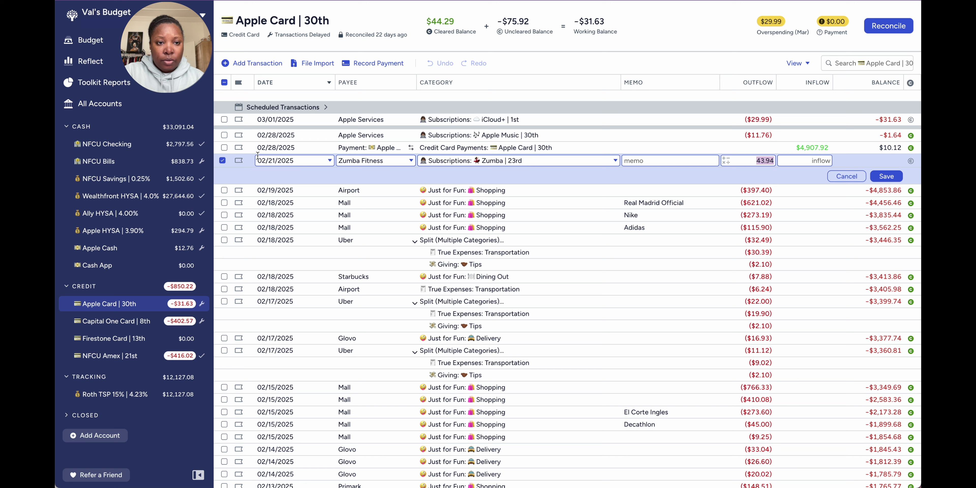
click(224, 161)
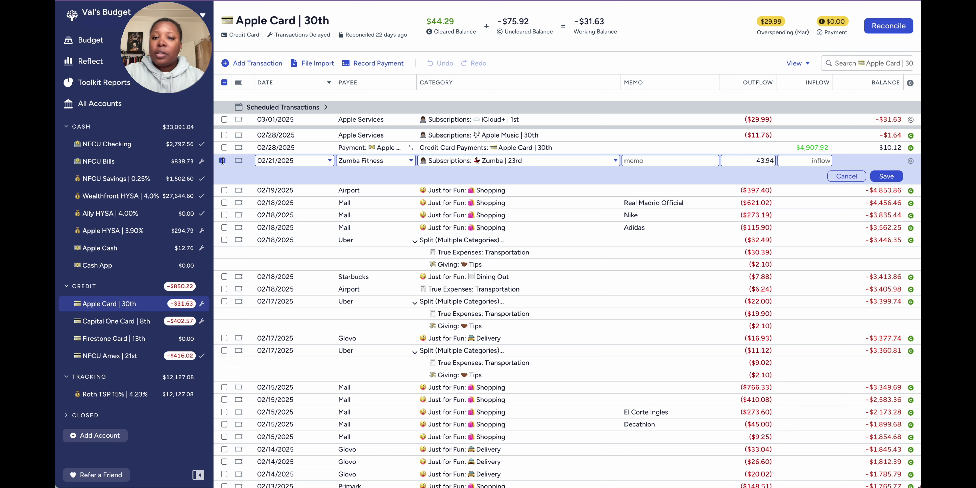
click(751, 162)
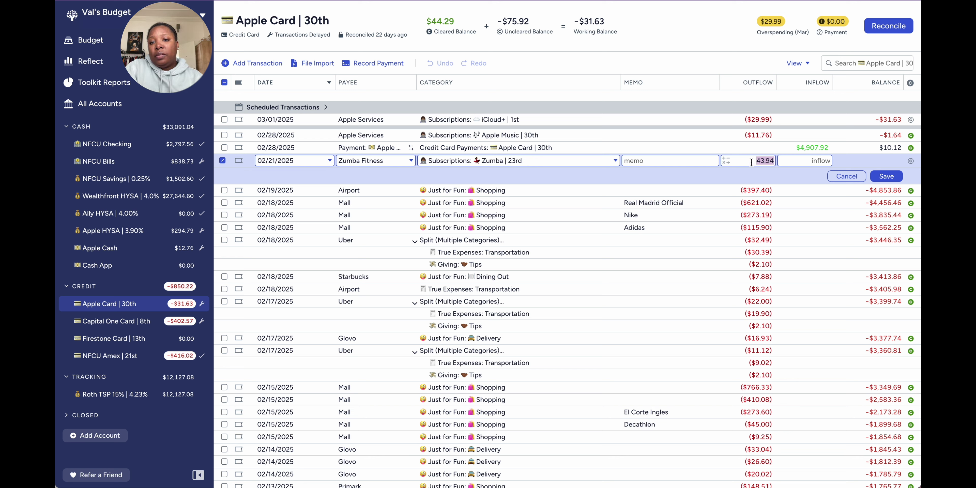
text(1)
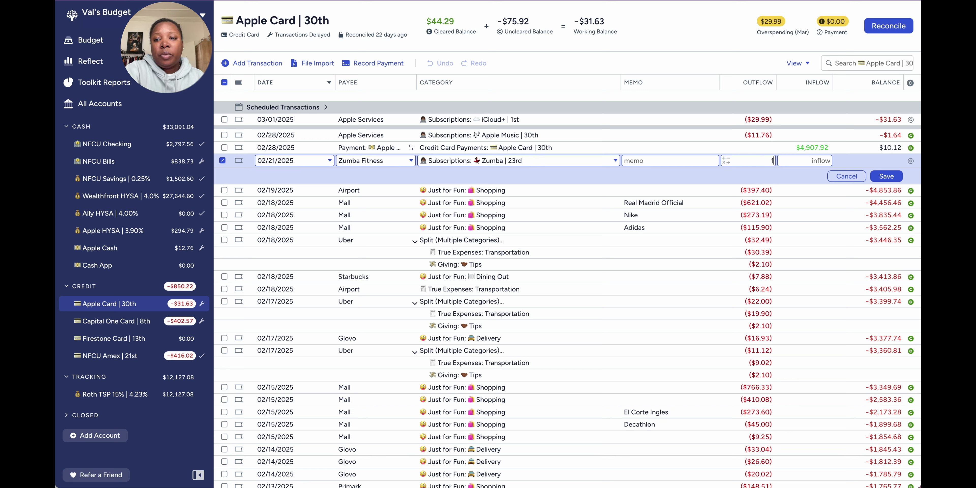
click(882, 176)
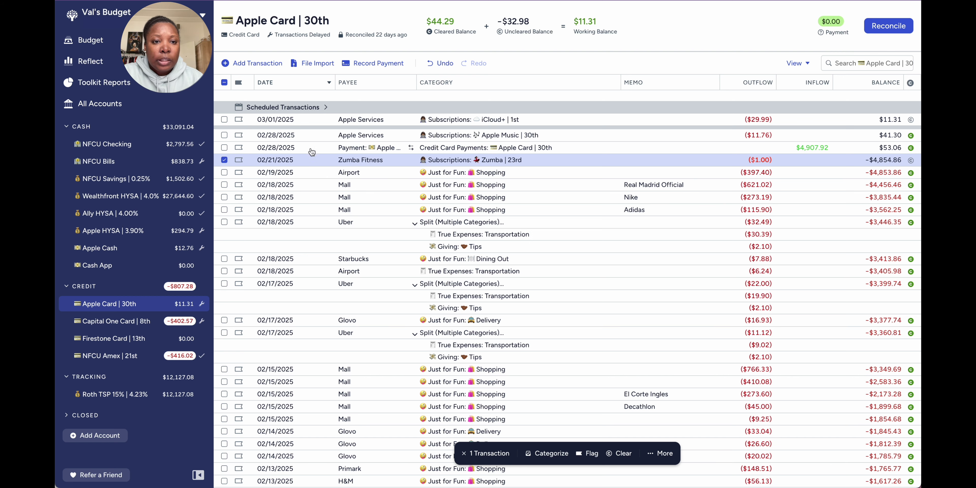
Set the Zumba Fitness transaction's date to 02/22/2025 and save it.
click(287, 159)
click(333, 260)
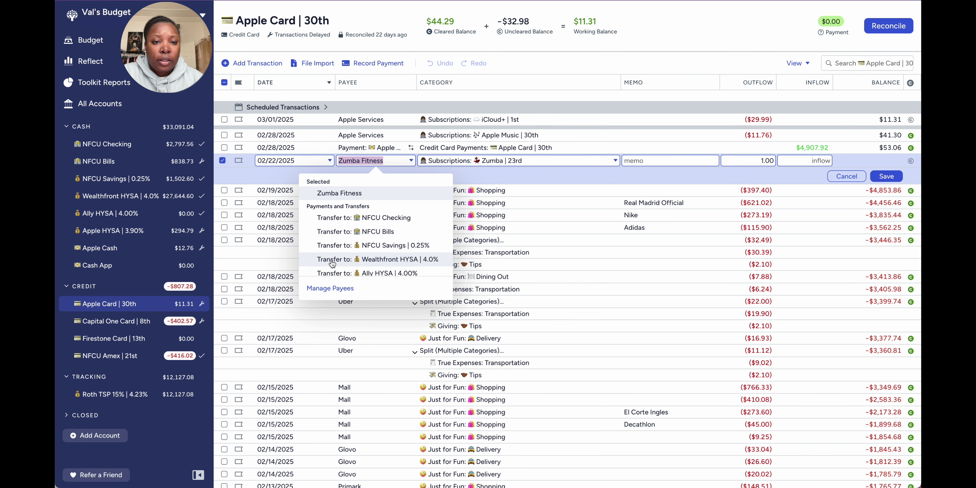
click(885, 176)
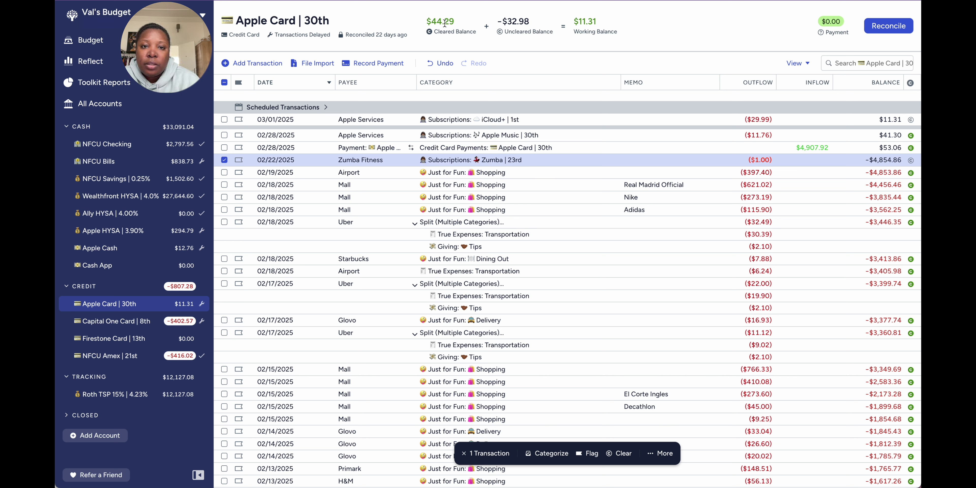
Try marking the 03/01 iCloud+ and 02/22 Zumba Fitness transactions as cleared, and return both to uncleared.
mouse_move(519, 30)
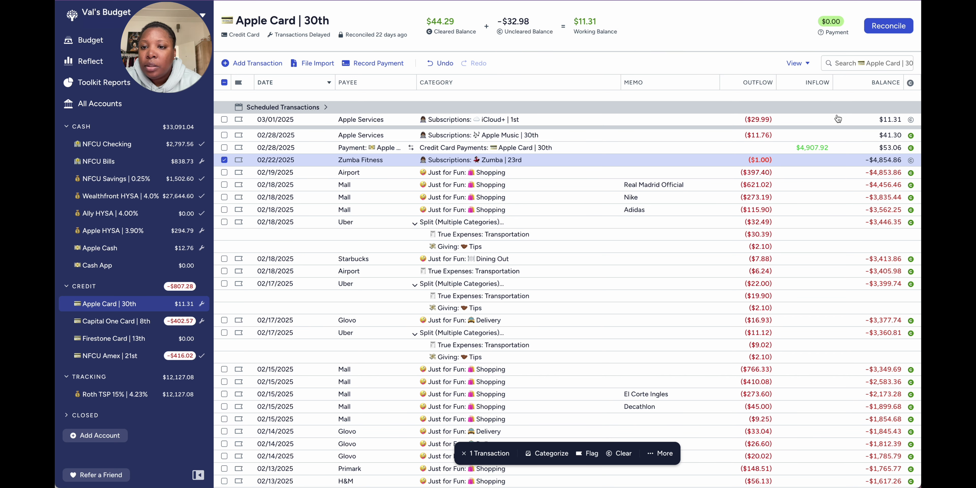
click(910, 119)
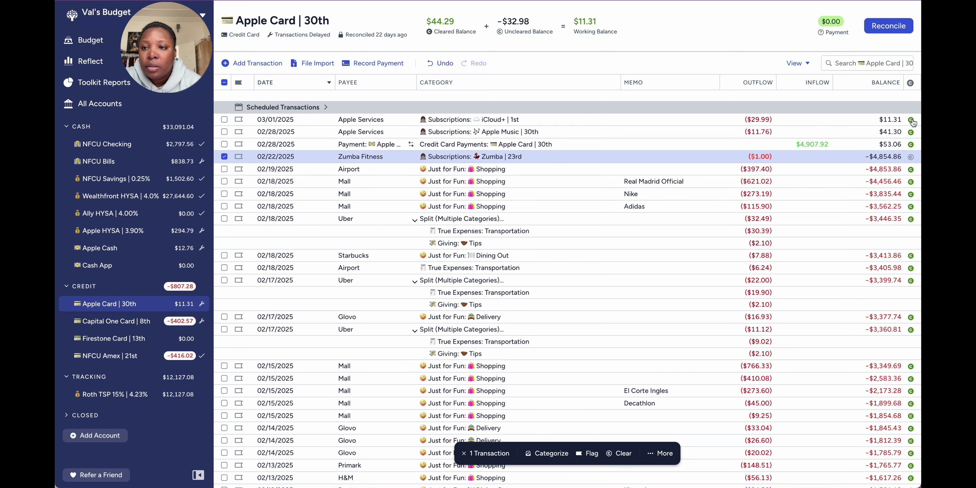
click(912, 161)
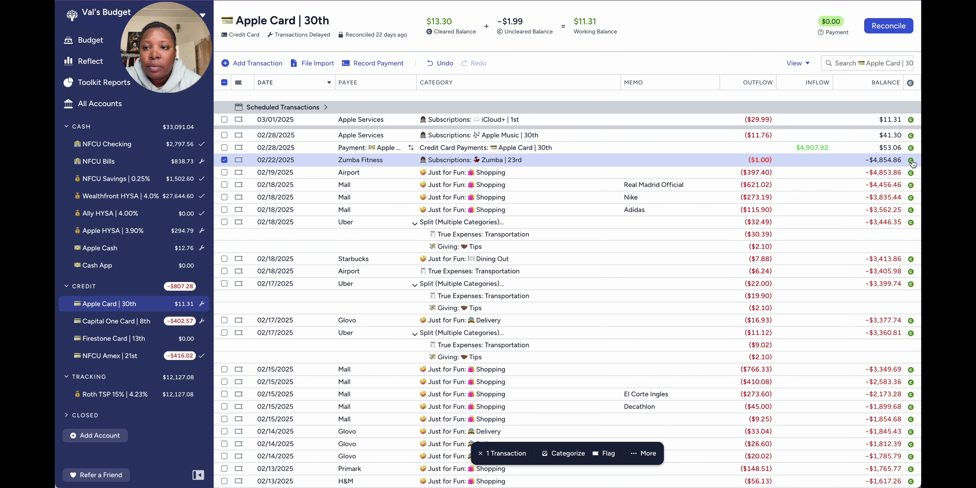
click(912, 161)
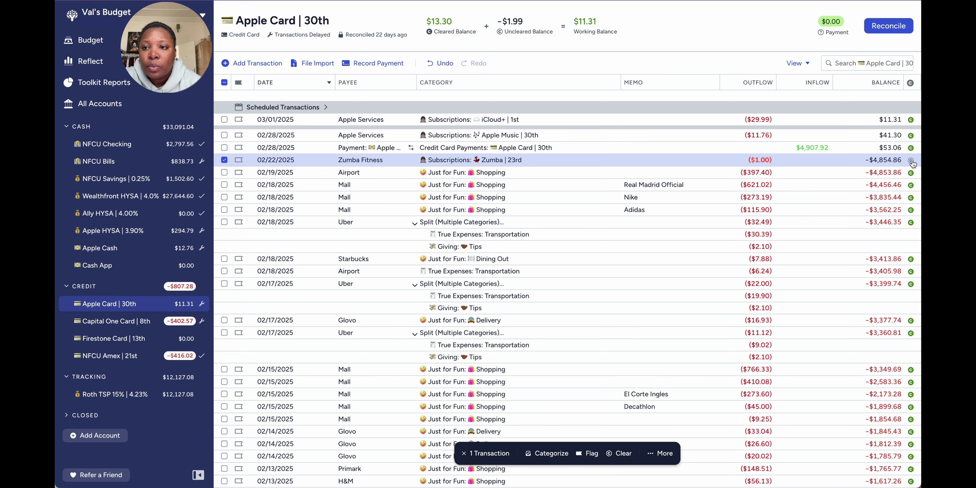
click(911, 122)
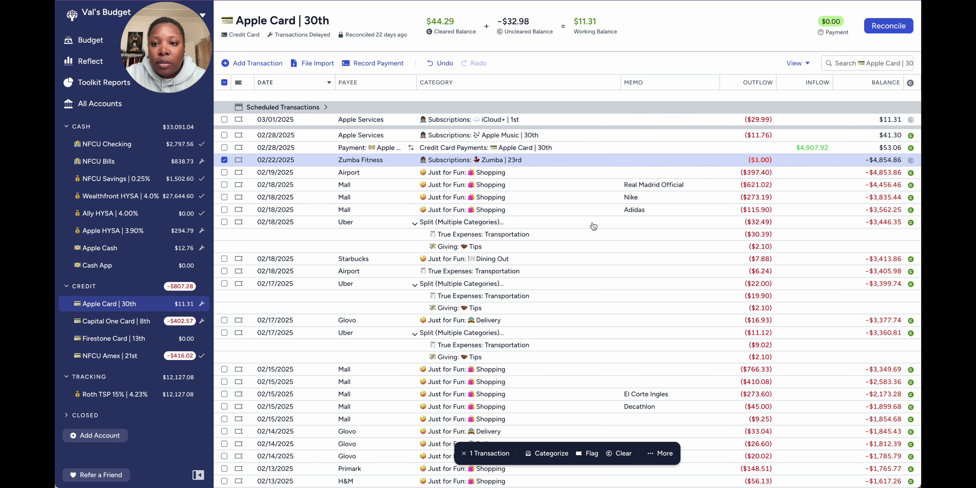
Mark the 02/12/2025 Apple Services transaction for SheReadsTruth as cleared.
scroll(593, 226, down, 10)
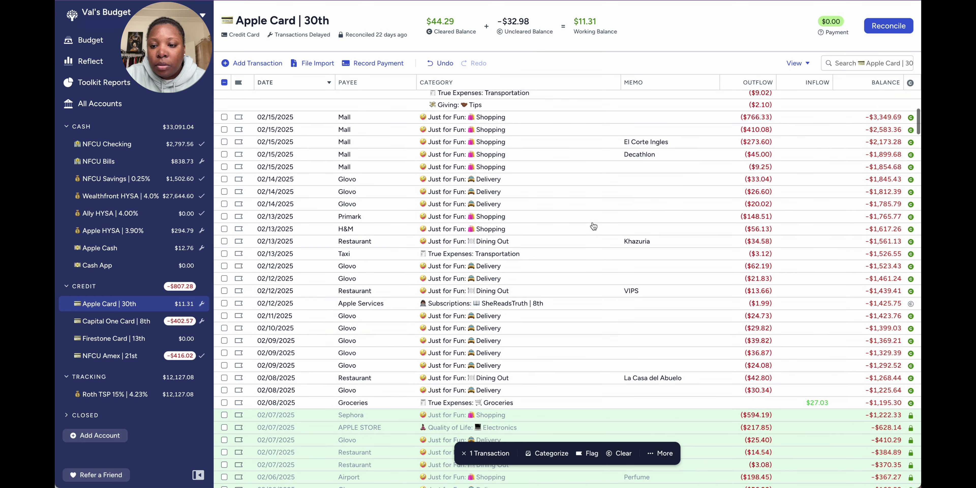
scroll(593, 227, down, 3)
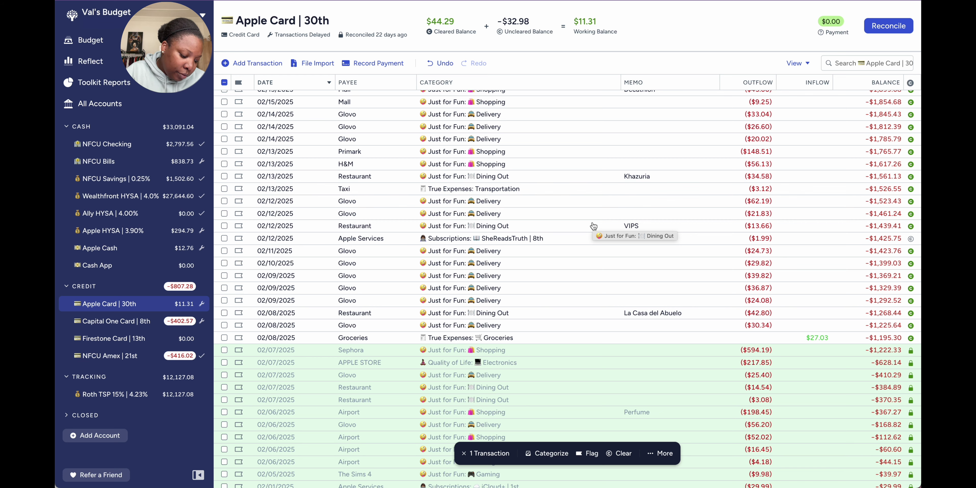
scroll(593, 226, down, 1)
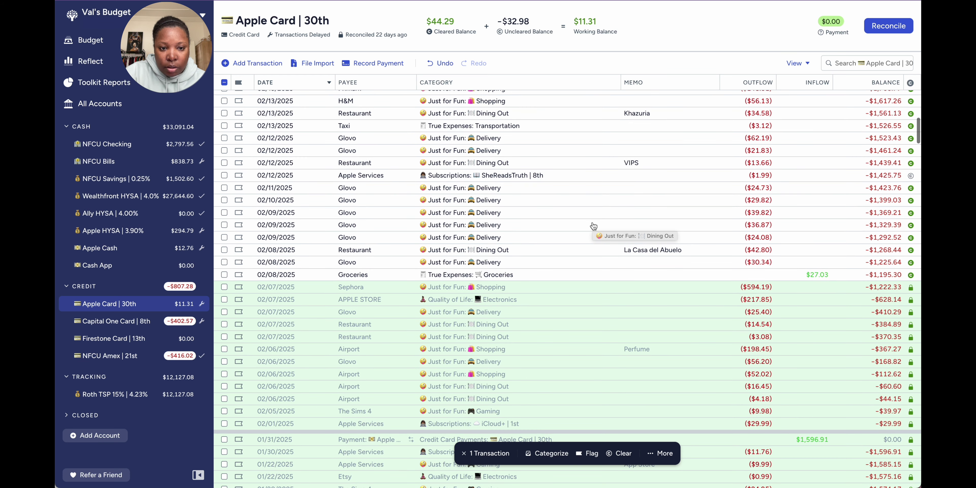
scroll(593, 226, down, 3)
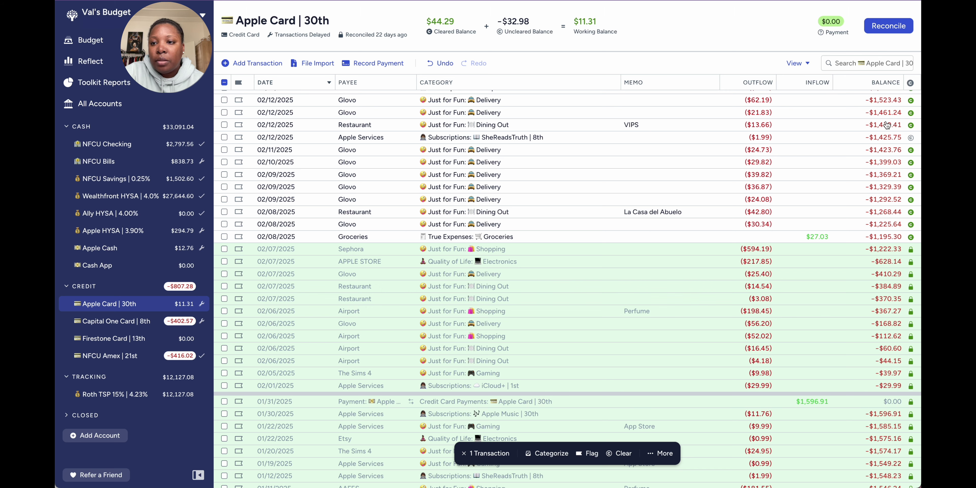
click(912, 139)
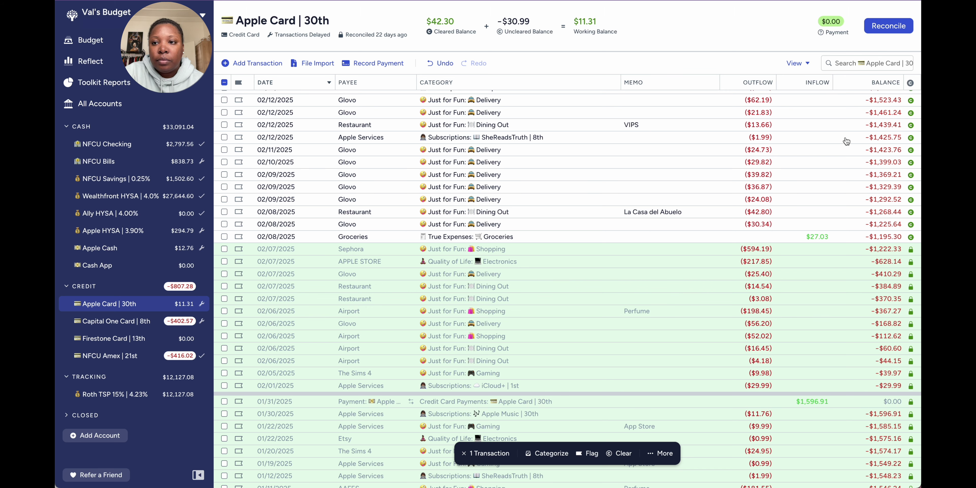
scroll(708, 159, up, 10)
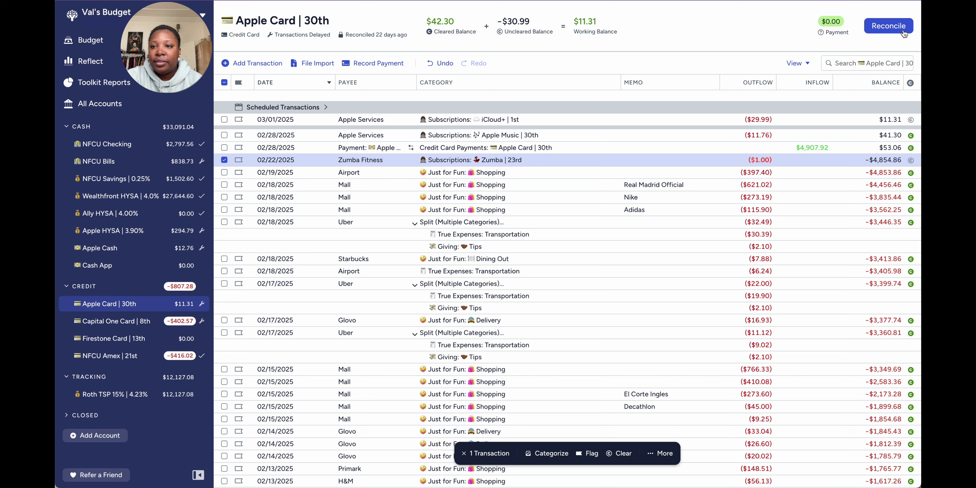
click(881, 32)
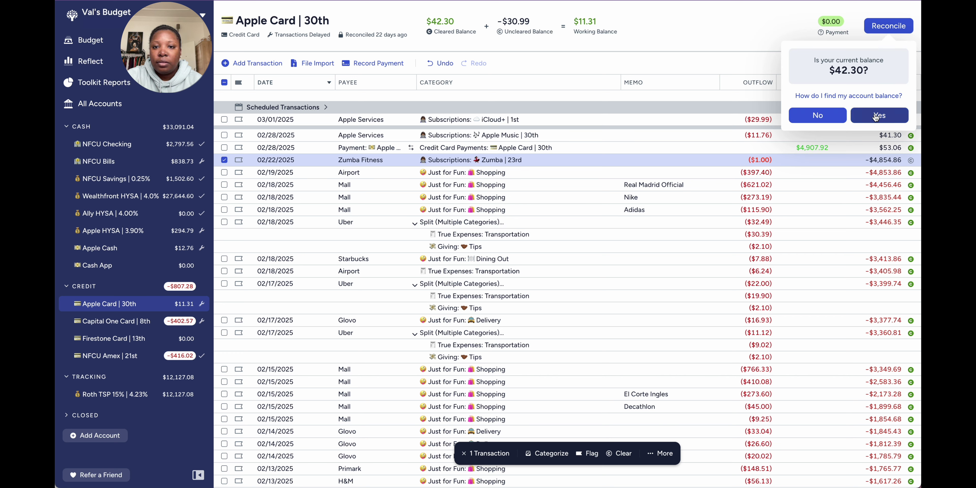
click(796, 115)
click(744, 35)
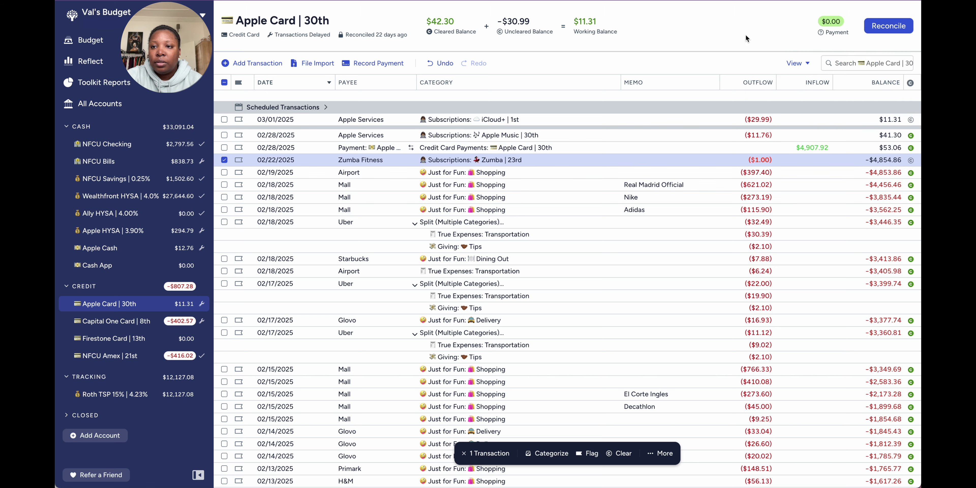
scroll(685, 195, down, 5)
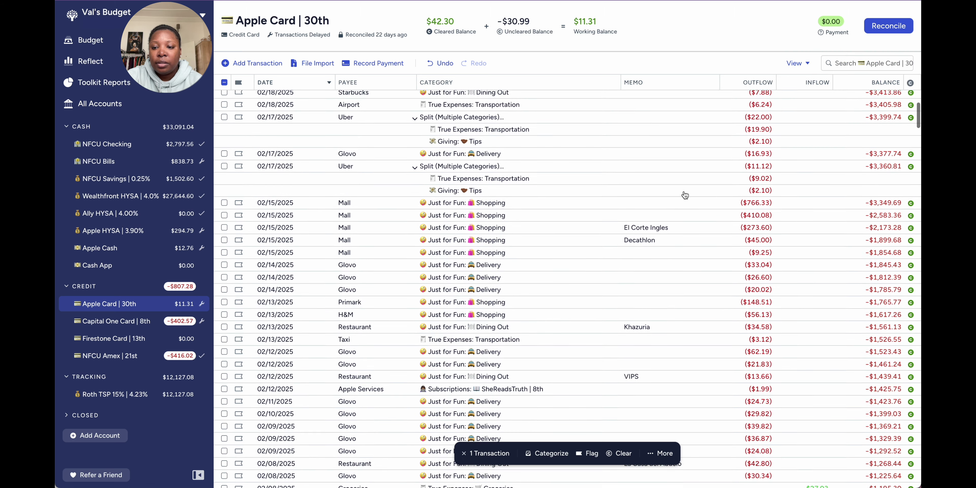
scroll(684, 194, down, 5)
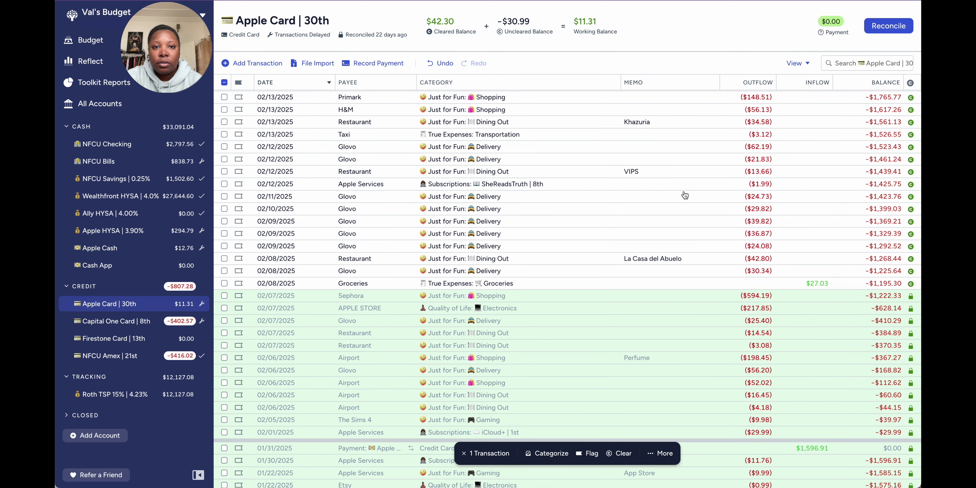
scroll(685, 195, up, 10)
scroll(387, 271, down, 6)
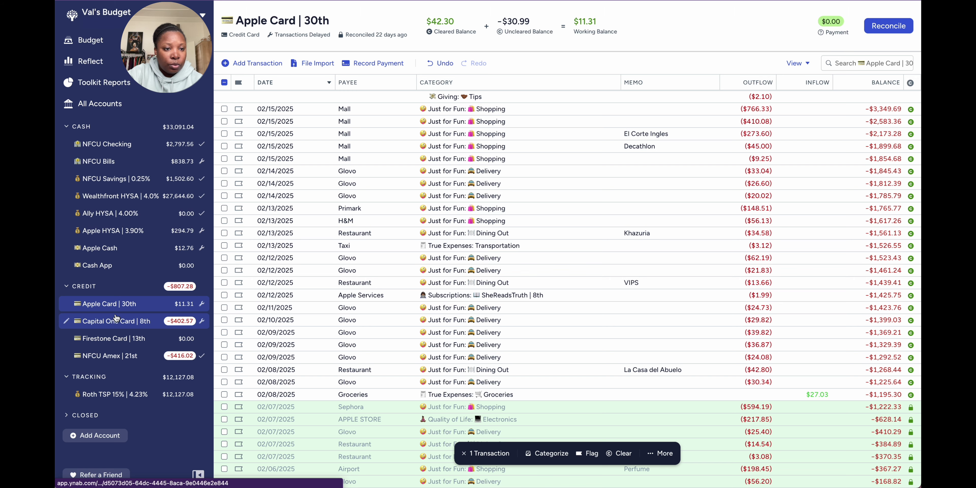
Mark both 02/28/2025 transactions in the Apple Cash account as cleared and reconcile the account.
click(106, 250)
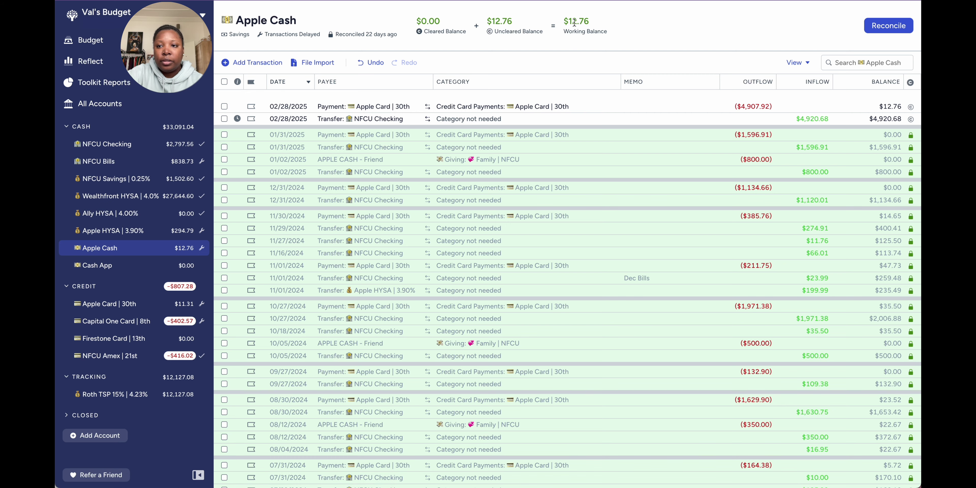
click(911, 120)
click(911, 107)
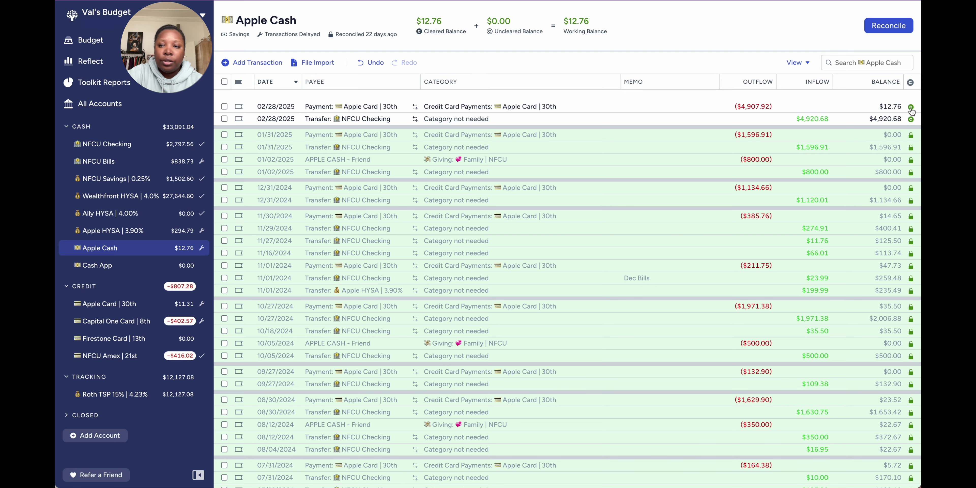
click(890, 27)
click(871, 118)
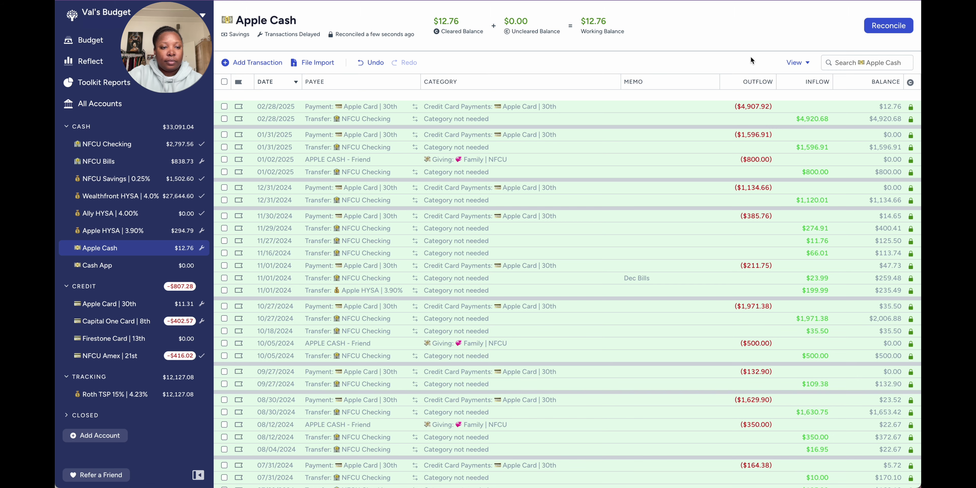
In the Capital One Card account, add a cleared 02/18/2025 Hotel transaction categorized as Dining Out with an outflow of 47.42, and save it.
click(111, 322)
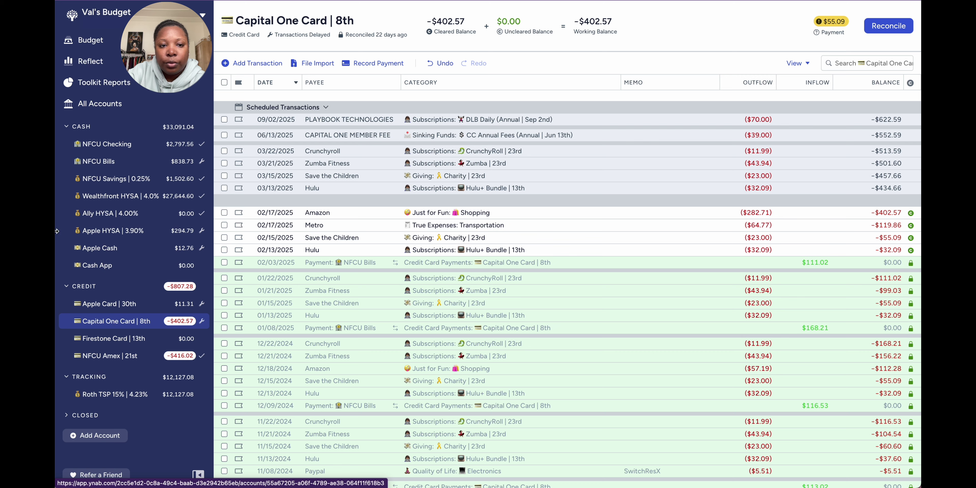
click(273, 65)
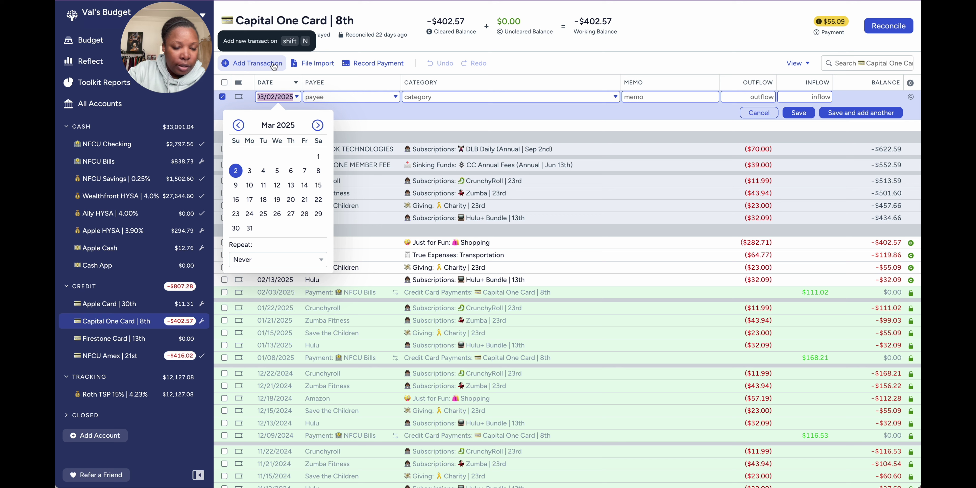
click(239, 126)
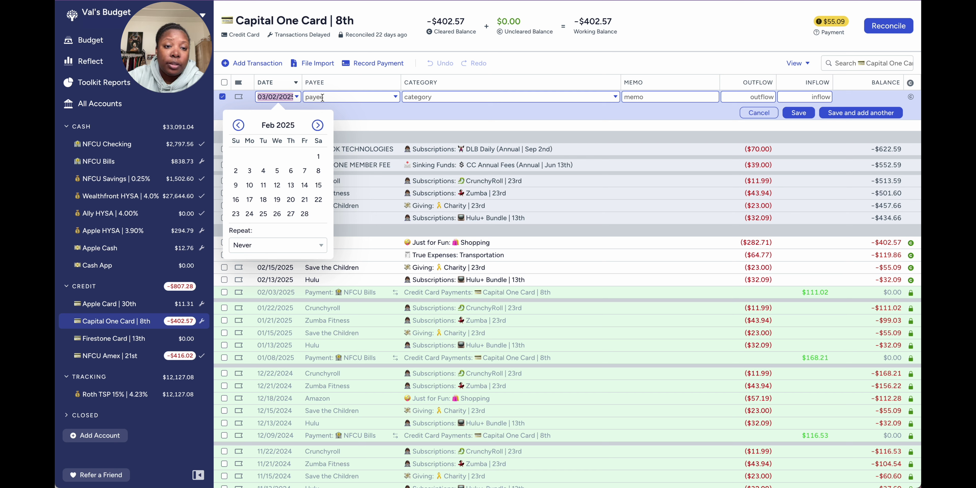
click(263, 199)
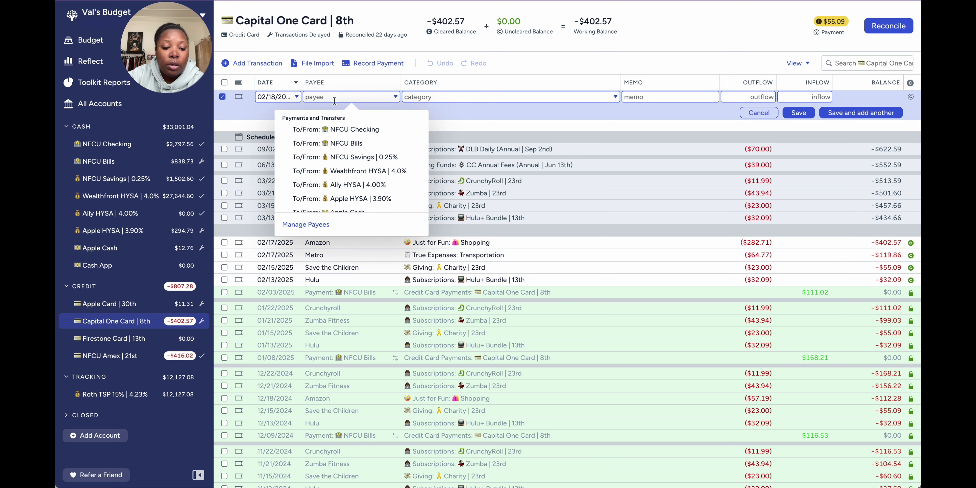
text(hot)
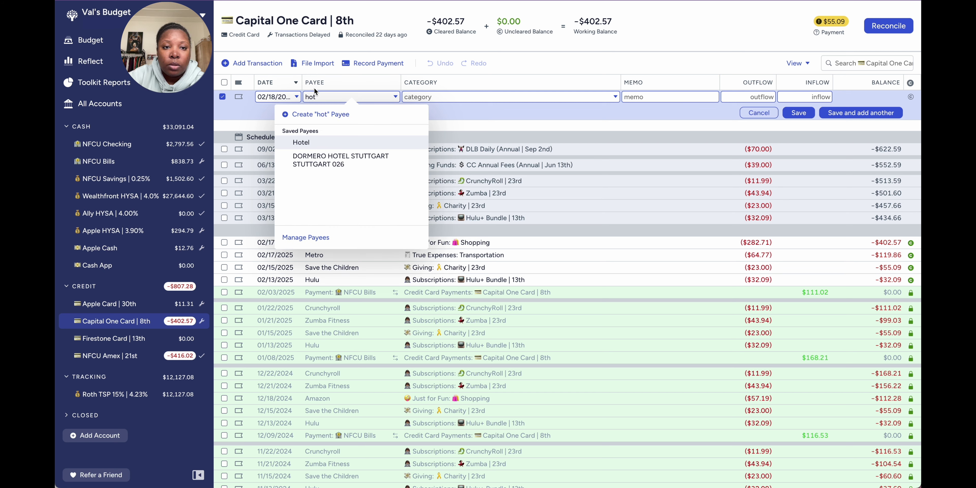
click(332, 142)
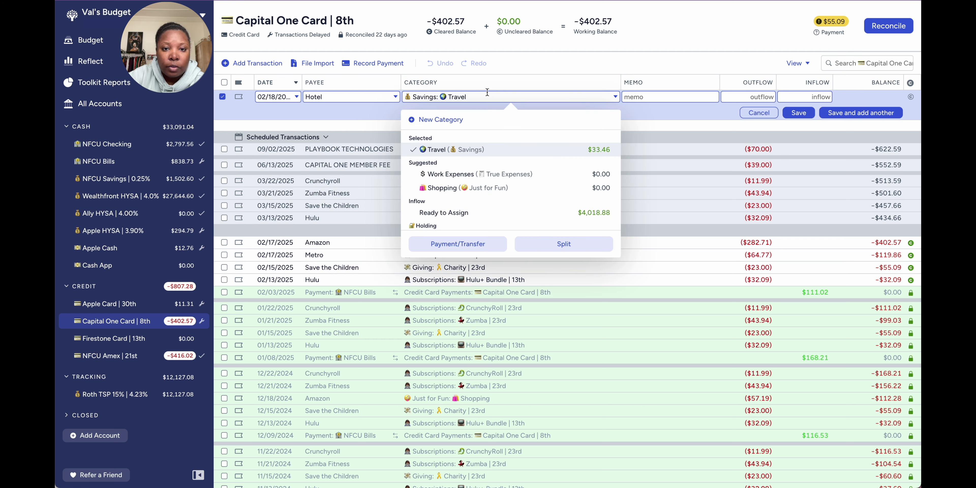
triple_click(480, 96)
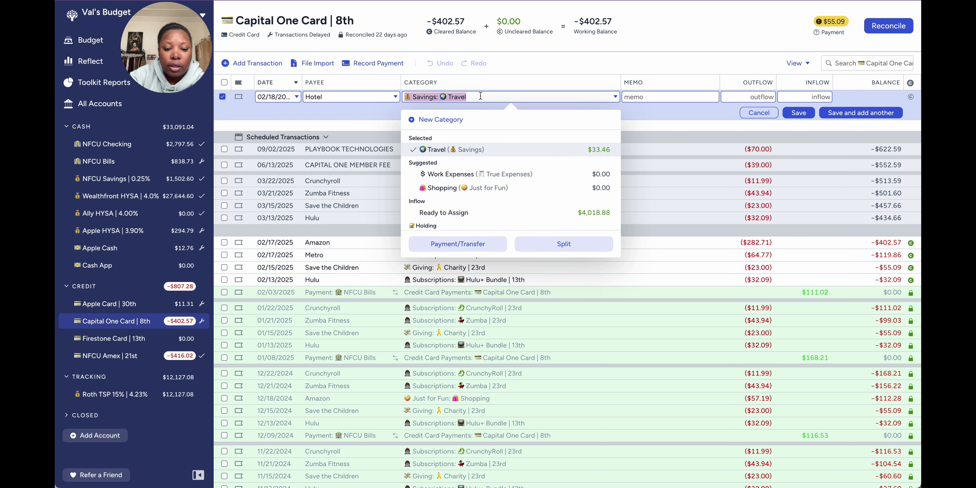
text(di)
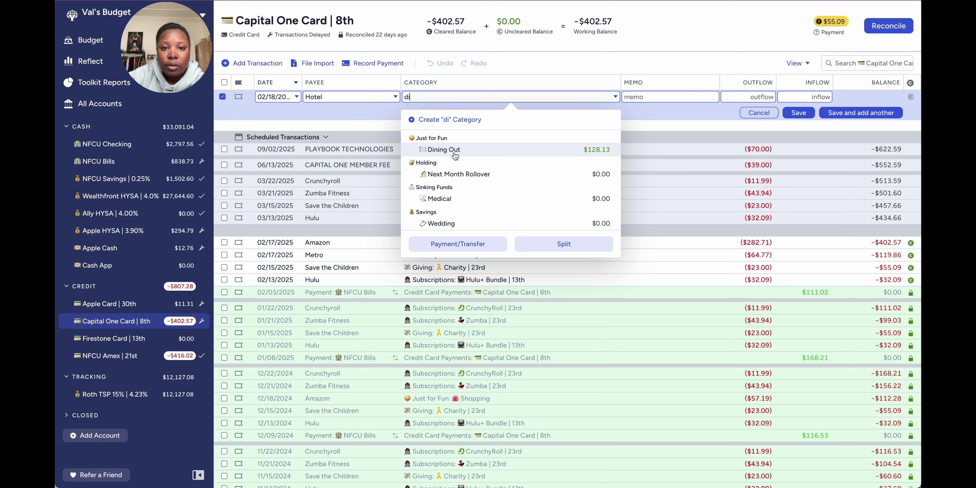
click(455, 152)
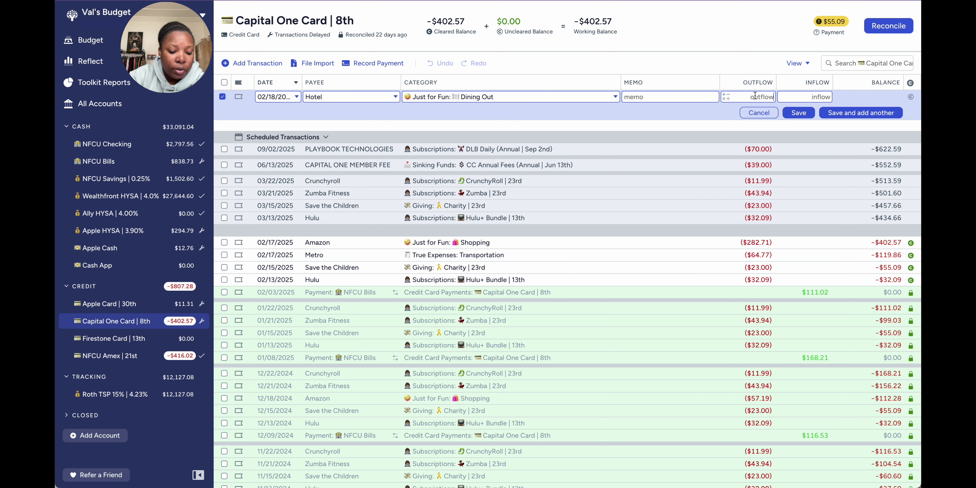
text(47)
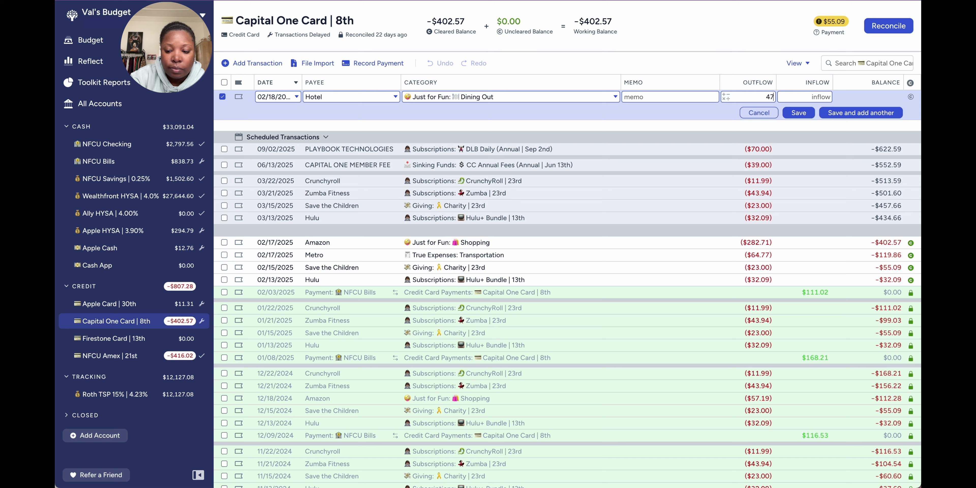
text(.42)
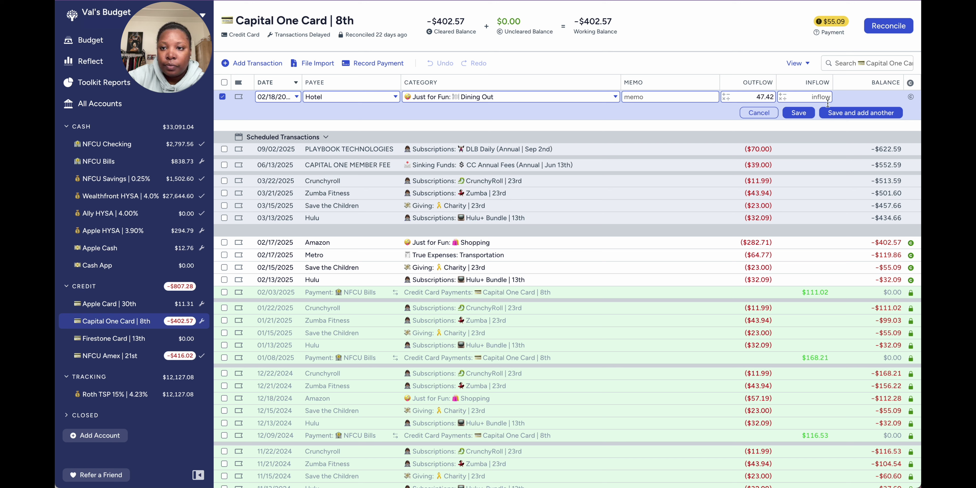
click(860, 112)
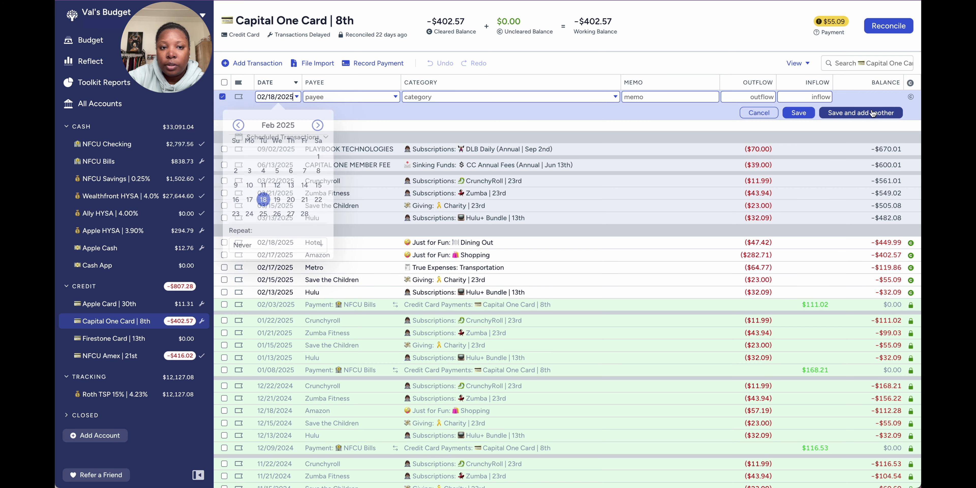
Add a cleared 02/18/2025 Restaurant transaction under Dining Out with memo Fogo De Chao and an outflow of 34.84, and save it.
click(340, 97)
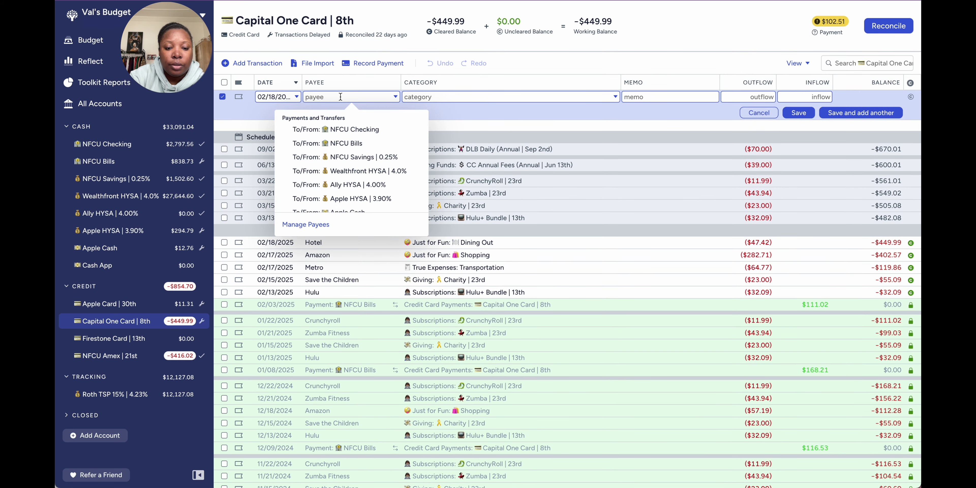
text(res)
click(341, 141)
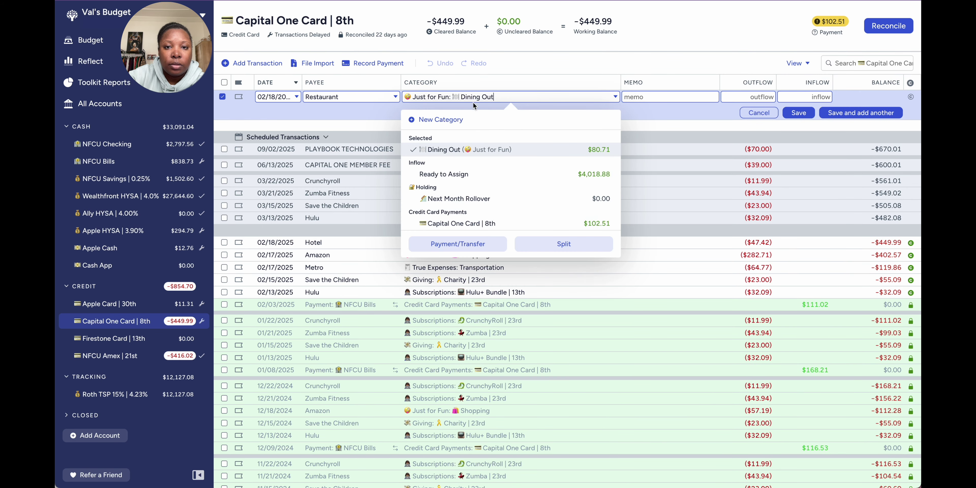
click(647, 96)
text(Fogo)
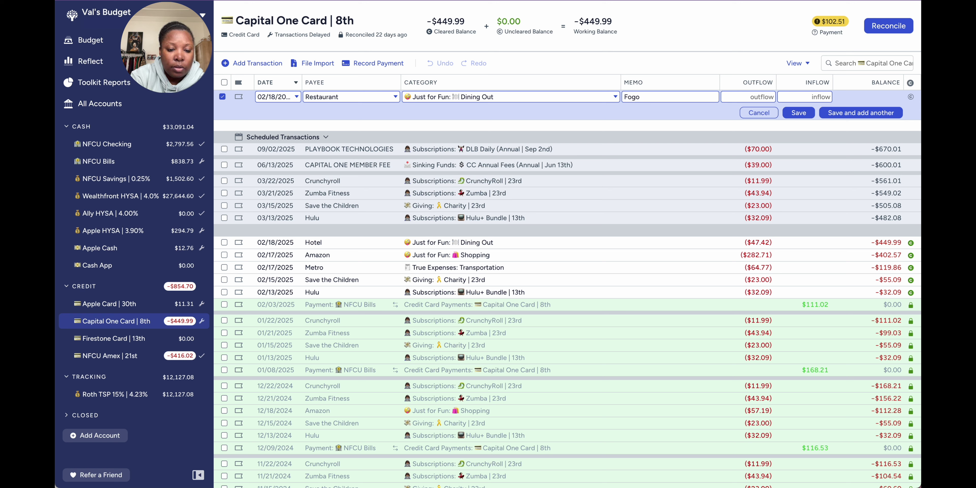
text( De Ch)
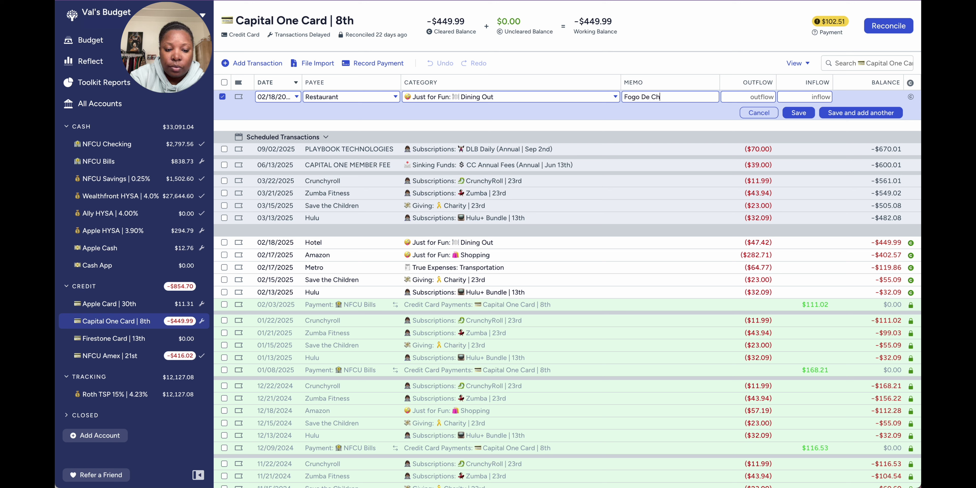
text(ao)
click(771, 97)
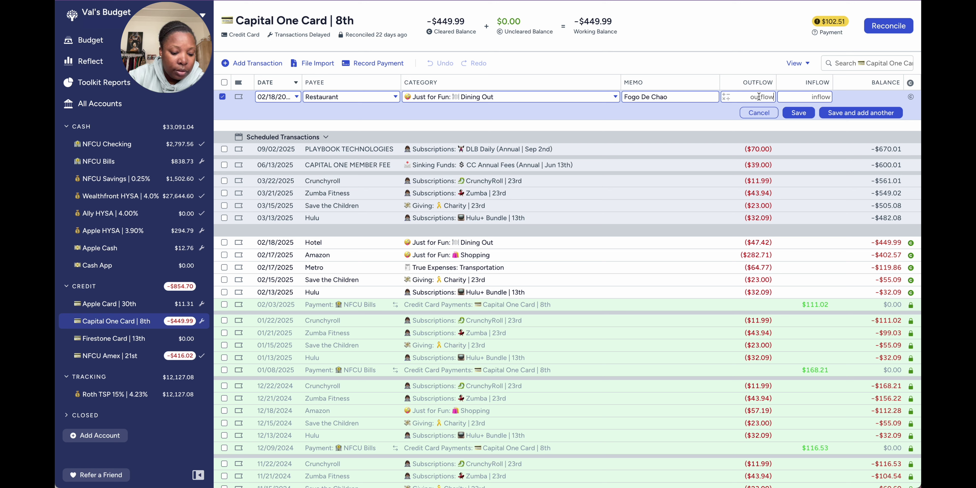
text(34.84)
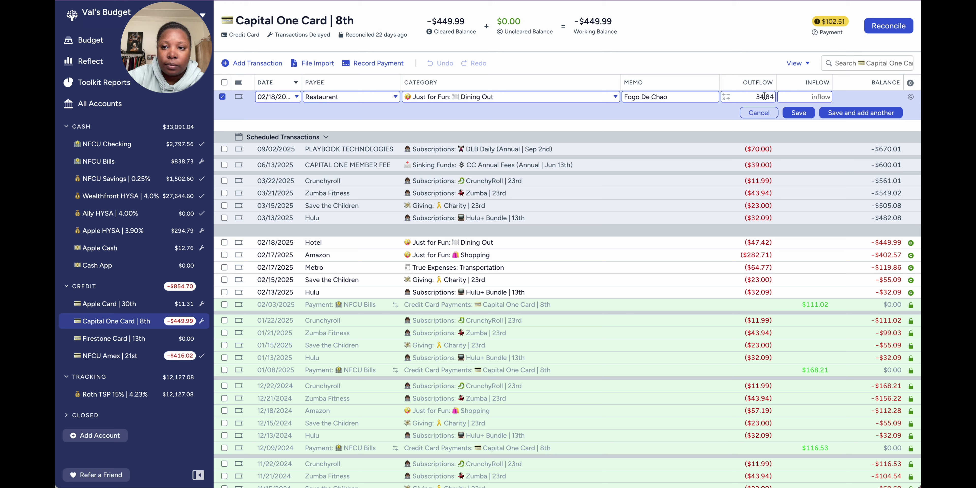
click(911, 97)
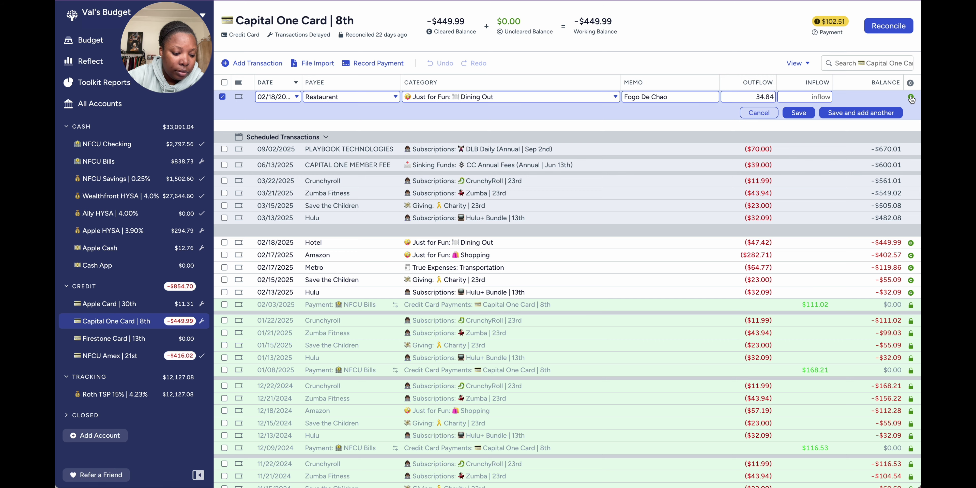
click(871, 113)
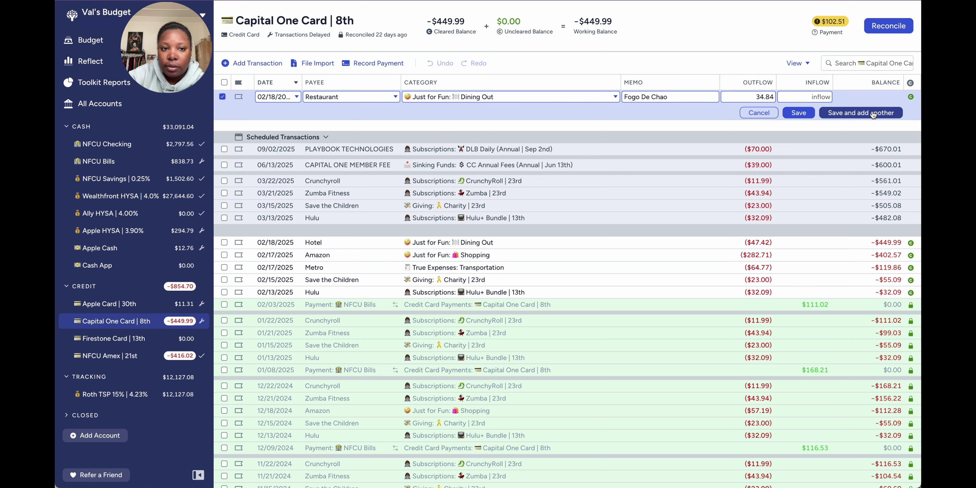
Add a cleared 02/19/2025 Metro transaction categorized as Transportation with an outflow of 9.04, and save it.
click(277, 199)
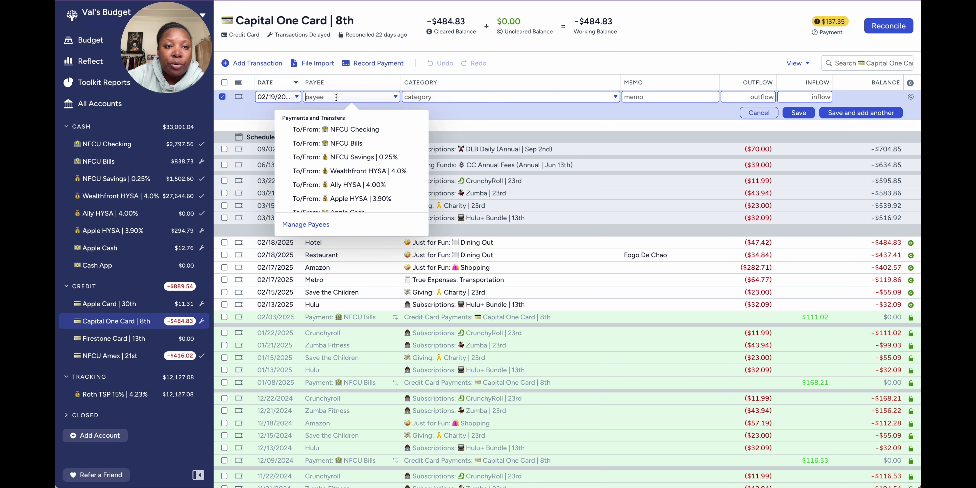
text(m)
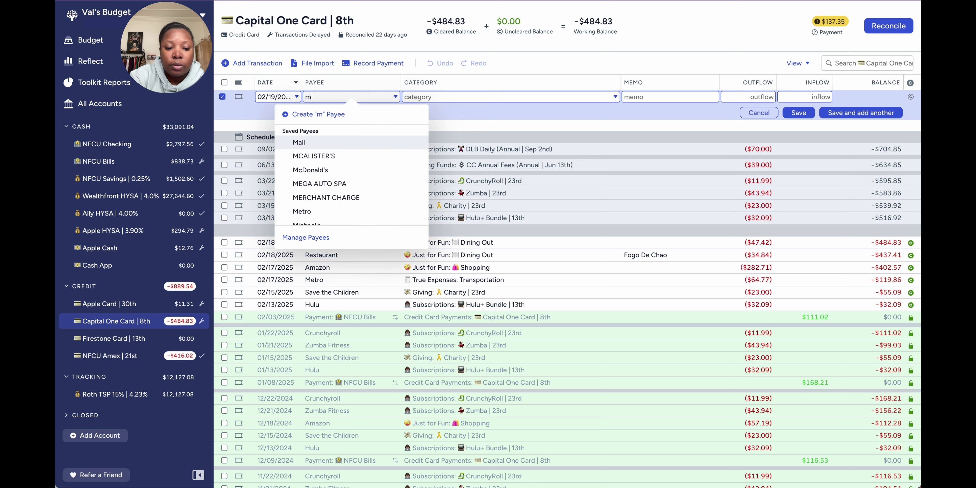
text(etro)
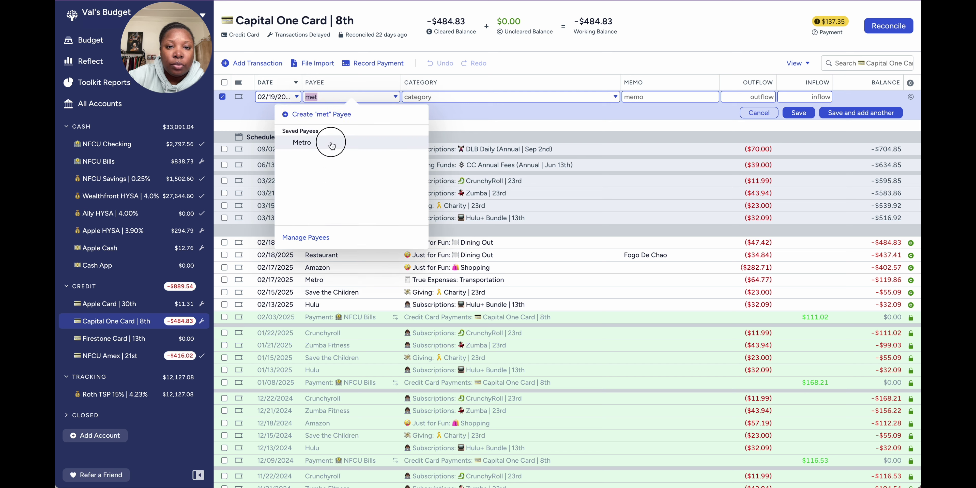
click(326, 141)
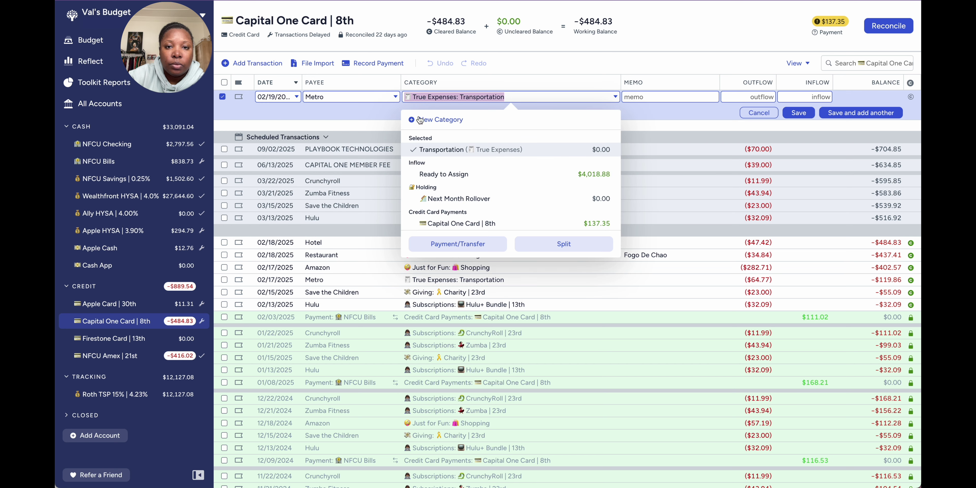
click(755, 98)
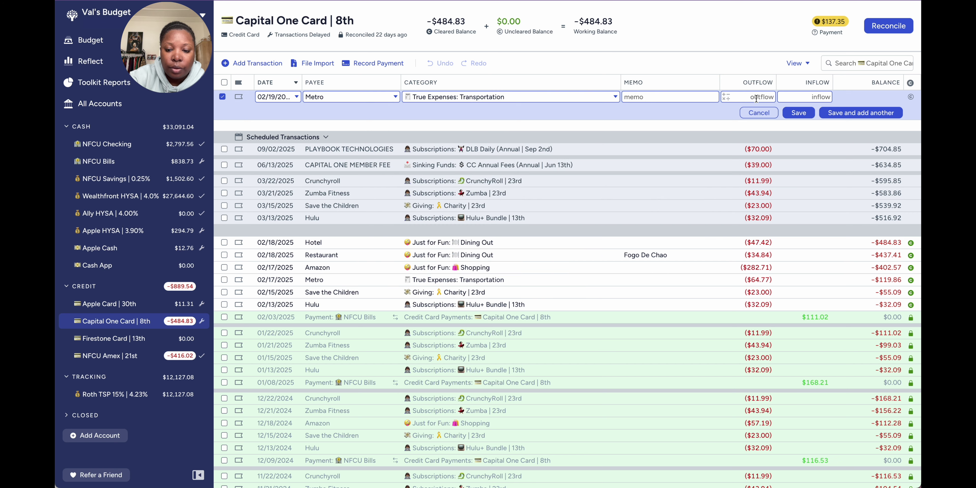
text(9.04)
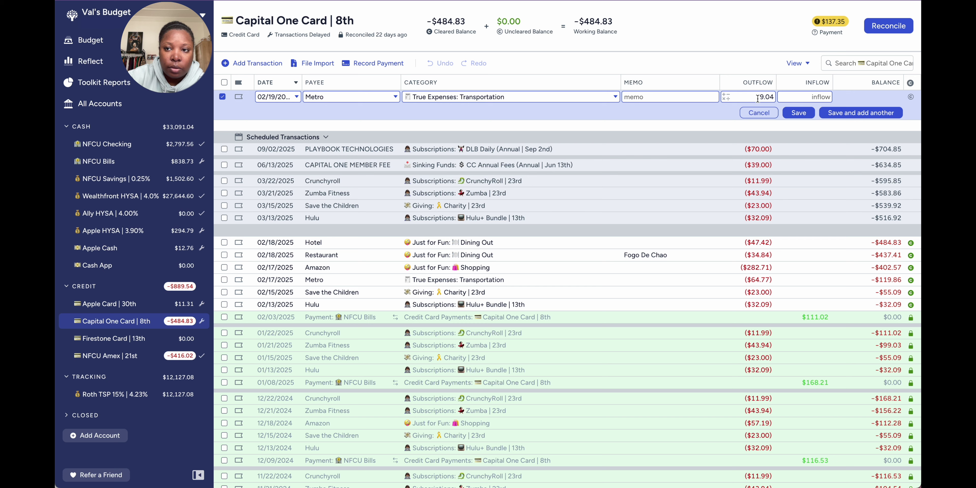
click(876, 114)
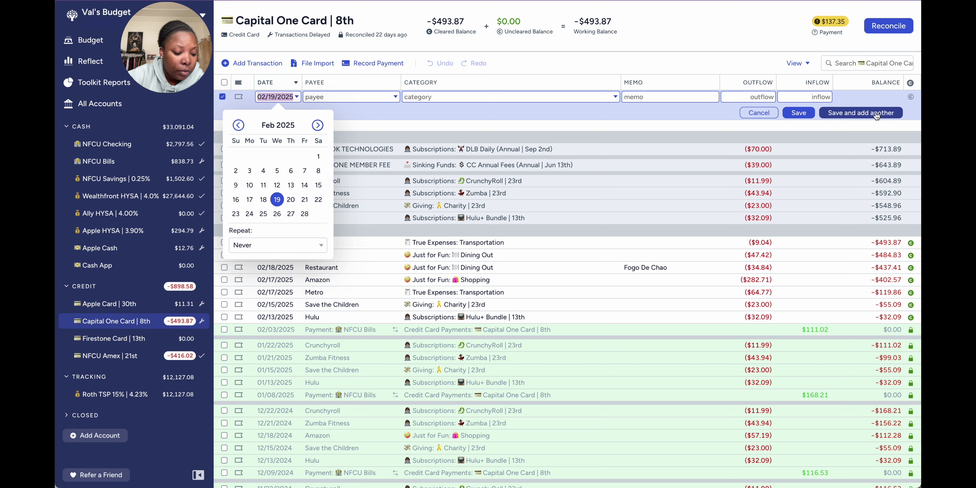
Add a cleared 02/19/2025 Mall transaction categorized as Shopping with an outflow of 53.96, and save it.
click(385, 98)
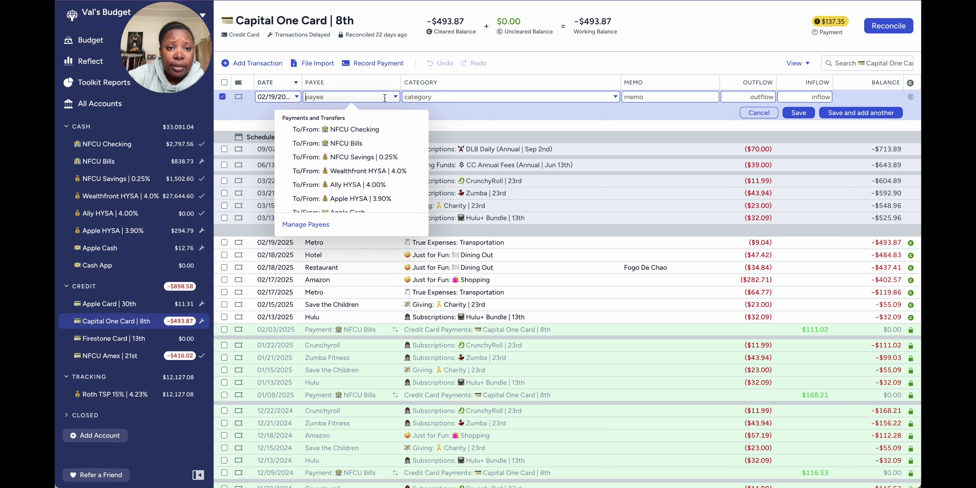
text(s)
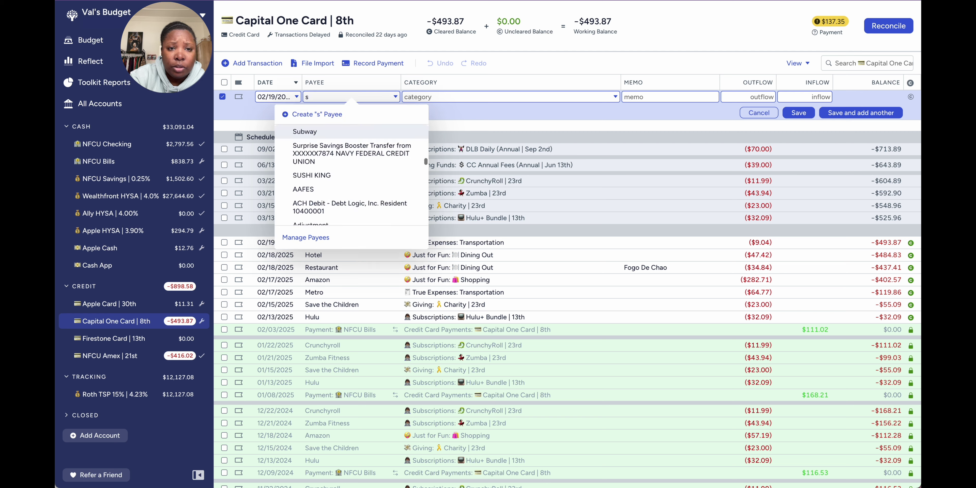
key(BackSpace)
text(ma)
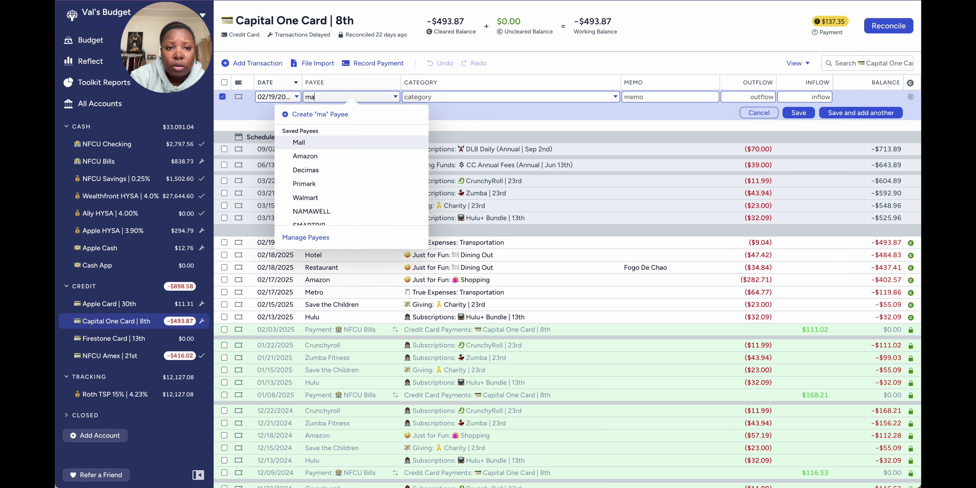
click(354, 143)
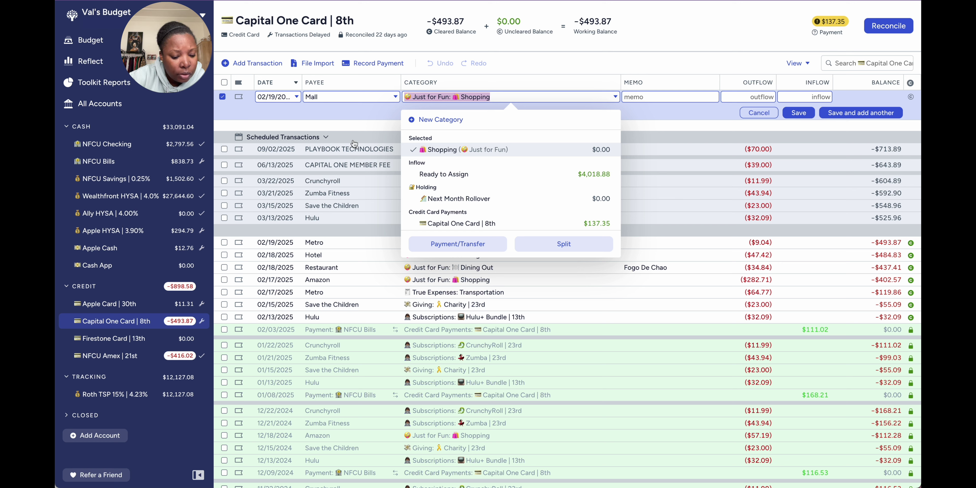
click(757, 97)
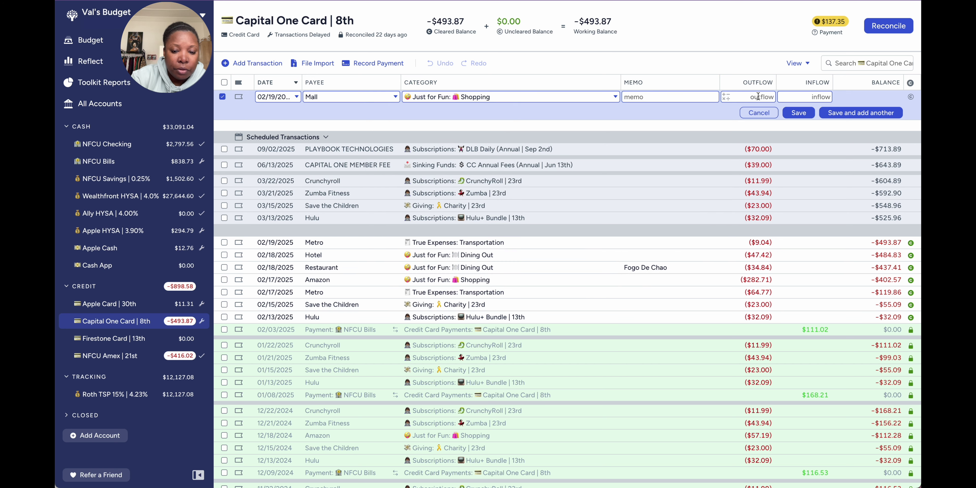
text(53.96)
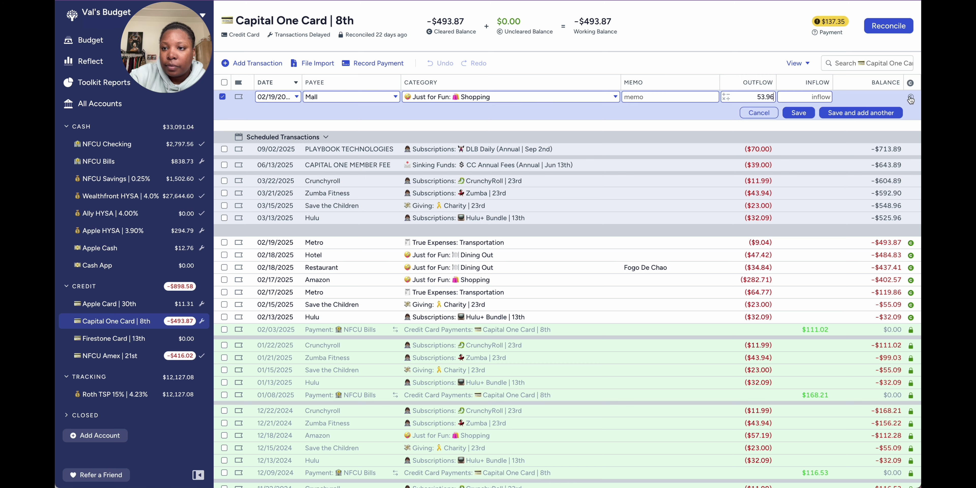
click(865, 115)
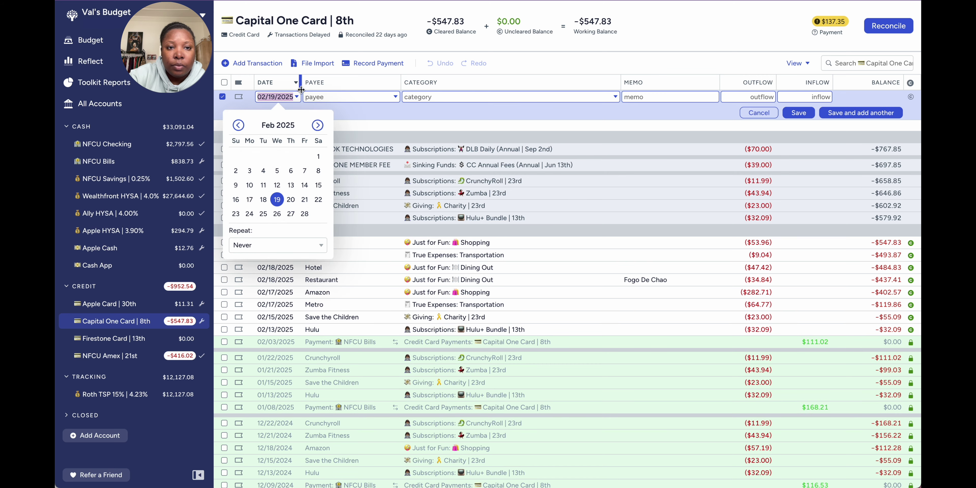
Add a cleared 02/19/2025 Primark transaction categorized as Shopping with an outflow of 27.32, and save it.
click(335, 97)
text(prim)
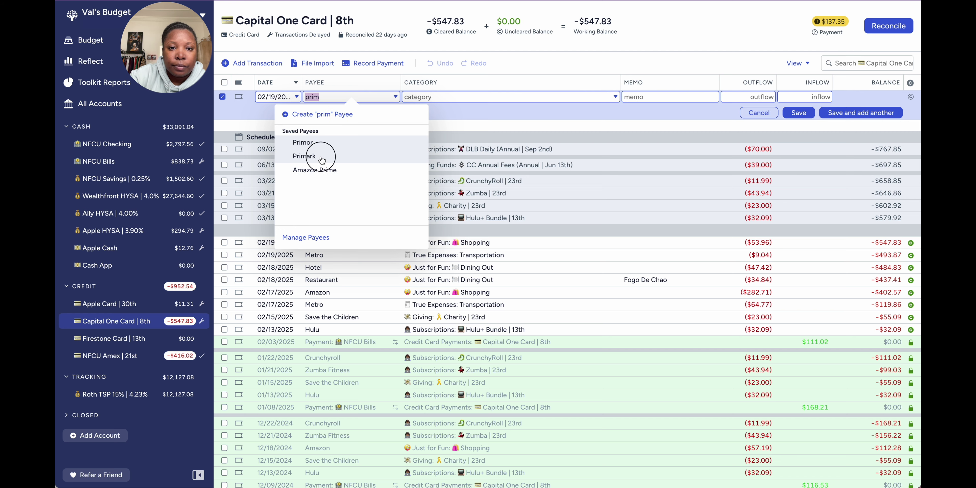
click(304, 156)
click(744, 95)
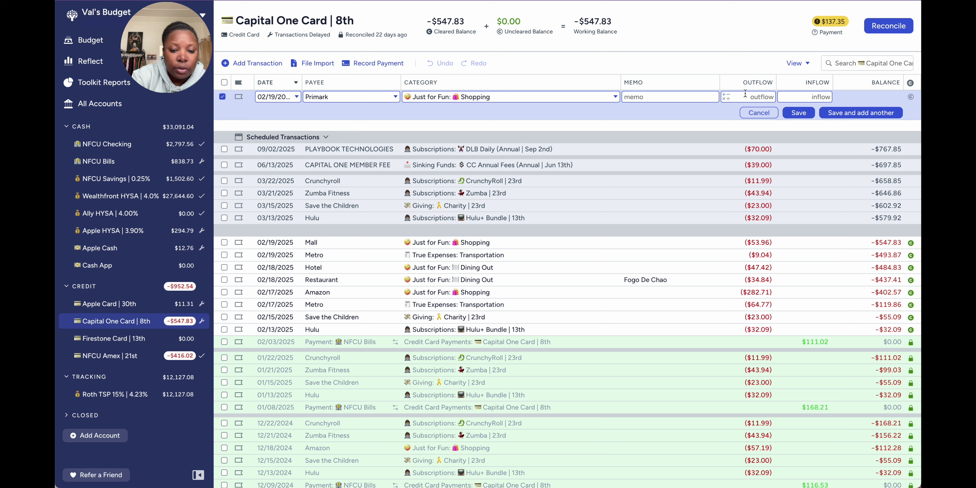
text(27)
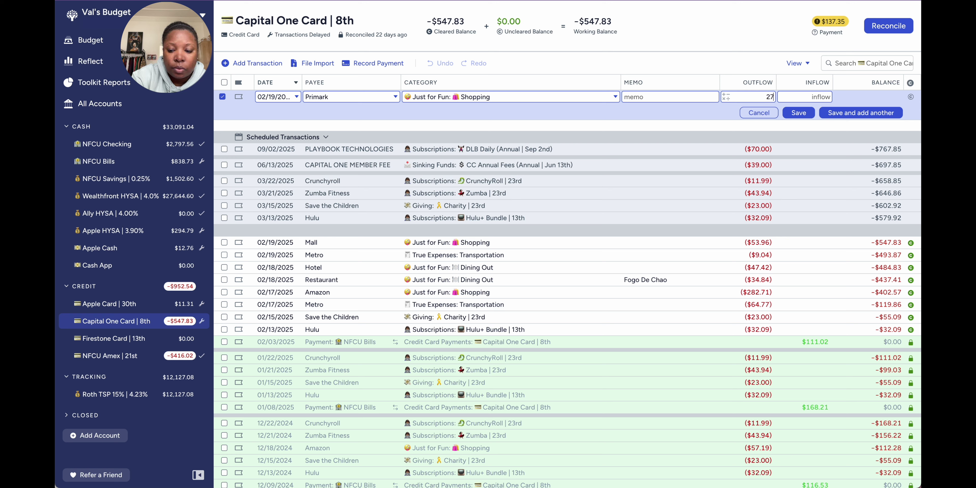
text(.32)
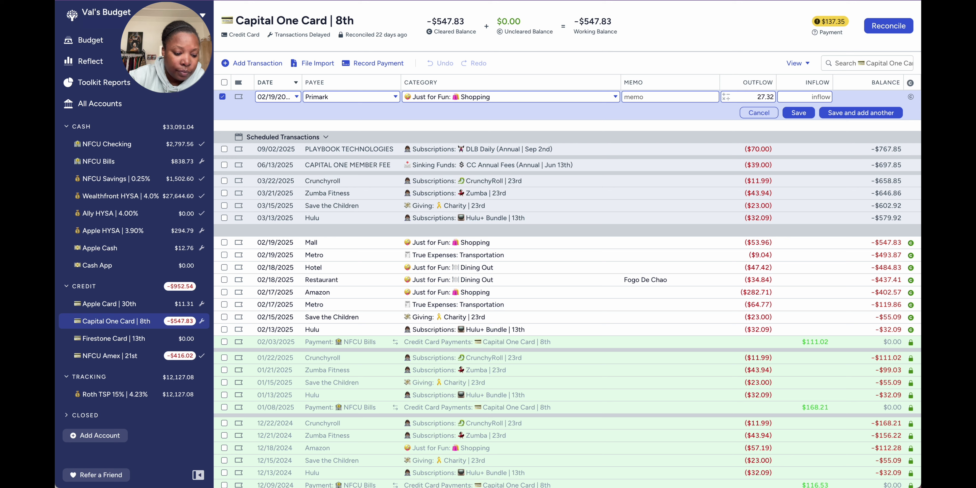
click(910, 97)
click(847, 113)
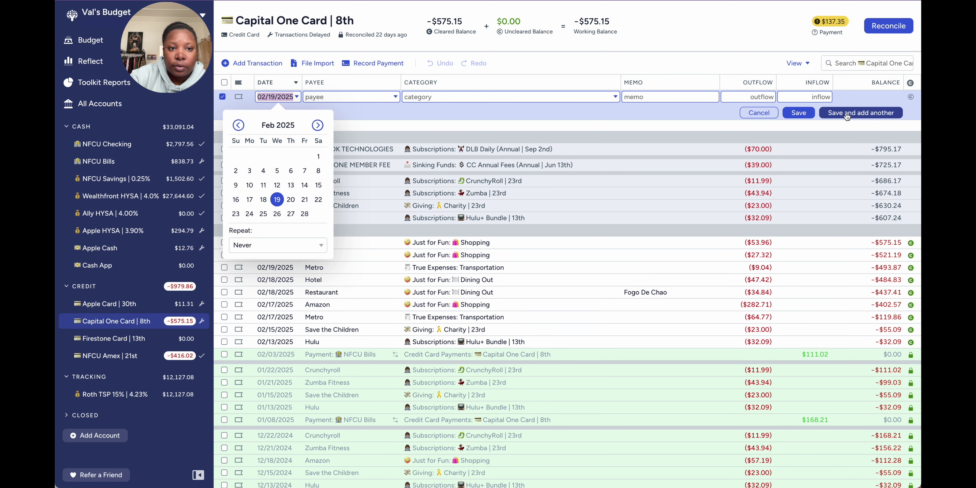
Add a cleared 02/19/2025 Restaurant transaction under Dining Out with an outflow of 31.89, save it, and reconcile the Capital One Card account.
click(325, 97)
text(res)
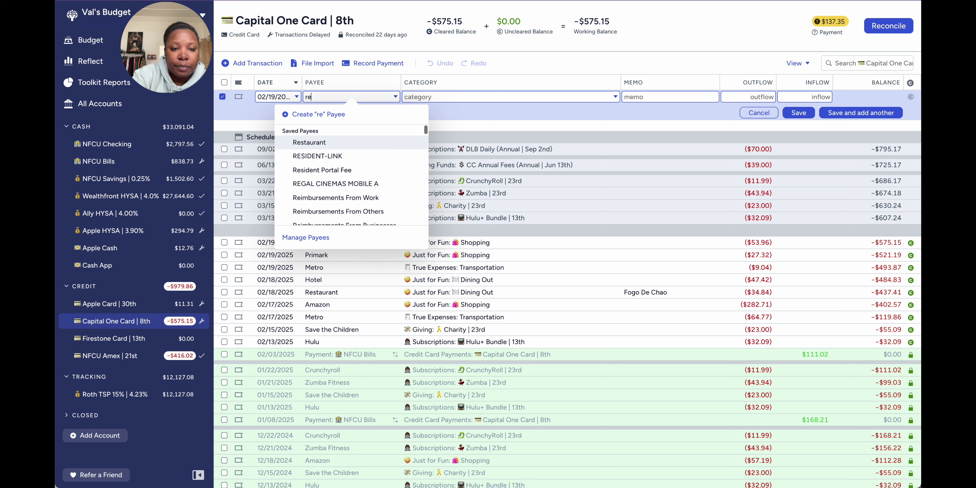
click(317, 145)
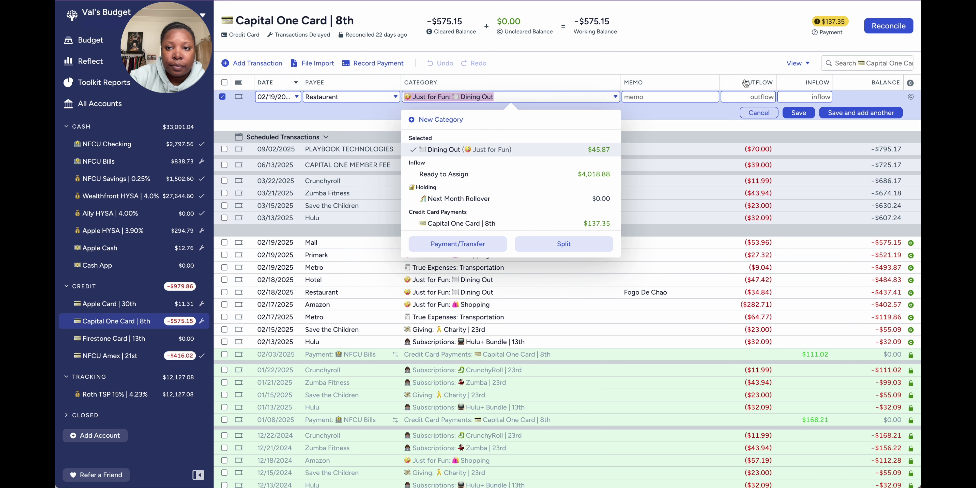
click(758, 97)
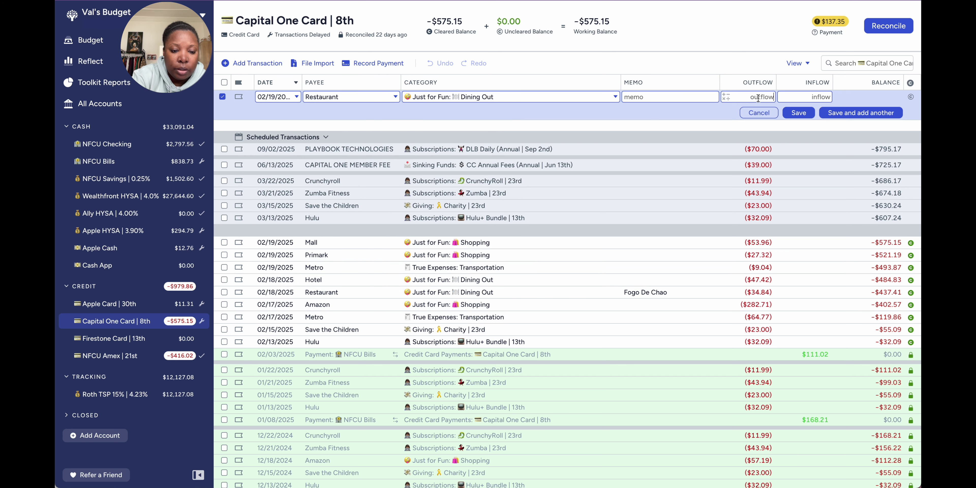
text(31.89)
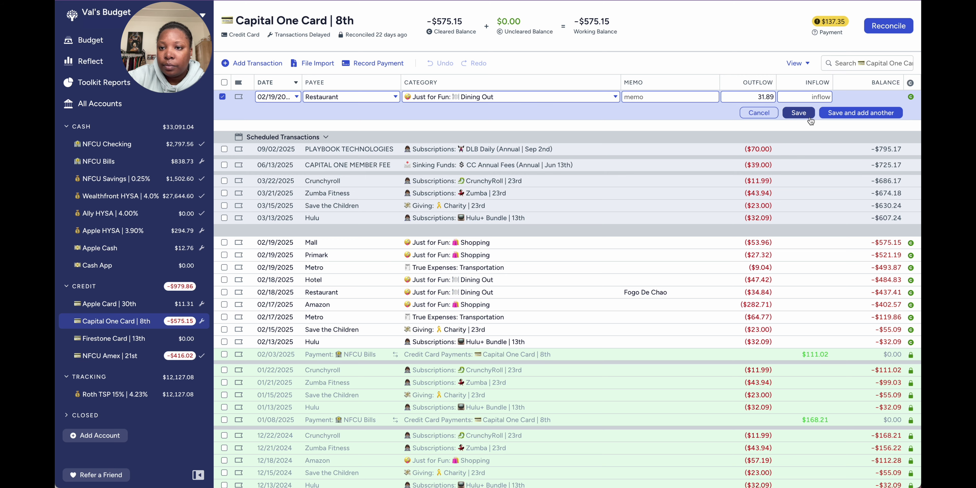
click(799, 113)
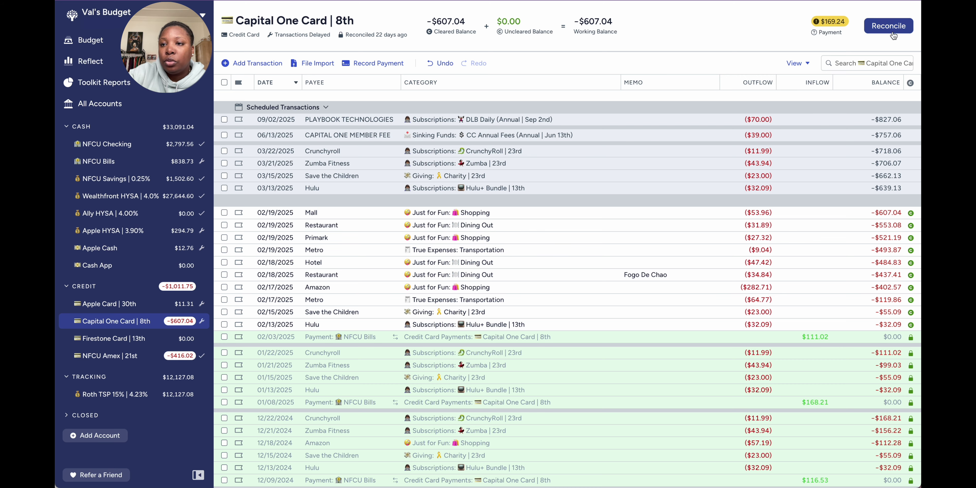
click(889, 26)
click(871, 117)
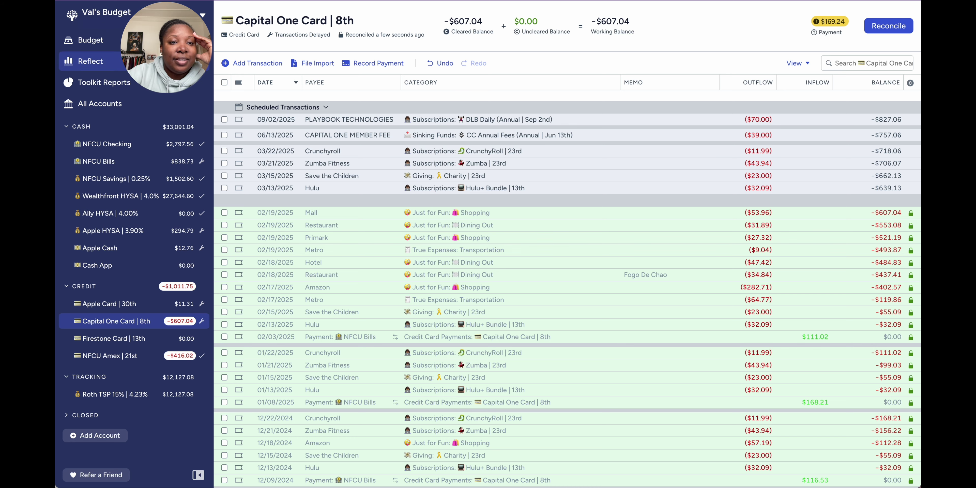
Review the February 2025 budget, looking at the overspent categories and at all categories.
click(128, 106)
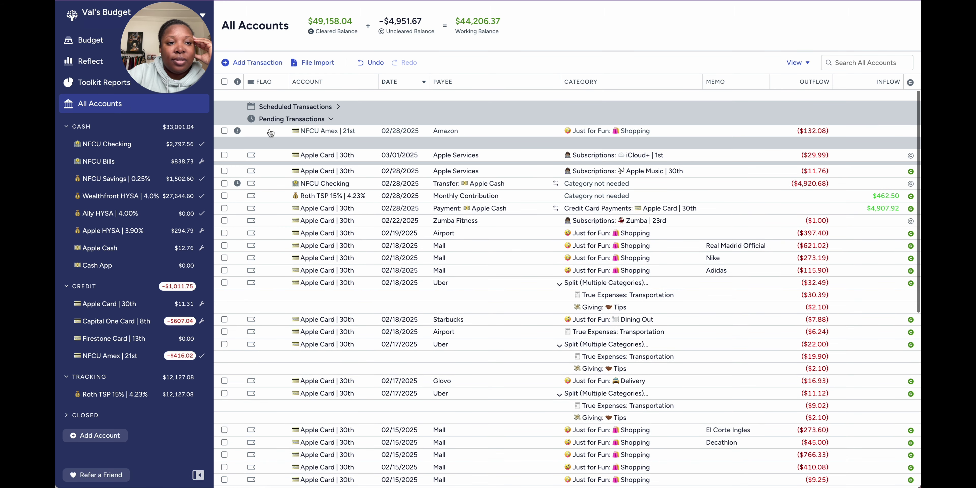
click(90, 40)
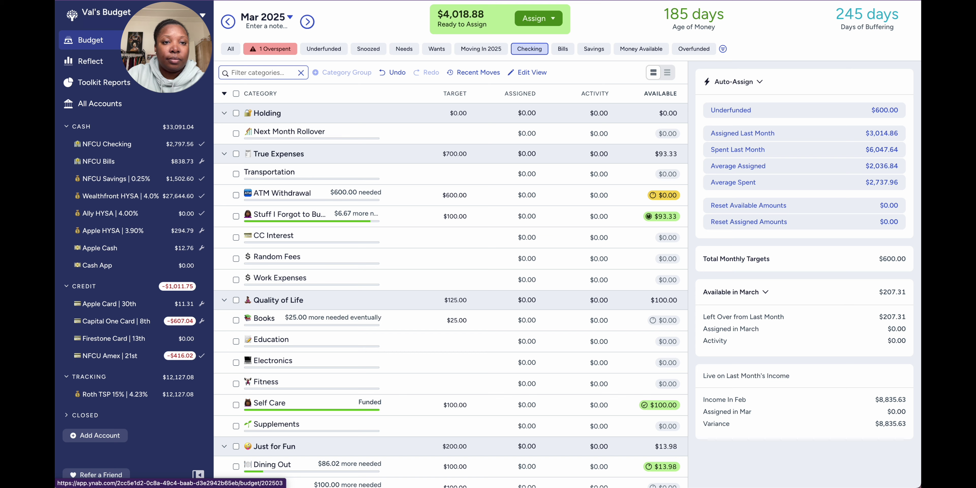
click(227, 21)
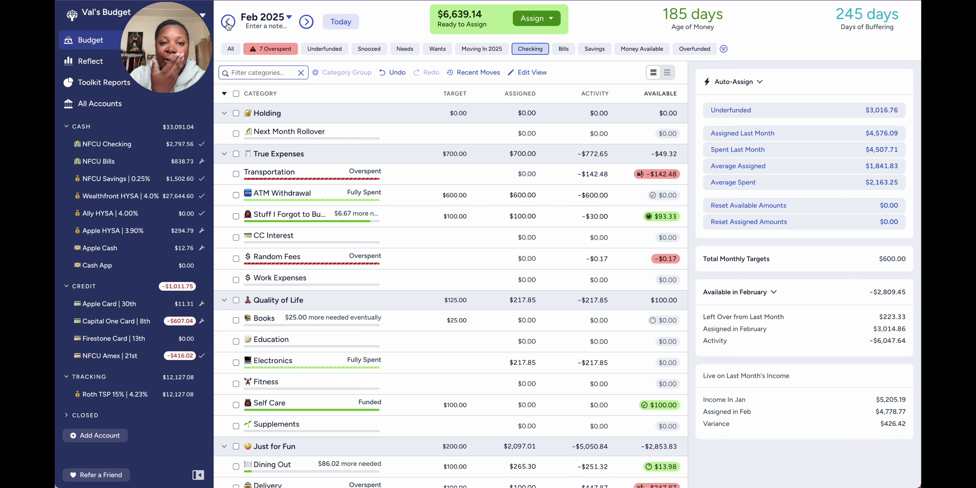
click(228, 23)
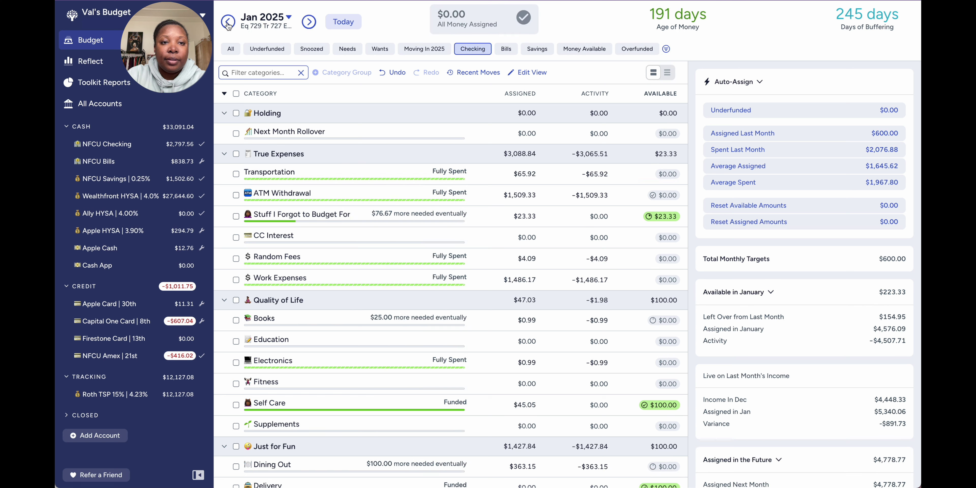
click(308, 26)
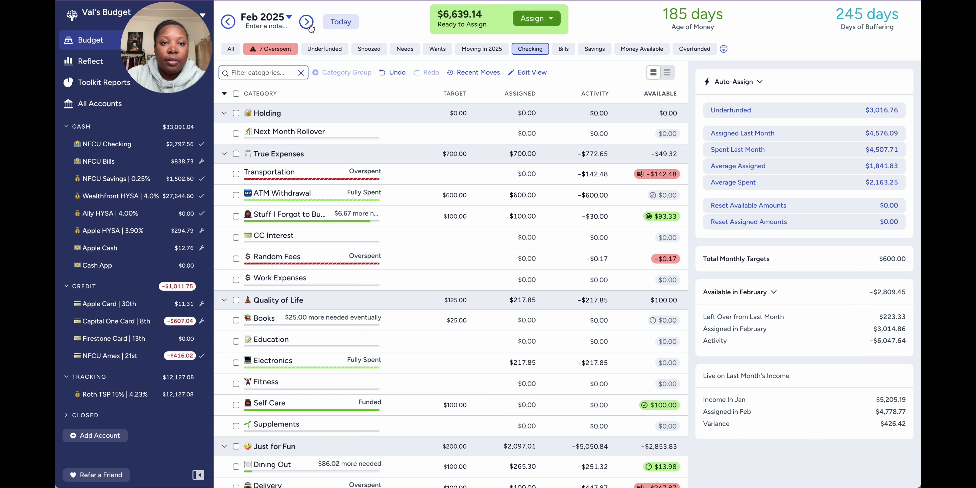
click(270, 49)
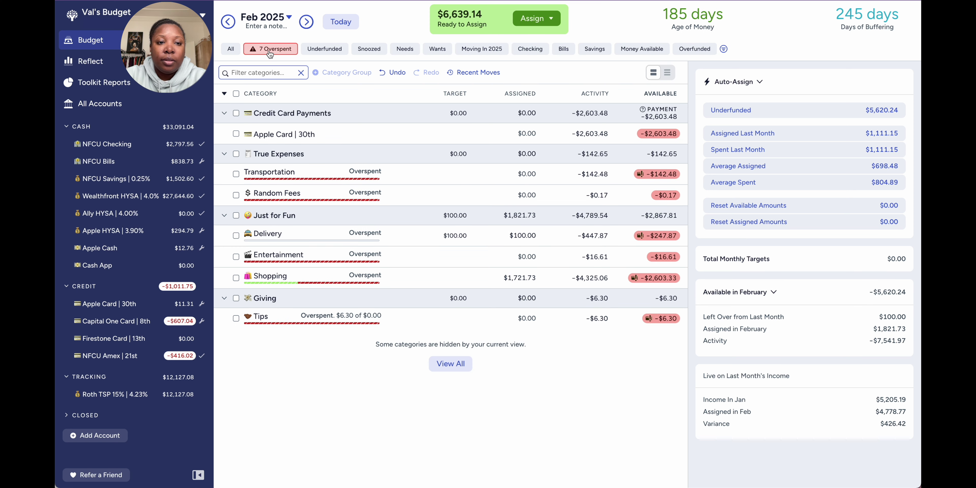
click(232, 49)
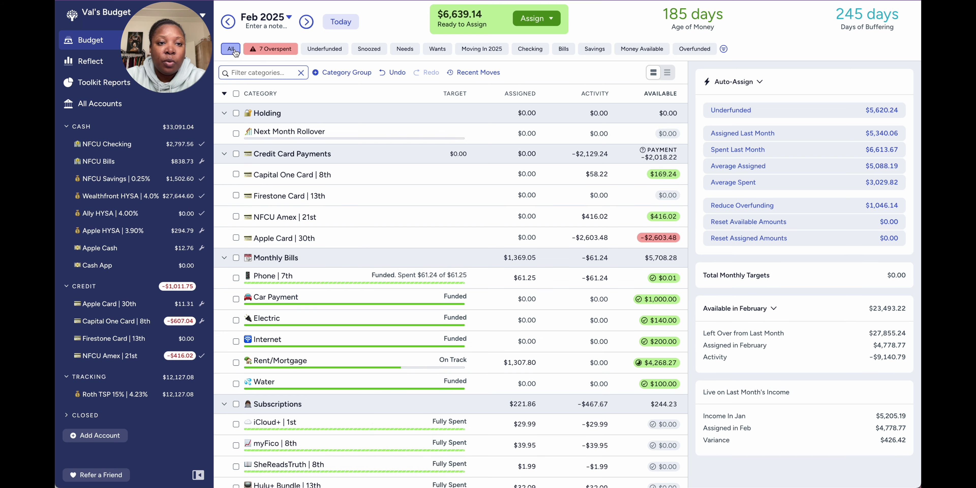
Look up the inflow amount of the 02/26/2025 Paycheck in NFCU Checking, leave the transaction unedited, and return to the budget.
click(121, 151)
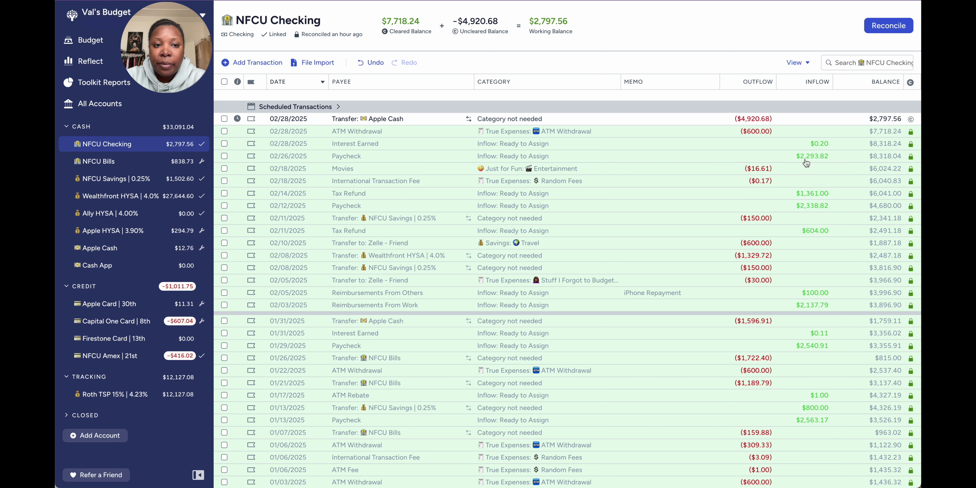
click(819, 156)
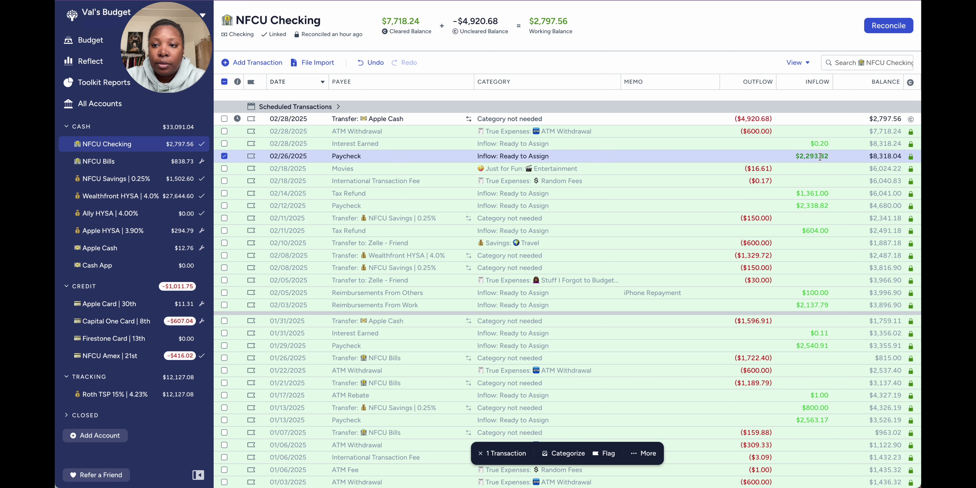
click(819, 156)
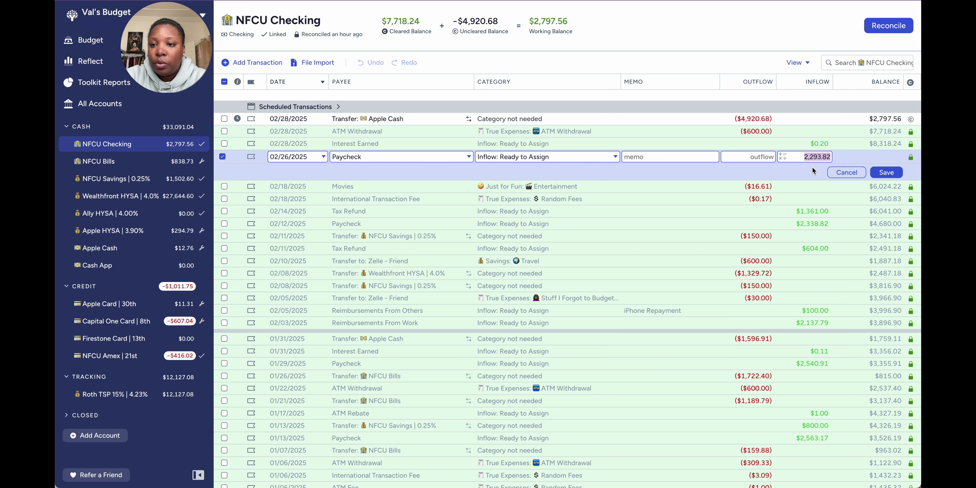
click(857, 176)
click(90, 40)
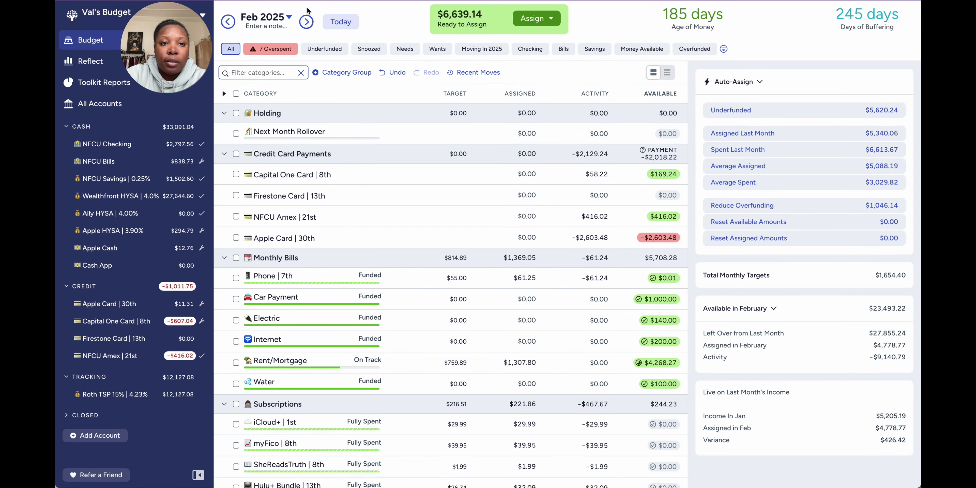
click(306, 22)
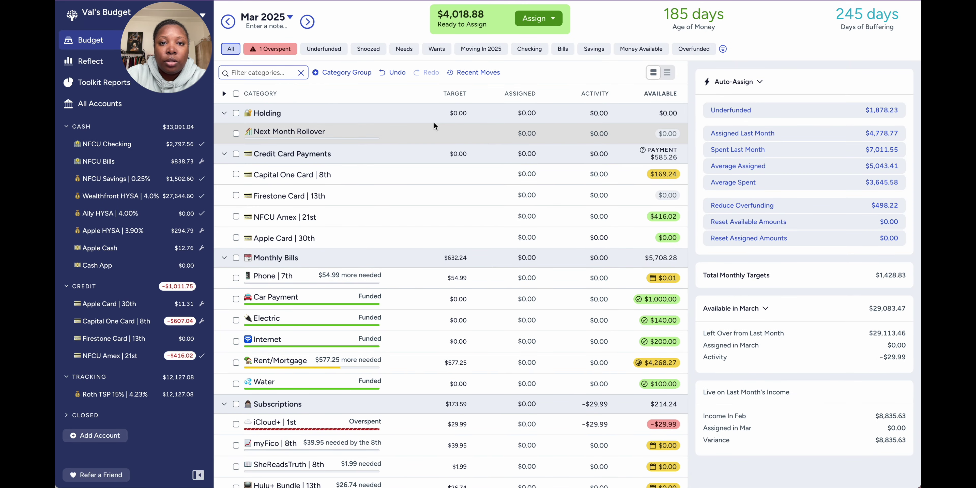
click(533, 143)
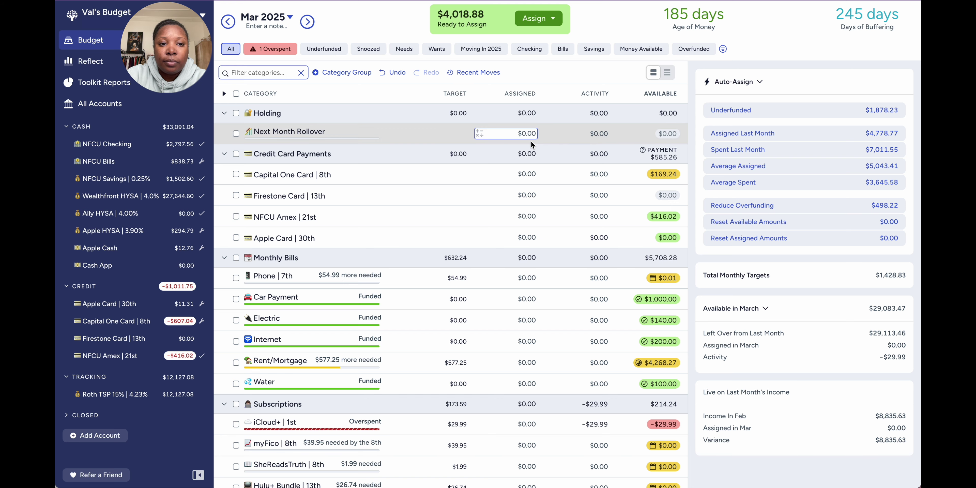
click(227, 24)
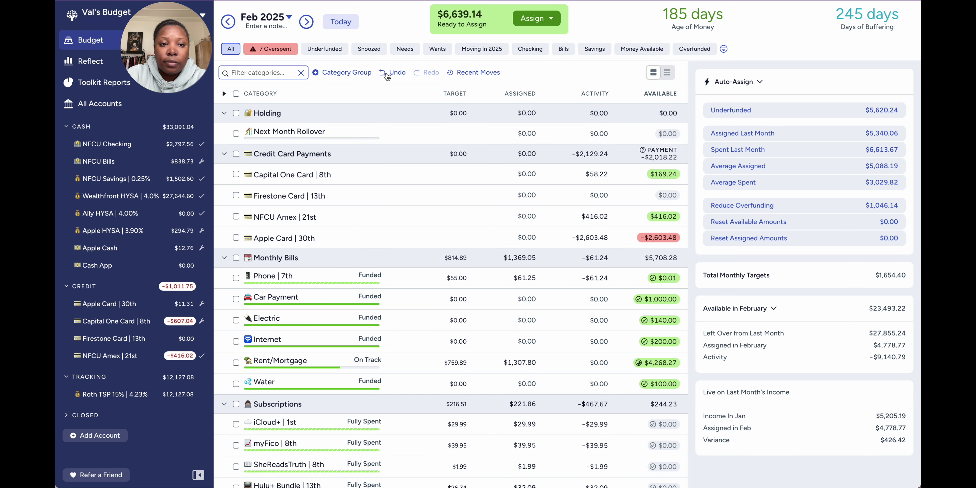
Assign $2,293.82 to Next Month Rollover in the February 2025 budget, deselect it, and collapse the Holding group.
click(529, 132)
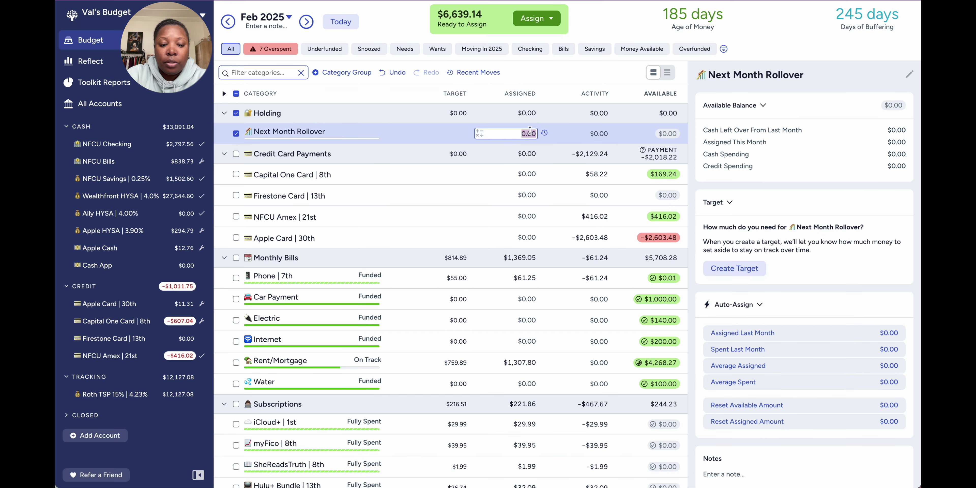
text(2,293.32)
key(Return)
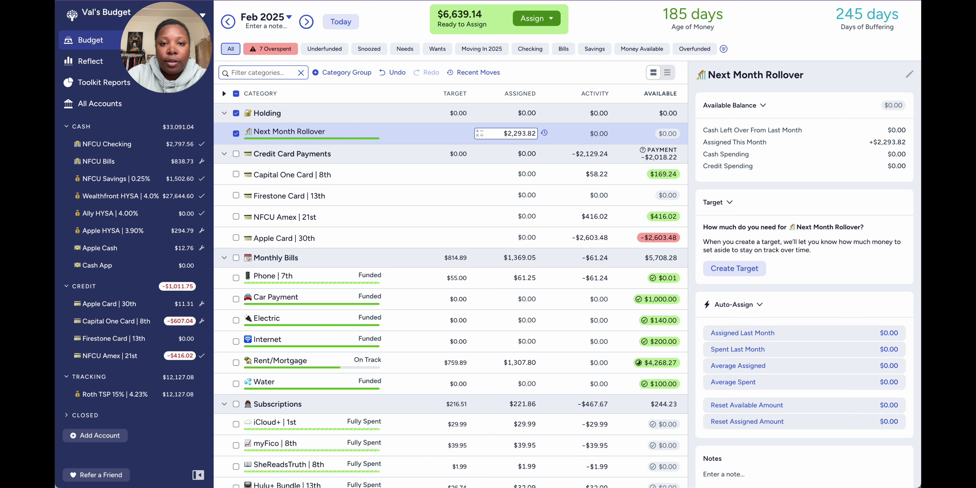
click(236, 133)
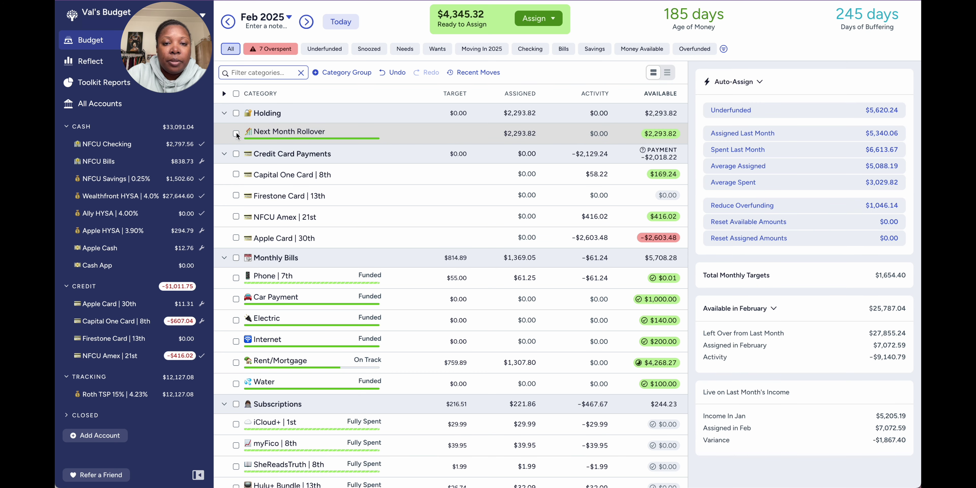
click(224, 113)
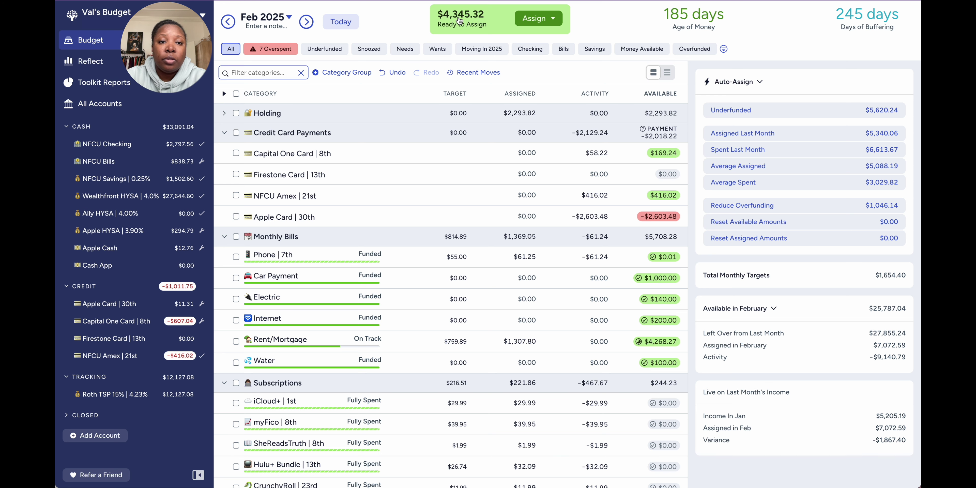
Cover the overspent February categories in True Expenses, Just for Fun and Giving by auto-assigning their underfunded amounts, leaving out Credit Card Payments.
click(283, 50)
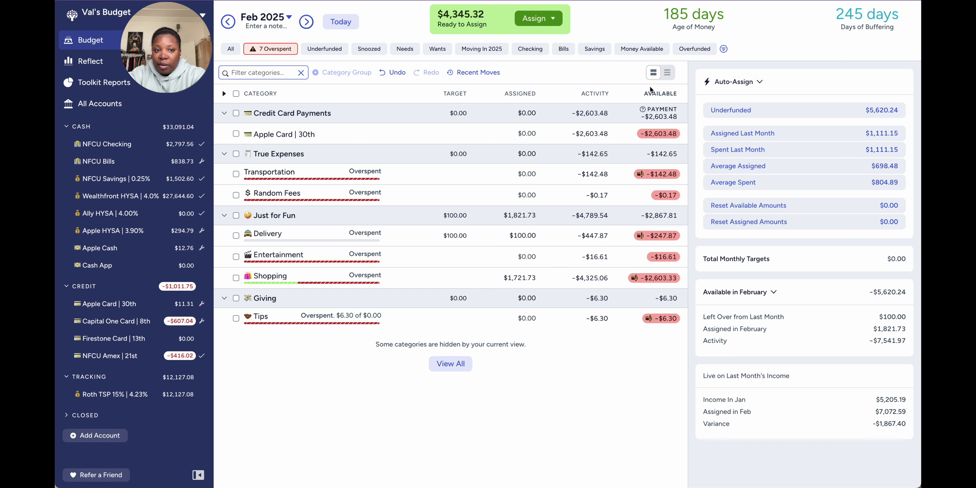
click(236, 154)
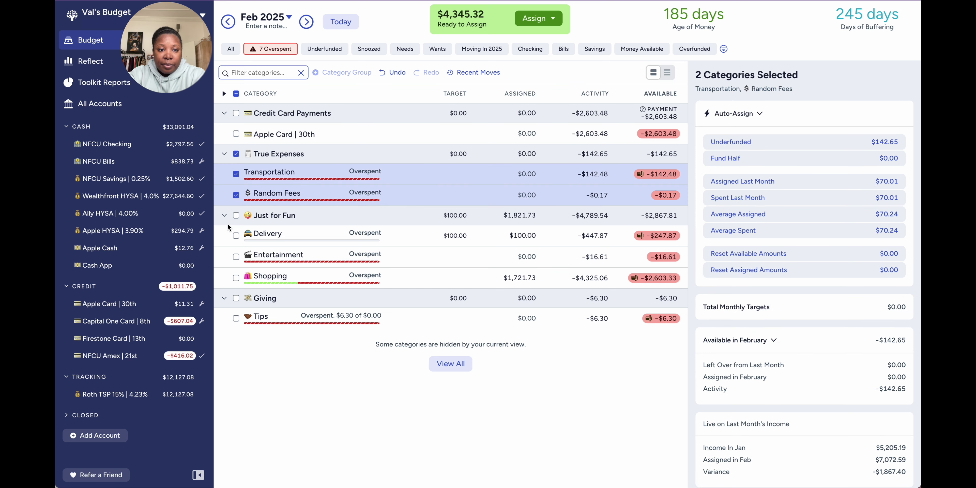
click(236, 215)
click(235, 299)
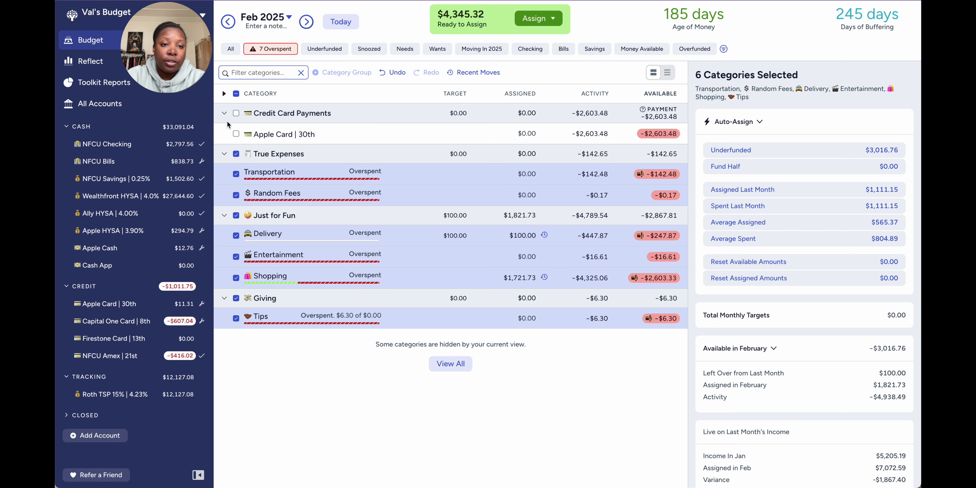
click(224, 113)
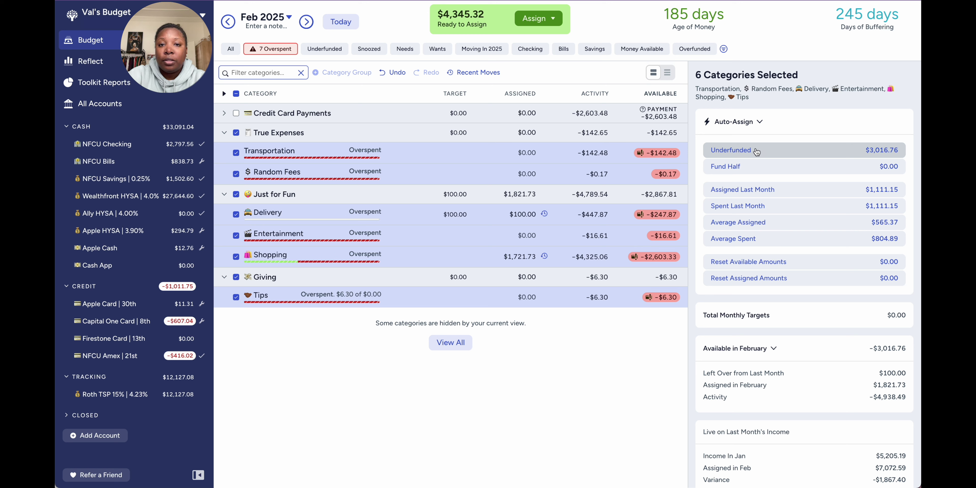
click(741, 153)
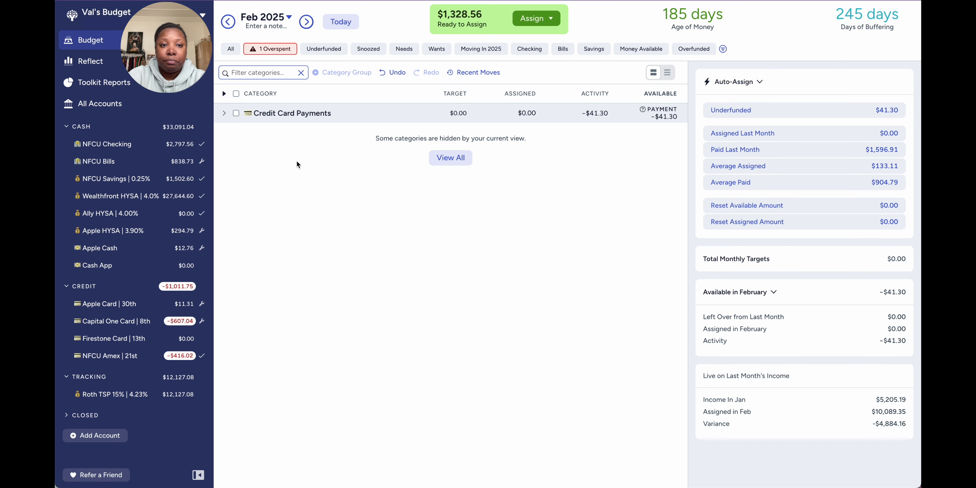
Review the February 2025 activity behind the remaining overspent Apple Card | 30th payment category.
click(225, 113)
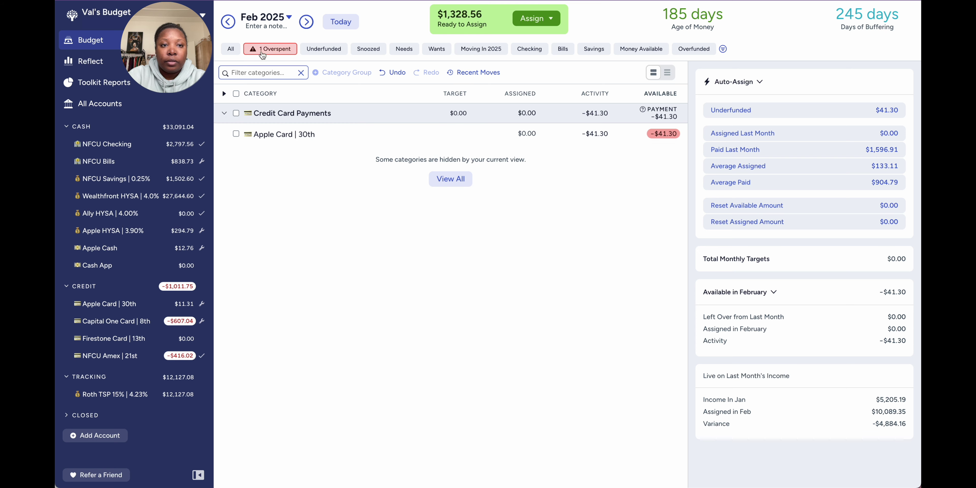
click(233, 49)
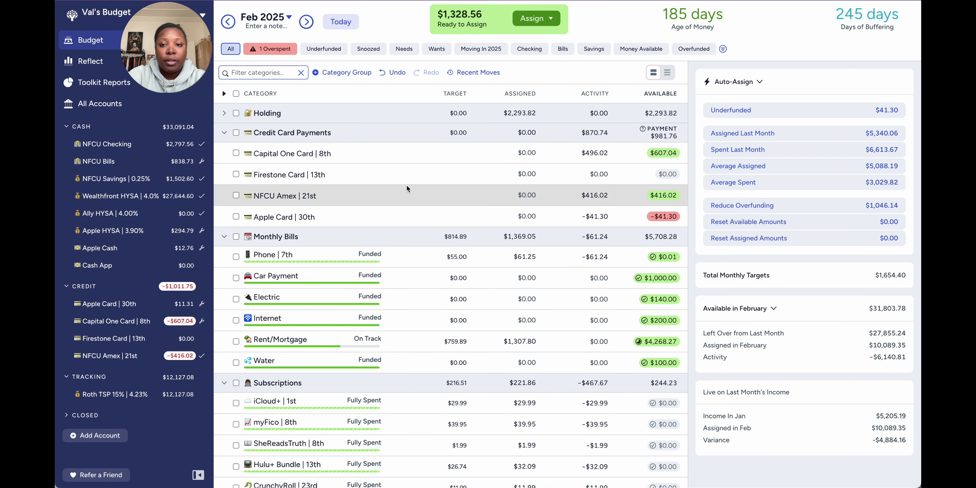
click(599, 221)
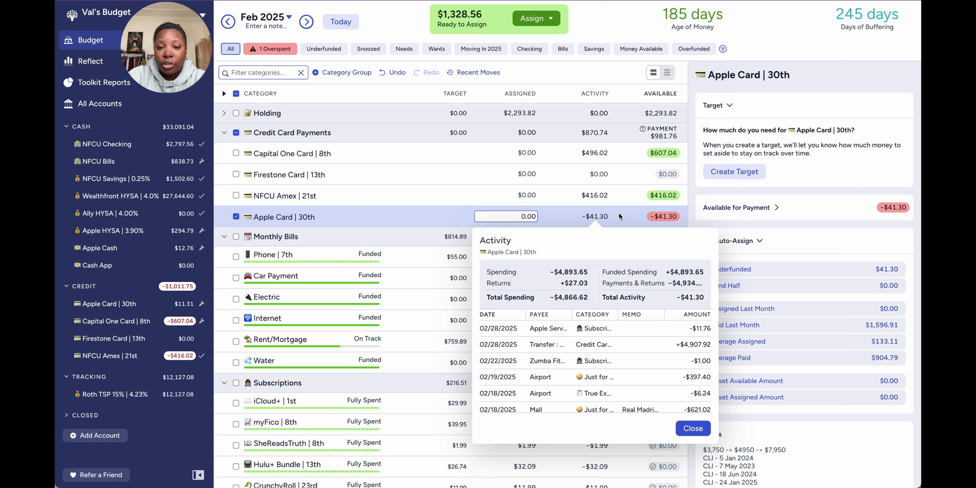
scroll(607, 371, down, 5)
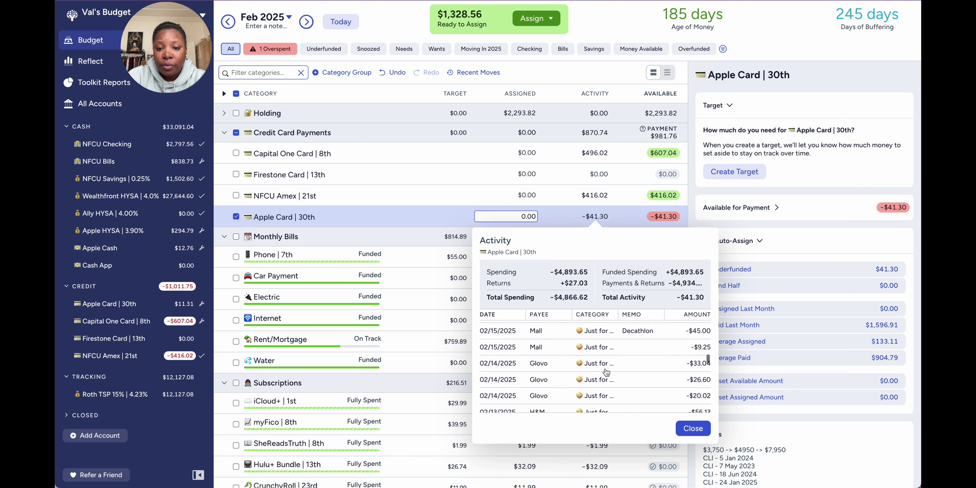
scroll(606, 371, down, 5)
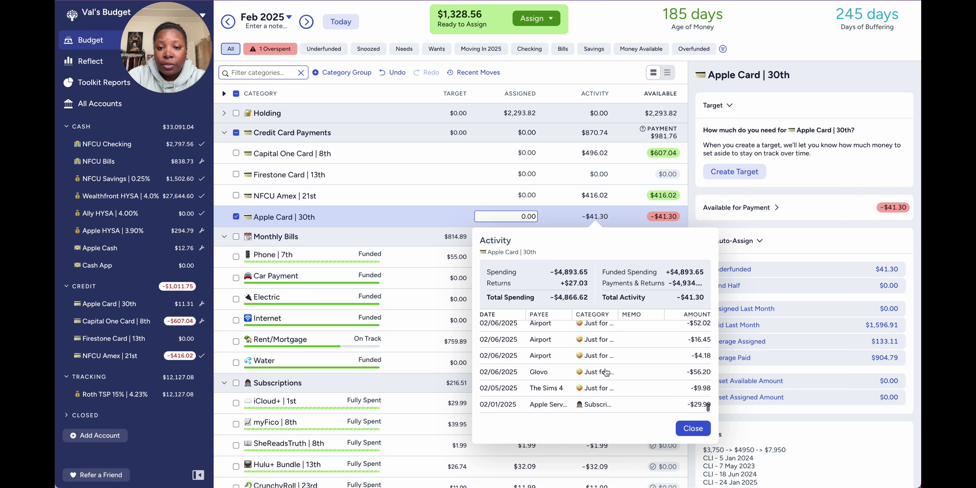
click(688, 431)
Examine the assigned, activity and available amounts across the February 2025 category groups, from Monthly Bills to Wish List.
scroll(559, 282, down, 10)
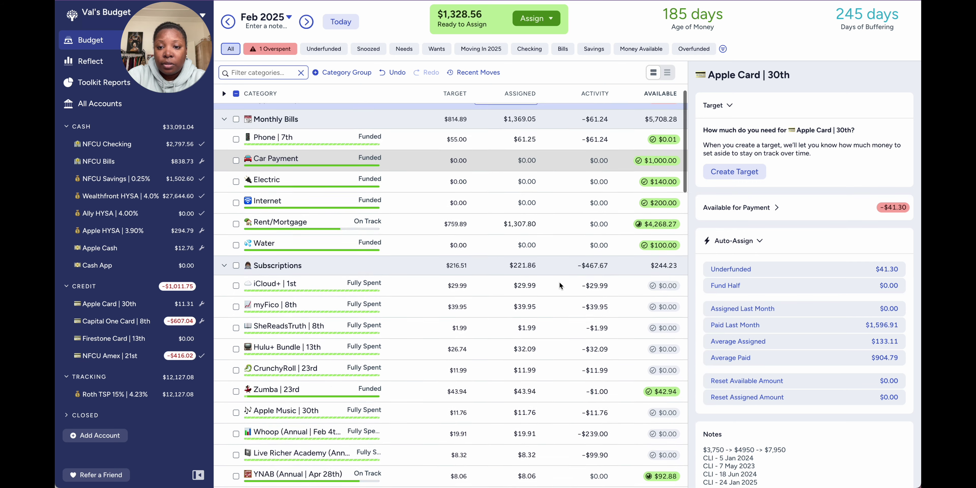
scroll(559, 283, down, 5)
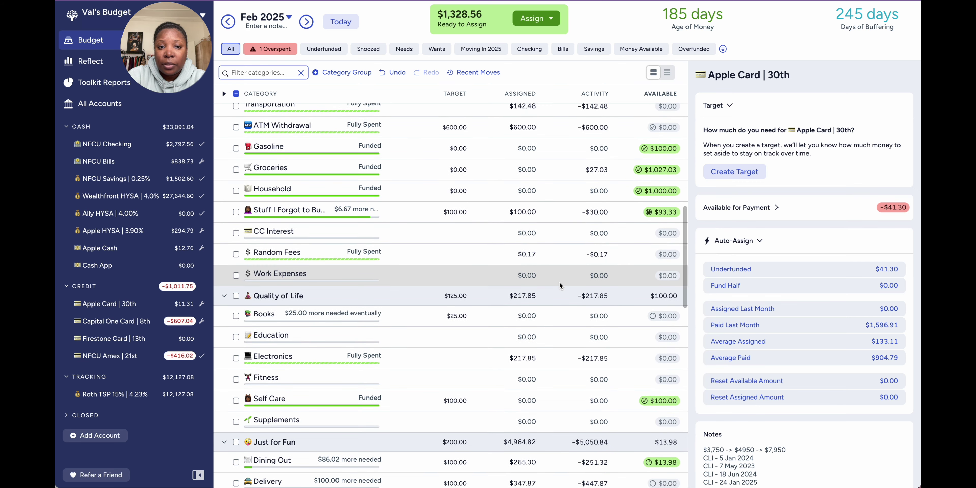
scroll(559, 284, down, 8)
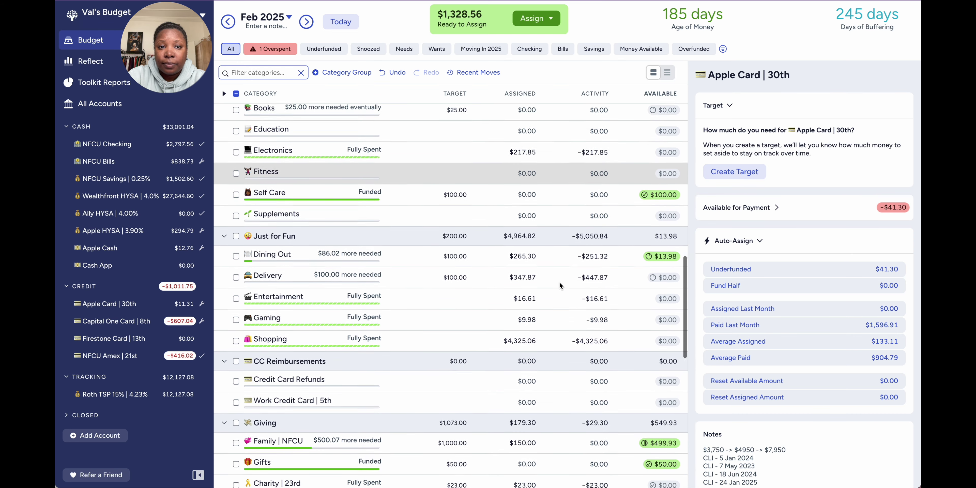
scroll(560, 284, down, 15)
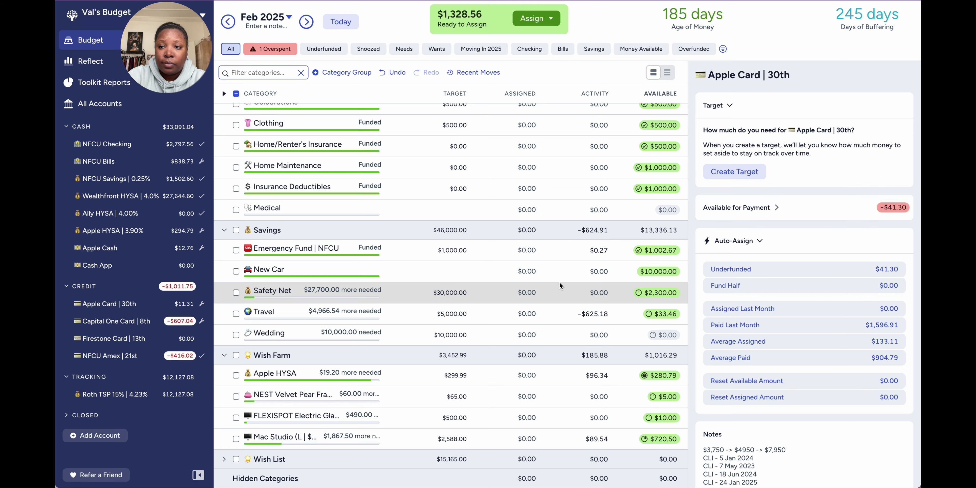
scroll(559, 284, up, 4)
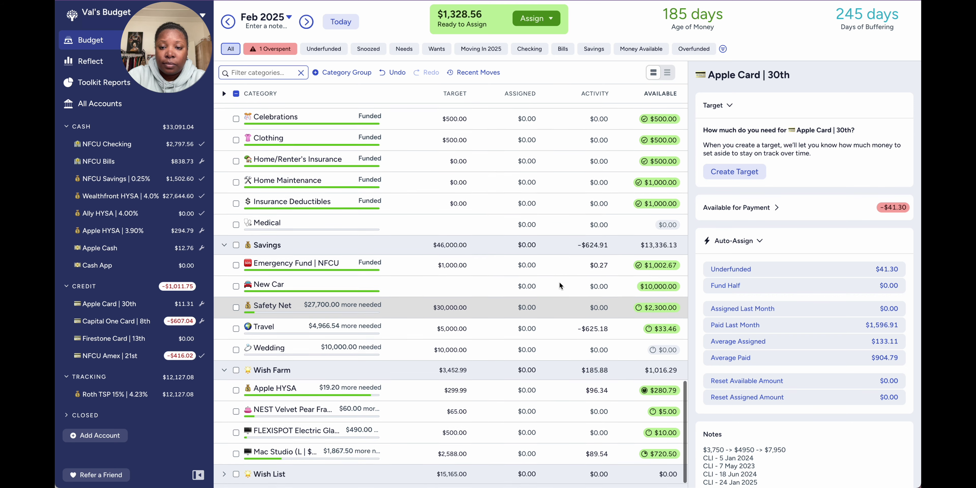
scroll(560, 283, up, 2)
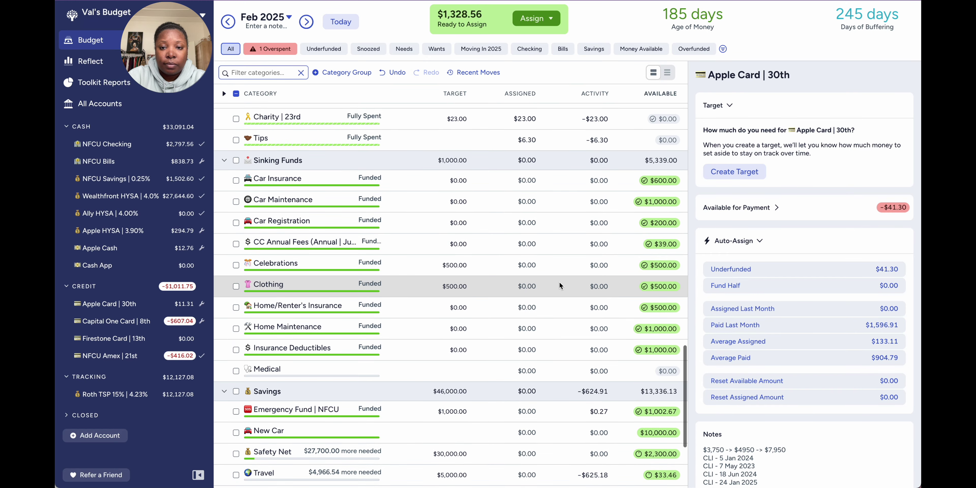
Review the January 2025 budget's category groups for comparison, from Holding through Wish List.
click(227, 21)
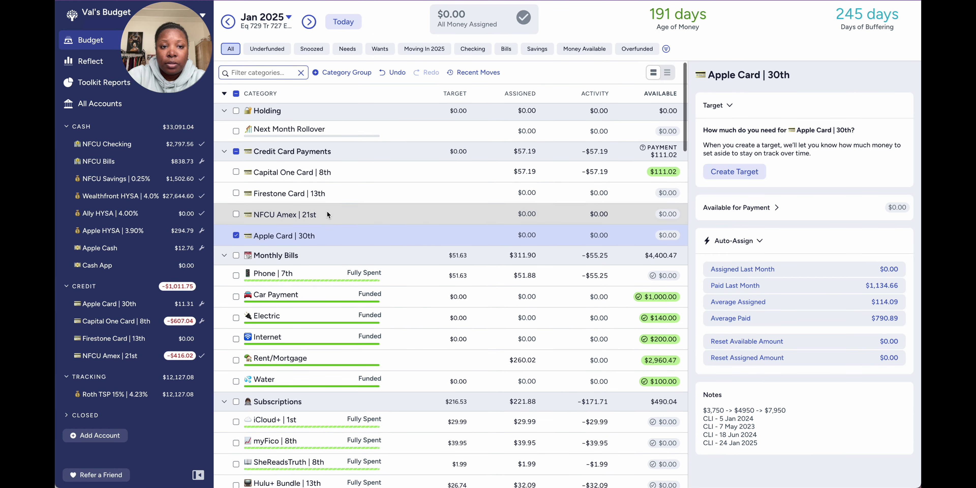
scroll(326, 215, down, 20)
scroll(327, 215, down, 15)
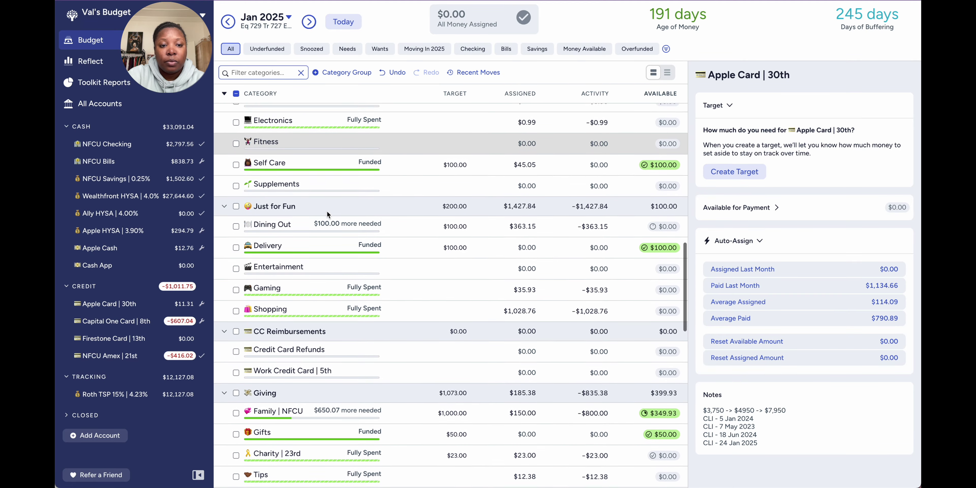
scroll(328, 214, down, 8)
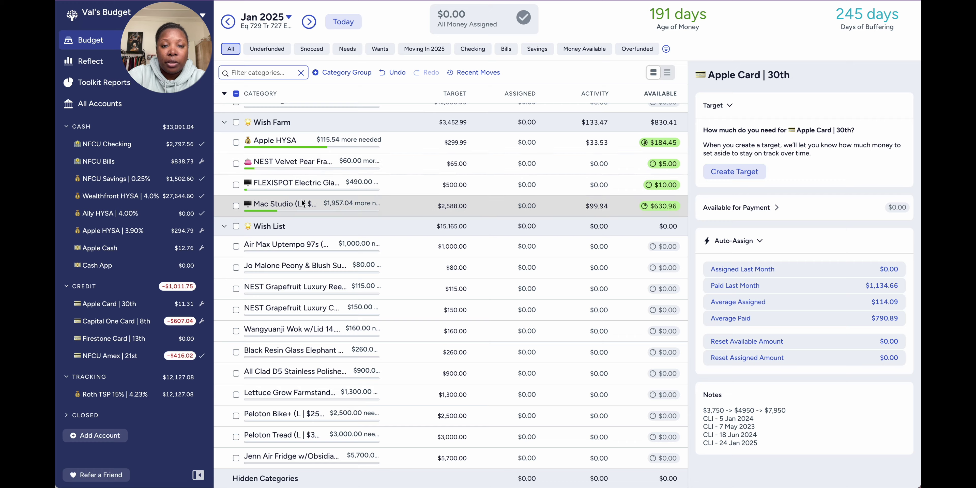
scroll(301, 198, up, 15)
scroll(301, 199, up, 15)
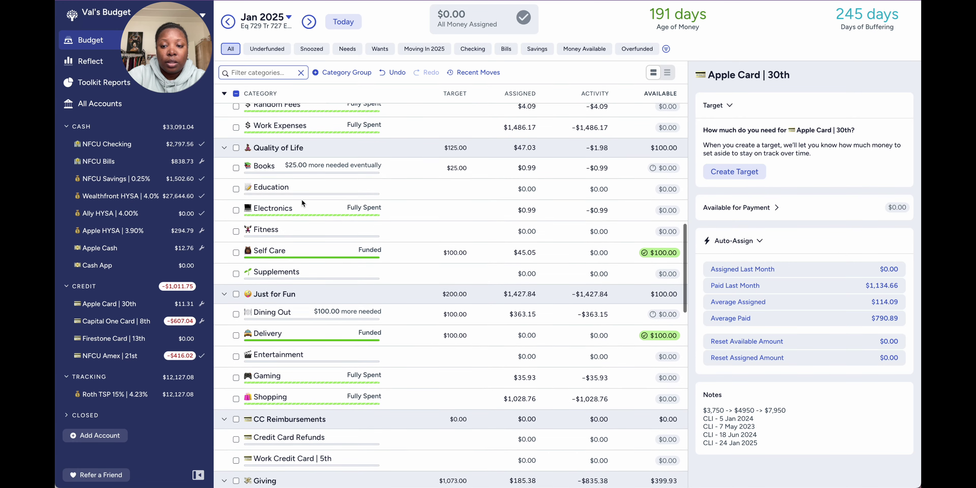
scroll(301, 199, up, 15)
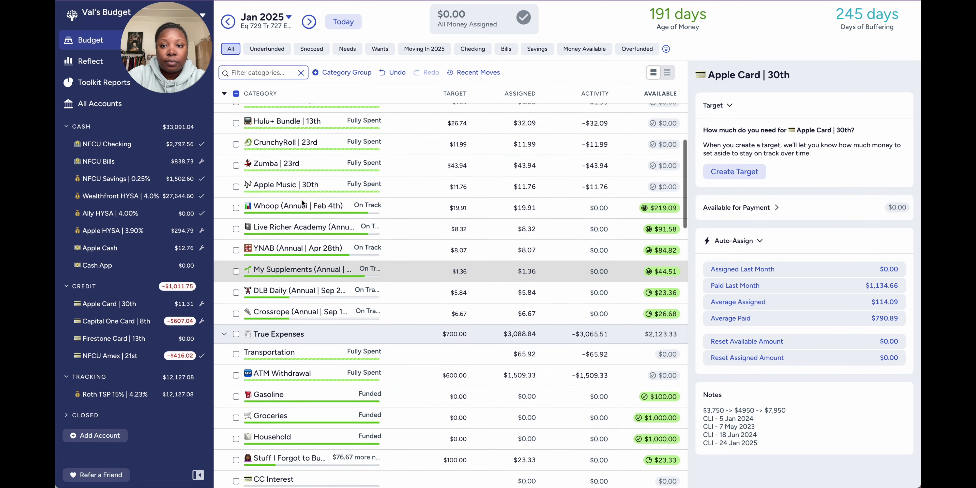
scroll(302, 203, up, 3)
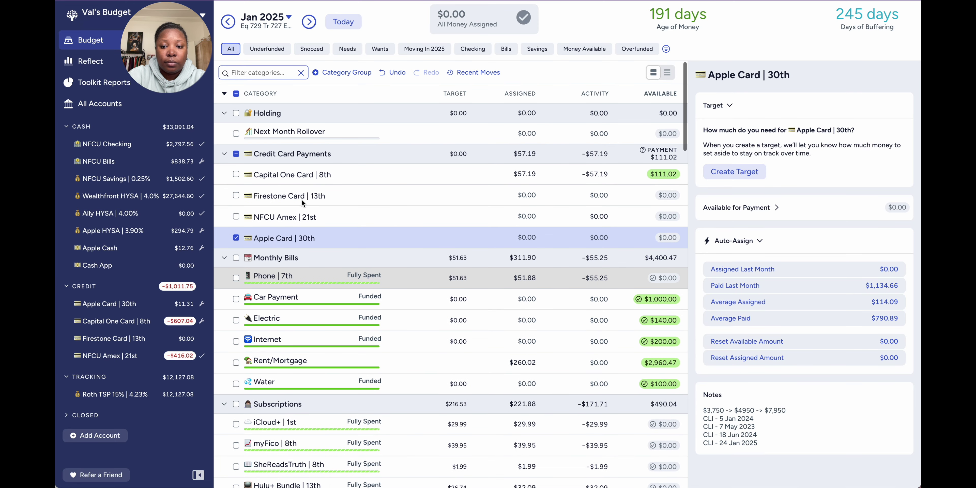
Return to the February 2025 budget and examine the Available for Payment breakdown of Apple Card | 30th.
click(309, 22)
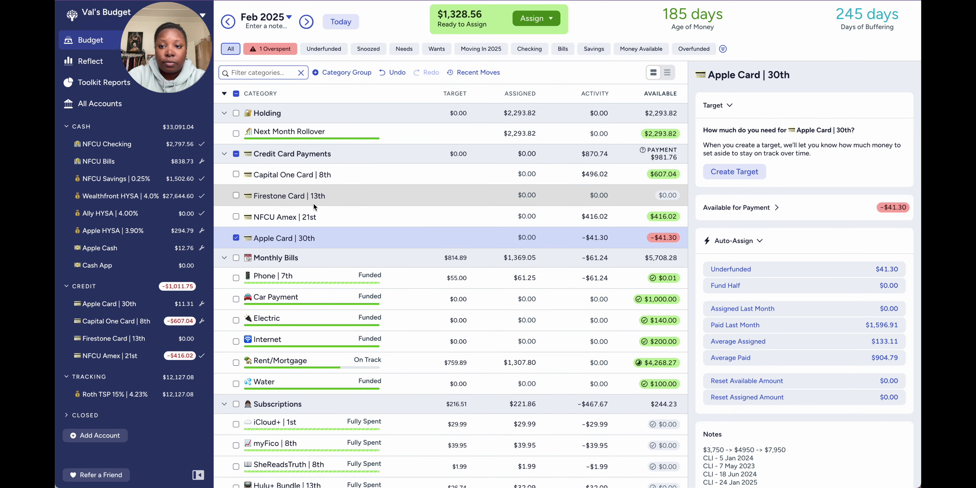
click(778, 210)
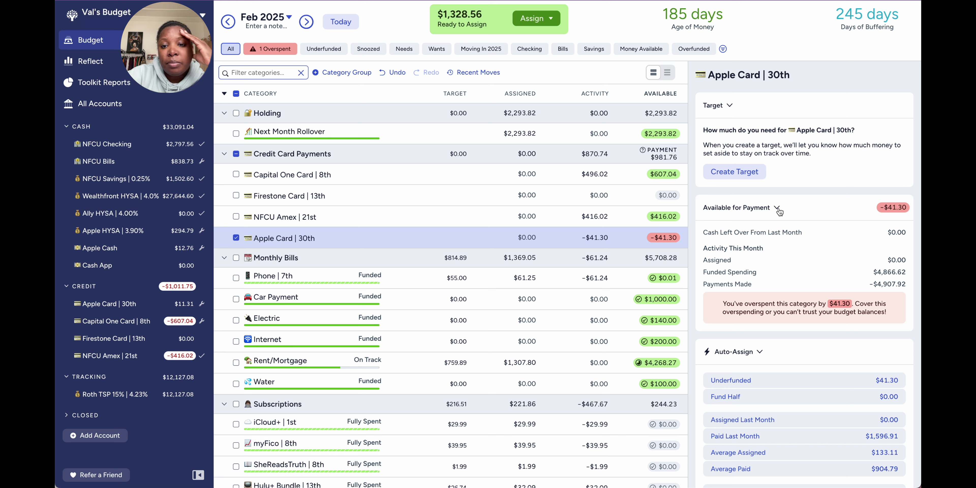
Assign $41.30 to the Apple Card | 30th payment category in February 2025 to cover its overspending.
click(522, 237)
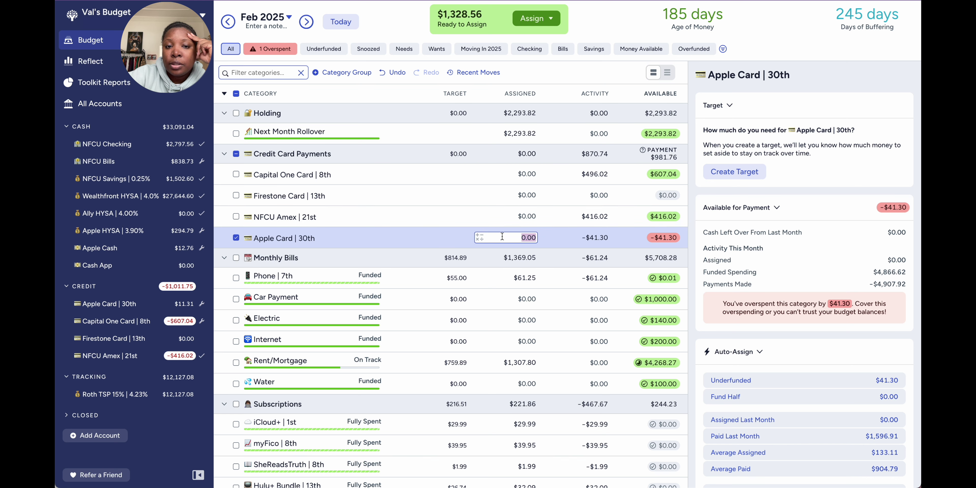
text(41)
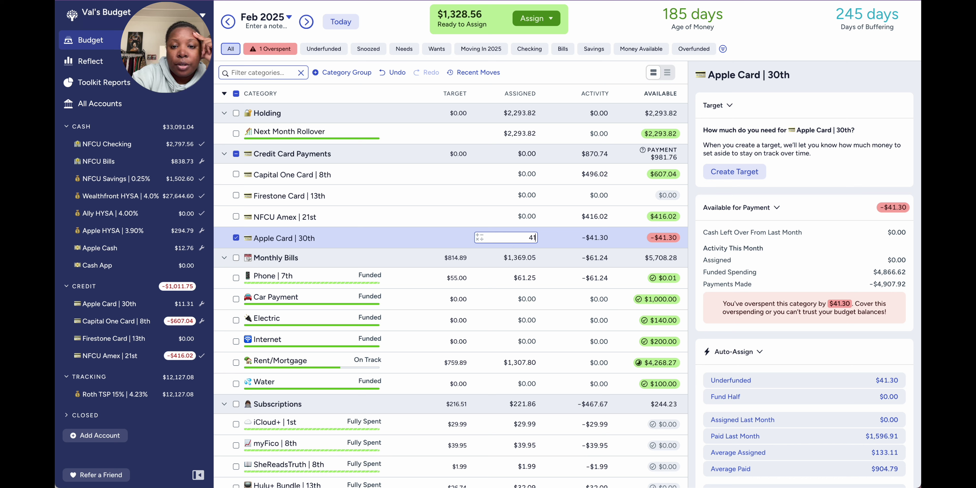
text(.30)
key(Return)
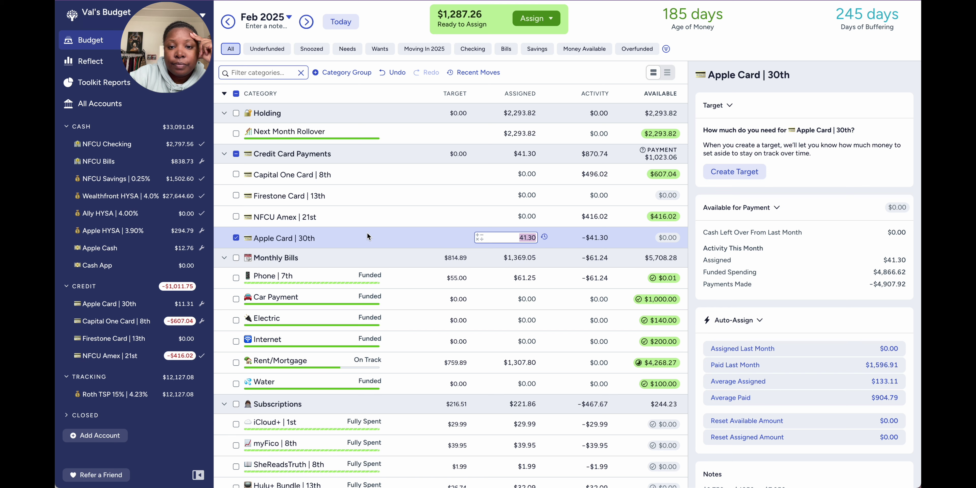
click(237, 236)
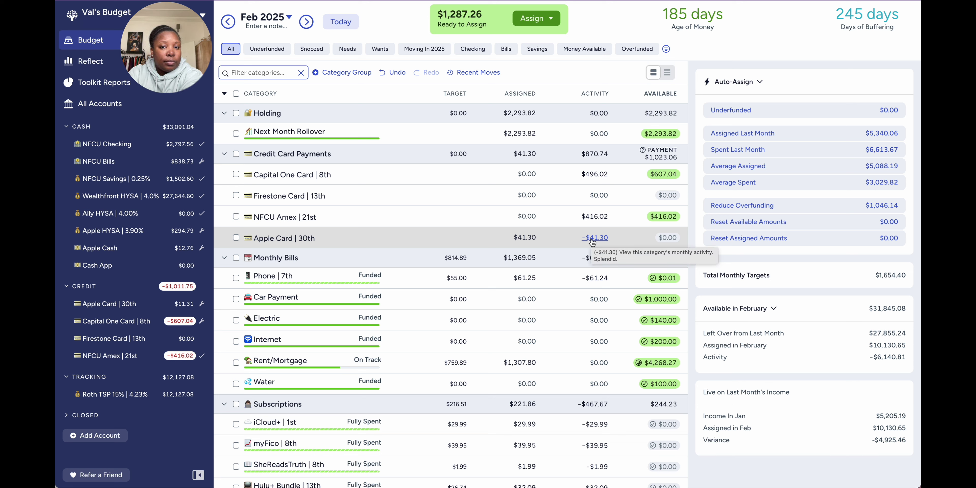
Review the Apple Card | 30th account's transactions up to the latest entries and return to the February 2025 budget.
click(123, 305)
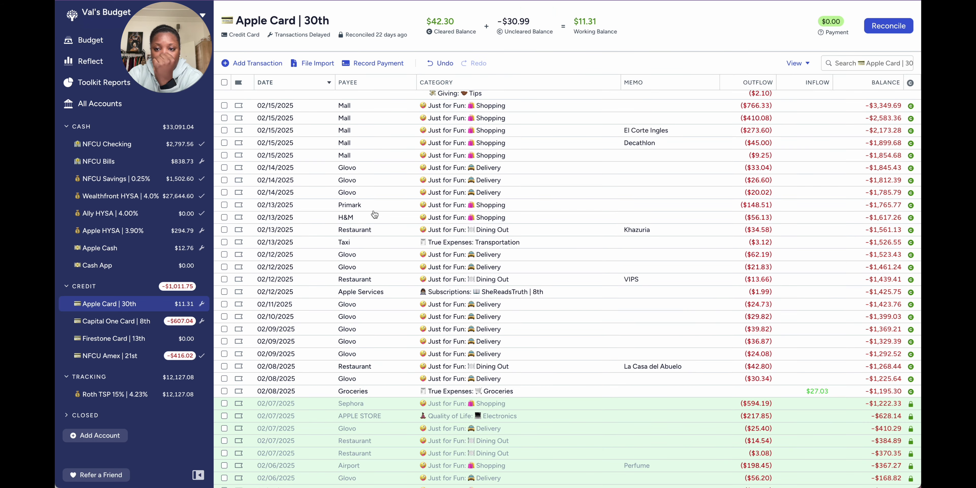
scroll(374, 214, up, 7)
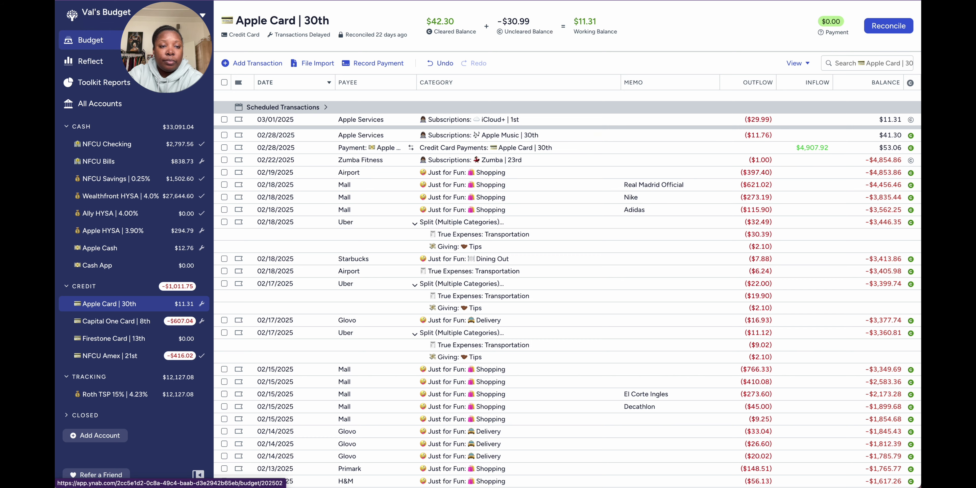
click(91, 39)
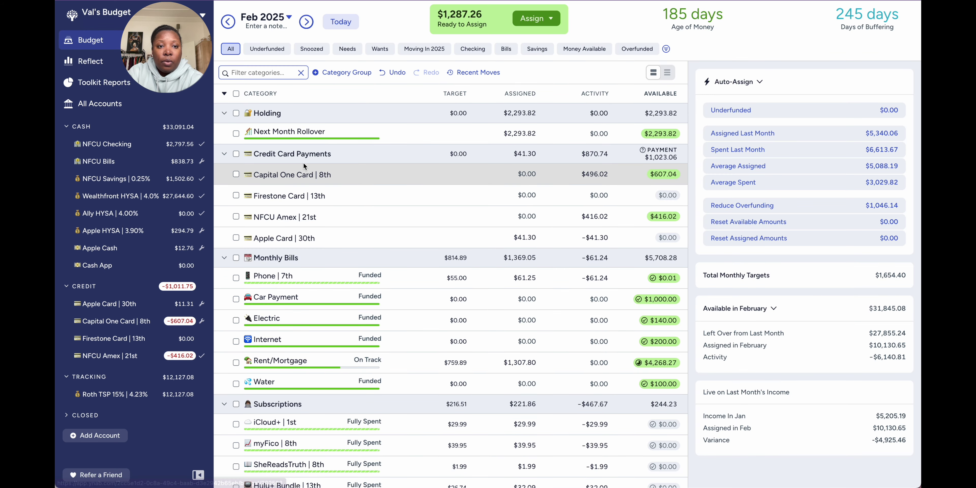
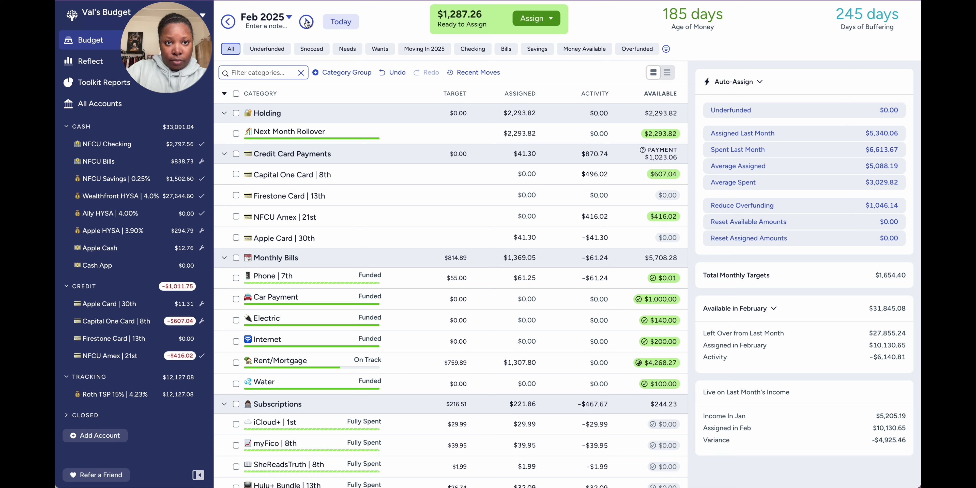
Clear the amount assigned to Next Month Rollover in the February 2025 budget after a brief look at March.
click(306, 22)
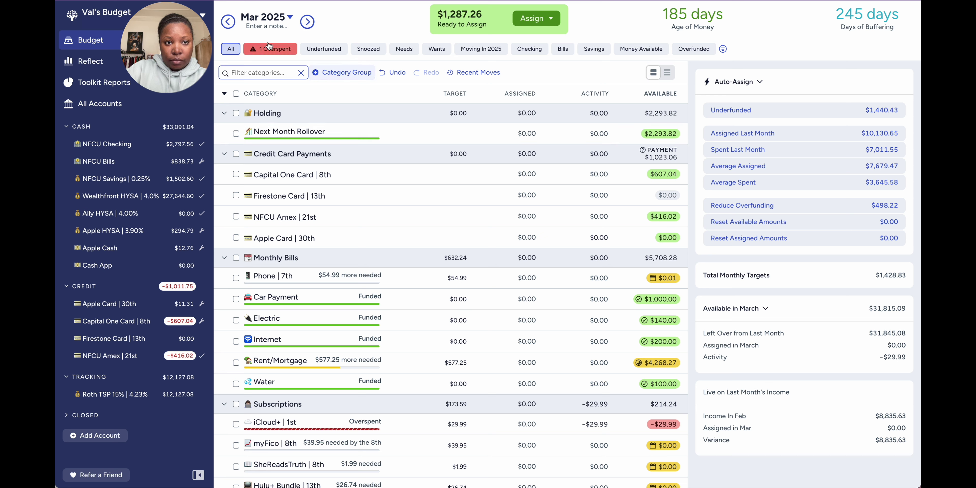
click(228, 21)
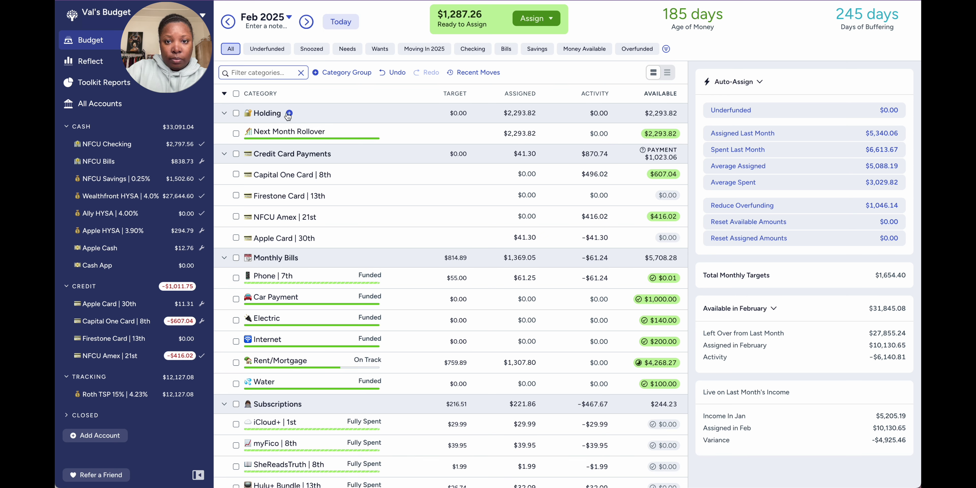
click(520, 134)
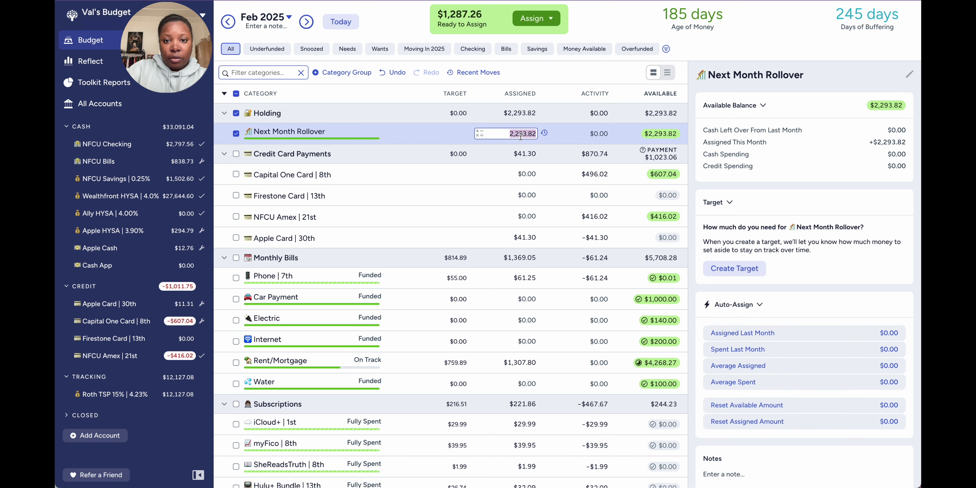
right_click(522, 136)
click(522, 134)
key(BackSpace)
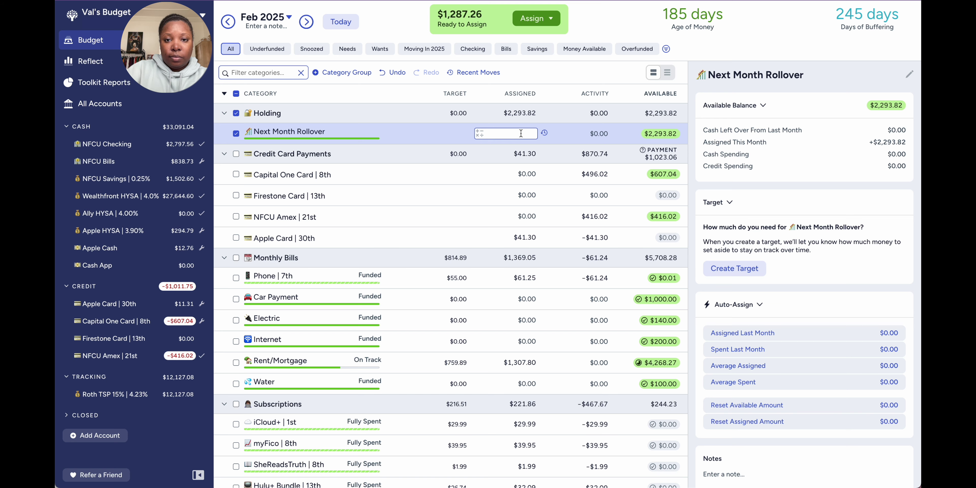
click(239, 134)
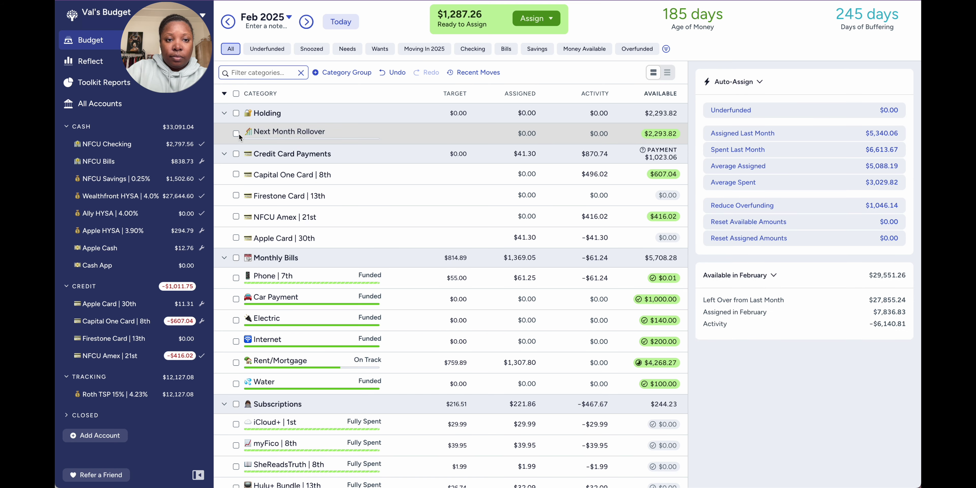
Assign $2,293.82 to the Next Month Rollover category in the March 2025 budget.
click(307, 22)
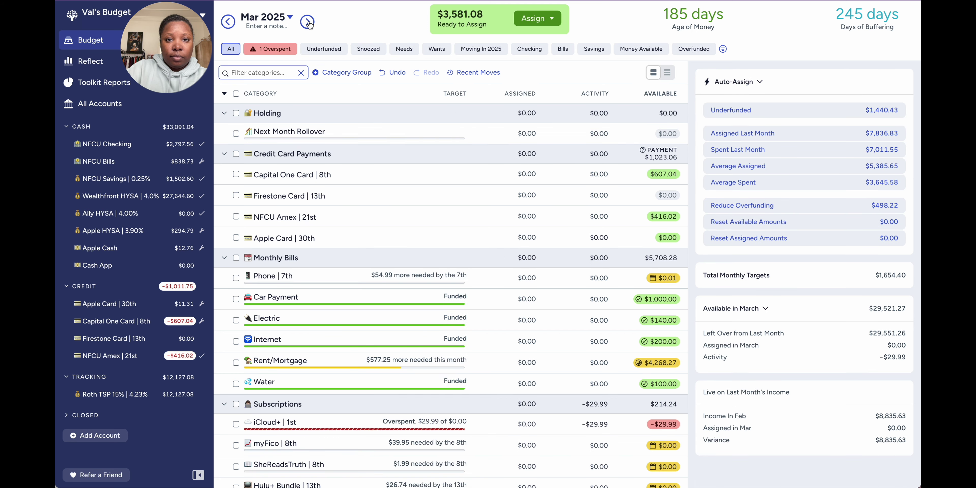
click(524, 134)
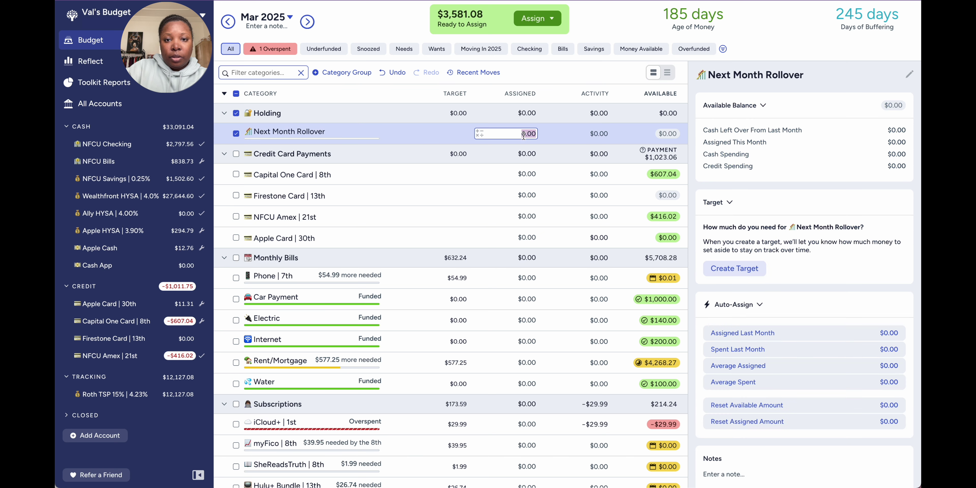
text(2293.82)
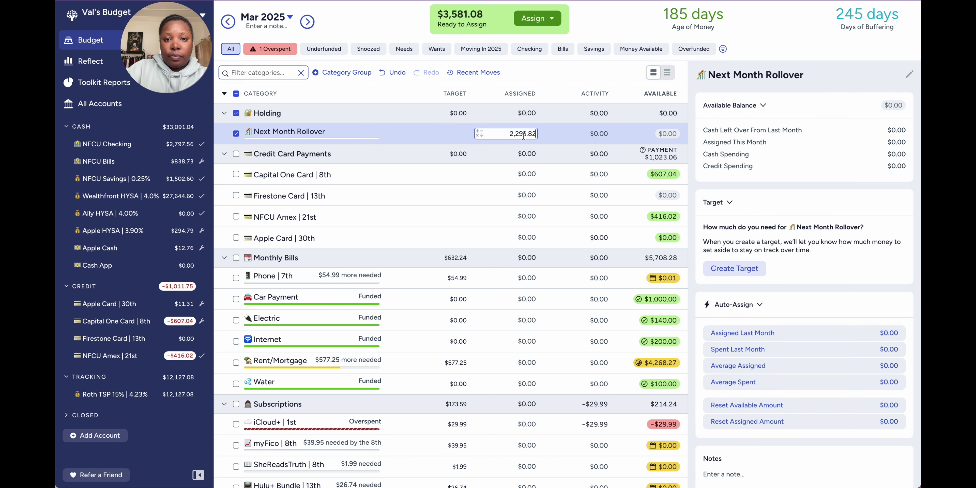
key(Return)
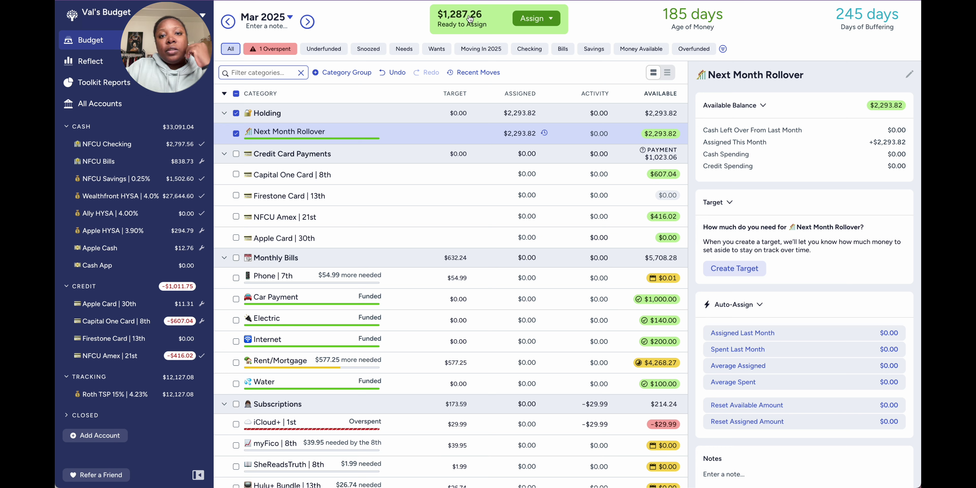
Assign the remaining $1,287.26 to the Next Month Rollover category in the February 2025 budget.
click(228, 22)
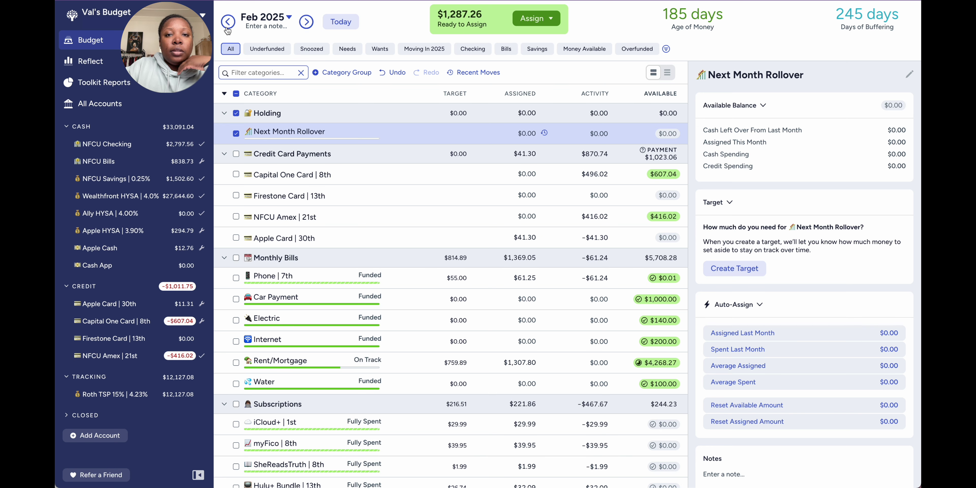
click(543, 21)
click(510, 128)
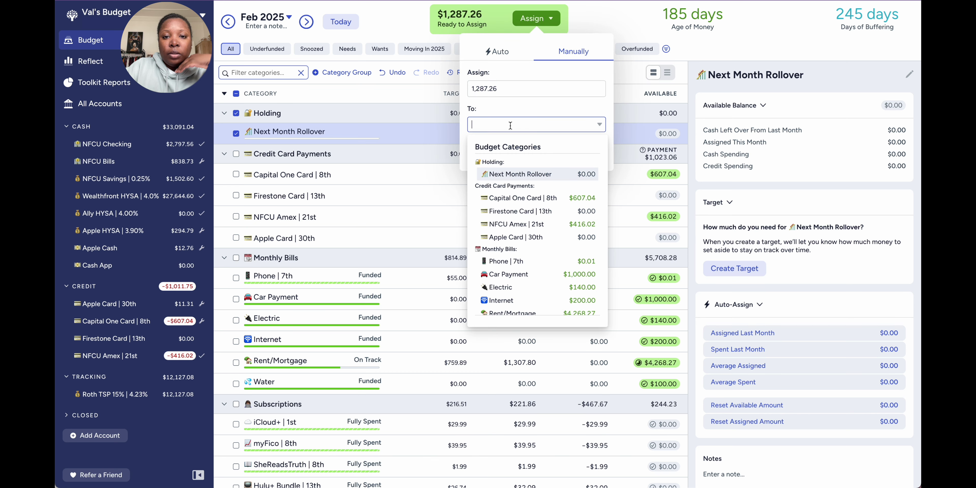
click(519, 174)
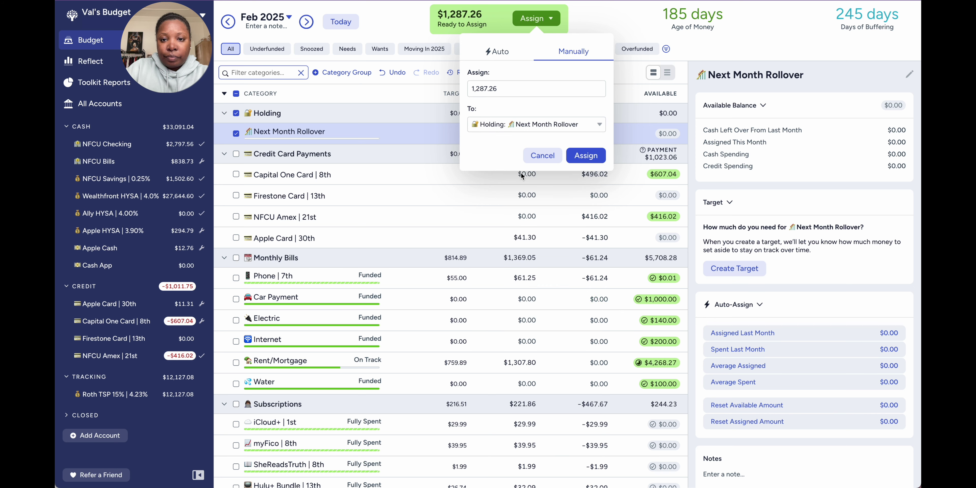
click(580, 154)
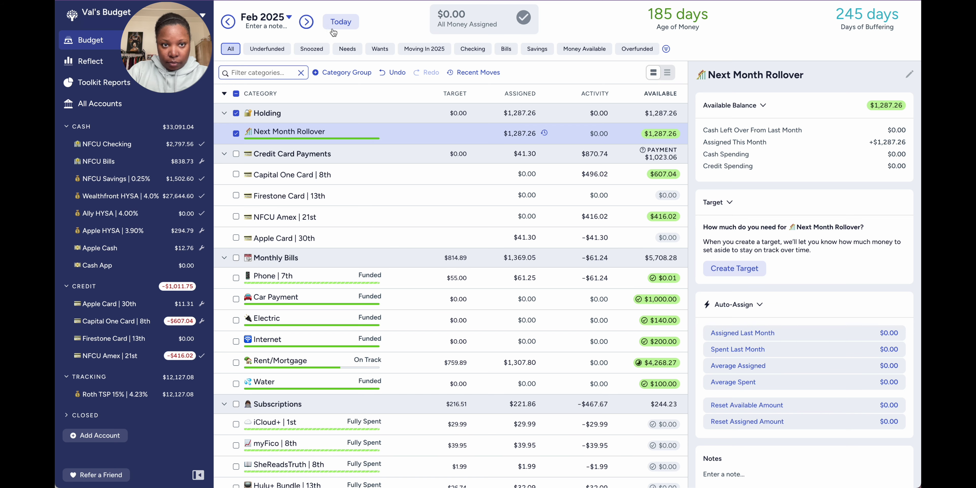
Clear the amount assigned to Next Month Rollover in the March 2025 budget with all categories shown.
click(307, 22)
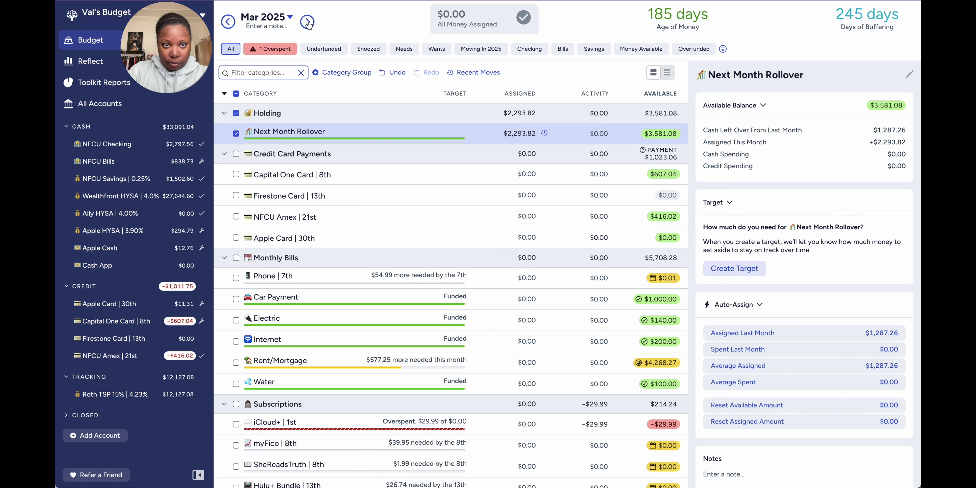
click(260, 51)
click(231, 48)
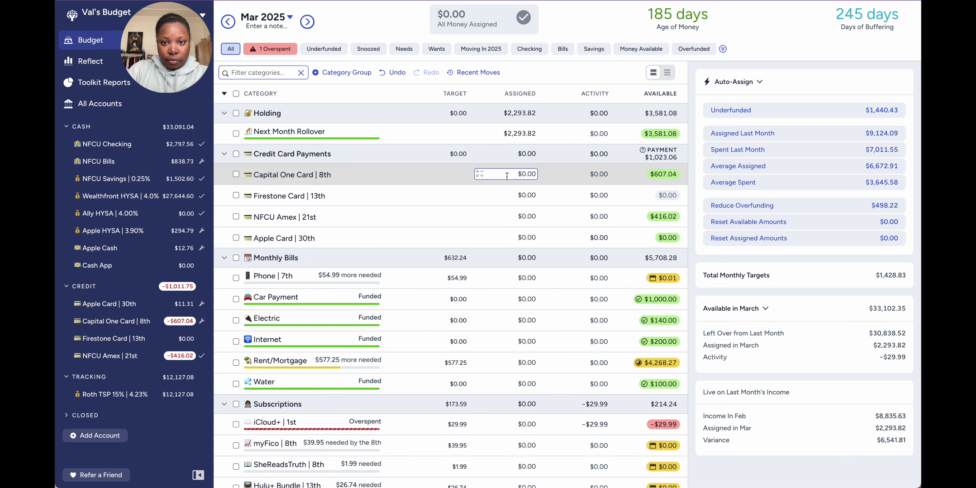
click(516, 130)
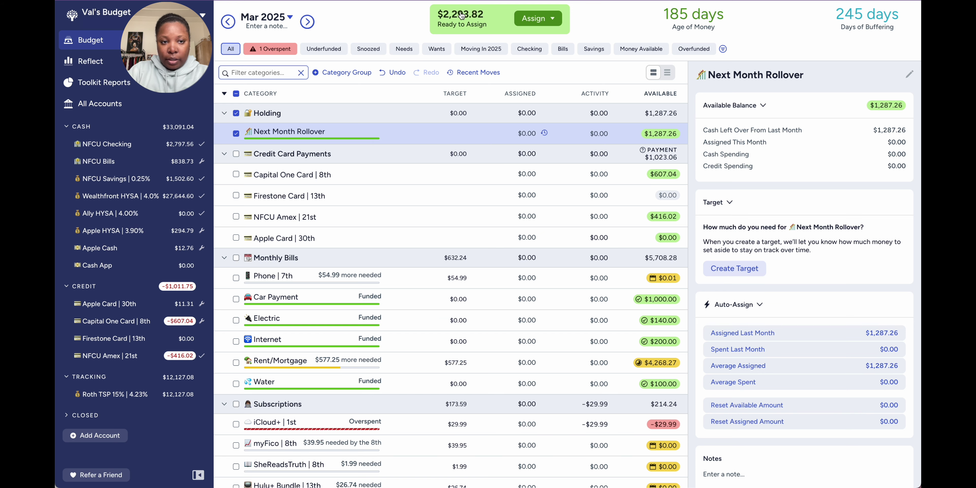
Review the underfunded March 2025 categories, auto-assign money to fund them all, and show every category again.
click(328, 49)
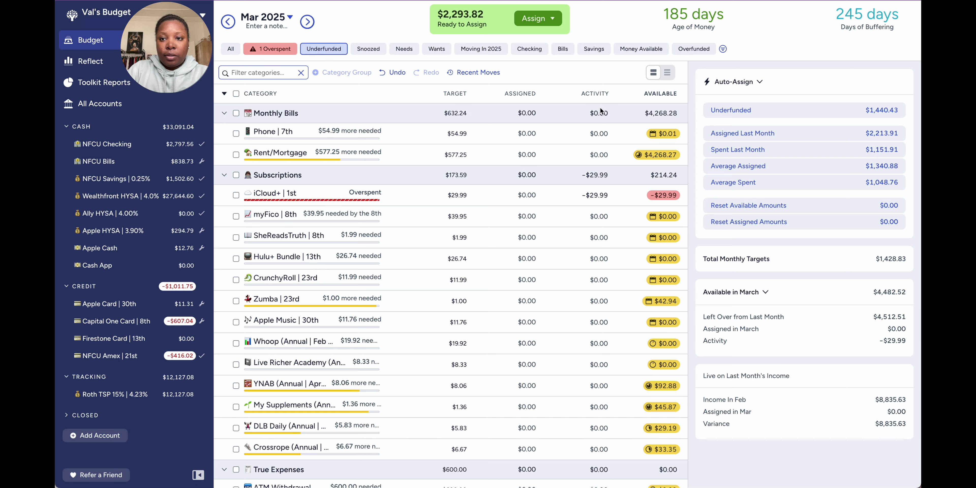
scroll(562, 272, down, 3)
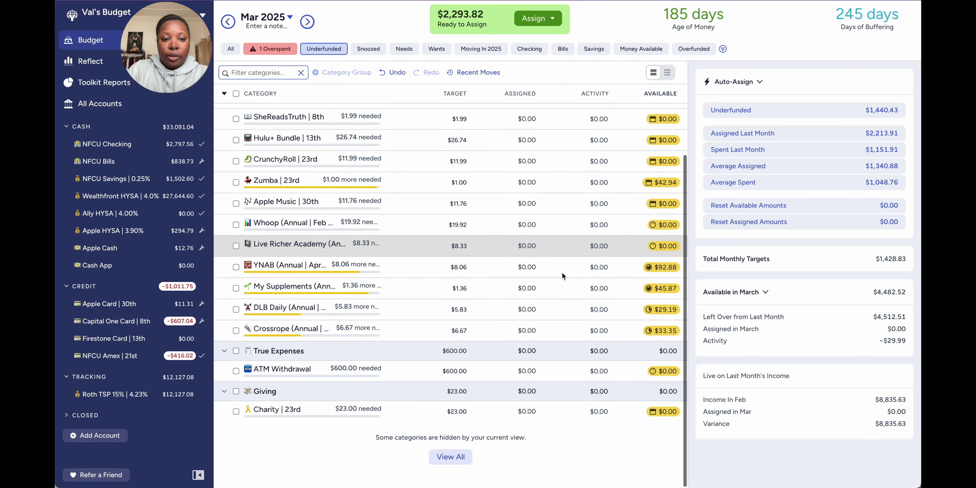
scroll(561, 272, up, 3)
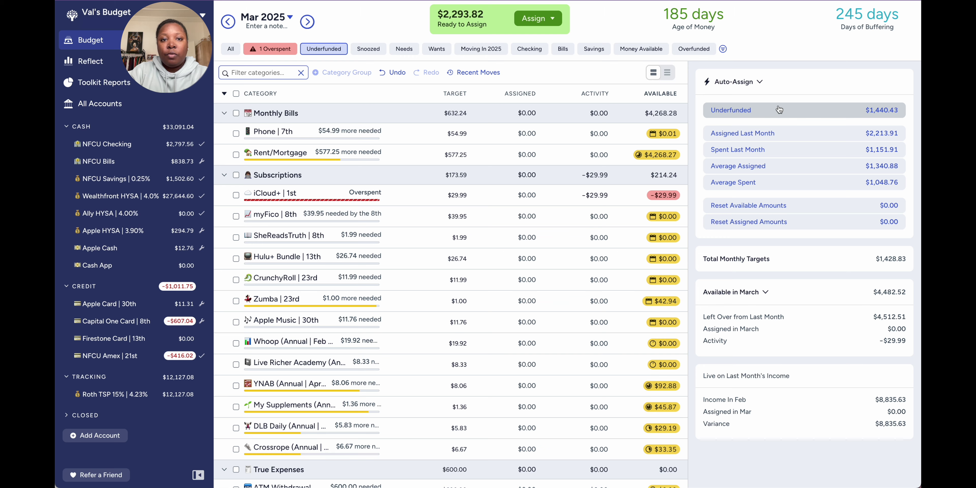
click(745, 111)
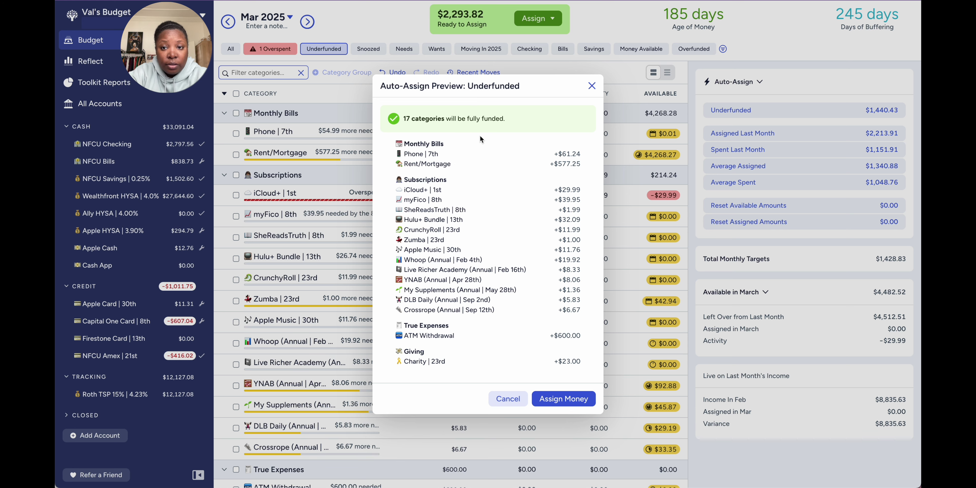
click(558, 404)
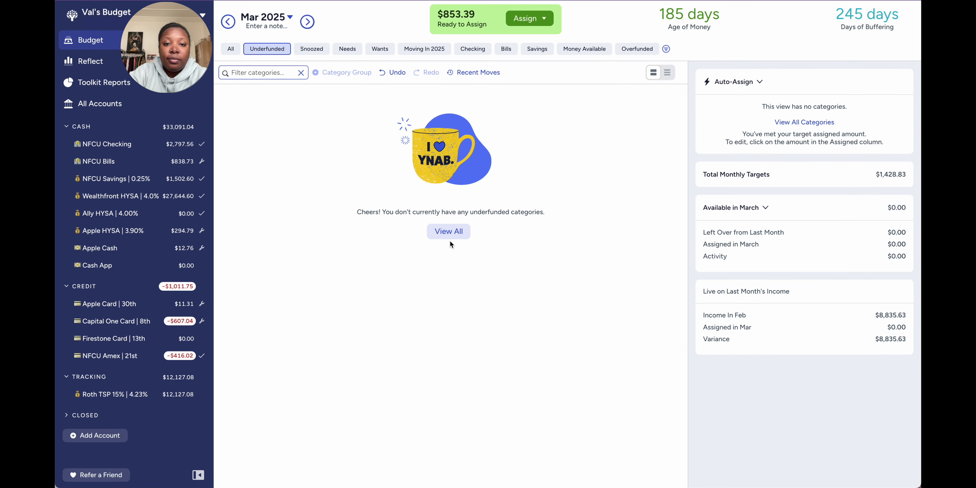
click(453, 231)
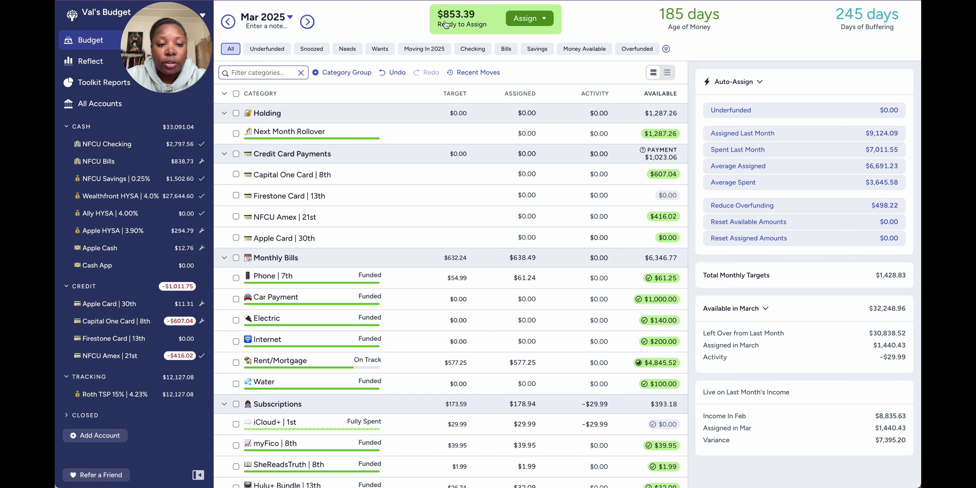
Review the March 2025 categories and assign the remaining $853.39 to the Rent/Mortgage category.
scroll(379, 308, down, 3)
scroll(378, 308, down, 1)
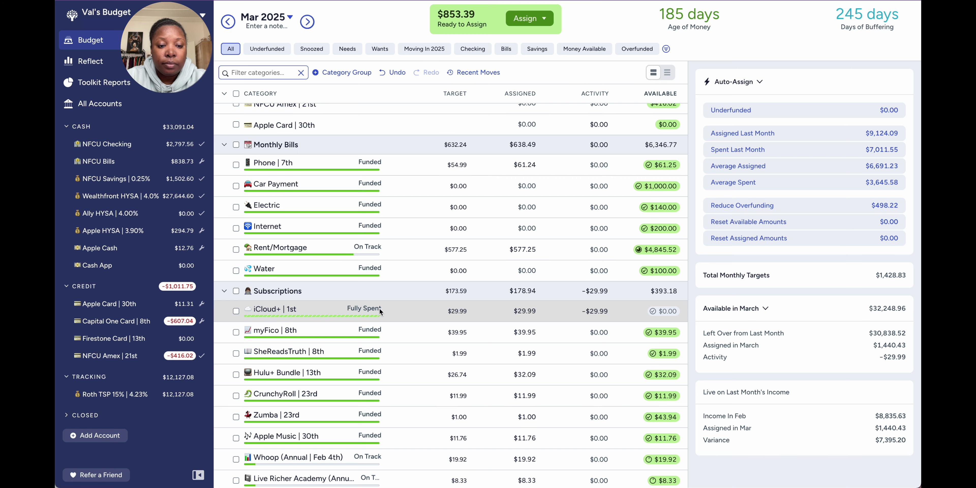
scroll(379, 308, down, 5)
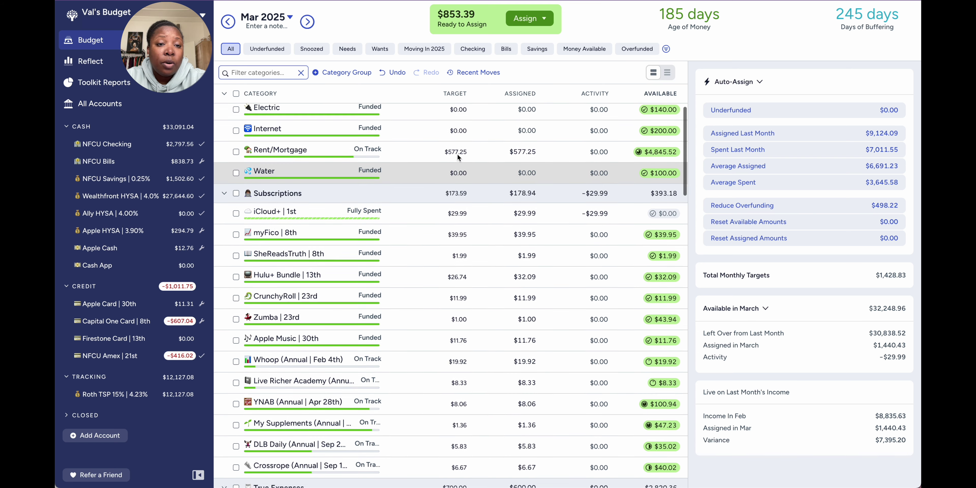
scroll(458, 154, up, 1)
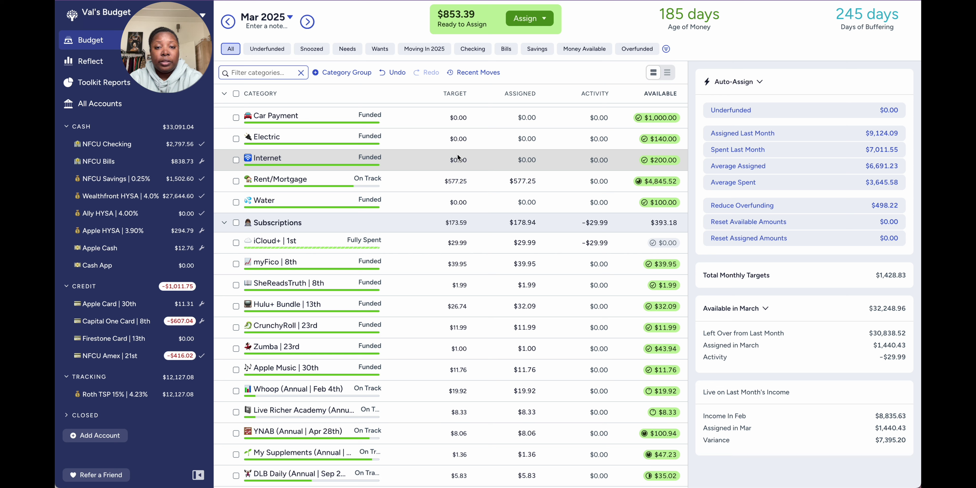
click(527, 20)
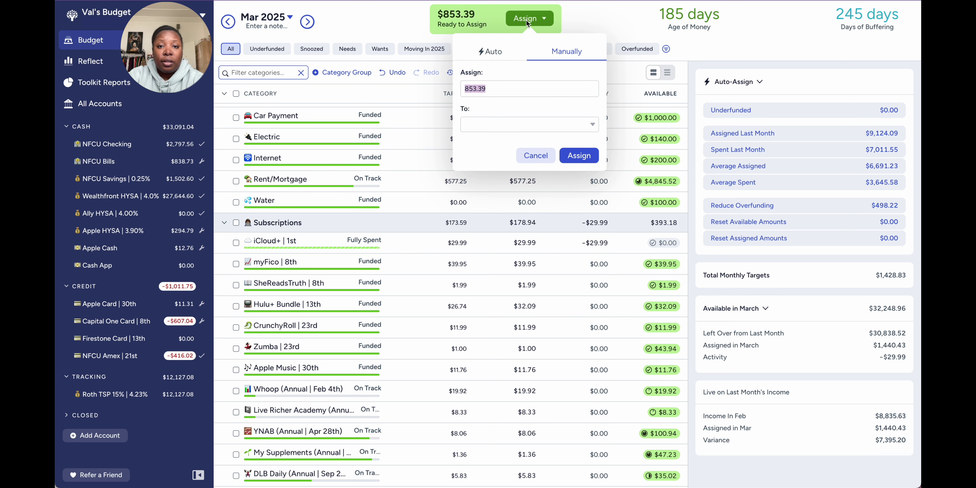
click(492, 124)
text(ren)
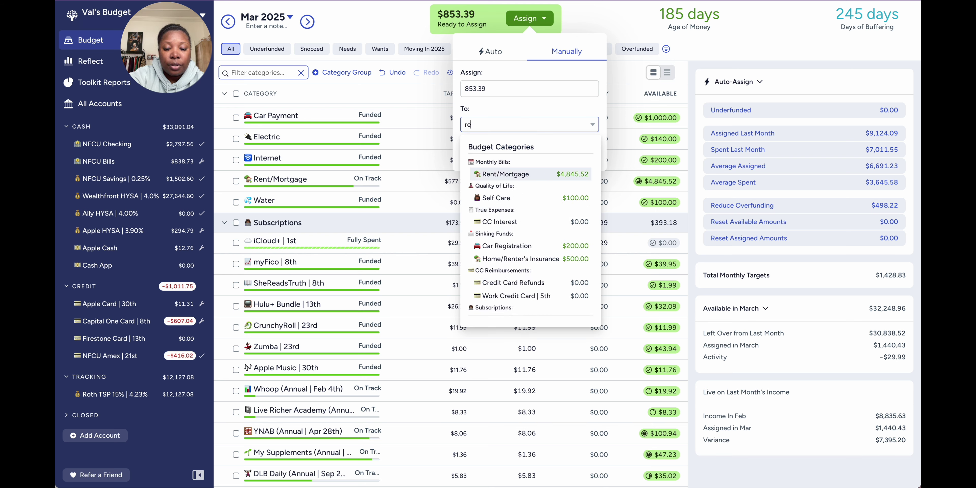
click(499, 174)
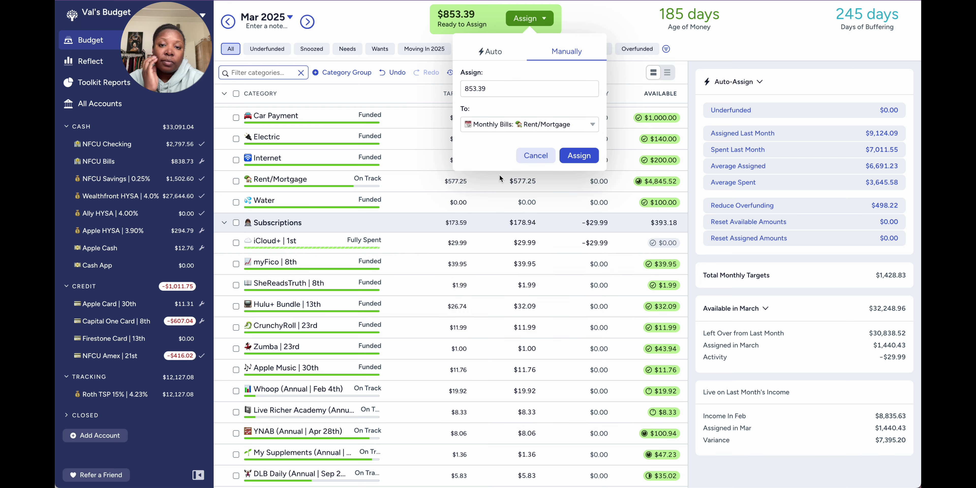
click(576, 155)
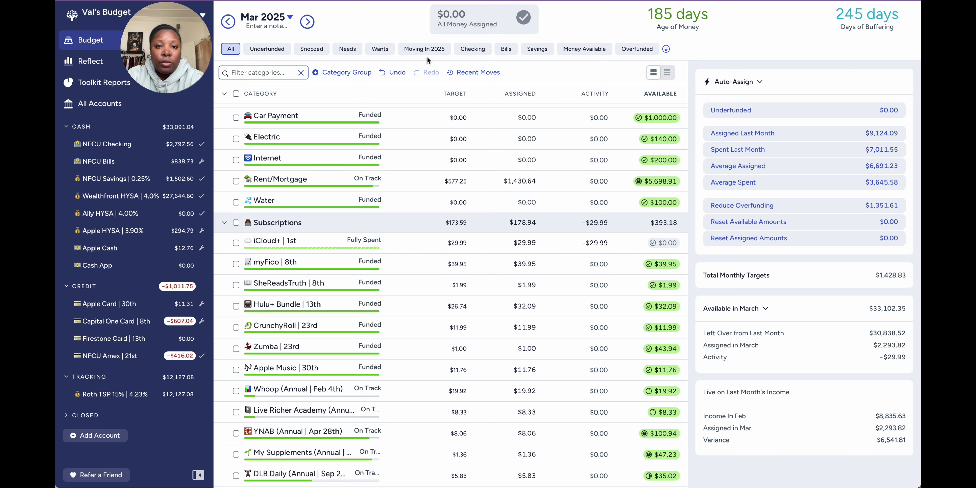
Show the Moving In 2025 category view and examine the available balances of its categories.
click(414, 53)
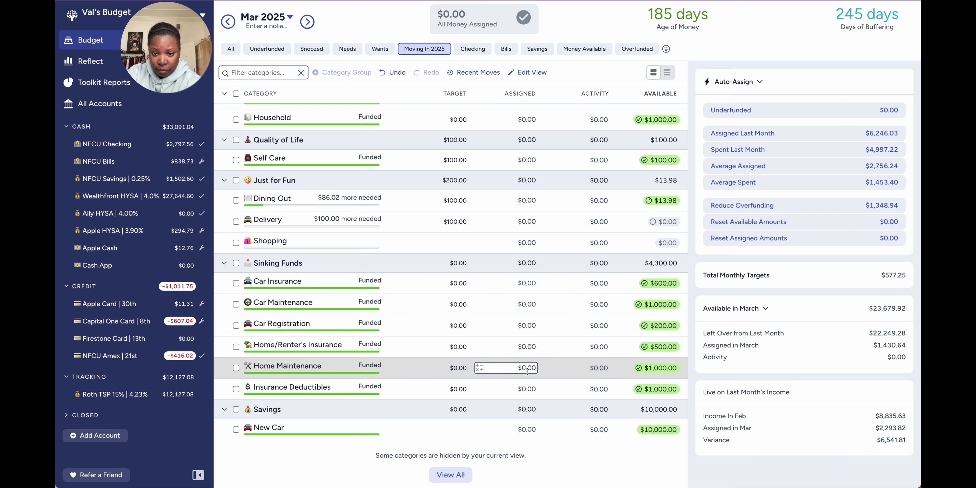
mouse_move(658, 372)
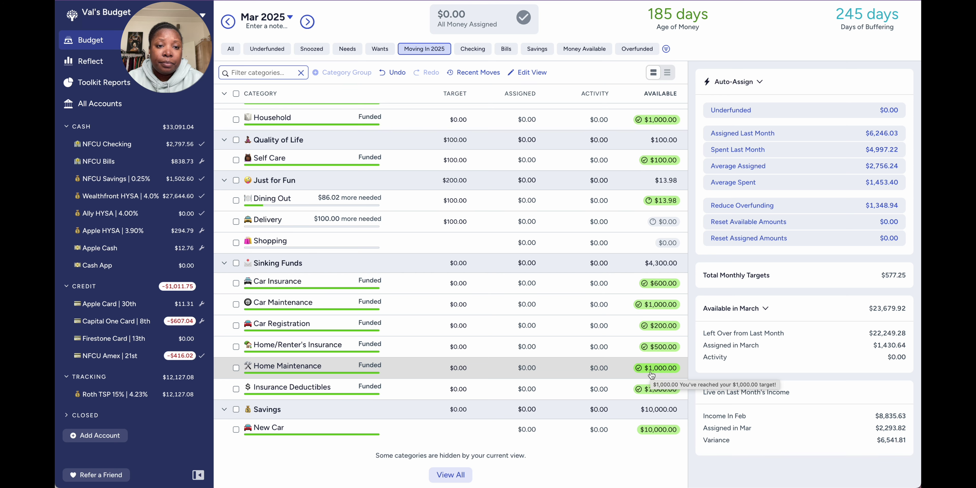
scroll(553, 227, up, 5)
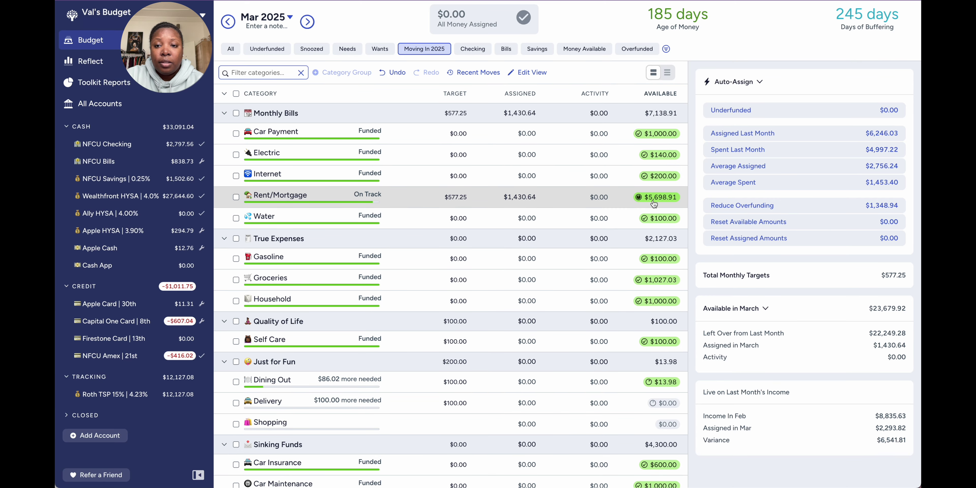
mouse_move(650, 204)
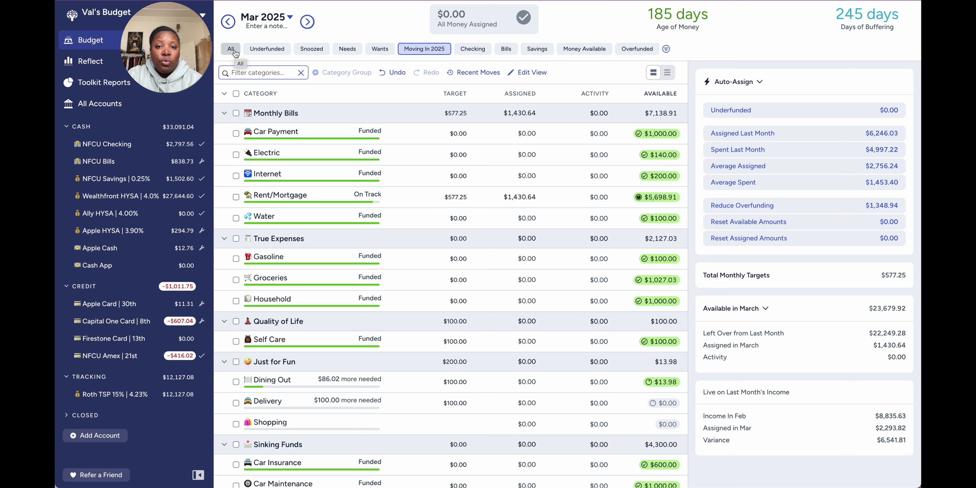
In the Savings category view, select Rent/Mortgage and the whole Subscriptions group, and copy their combined amount assigned in March.
click(539, 49)
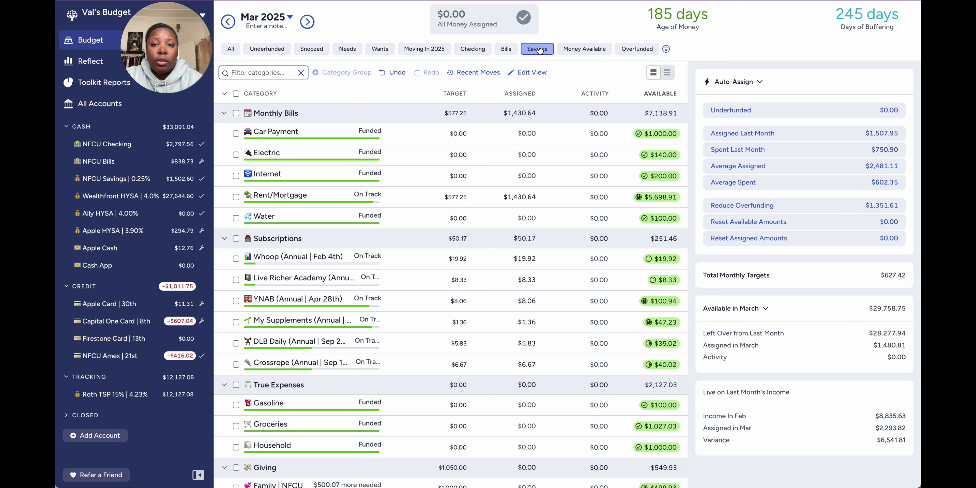
click(523, 132)
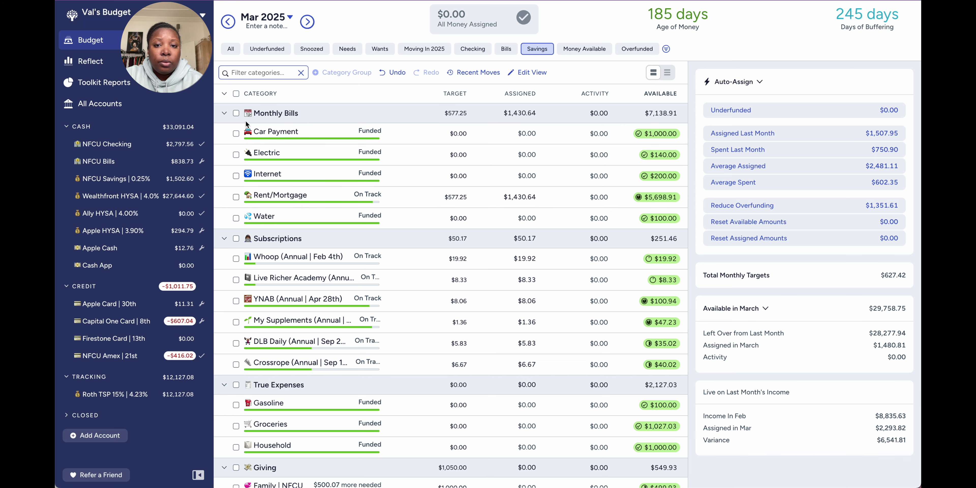
click(236, 197)
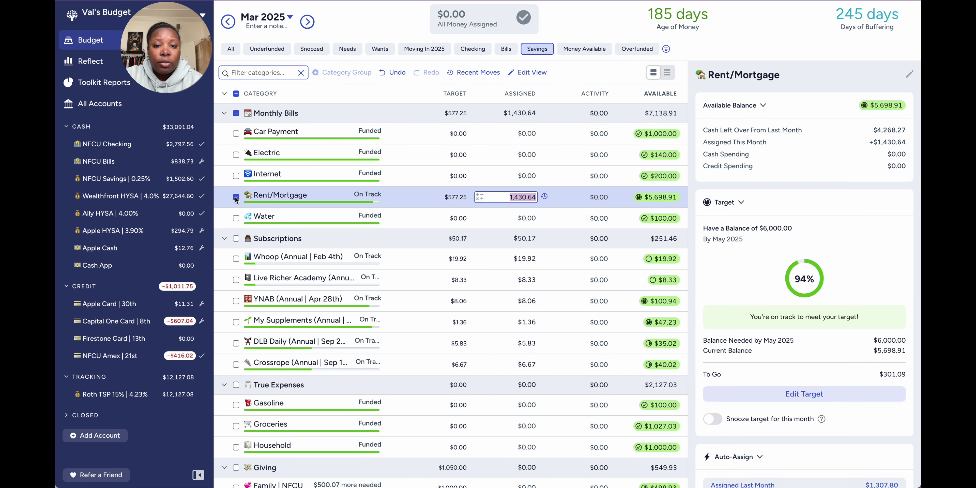
click(236, 239)
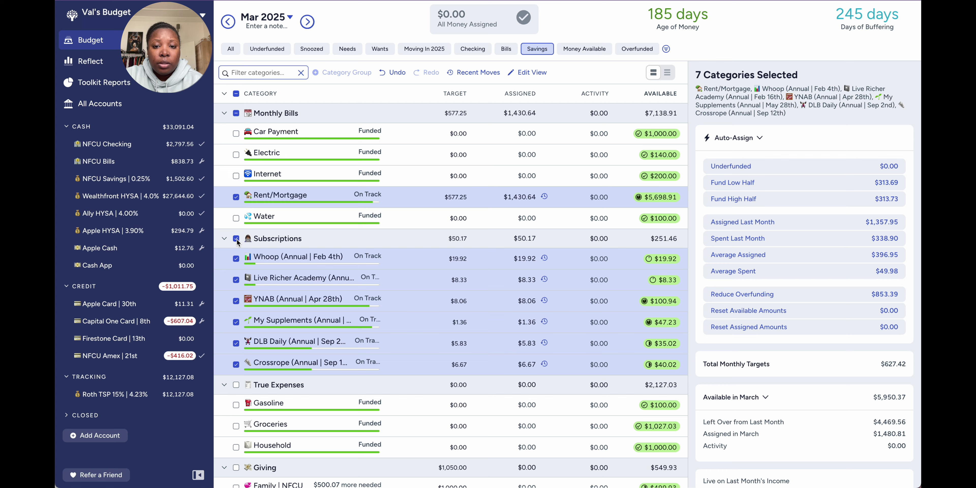
scroll(236, 239, down, 5)
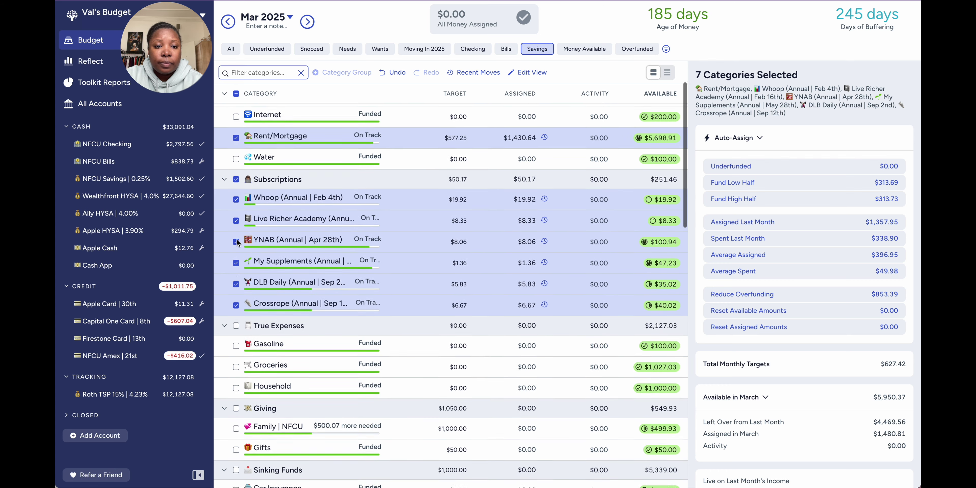
scroll(237, 238, down, 10)
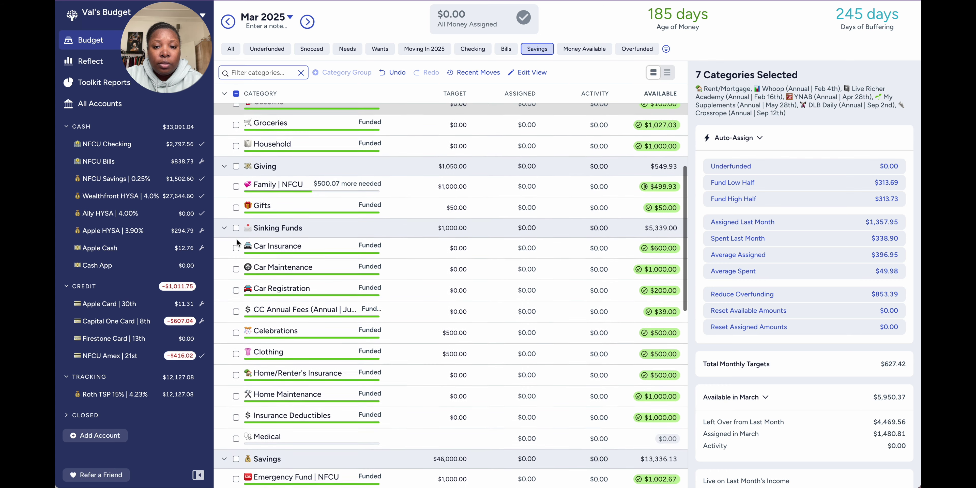
scroll(237, 238, down, 11)
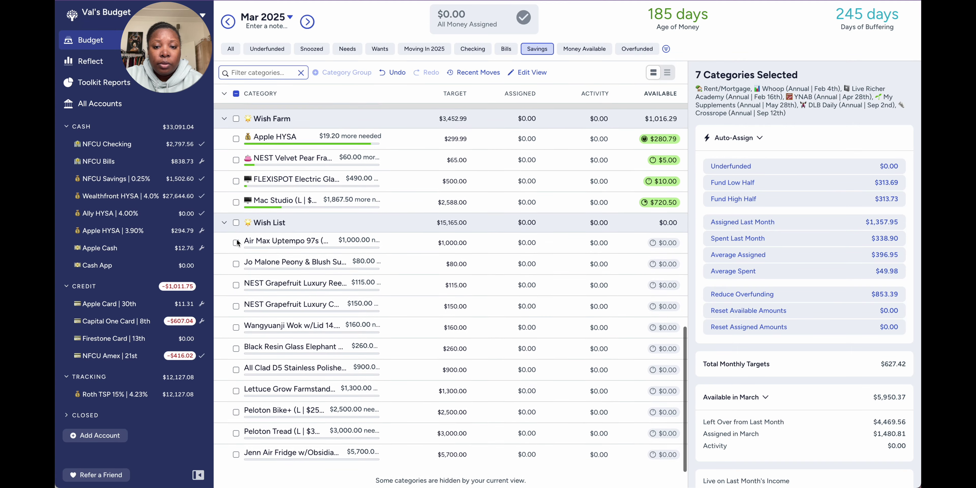
scroll(236, 239, up, 12)
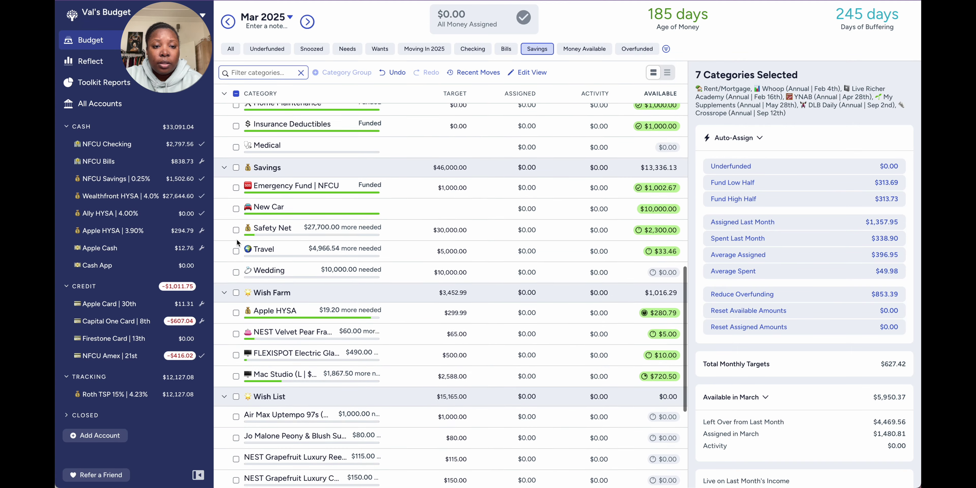
scroll(237, 242, up, 14)
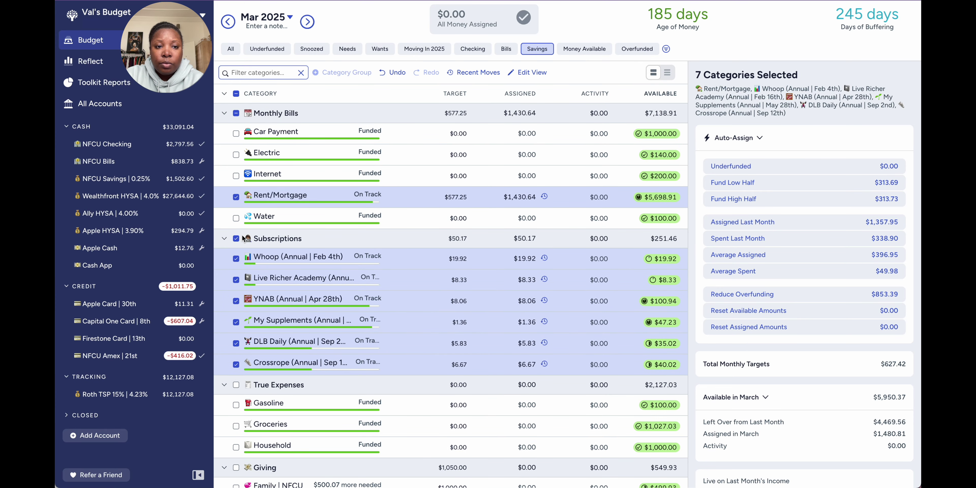
click(519, 198)
click(531, 344)
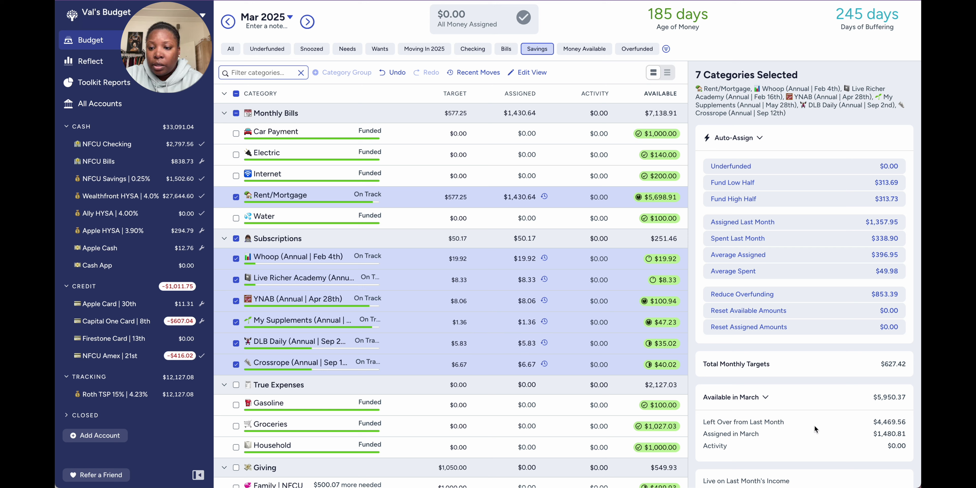
drag(877, 434, 911, 434)
key(super+c)
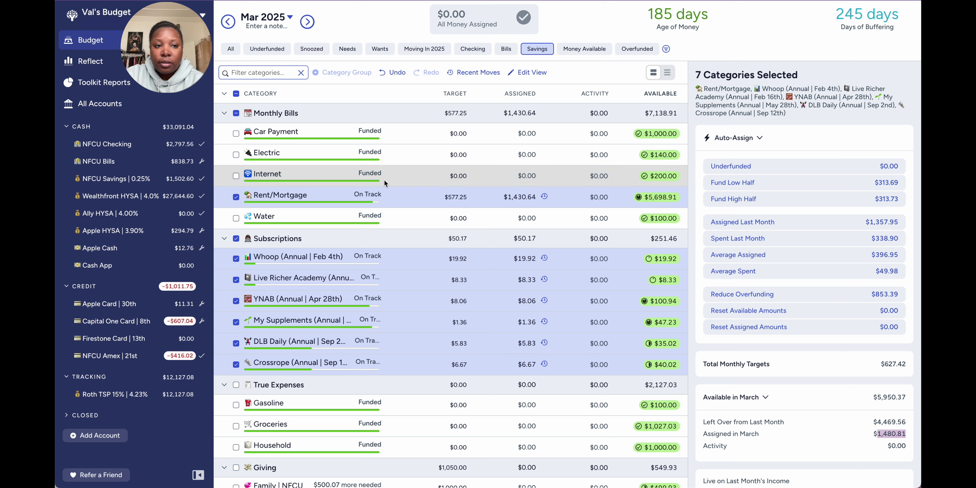
Record a transfer of $1,480.81 from NFCU Checking to Wealthfront HYSA, dated 03/02/2025.
click(117, 146)
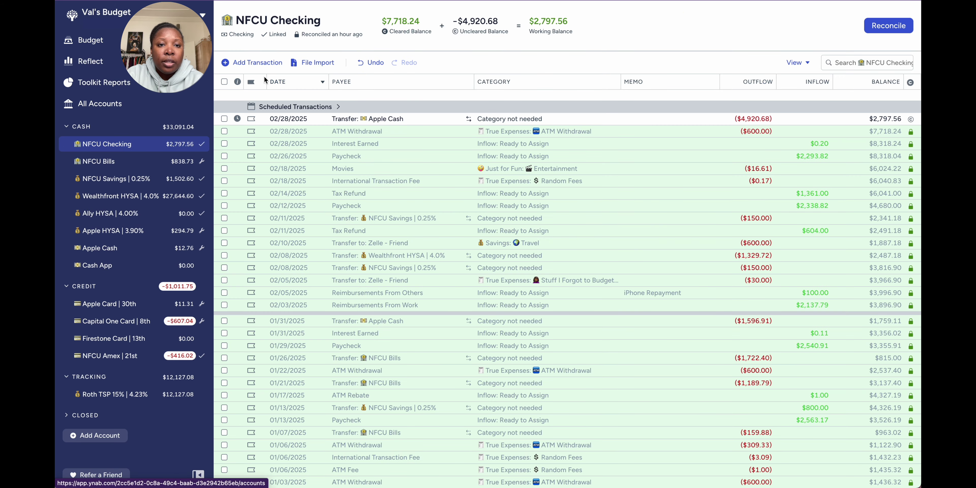
click(252, 62)
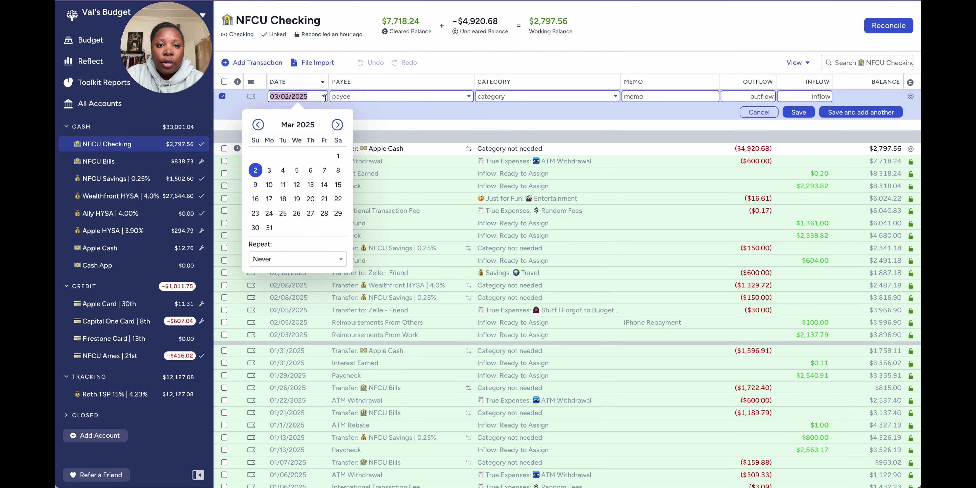
click(343, 96)
text(we)
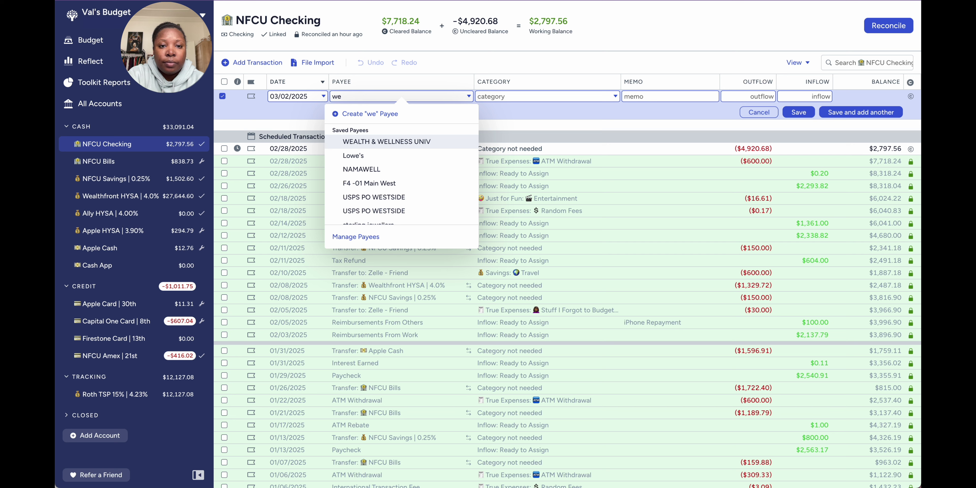
text(a)
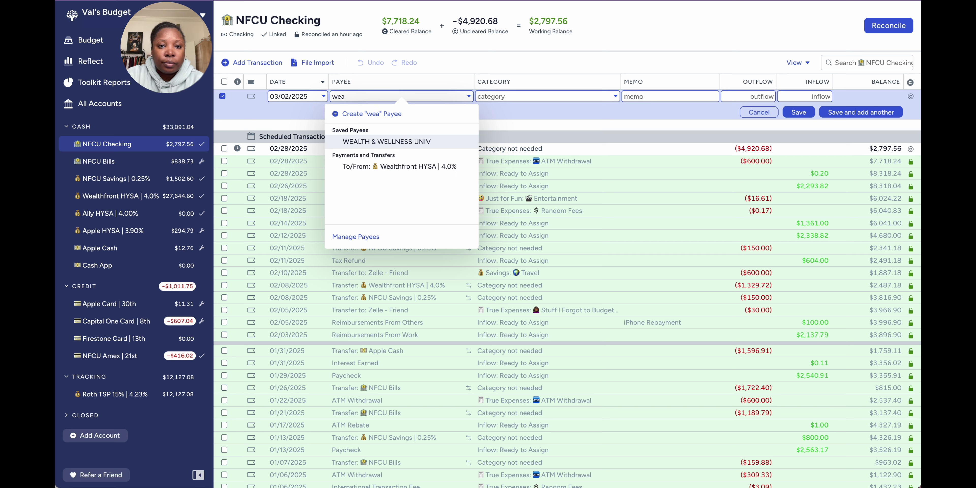
click(371, 170)
click(755, 95)
key(super+v)
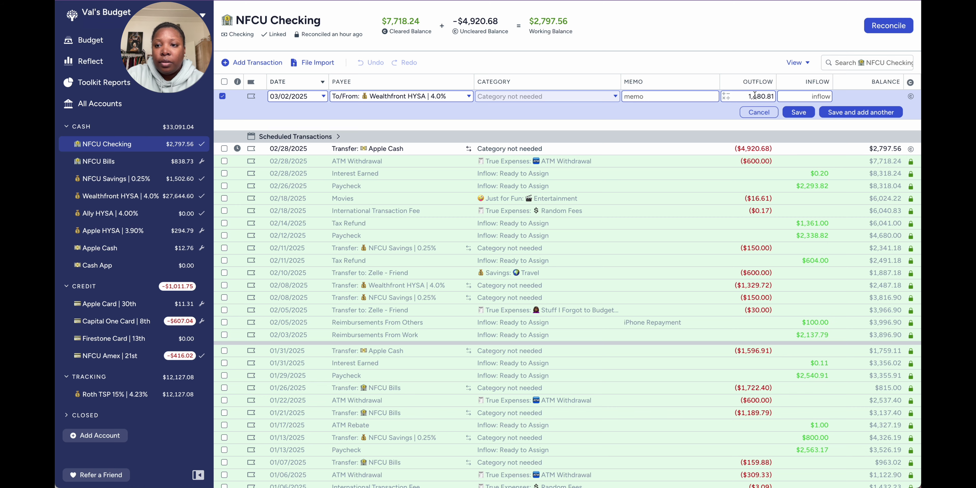
click(798, 112)
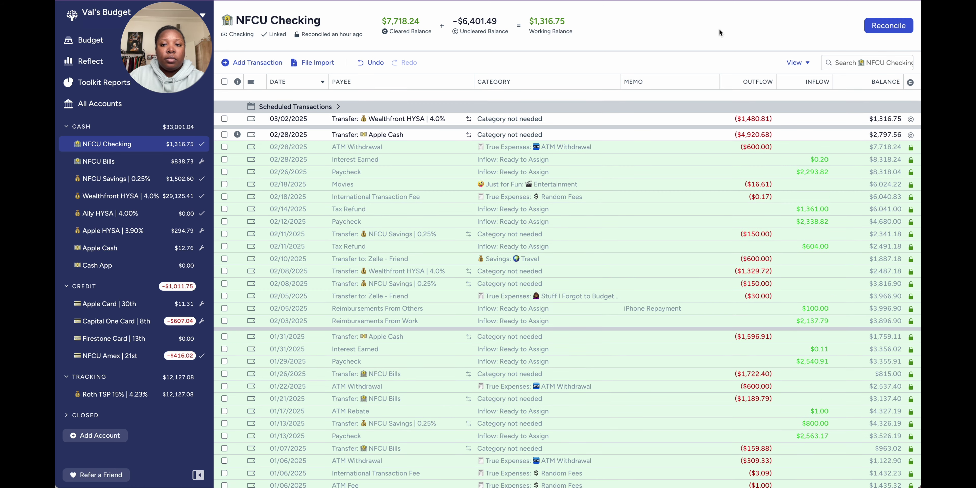
Return to the budget with all categories shown and clear the amount assigned to Next Month Rollover in February 2025.
click(76, 43)
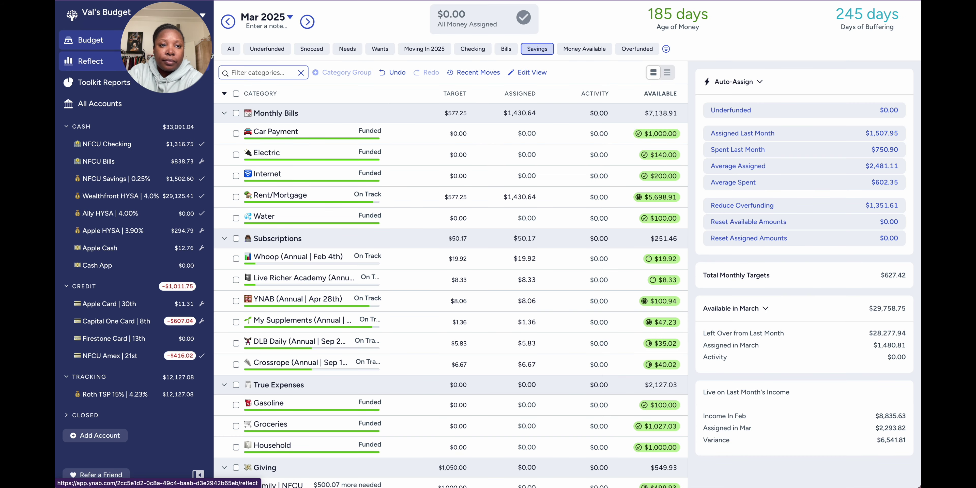
click(230, 49)
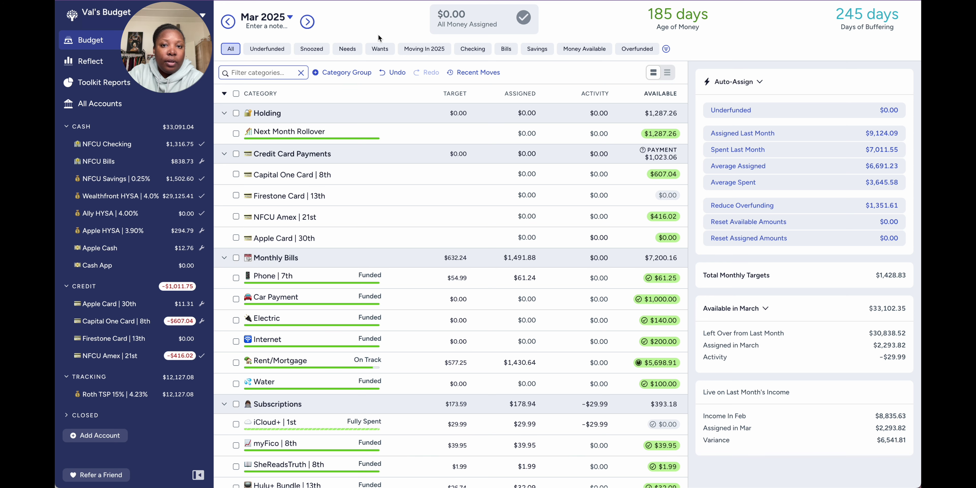
click(228, 22)
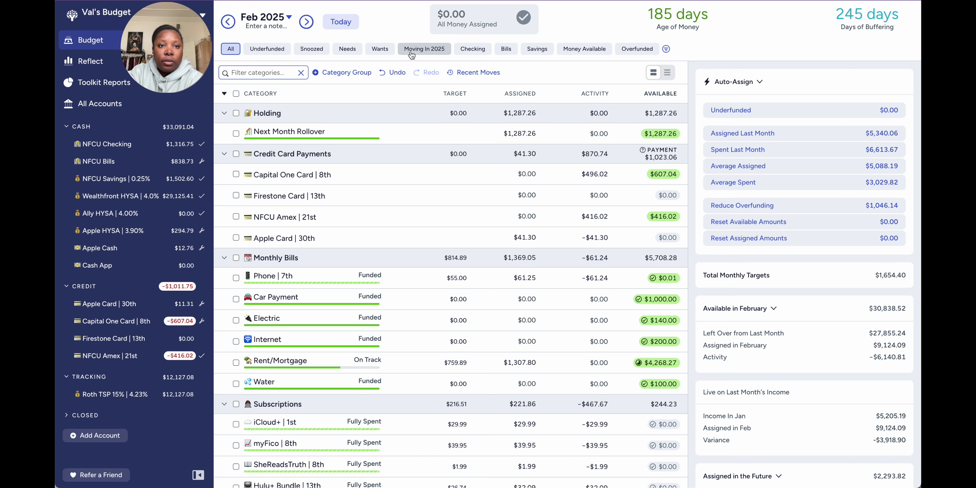
click(525, 133)
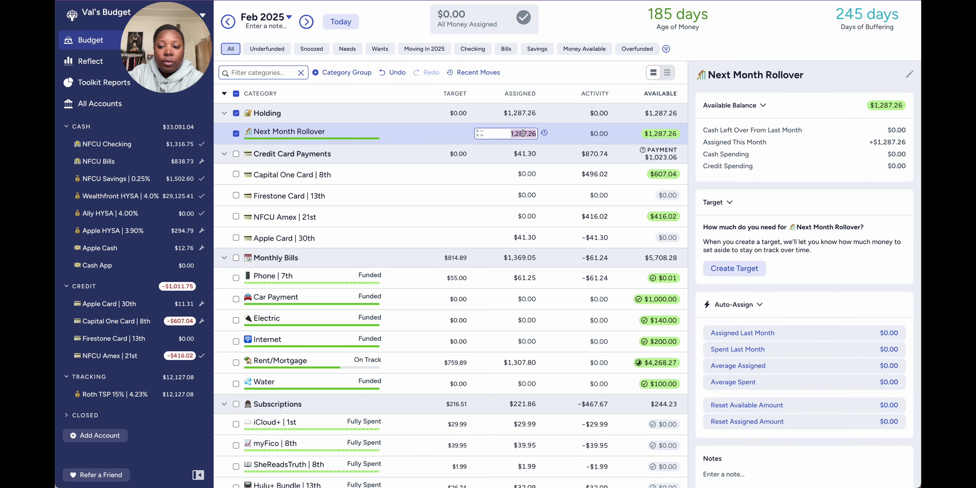
key(BackSpace)
key(Return)
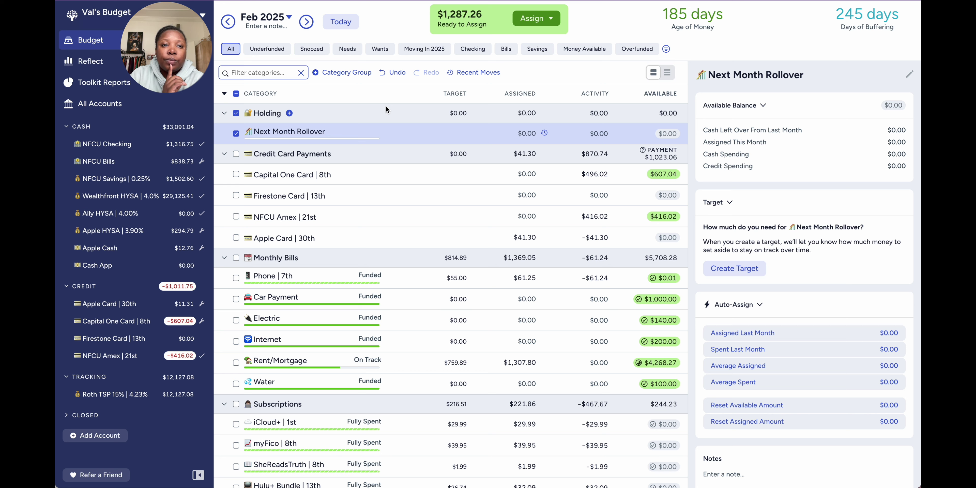
Examine the March 2025 budget and the NFCU Checking register, ending back in the budget.
click(305, 26)
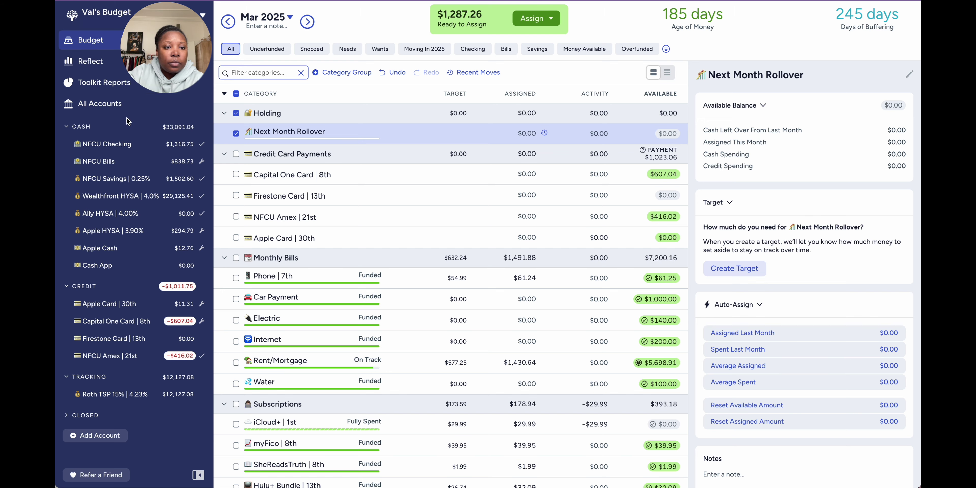
click(116, 144)
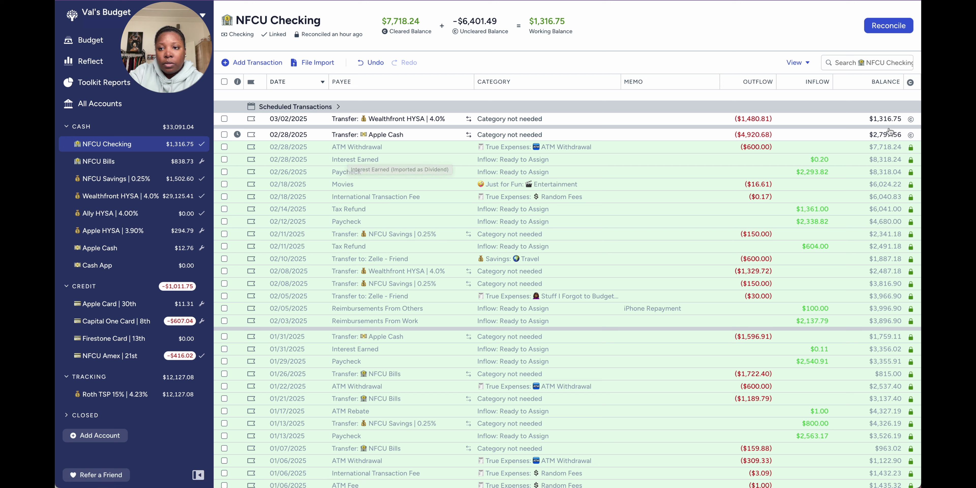
mouse_move(563, 19)
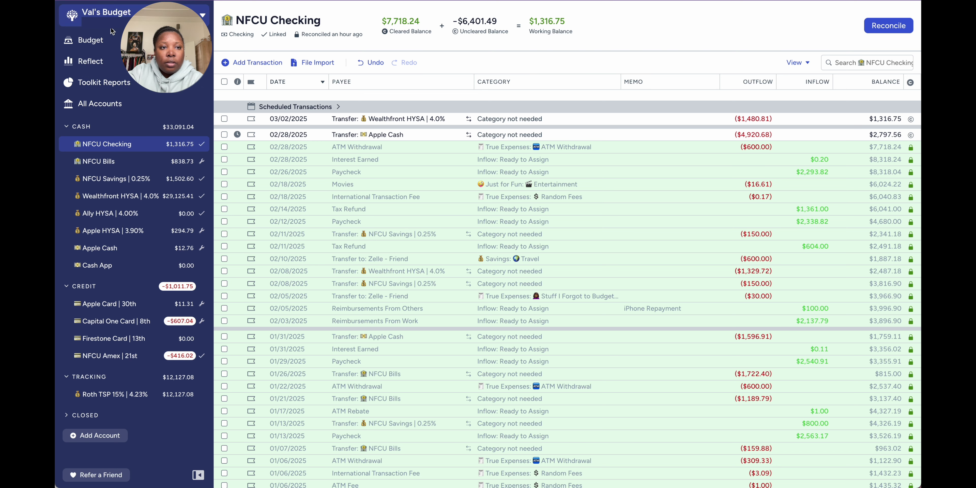
click(98, 42)
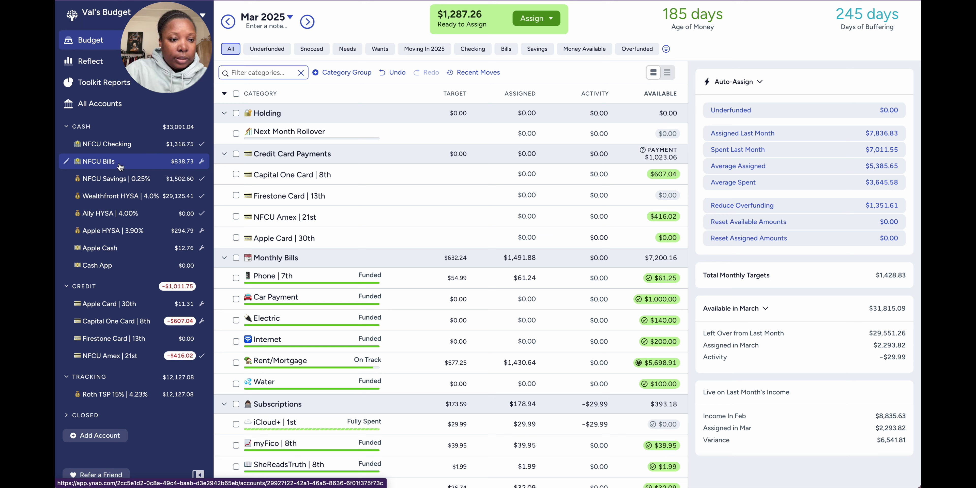
Record a $607.04 payment from NFCU Bills to the Capital One Card, dated 03/02/2025, and check it in the NFCU Bills register.
click(123, 325)
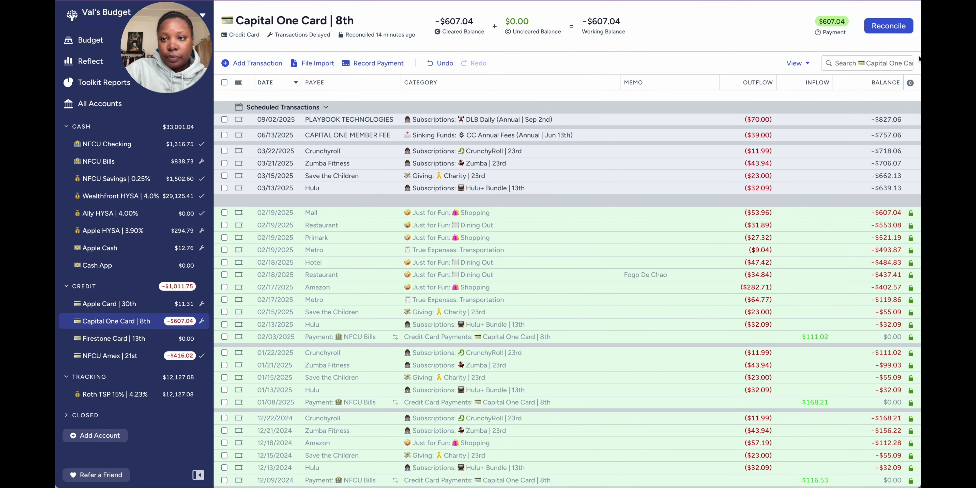
click(378, 64)
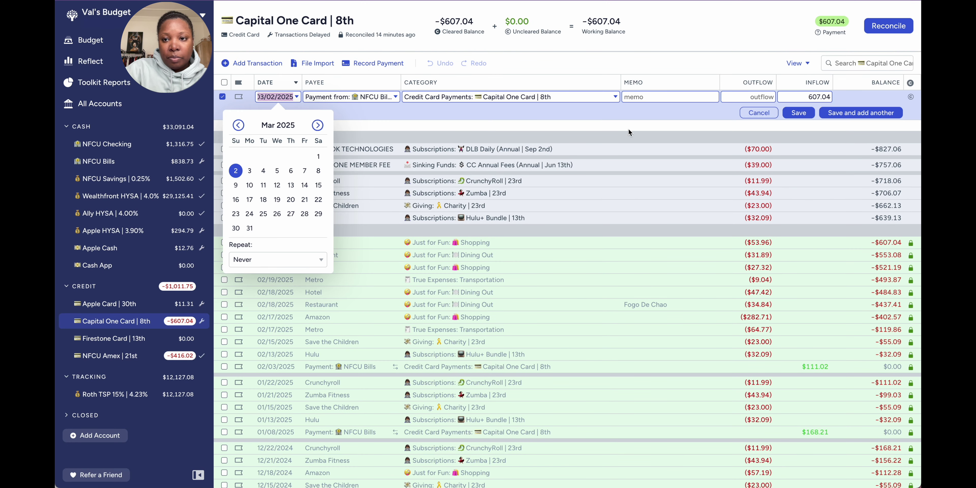
click(799, 113)
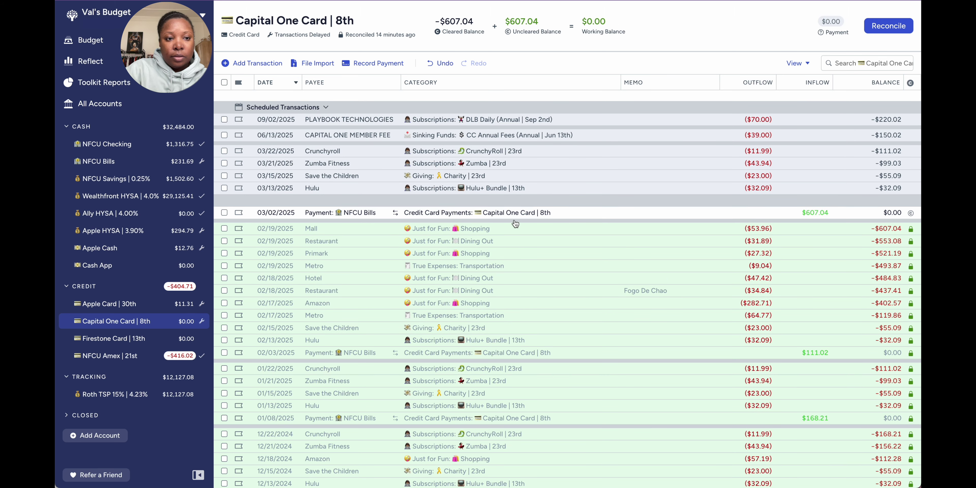
click(107, 164)
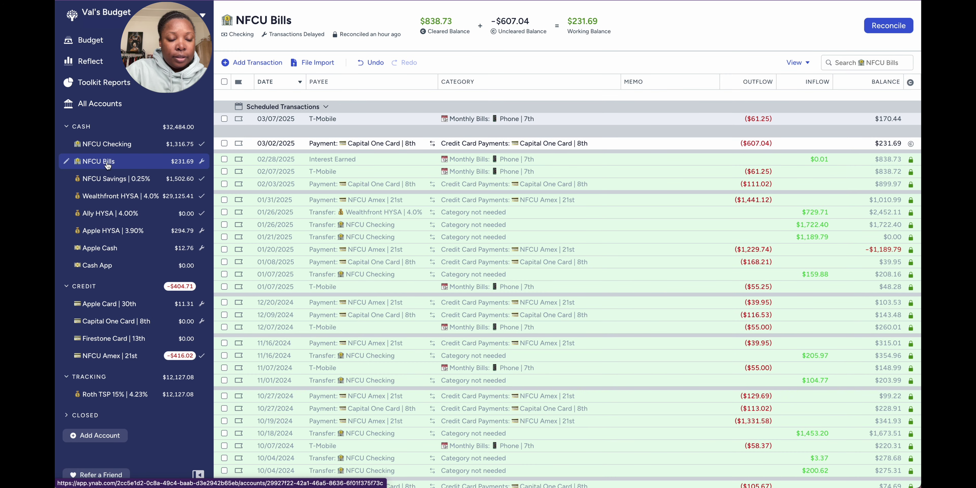
Review the NFCU Amex register and set the scheduled 03/07/2025 T-Mobile outflow in NFCU Bills to $55.00.
click(108, 359)
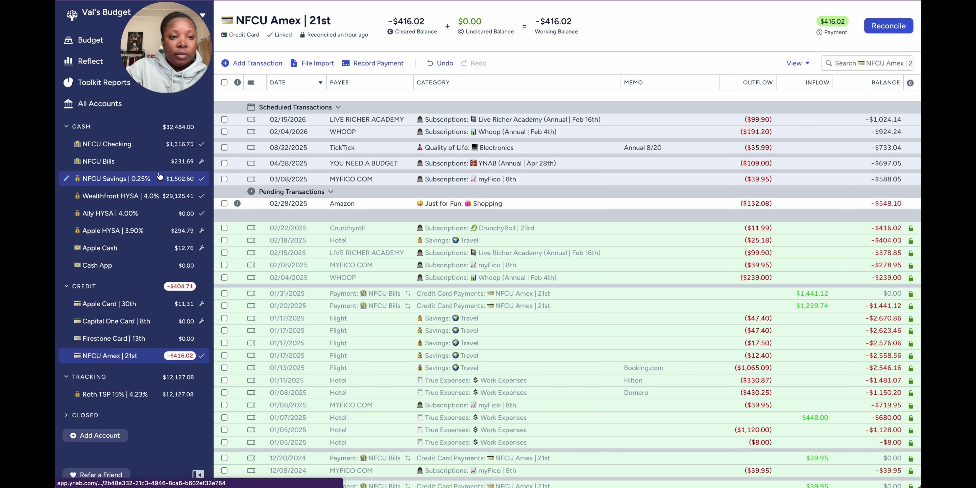
click(143, 169)
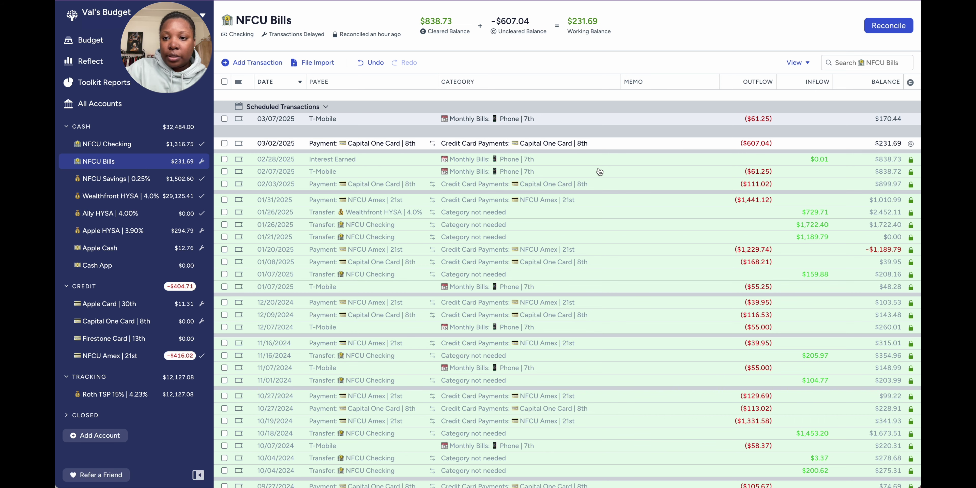
click(758, 122)
click(758, 118)
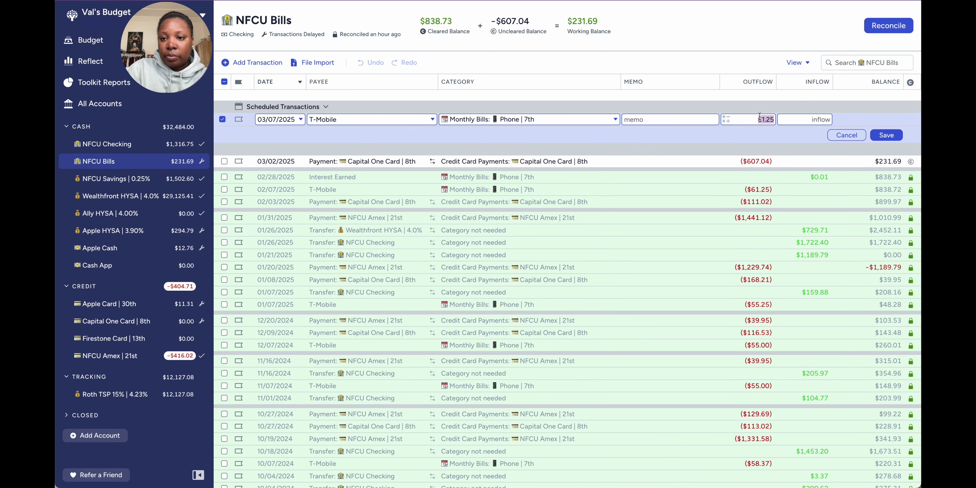
text(55)
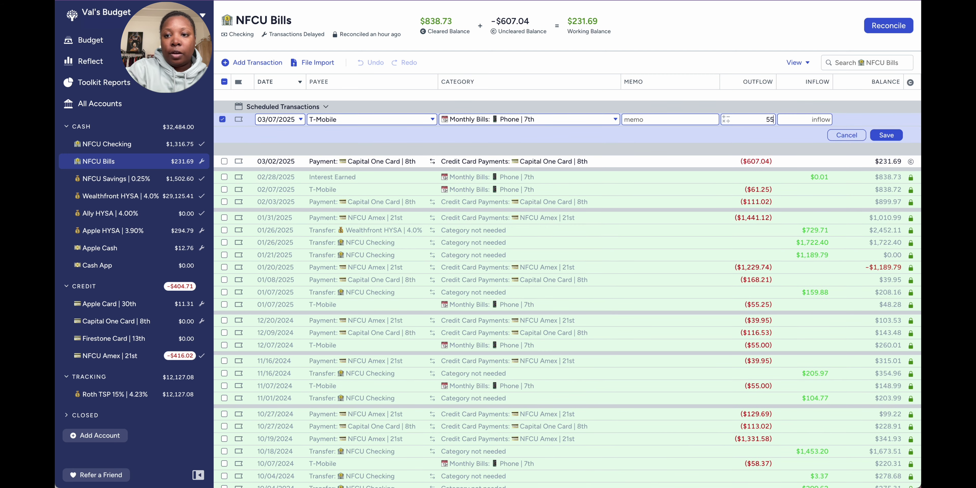
click(886, 136)
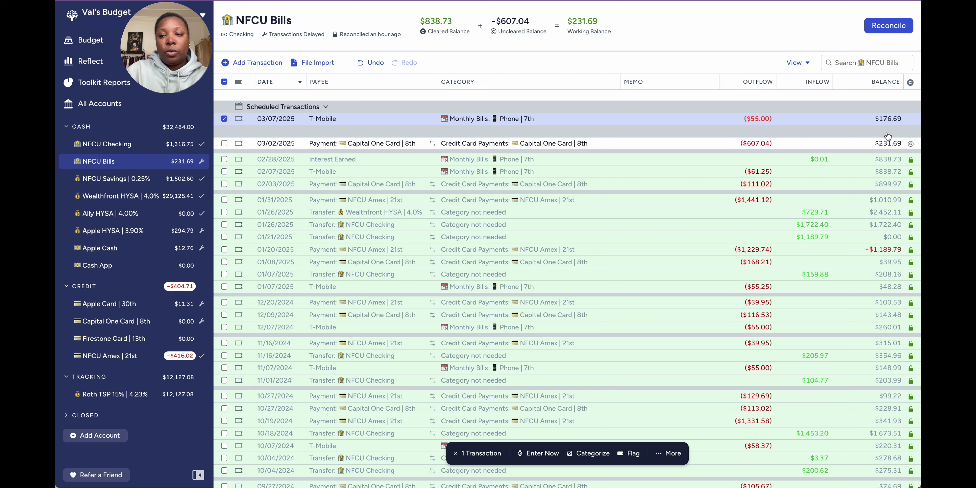
click(224, 119)
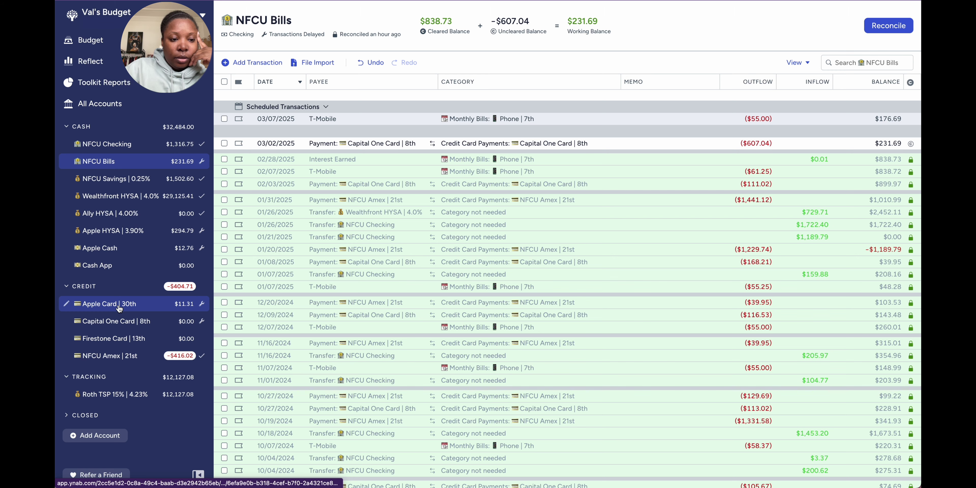
Record a transfer of $262.33 from NFCU Checking to NFCU Bills, dated 03/02/2025, and check both account registers.
click(109, 326)
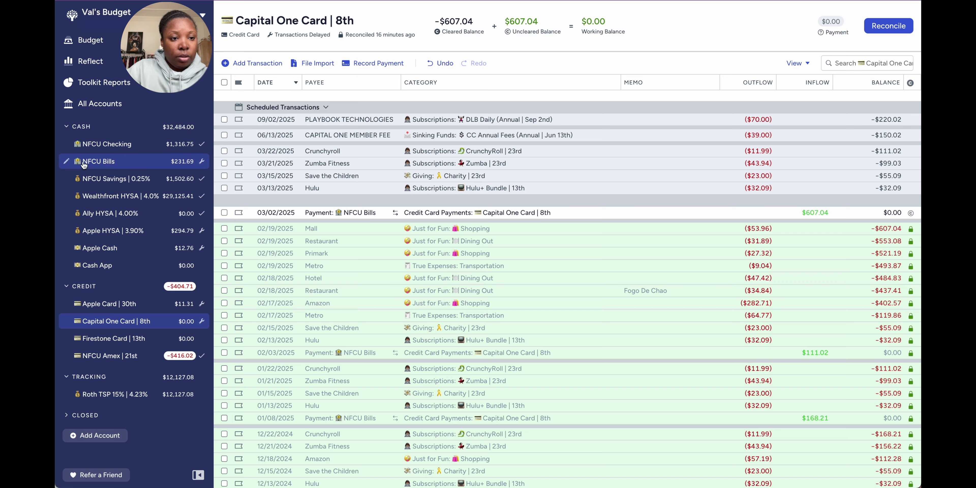
click(107, 144)
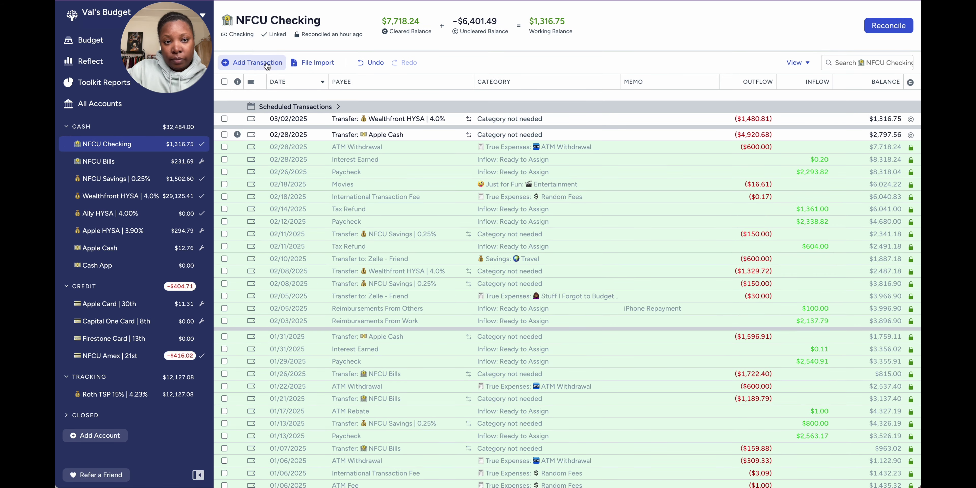
click(251, 63)
click(352, 96)
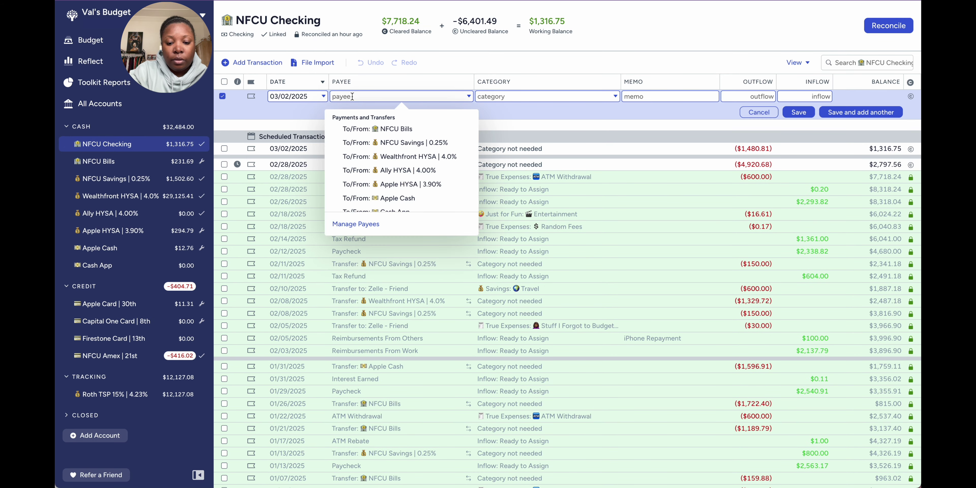
text(bill)
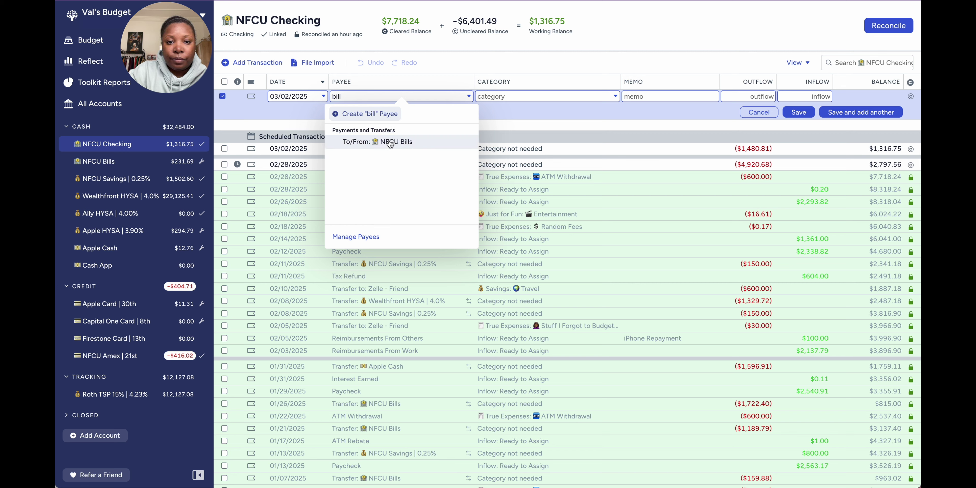
click(390, 142)
click(756, 97)
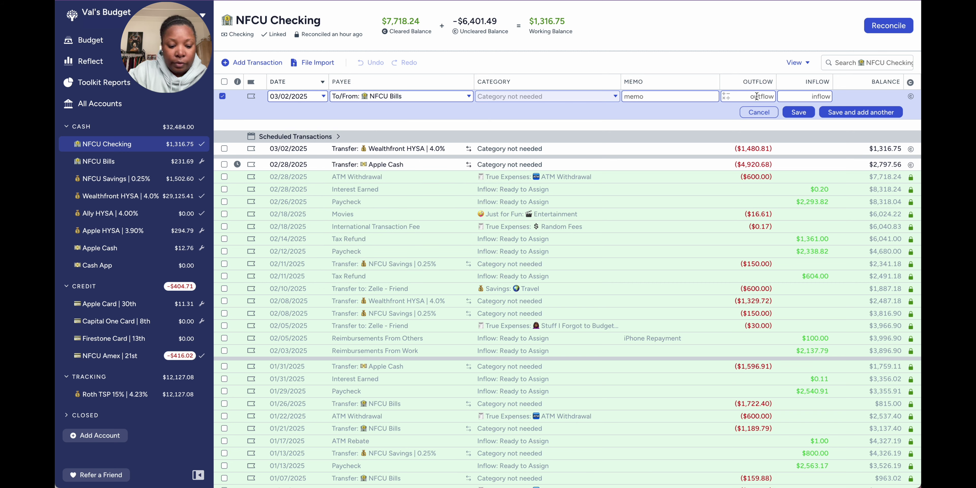
text(2)
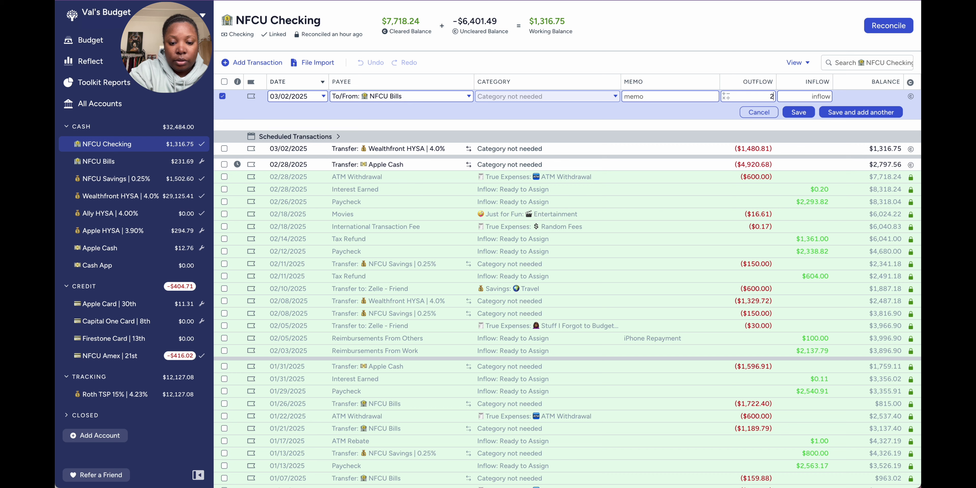
text(62.33)
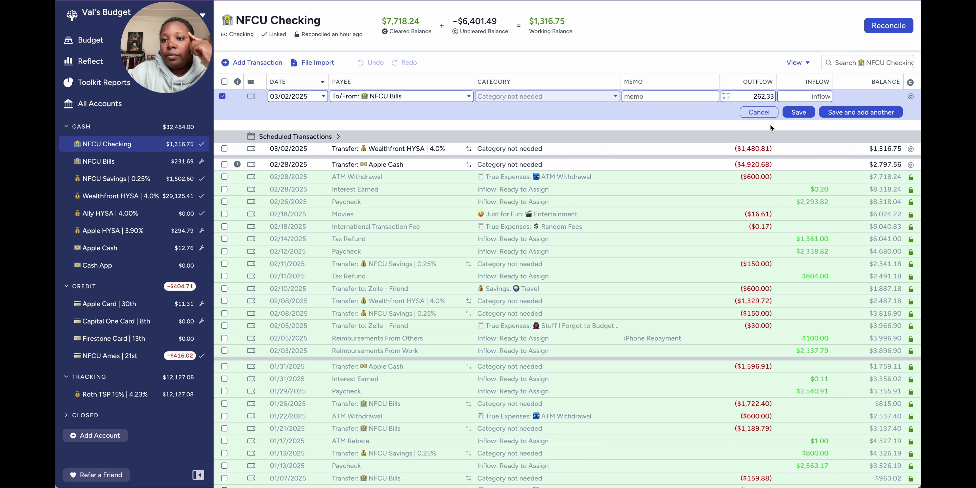
click(799, 112)
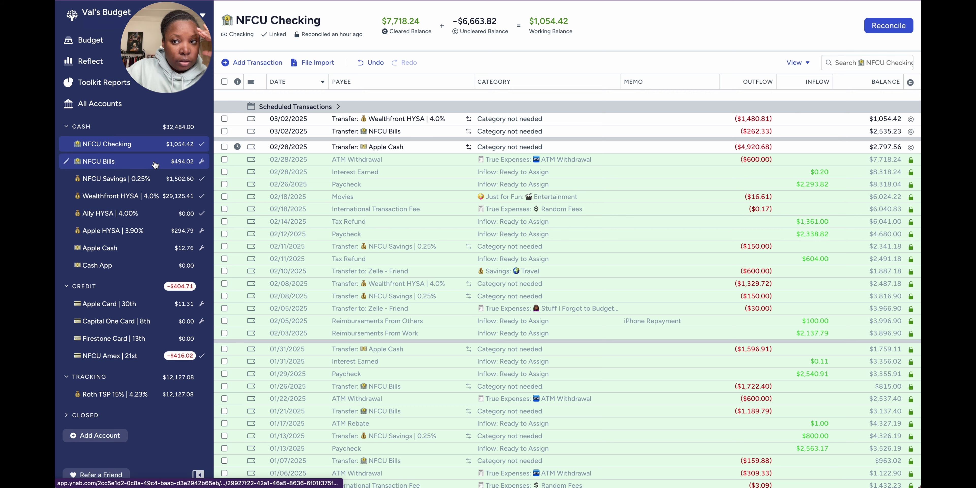
click(143, 170)
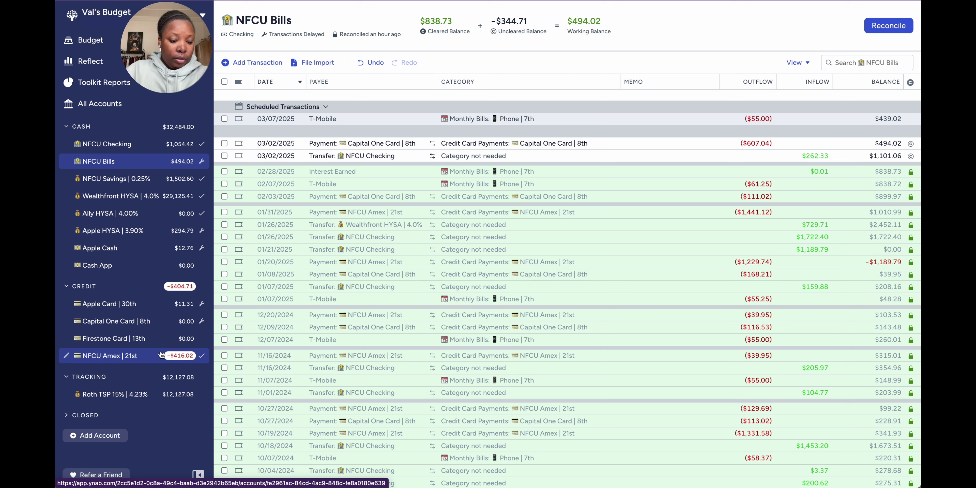
click(143, 150)
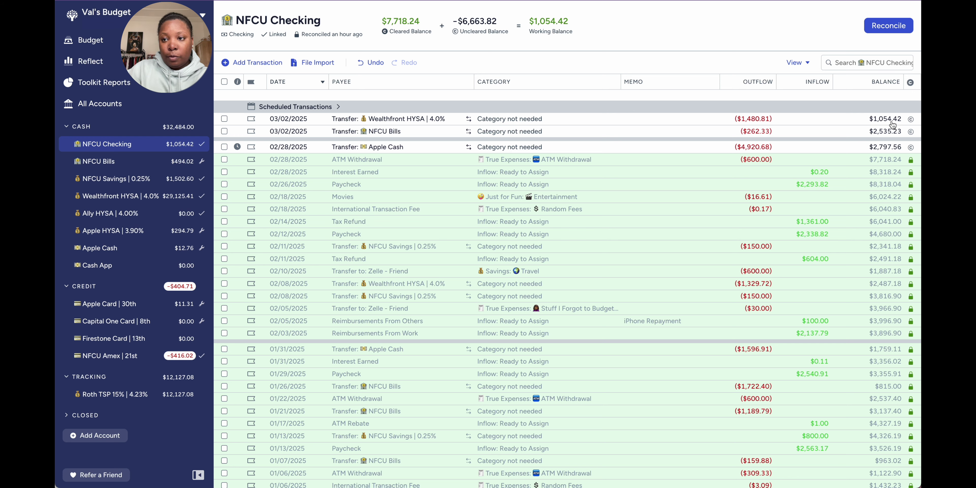
Assign $1,000.00 of the Ready to Assign money to Rent/Mortgage in the March 2025 budget.
click(91, 40)
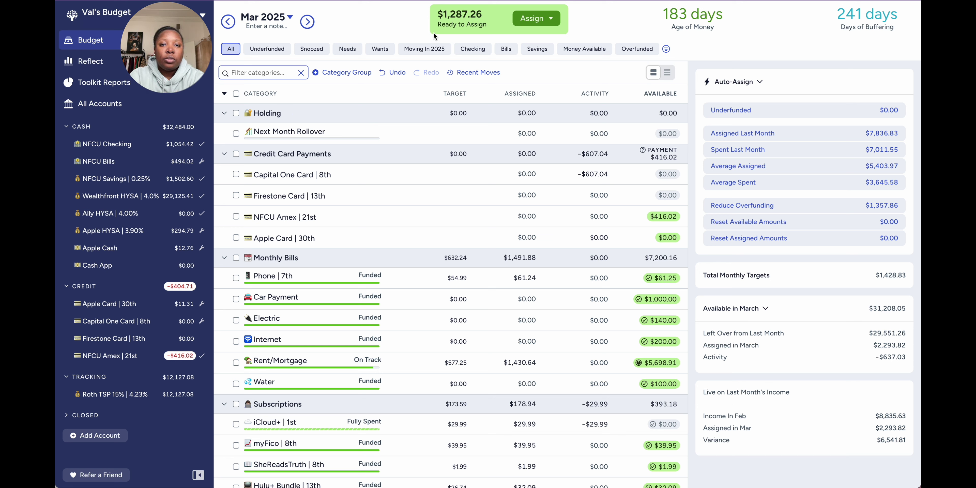
click(530, 20)
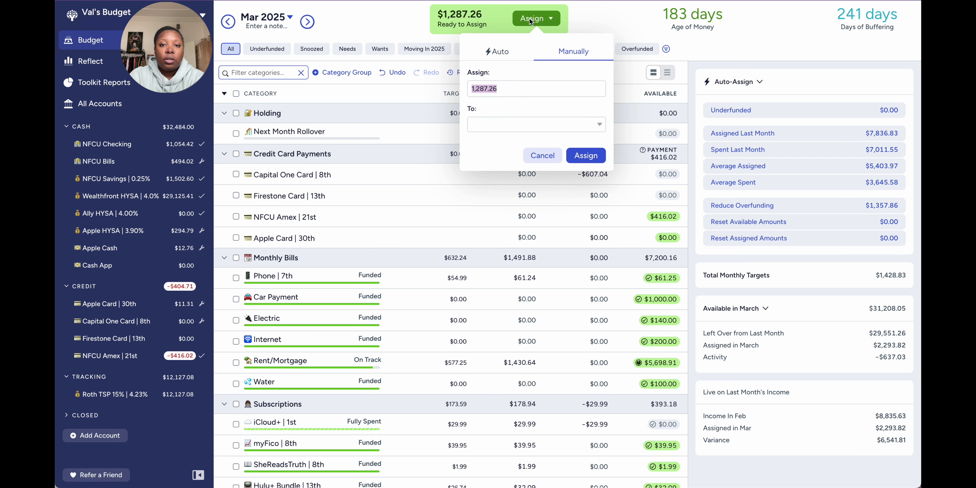
click(495, 125)
text(ren)
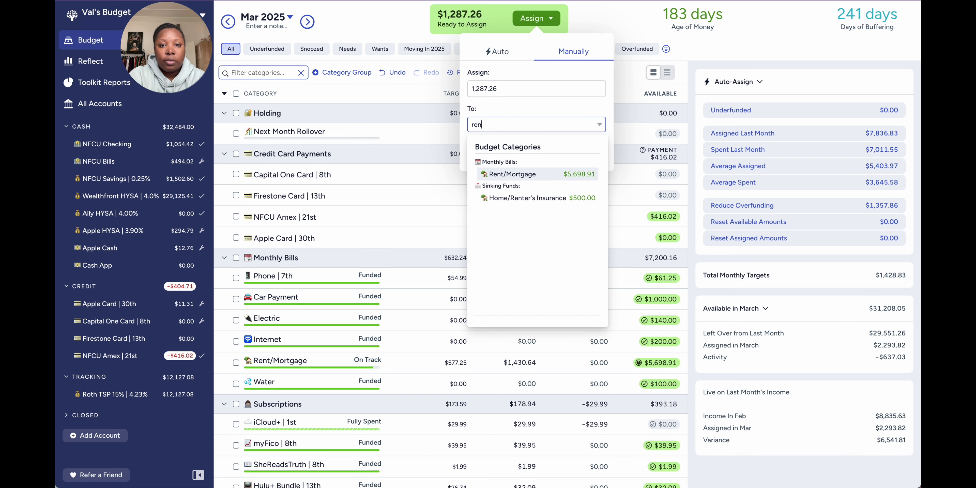
click(520, 175)
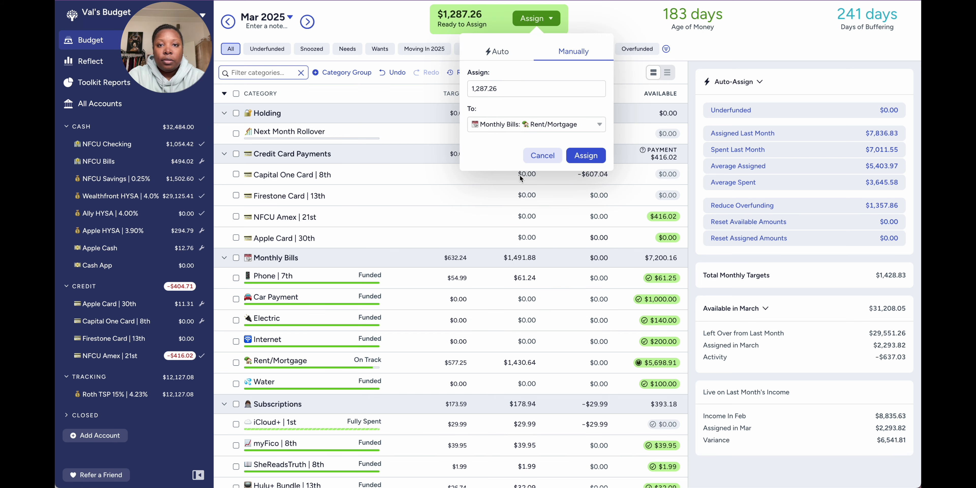
double_click(492, 89)
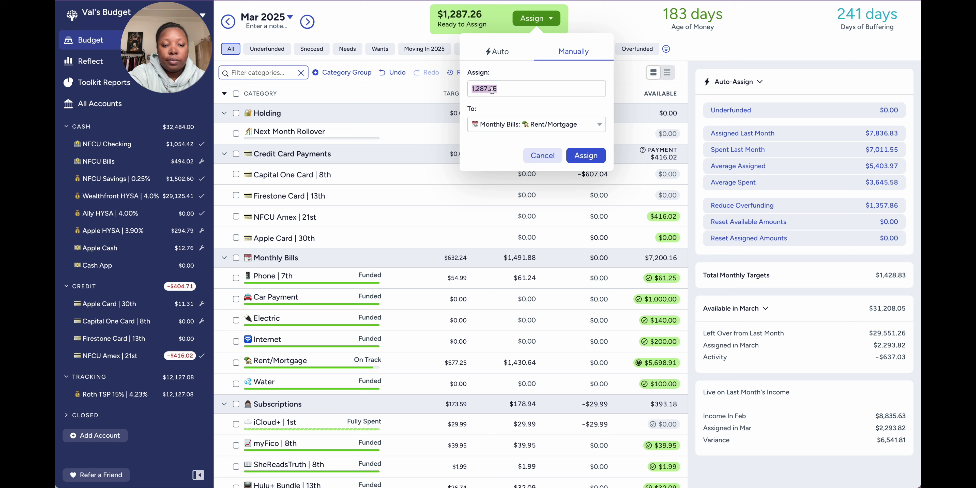
text(1000)
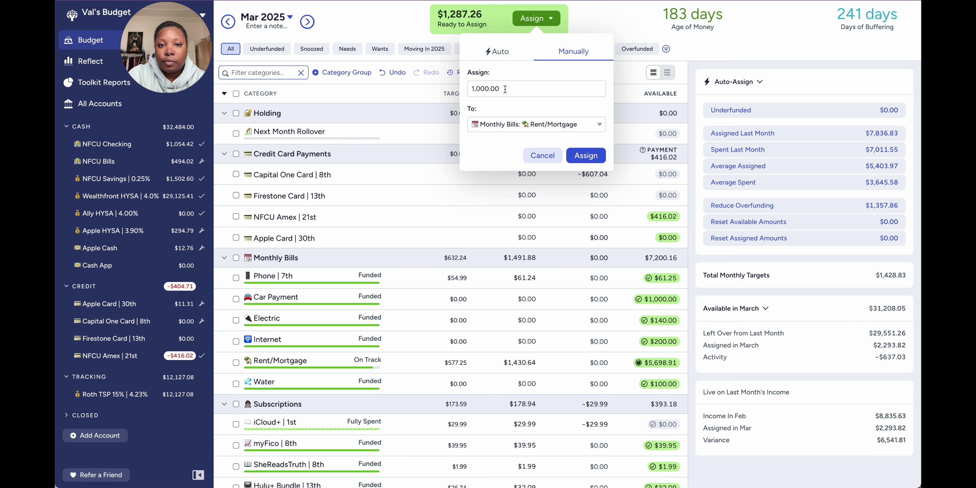
click(586, 155)
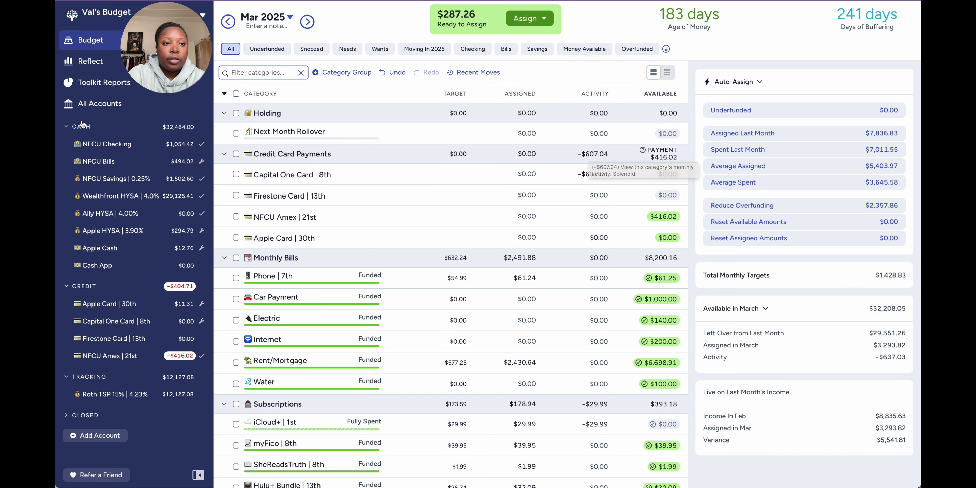
Try adding $1,000 to the 03/02/2025 transfer from NFCU Checking to Wealthfront HYSA, and undo that change.
click(104, 144)
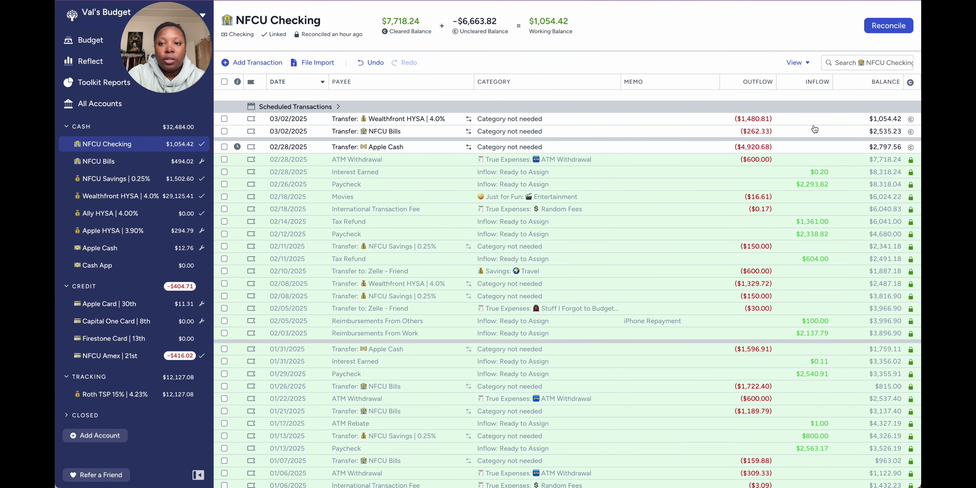
click(756, 121)
click(756, 119)
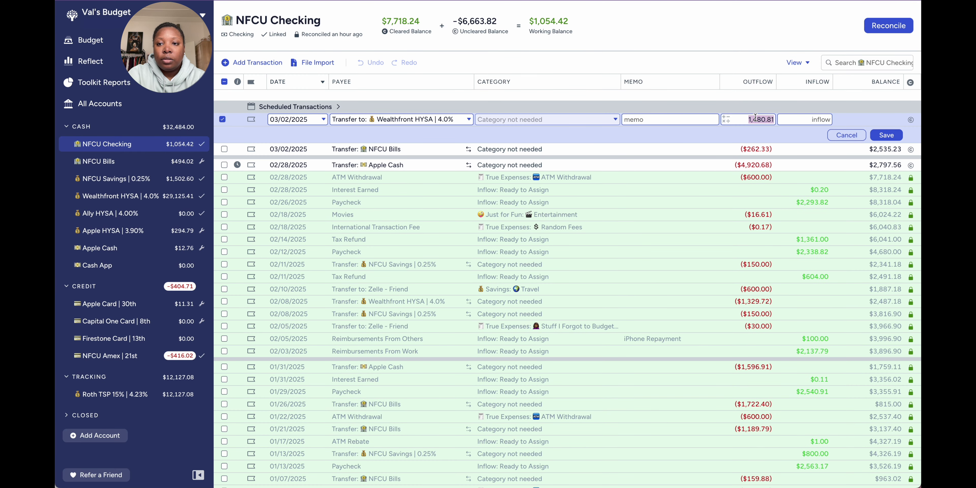
key(Right)
text(+)
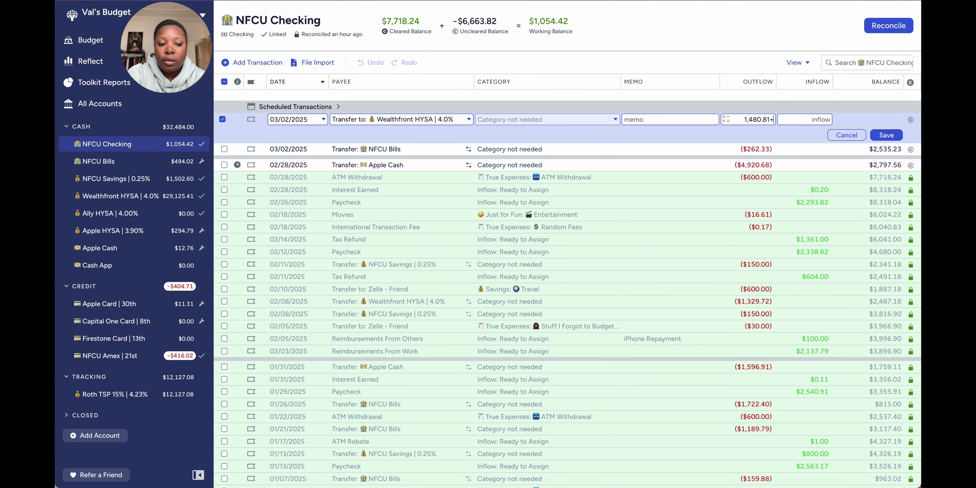
text(1000)
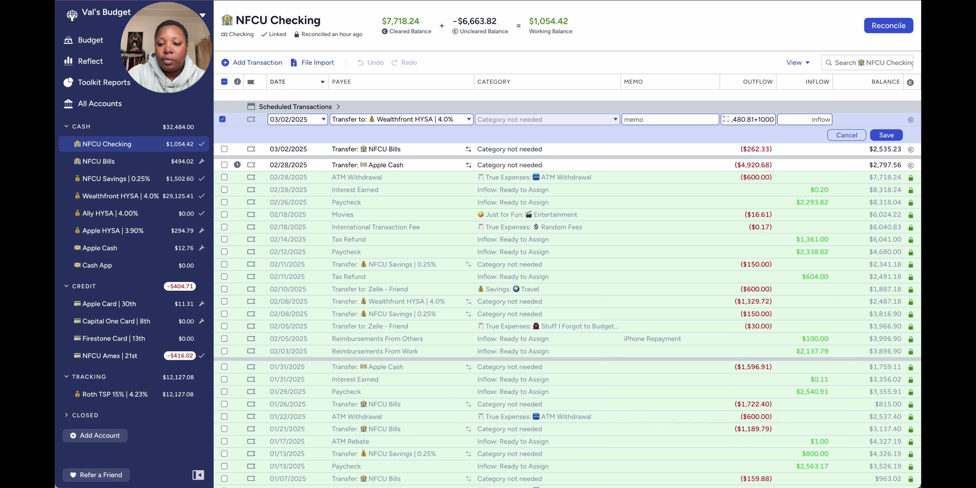
key(Return)
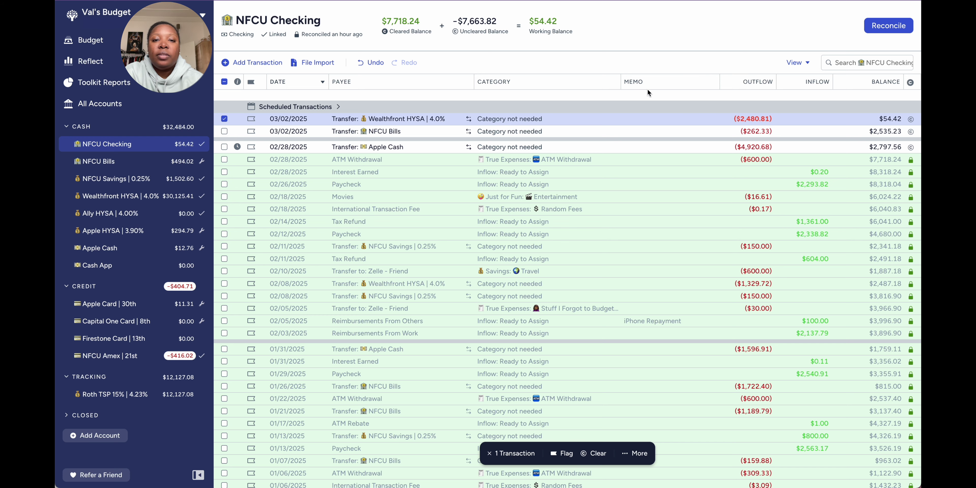
click(364, 62)
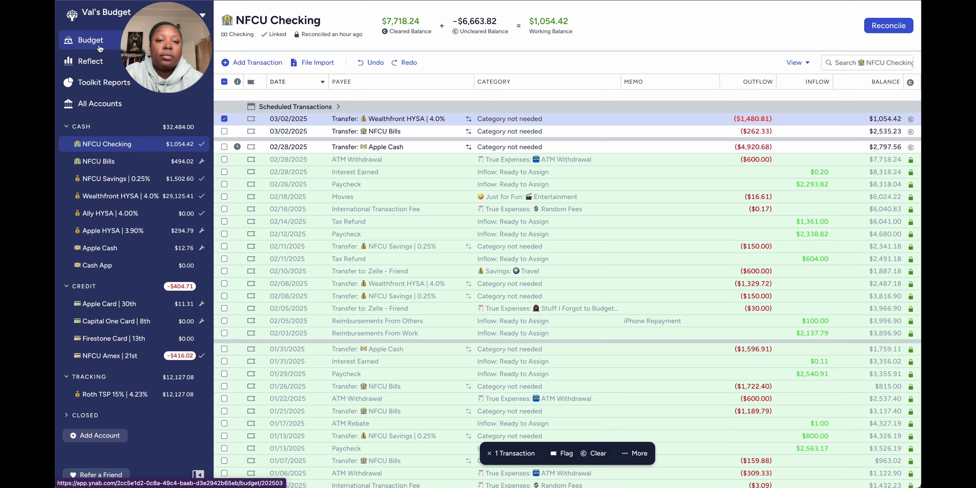
Undo the $1,000.00 Rent/Mortgage assignment in the March 2025 budget and assign the full $1,287.26 Ready to Assign to Next Month Rollover.
click(90, 40)
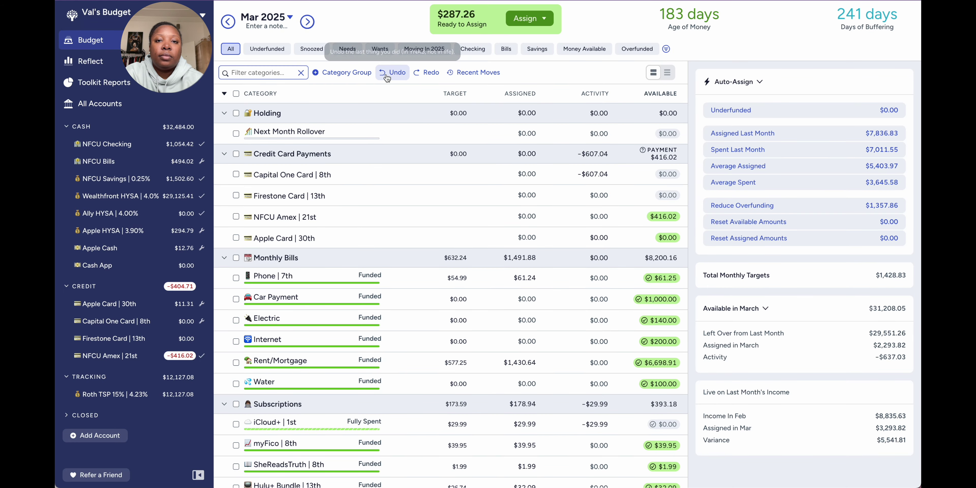
click(384, 71)
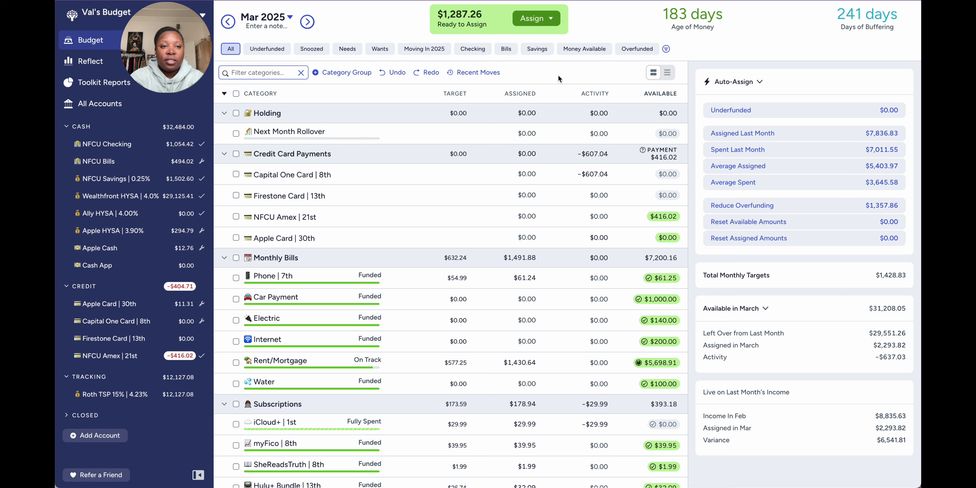
click(536, 21)
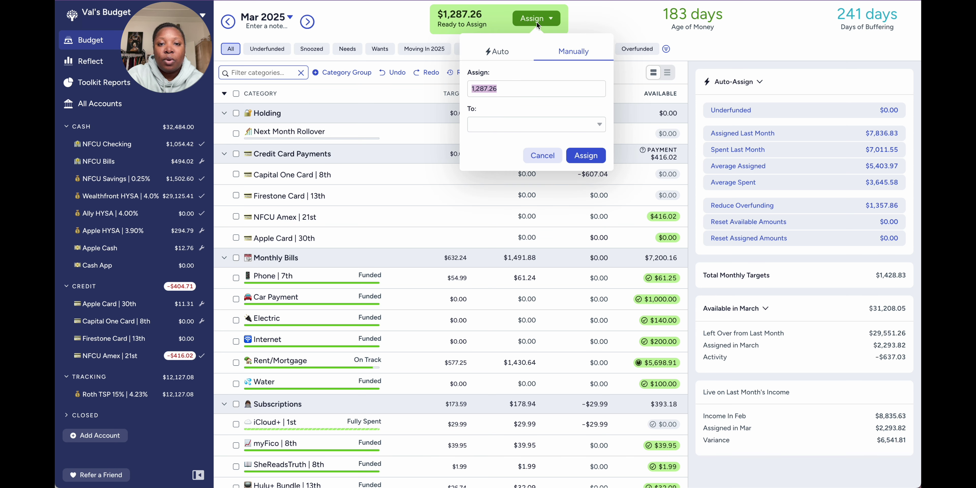
click(519, 123)
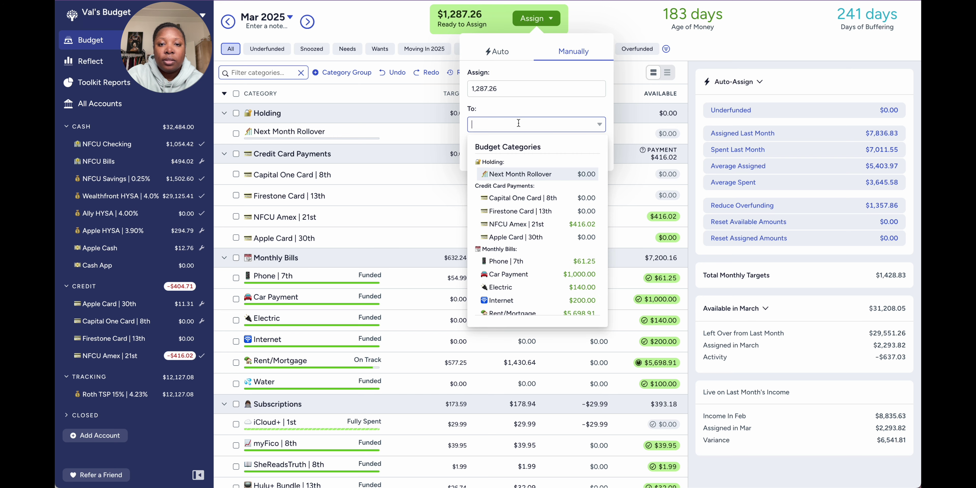
click(514, 176)
click(589, 160)
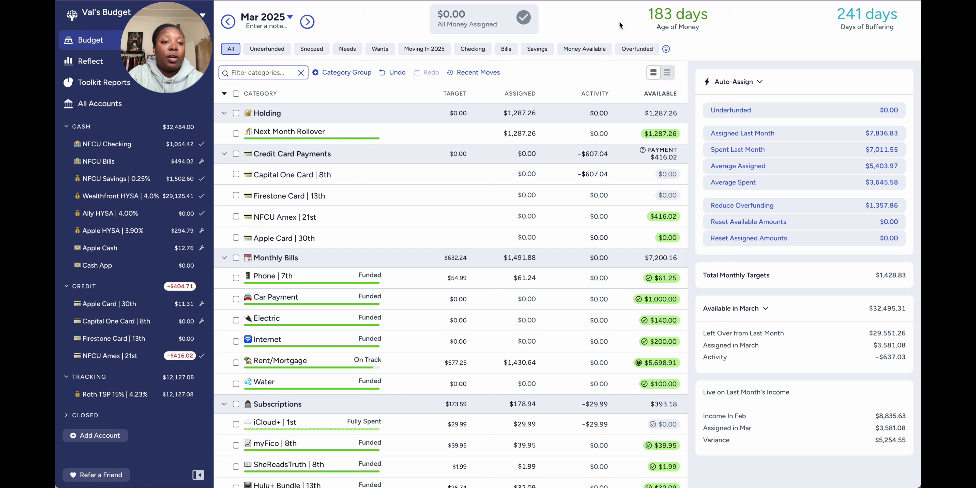
Check the transfers in the NFCU Checking register and return to the March 2025 budget.
click(134, 150)
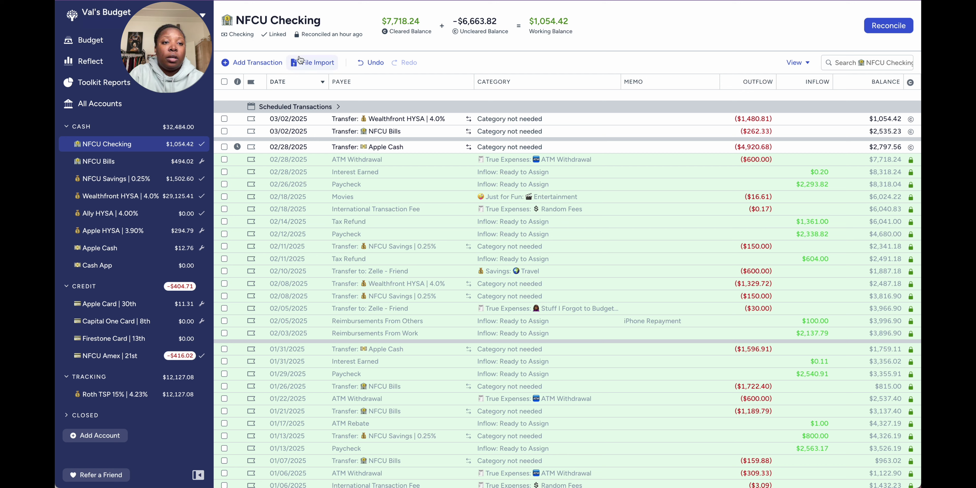
click(115, 44)
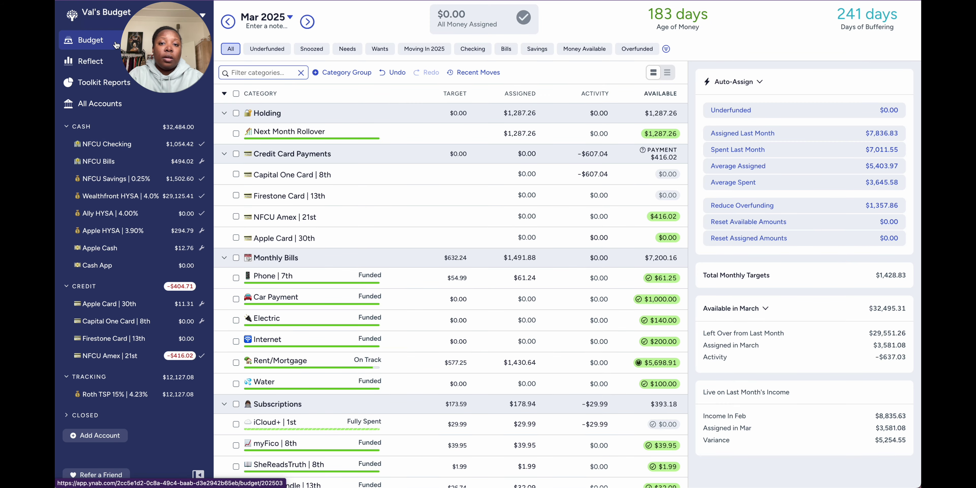